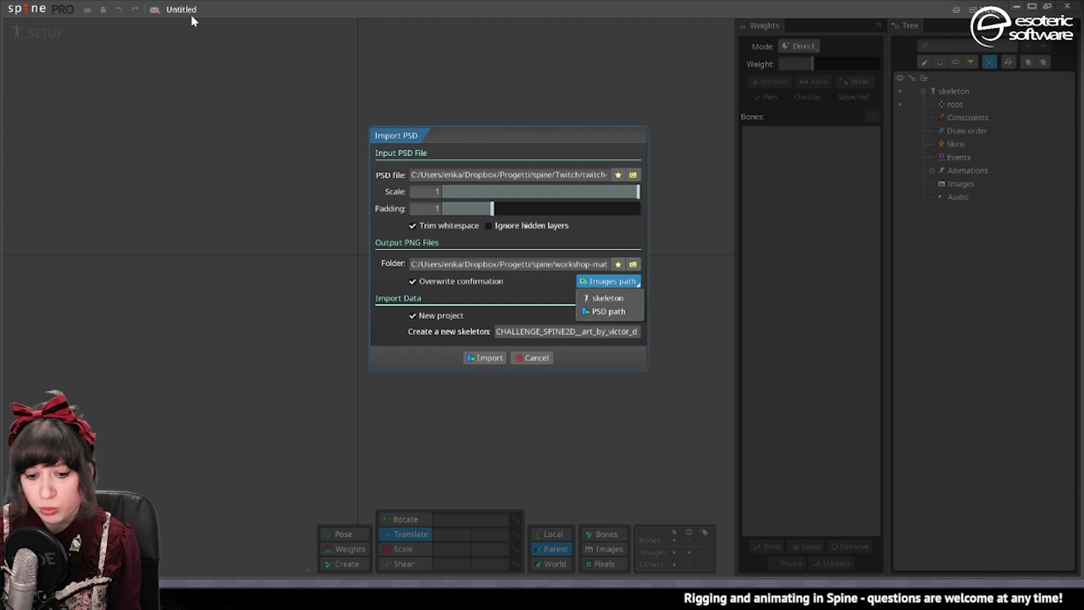
Step: Import the dinosaur PSD as a new project with a new skeleton, using the PSD path as the PNG output folder
left_click(617, 312)
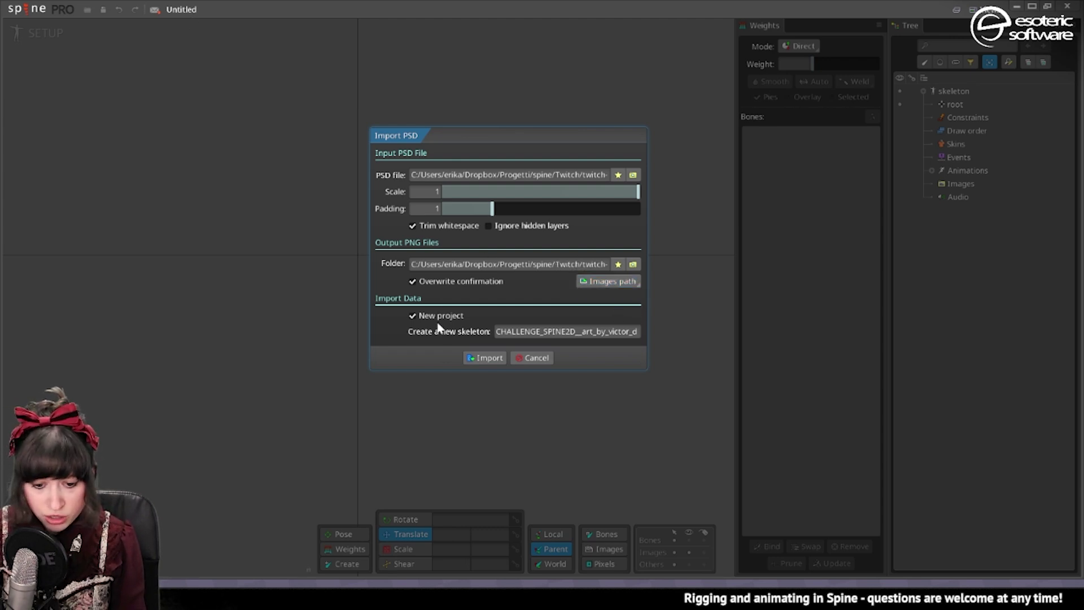
left_click(487, 360)
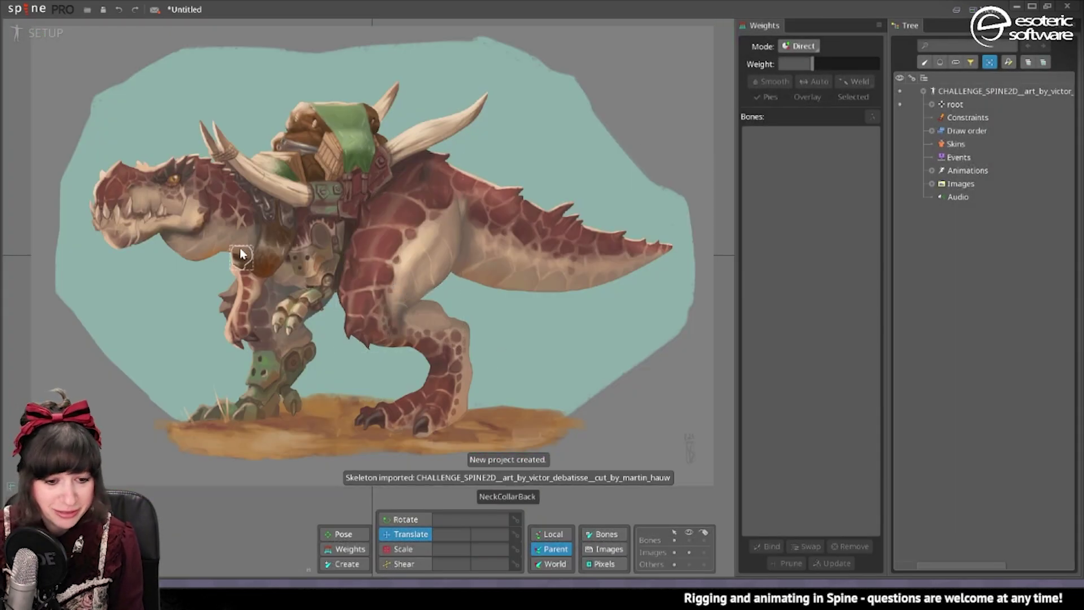
left_click_drag(438, 279, 495, 280)
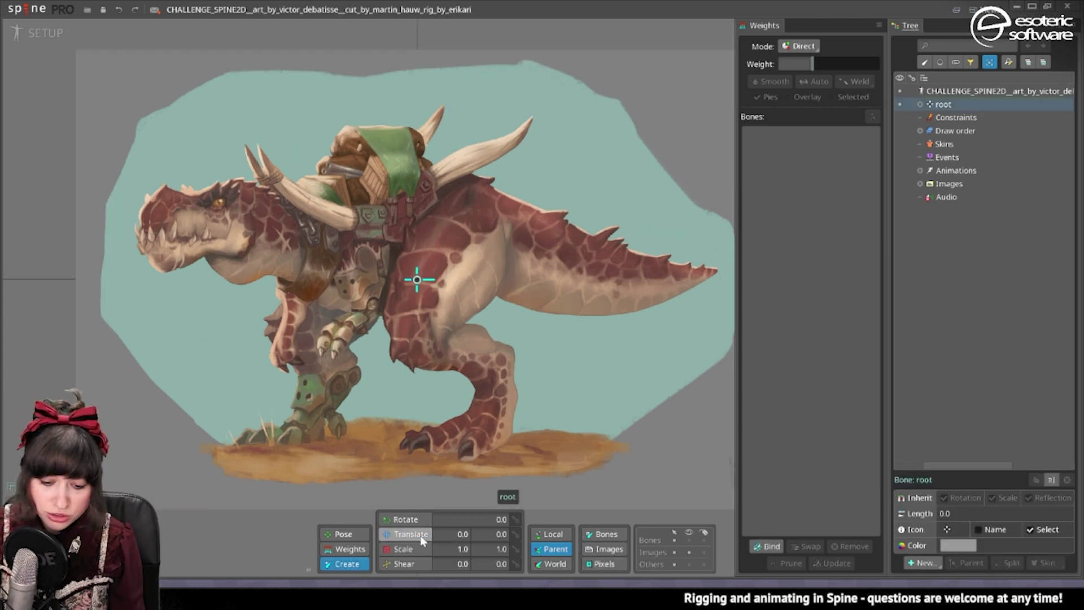
Step: Move the neck, eye, upper and lower head, mouth, tongue and NeckCollar images apart to inspect each cut piece
scroll(309, 382, "down", 2)
scroll(309, 381, "down", 2)
left_click(294, 257)
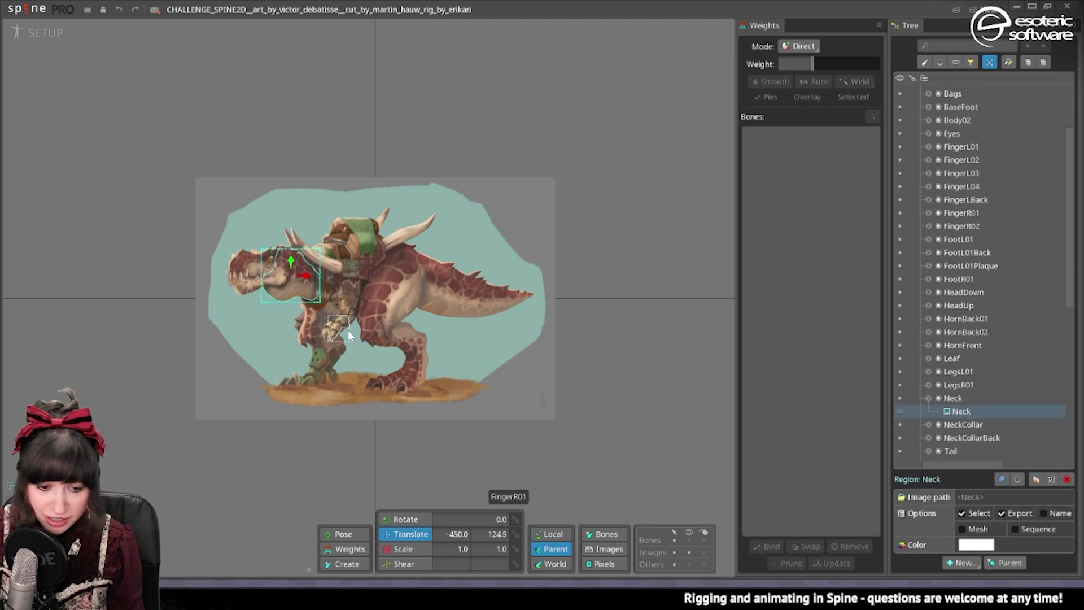
left_click_drag(291, 265, 253, 311)
left_click(278, 279)
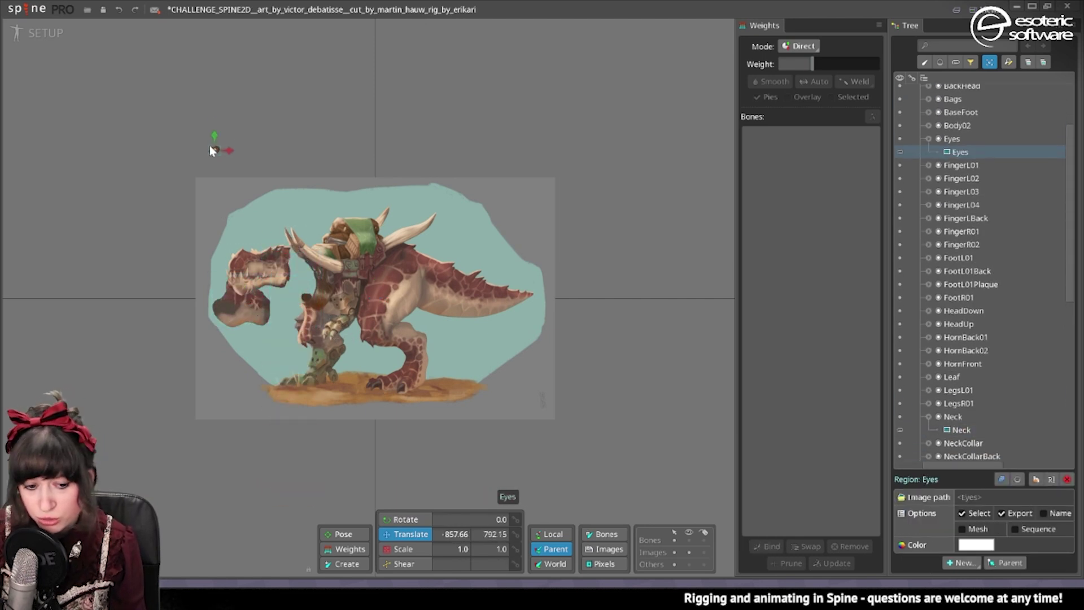
left_click_drag(266, 258, 167, 153)
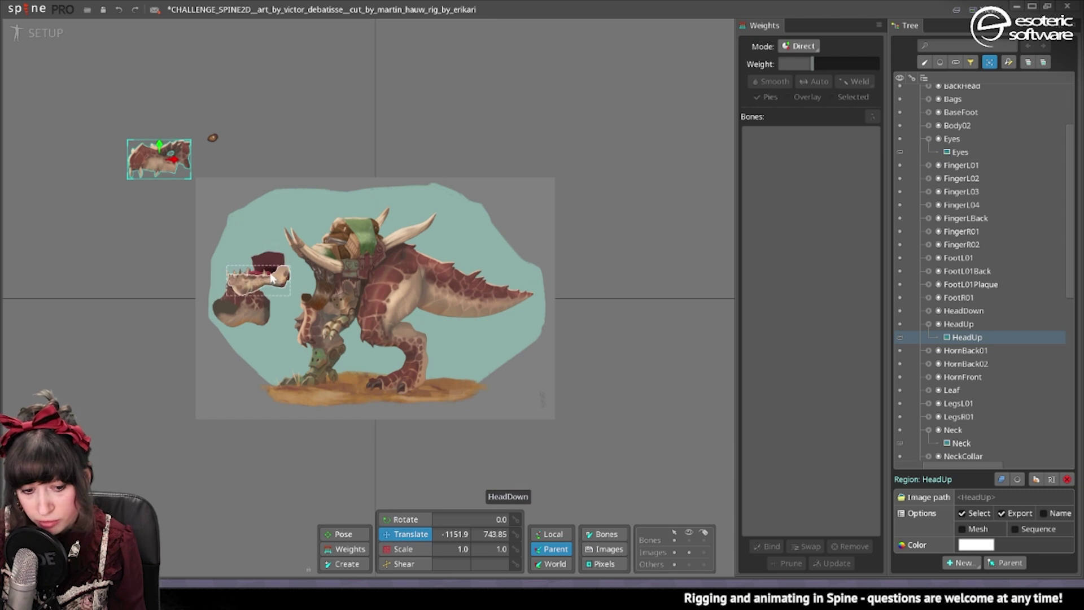
left_click_drag(272, 253, 245, 171)
left_click_drag(275, 279, 259, 204)
left_click_drag(267, 270, 261, 237)
left_click_drag(249, 317, 194, 295)
left_click_drag(327, 277, 258, 285)
Step: Pull the Bags, Tissu, HornFront, HornBack01 and HornBack02 images off the dinosaur's back and spread them above the artwork
scroll(260, 293, "up", 4)
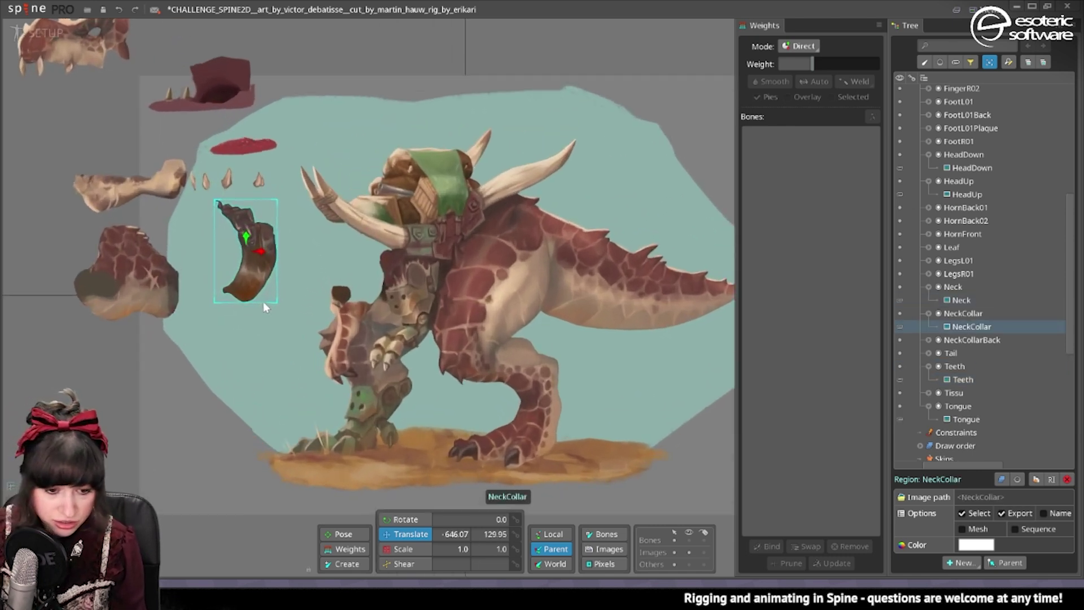
scroll(277, 259, "down", 3)
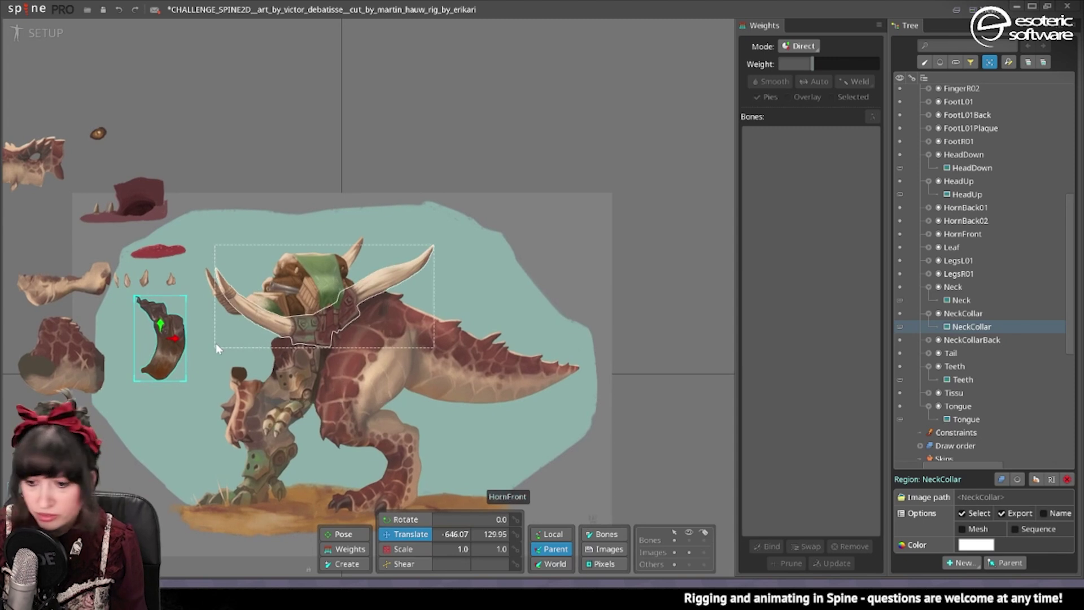
left_click_drag(290, 289, 271, 95)
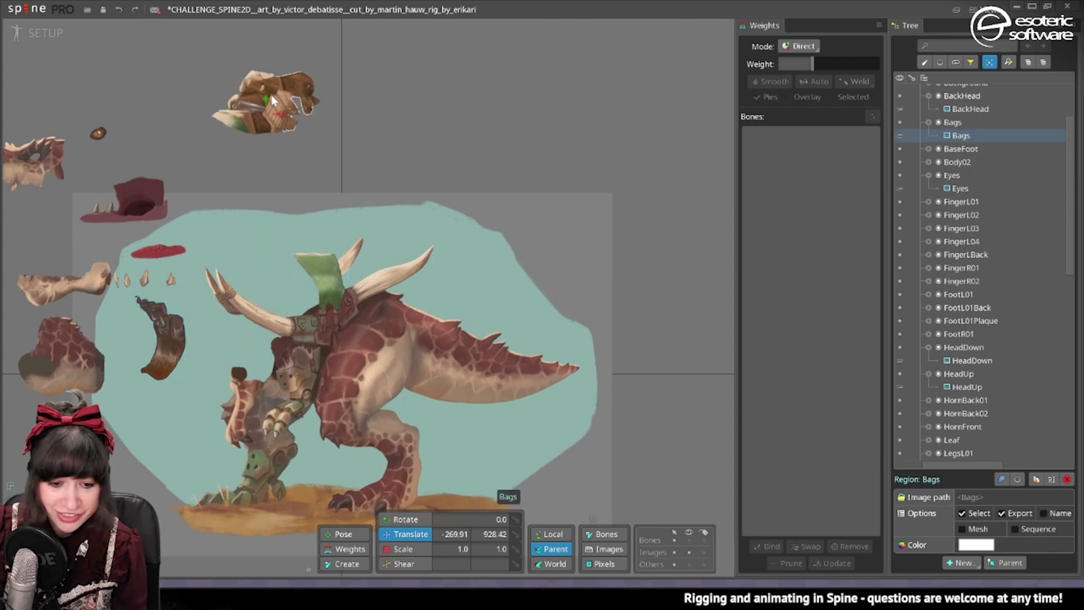
left_click_drag(293, 270, 336, 131)
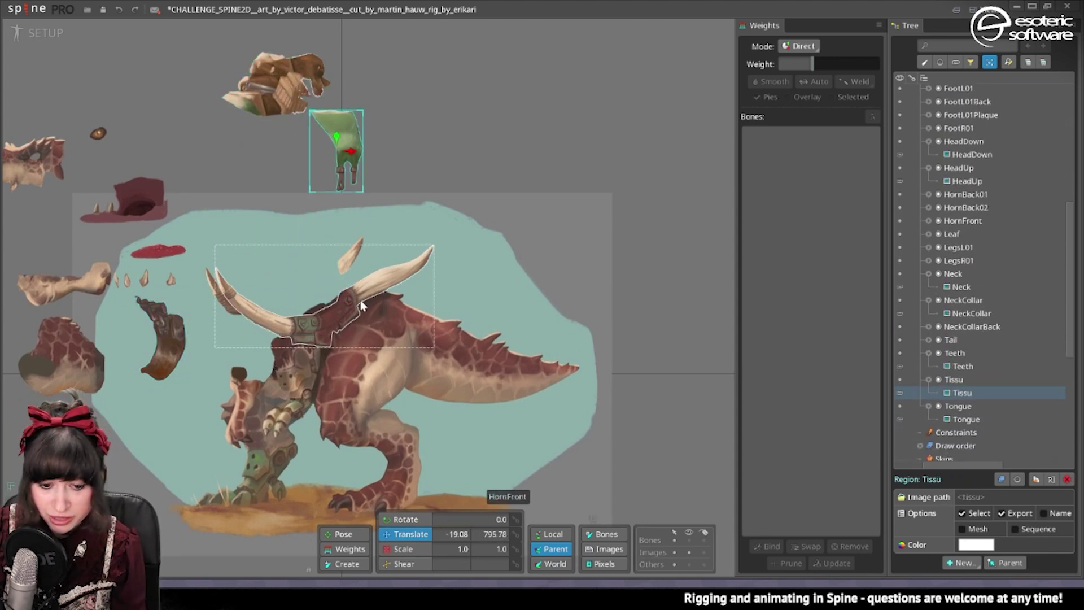
left_click_drag(353, 299, 513, 109)
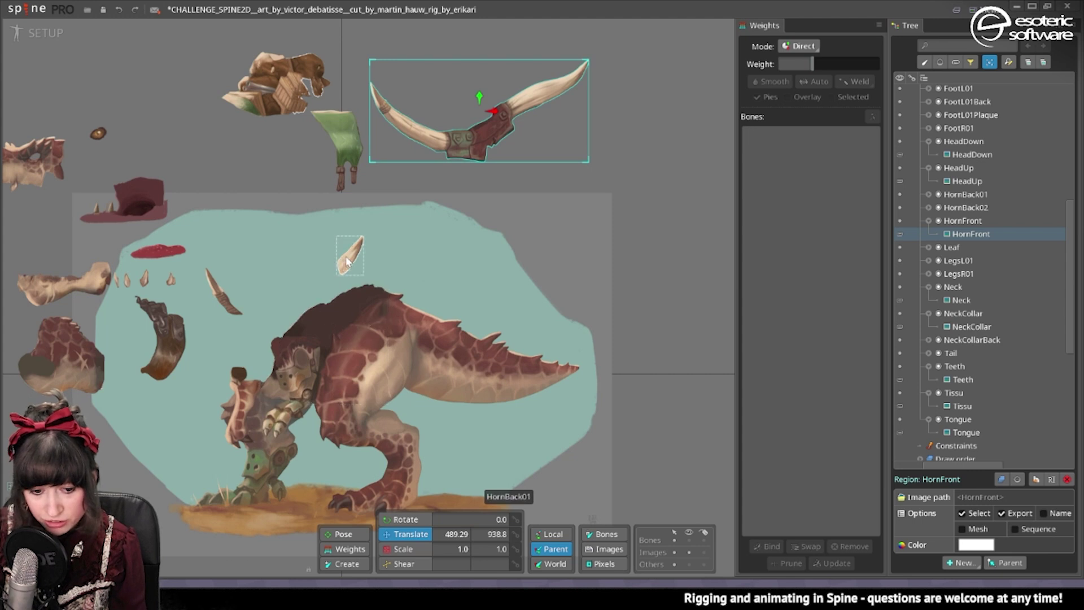
left_click_drag(352, 255, 424, 176)
left_click_drag(208, 279, 221, 133)
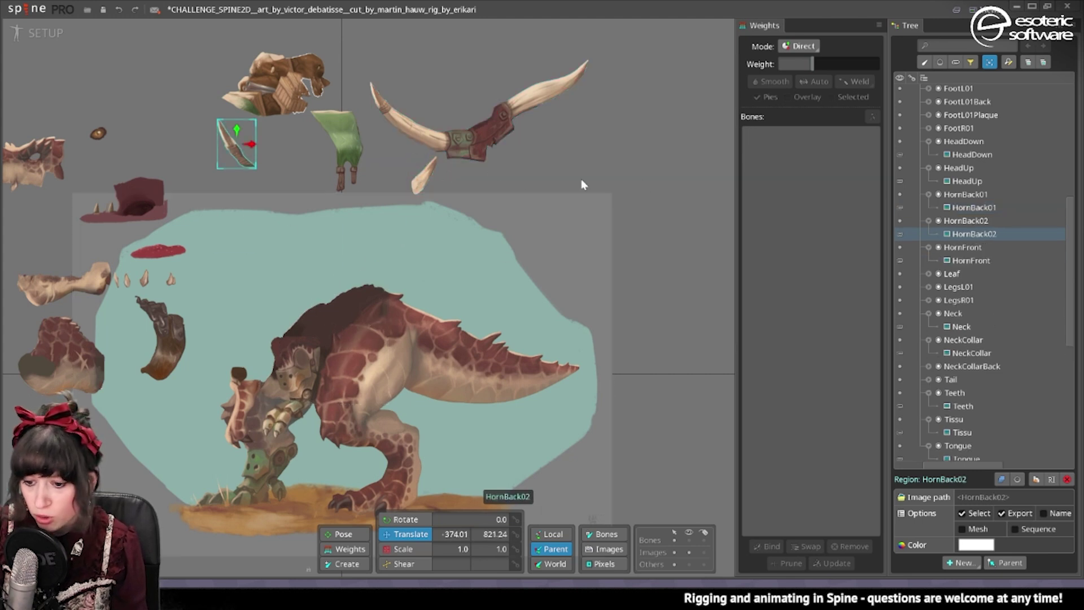
Step: Separate the Tail, LegsR01, FootR01 and Body02 images from the rest of the dinosaur
left_click_drag(462, 366, 473, 283)
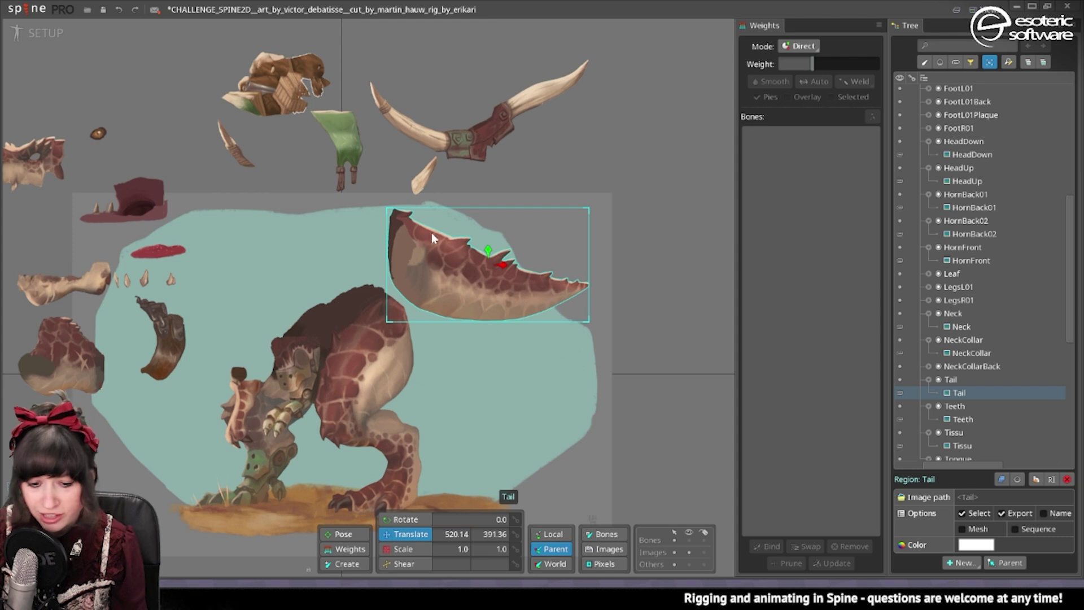
left_click_drag(397, 350, 581, 384)
left_click_drag(412, 440, 615, 457)
left_click_drag(337, 331, 342, 250)
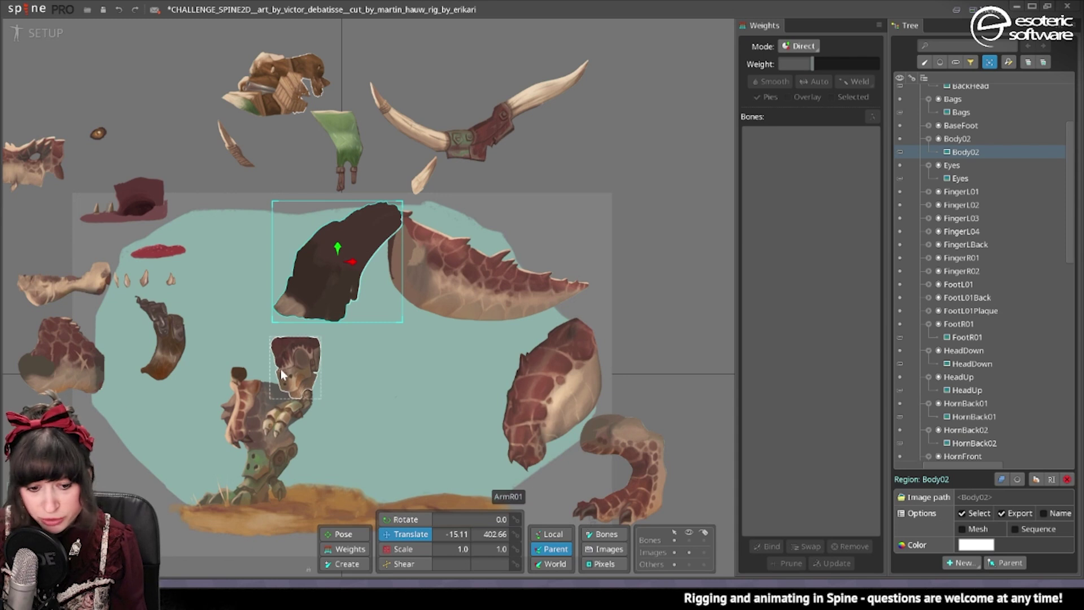
Step: Move the right arm and right finger images away from the remaining body parts
scroll(322, 285, "up", 3)
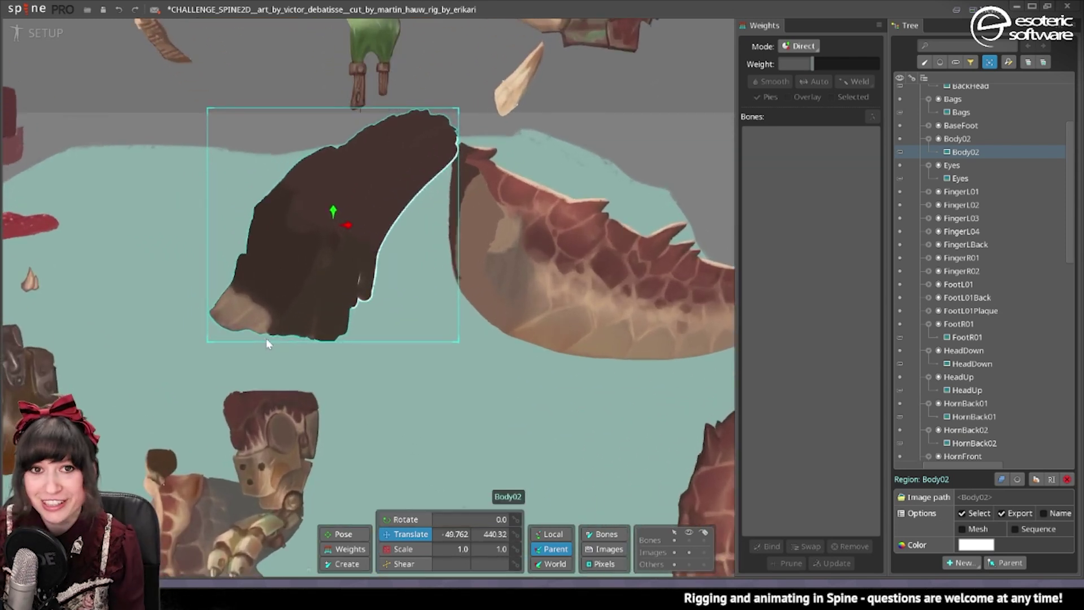
scroll(261, 399, "down", 4)
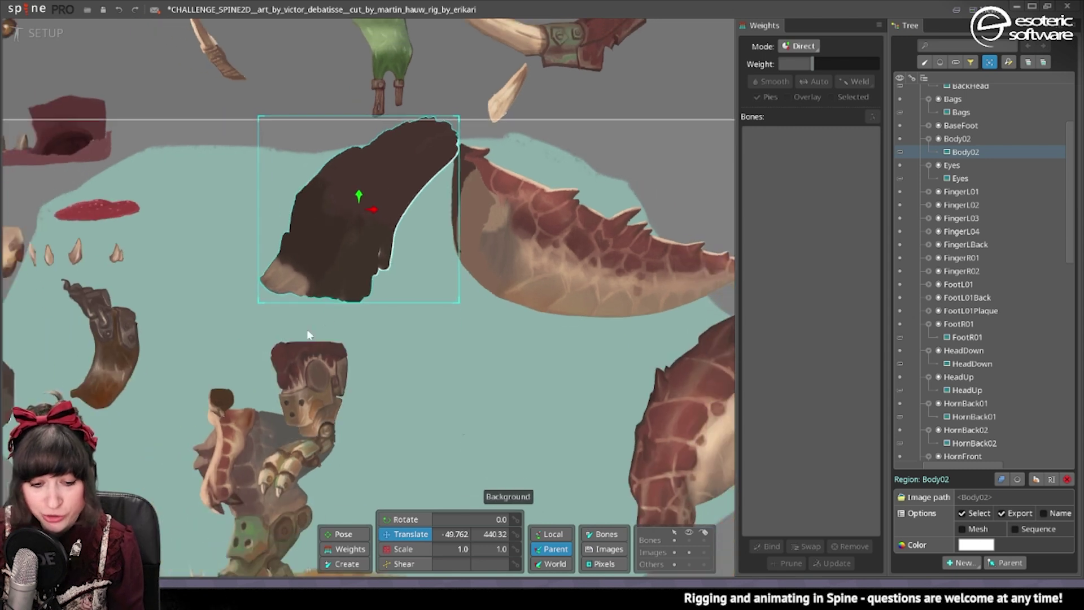
left_click(354, 315)
left_click_drag(355, 315, 447, 292)
left_click_drag(322, 386, 368, 380)
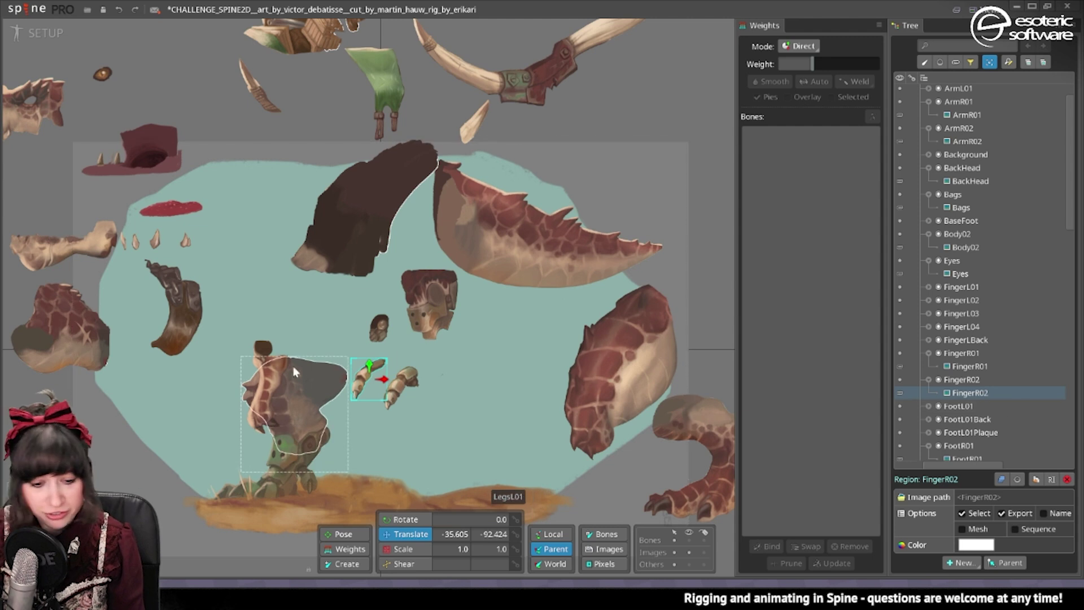
Step: Spread out the ArmL01, LegsL01, left foot and left finger images, including BaseFoot, to inspect them individually
left_click_drag(254, 369, 232, 285)
left_click_drag(262, 350, 270, 299)
left_click_drag(293, 393, 292, 342)
left_click_drag(306, 456, 254, 419)
left_click_drag(260, 488, 264, 454)
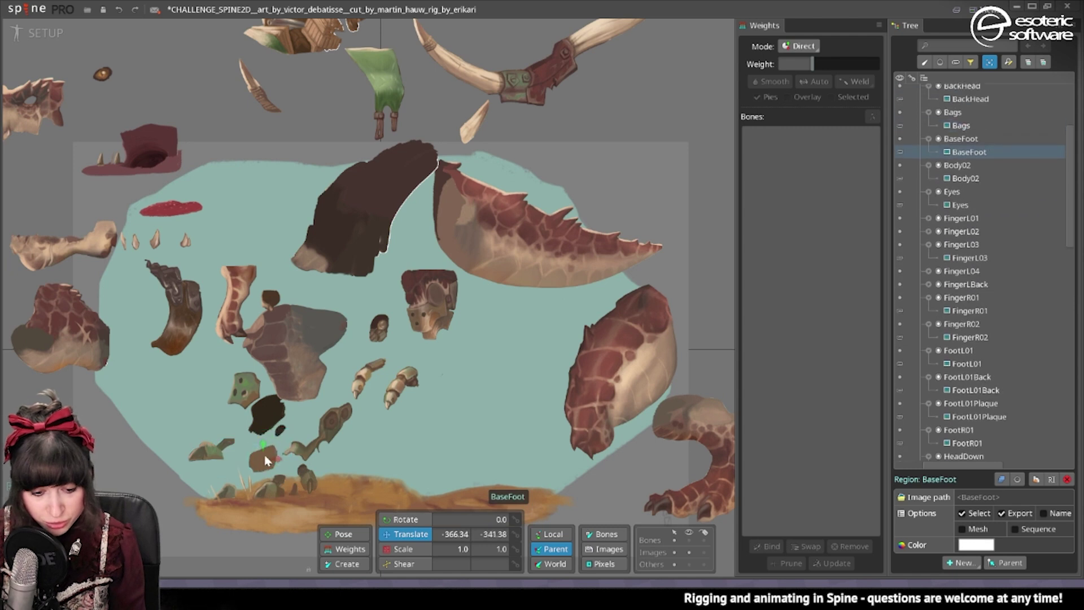
left_click_drag(224, 496, 176, 488)
left_click_drag(276, 491, 214, 486)
left_click_drag(309, 480, 284, 480)
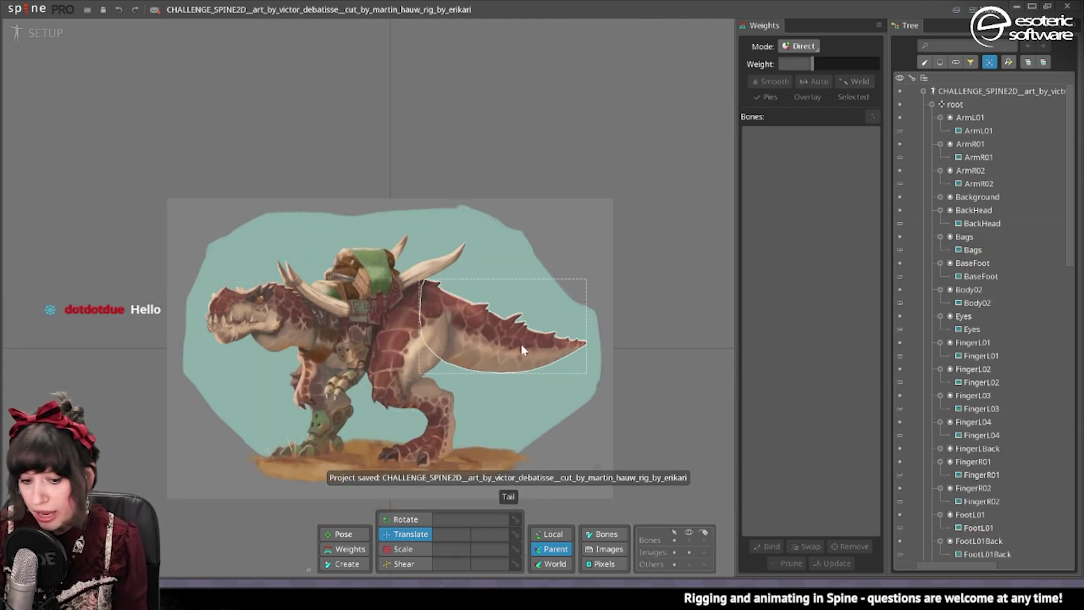
Step: Create a bone under root on the dinosaur's torso that holds the Body02, LegsL01 and LegsR01 images
left_click_drag(374, 409, 411, 314)
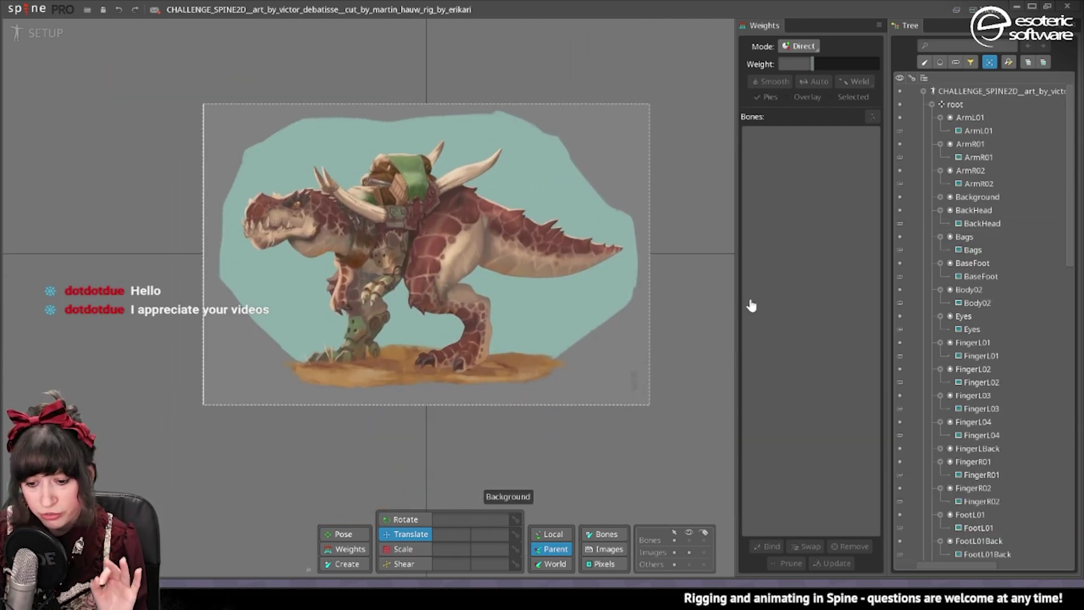
scroll(486, 400, "up", 2)
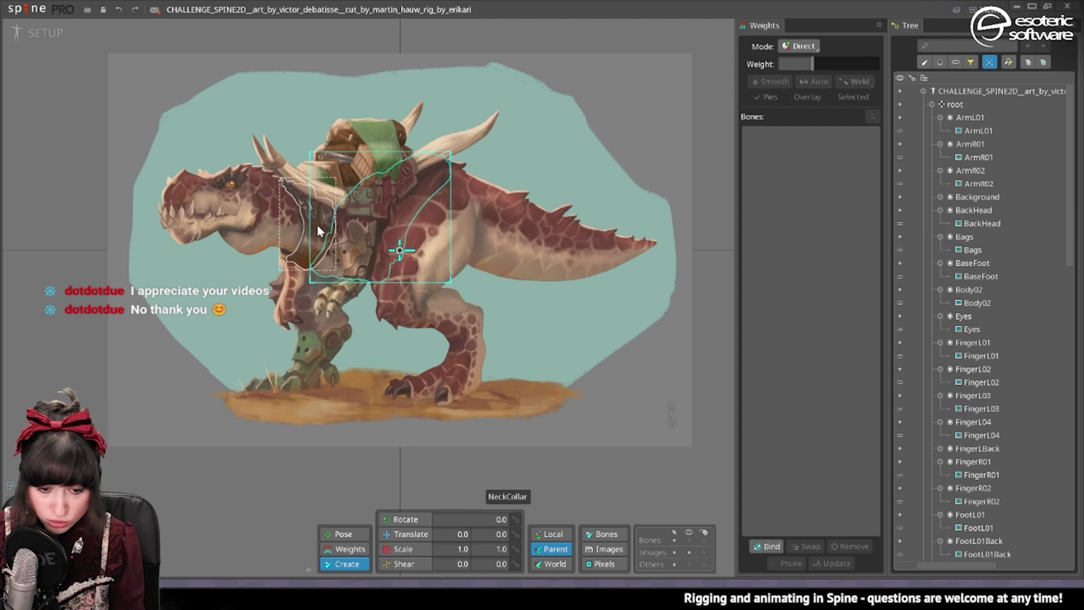
left_click(315, 268, "ctrl")
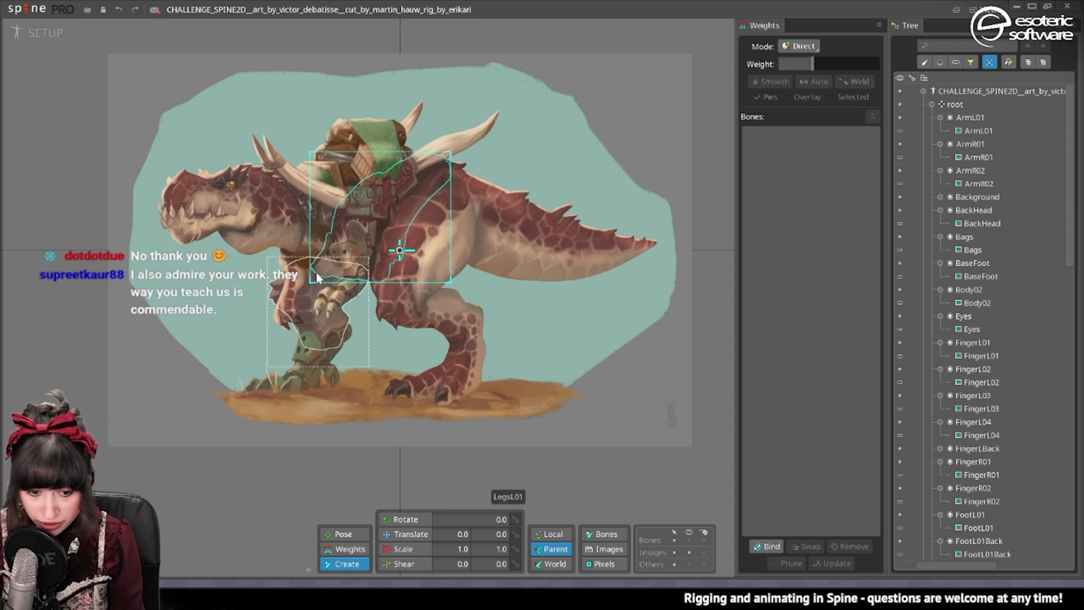
left_click(407, 284, "ctrl")
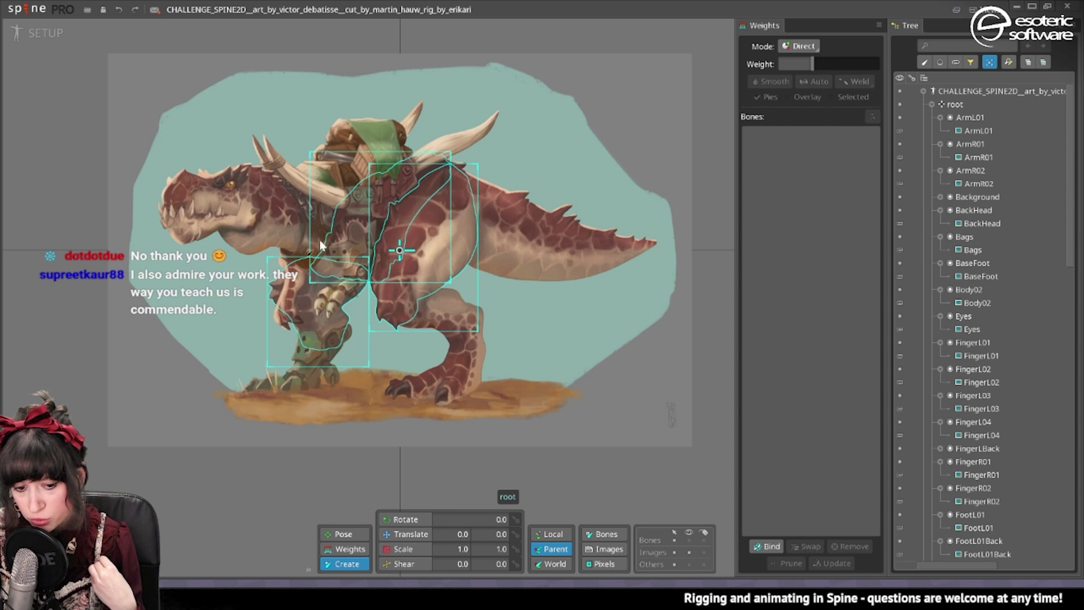
left_click(391, 215)
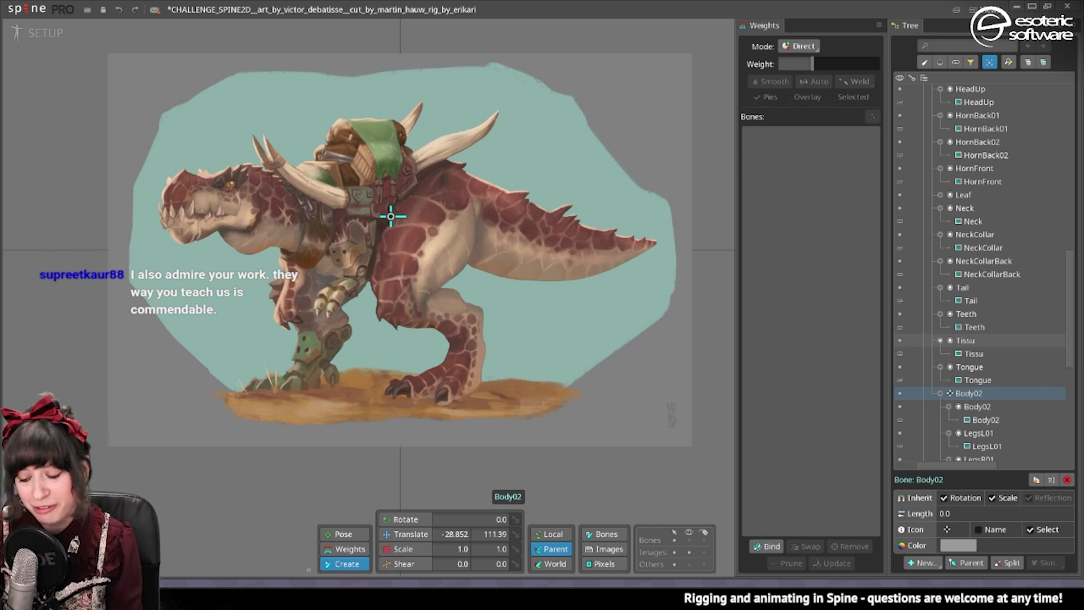
Step: Rename the new Body02 bone as hips with Rename slot and Rename attachment disabled, and save the project
key("F2")
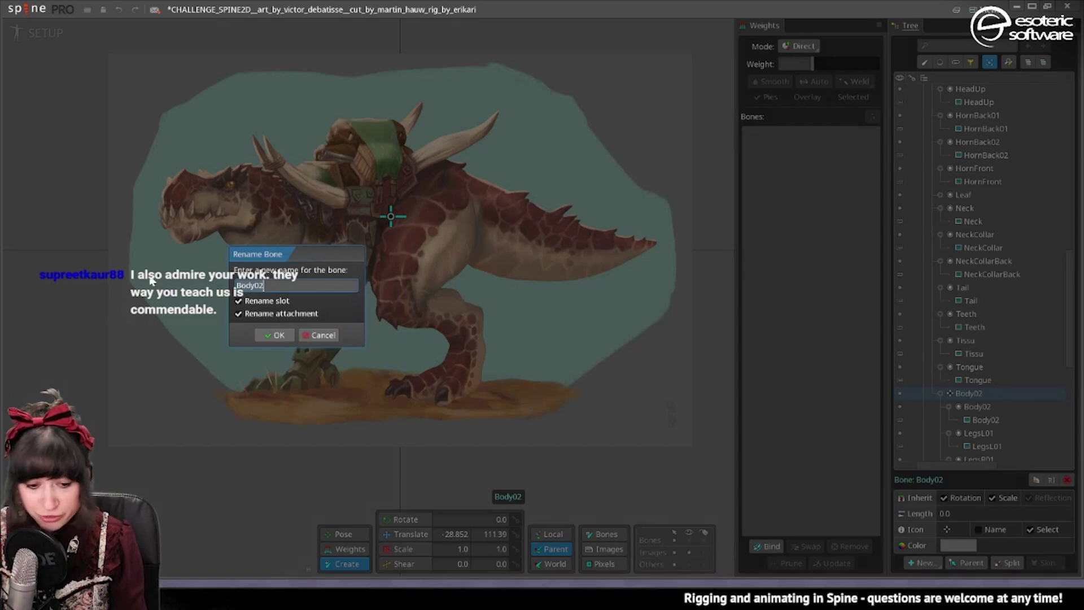
left_click(265, 300)
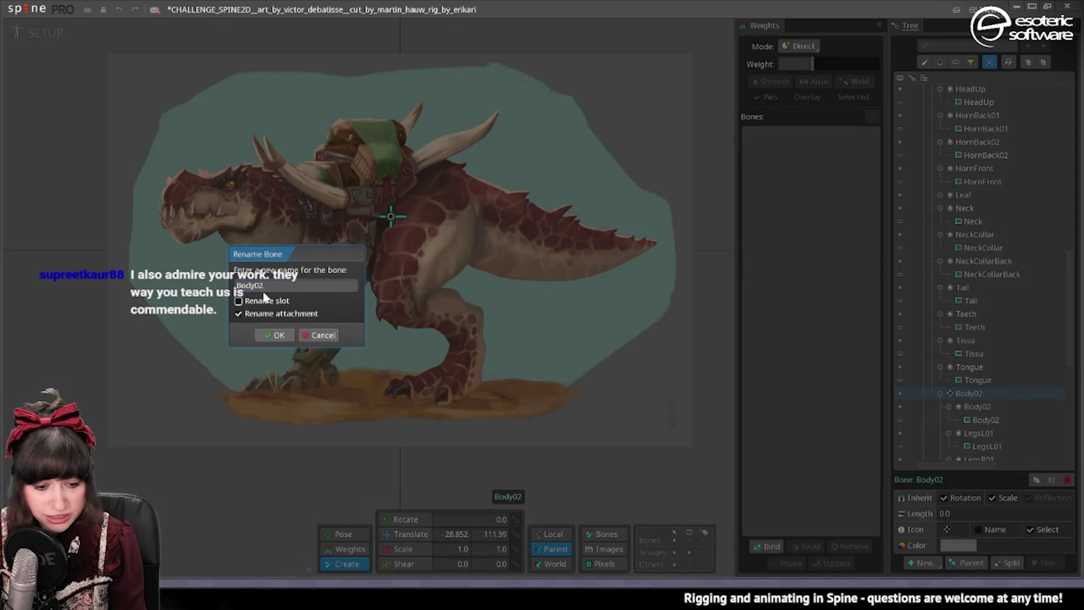
left_click(237, 315)
left_click_drag(268, 283, 178, 279)
type("hips")
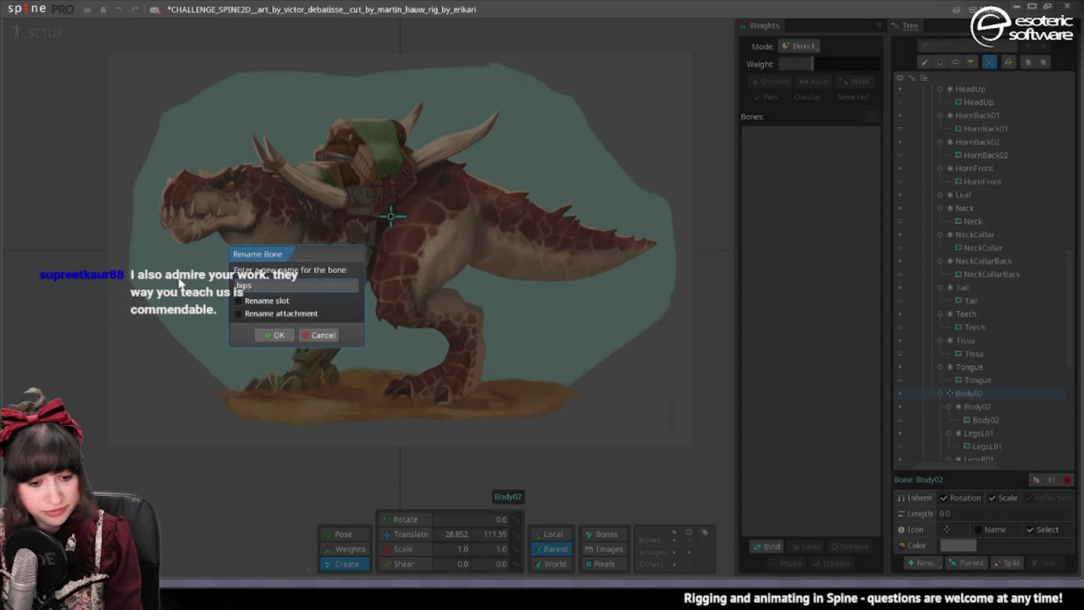
key("Return")
key("ctrl+s")
Step: Select the root bone and hide it in the viewport
key("c")
scroll(449, 307, "up", 2)
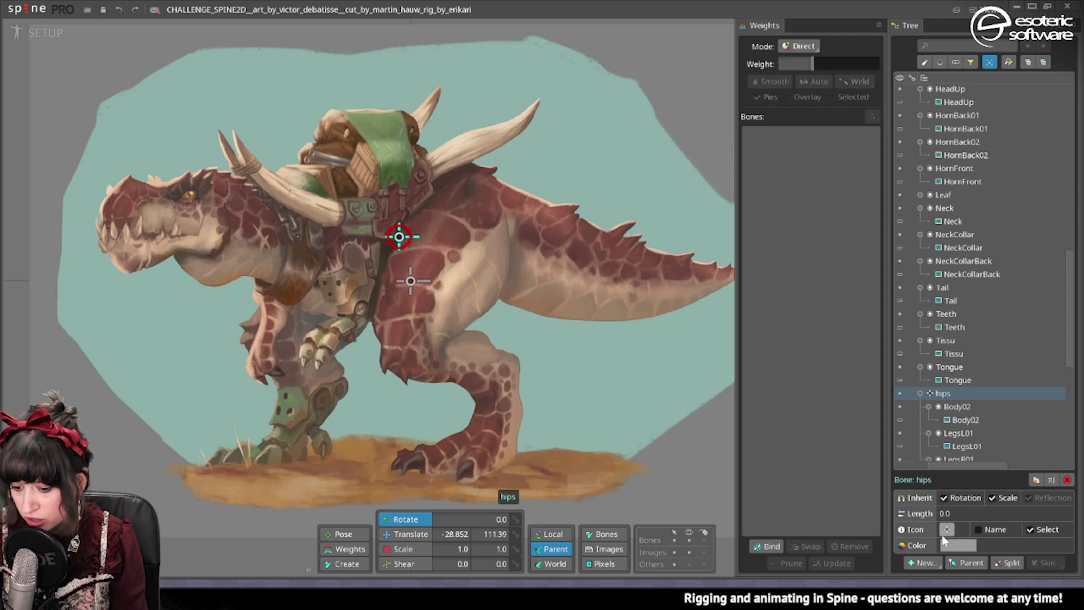
left_click(410, 282)
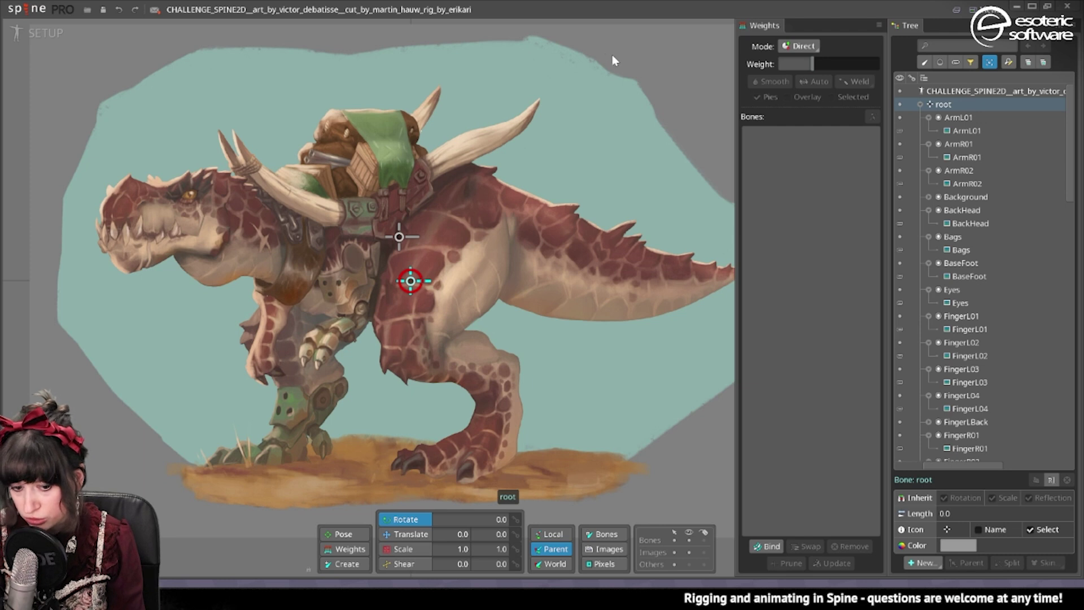
scroll(378, 226, "down", 2)
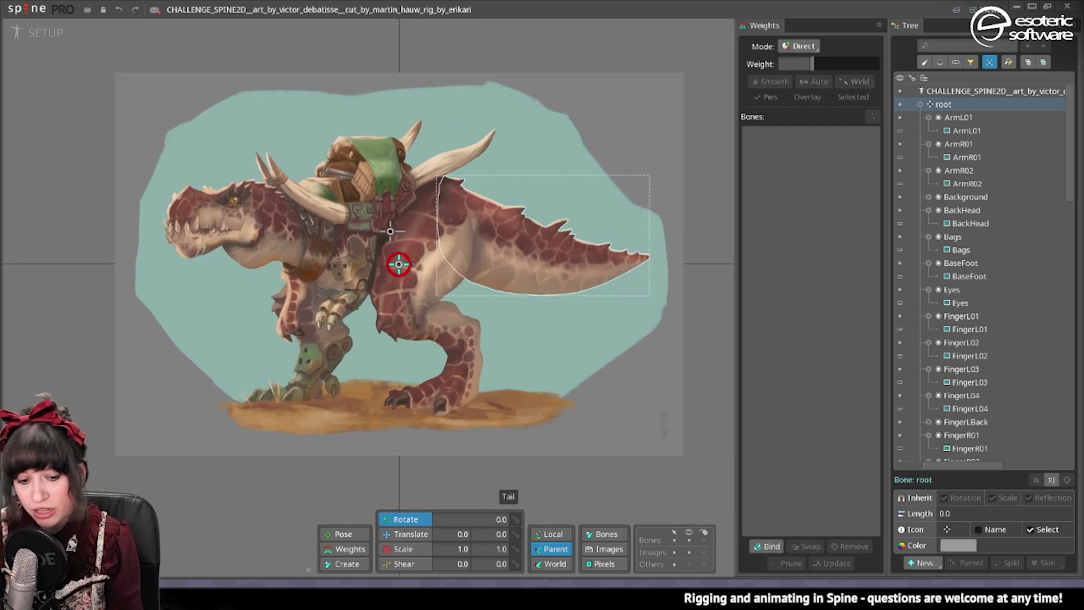
left_click(901, 107)
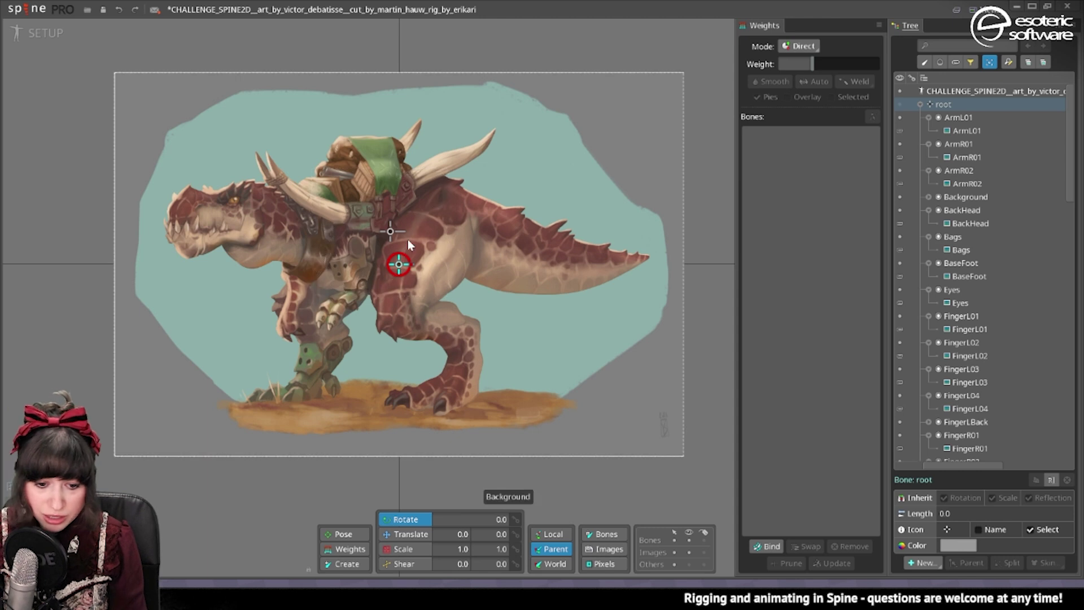
Step: Select the hips bone on the torso and activate the Create tool for adding child bones
left_click(390, 232)
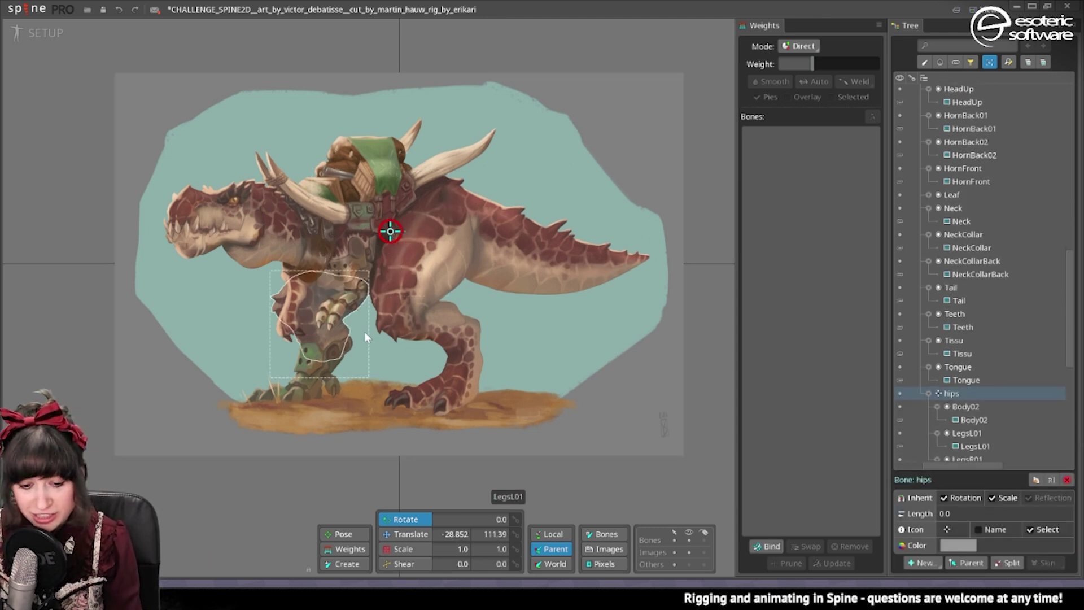
scroll(430, 320, "up", 3)
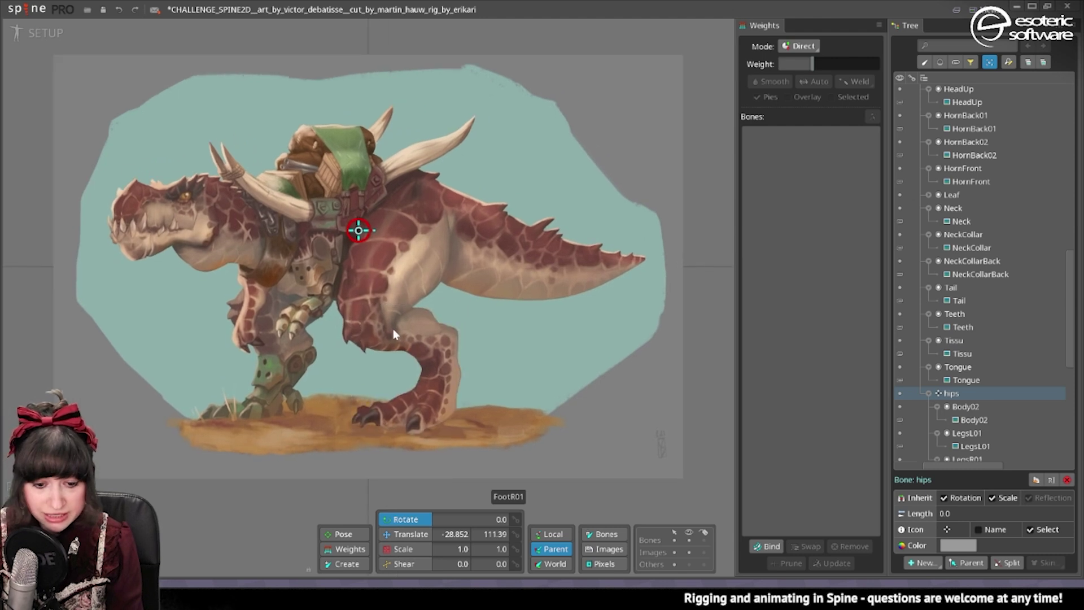
left_click_drag(427, 277, 433, 276)
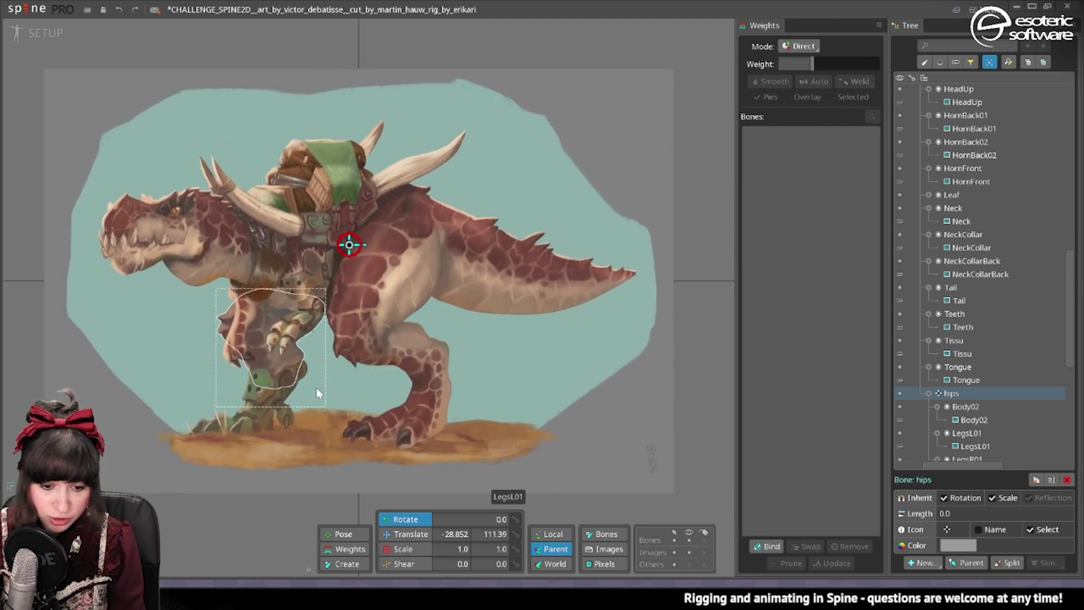
scroll(361, 367, "up", 1)
scroll(360, 367, "up", 2)
key("x")
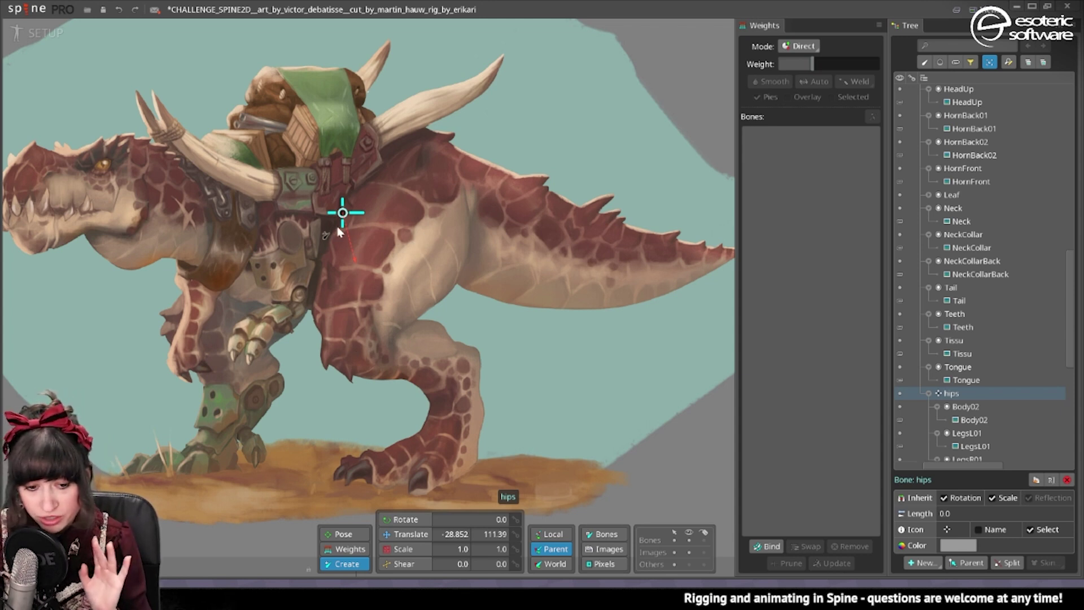
left_click_drag(463, 248, 322, 316)
scroll(381, 207, "down", 3)
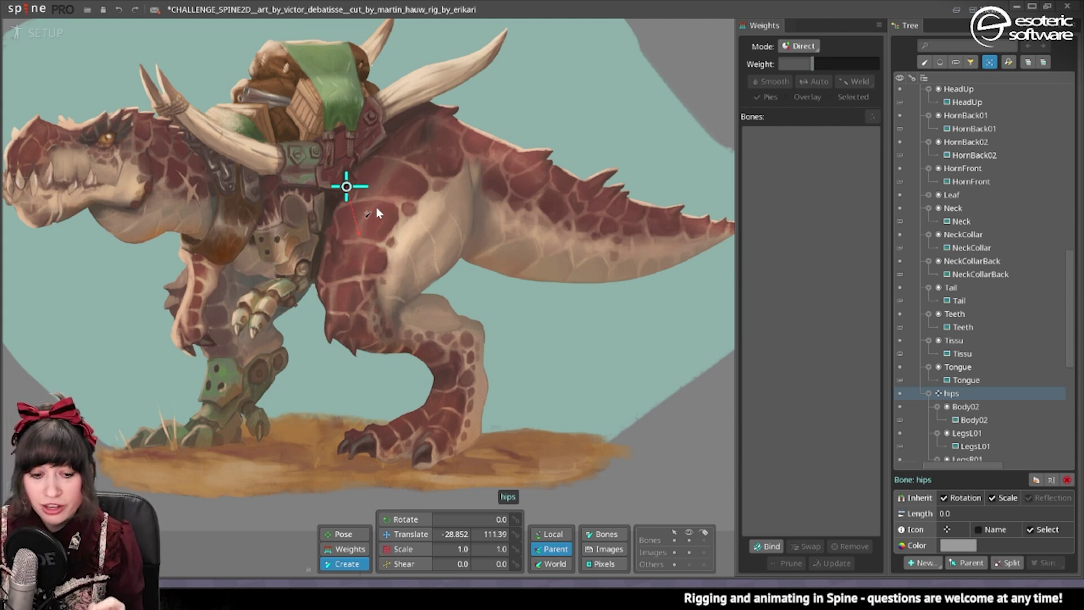
left_click_drag(378, 169, 366, 327)
left_click_drag(296, 232, 478, 226)
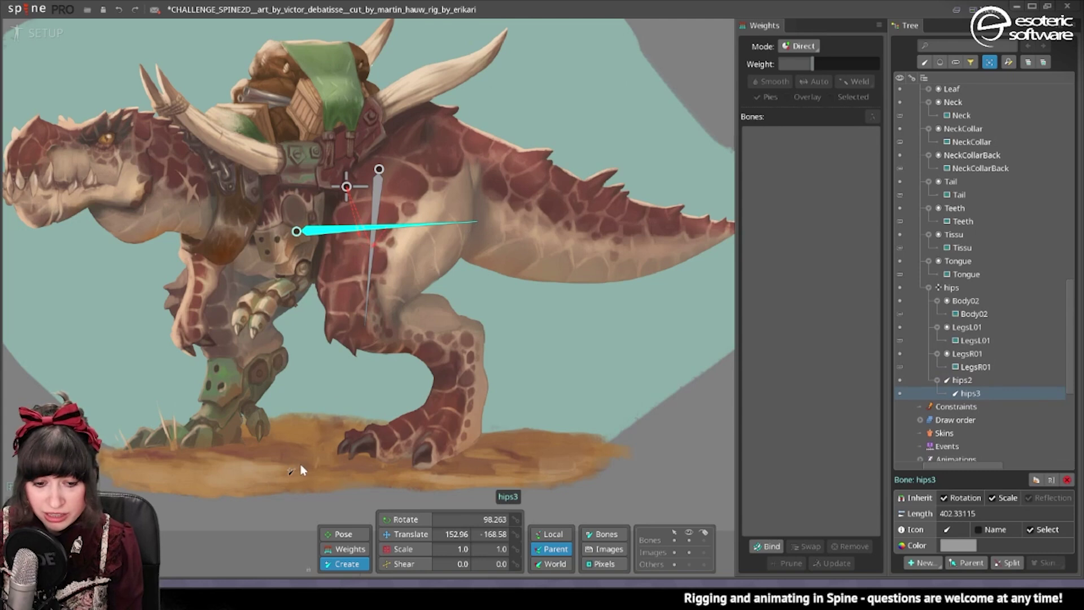
key("Escape")
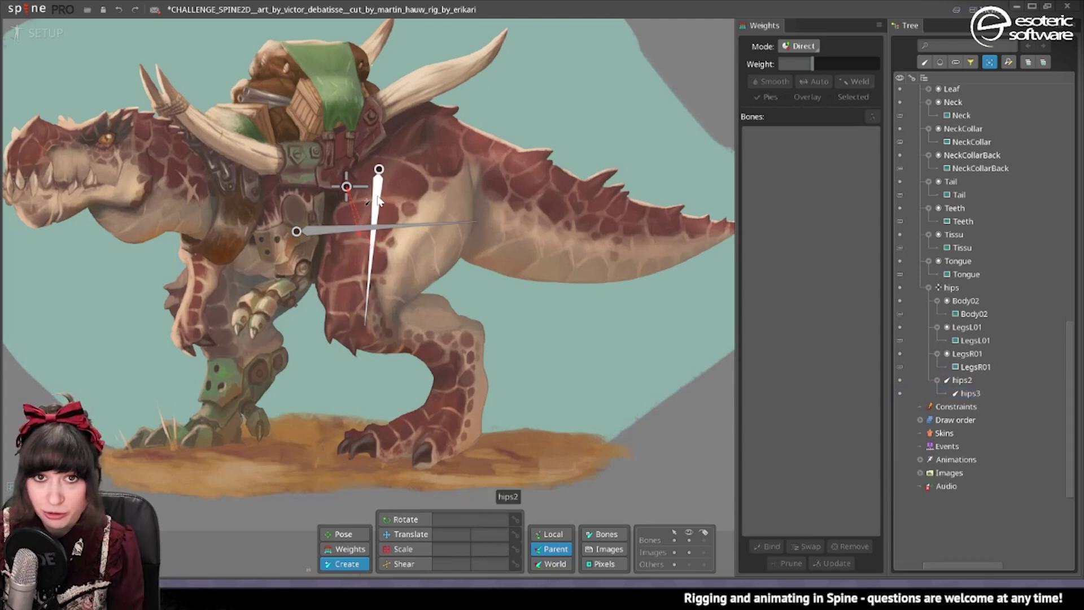
key("ctrl+z")
key("ctrl+z")
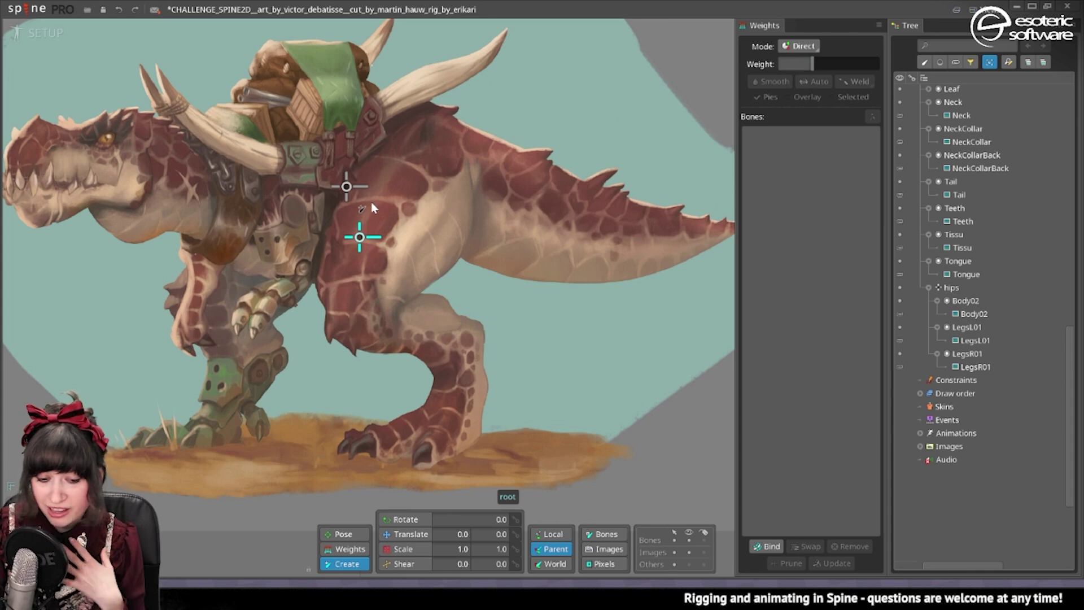
key("ctrl+s")
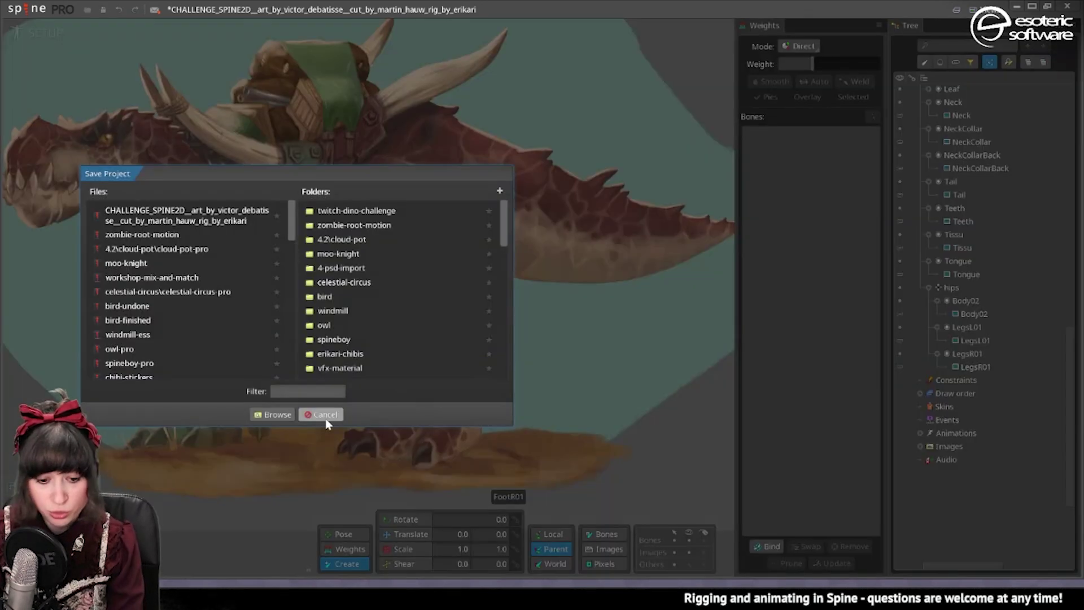
left_click(323, 417)
Step: Draw an upper left-leg bone under hips holding the Body02 and LegsL01 images, plus a child bone reaching the mechanical foot
scroll(936, 146, "up", 3)
scroll(936, 143, "up", 15)
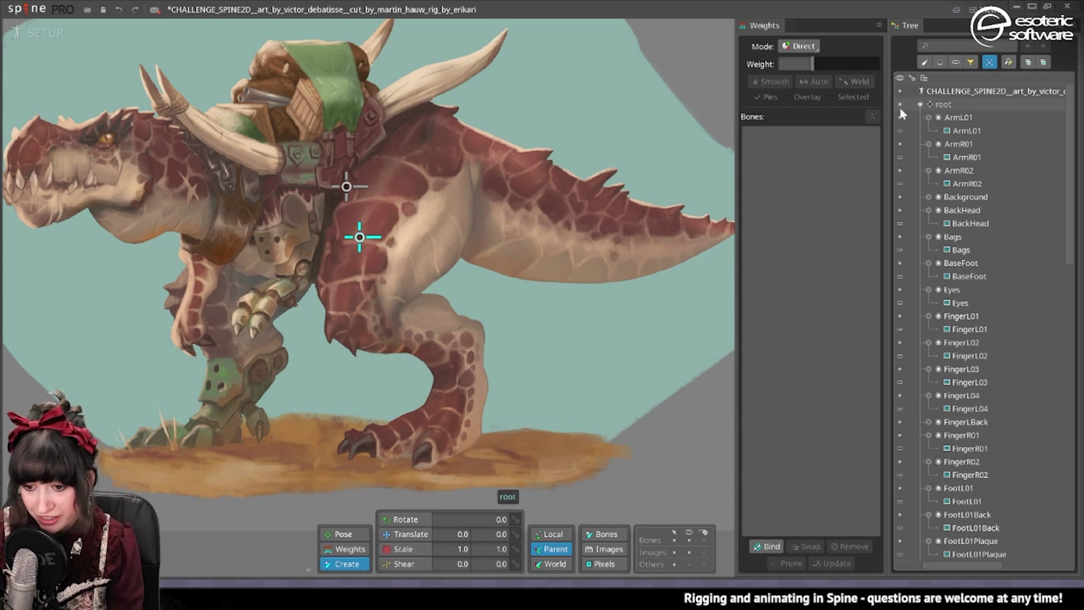
left_click(461, 272)
left_click(333, 209)
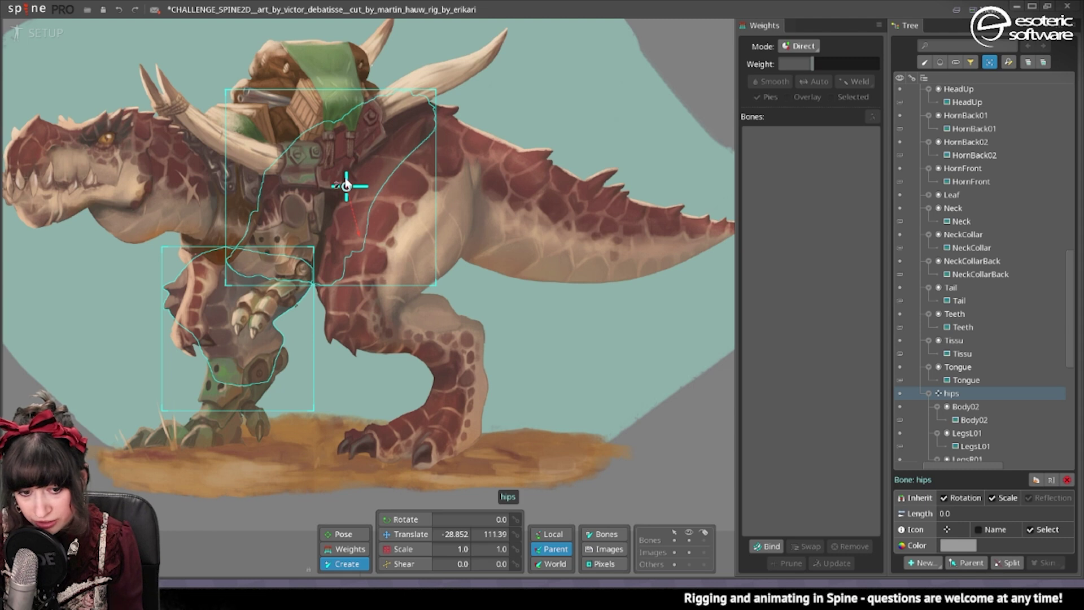
left_click_drag(313, 164, 246, 375)
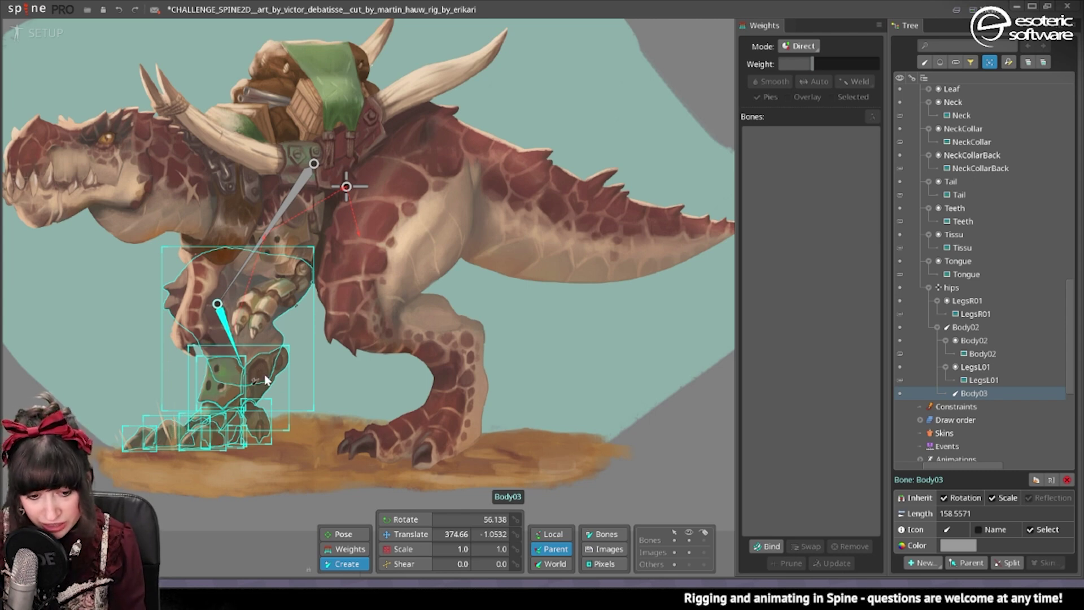
Step: Compare the joints of the mechanical left leg with the right leg and foot to judge where the next bone belongs
scroll(267, 379, "up", 5)
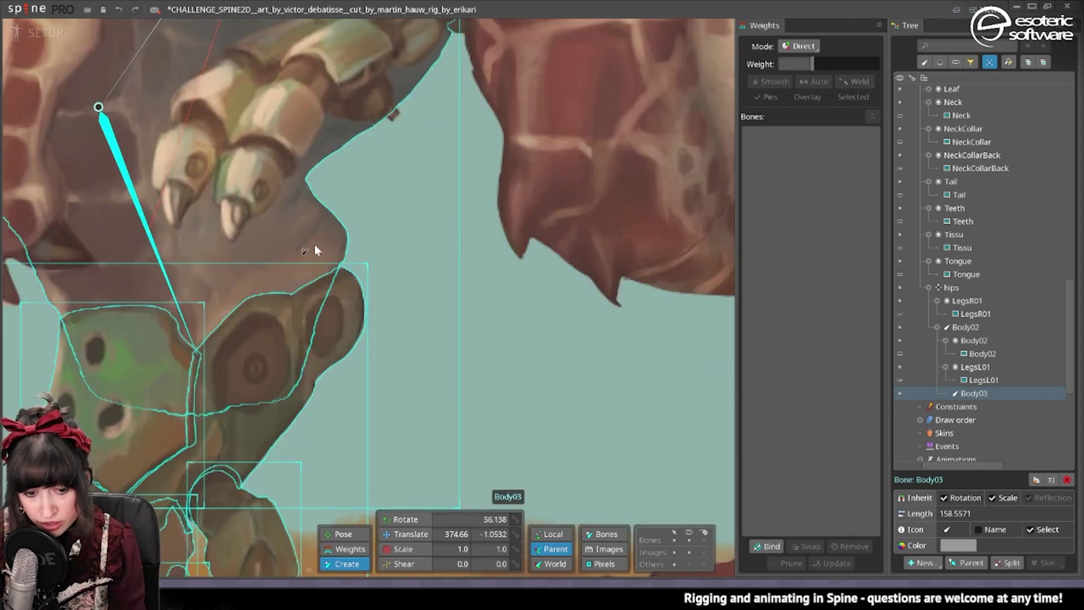
scroll(333, 245, "down", 4)
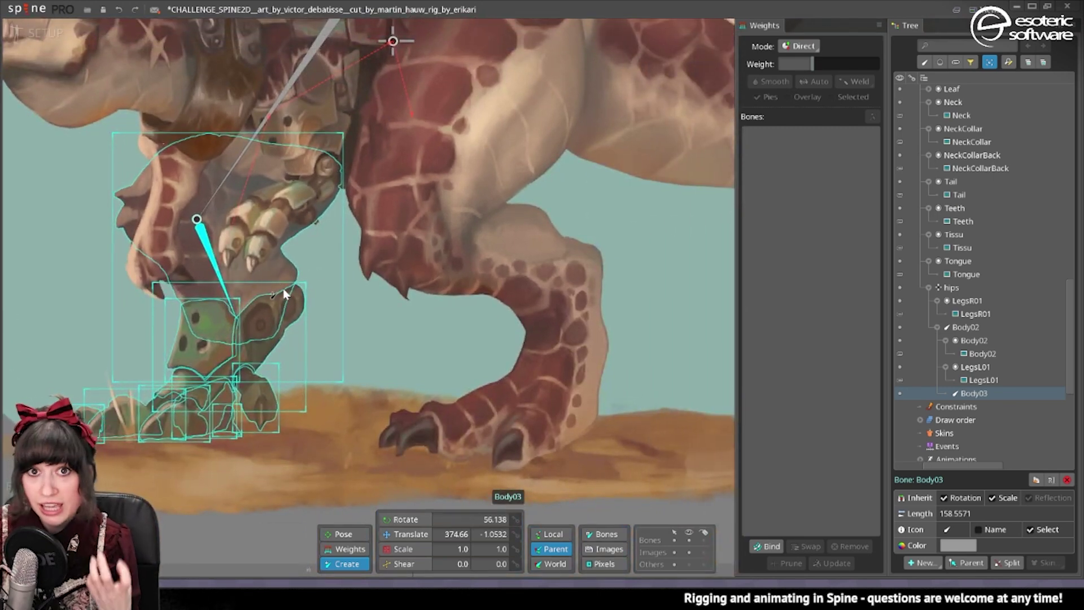
scroll(371, 337, "down", 3)
scroll(389, 316, "up", 5)
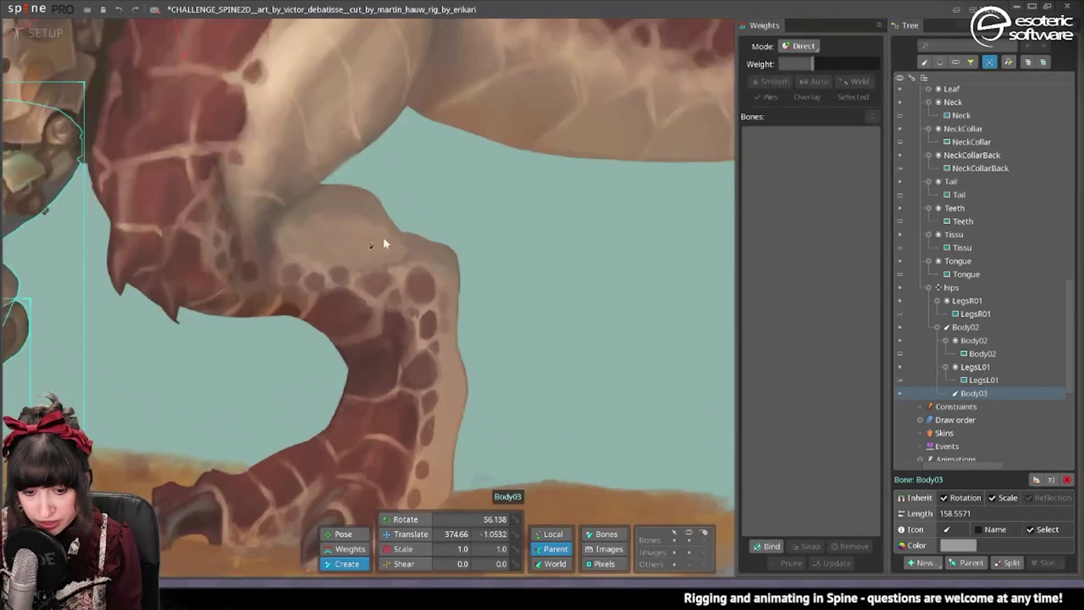
scroll(422, 318, "down", 2)
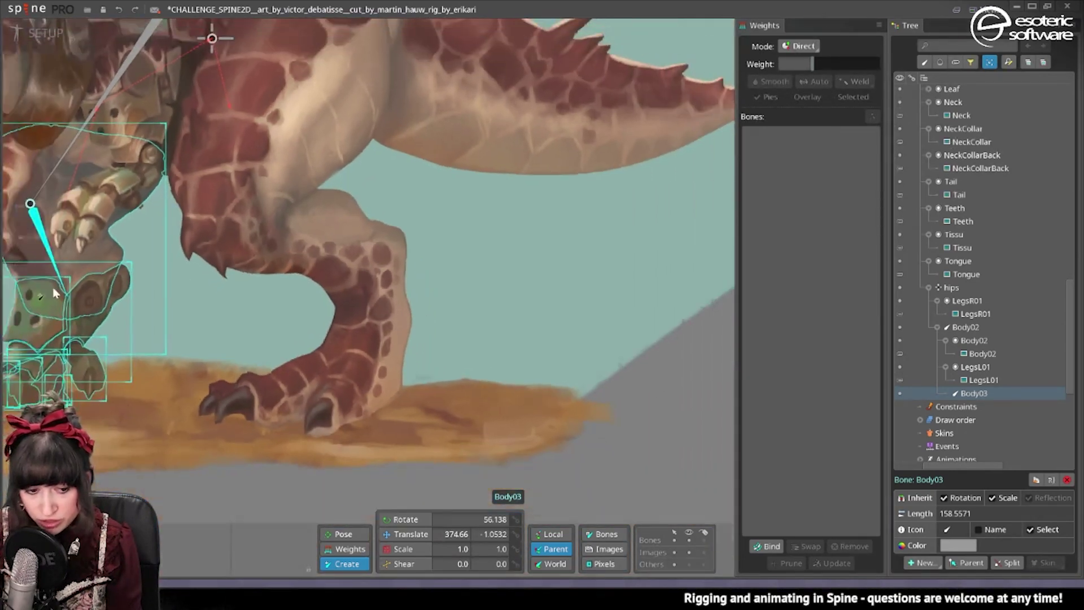
scroll(358, 326, "up", 3)
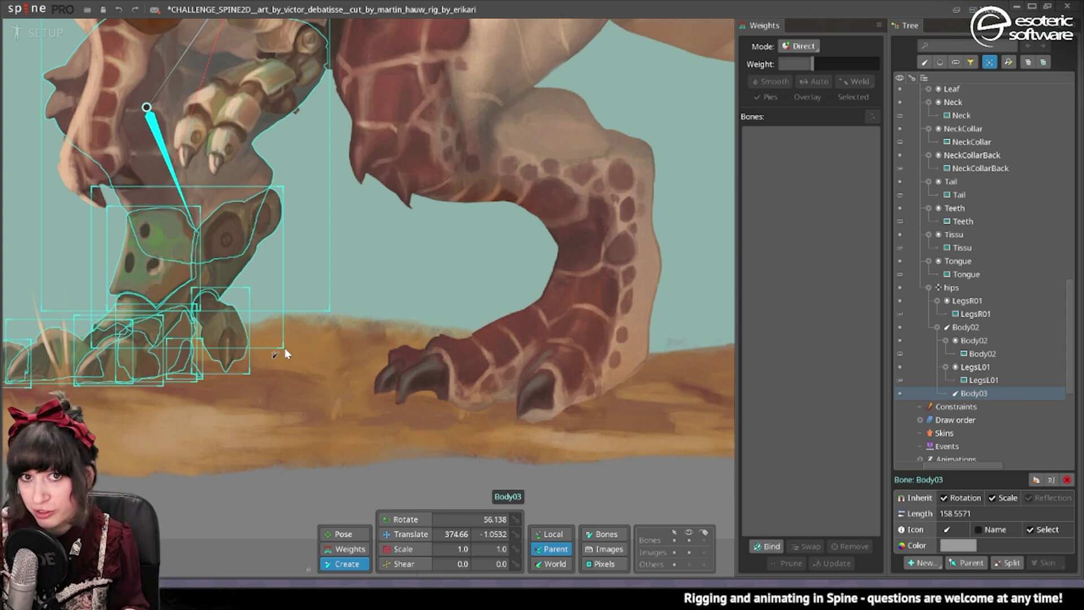
left_click_drag(305, 354, 166, 382)
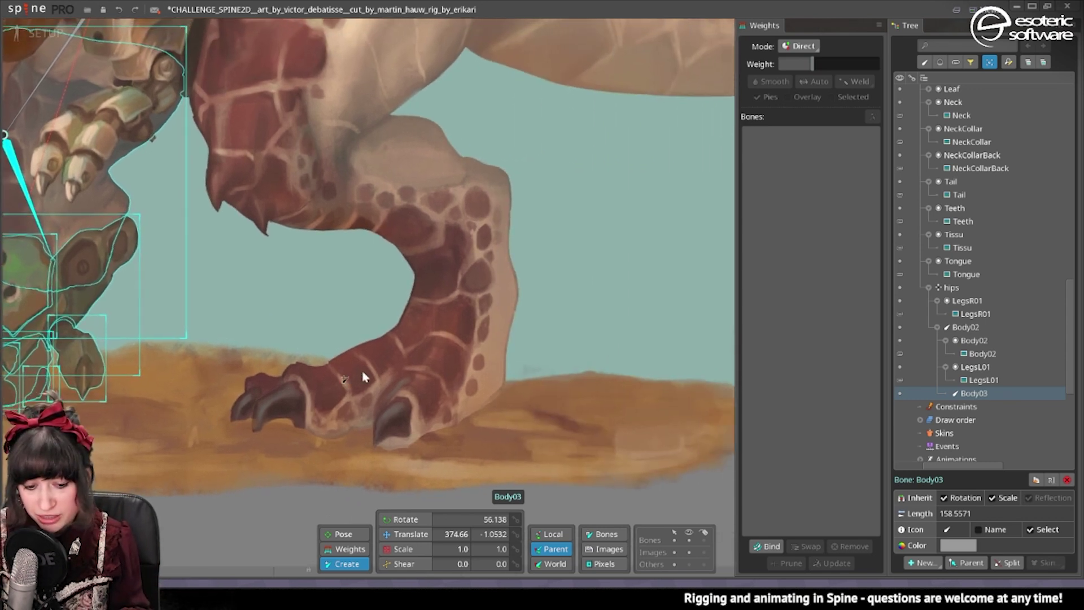
left_click_drag(421, 383, 532, 382)
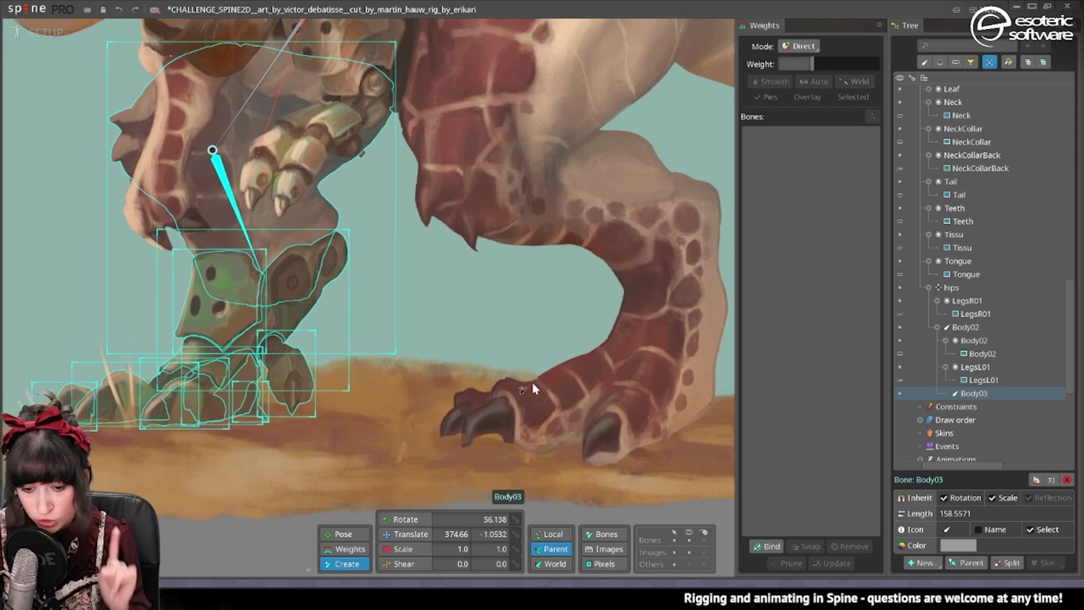
left_click_drag(305, 346, 423, 337)
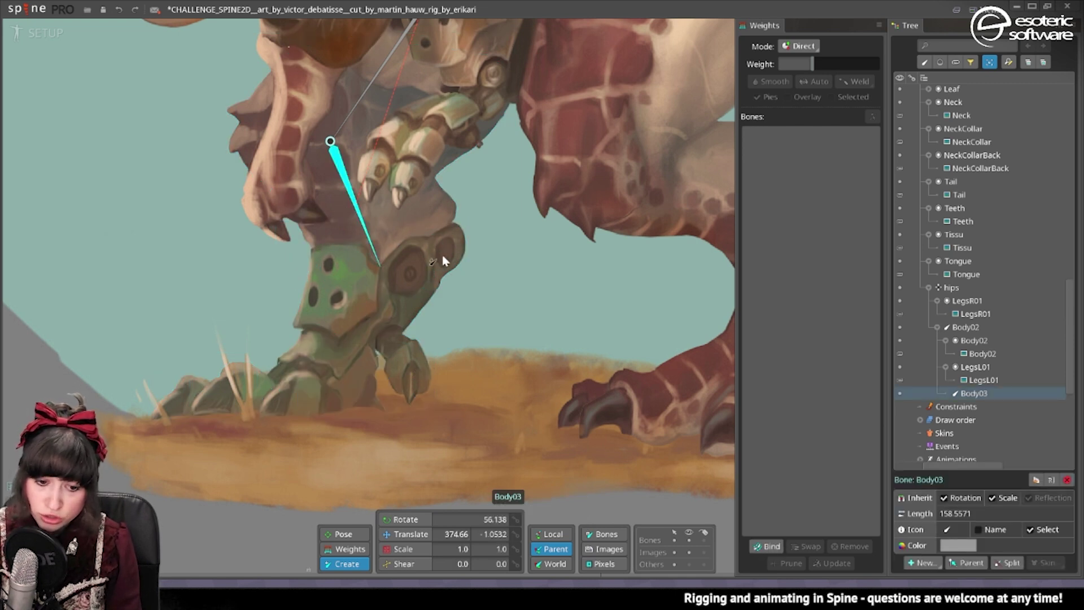
left_click_drag(442, 255, 246, 295)
scroll(246, 295, "down", 2)
left_click_drag(169, 326, 205, 315)
scroll(205, 315, "down", 1)
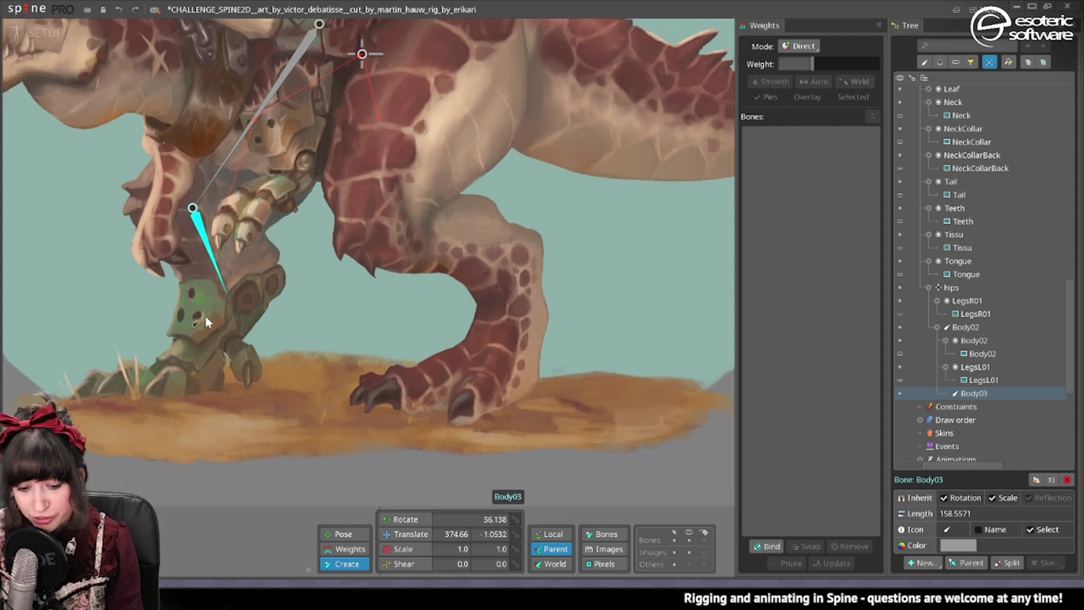
Step: Rotate the Body03 bone to 302.739 in World axes with Bones and Images compensation enabled
left_click(406, 520)
left_click(600, 547)
left_click(592, 537)
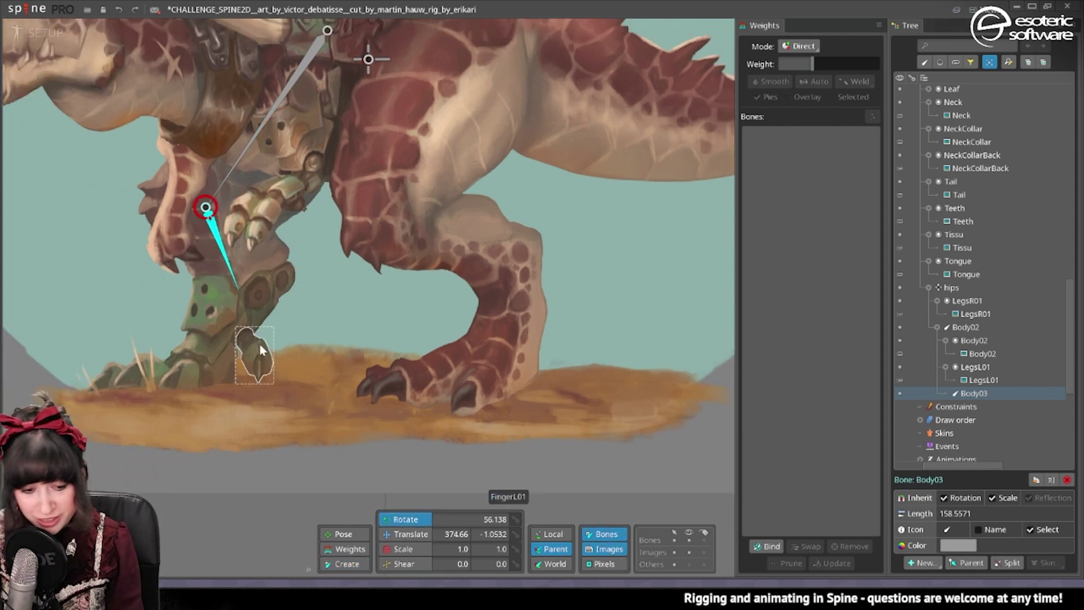
key("shift+Left")
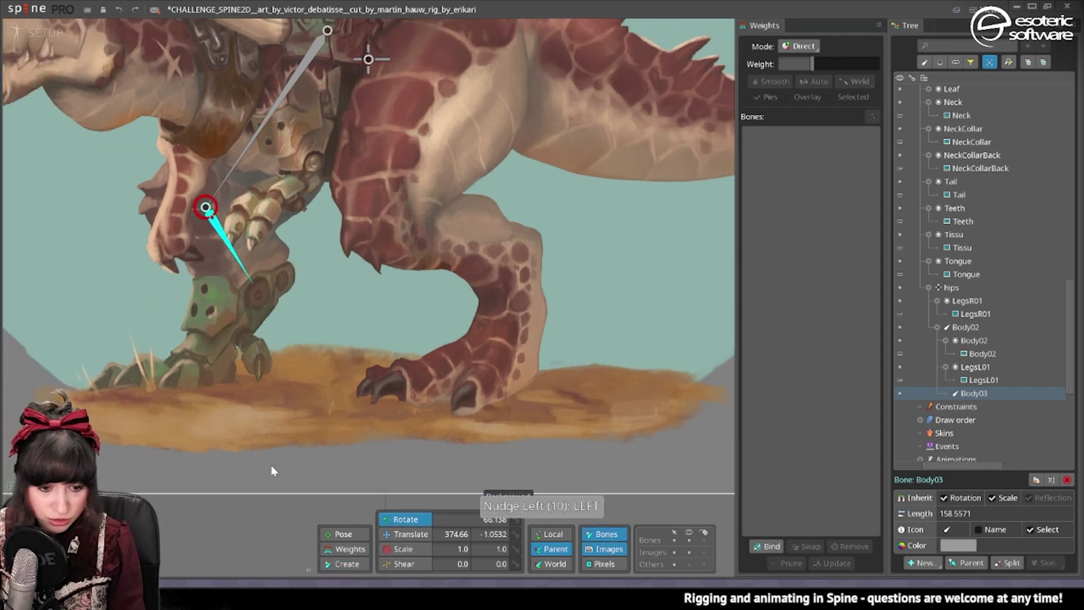
left_click(556, 563)
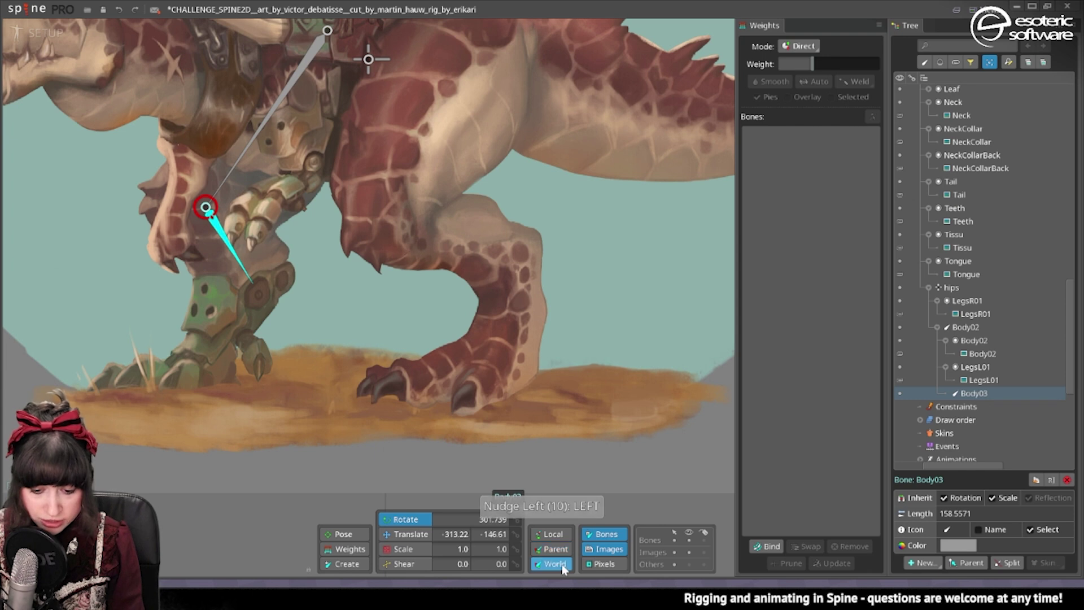
key("shift+Left")
key("shift+Right")
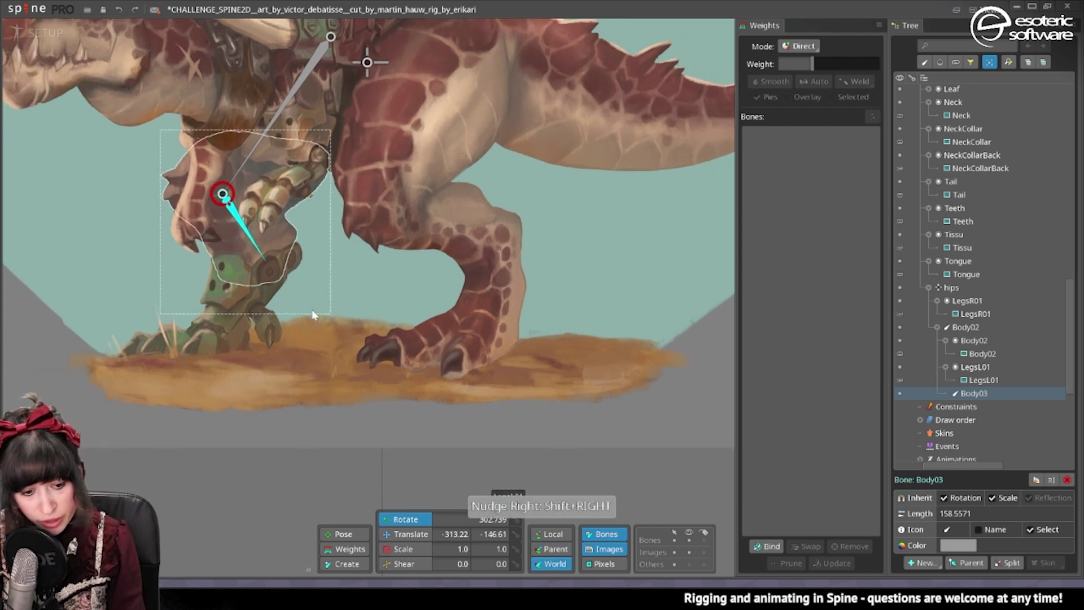
Step: Shorten the Body03 bone to a length of about 126 so its tip ends just above the mechanical foot joint
scroll(312, 310, "down", 1)
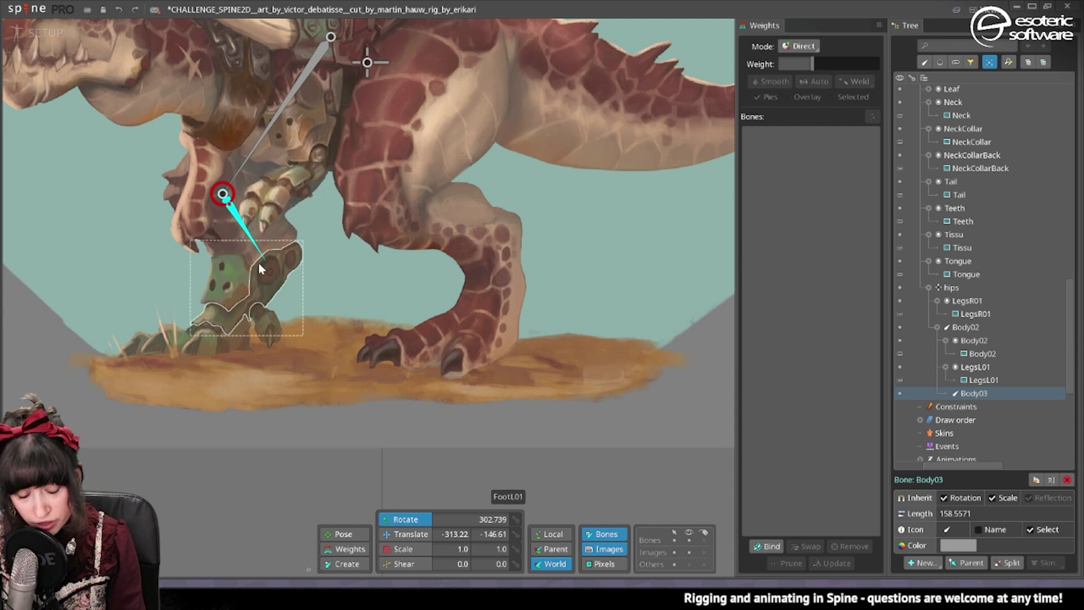
scroll(266, 258, "up", 3)
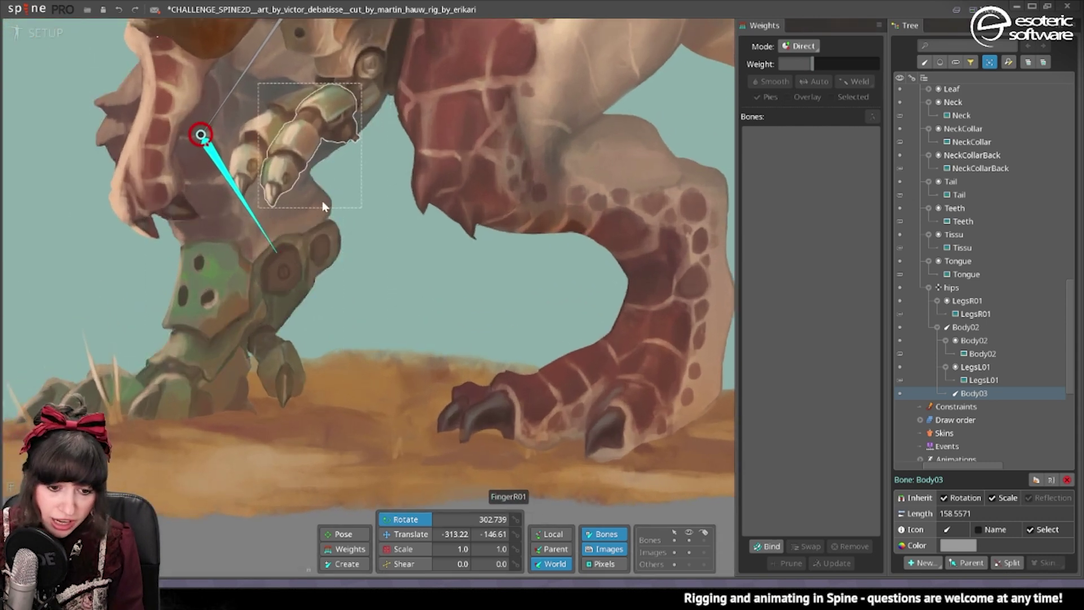
left_click(276, 255)
left_click(273, 250)
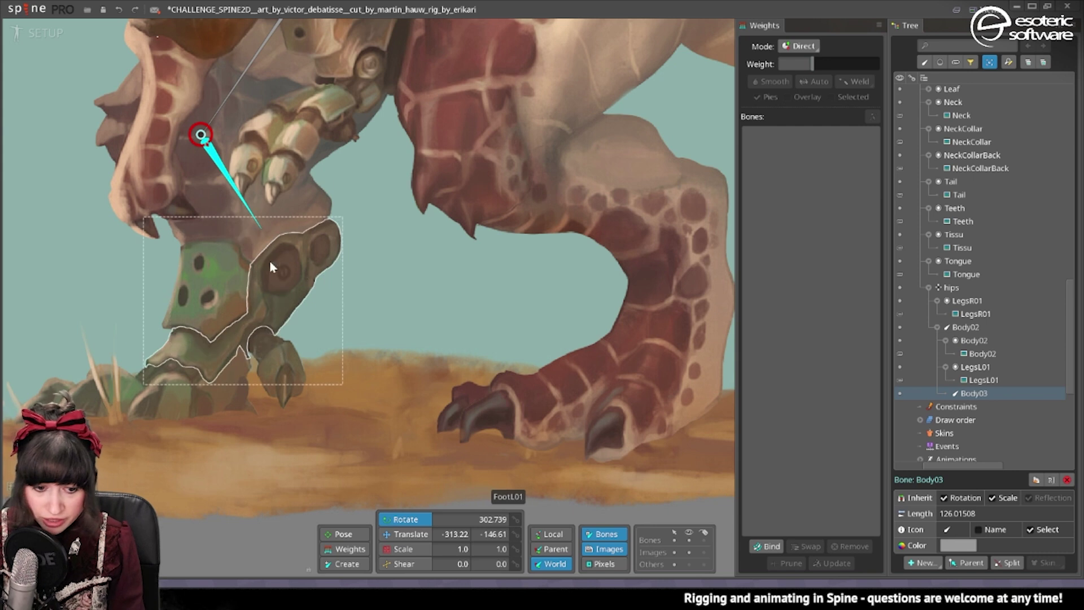
left_click(293, 284)
left_click(209, 277)
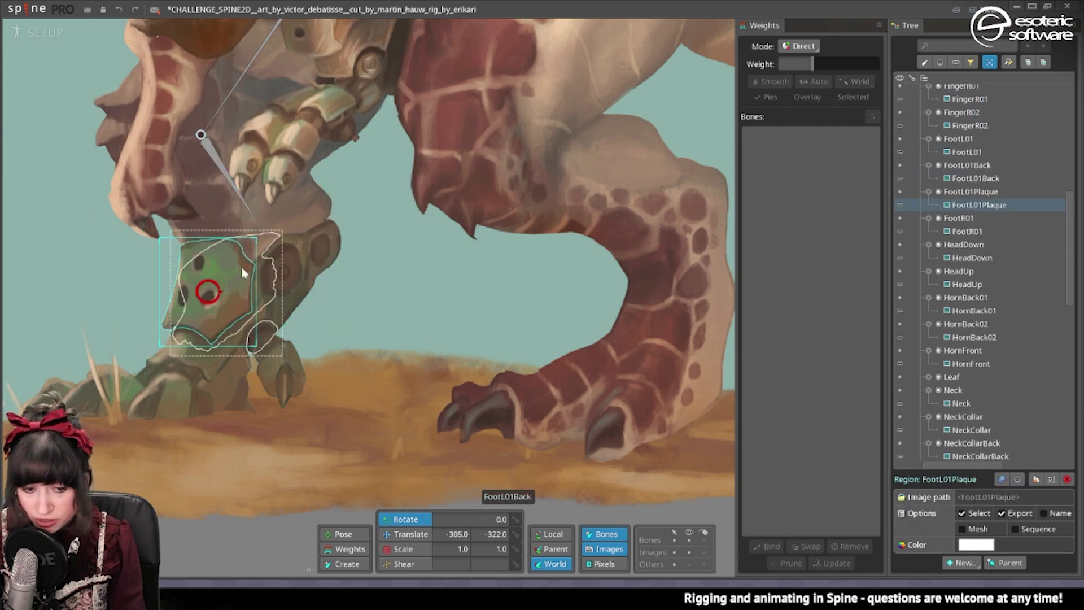
left_click(259, 227)
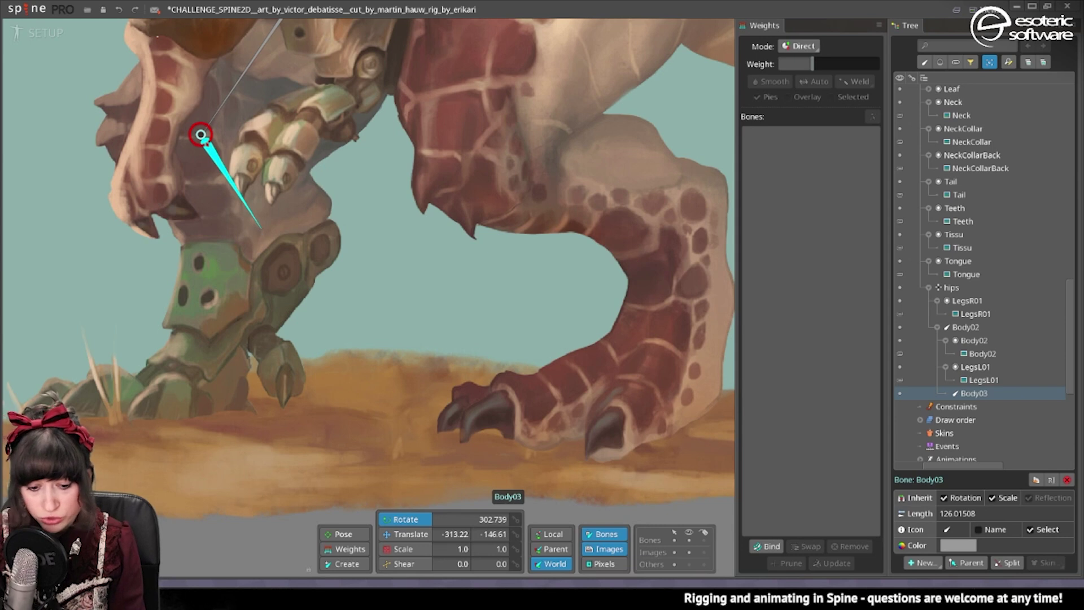
Step: Create a child bone about 205.5 long from Body03's tip to the toes, holding LegsL01, BaseFoot, the FootL01 parts and FingerL01 to FingerL04
left_click(346, 563)
left_click(186, 273, "ctrl")
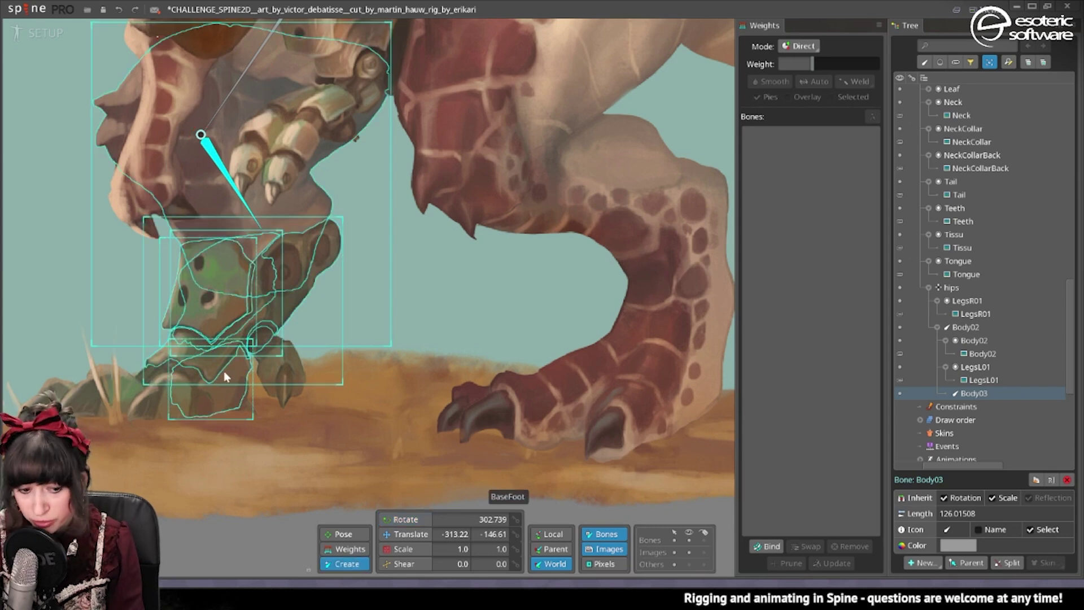
left_click(224, 372, "ctrl")
left_click(279, 373, "ctrl")
left_click(155, 392, "ctrl")
left_click(107, 389, "ctrl")
left_click(59, 388, "ctrl")
left_click_drag(260, 228, 181, 391)
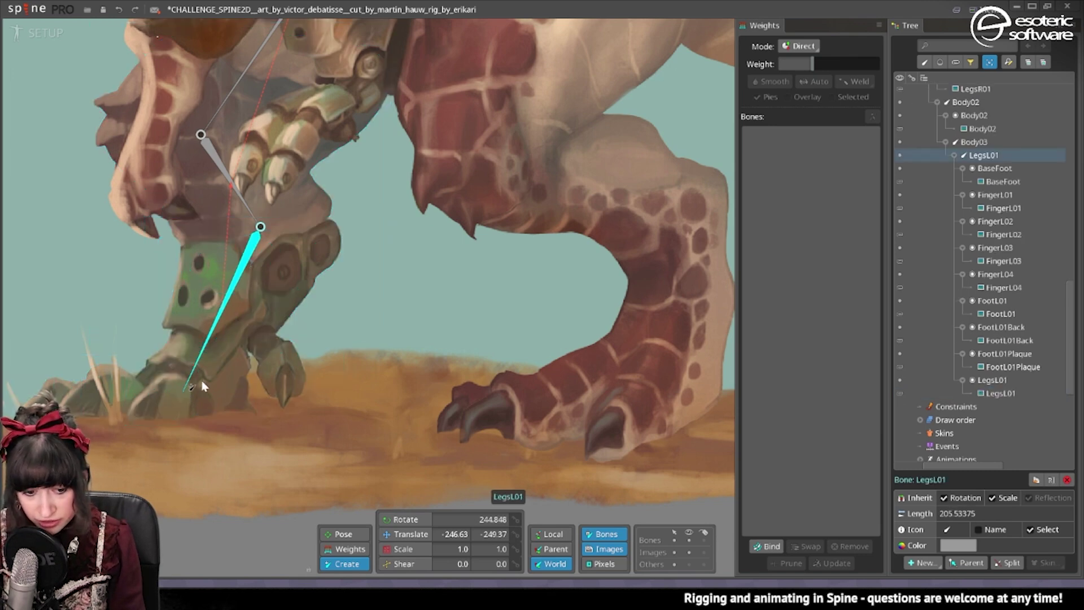
scroll(203, 386, "up", 3)
scroll(393, 285, "down", 3)
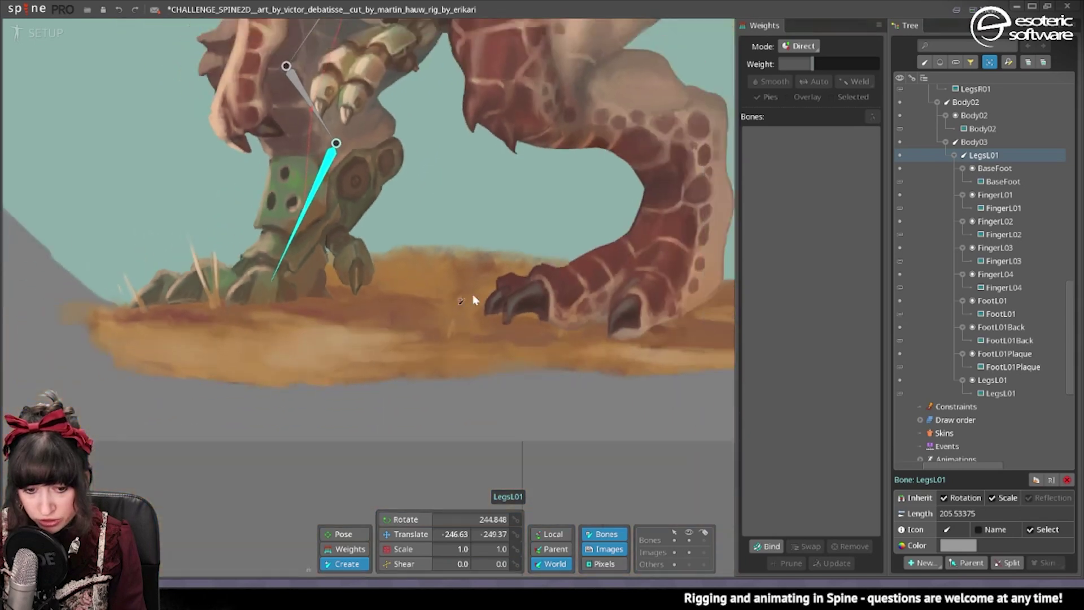
scroll(308, 380, "up", 3)
key("c")
scroll(394, 375, "up", 2)
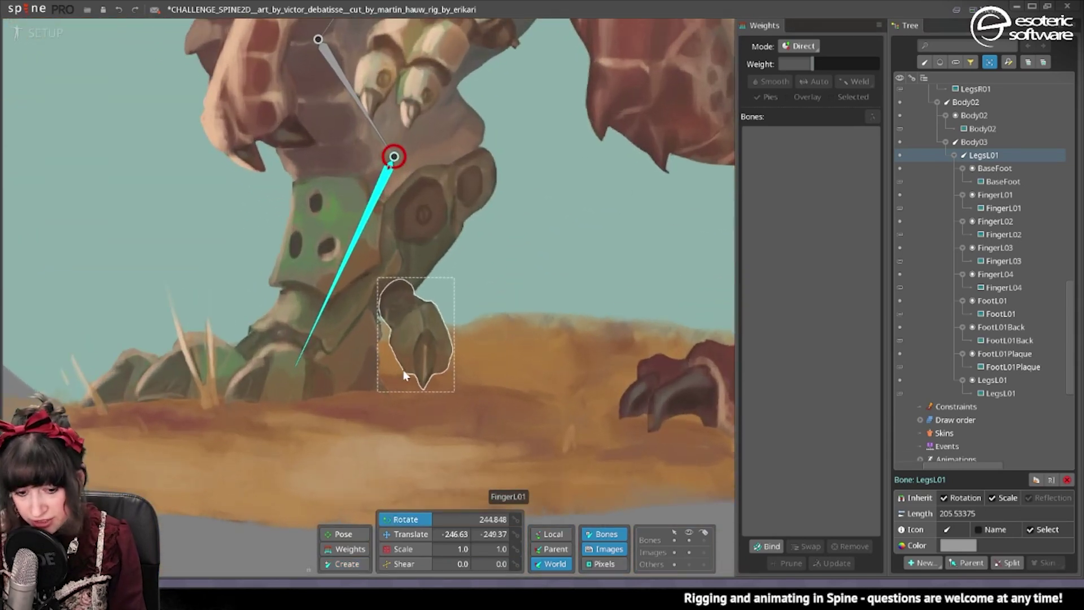
scroll(404, 374, "down", 3)
scroll(399, 364, "up", 3)
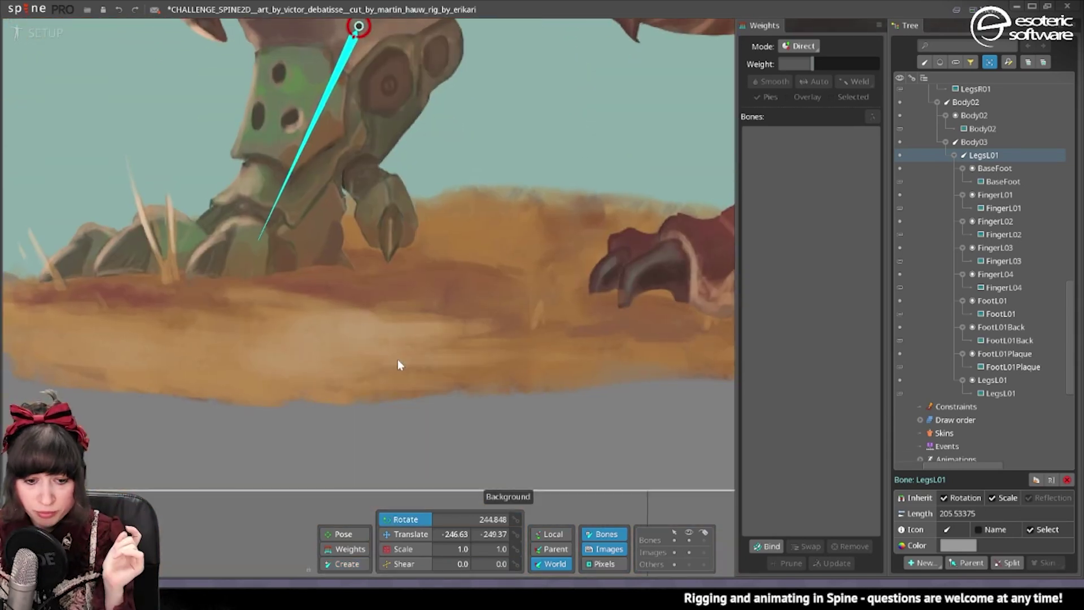
Step: Examine the FingerLBack image under the mechanical left foot and compare its place with the right foot
left_click_drag(218, 214, 278, 278)
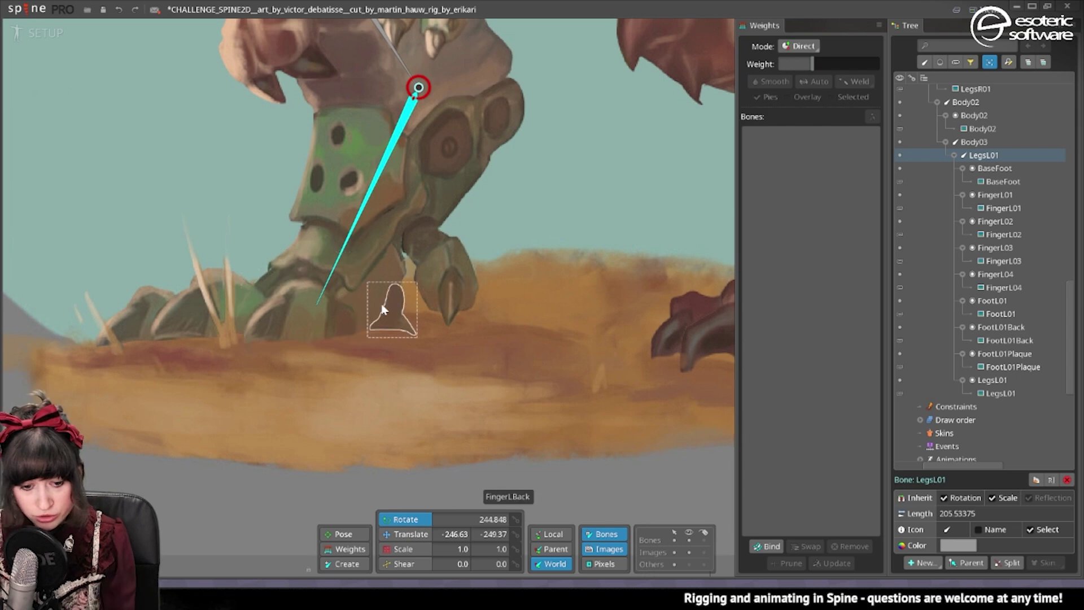
scroll(399, 323, "up", 6)
scroll(377, 278, "down", 6)
left_click(377, 276)
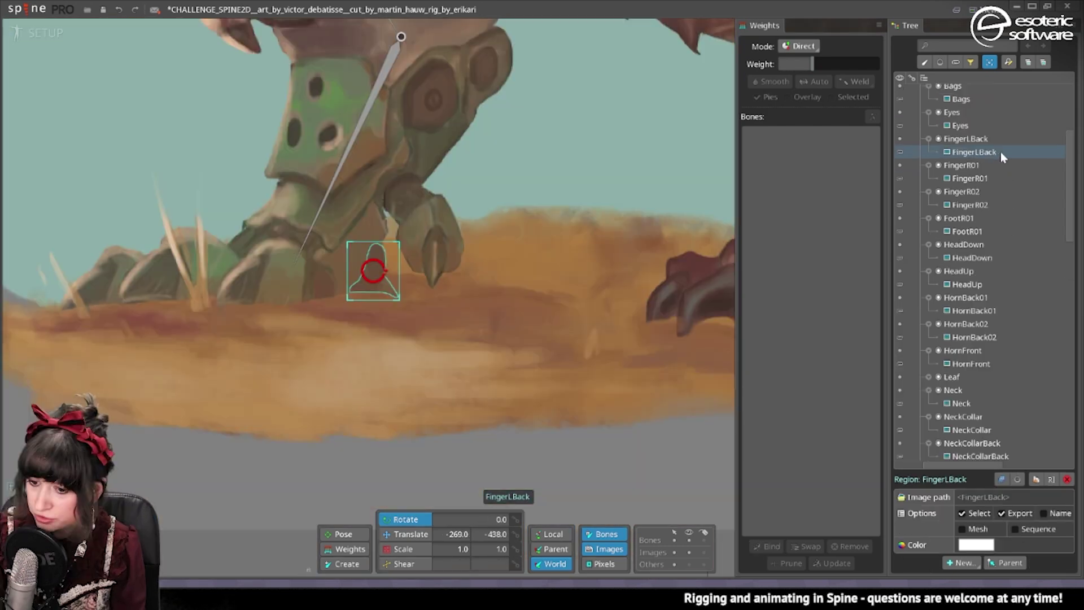
scroll(384, 266, "down", 5)
scroll(391, 275, "up", 5)
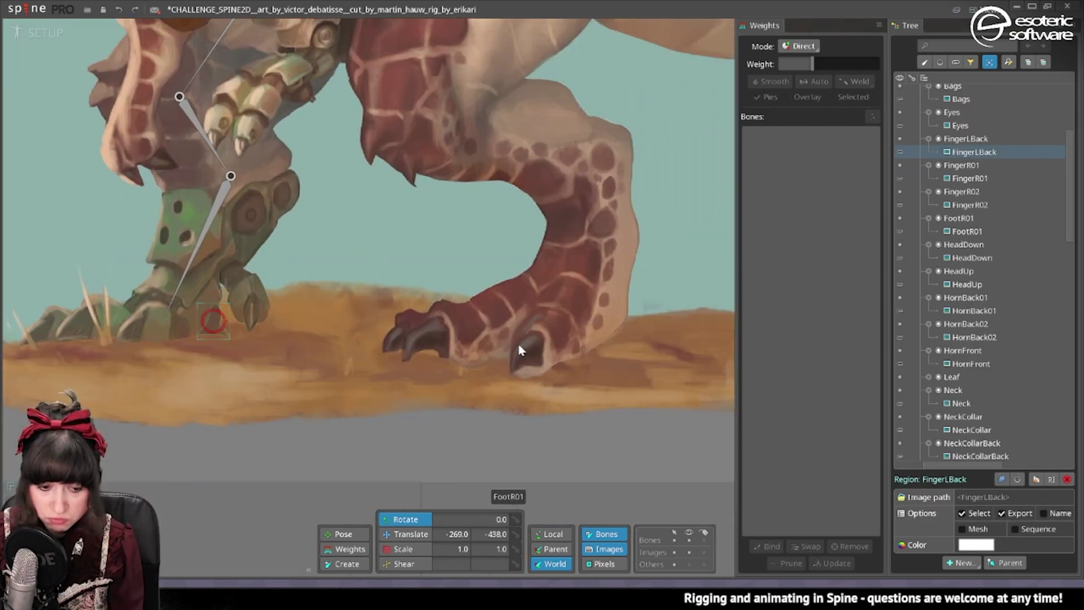
scroll(169, 310, "up", 2)
scroll(322, 313, "down", 3)
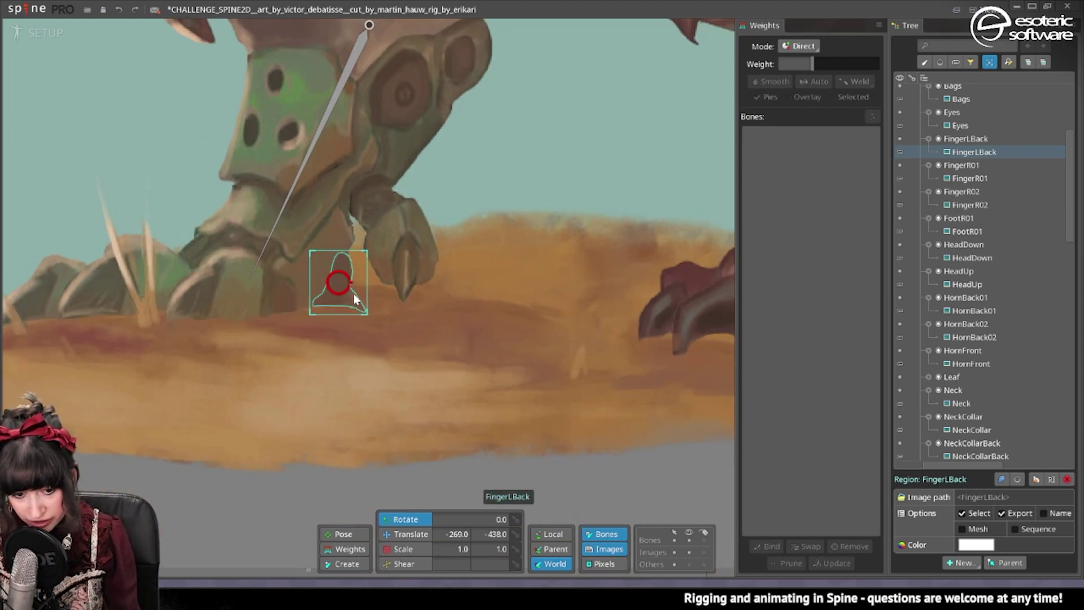
scroll(283, 287, "down", 2)
key("space")
scroll(239, 368, "down", 3)
scroll(296, 437, "up", 3)
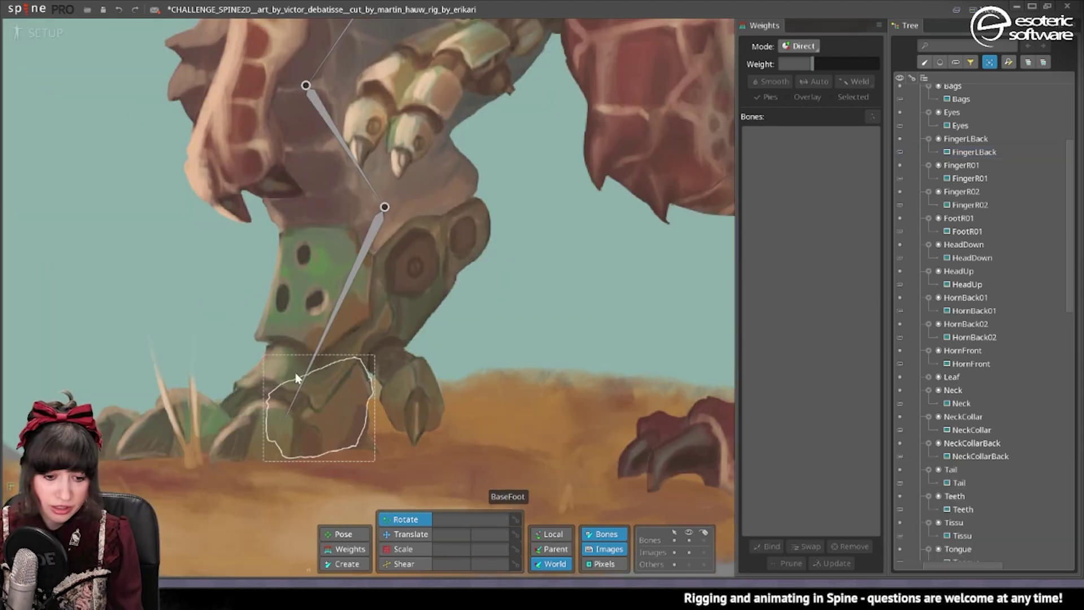
Step: Compare the toes around the left leg's LegsL01 bone tip with the right foot to judge where a toe bone belongs
left_click(299, 384)
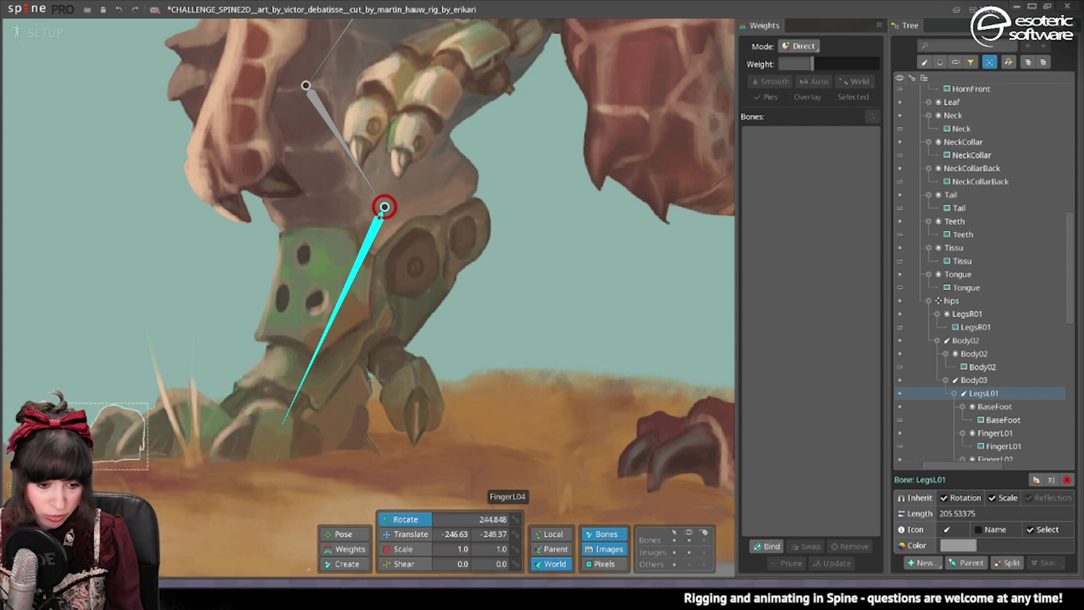
scroll(553, 402, "down", 3)
left_click_drag(554, 402, 339, 359)
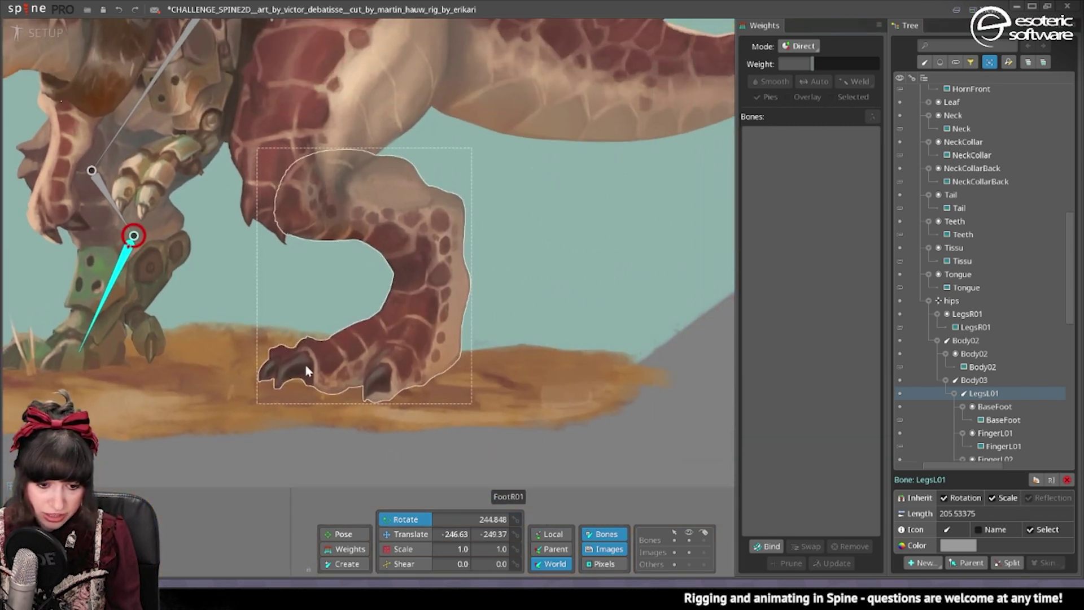
left_click_drag(42, 344, 244, 340)
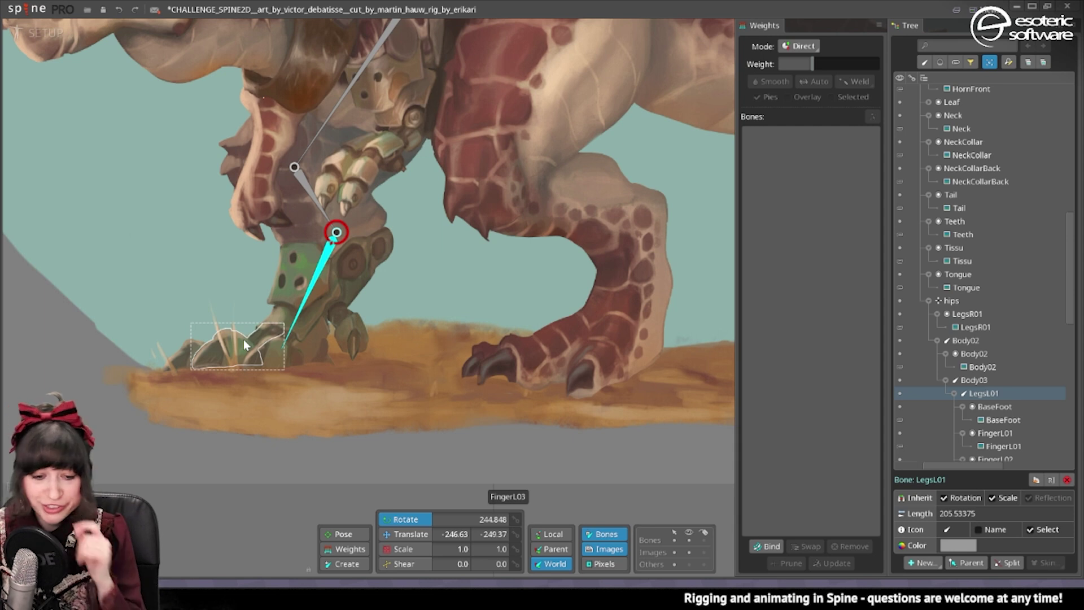
left_click_drag(601, 338, 434, 350)
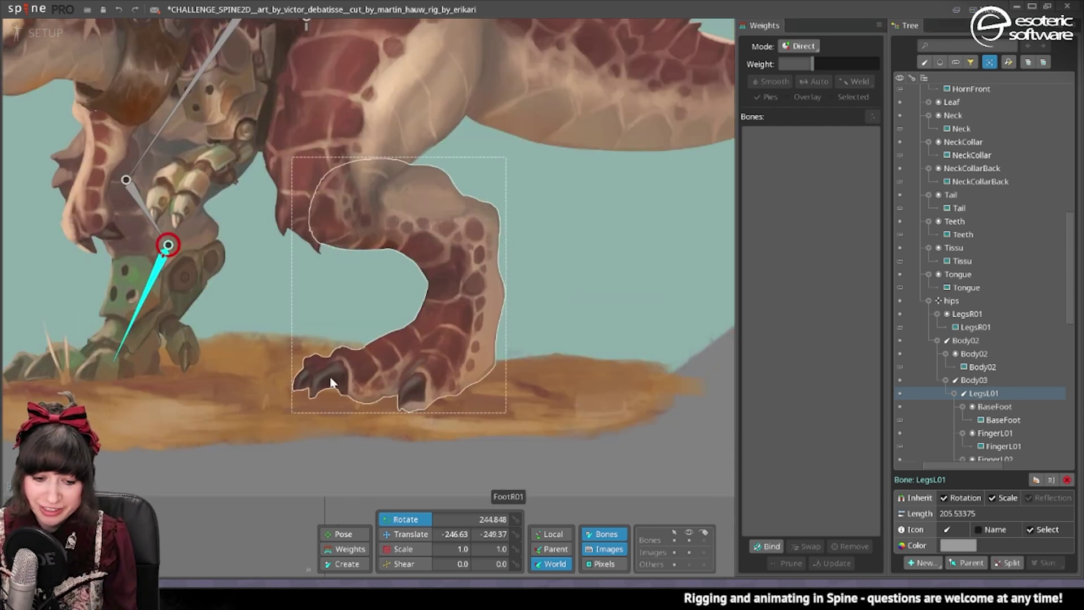
left_click_drag(270, 331, 371, 337)
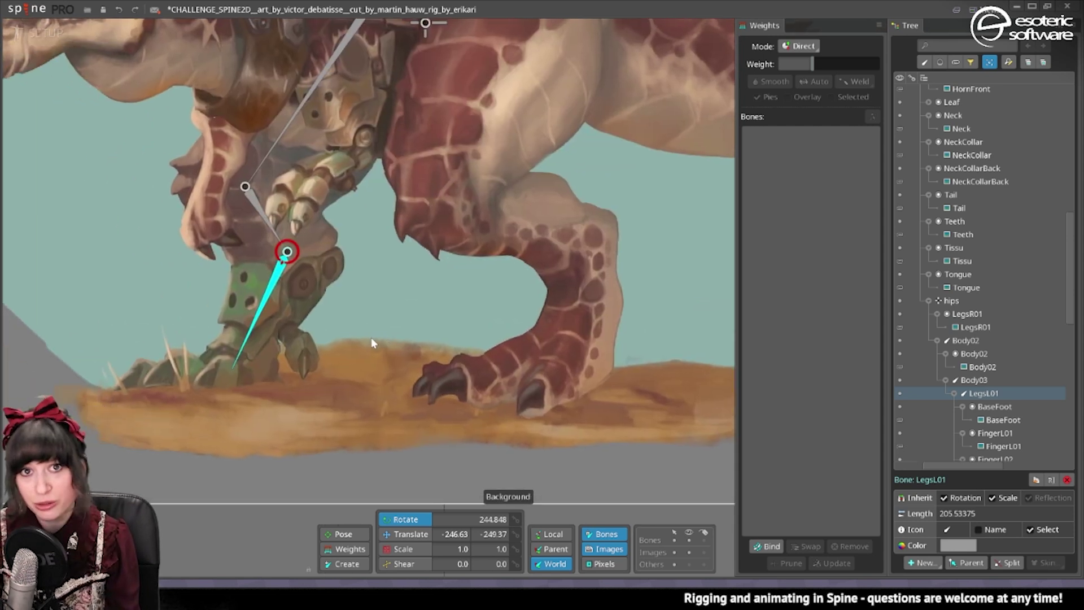
left_click_drag(241, 330, 322, 350)
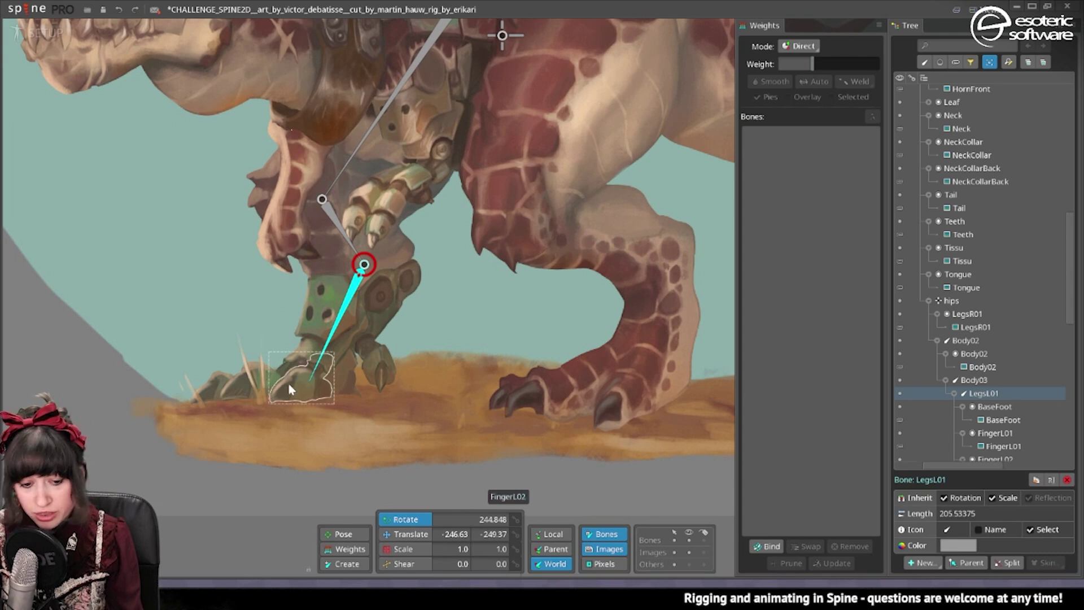
left_click_drag(446, 418, 276, 428)
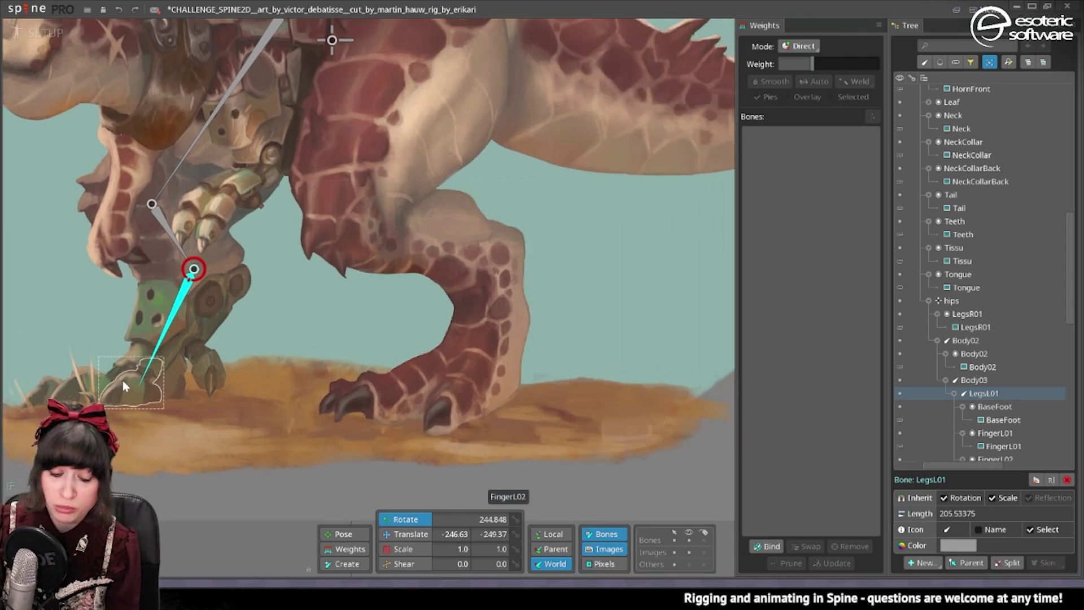
left_click_drag(128, 373, 269, 361)
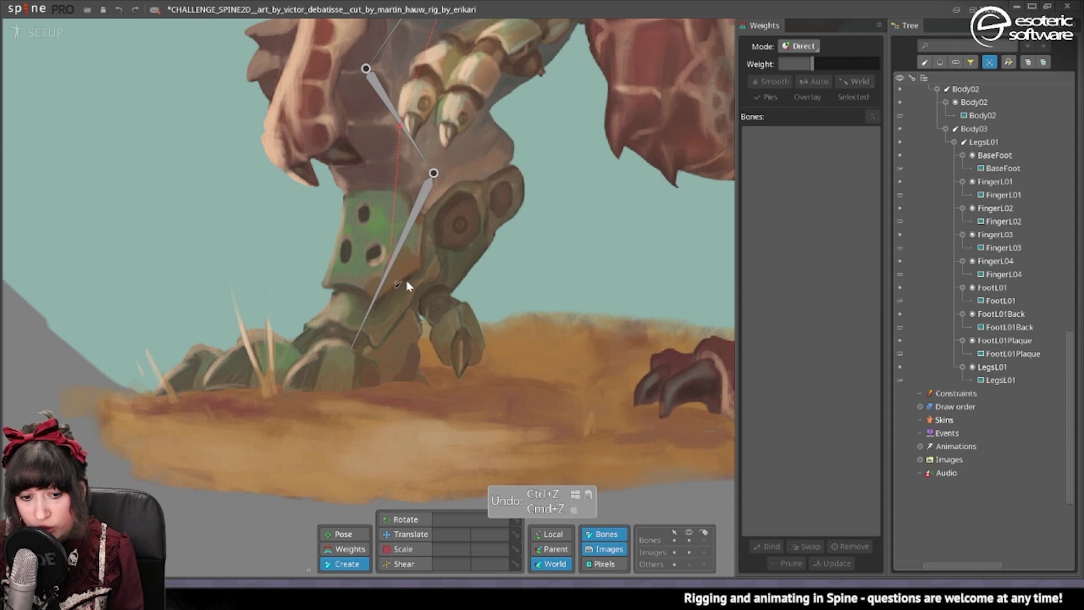
Step: Add a new child bone at the tip of the LegsL01 bone, with the axes set to Parent
left_click(375, 306)
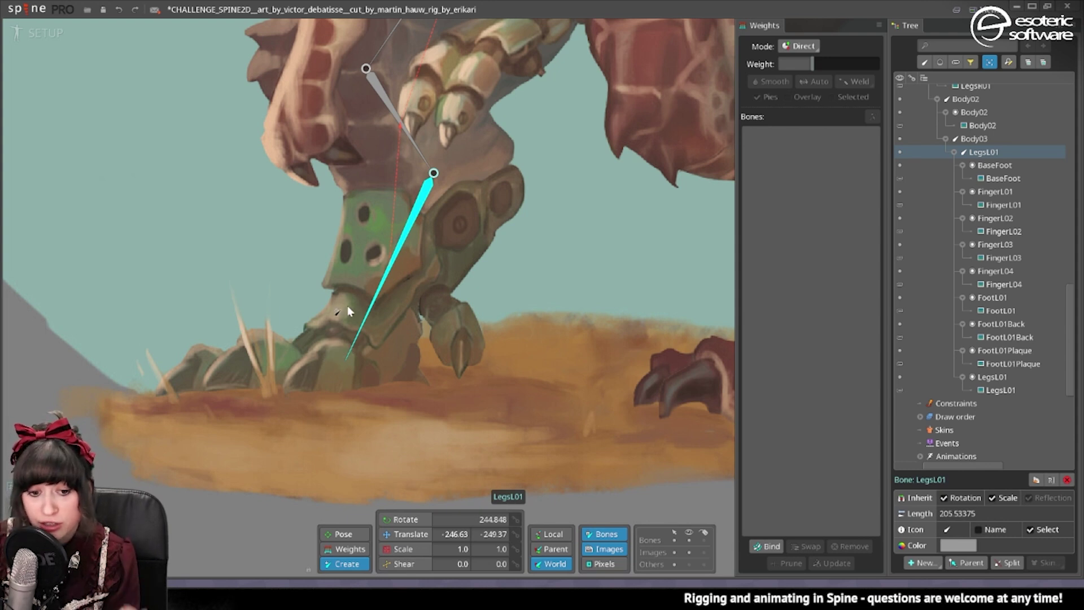
scroll(391, 277, "down", 3)
scroll(390, 277, "down", 2)
scroll(390, 276, "up", 4)
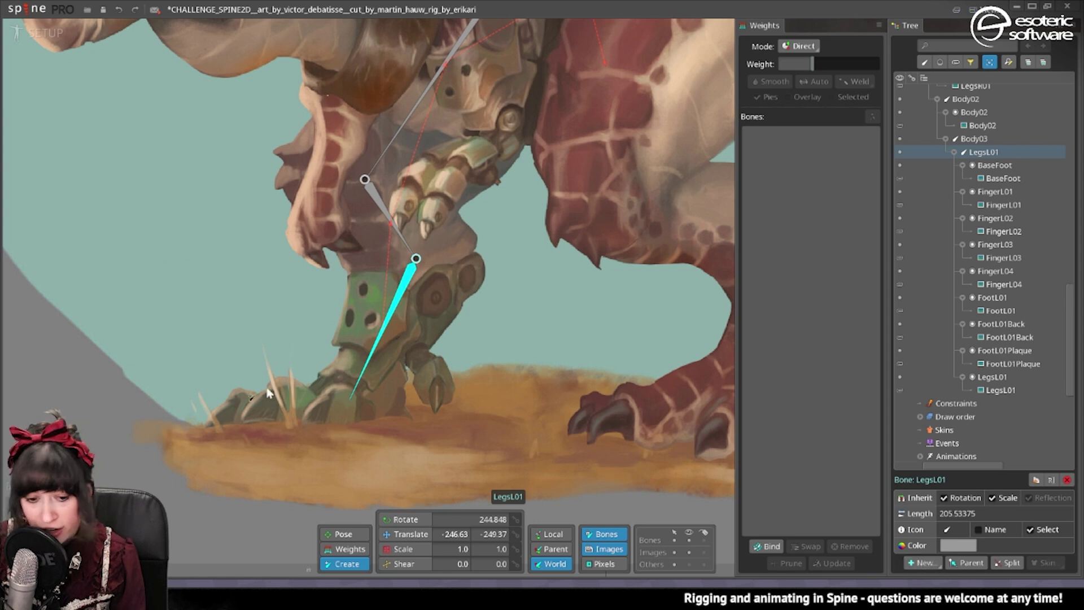
left_click_drag(458, 288, 407, 352)
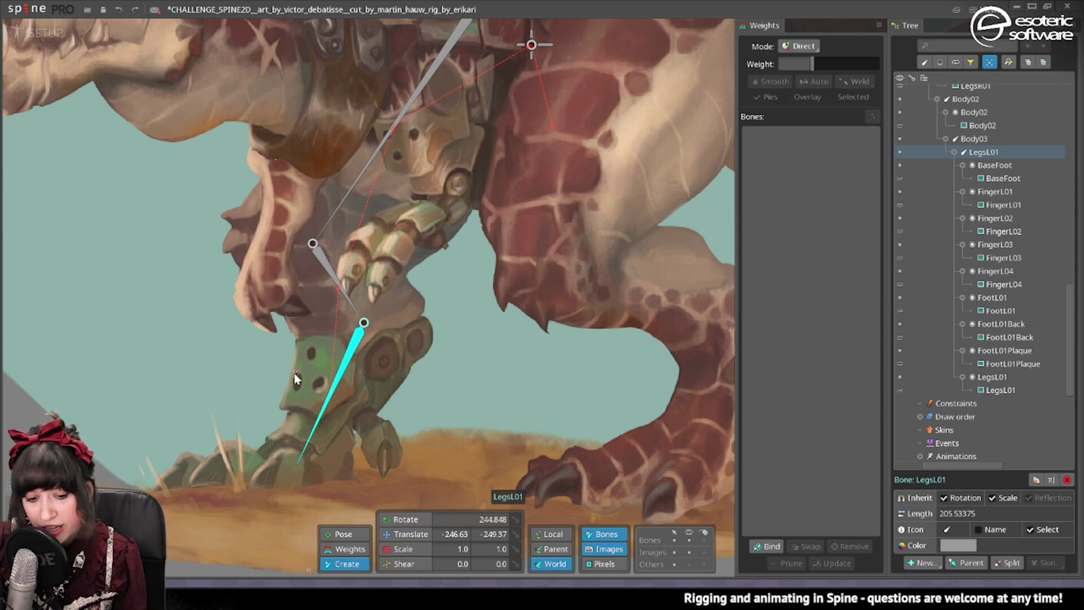
left_click(553, 548)
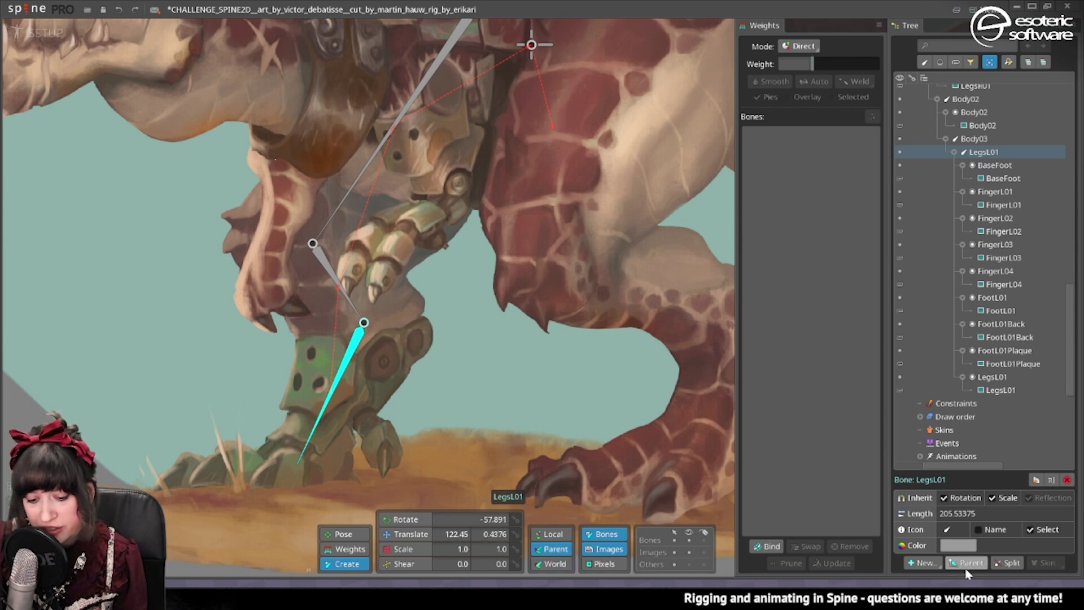
left_click(929, 564)
left_click(928, 405)
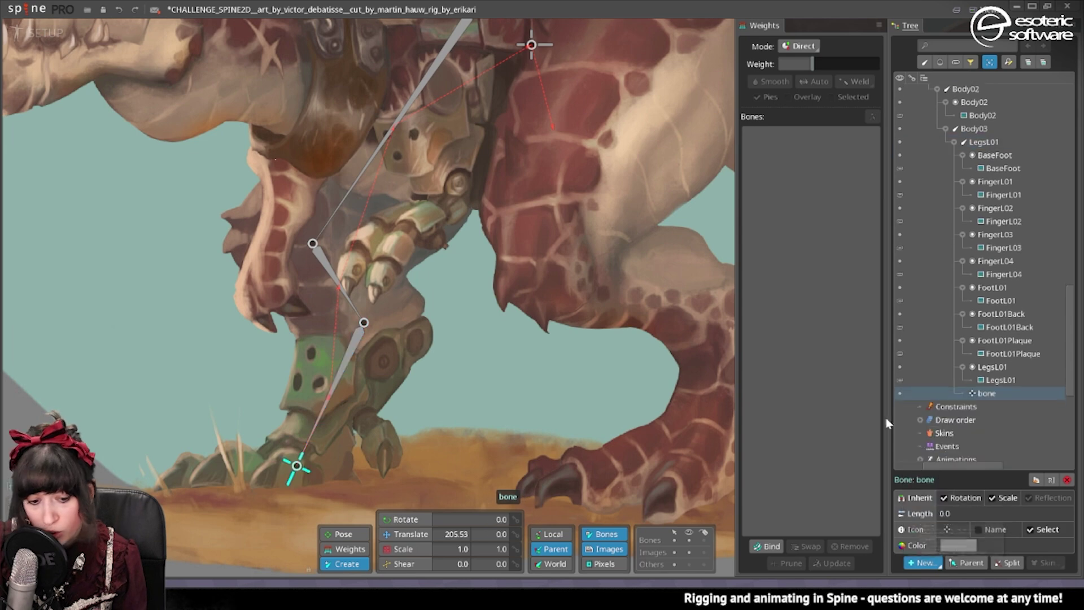
scroll(318, 470, "up", 5)
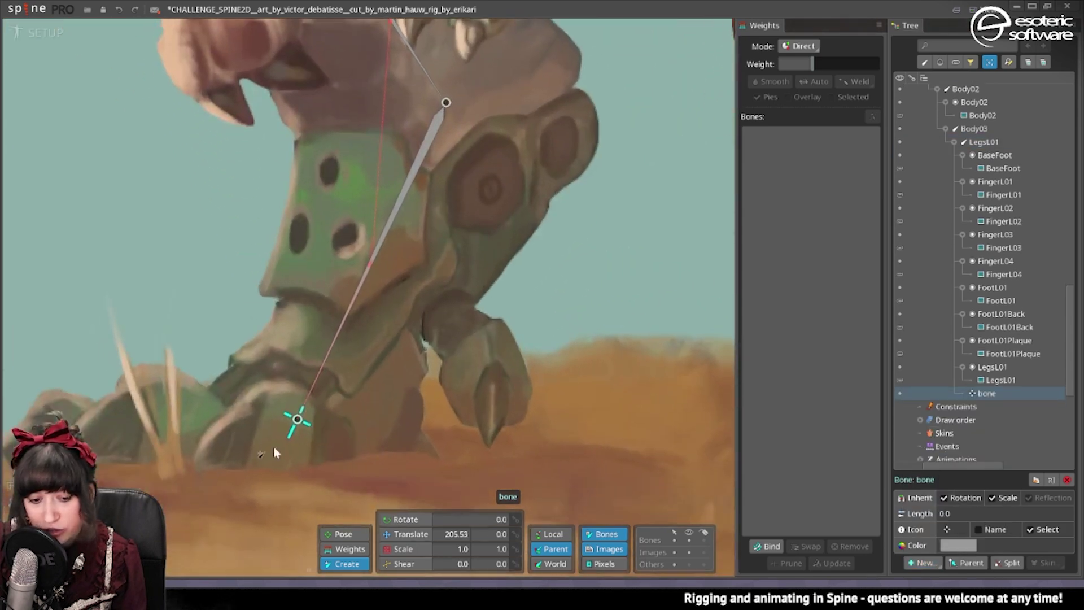
scroll(420, 166, "down", 4)
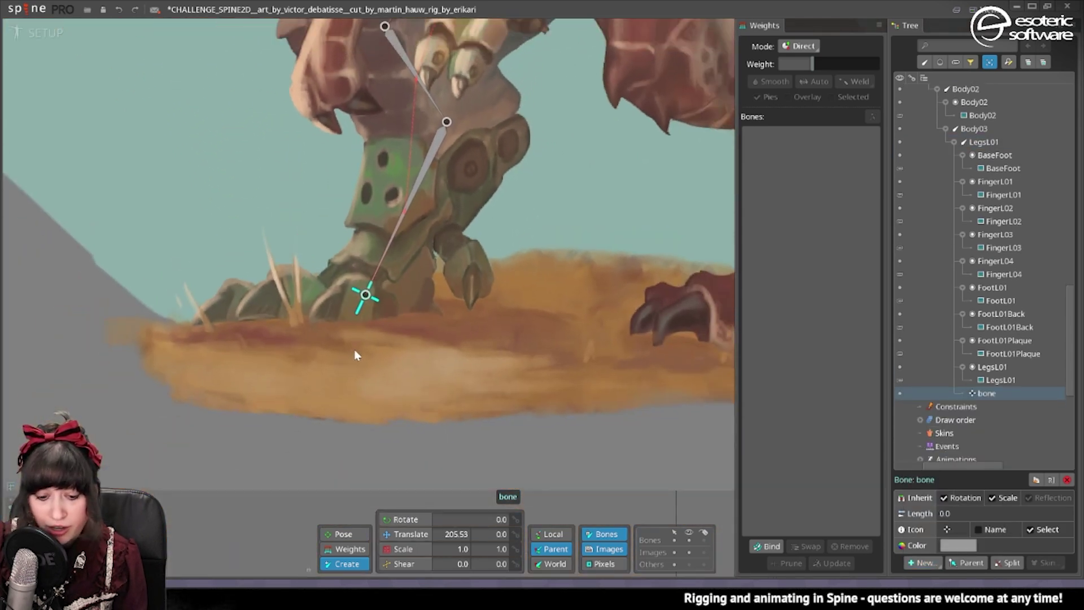
Step: Rotate the new foot bone to -60 in Parent axes so it points toward the toes
left_click_drag(354, 350, 324, 412)
left_click(407, 537)
key("c")
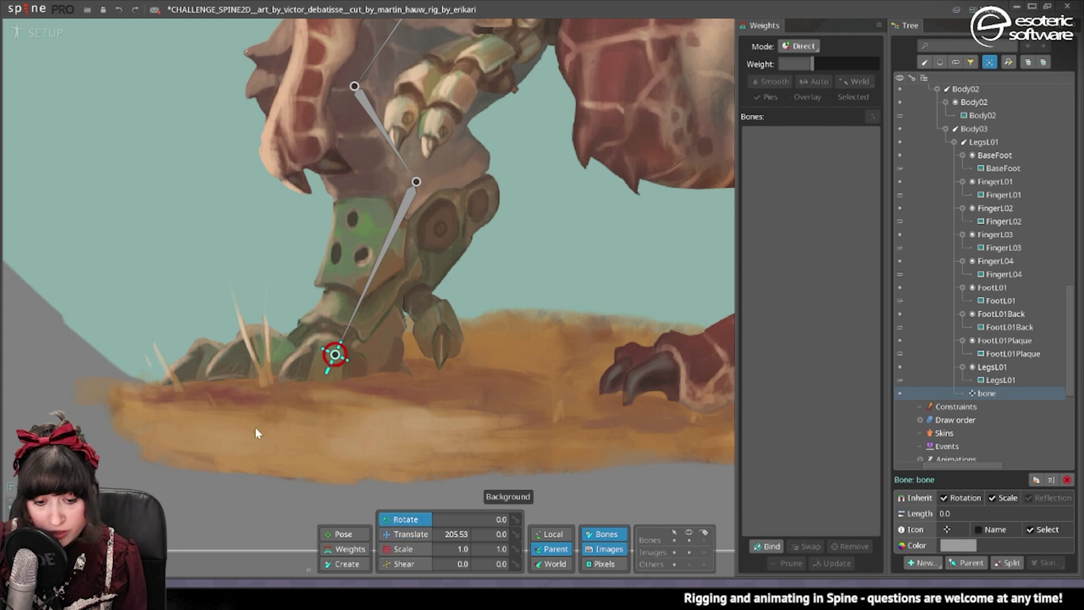
key("Right")
key("Right")
key("Right")
key("Right")
key("Right")
key("Right")
key("Right")
key("Right")
key("Right")
key("Right")
key("Right")
key("Right")
key("Right")
key("Right")
key("Right")
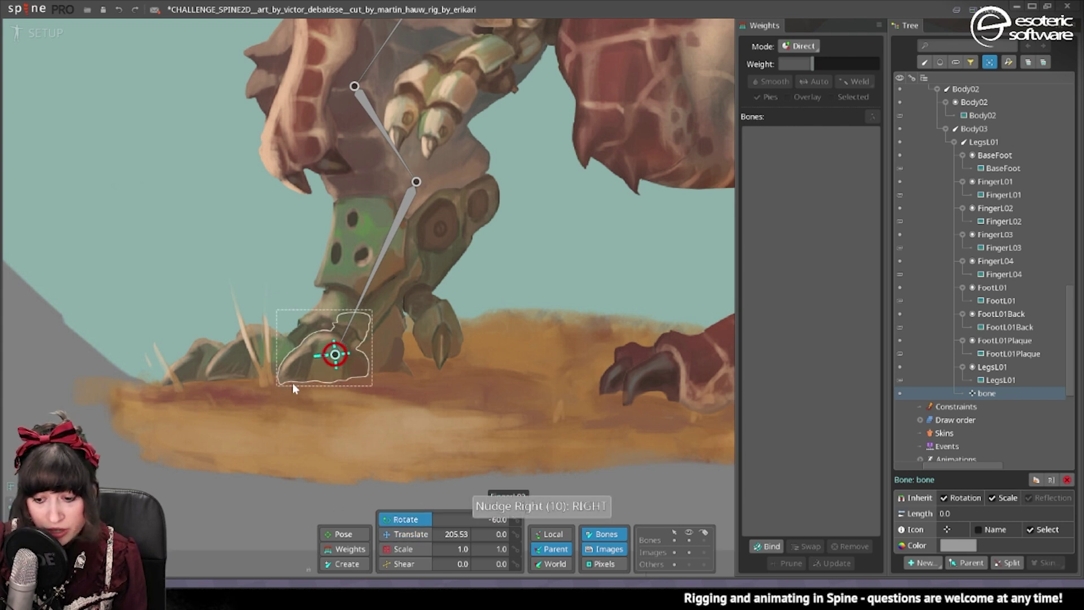
Step: Set the foot bone's length to 100, extend its tip toward FingerL04 to about 134.8, and deselect it
type("100")
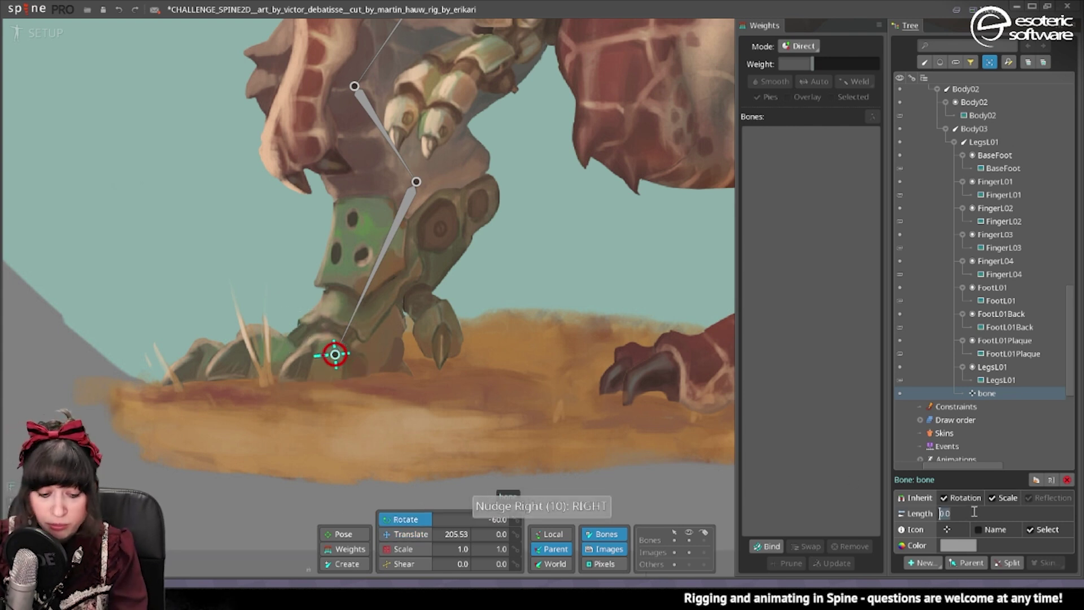
key("Return")
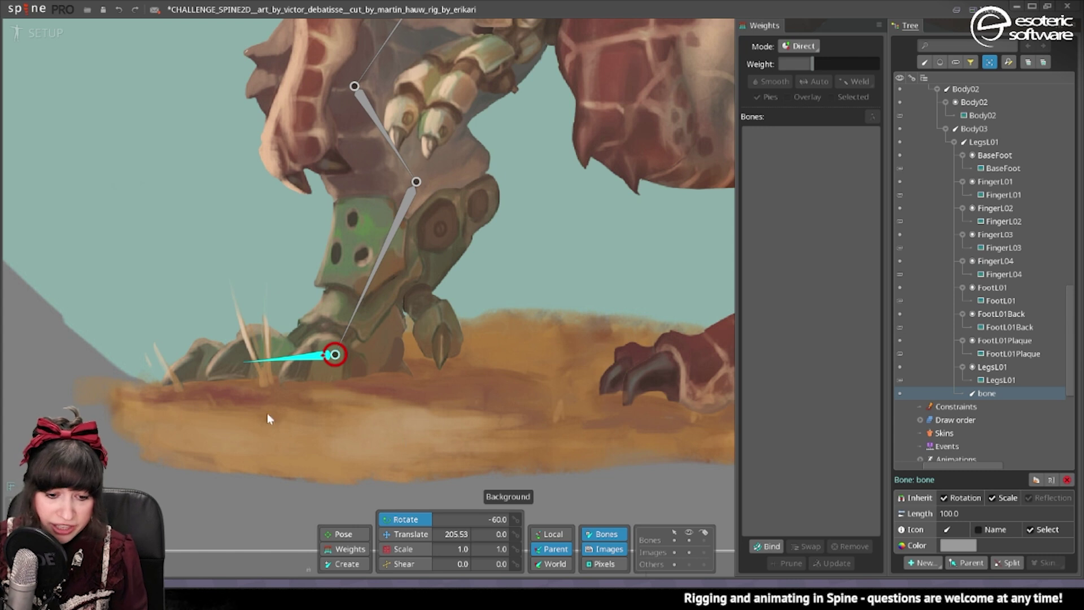
left_click_drag(245, 361, 211, 388)
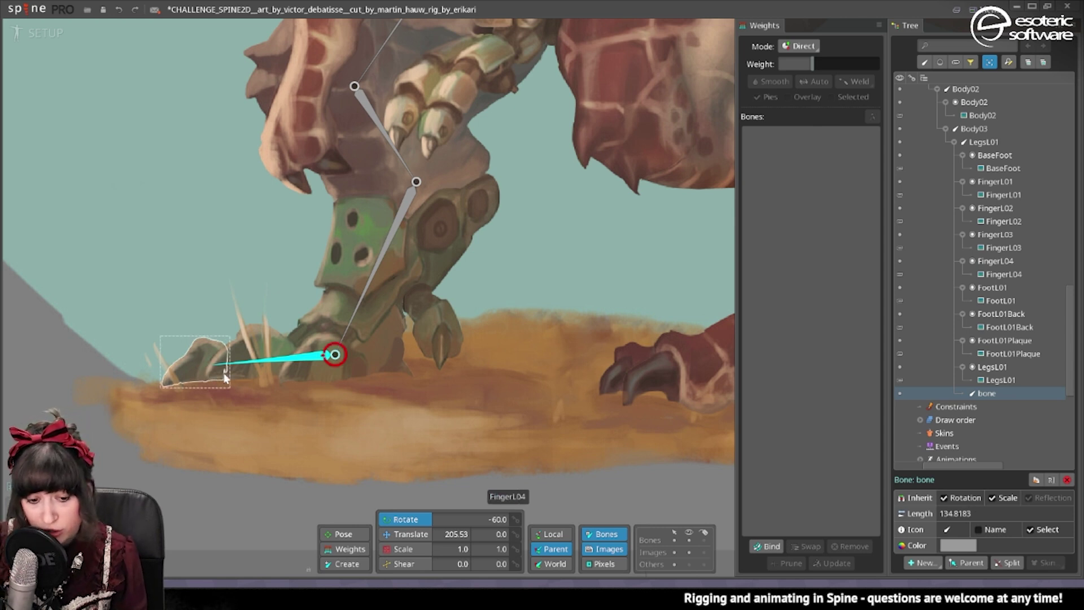
scroll(210, 389, "down", 3)
left_click(241, 368)
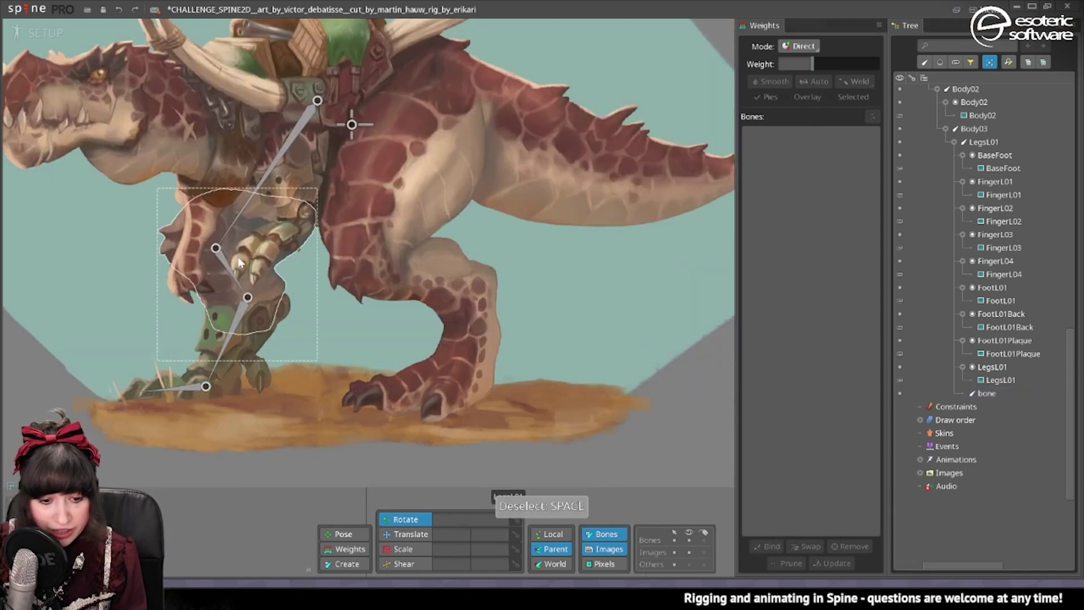
Step: Try a child bone about 369 long from hips toward the neck, holding Body02, NeckCollar and Neck, and undo it
left_click_drag(181, 406, 204, 476)
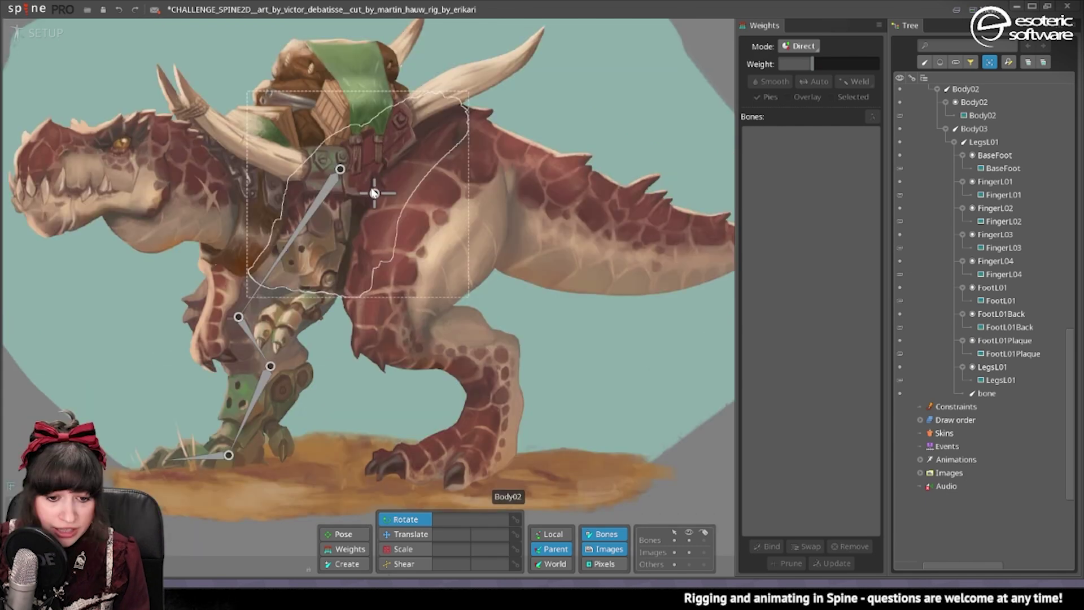
left_click(373, 194)
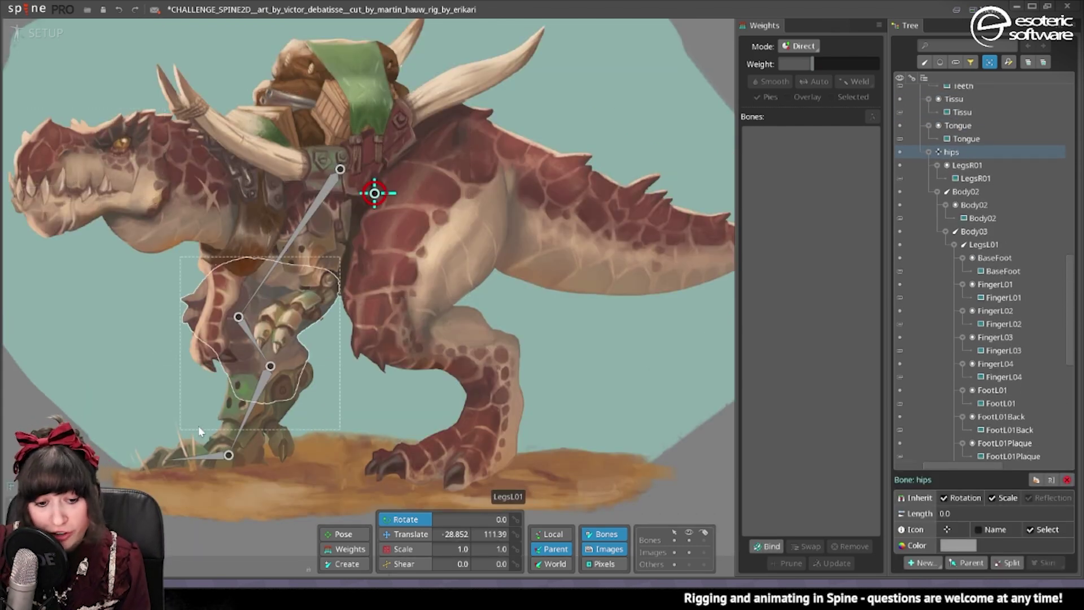
scroll(193, 367, "up", 2)
key("c")
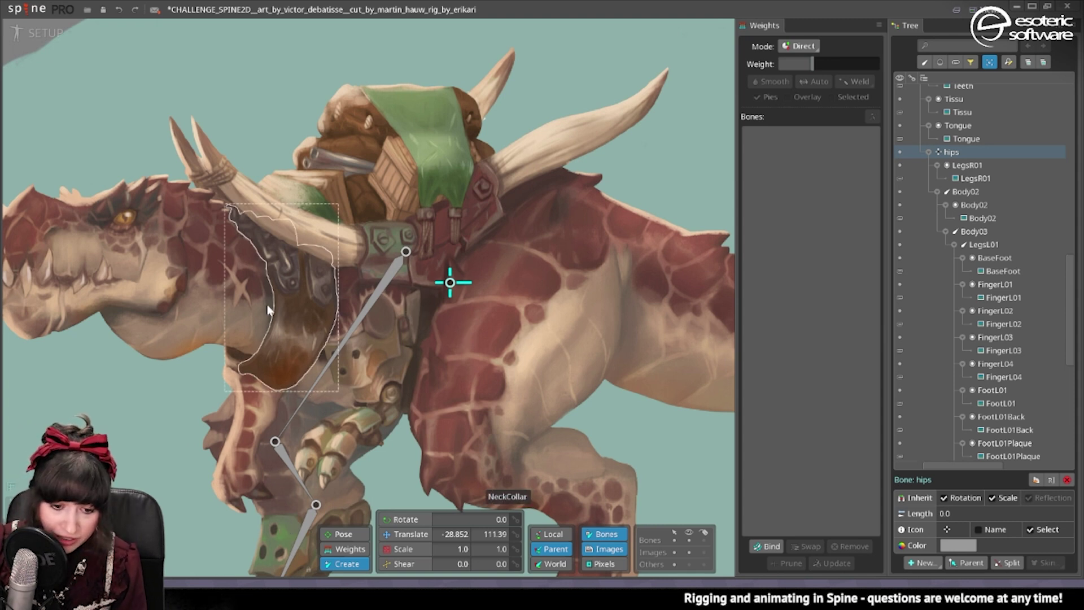
left_click(411, 297, "ctrl")
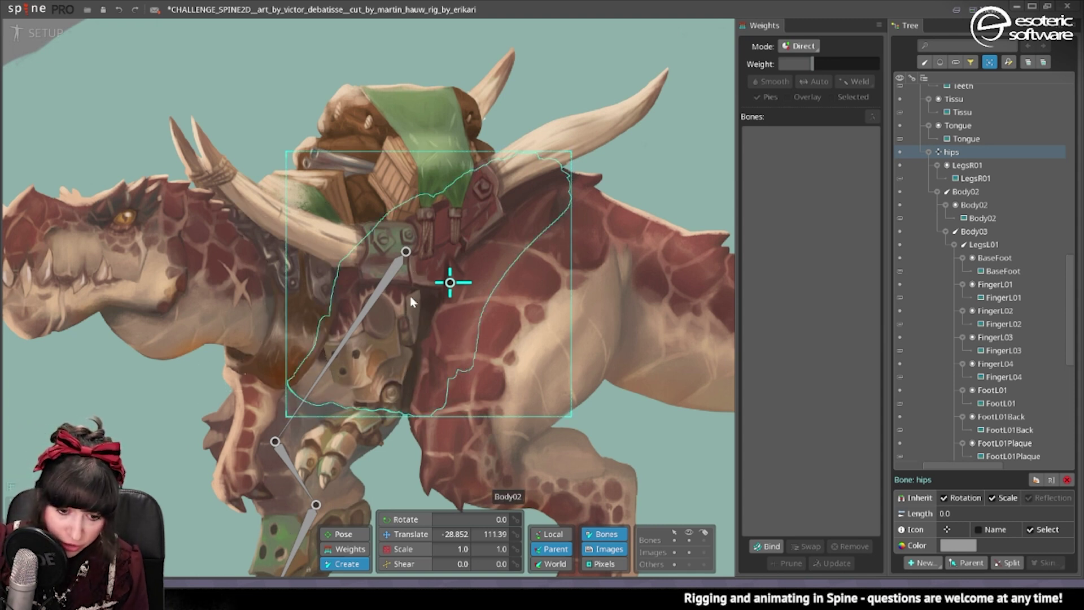
scroll(377, 369, "down", 2)
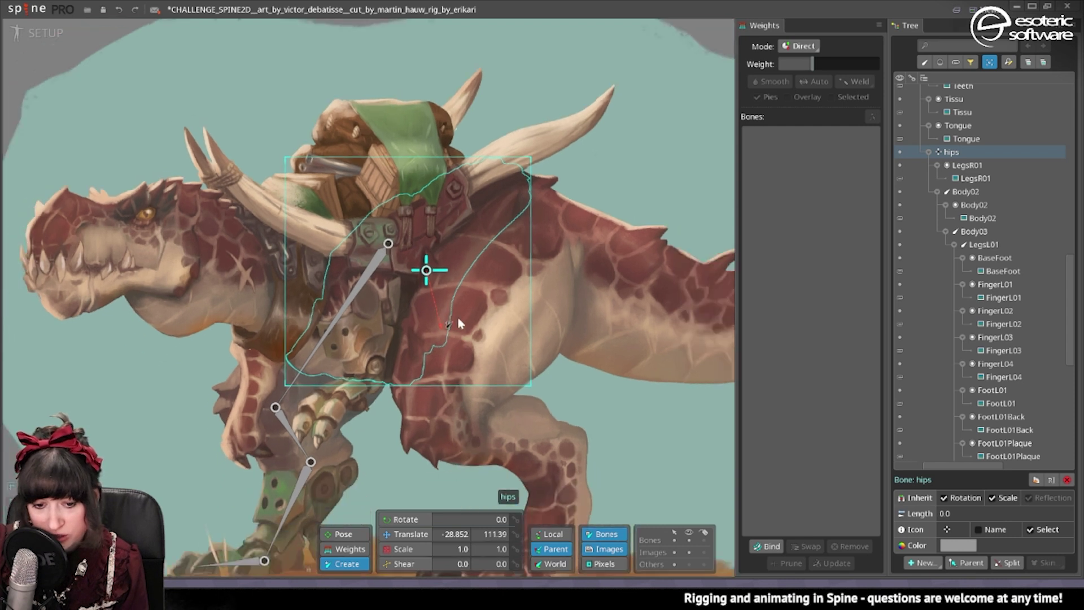
left_click(269, 272, "ctrl")
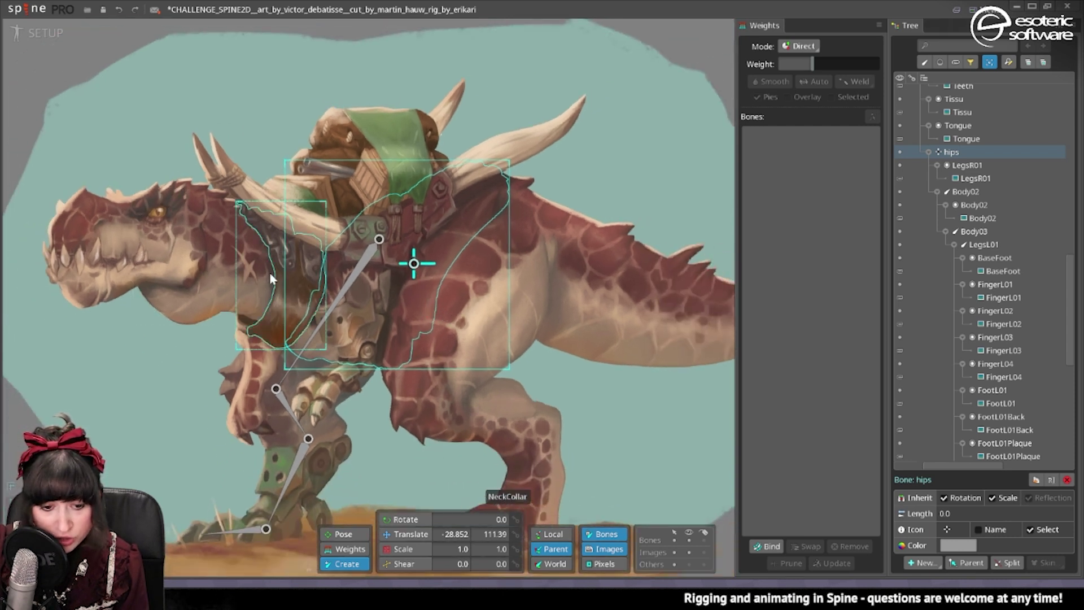
left_click(227, 269, "ctrl")
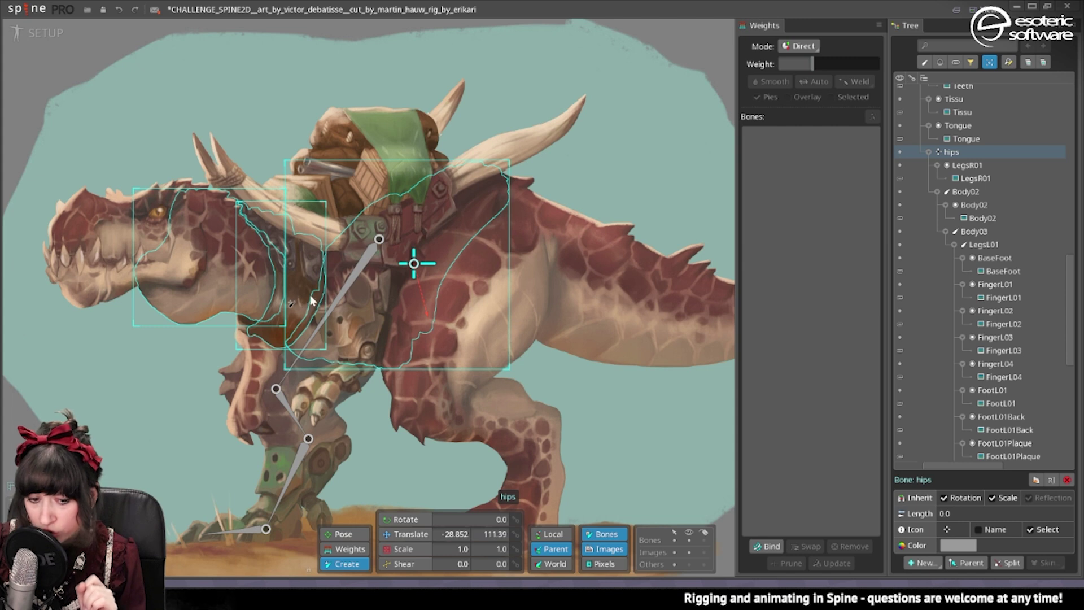
left_click_drag(413, 264, 237, 276)
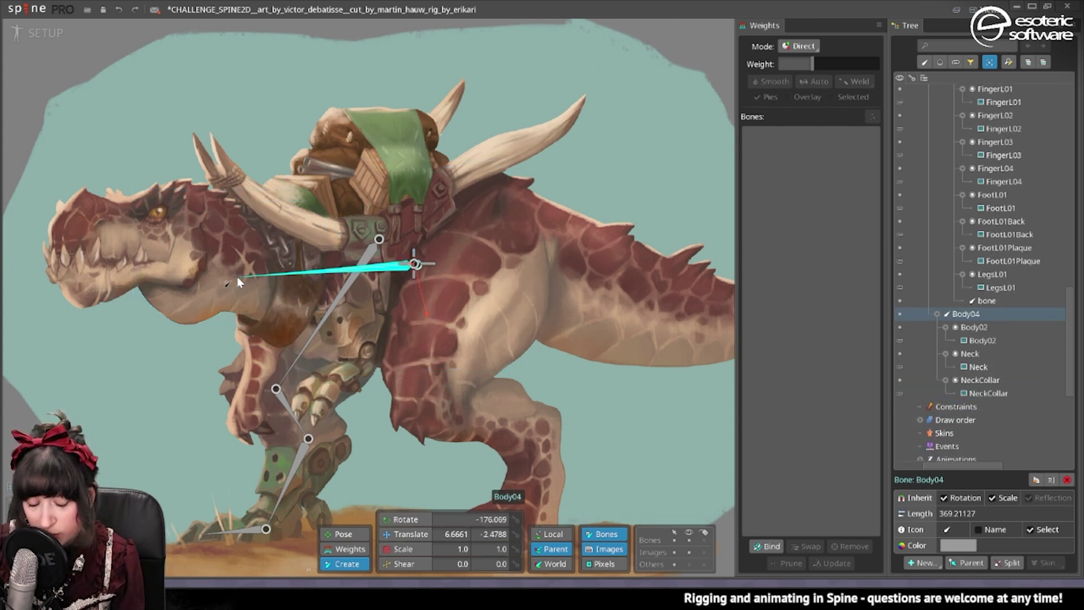
key("ctrl+z")
key("ctrl+z")
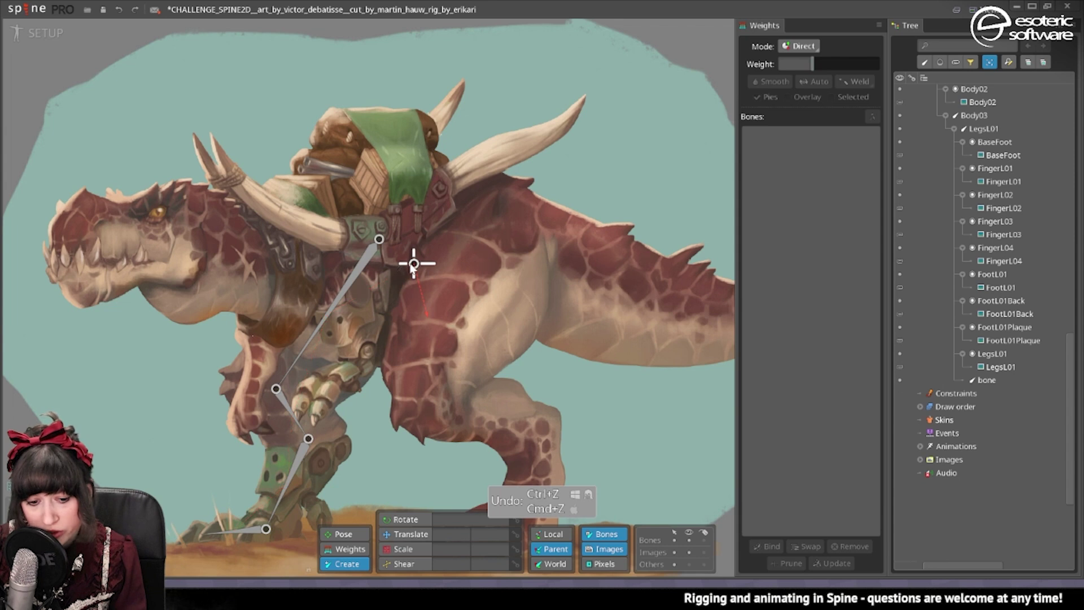
Step: Add a zero-length child bone of hips at the chest and move it to about -201.07, -52.231 in Parent axes
left_click(326, 289)
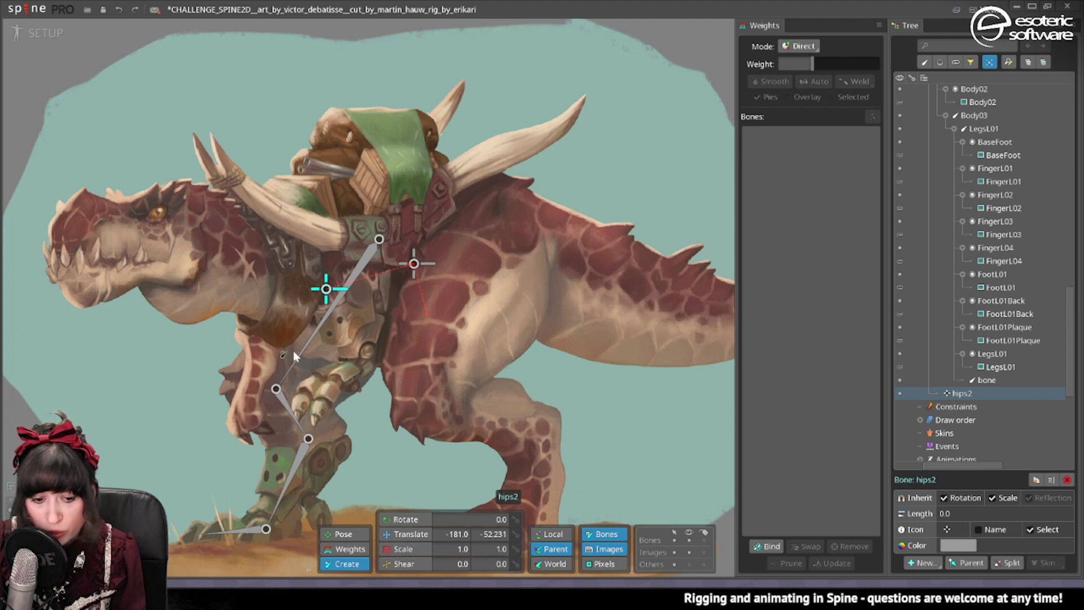
left_click(383, 534)
left_click_drag(342, 289, 328, 297)
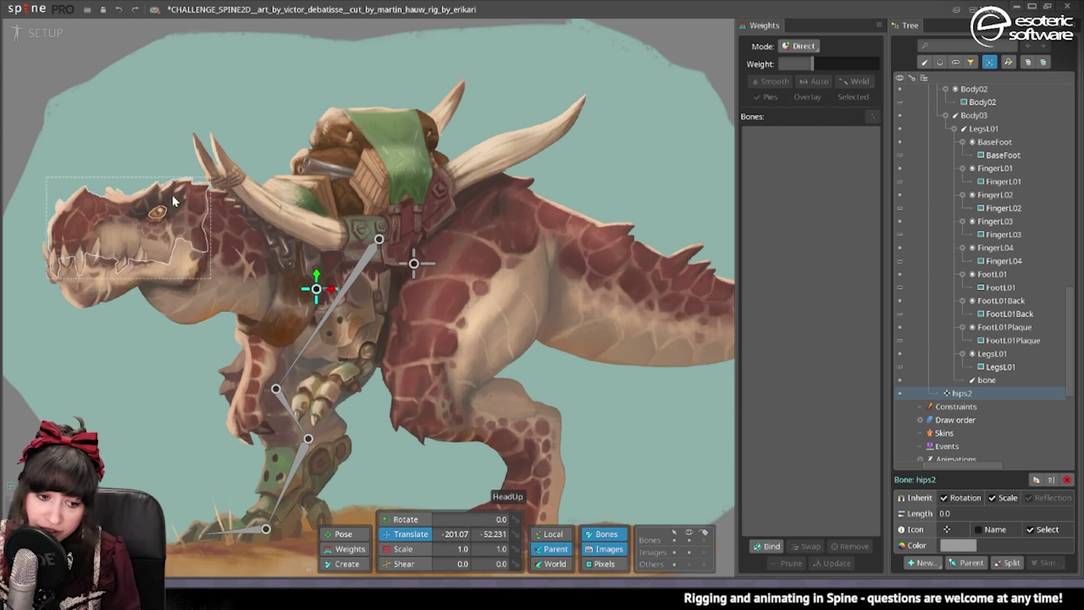
Step: Add a zero-length child of the chest bone just behind the eye at about -292.38, 132.37, holding the HeadUp and Neck images
left_click_drag(162, 252, 250, 256)
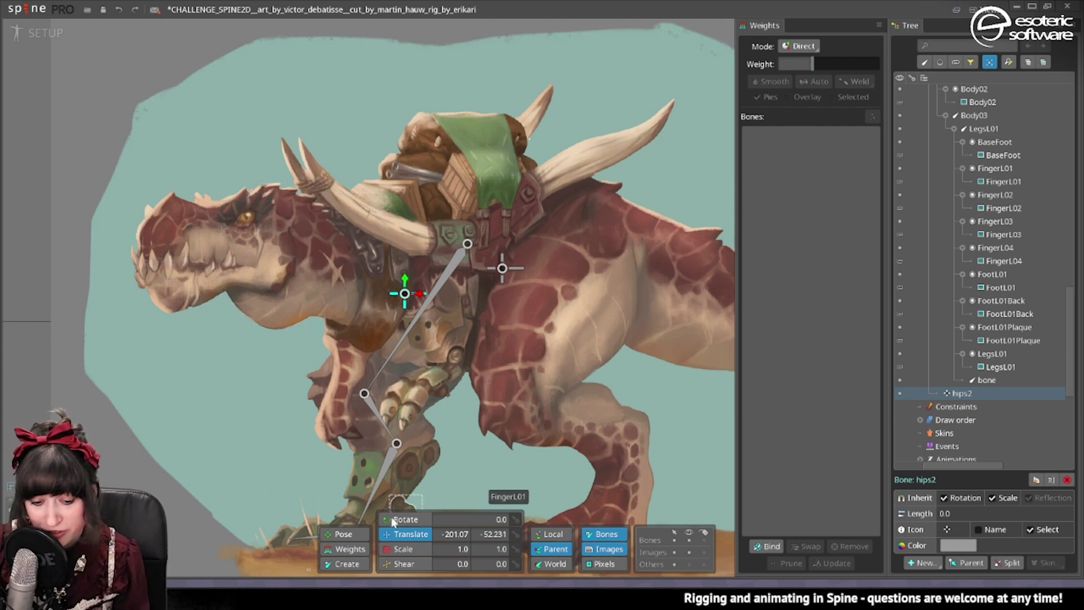
key("x")
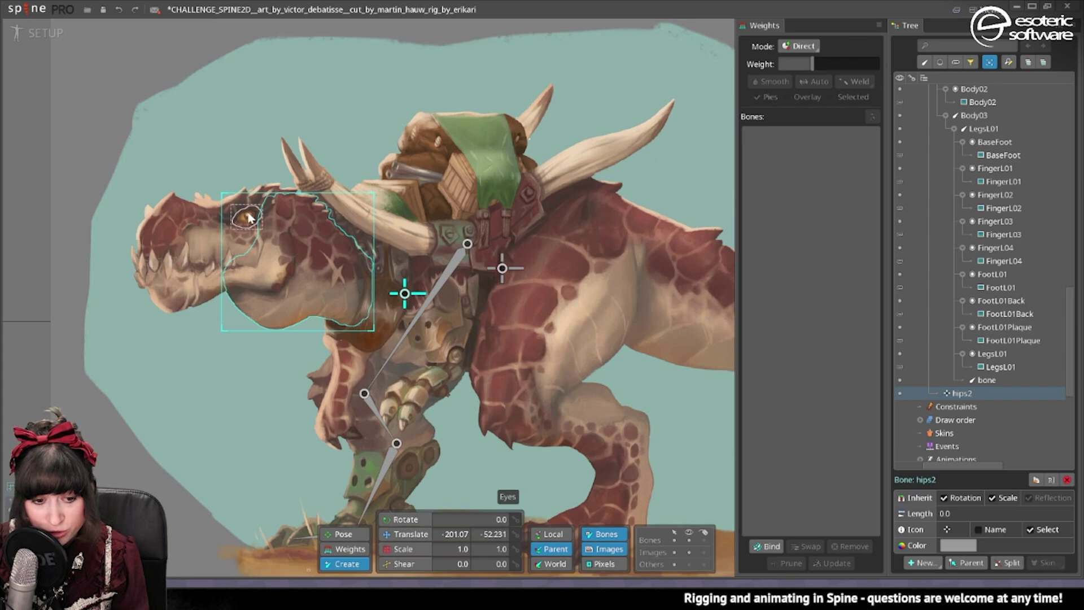
scroll(208, 231, "up", 3)
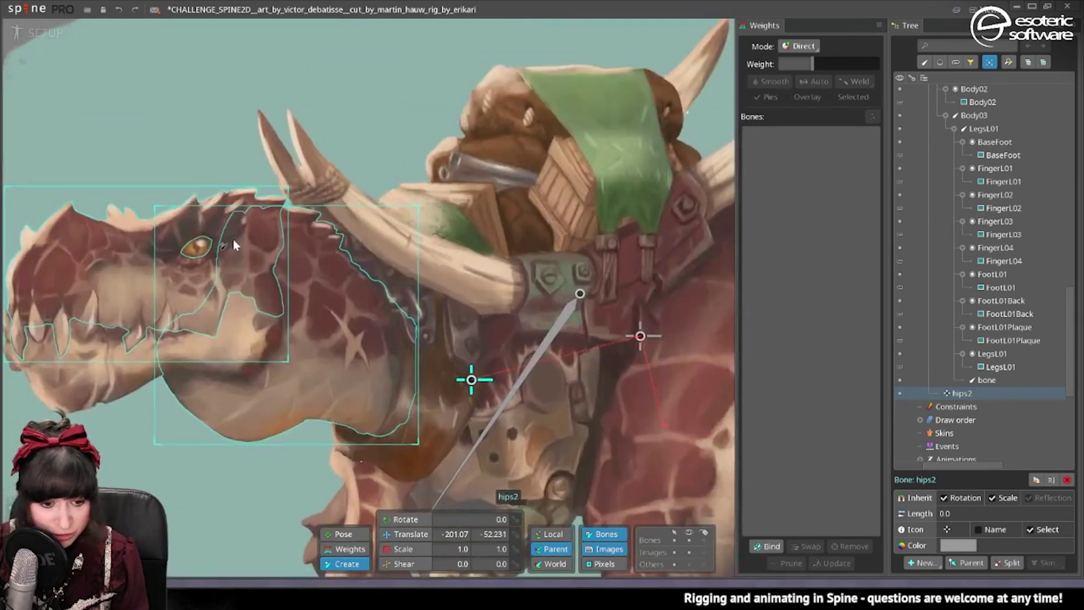
left_click(225, 268)
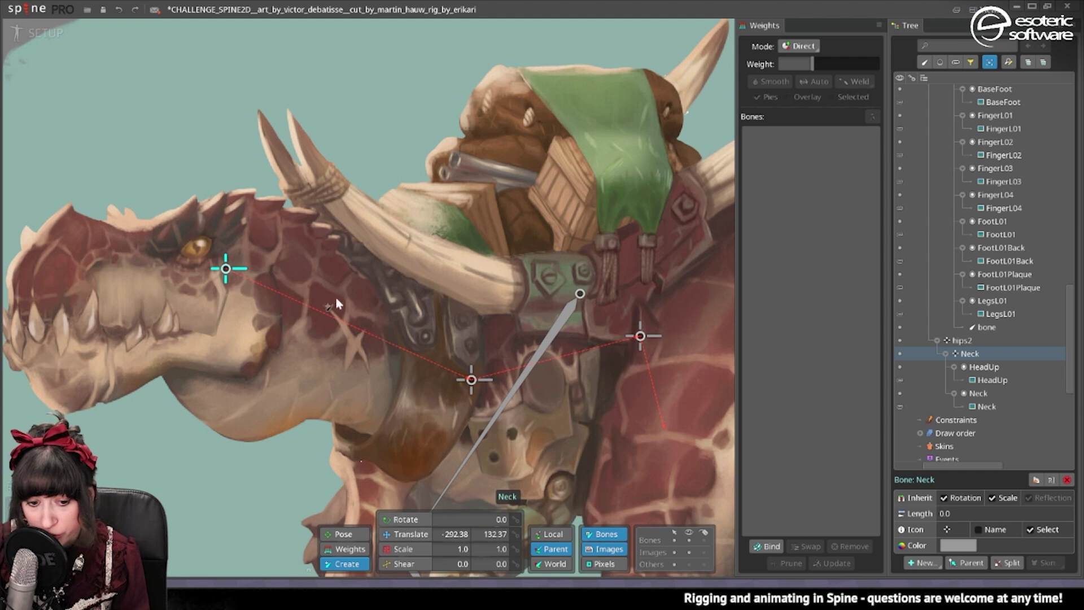
Step: Try moving the lower jaw, then the HeadUp image upward to examine the mouth layers beneath, and undo the moves
scroll(299, 349, "down", 2)
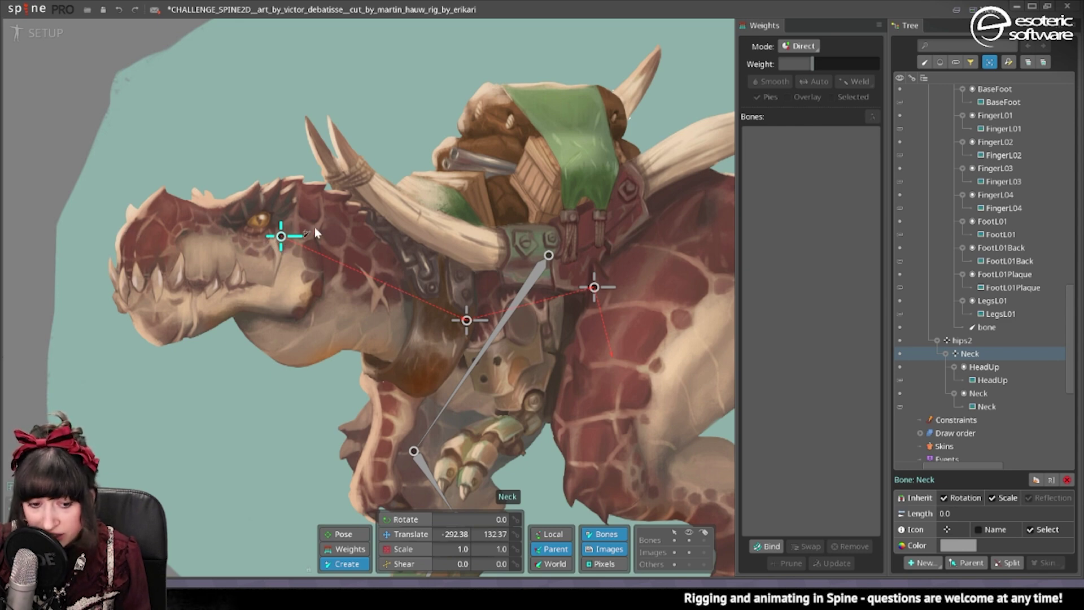
scroll(357, 218, "up", 2)
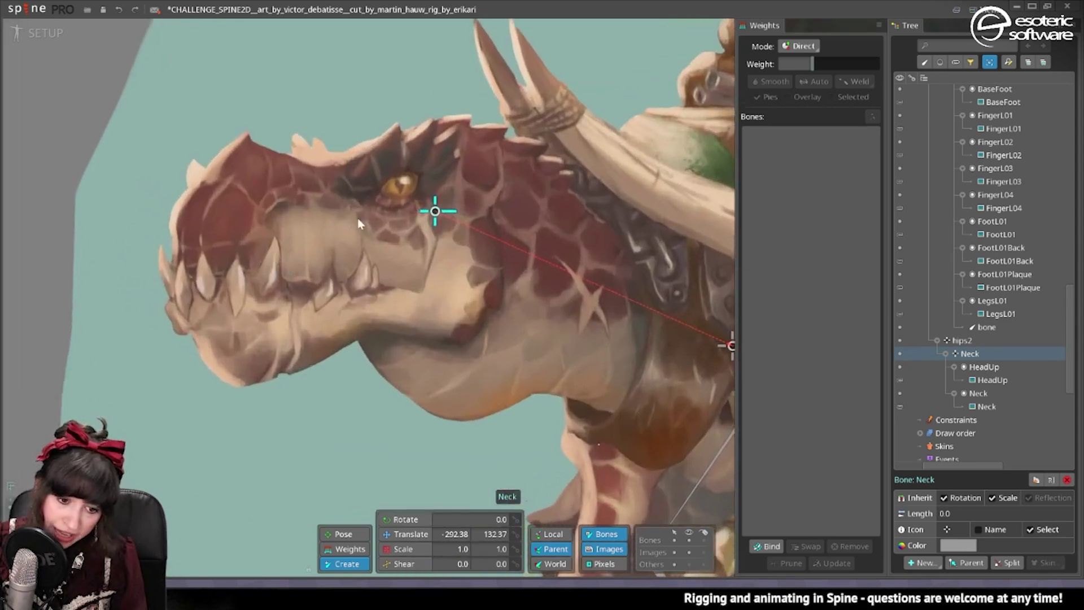
left_click_drag(357, 218, 289, 257)
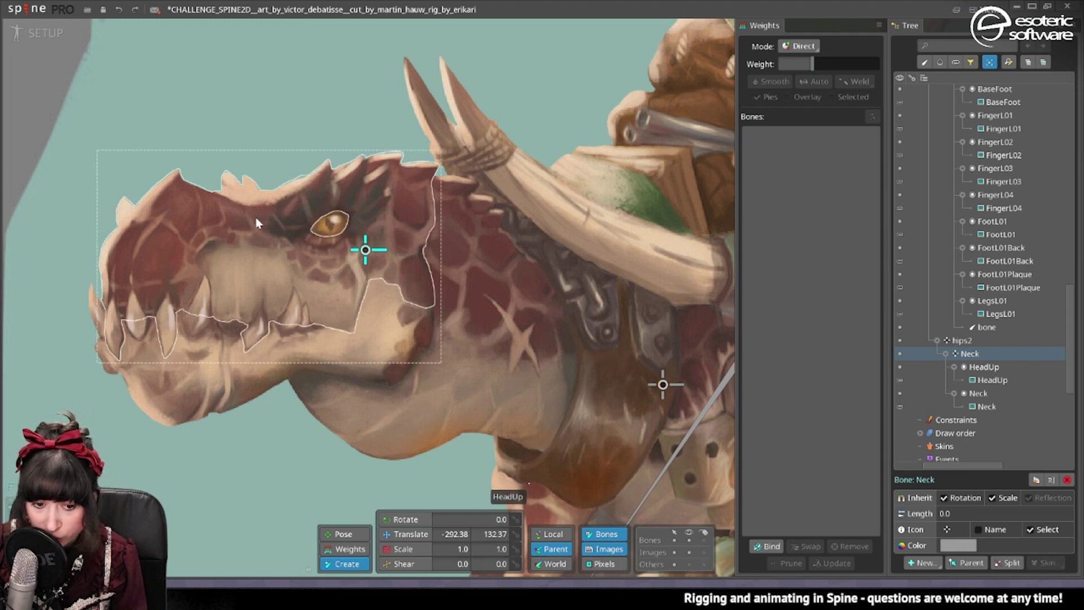
left_click(336, 210)
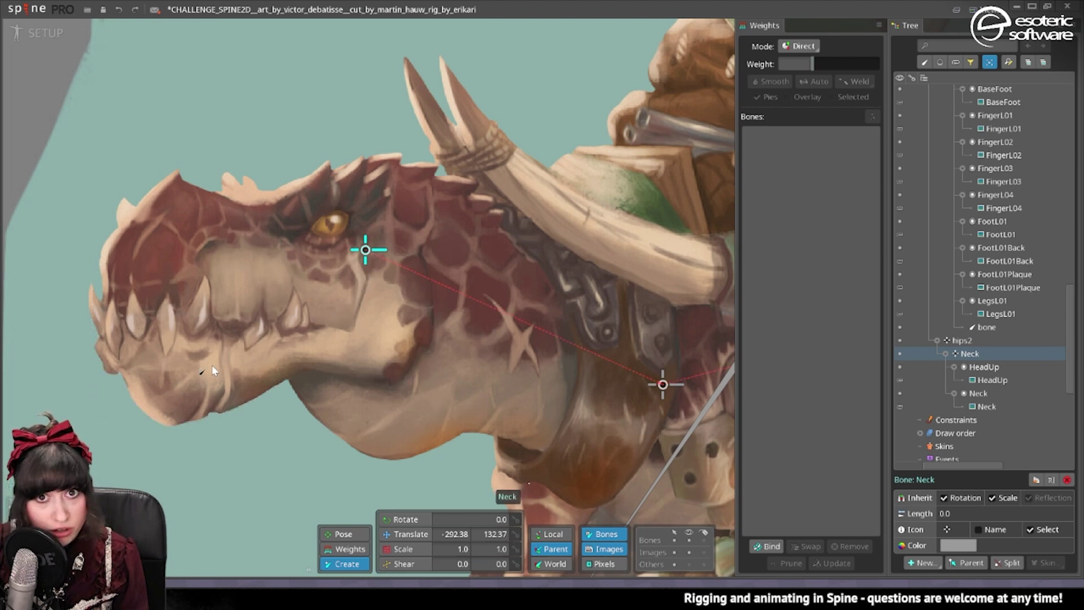
key("v")
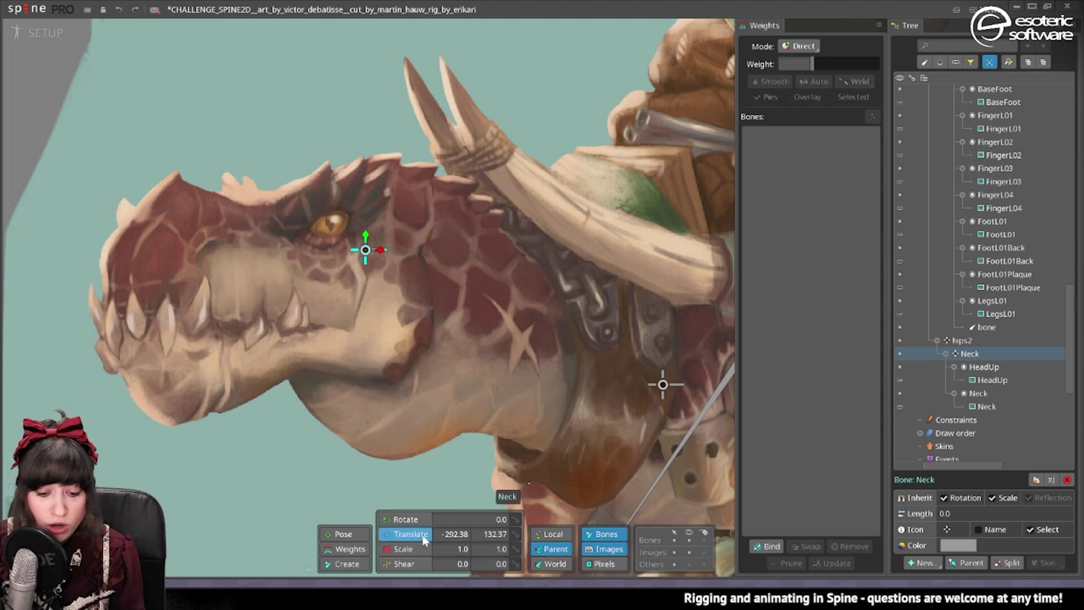
left_click(289, 387)
left_click_drag(244, 360, 249, 434)
key("ctrl+z")
left_click(277, 231)
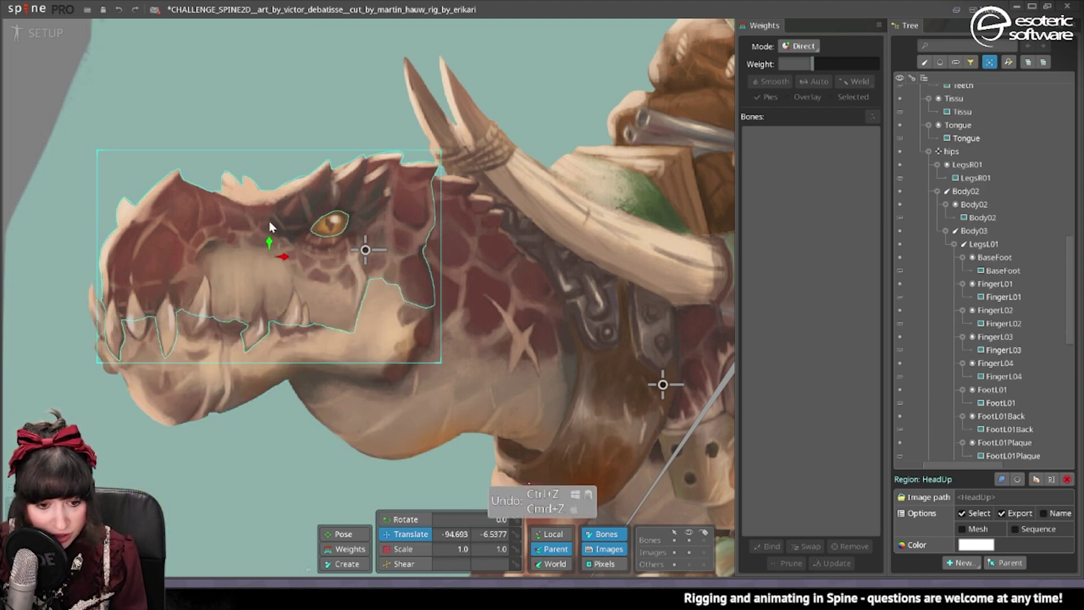
left_click_drag(277, 230, 279, 101)
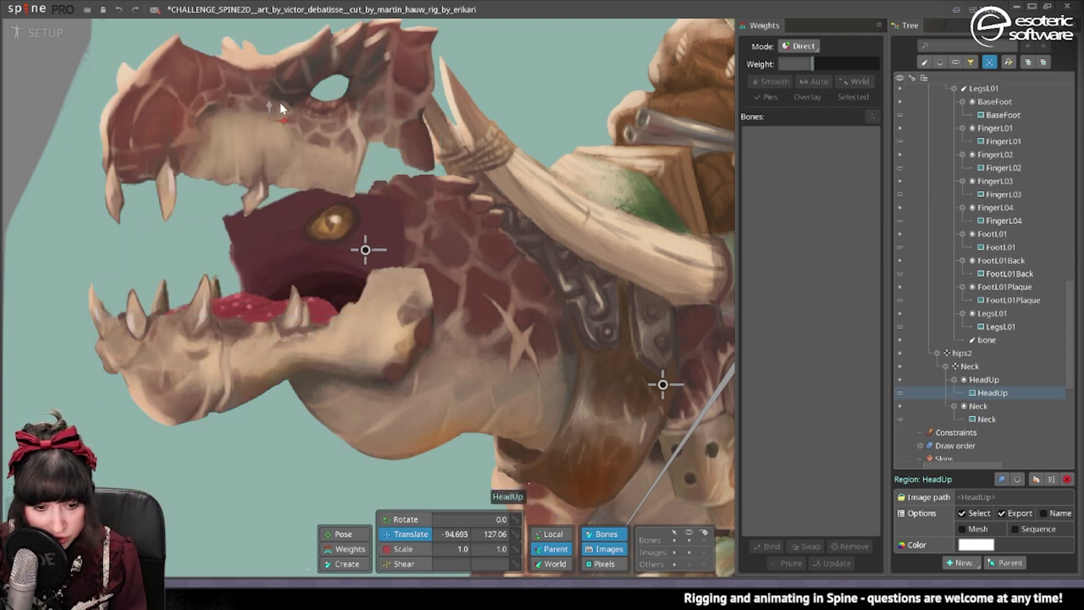
left_click_drag(280, 102, 279, 103)
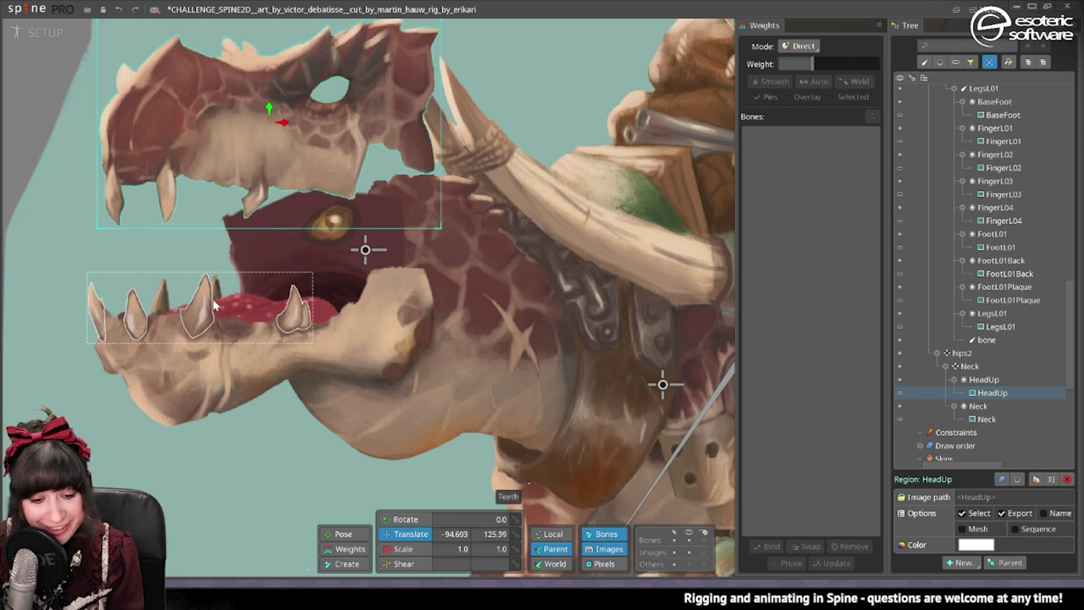
key("ctrl+z")
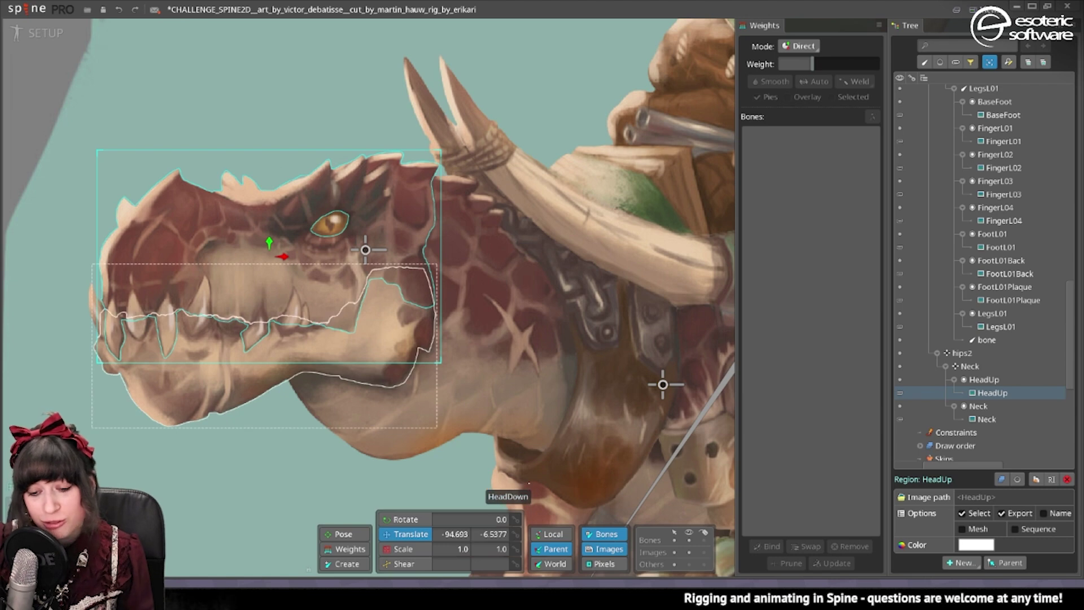
Step: Try two jaw bones under the Neck bone, about 213.9 long along the snout and 244.5 along the lower jaw, and undo both
scroll(255, 323, "down", 5)
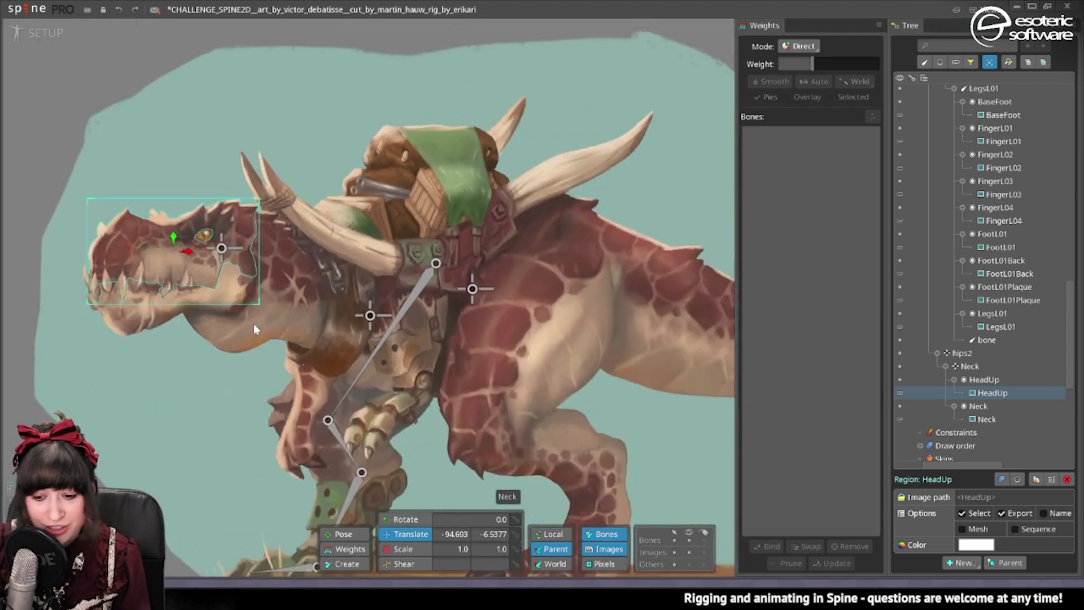
scroll(231, 255, "up", 1)
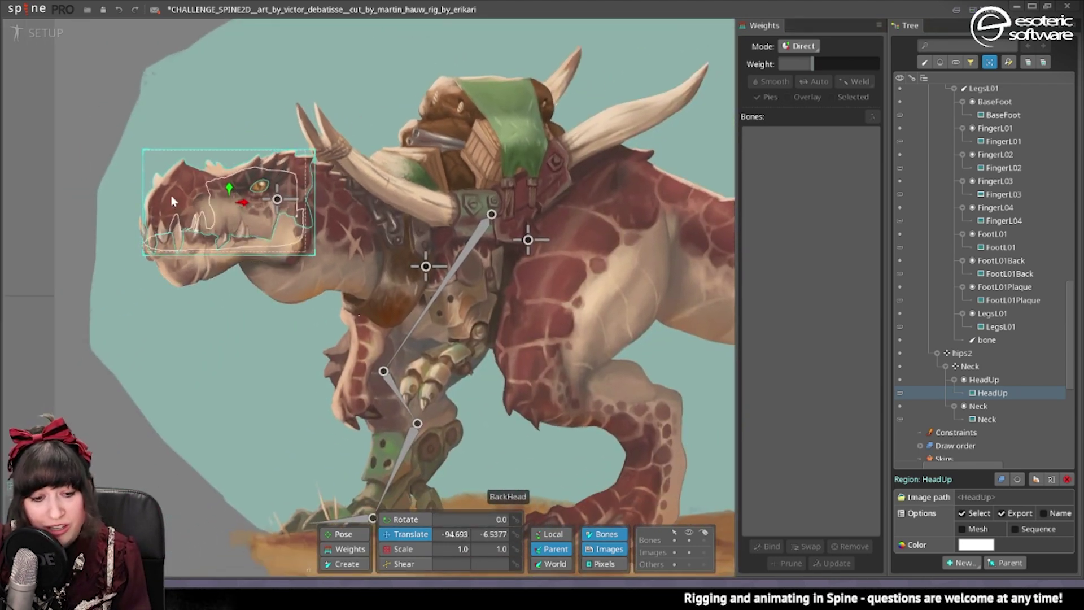
scroll(187, 202, "up", 3)
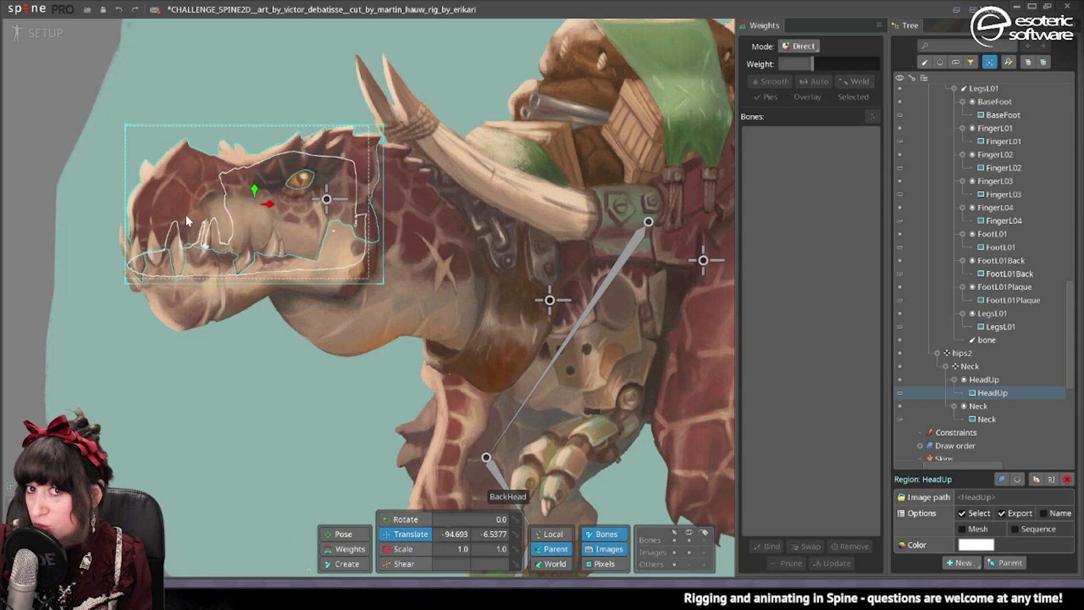
scroll(185, 215, "up", 3)
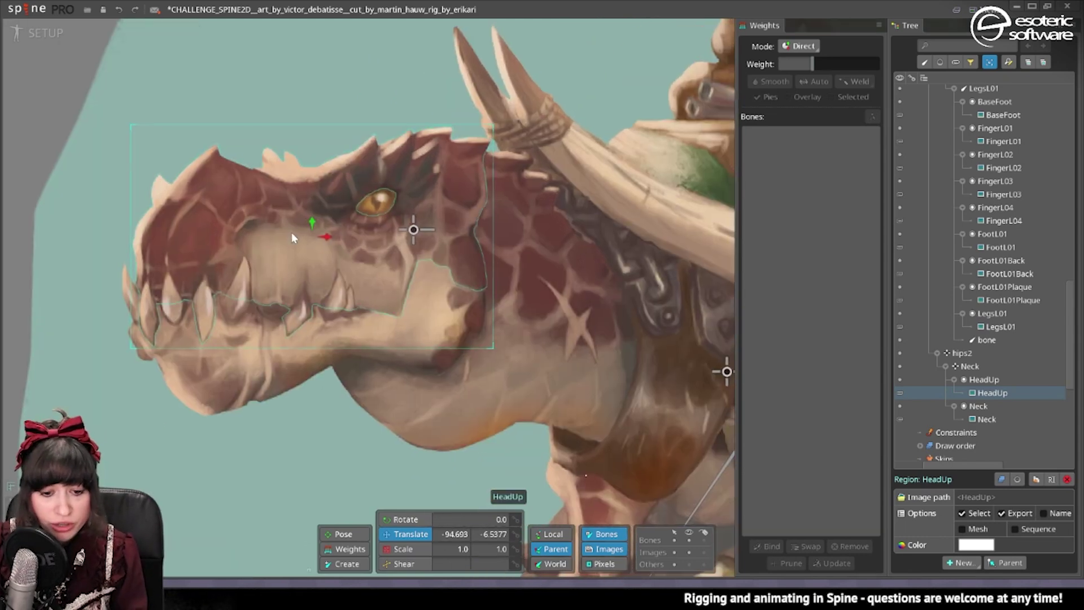
scroll(277, 290, "down", 3)
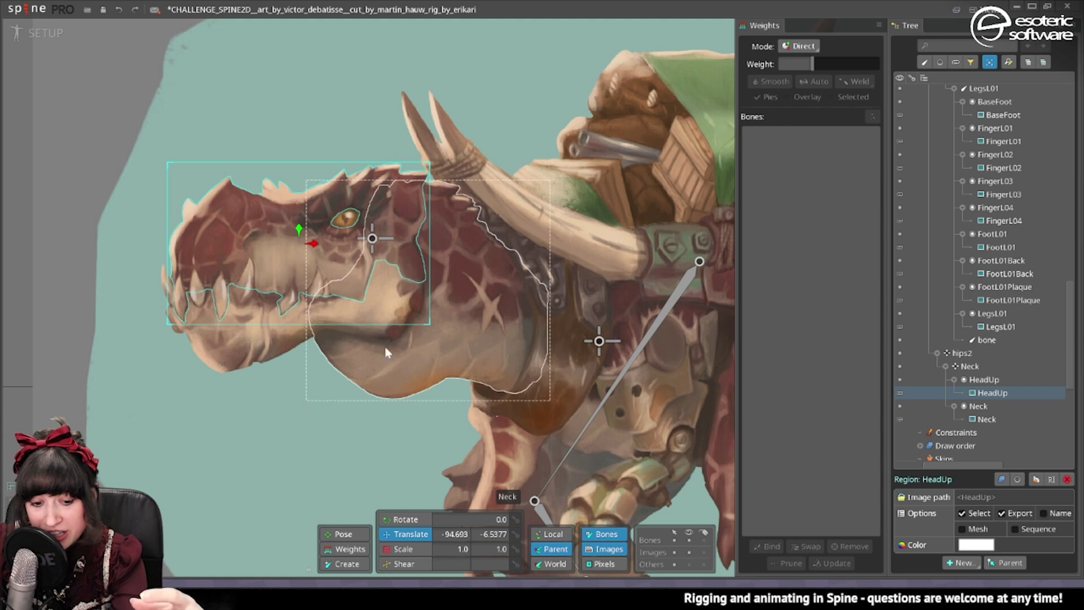
left_click(331, 563)
left_click(375, 235)
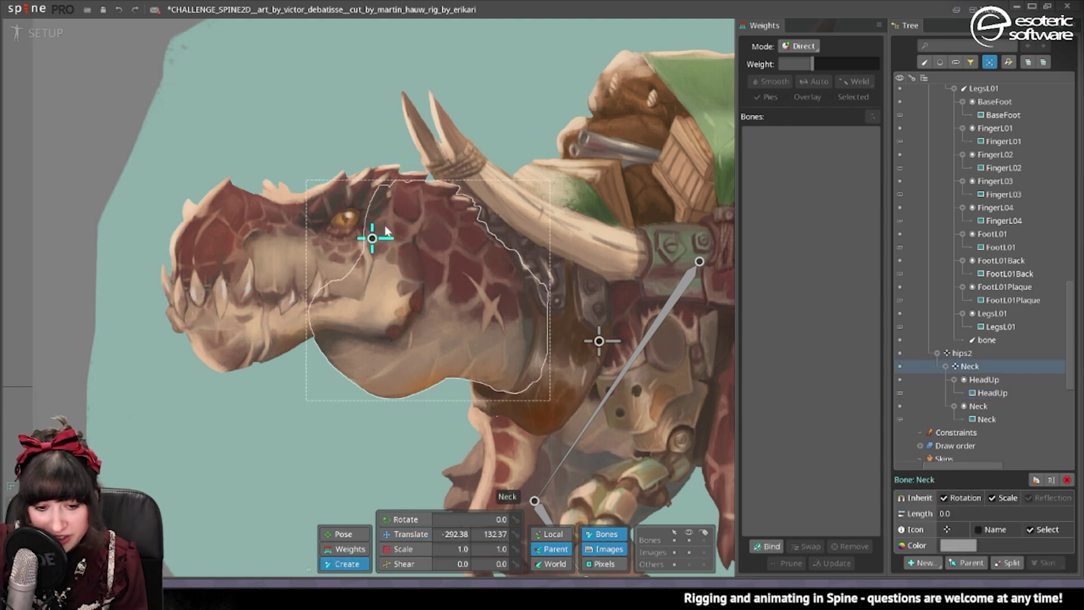
left_click_drag(372, 238, 210, 237)
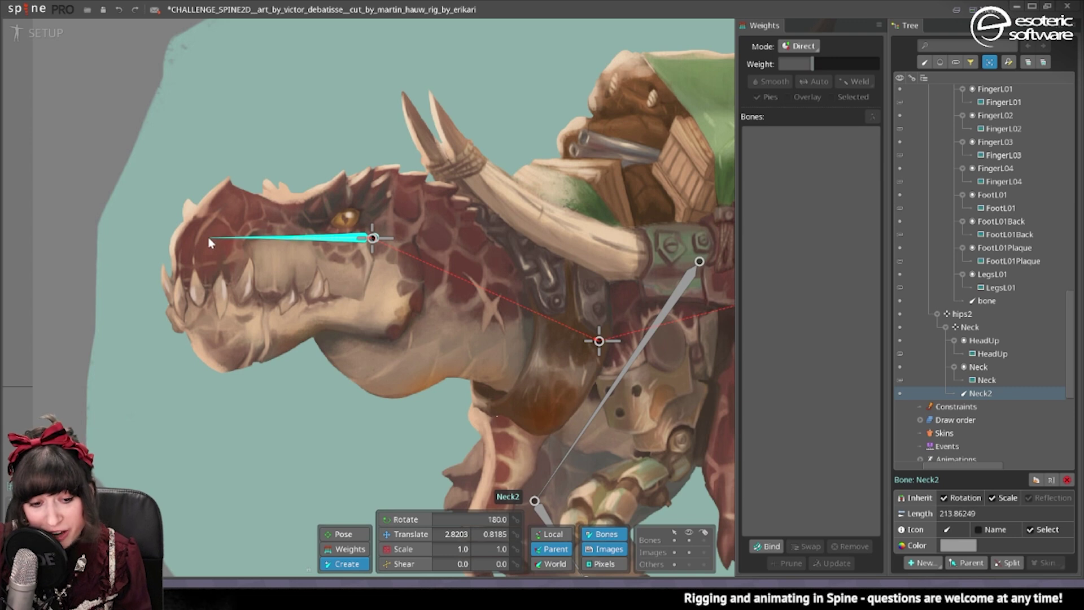
left_click_drag(394, 279, 223, 354)
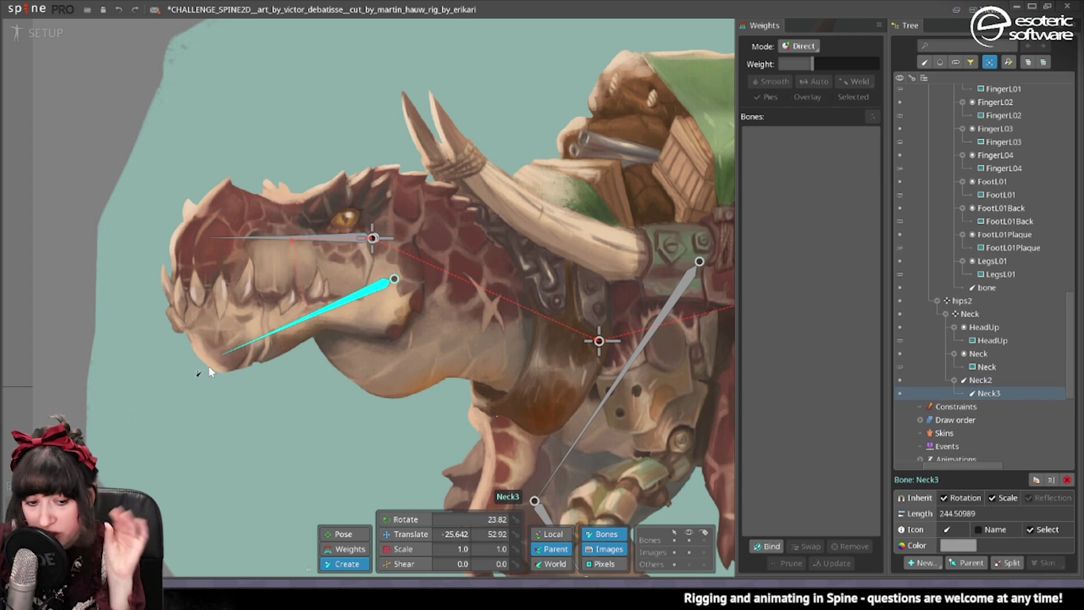
key("ctrl+z")
key("ctrl+z")
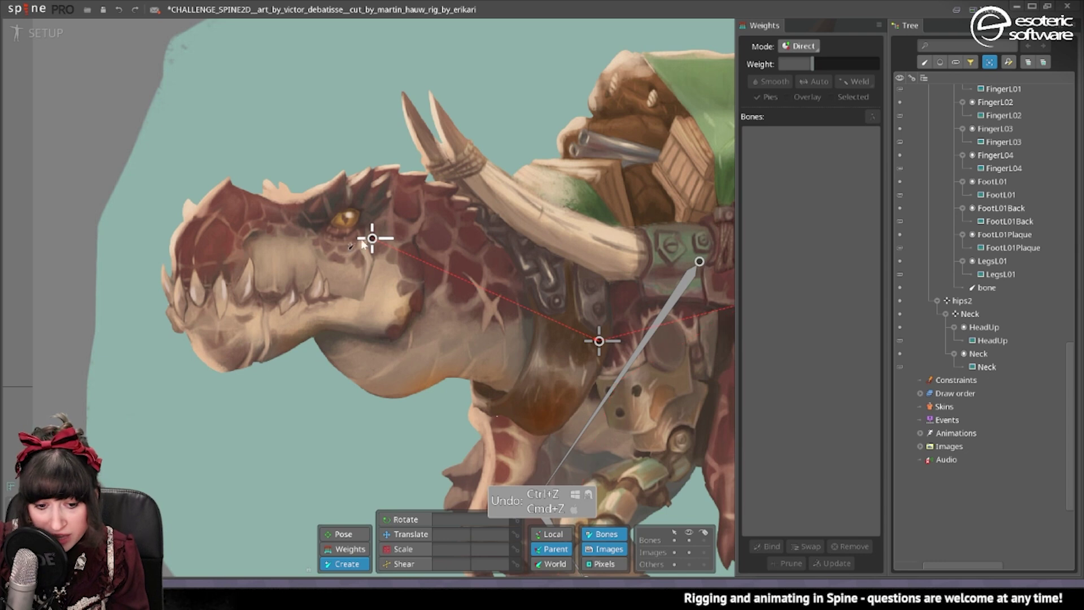
Step: Add a zero-length child of the Neck bone on the snout, and under it another at the chin holding the HeadDown image
left_click(364, 241)
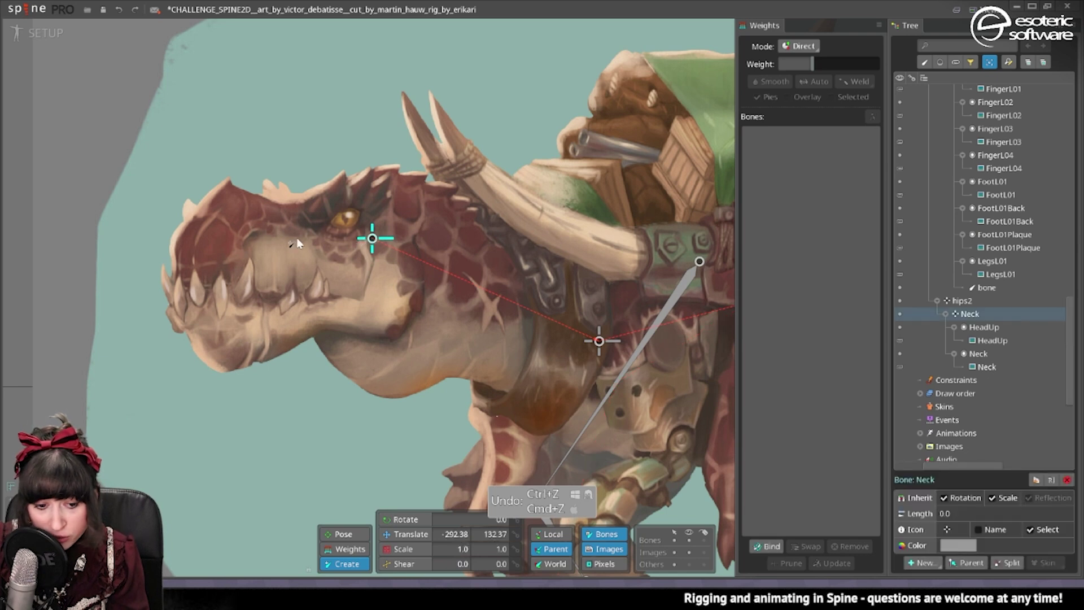
left_click(210, 217)
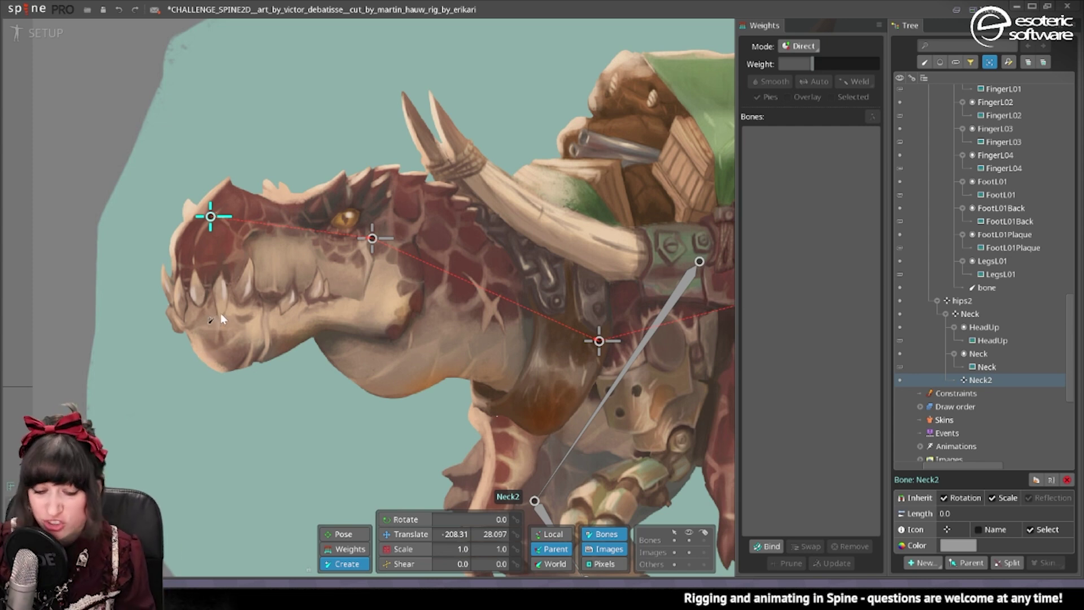
left_click(214, 345)
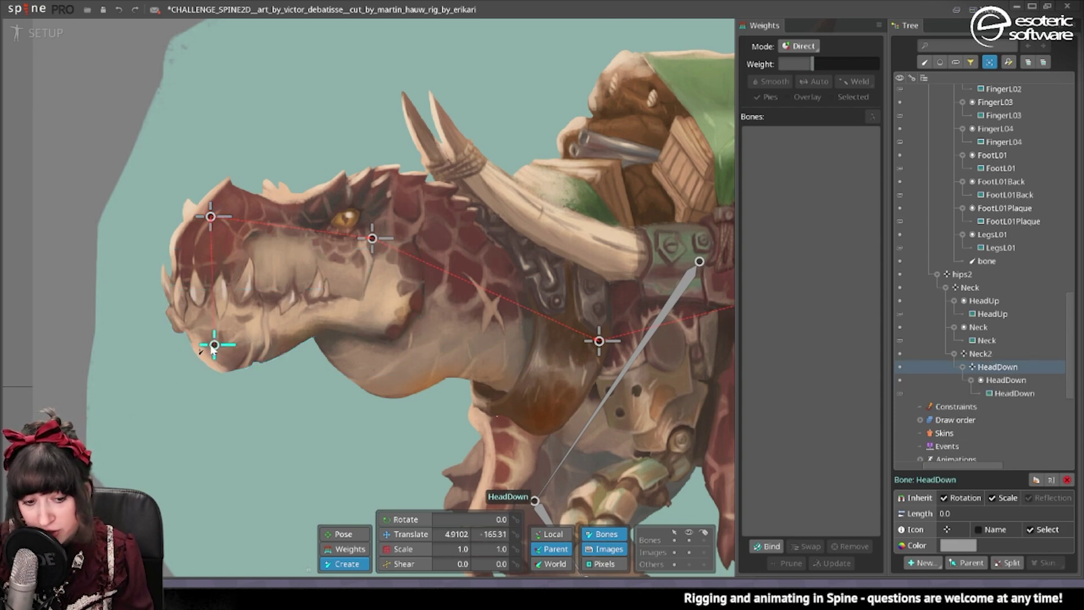
Step: Lift the HeadUp image to Y of about 184.22 to examine the tongue and inner mouth, and undo the move
scroll(216, 343, "down", 3)
scroll(265, 271, "up", 3)
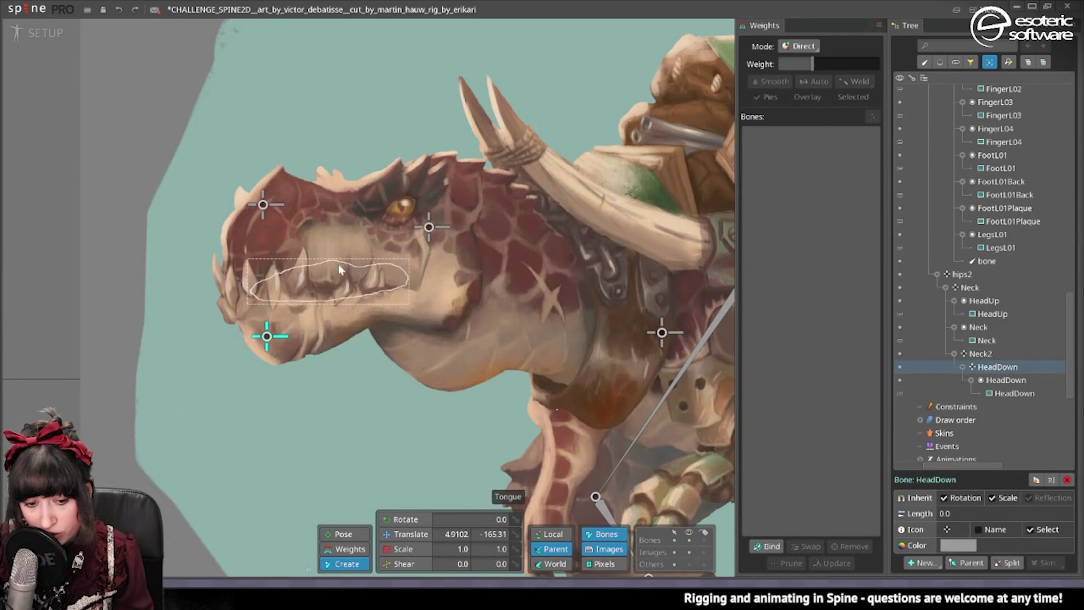
left_click(405, 533)
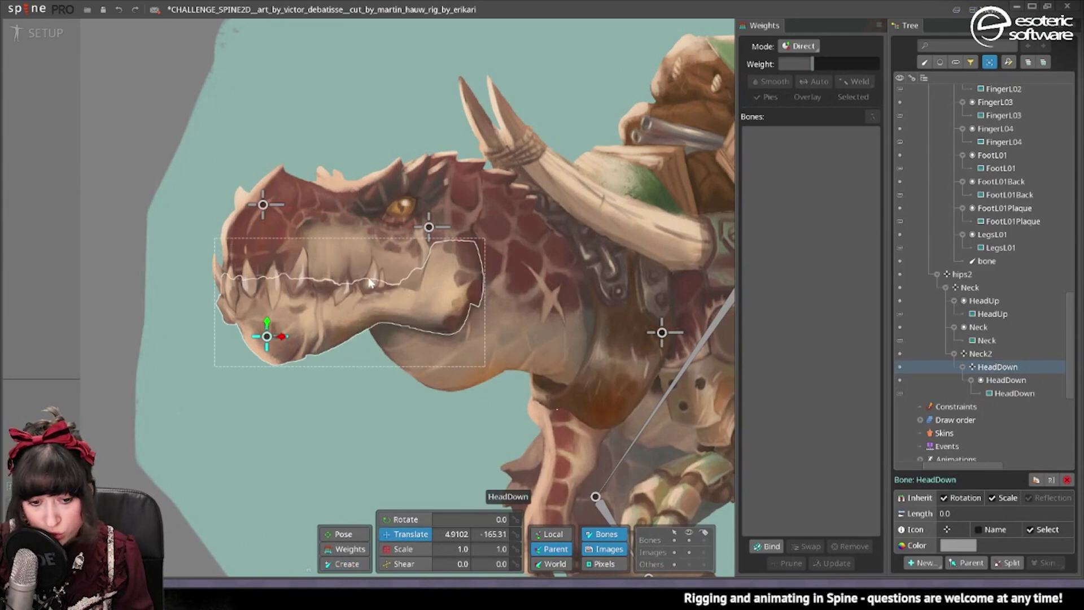
left_click(361, 228)
left_click_drag(361, 228, 361, 76)
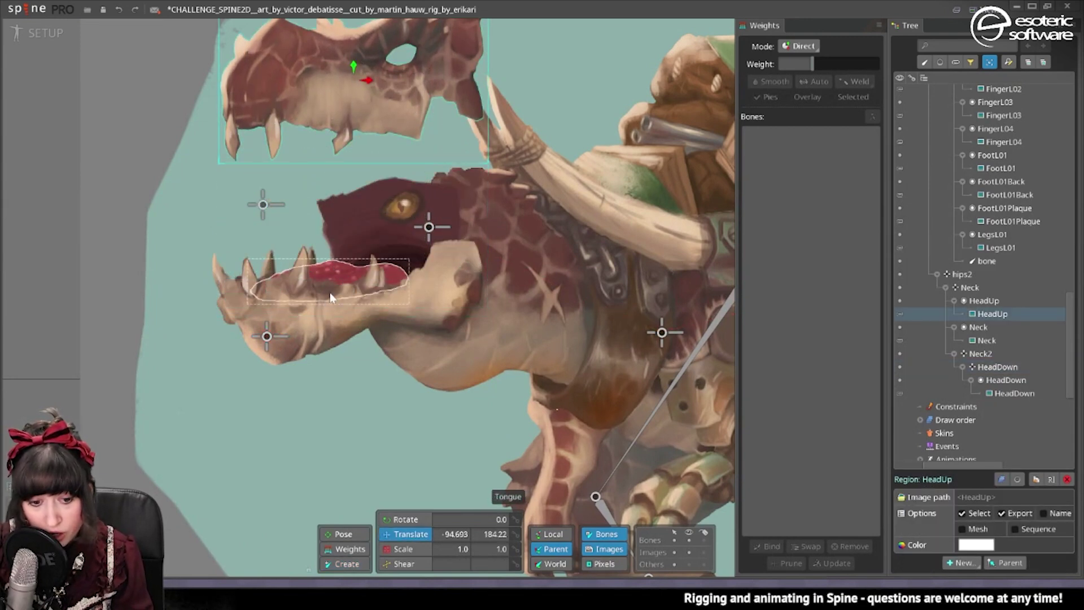
key("ctrl+z")
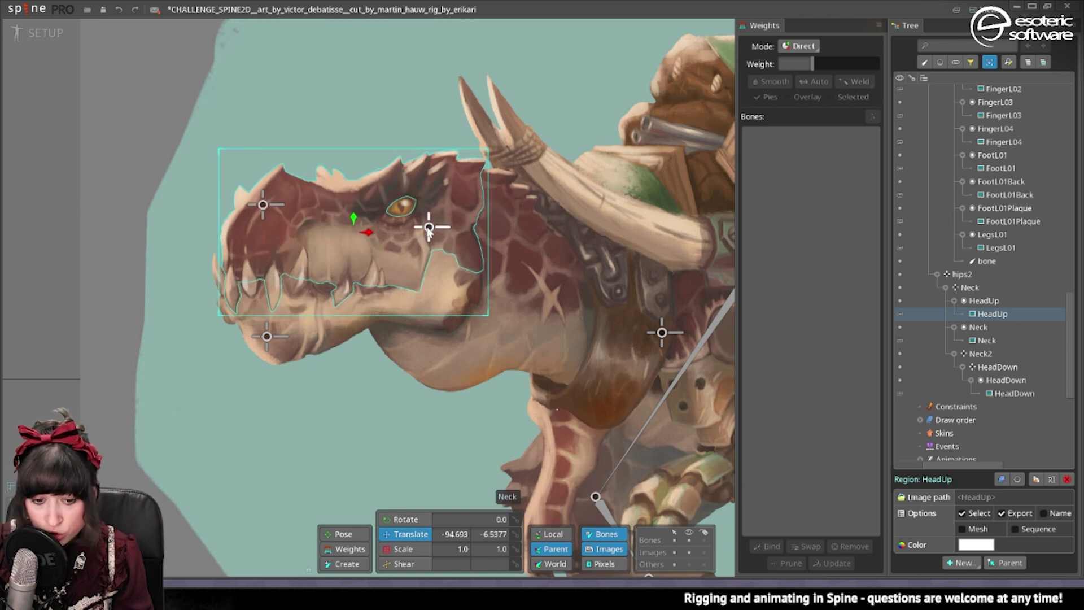
Step: Shift the Eyes image horizontally to X of about -541.48 to examine the head beneath it, and undo the move
left_click(429, 227)
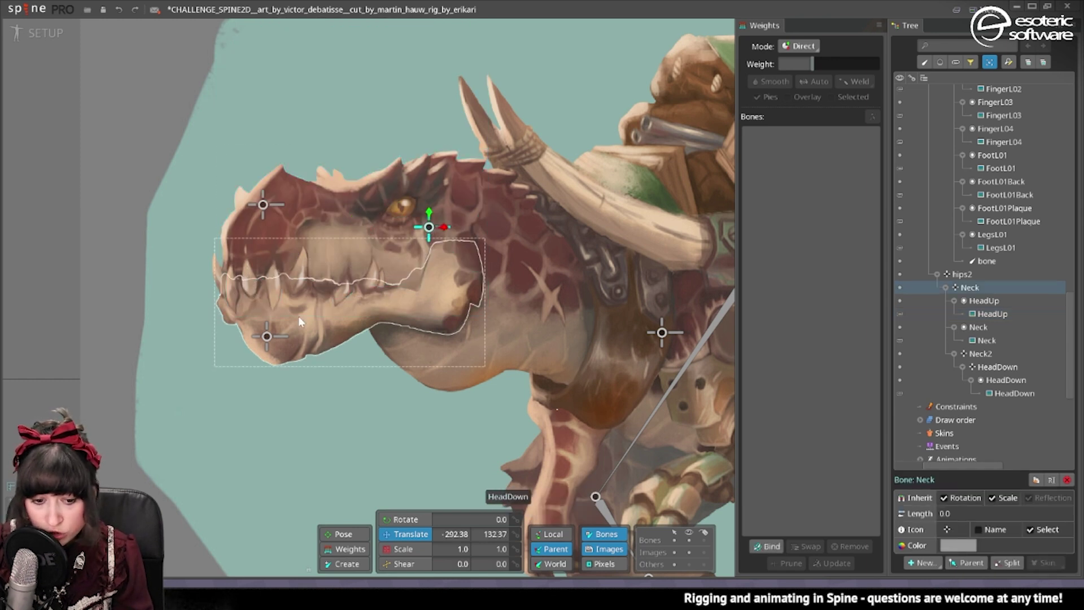
left_click(339, 562)
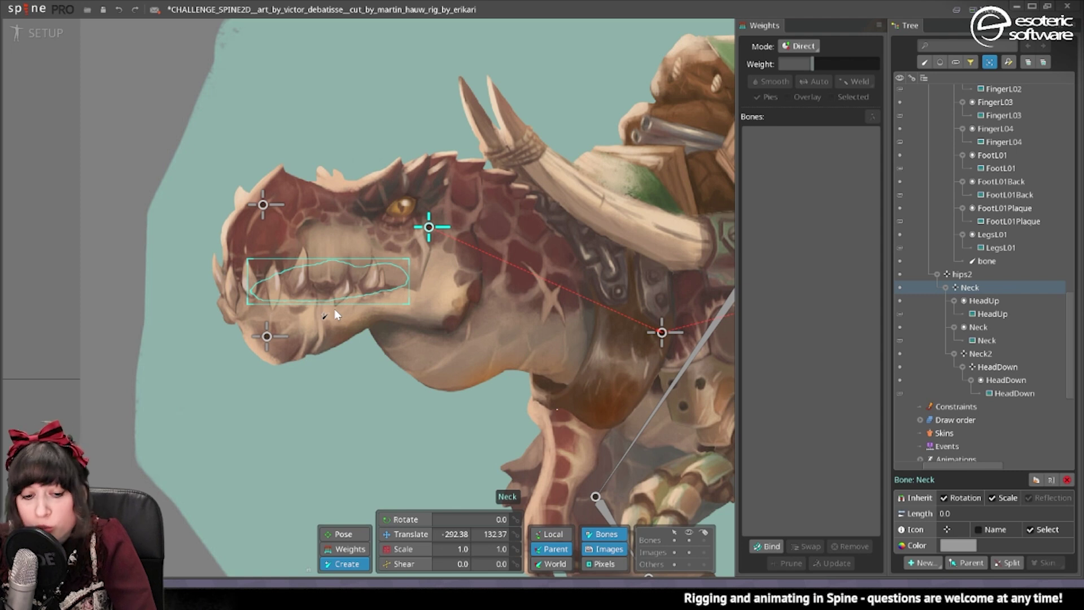
left_click_drag(413, 297, 310, 305)
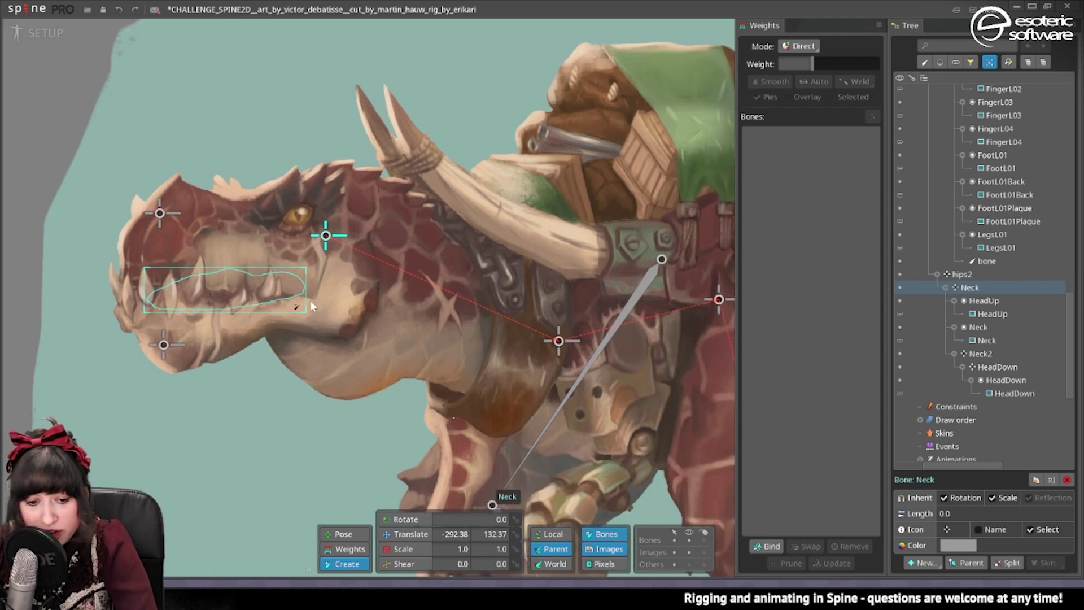
left_click_drag(413, 335, 305, 339)
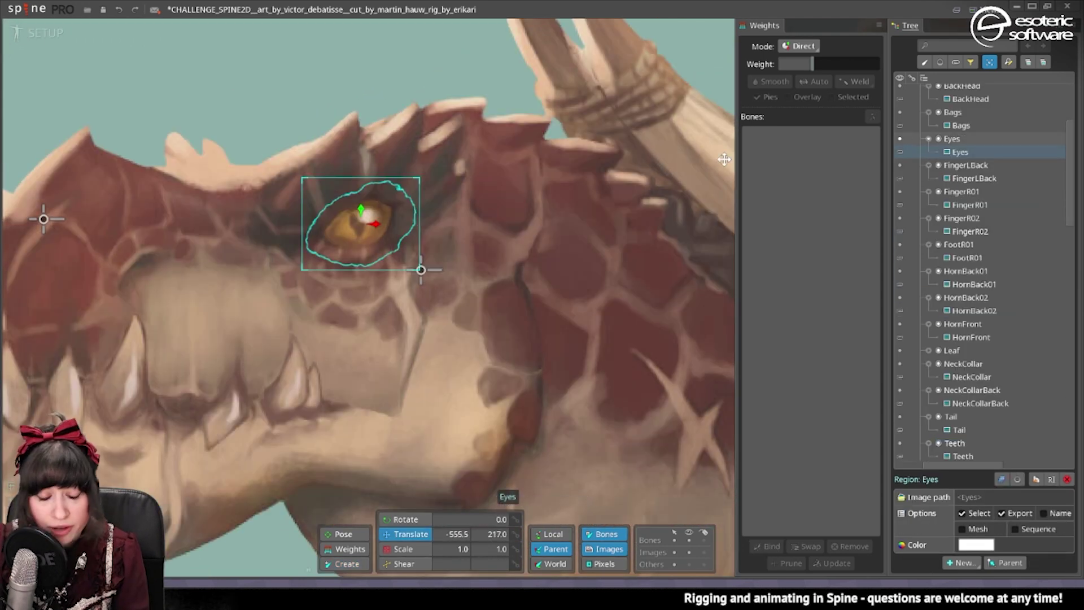
left_click_drag(372, 220, 374, 219)
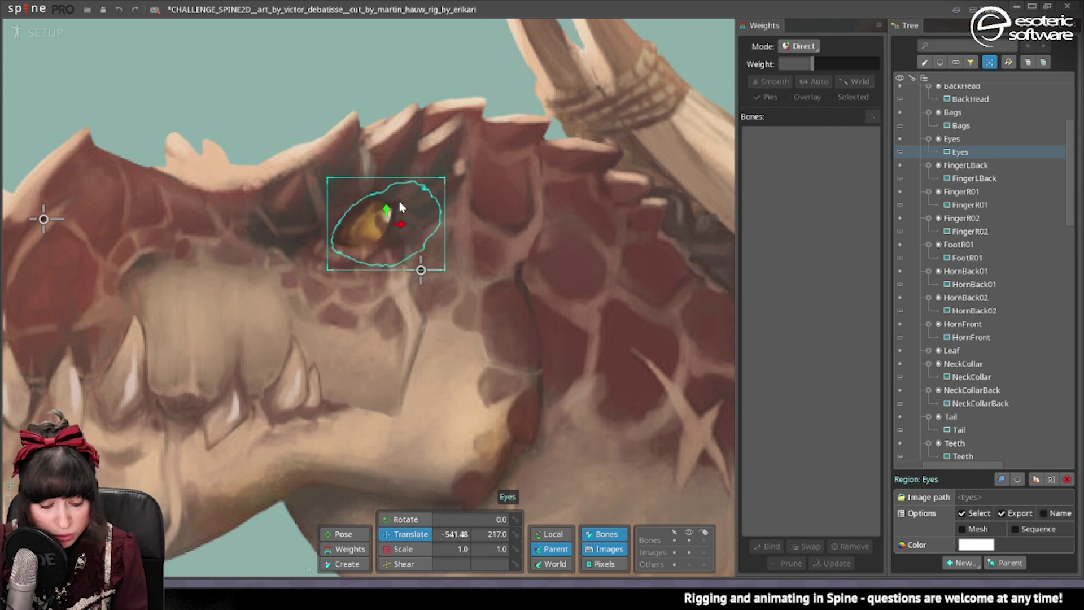
key("ctrl+z")
Step: Add a zero-length Eyes bone under the head's Neck bone at the pupil, holding the Eyes image, at about X -33.85, Y 24.79
scroll(368, 244, "down", 2)
scroll(366, 248, "down", 2)
scroll(347, 260, "up", 7)
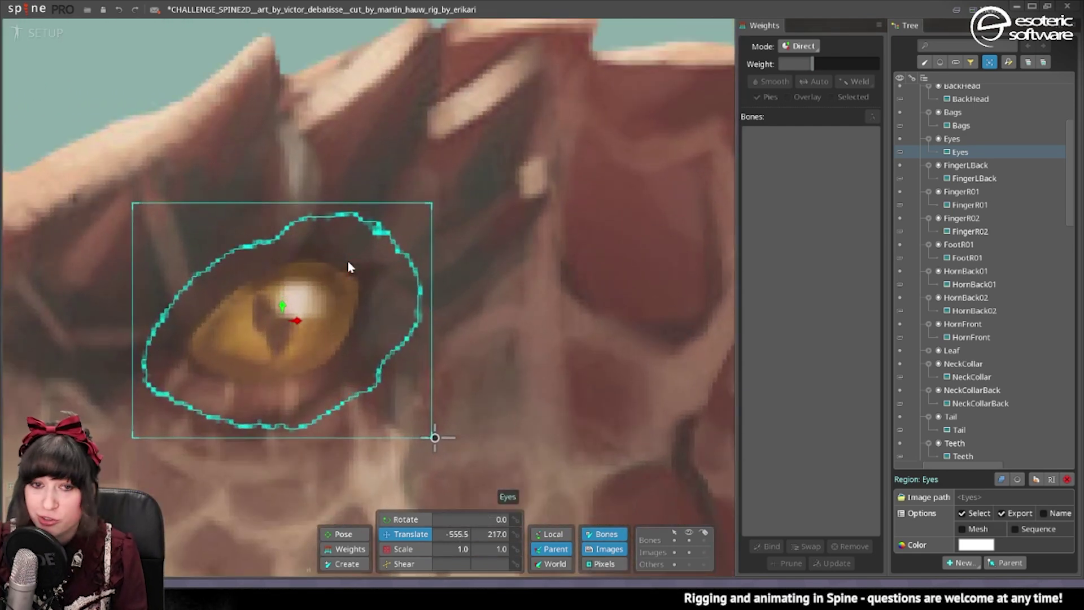
left_click(345, 564)
scroll(271, 291, "down", 5)
scroll(339, 314, "up", 2)
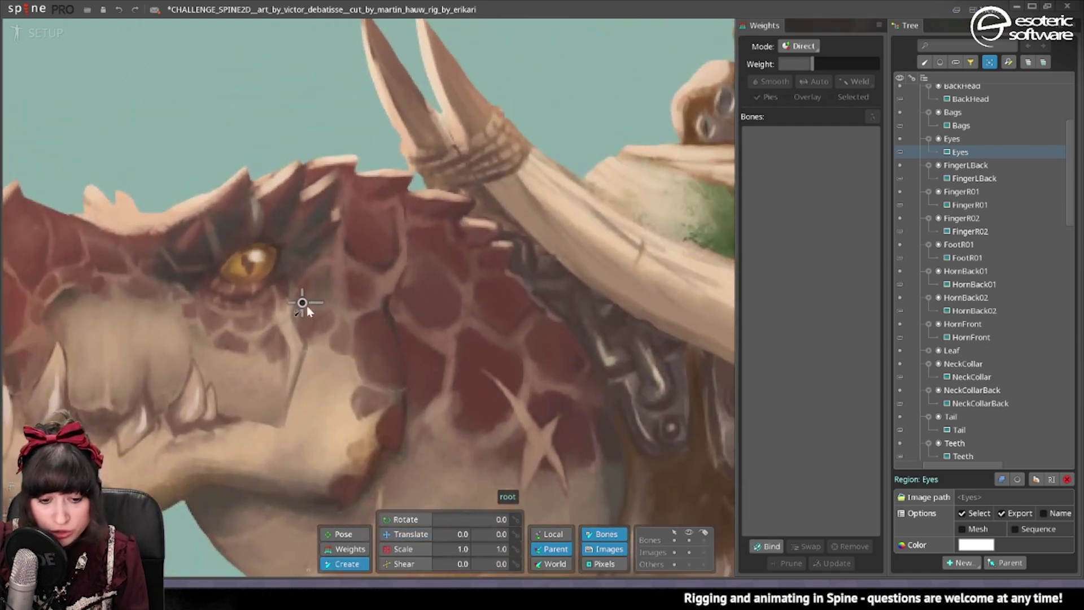
left_click(303, 304)
scroll(242, 288, "up", 5)
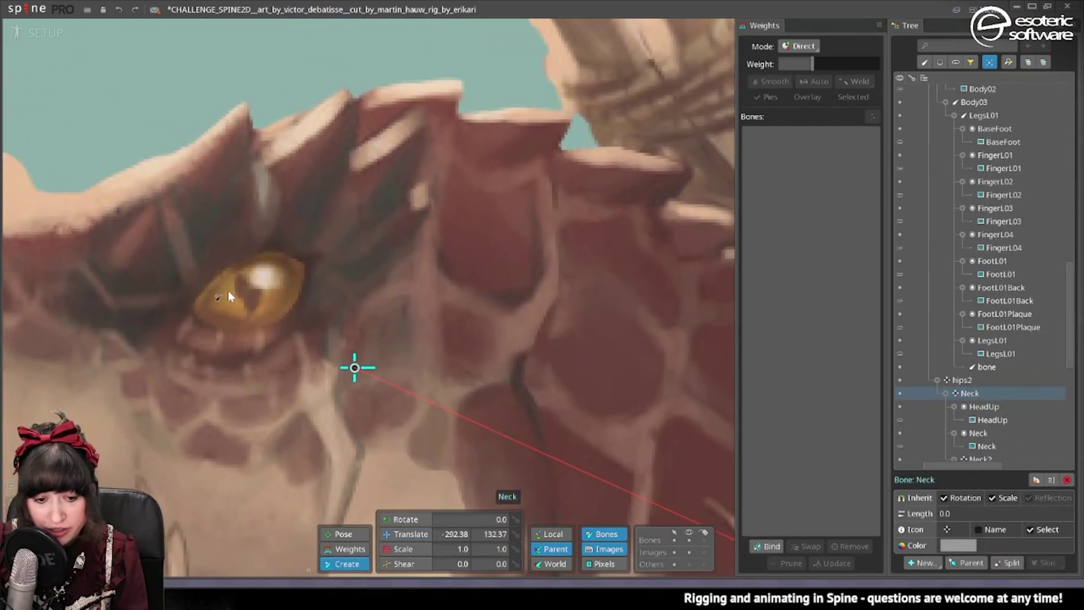
left_click(240, 295)
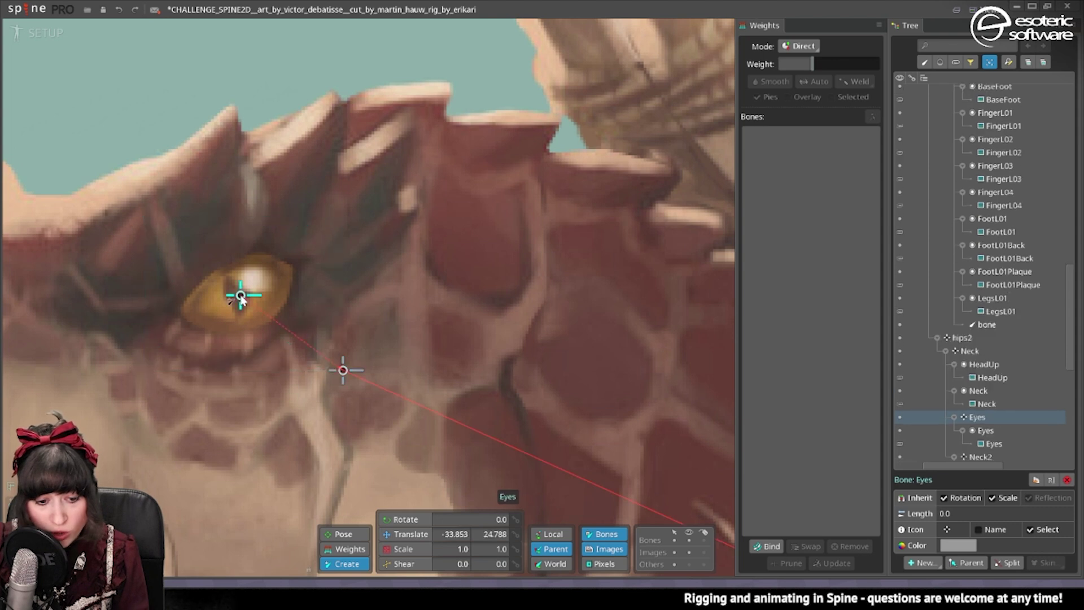
Step: Add two zero-length children of the Neck bone on the upper and lower eyelids, at Y of about 37.81 and 12.19
left_click(343, 375)
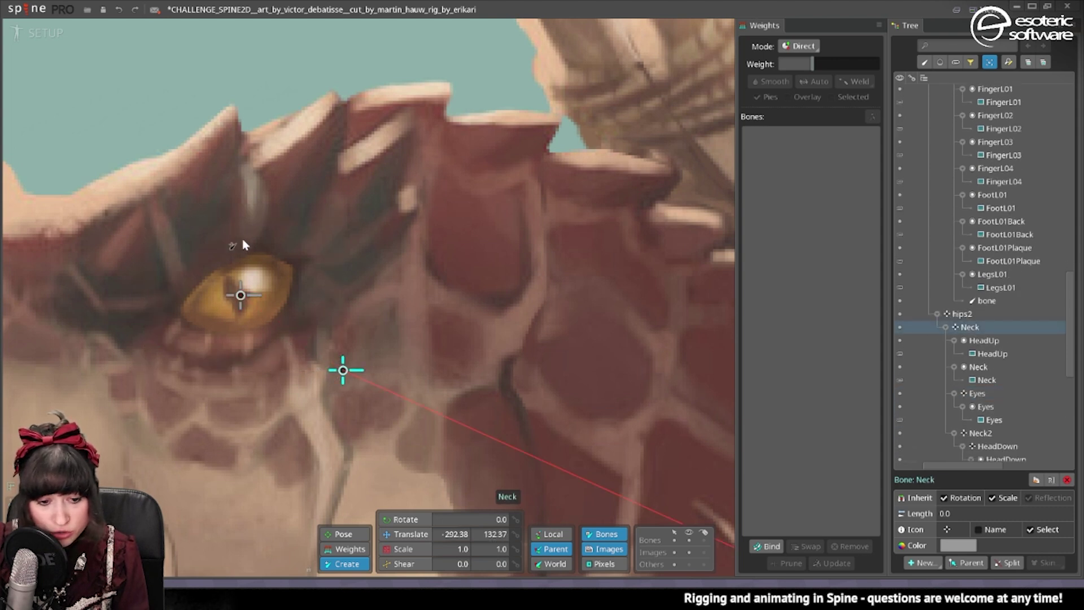
left_click(241, 255)
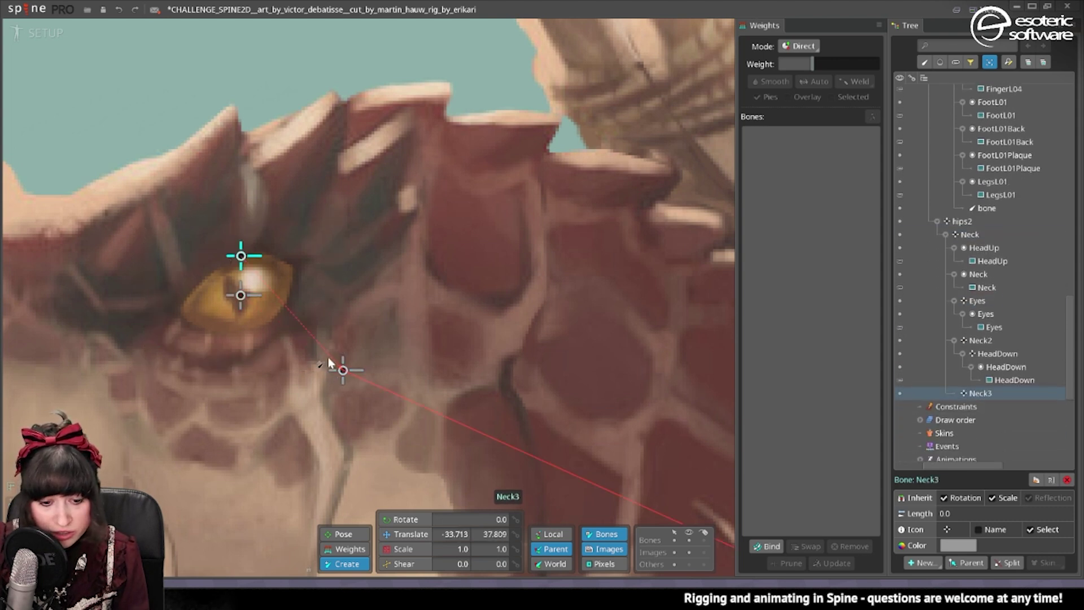
left_click(241, 333)
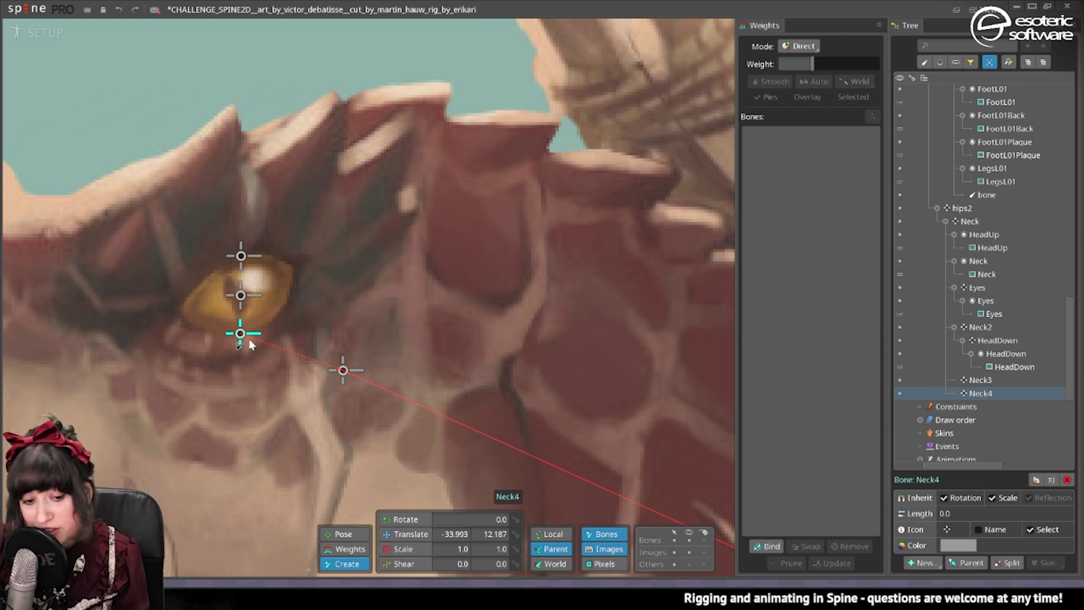
Step: Move the HornFront image over the tail to X of about 658.02 to examine what lies beneath, and undo the move
key("ctrl+z")
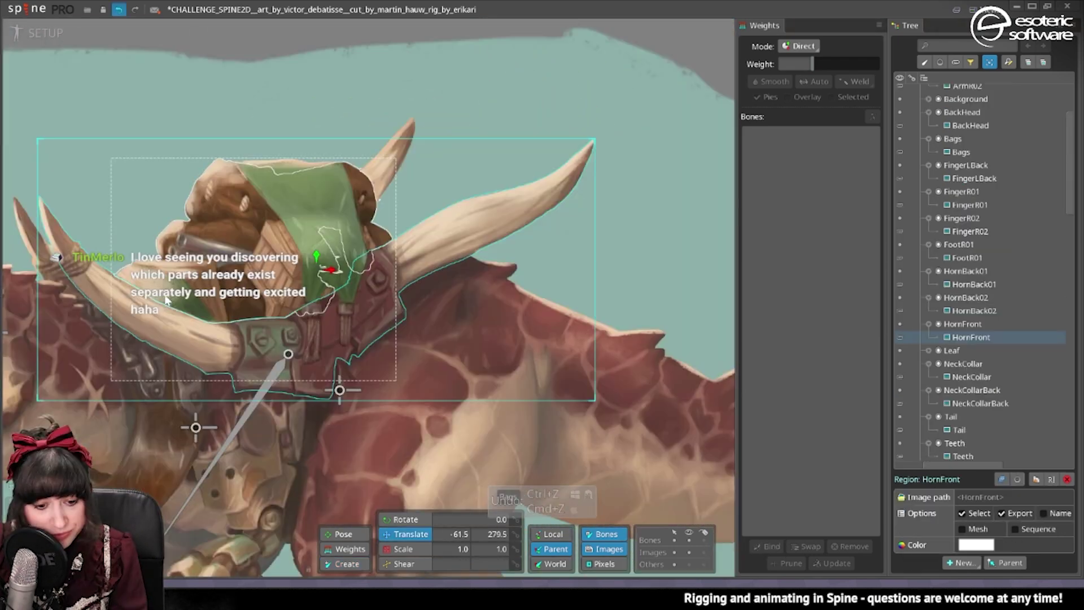
scroll(167, 300, "down", 2)
left_click_drag(254, 302, 401, 243)
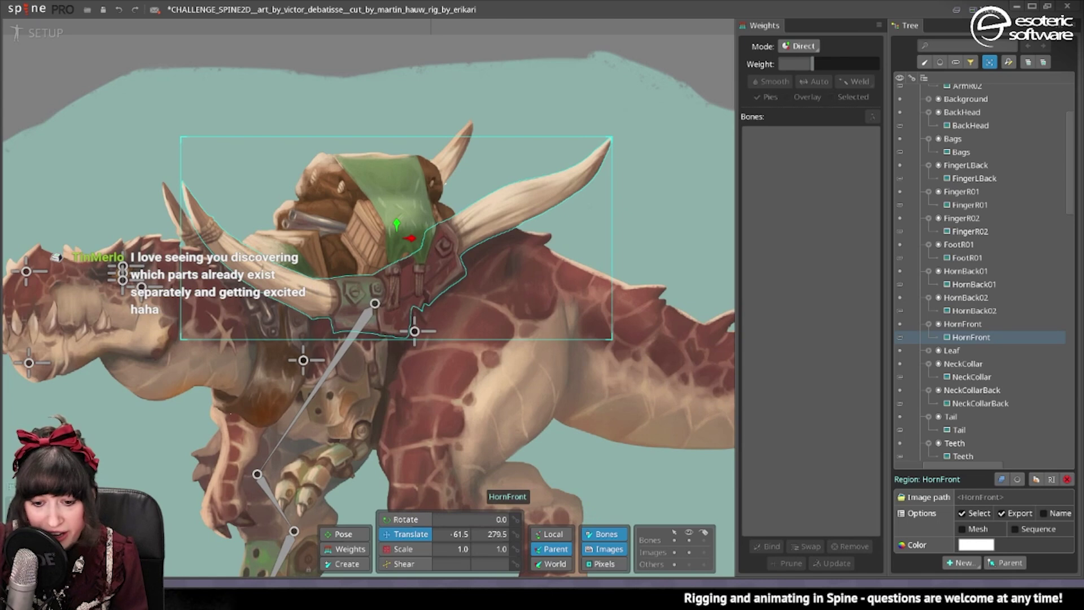
scroll(496, 256, "down", 2)
left_click_drag(496, 256, 398, 270)
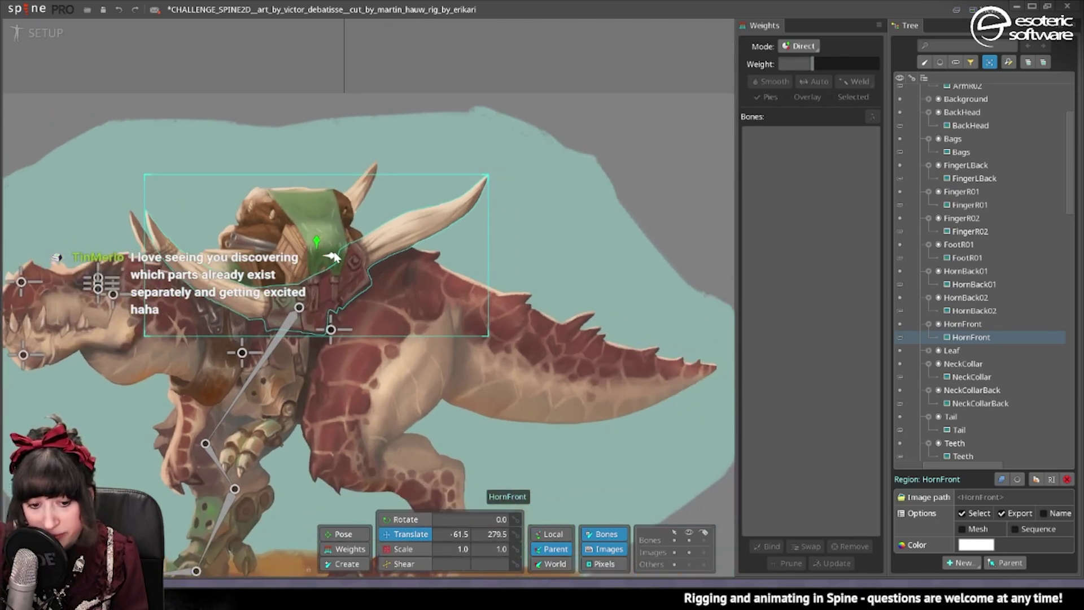
left_click_drag(333, 257, 645, 250)
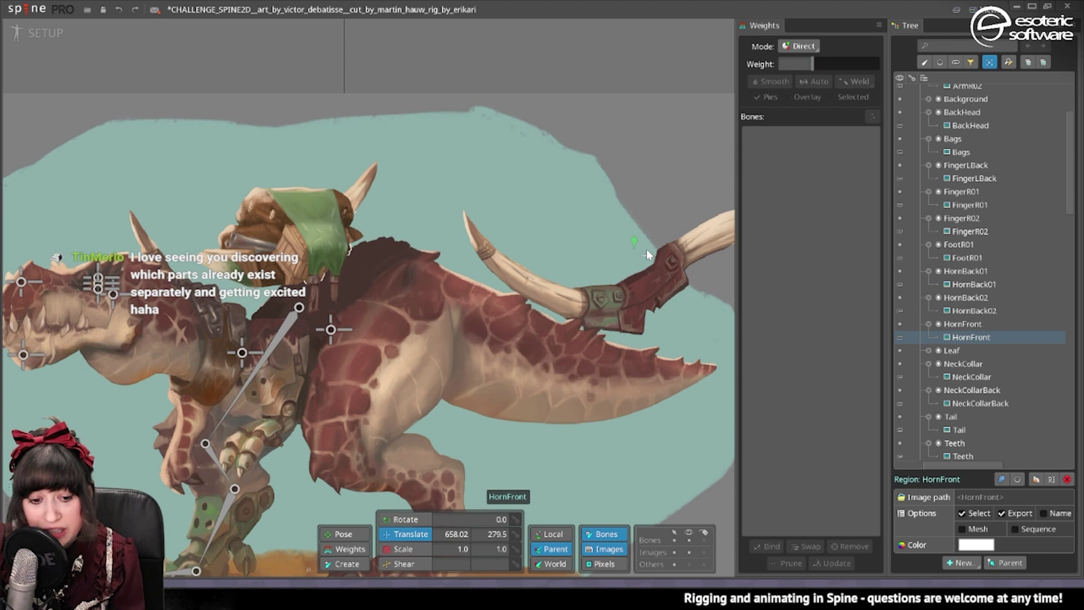
key("ctrl+z")
Step: Lower the HornFront image to Y of about 253.6 to examine how it overlaps the bags, and restore its position
left_click(310, 265)
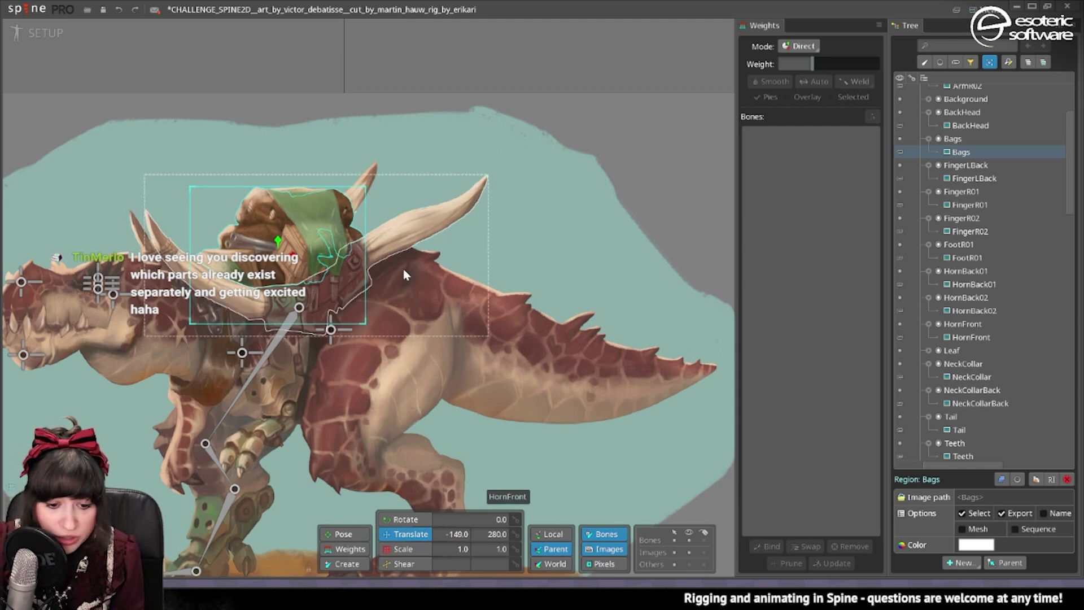
left_click(445, 237)
left_click_drag(315, 245, 311, 254)
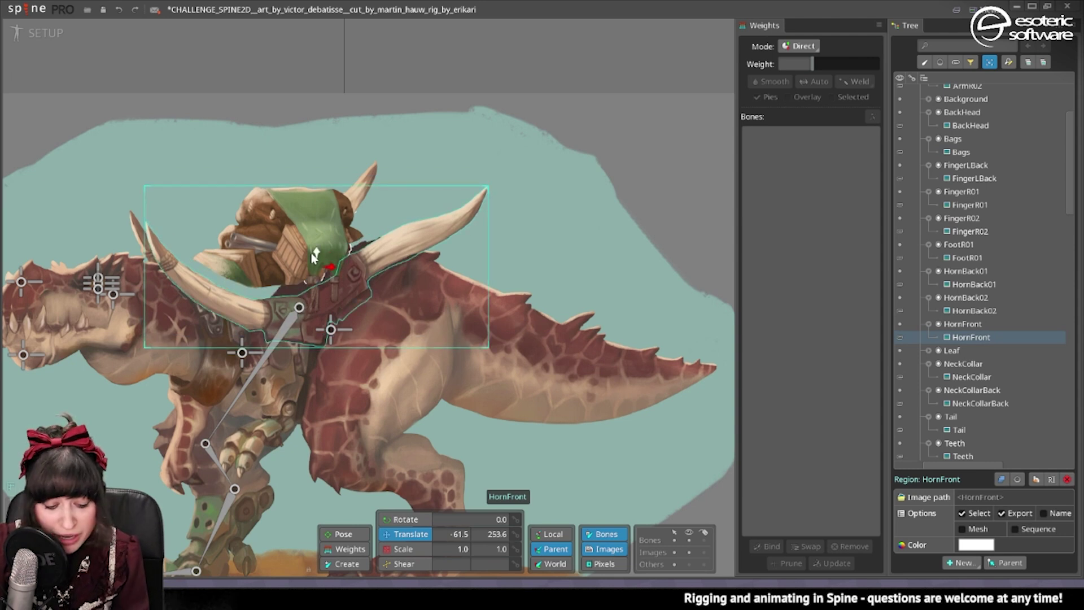
left_click_drag(314, 255, 314, 243)
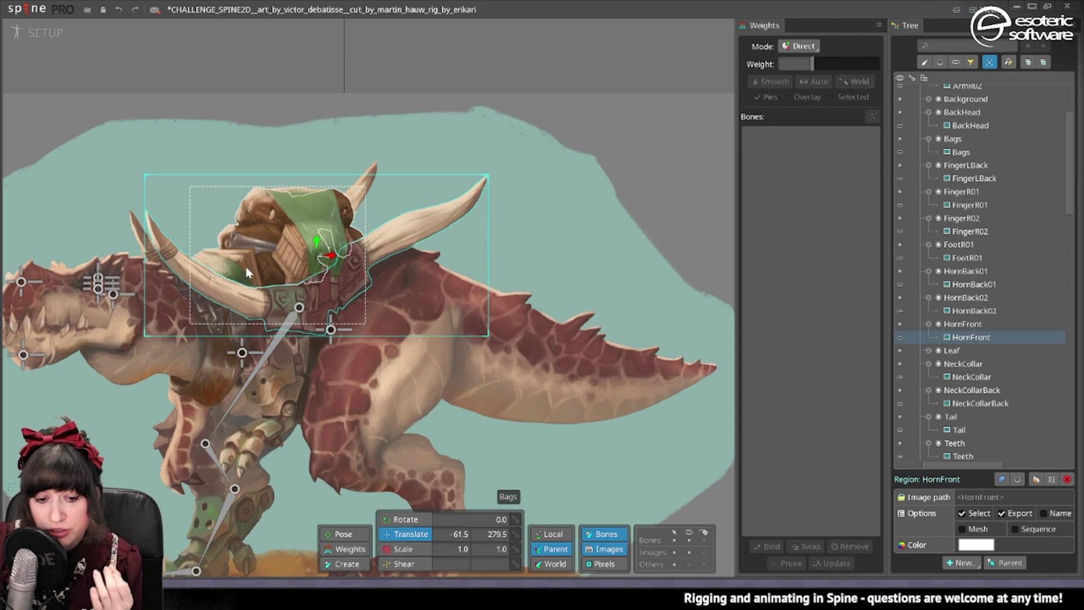
Step: Try moving the green Tissu cloth image off the bags to examine its full shape, and undo the move
left_click(319, 214)
scroll(322, 242, "up", 4)
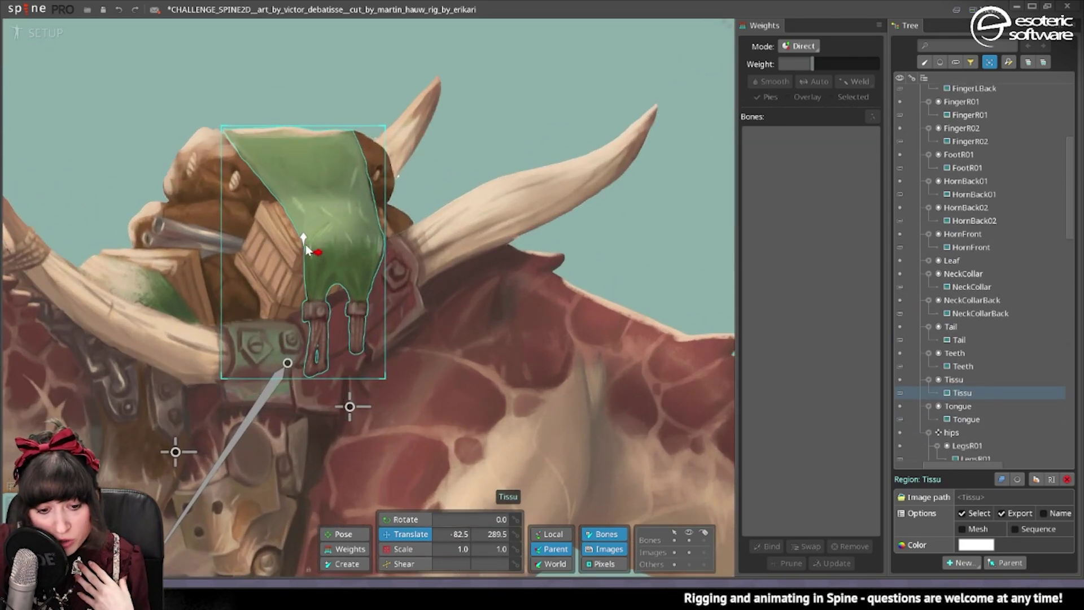
left_click_drag(303, 235, 482, 207)
key("ctrl+z")
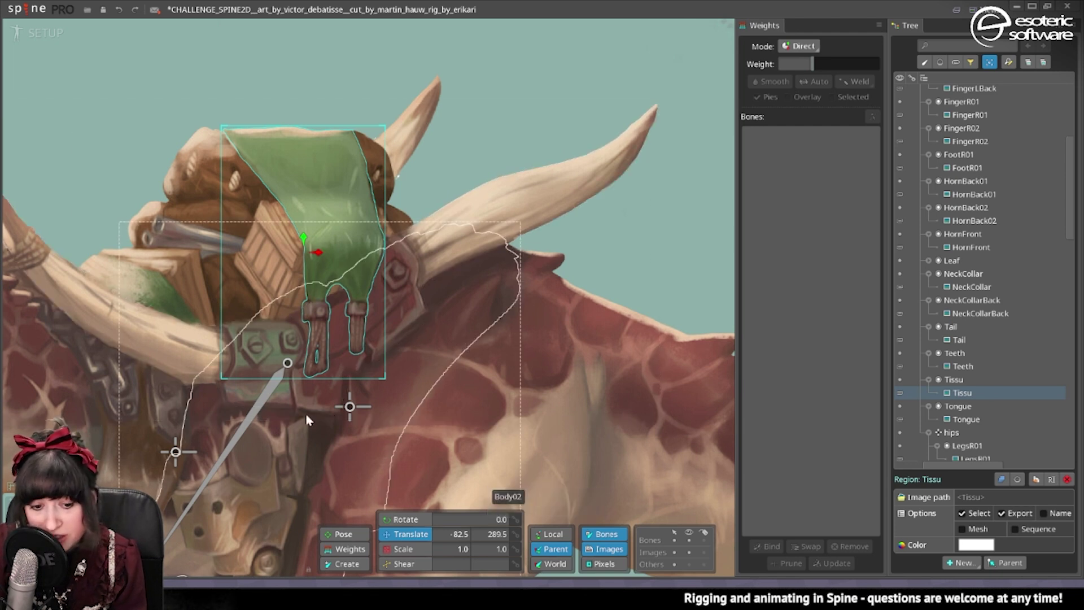
Step: Draw a Tissu bone about 142.7 long down the green cloth as a child of the hips bone, holding the Tissu image
left_click(345, 562)
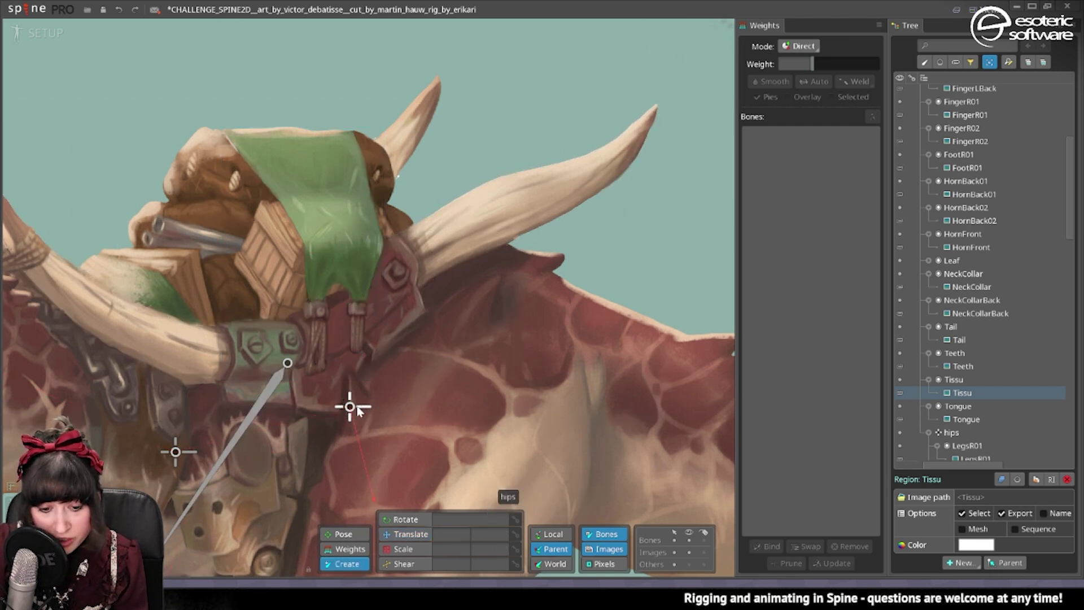
left_click(350, 407)
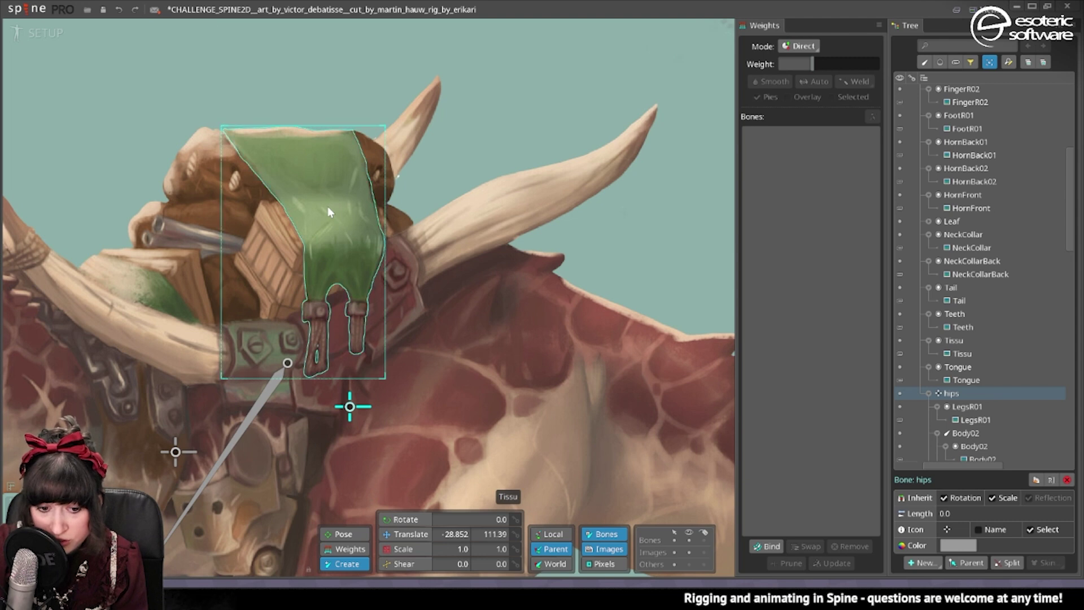
left_click_drag(340, 239, 337, 361)
scroll(320, 332, "down", 1)
scroll(319, 331, "down", 2)
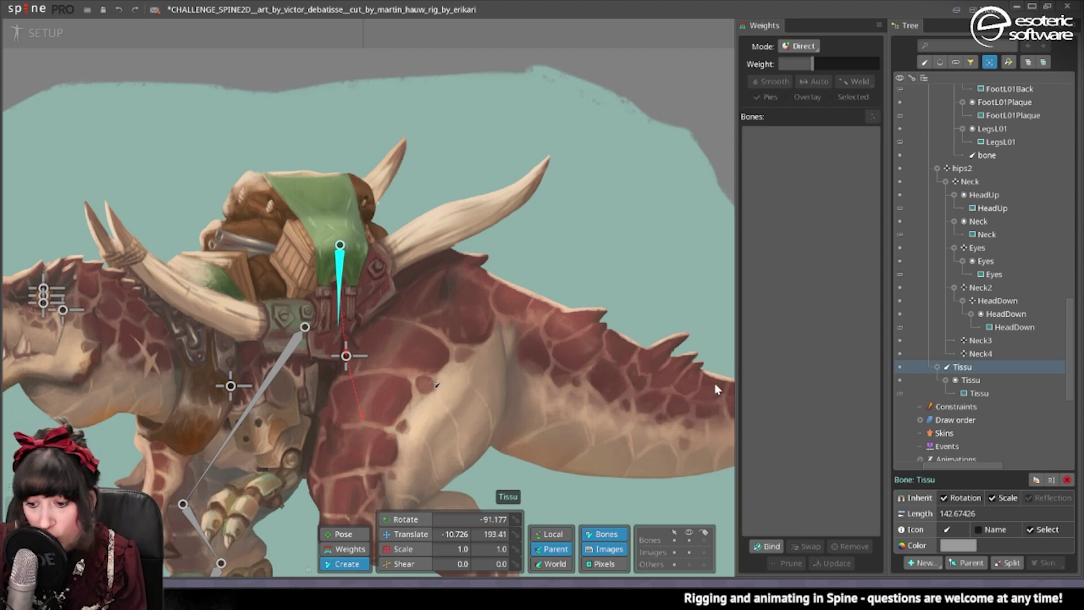
Step: Add a zero-length child of the hips bone near the top of the bags, at about X -76.99, Y 278.29
scroll(559, 93, "up", 2)
left_click(408, 421)
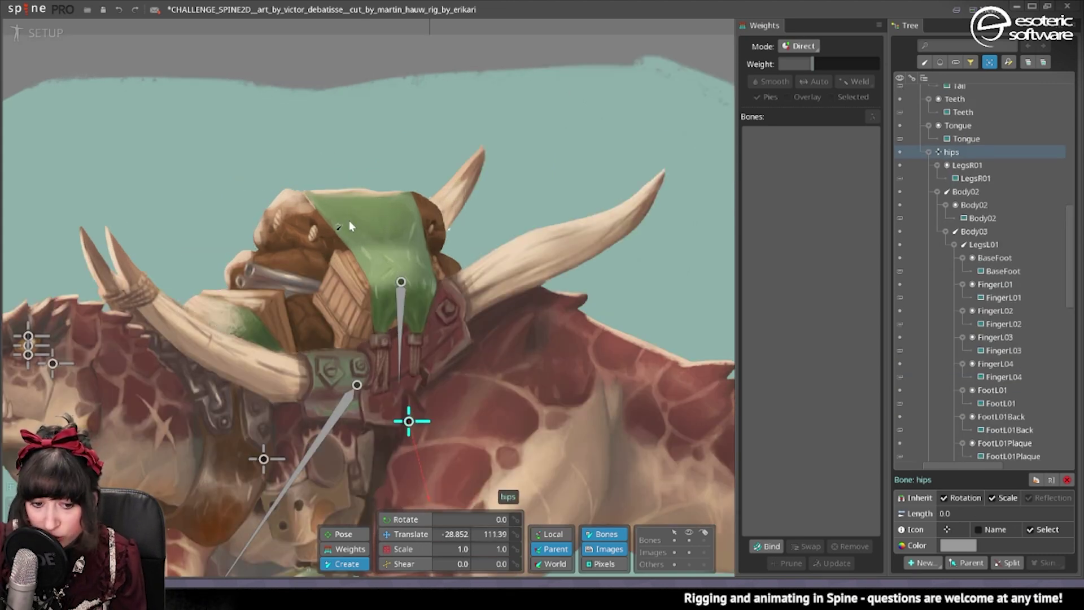
left_click(353, 220)
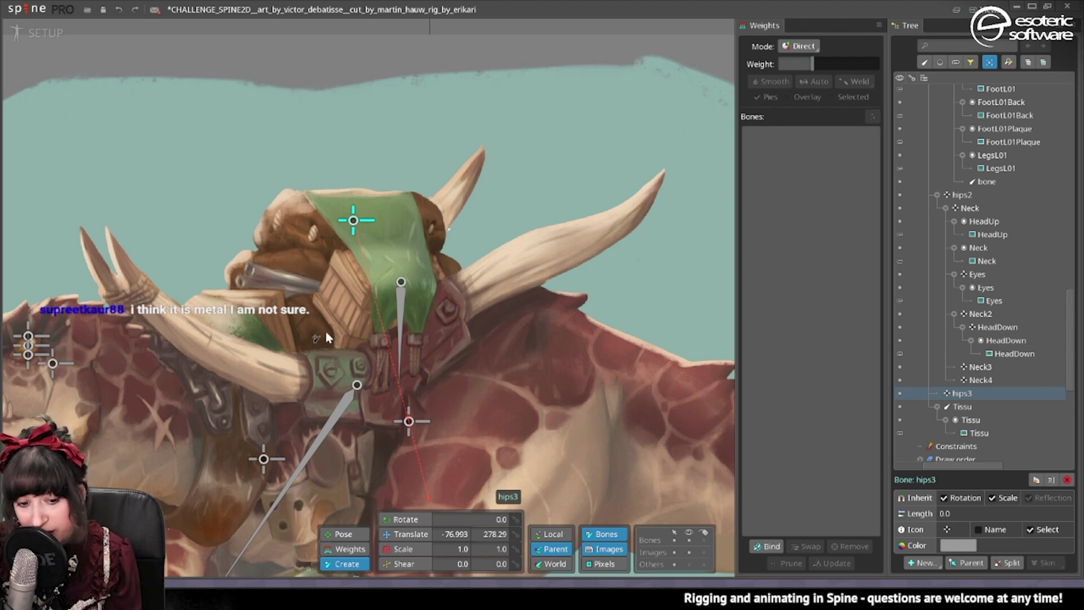
Step: Build the left arm under hips2 with ArmL01 about 143.1 long holding its image and ArmL02 about 83.2 long, and fine-tune both joints
left_click_drag(325, 330, 379, 298)
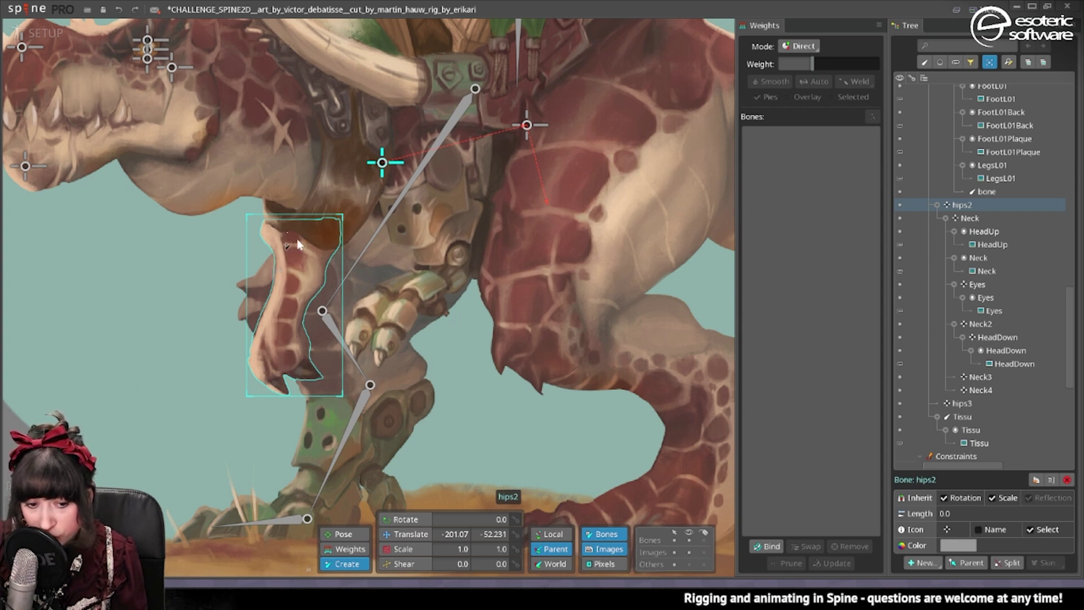
left_click_drag(300, 236, 295, 390)
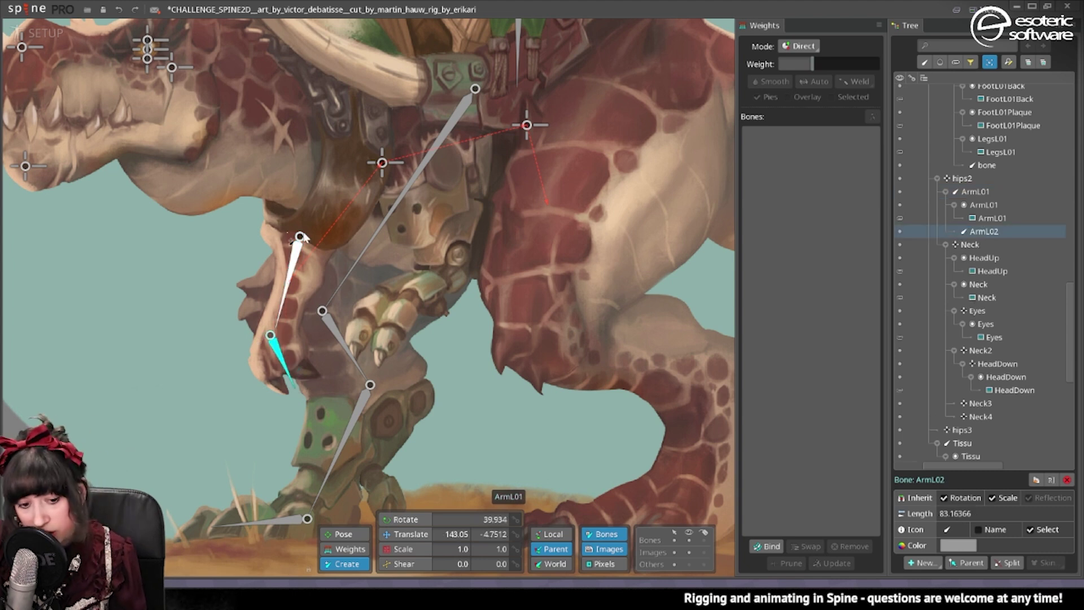
key("v")
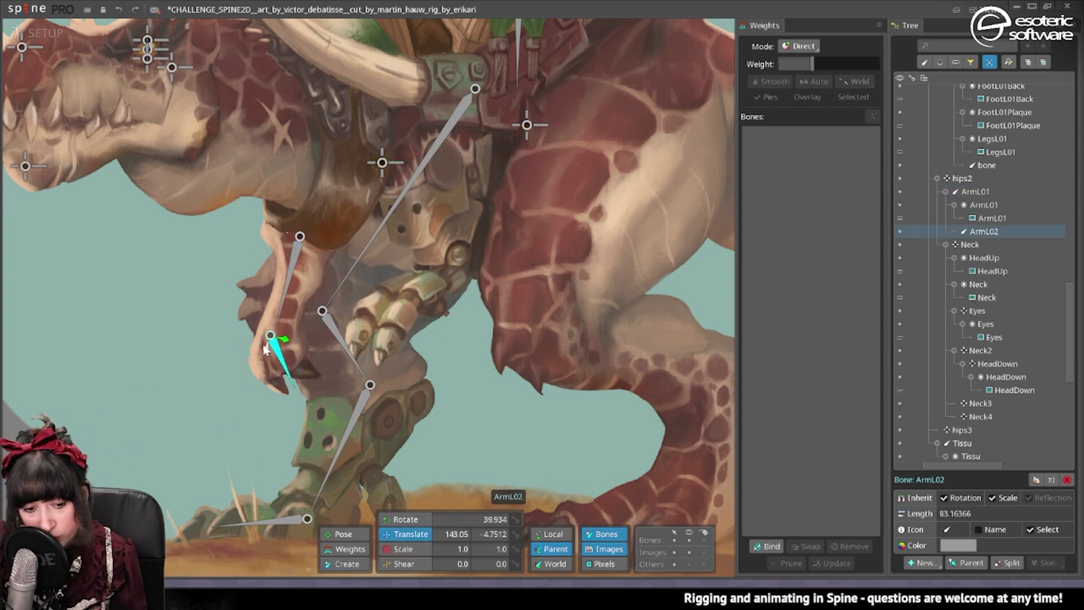
left_click_drag(286, 338, 274, 337)
left_click_drag(314, 237, 317, 237)
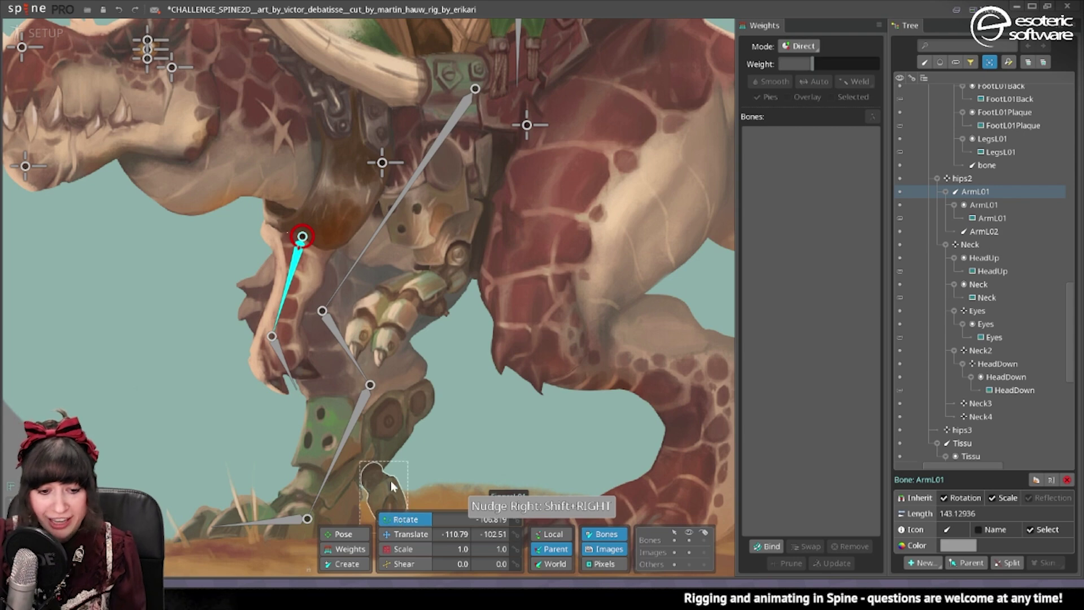
Step: Draw an ArmR01 bone about 199.5 long under hips2, from the mechanical arm's shoulder down to its elbow, holding the ArmR01 image
left_click_drag(335, 283, 287, 308)
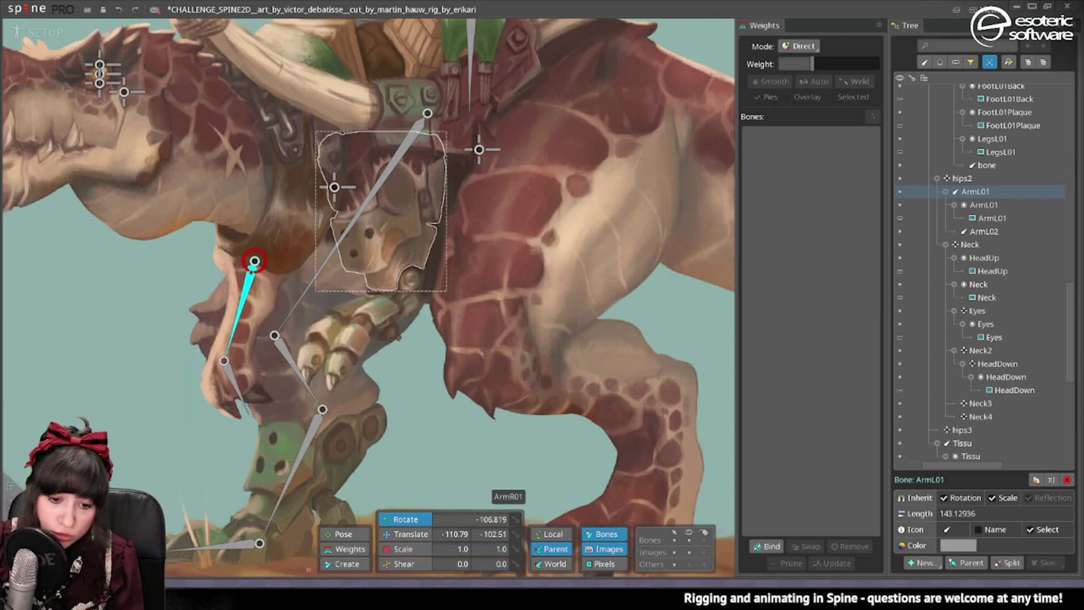
left_click_drag(449, 159, 395, 208)
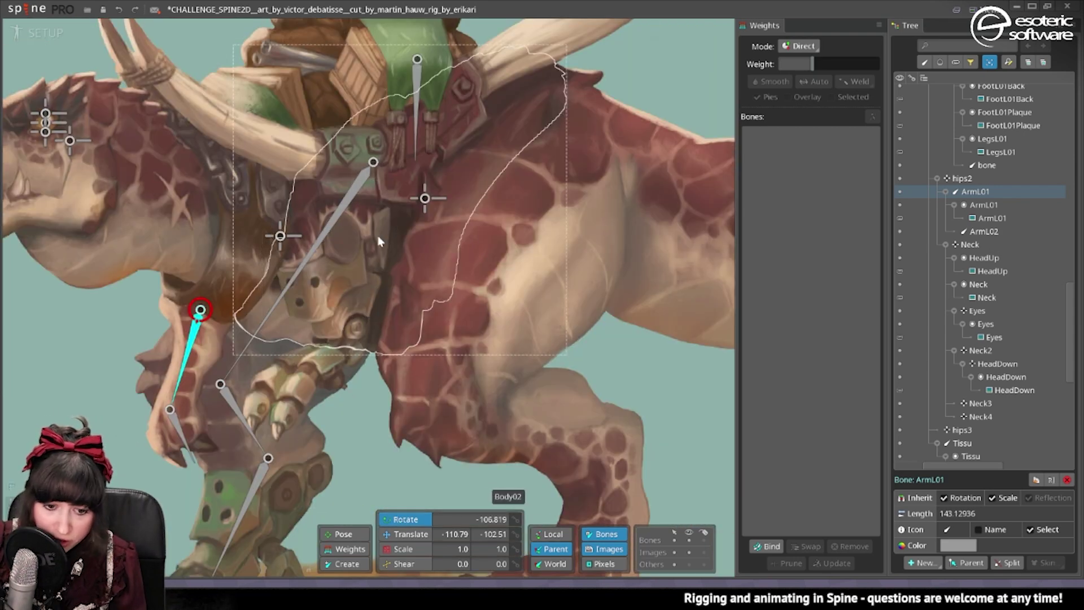
left_click(282, 236)
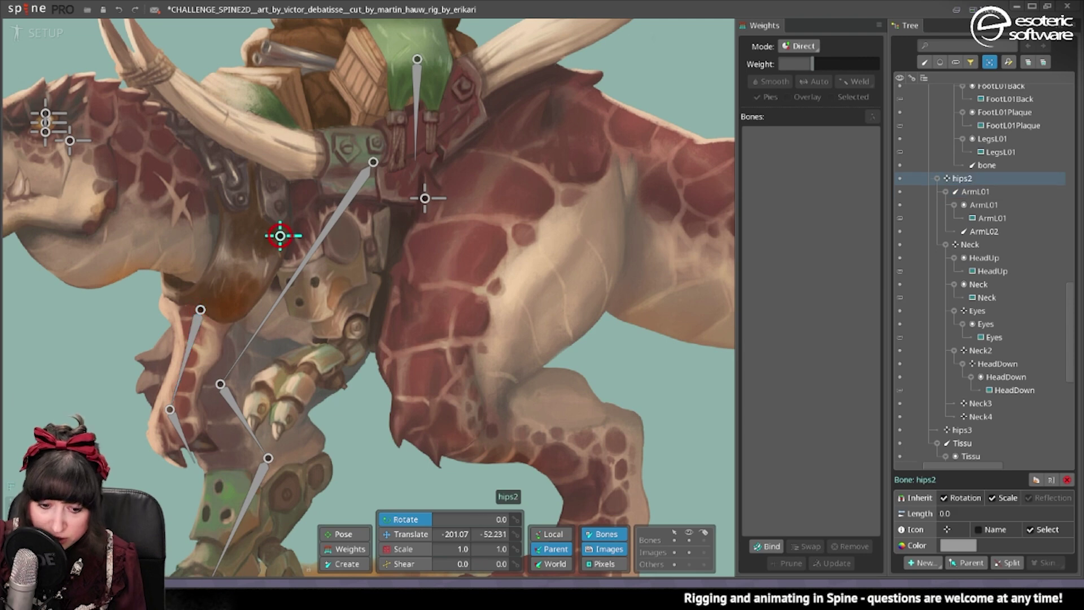
key("n")
left_click(350, 263, "ctrl")
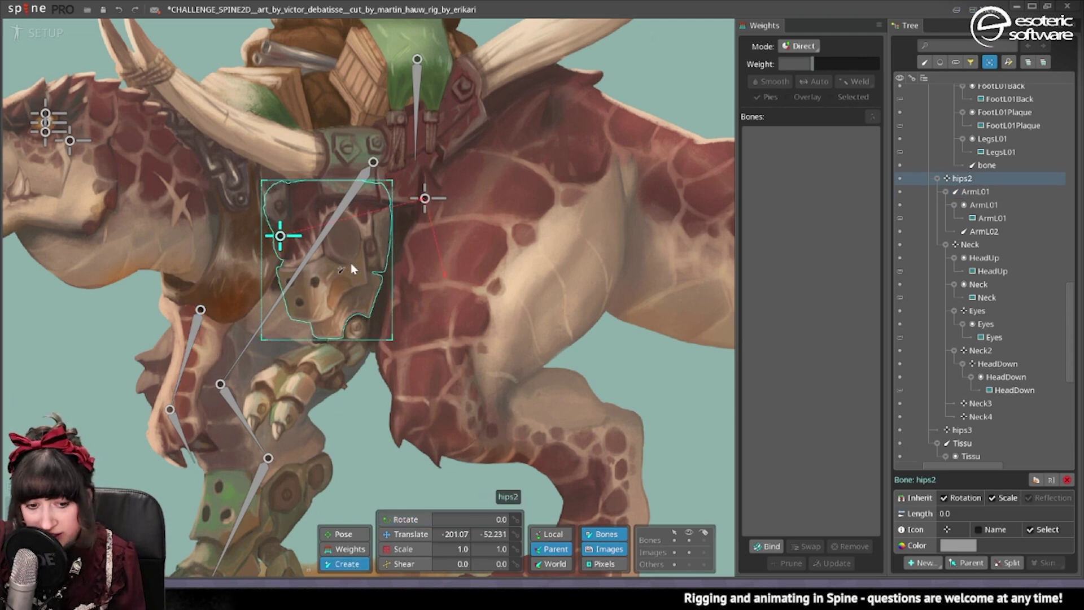
scroll(341, 228, "up", 2)
left_click_drag(341, 228, 427, 230)
left_click_drag(414, 191, 427, 369)
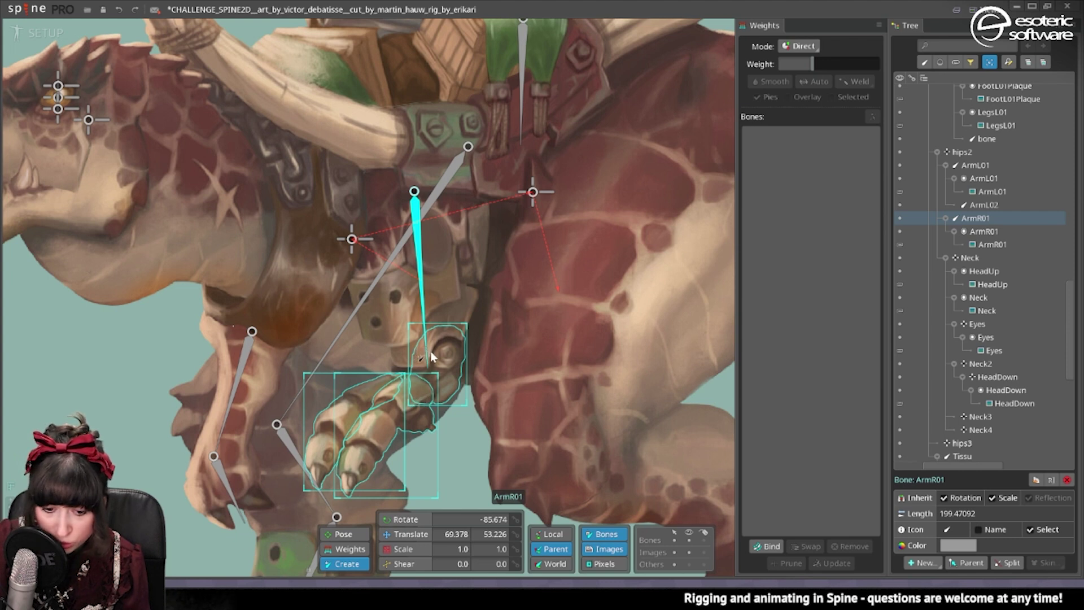
Step: Build an ArmR02 bone from the mechanical elbow with child bones FingerR02 about 83.7 long and FingerR01 about 93.1 long, each holding its image
left_click_drag(429, 354, 318, 477)
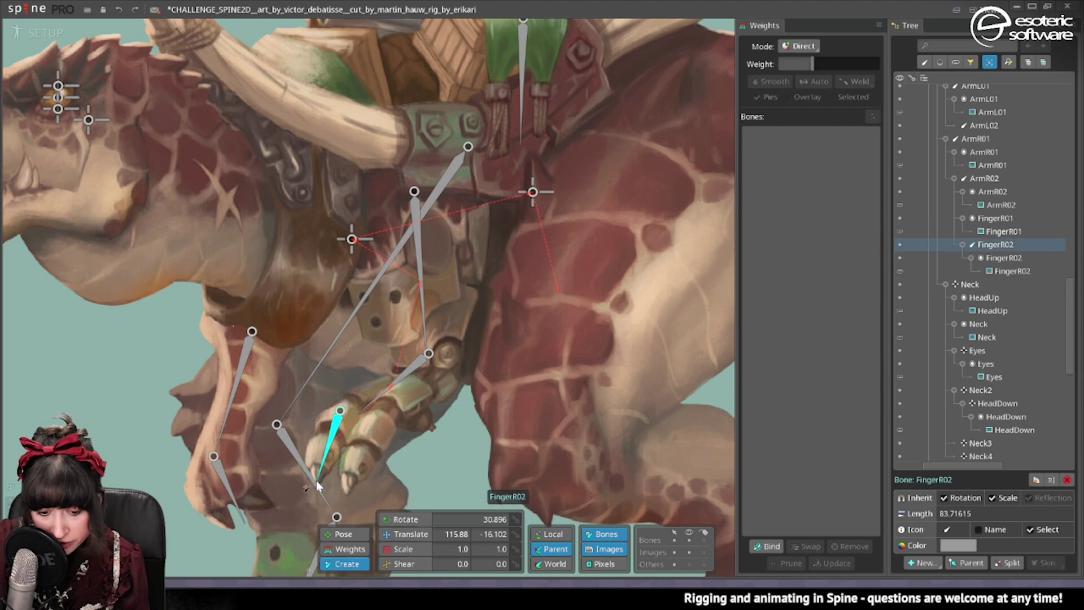
left_click(376, 418)
scroll(459, 321, "down", 3)
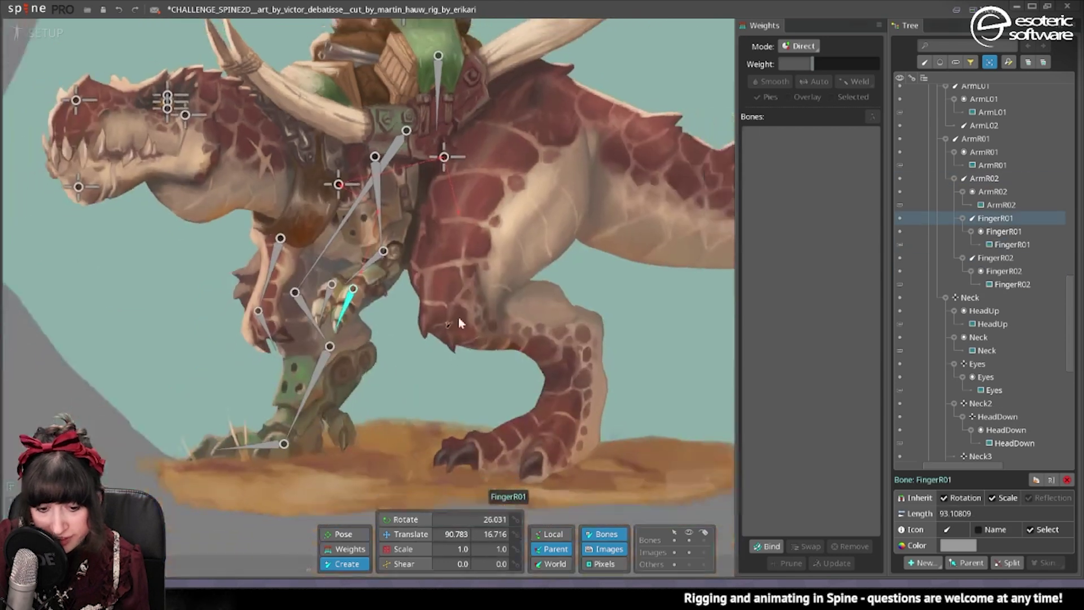
scroll(428, 342, "up", 5)
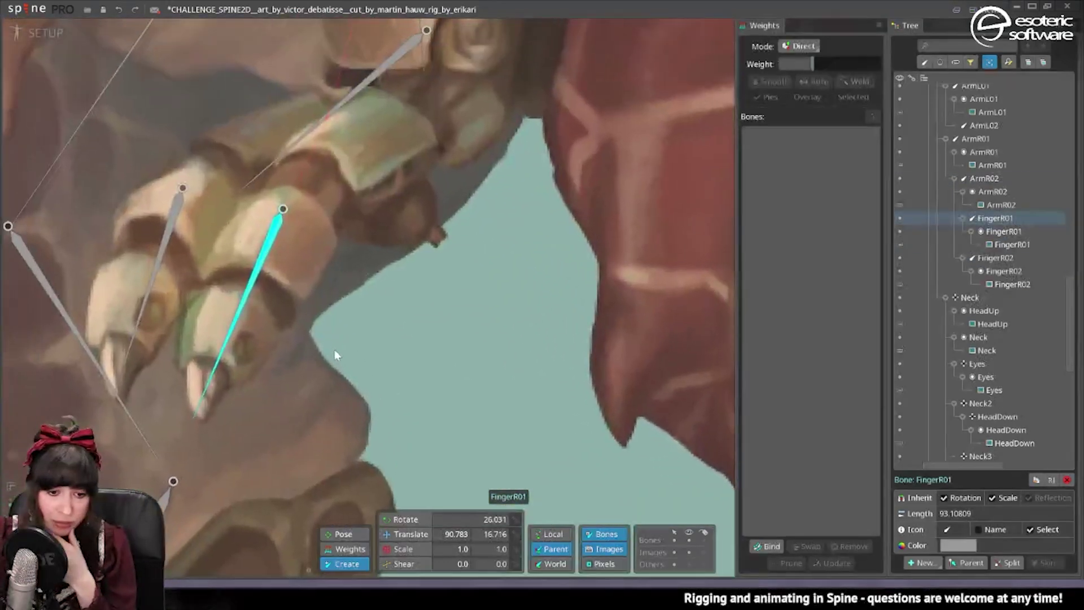
left_click(189, 209)
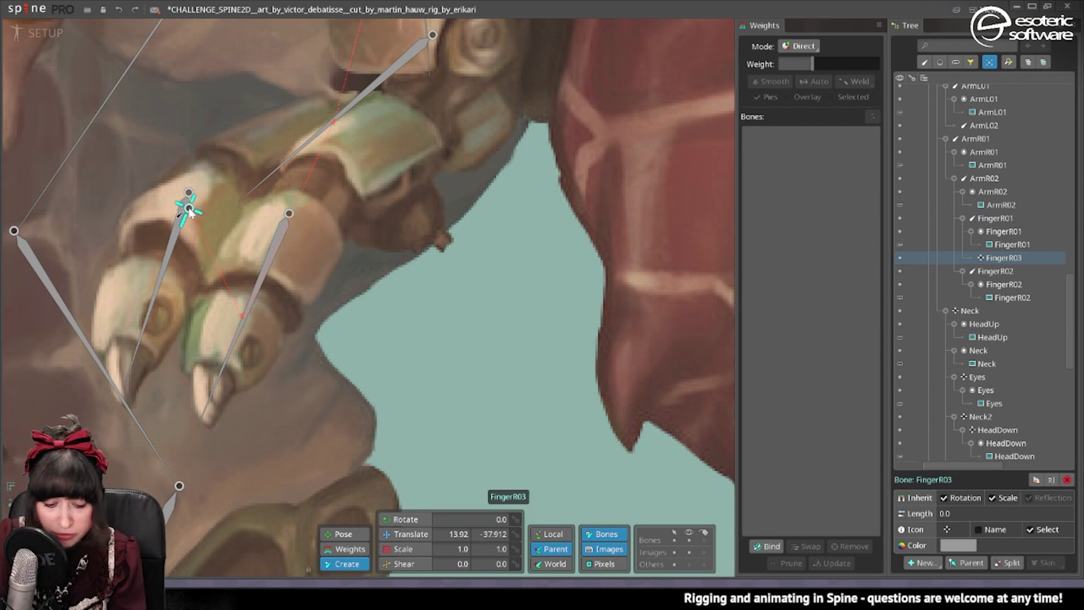
key("ctrl+z")
Step: Move both finger joints slightly toward the claws, placing FingerR01 at about X 98.3, Y 21.3, and shorten FingerR01 to about 81.6
scroll(341, 377, "down", 2)
left_click_drag(210, 263, 273, 357)
left_click(391, 535)
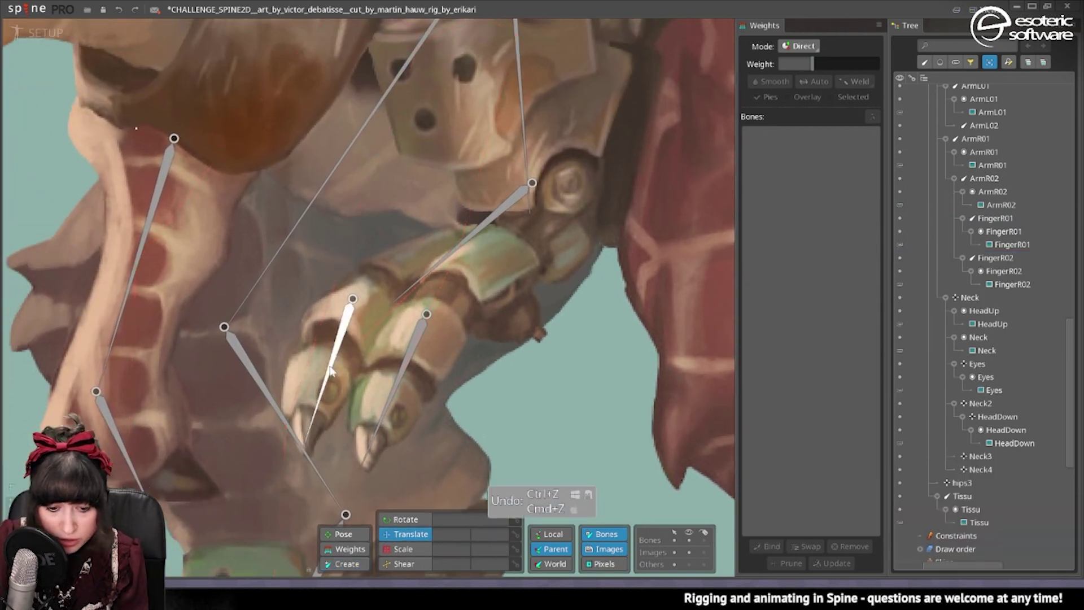
left_click(337, 370)
left_click_drag(337, 371, 406, 402)
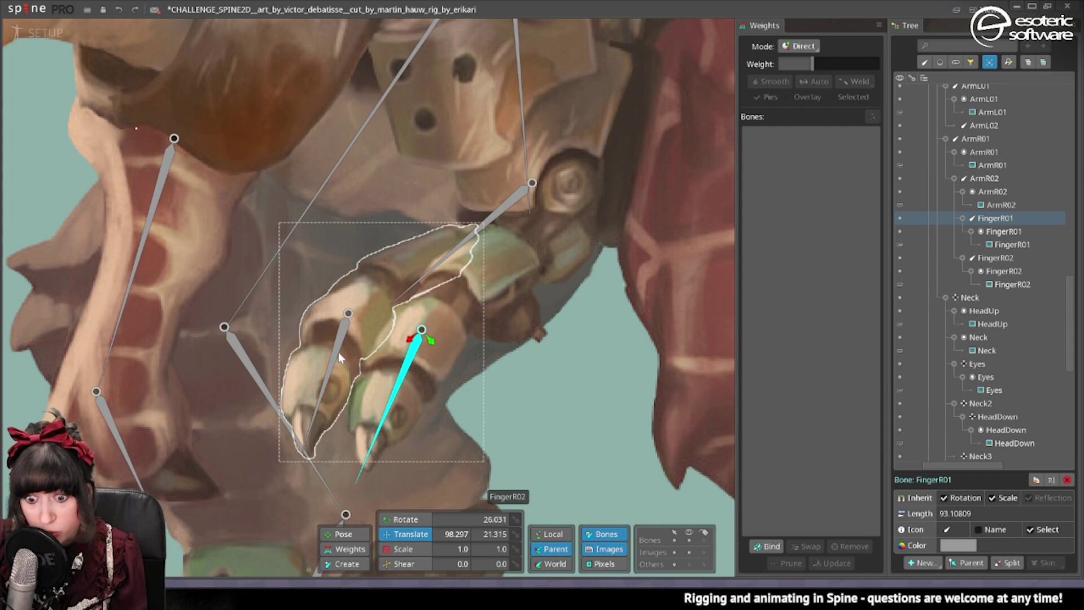
left_click_drag(356, 483, 366, 471)
Step: Draw a chain of Tail, Tail2 and Tail3 bones under hips from the tail's base to its tip, with Tail holding the Tail image
scroll(401, 324, "down", 5)
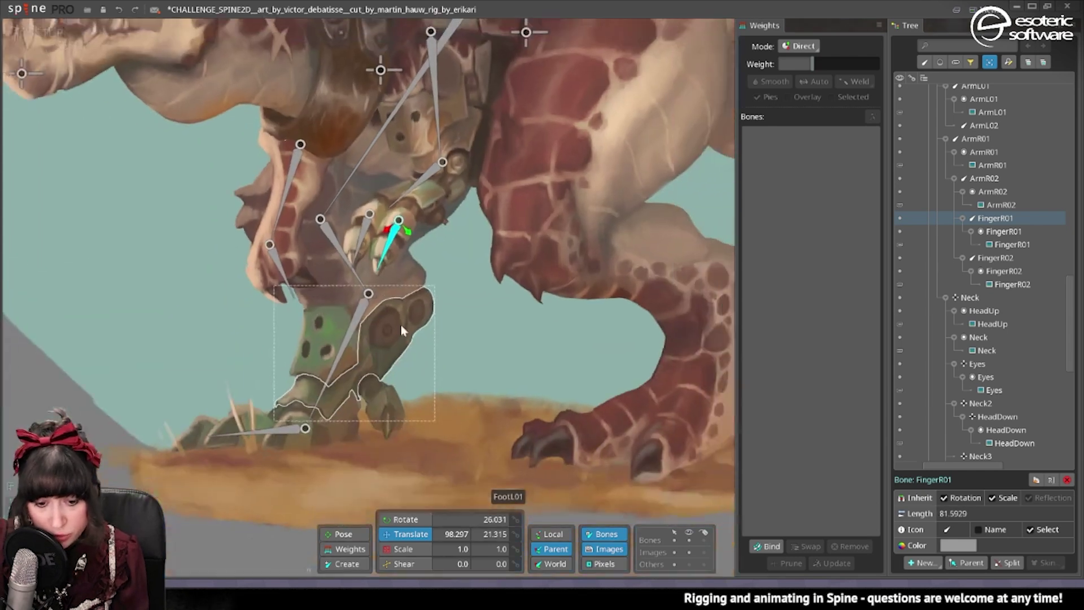
scroll(335, 359, "up", 3)
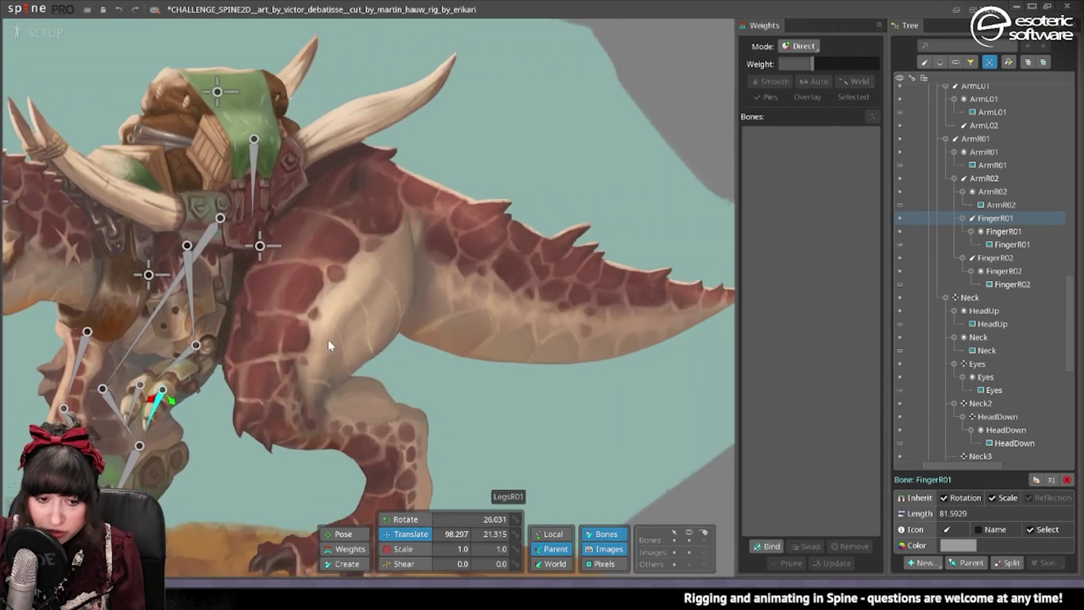
left_click_drag(422, 232, 211, 273)
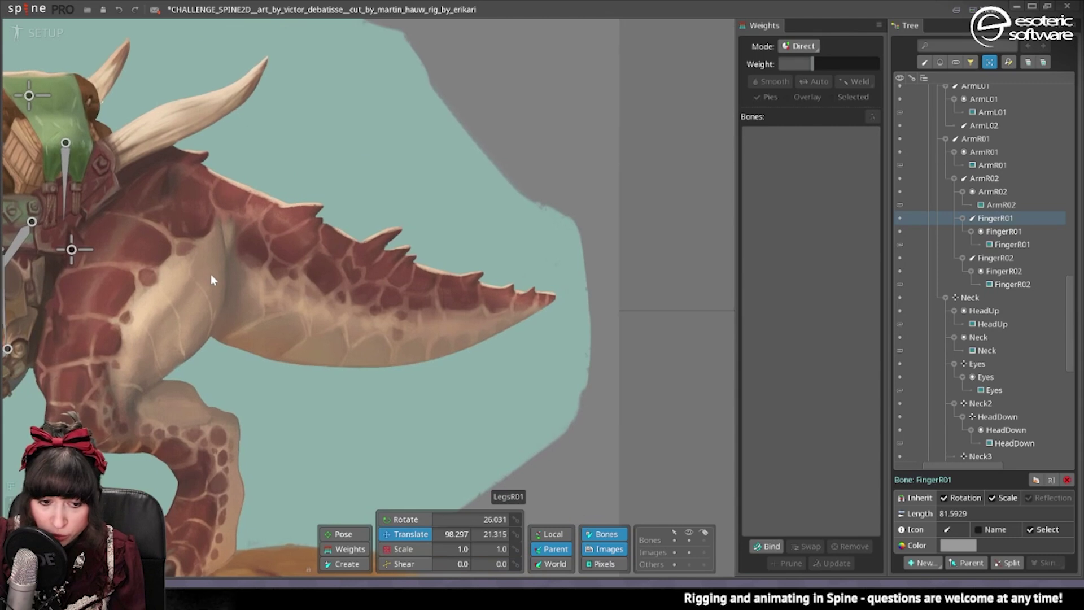
scroll(176, 278, "down", 3)
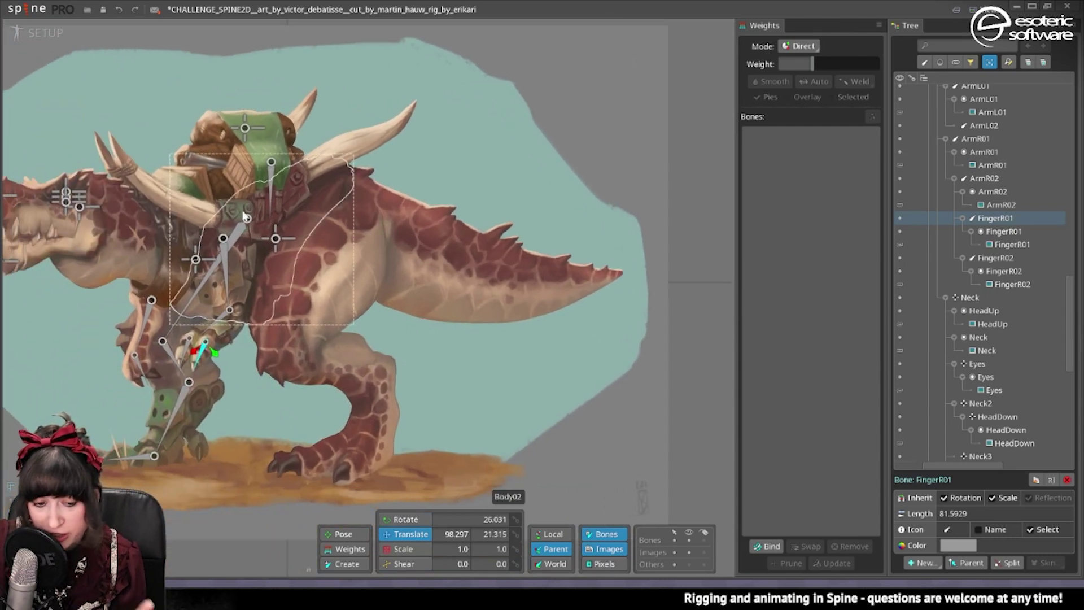
left_click(277, 240)
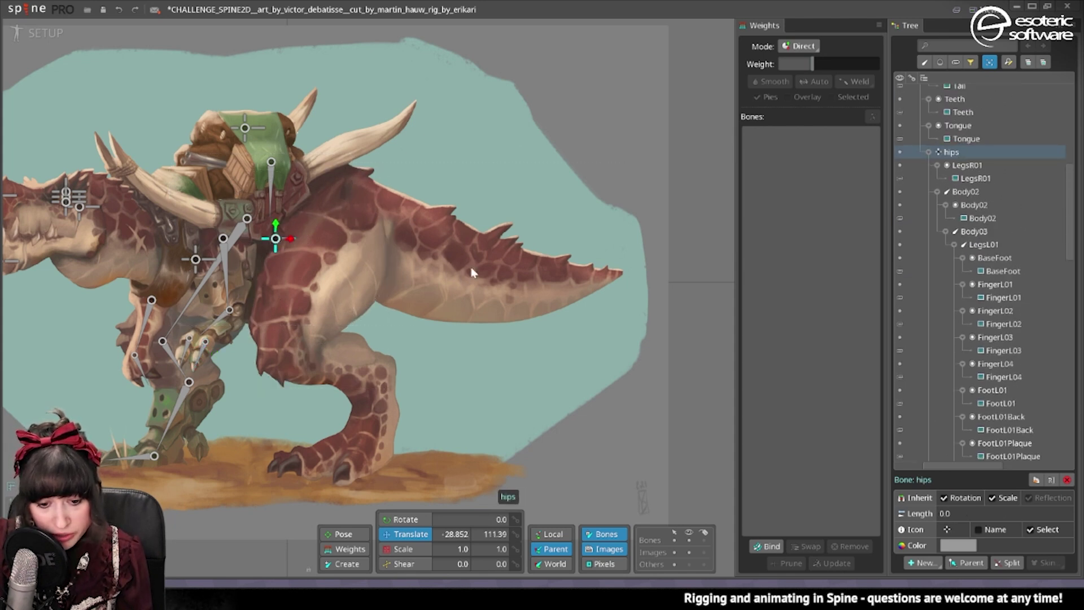
left_click_drag(390, 285, 390, 223)
key("n")
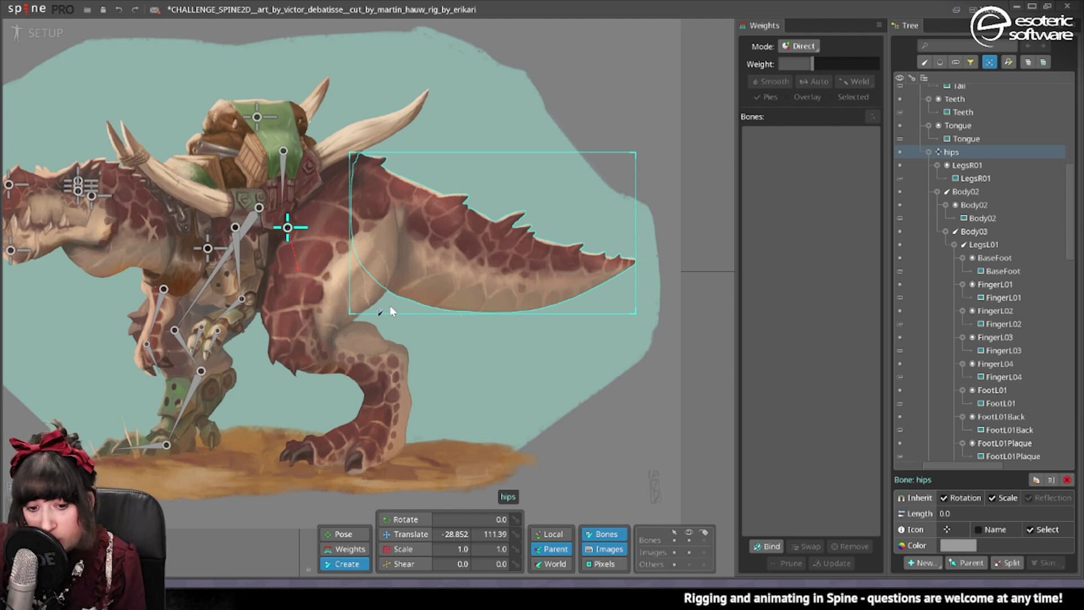
scroll(441, 367, "up", 6)
scroll(467, 268, "up", 1)
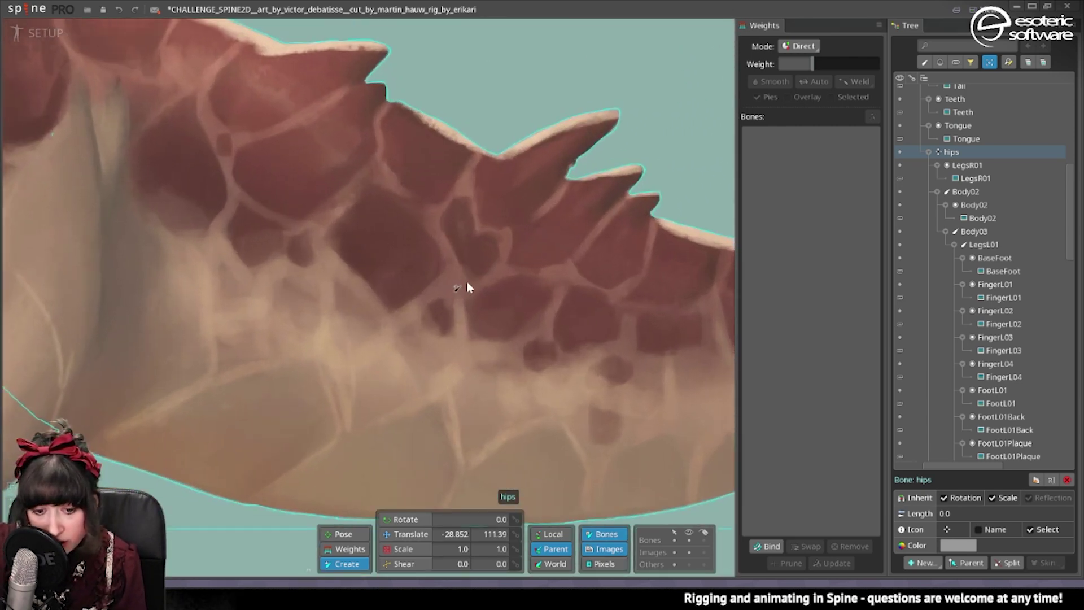
scroll(482, 227, "down", 5)
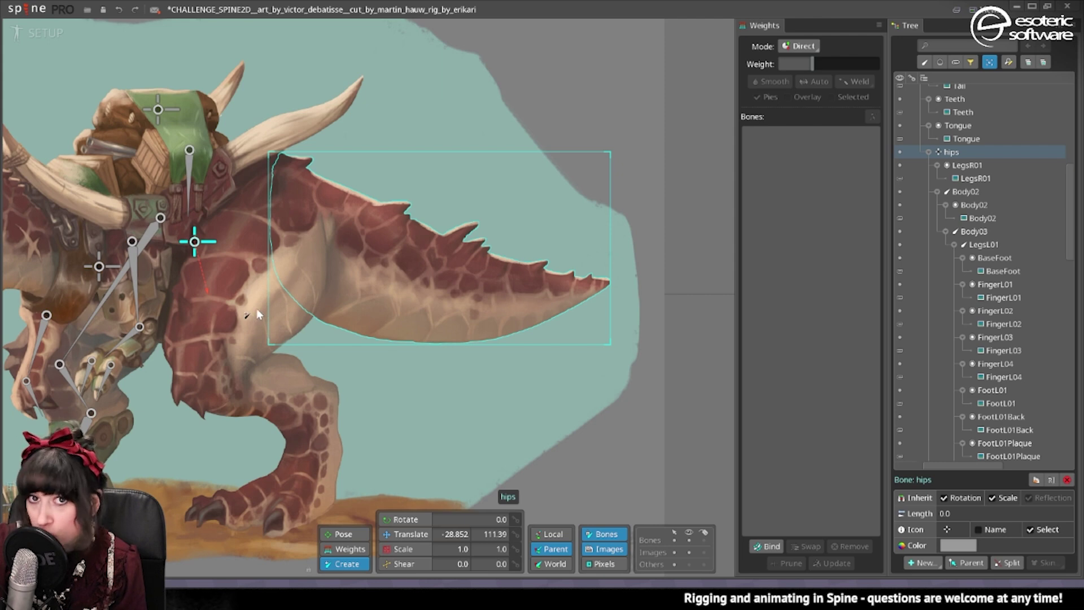
scroll(648, 243, "up", 1)
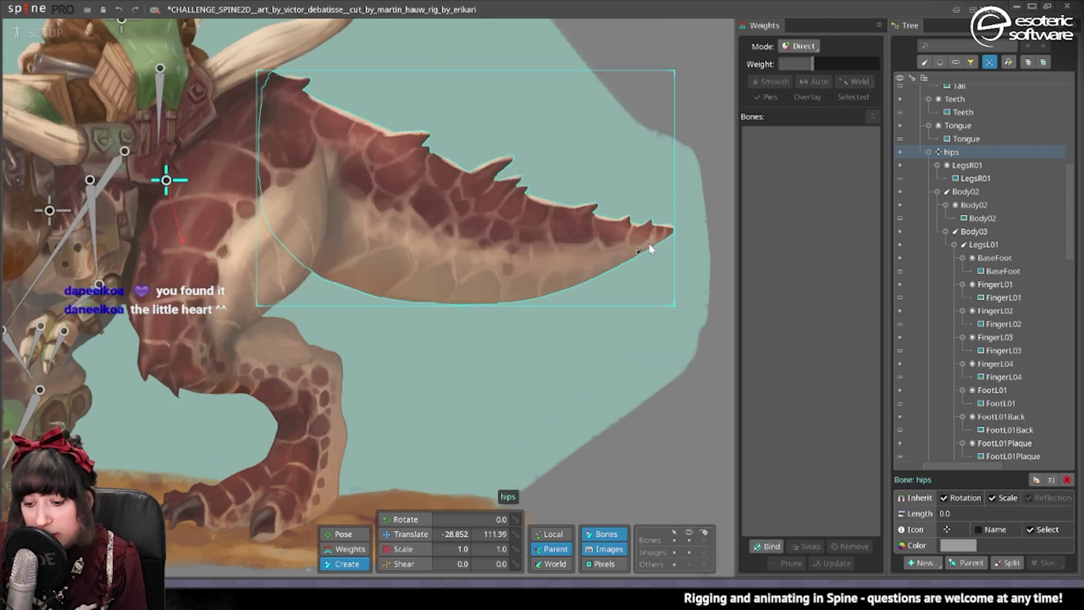
scroll(542, 232, "down", 2)
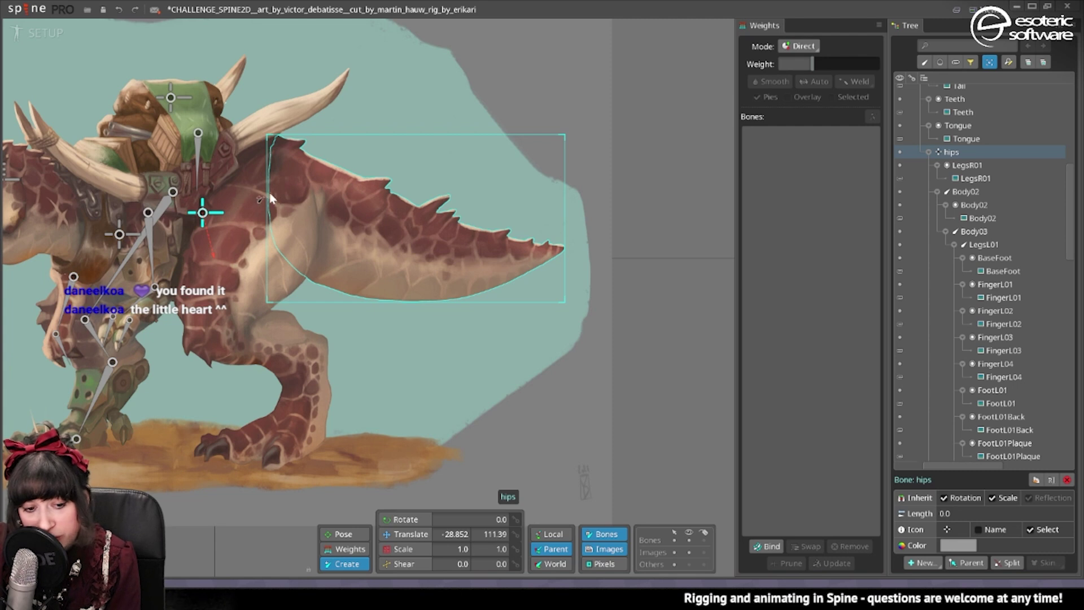
left_click_drag(266, 196, 550, 253)
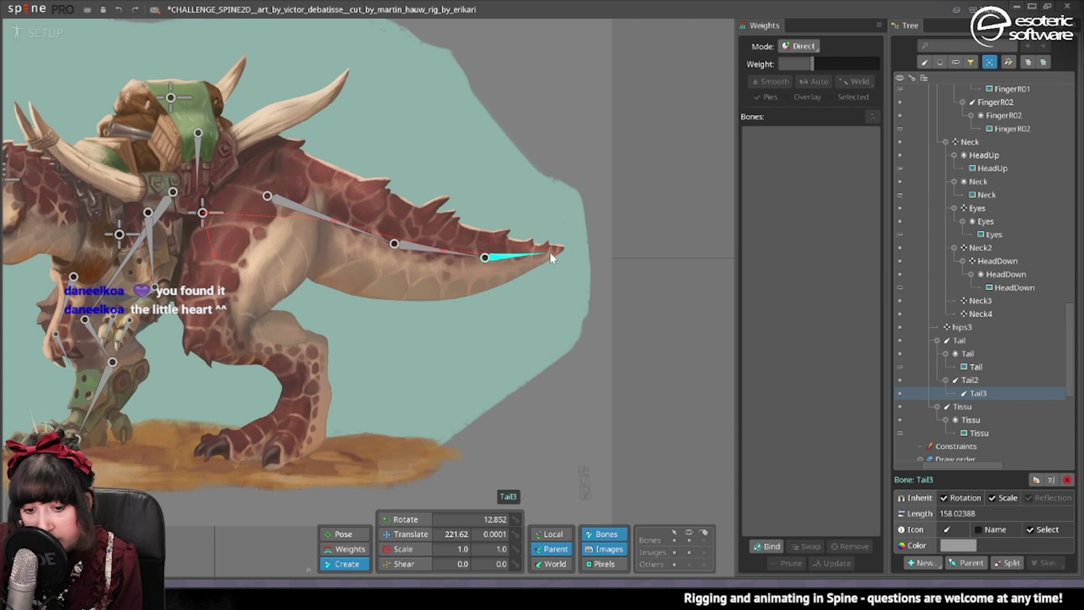
Step: Redraw the outer tail bones so Tail2 reaches farther along the tail and Tail3 runs from Tail2's tip to the tail's point
key("ctrl+z")
left_click_drag(421, 246, 564, 248)
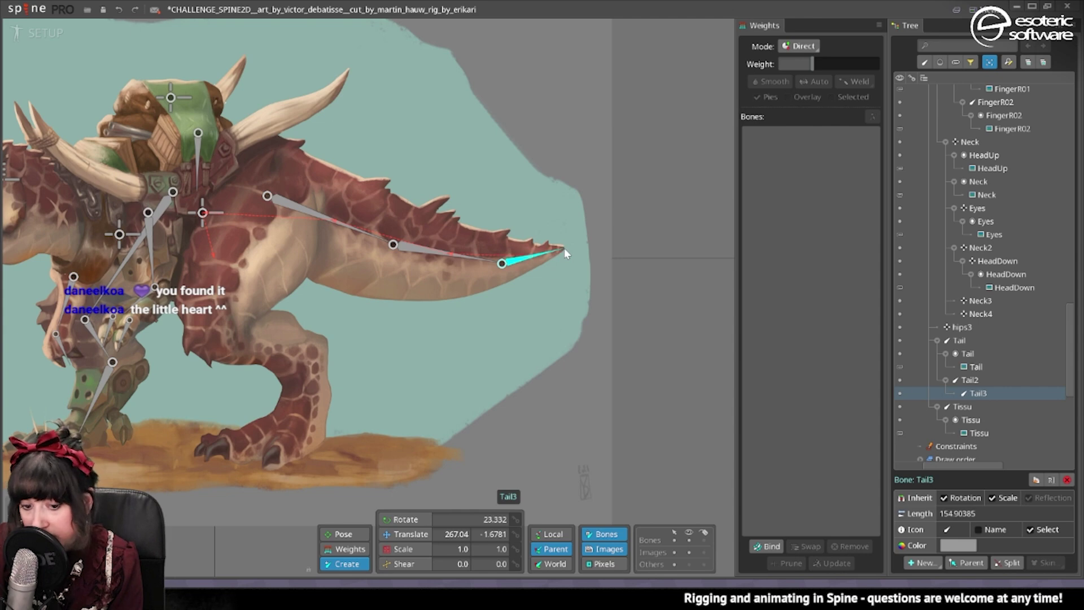
key("ctrl+z")
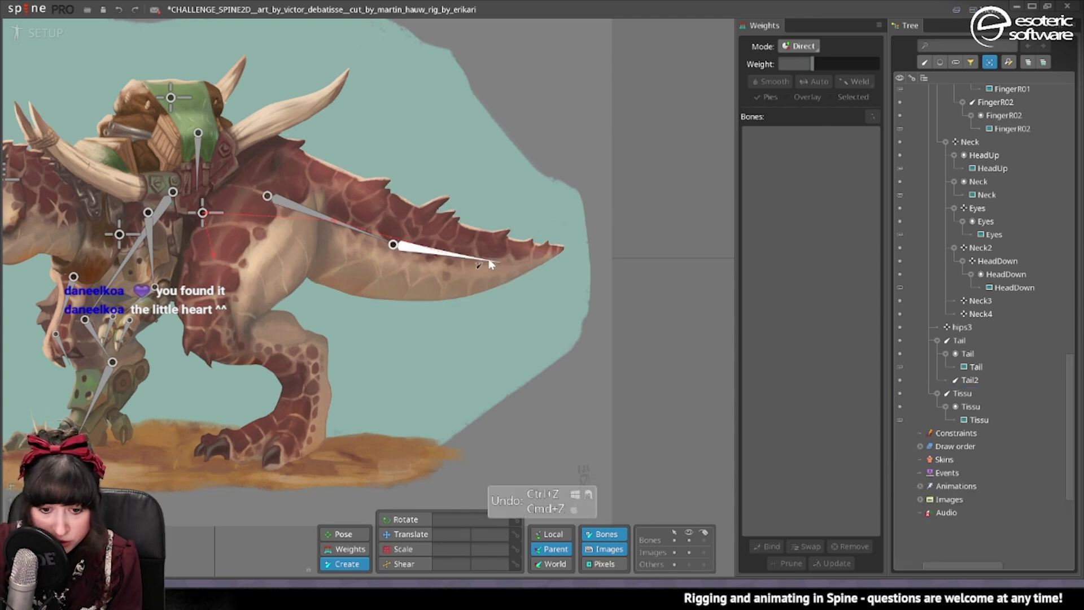
left_click(491, 261)
left_click_drag(496, 260, 563, 248)
left_click(345, 222)
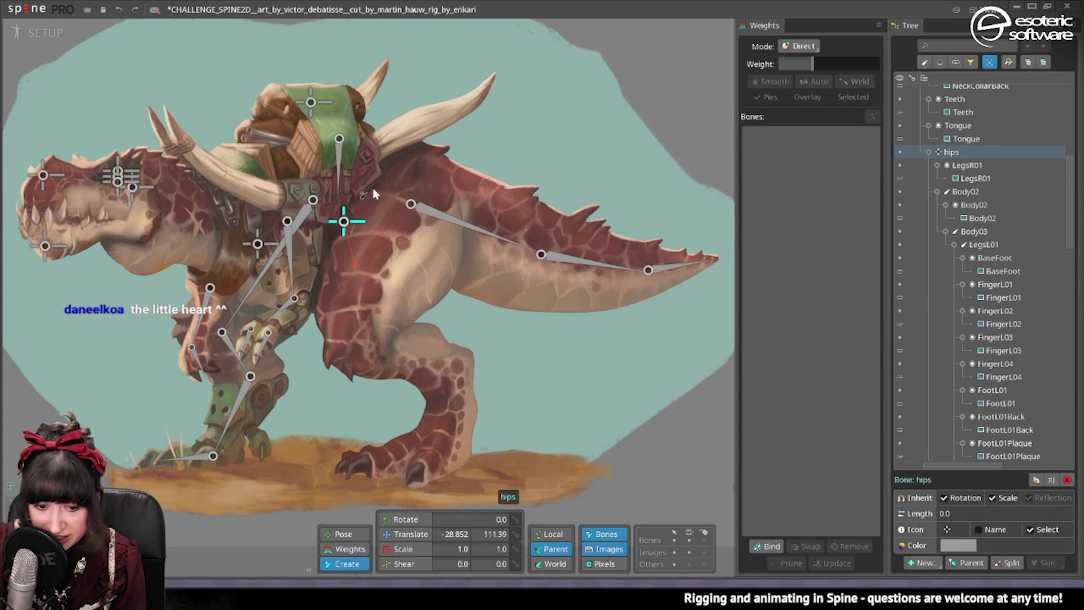
left_click_drag(370, 290, 419, 240)
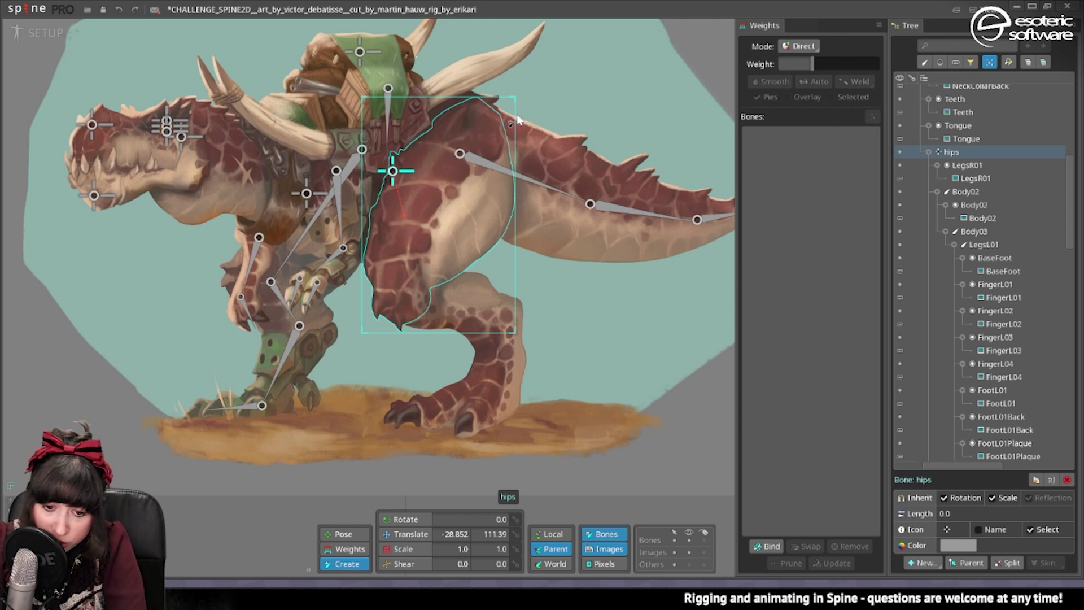
left_click_drag(456, 168, 388, 301)
left_click_drag(388, 309, 393, 308)
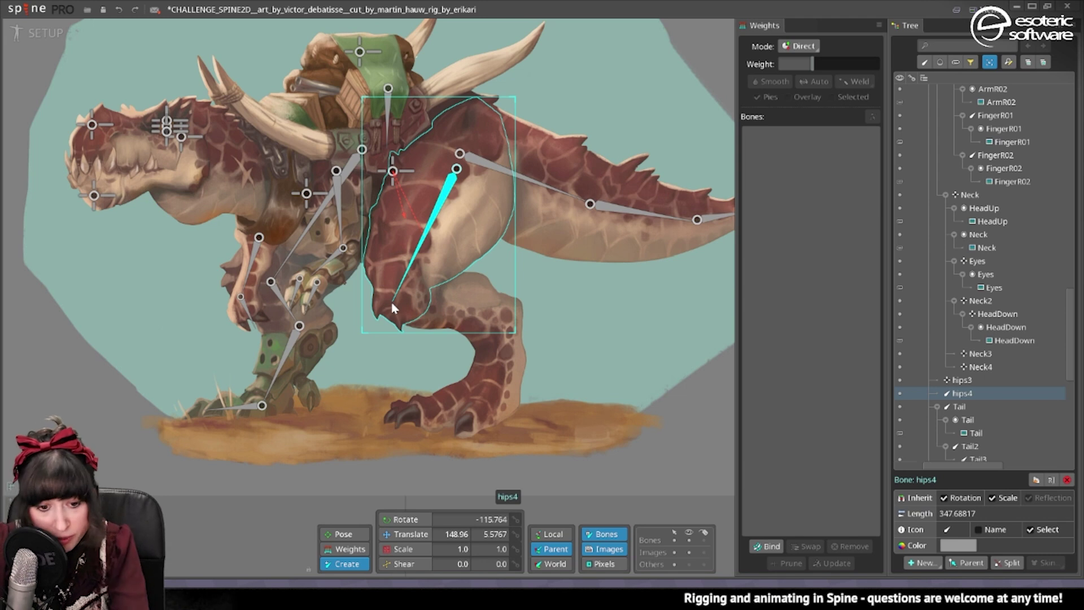
key("ctrl+z")
key("ctrl+z")
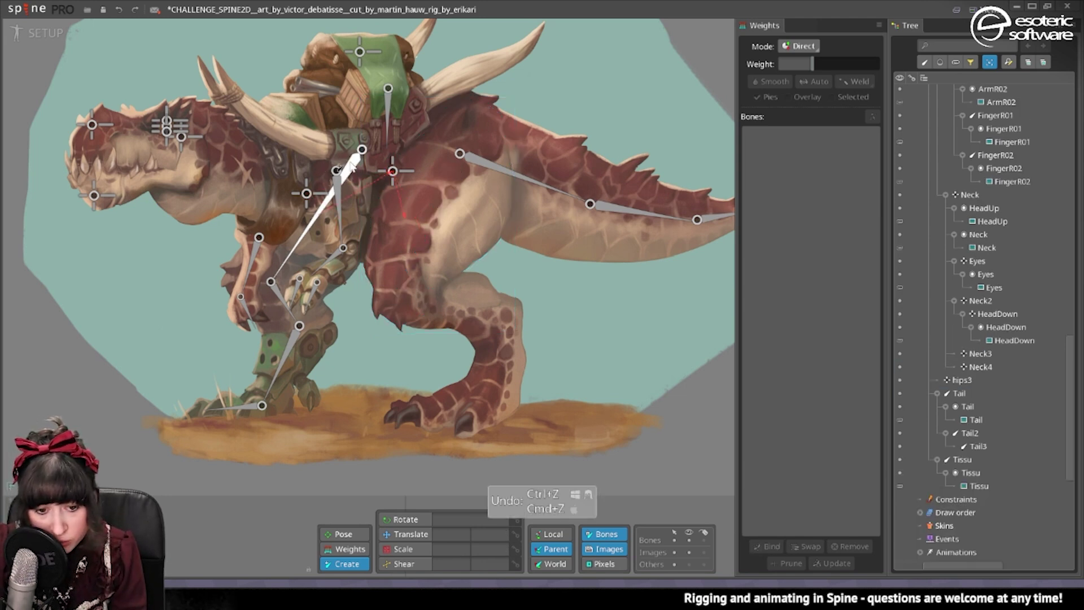
Step: Draw a hind-leg chain under hips with LegsR01 and FootR01 holding their images and FootR02 about 172.6 long down to the ankle
left_click(392, 171)
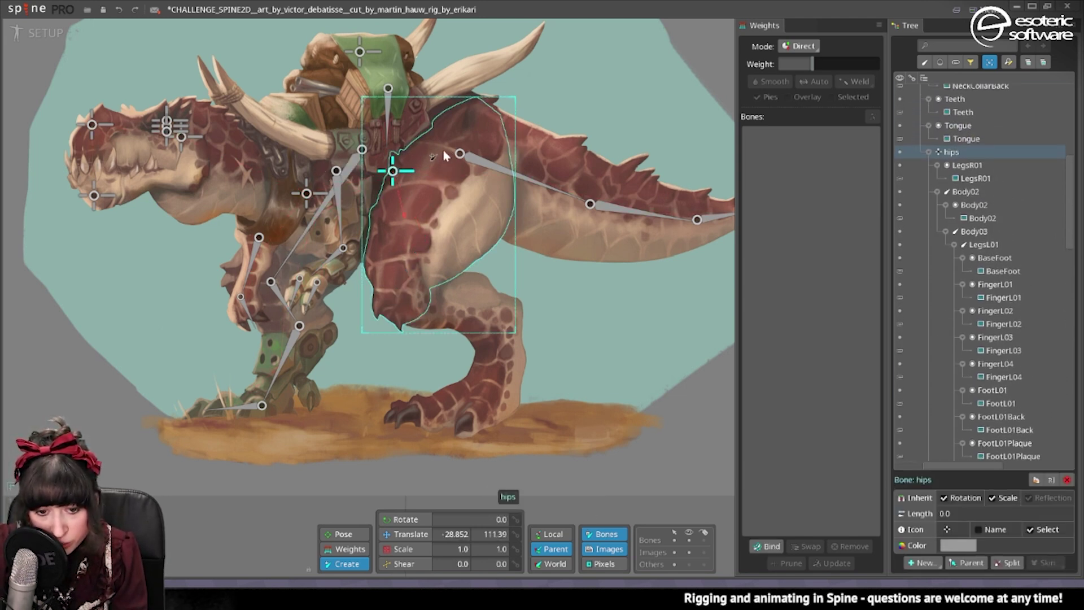
left_click_drag(460, 146, 486, 395)
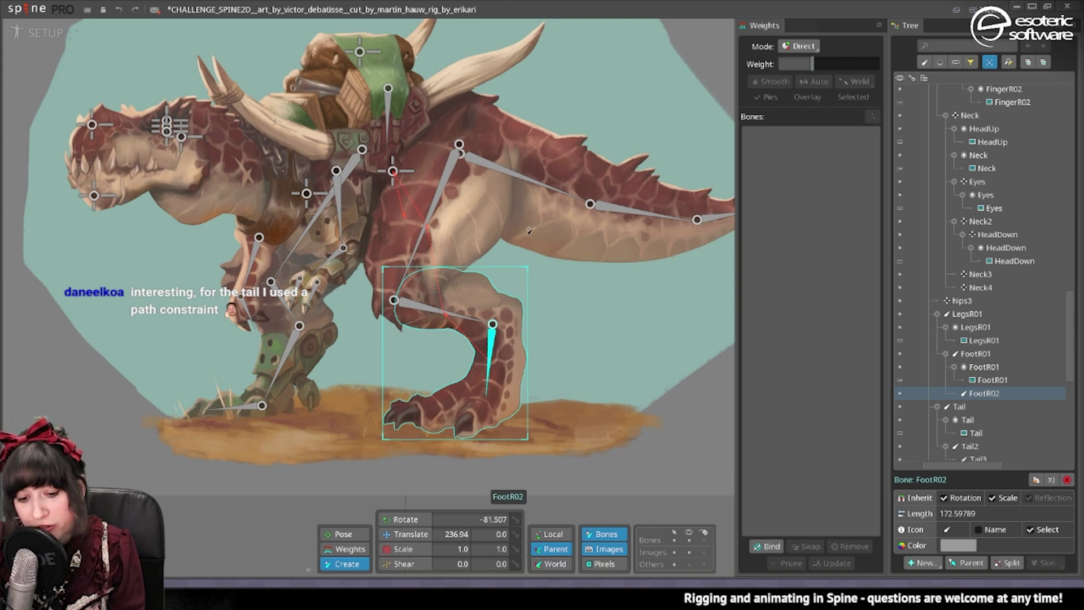
left_click_drag(529, 229, 395, 234)
left_click_drag(370, 165, 251, 178)
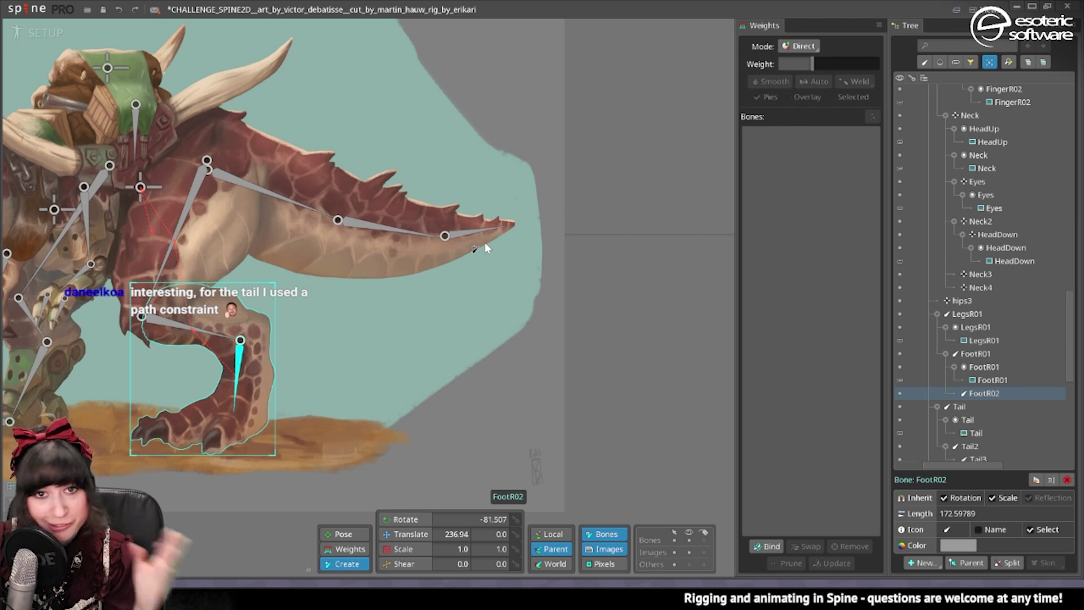
scroll(472, 239, "down", 2)
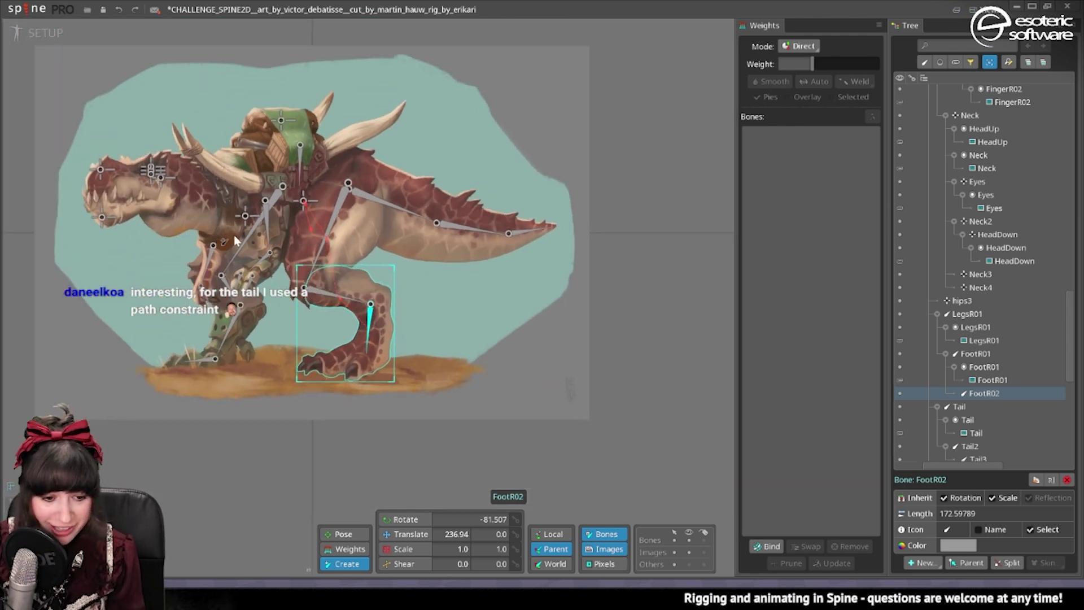
scroll(466, 233, "up", 1)
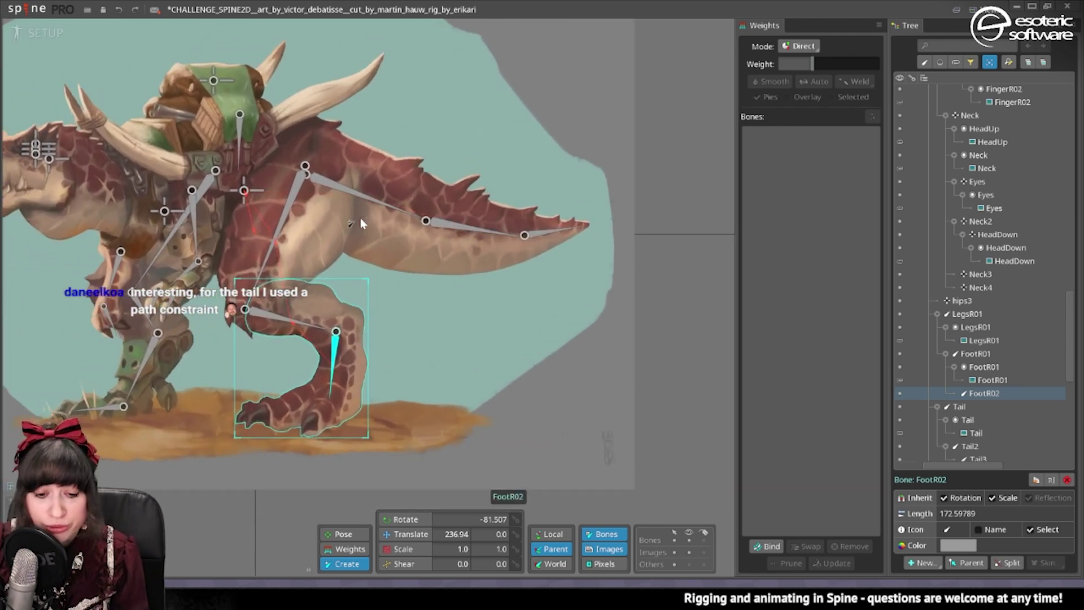
left_click_drag(360, 219, 425, 189)
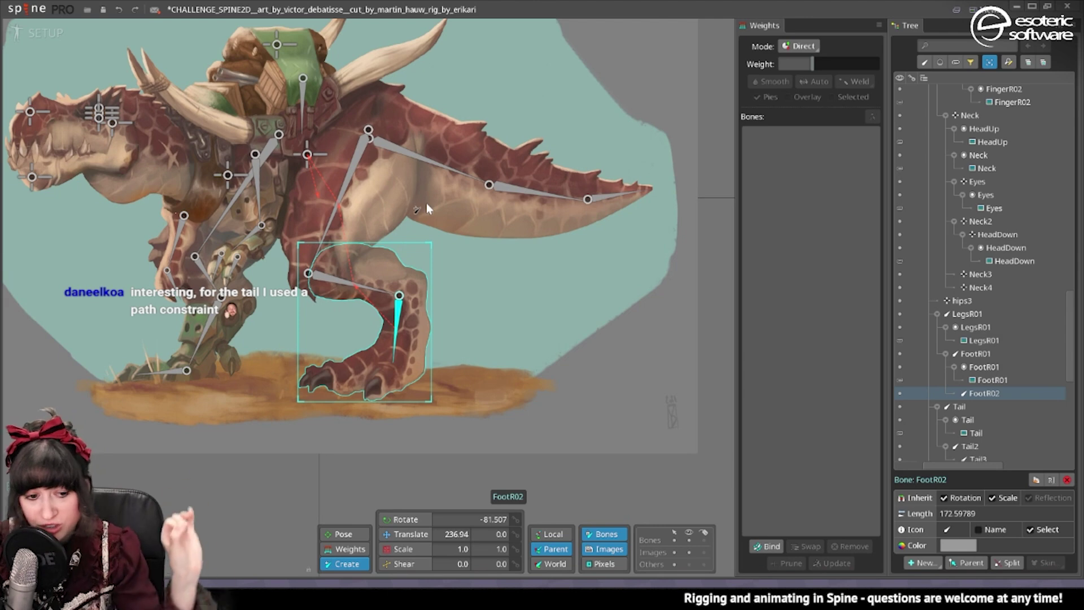
scroll(354, 264, "up", 1)
scroll(354, 264, "up", 2)
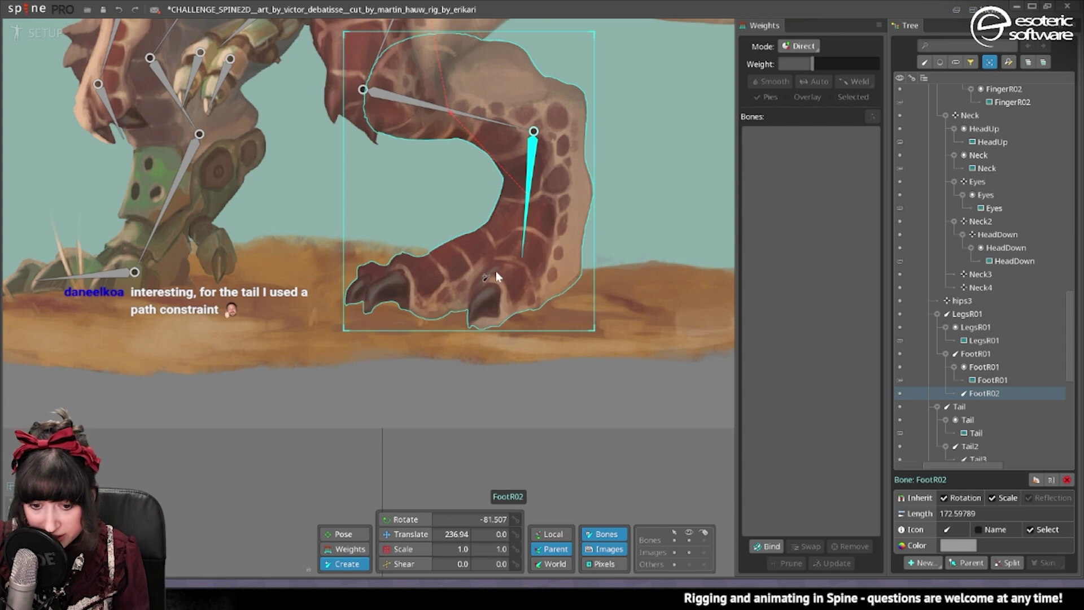
left_click_drag(519, 272, 362, 289)
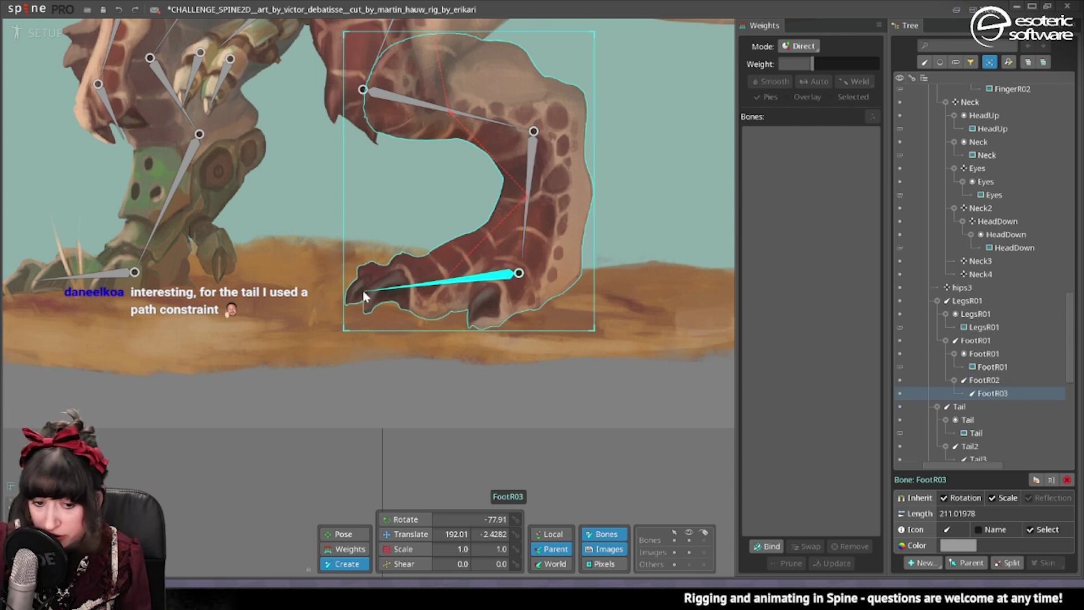
left_click(520, 230)
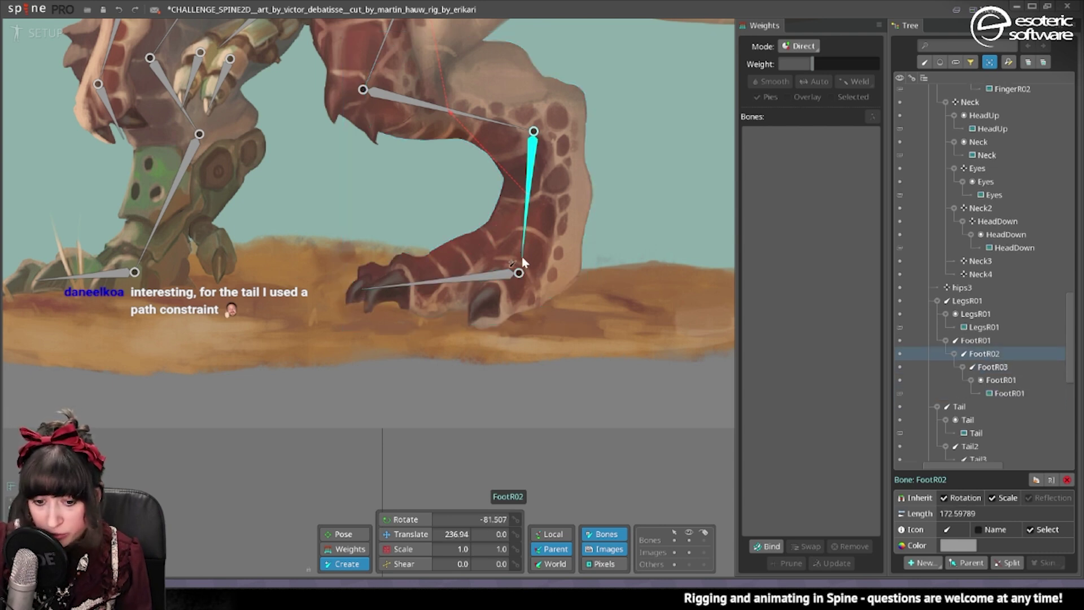
left_click(411, 533)
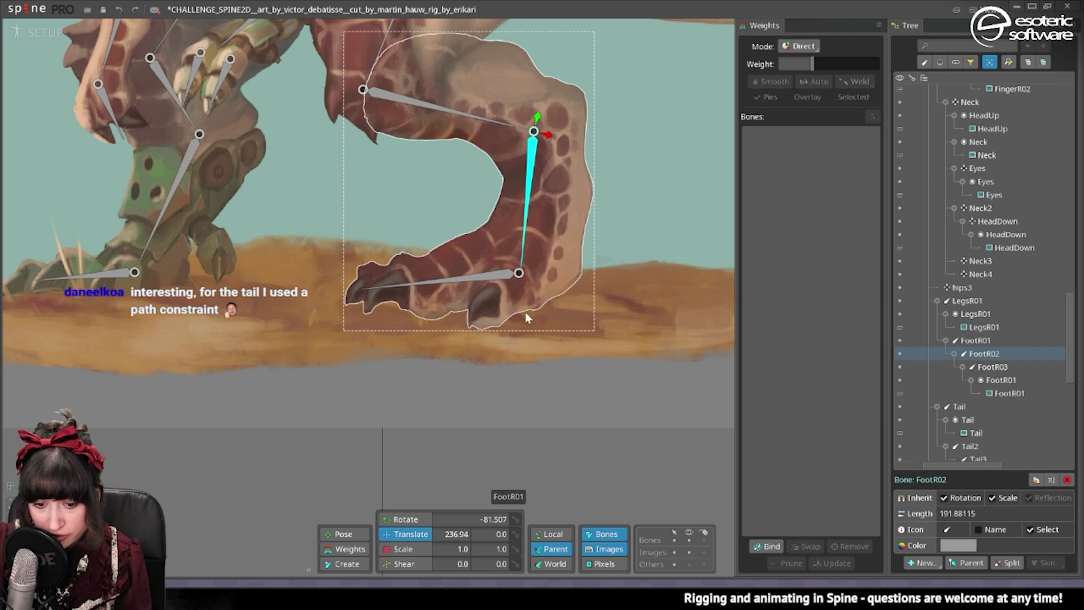
scroll(468, 157, "down", 3)
left_click(409, 284)
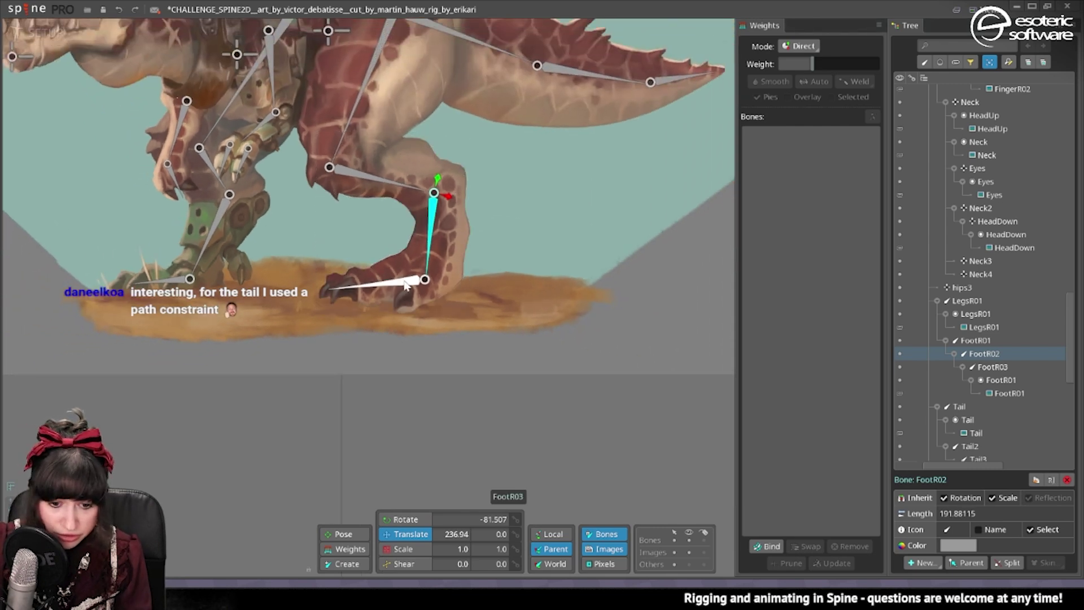
key("Delete")
key("ctrl+z")
scroll(422, 237, "up", 3)
left_click(434, 243)
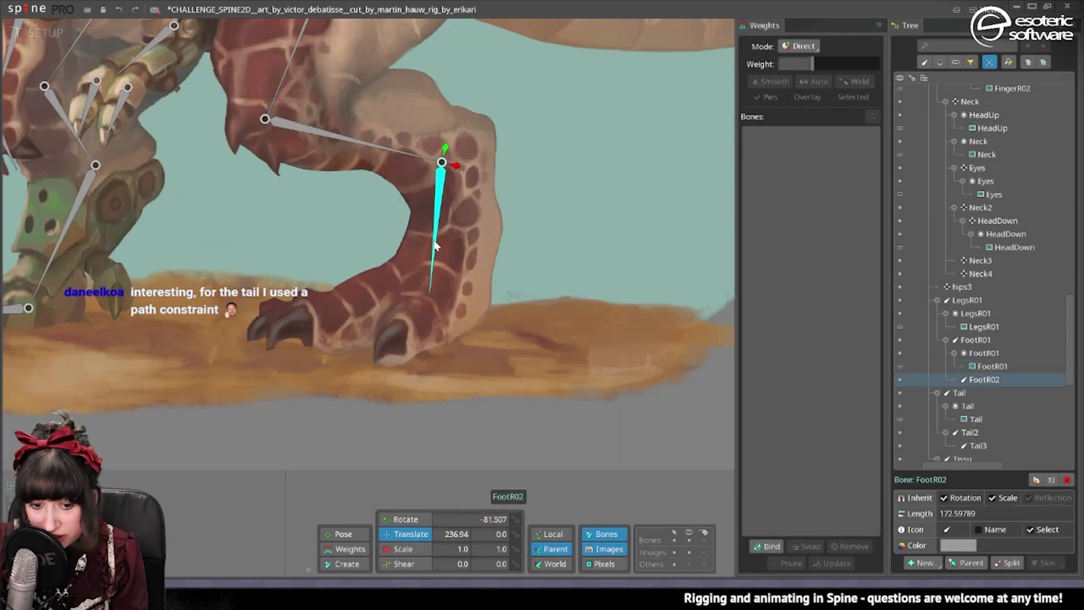
Step: Lengthen FootR02 to about 189.6 and rotate it to about -83.5 so it ends at the ankle
left_click_drag(430, 307, 430, 306)
left_click(406, 519)
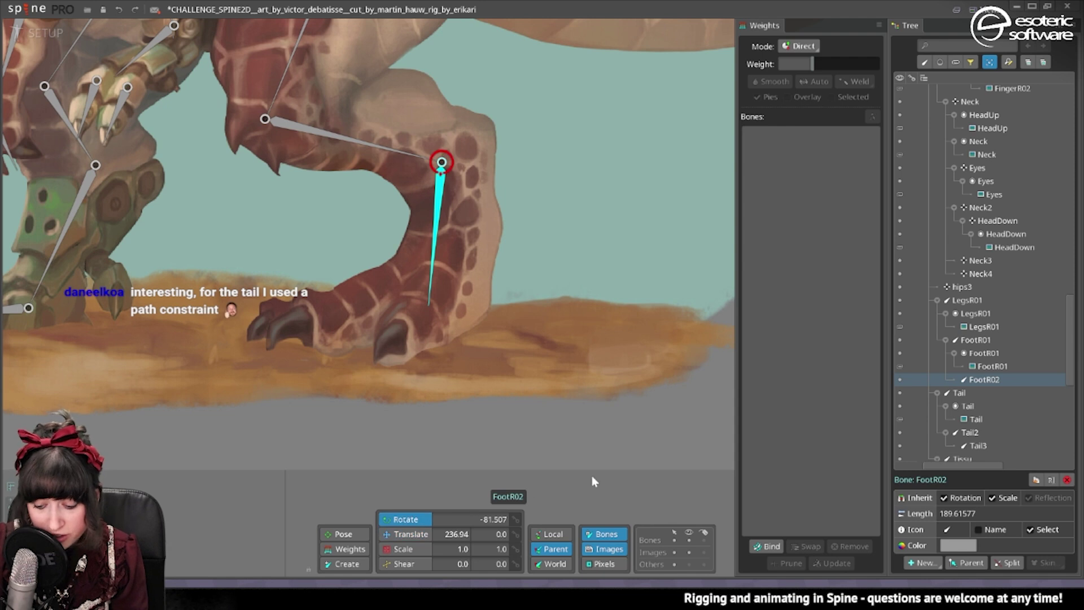
key("Left")
key("Right")
key("shift+Left")
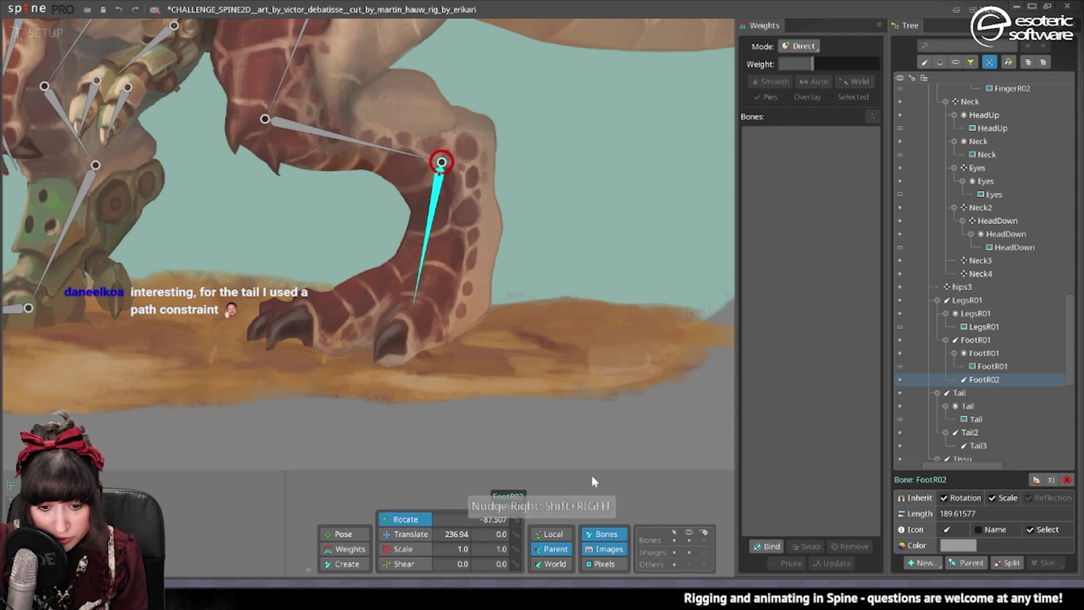
key("shift+Right")
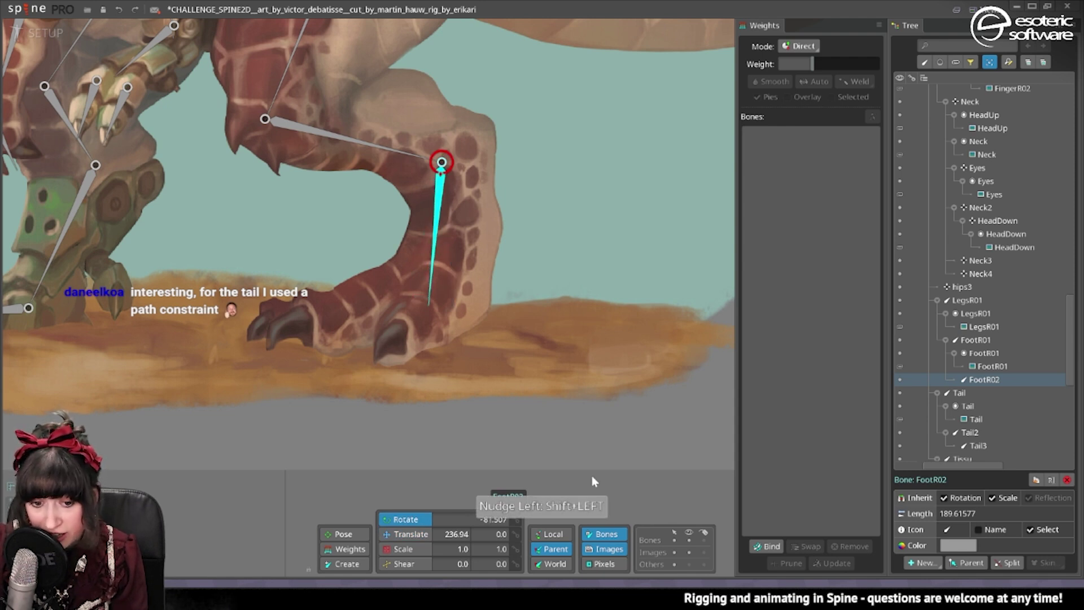
Step: Add a child bone at the tip of FootR02 and set its length to 100
left_click(923, 563)
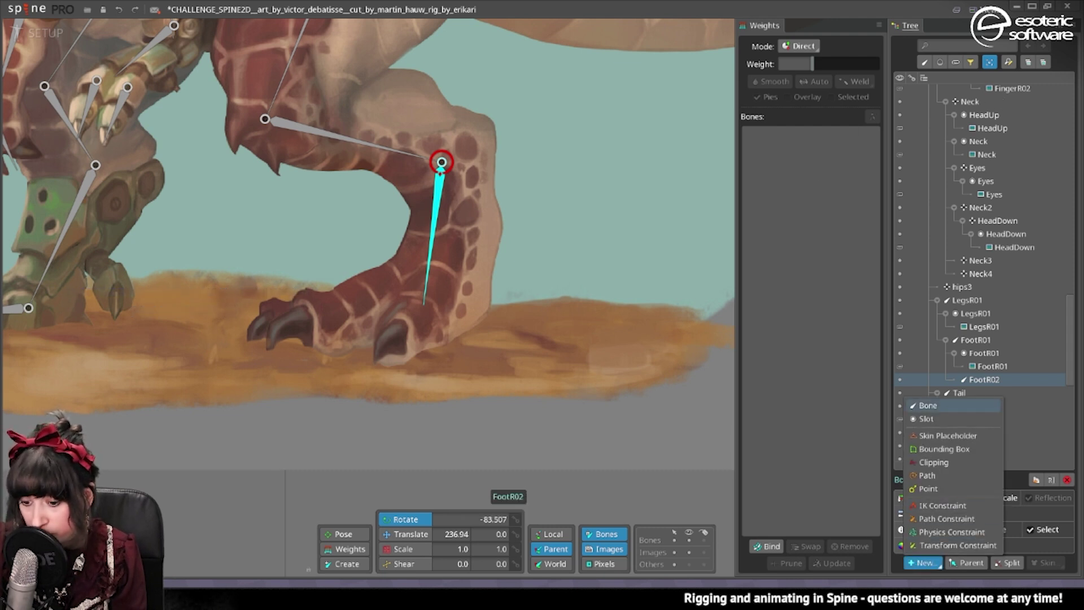
left_click(927, 405)
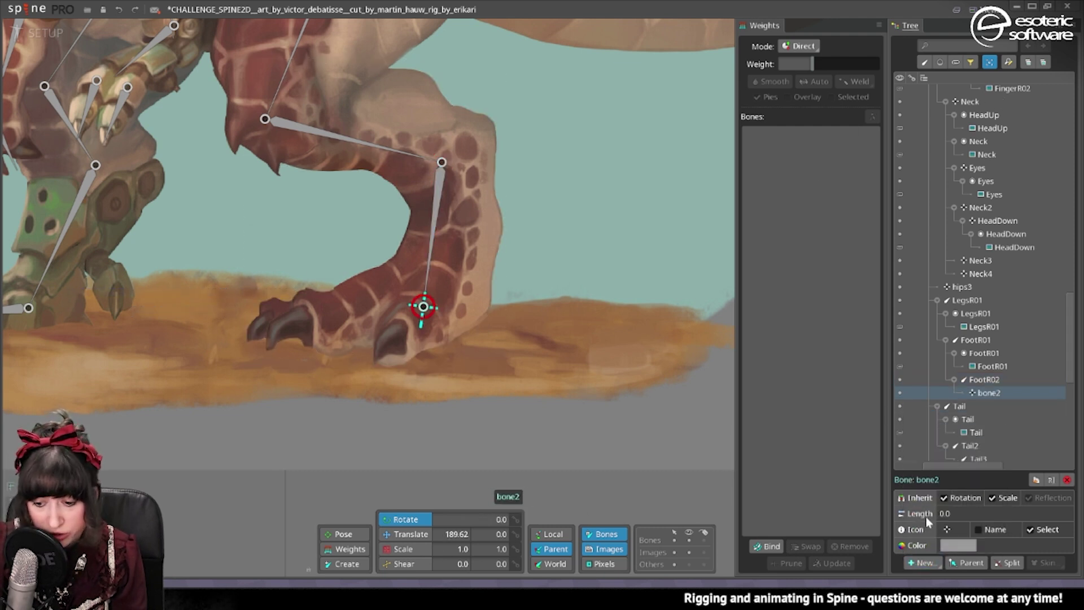
left_click(973, 510)
type("100")
key("Return")
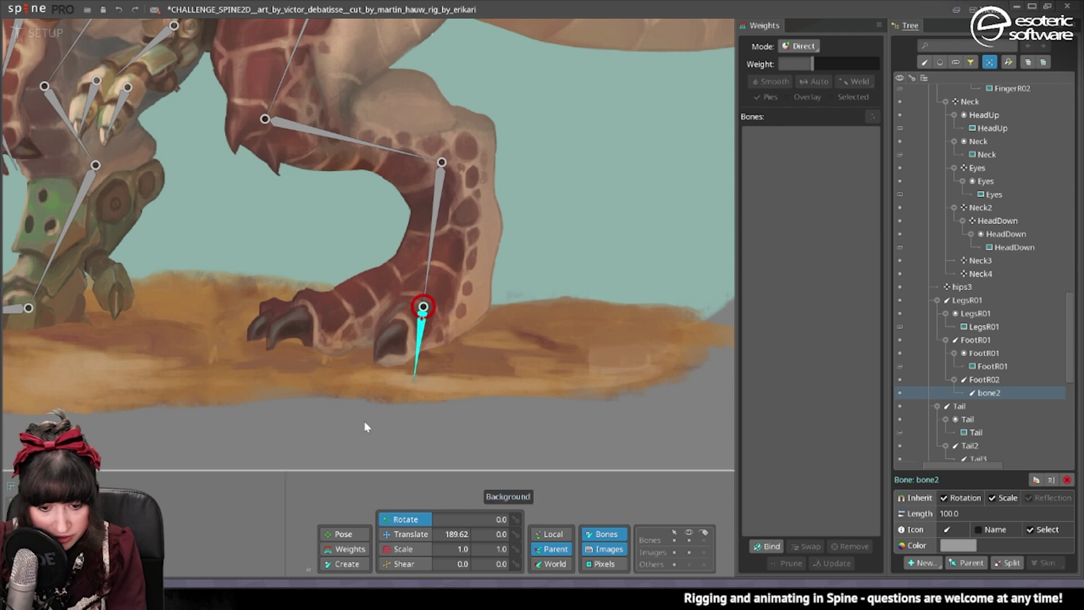
Step: Rotate the new foot bone to about -70 so it points along the foot toward the toes
key("Right")
key("Right")
key("Right")
key("Right")
key("Right")
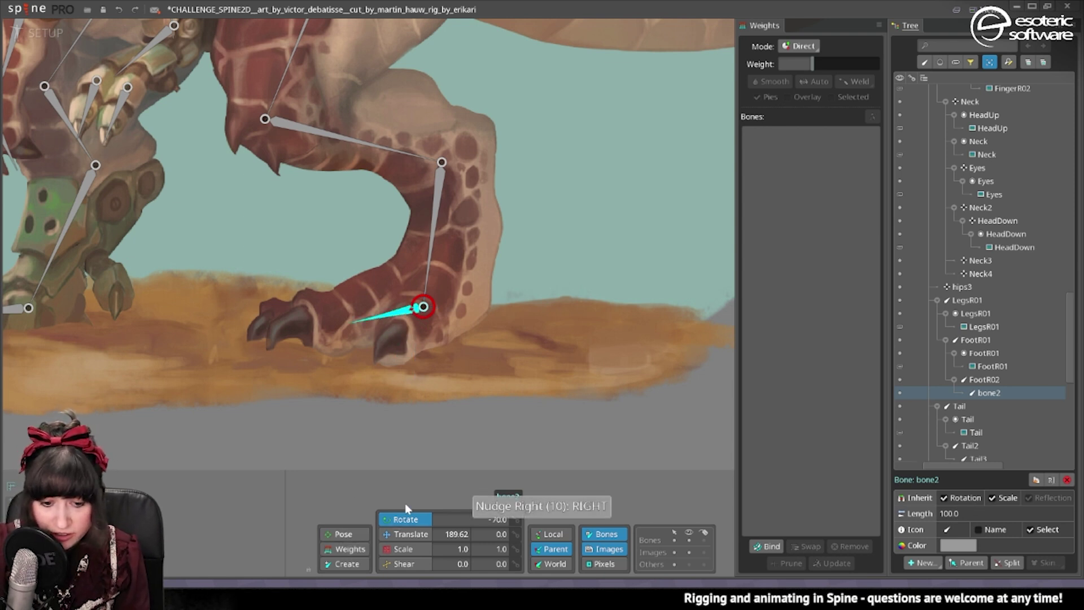
key("Left")
key("Left")
key("Right")
key("Right")
key("Left")
key("Left")
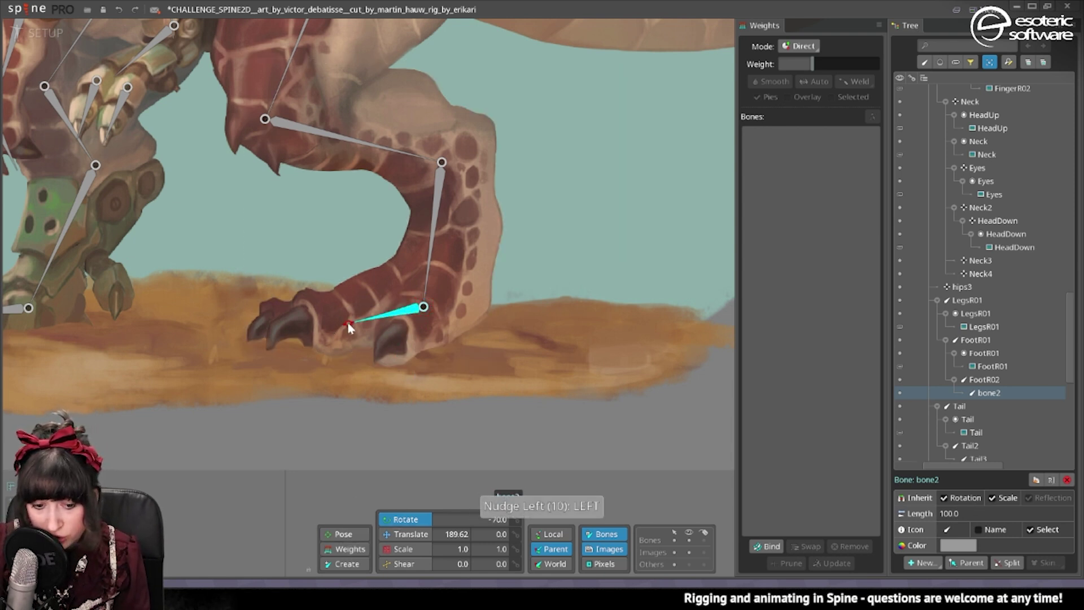
Step: Extend the foot bone toward the claws to a length of about 149.2 with a rotation of about -73.4
left_click_drag(348, 322, 278, 338)
scroll(273, 322, "down", 3)
scroll(269, 324, "up", 1)
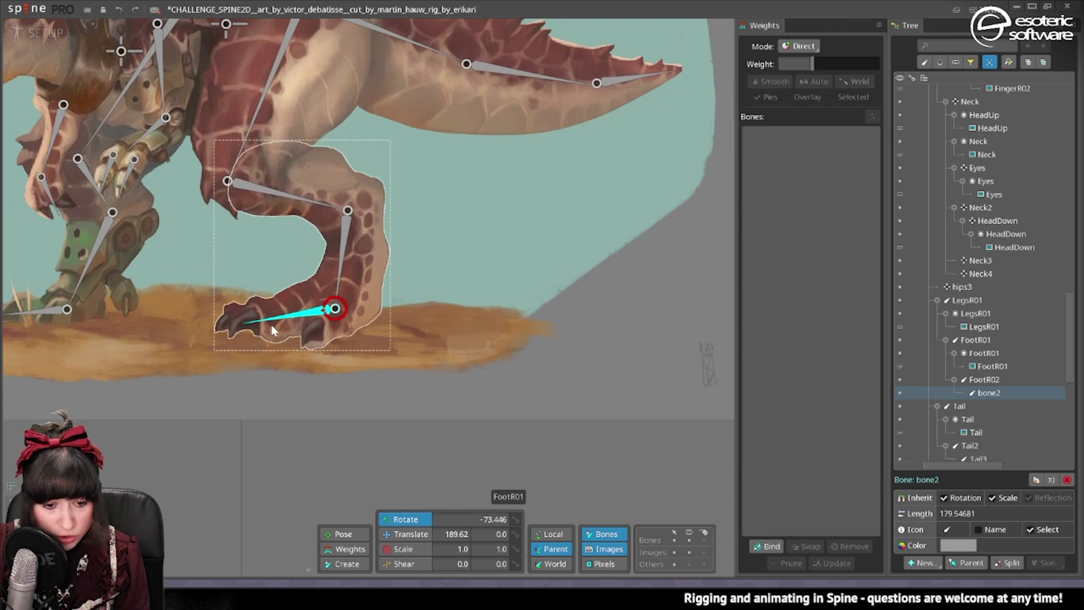
left_click_drag(244, 322, 262, 321)
Step: Examine the bone placement in the hind foot and compare it with the mechanical front leg and foot
scroll(219, 324, "down", 1)
scroll(219, 323, "down", 1)
scroll(254, 294, "up", 1)
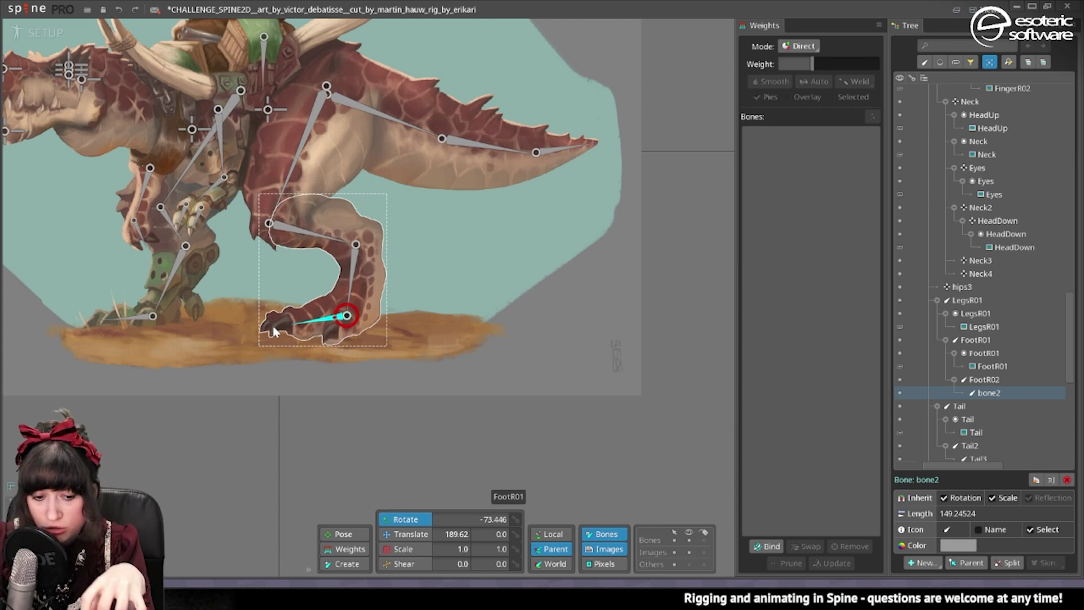
scroll(273, 328, "up", 5)
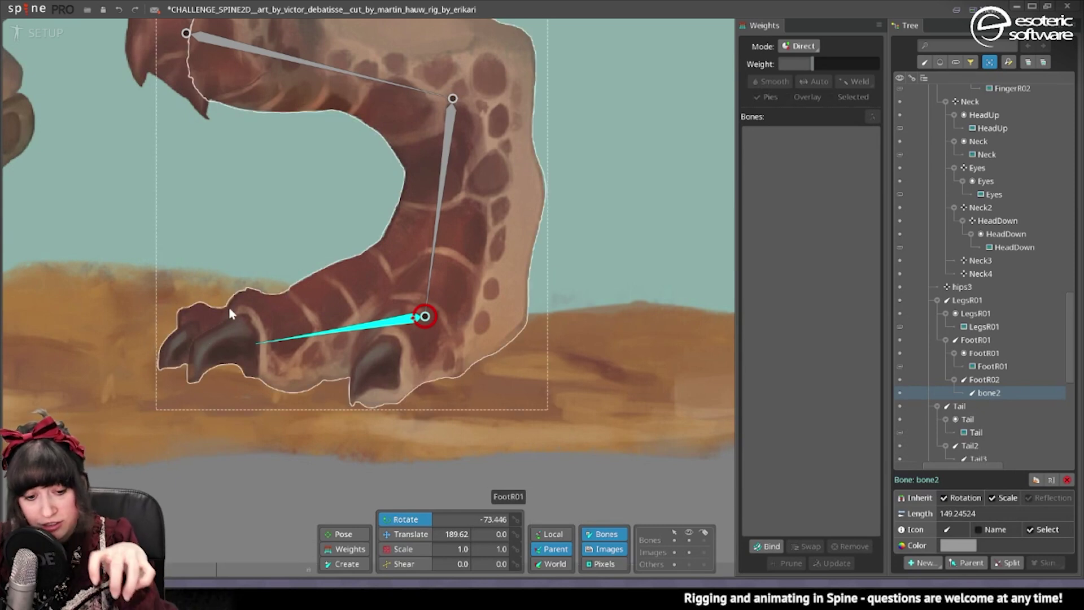
left_click_drag(290, 306, 232, 319)
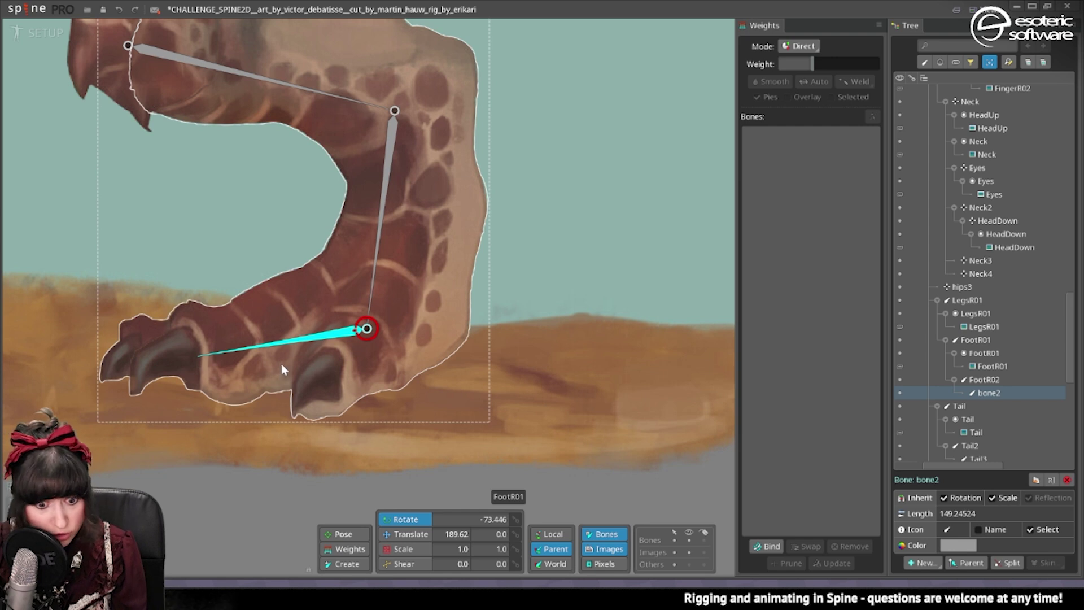
scroll(283, 363, "down", 3)
scroll(265, 370, "up", 1)
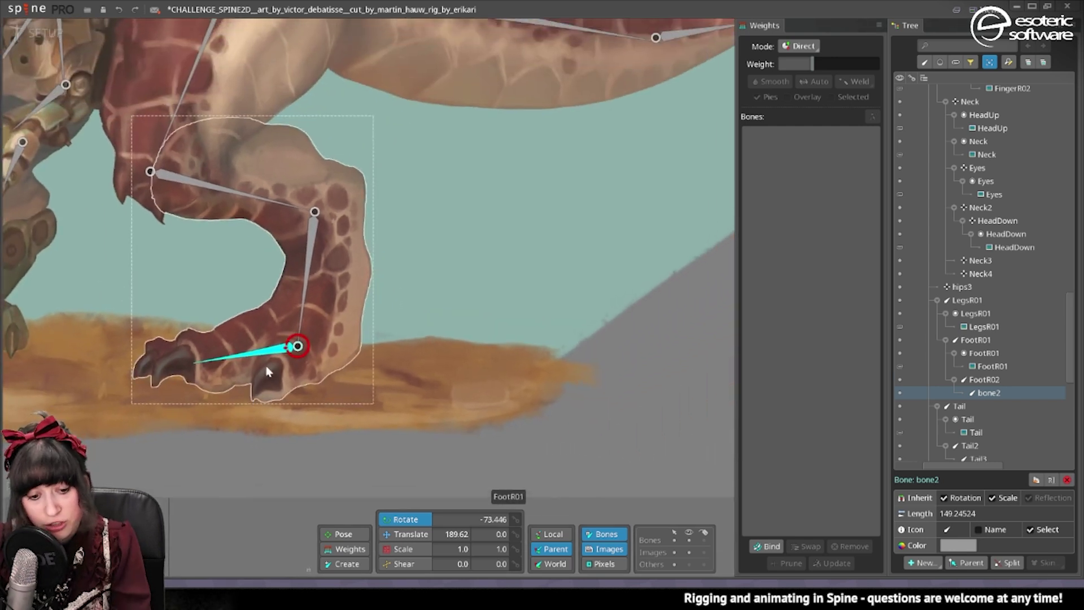
left_click_drag(198, 377, 444, 344)
scroll(136, 316, "up", 2)
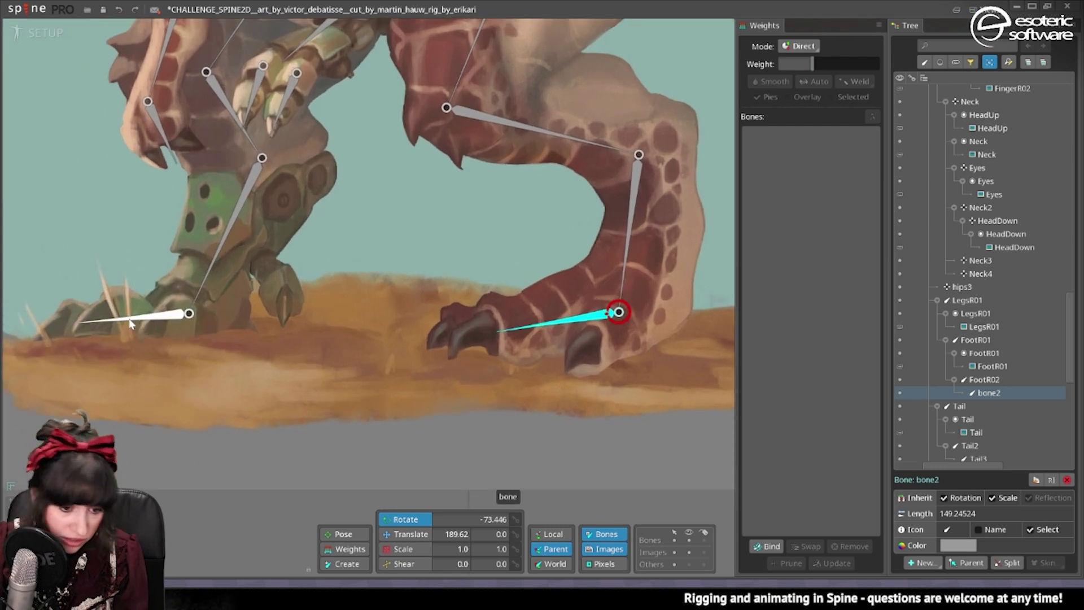
left_click_drag(136, 316, 198, 304)
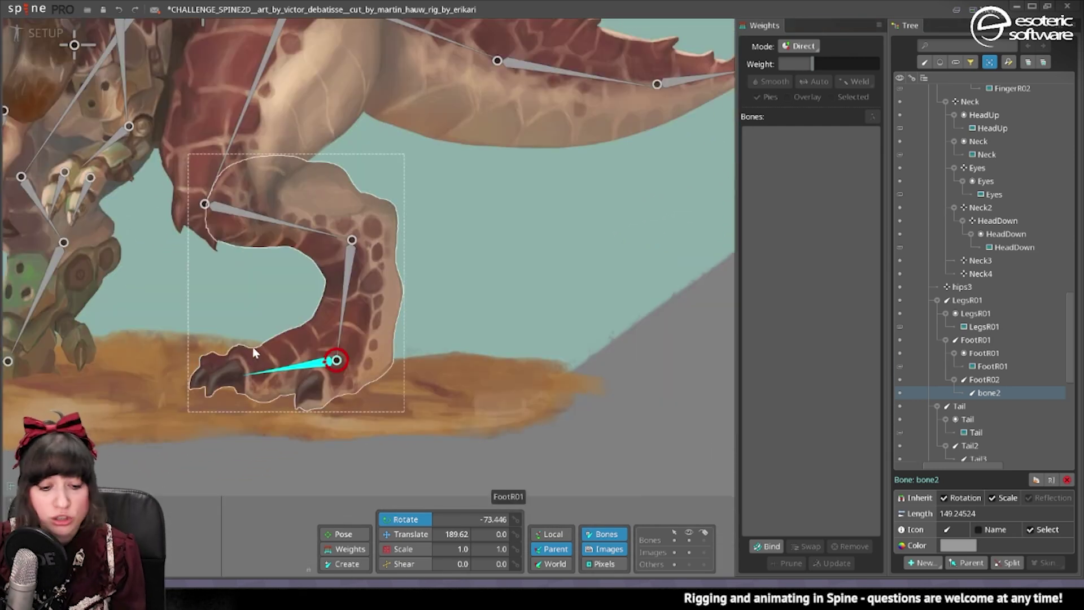
scroll(254, 353, "down", 2)
mouse_move(254, 353)
left_mouse_down()
mouse_move(308, 312)
mouse_move(119, 461)
mouse_move(250, 353)
left_mouse_up()
scroll(250, 354, "up", 3)
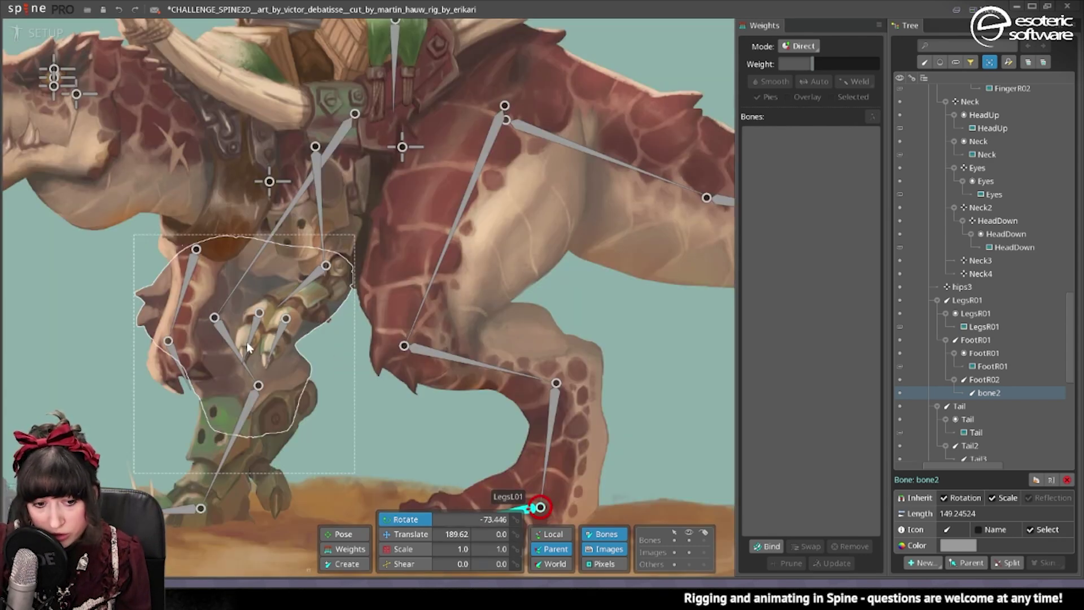
scroll(246, 341, "down", 2)
Step: Save the project and select the Tail image on the dinosaur
left_click(464, 195)
scroll(439, 223, "down", 3)
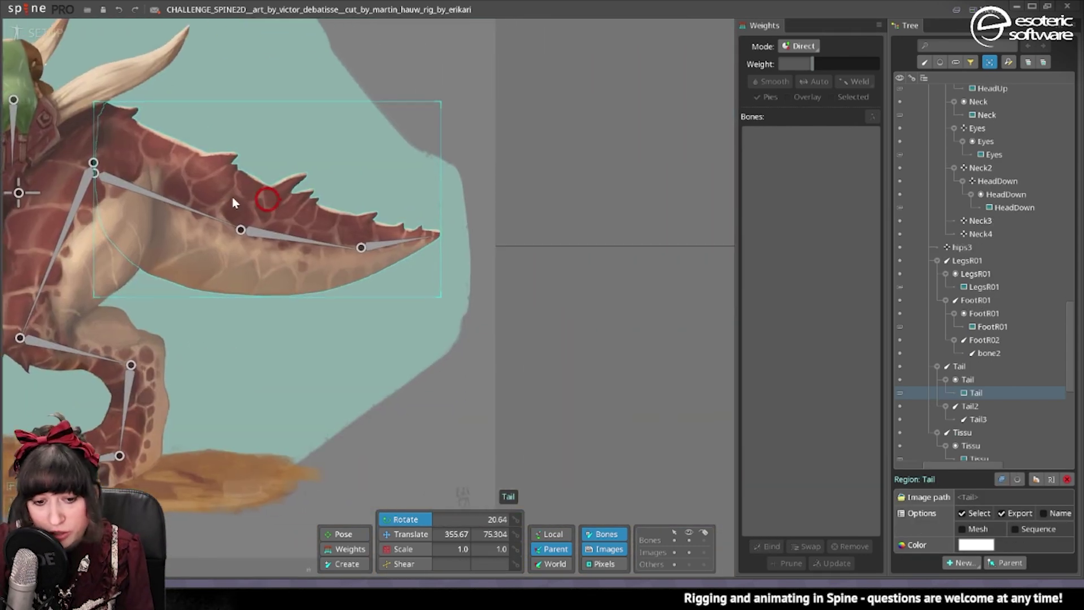
scroll(421, 178, "up", 2)
scroll(421, 178, "down", 1)
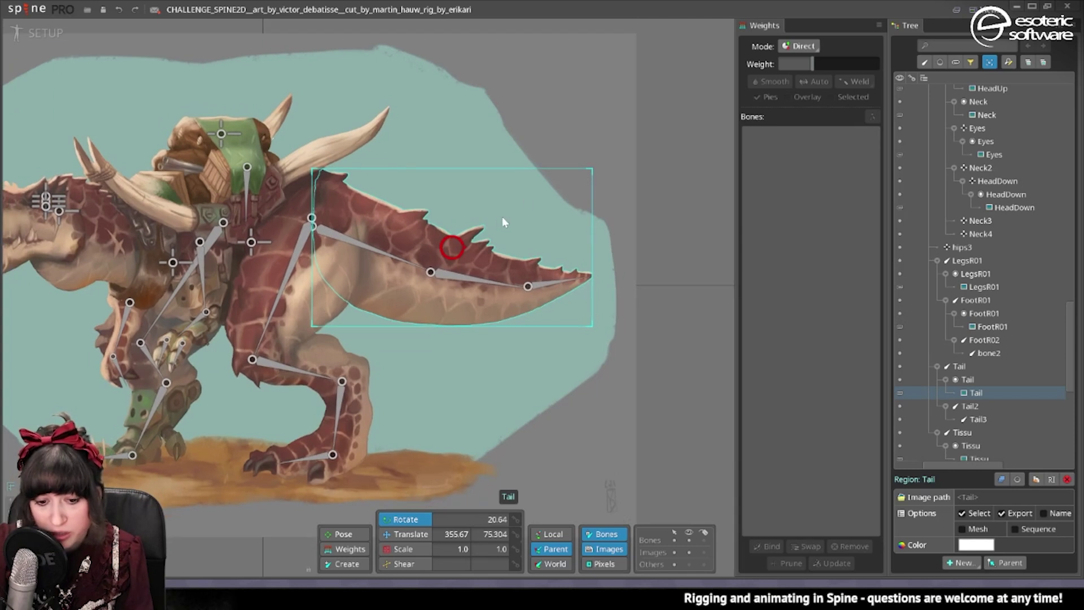
left_click_drag(501, 217, 561, 162)
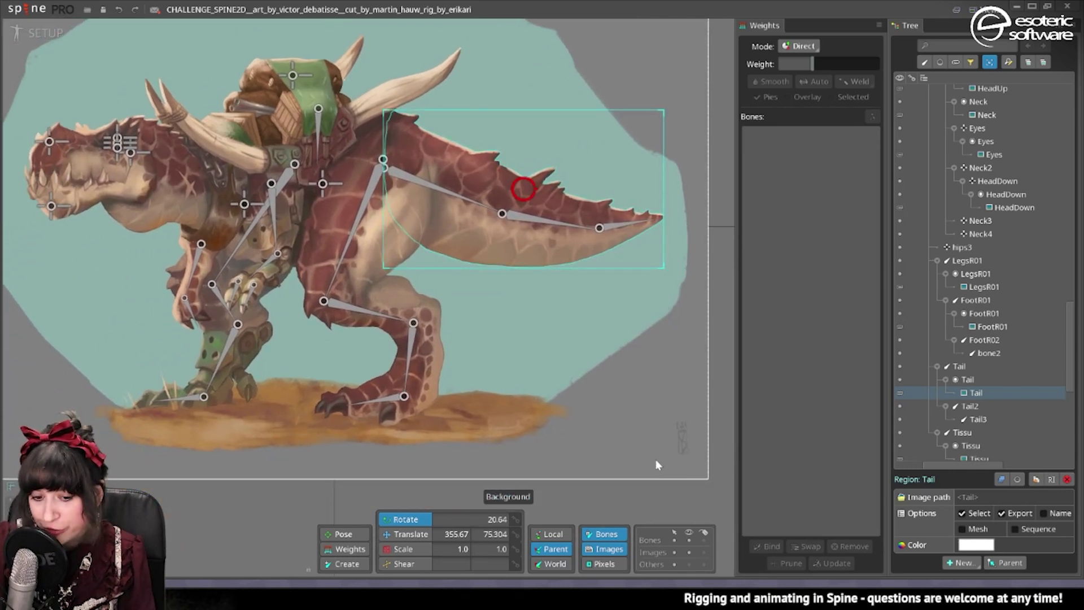
left_click_drag(421, 361, 371, 391)
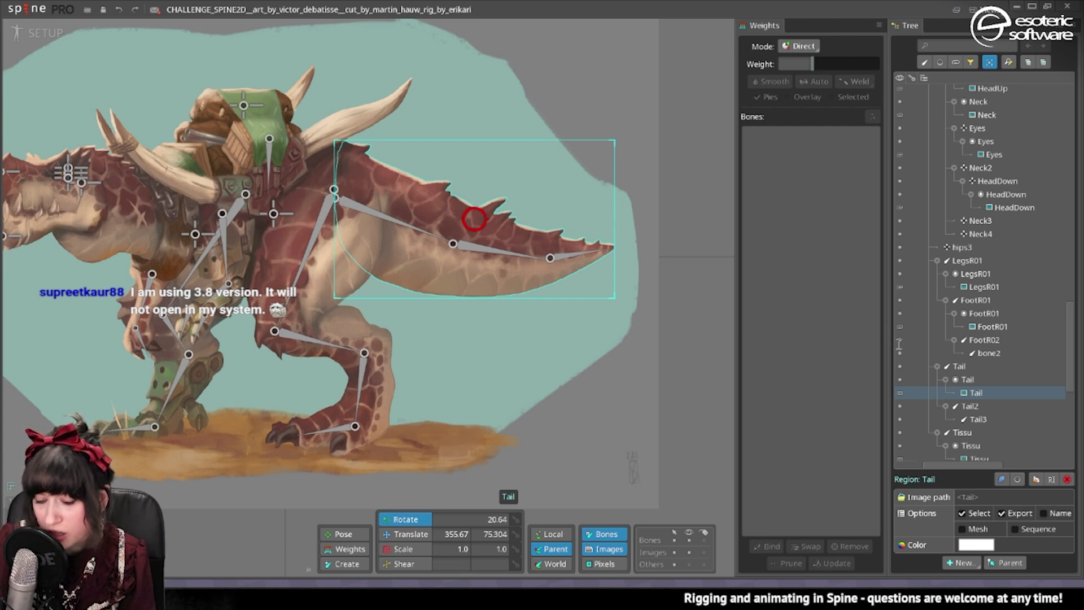
Step: Set up a JSON data export of the project with the format version set to 3.8
left_click(26, 9)
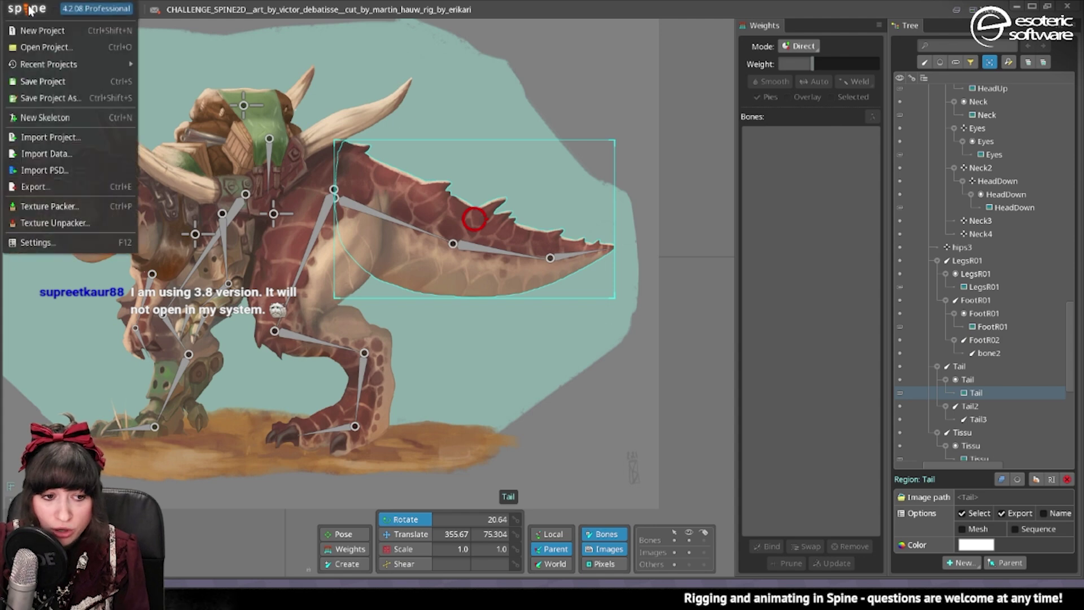
left_click(59, 164)
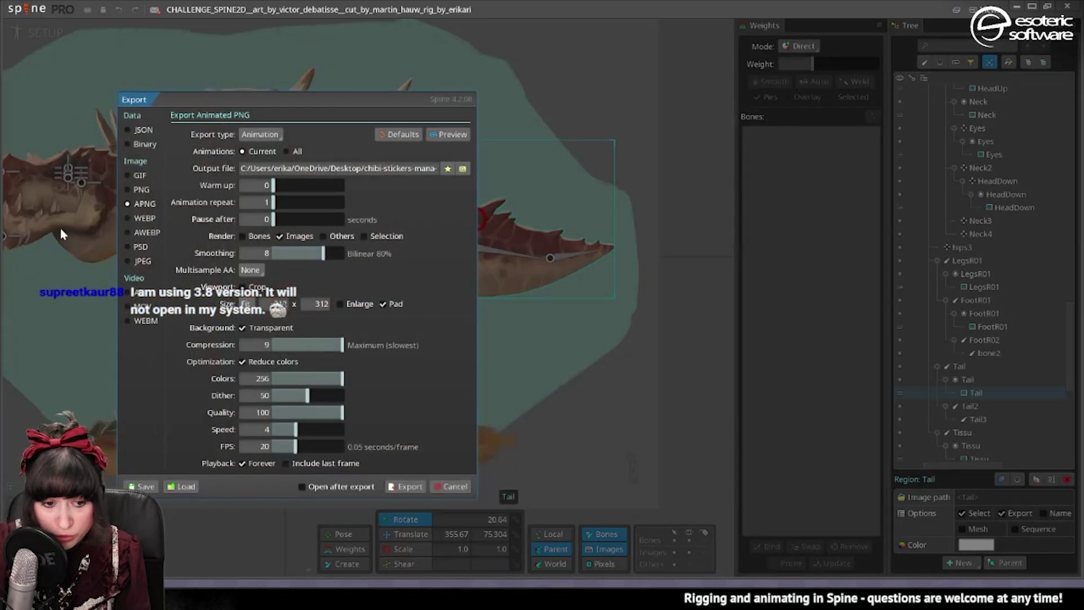
left_click(138, 130)
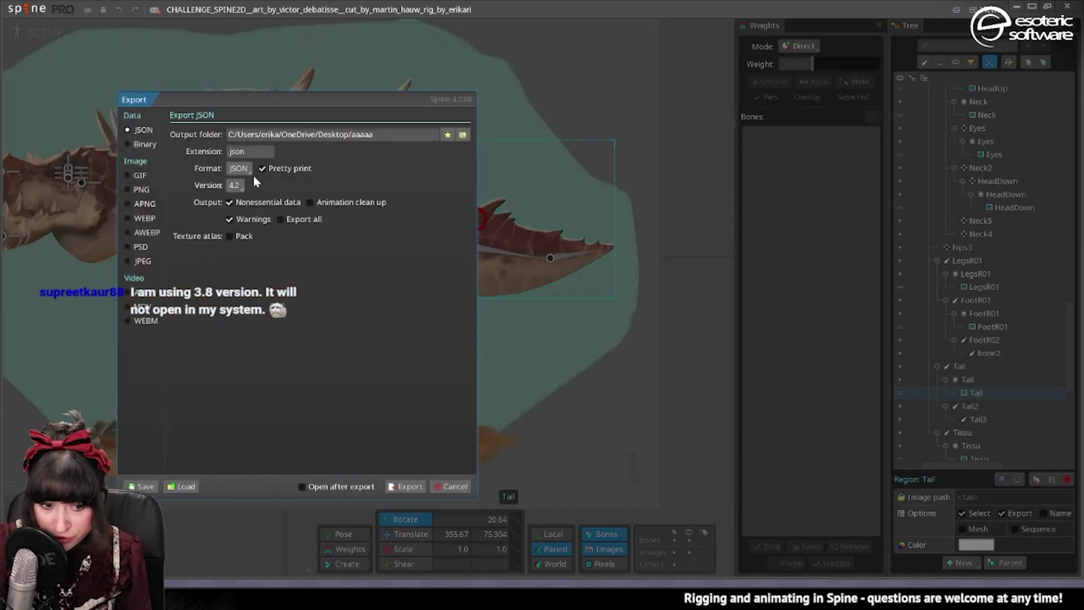
left_click(234, 185)
left_click(236, 242)
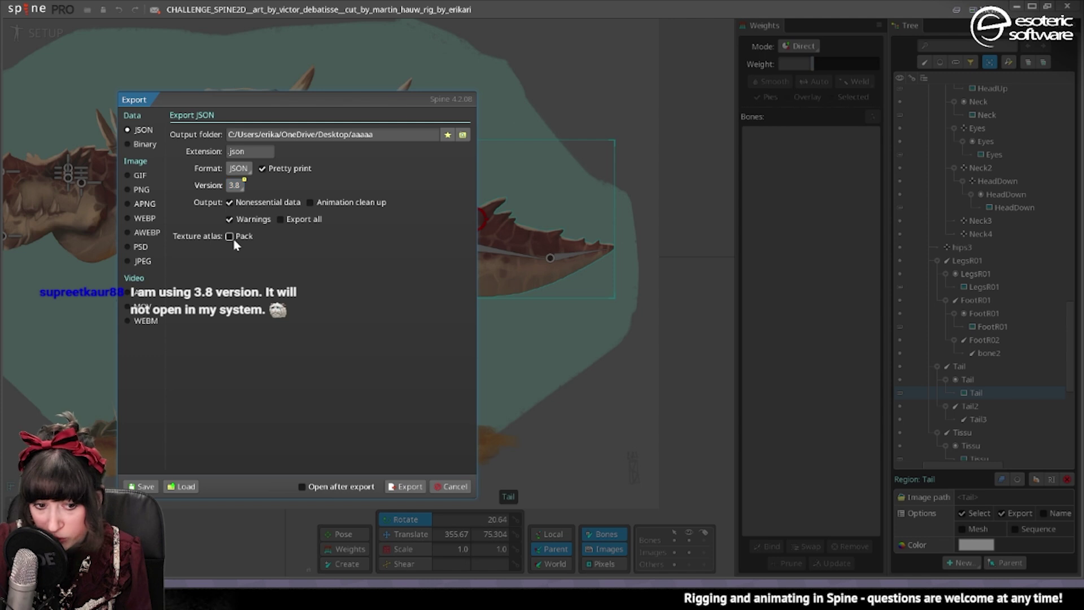
Step: Remove the aaaaa subfolder from the export's output path and export the version 3.8 JSON data
left_click_drag(346, 98, 536, 70)
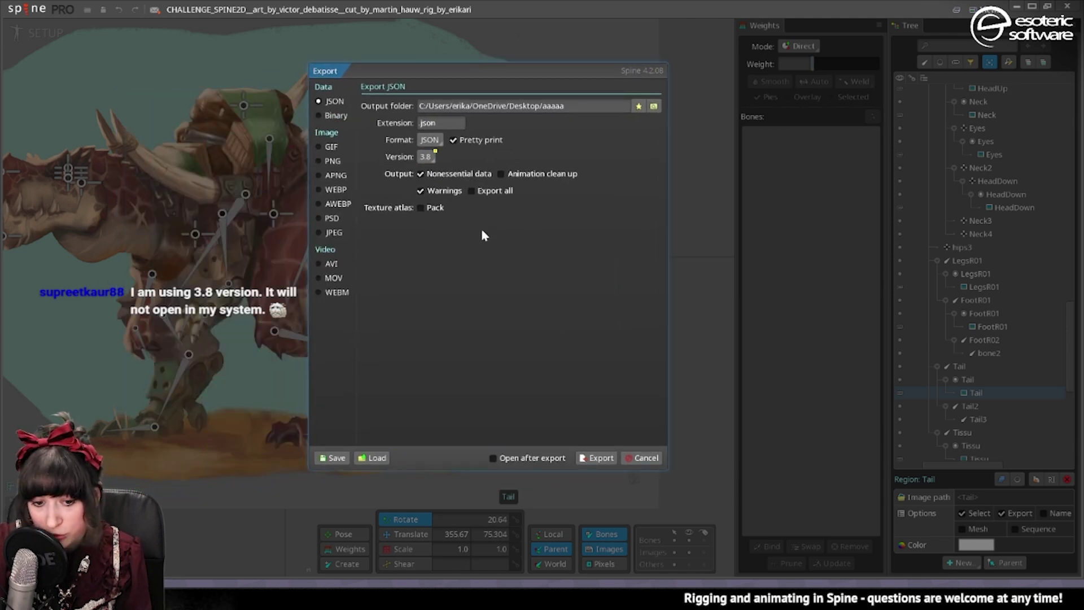
left_click_drag(441, 72, 310, 62)
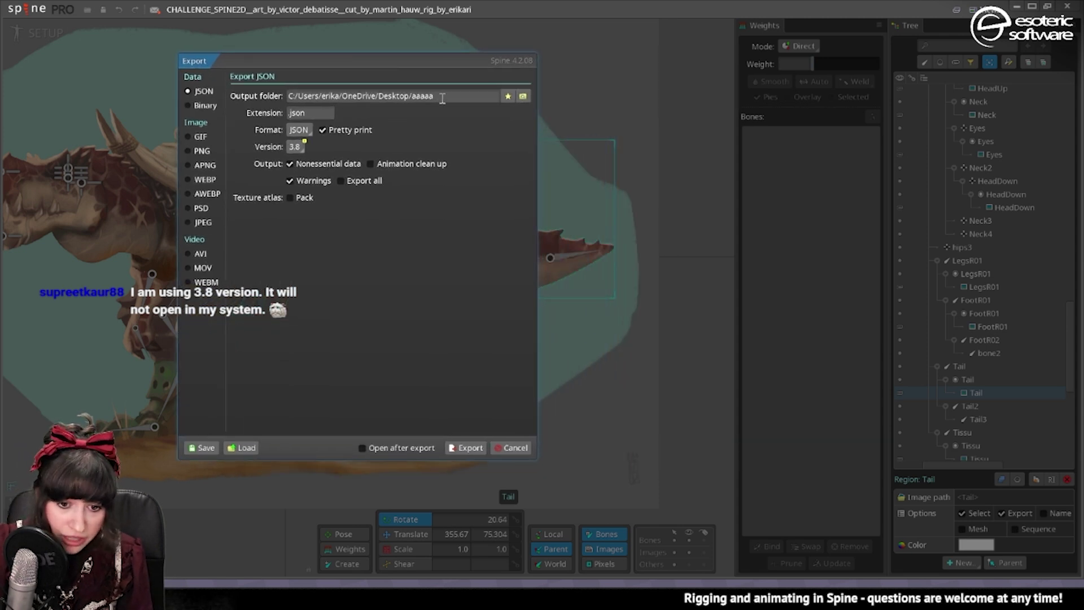
double_click(418, 97)
key("BackSpace")
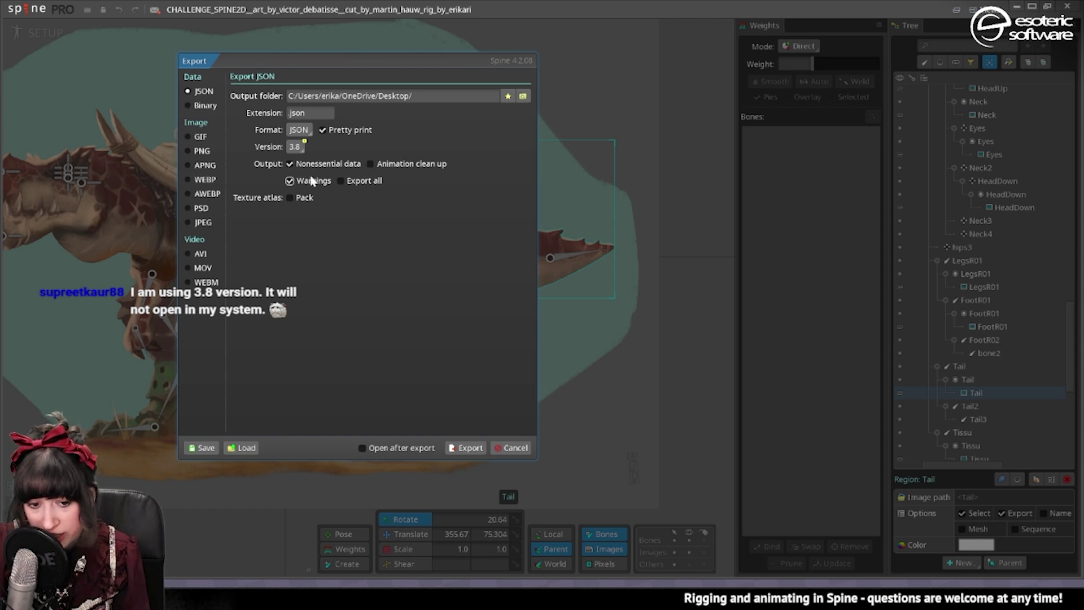
left_click(466, 448)
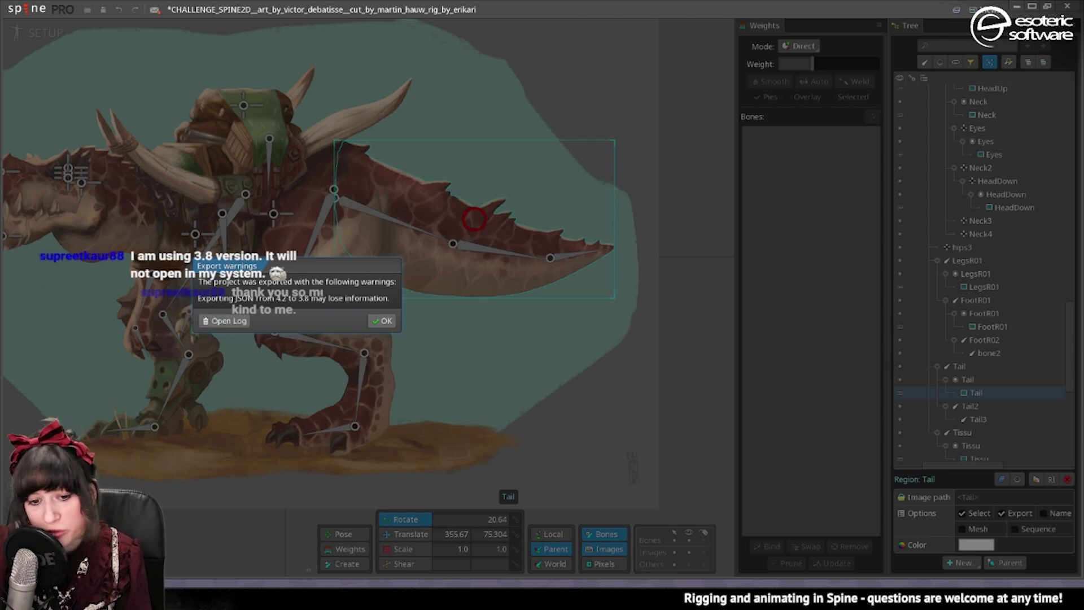
left_click(377, 318)
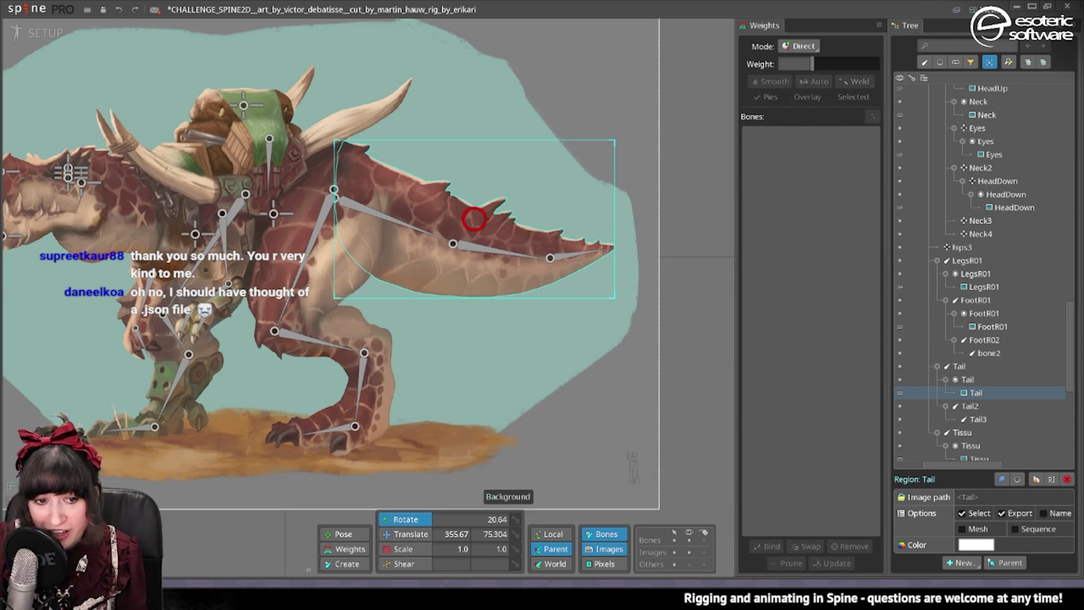
Step: Save the project and try importing the 3.8-compatible JSON file as a new project with a new skeleton
left_click_drag(324, 30, 358, 54)
key("ctrl+s")
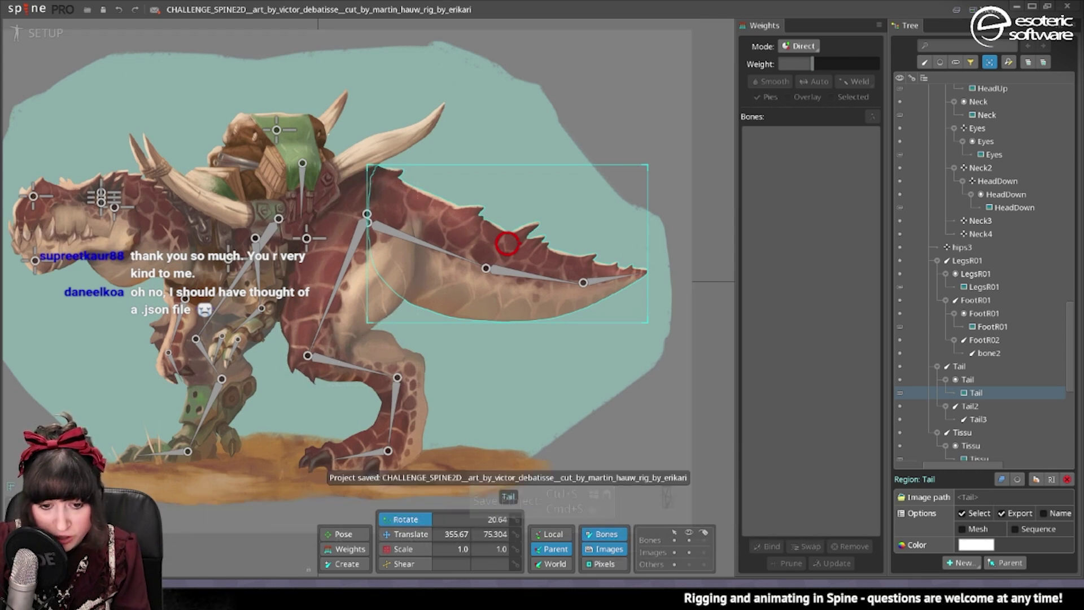
key("ctrl+i")
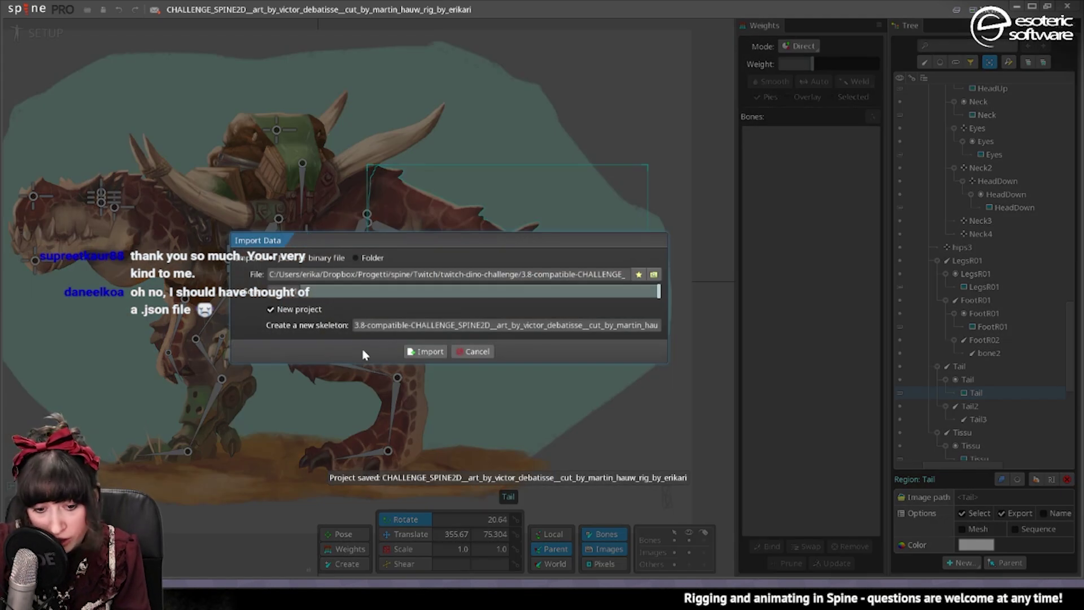
left_click(426, 352)
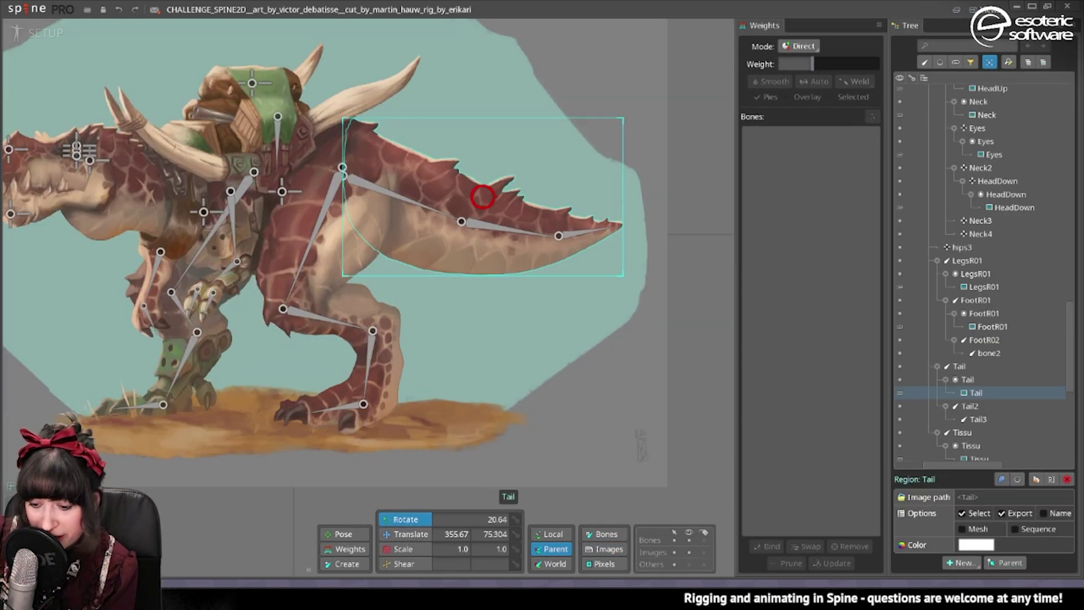
Step: Convert the Tail image into a mesh and open it for mesh editing
left_click(965, 530)
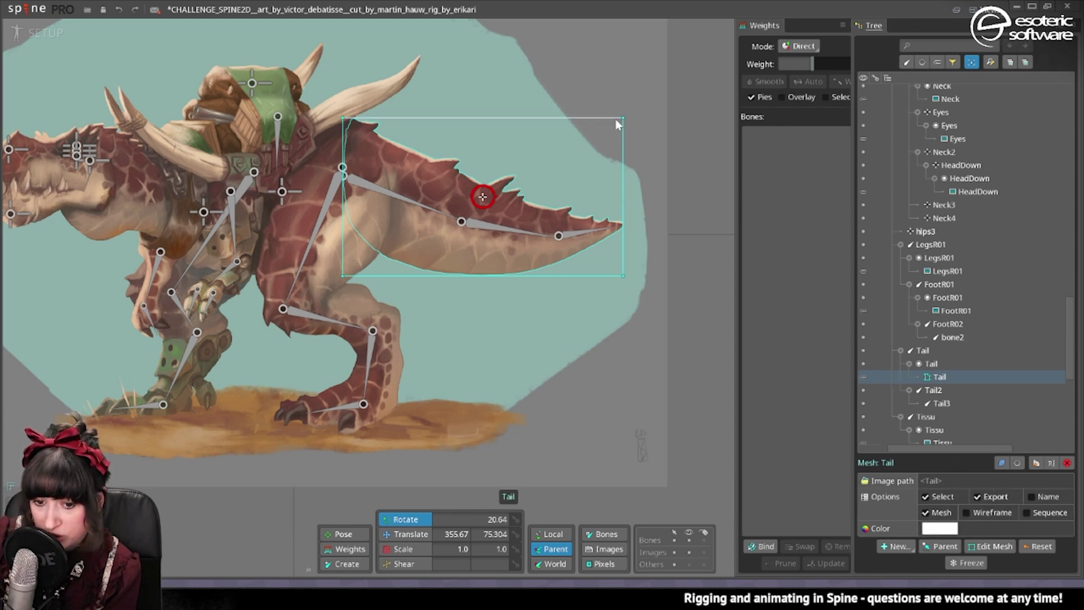
mouse_move(622, 118)
left_mouse_down()
mouse_move(435, 144)
mouse_move(569, 143)
mouse_move(625, 117)
left_mouse_up()
key("ctrl+z")
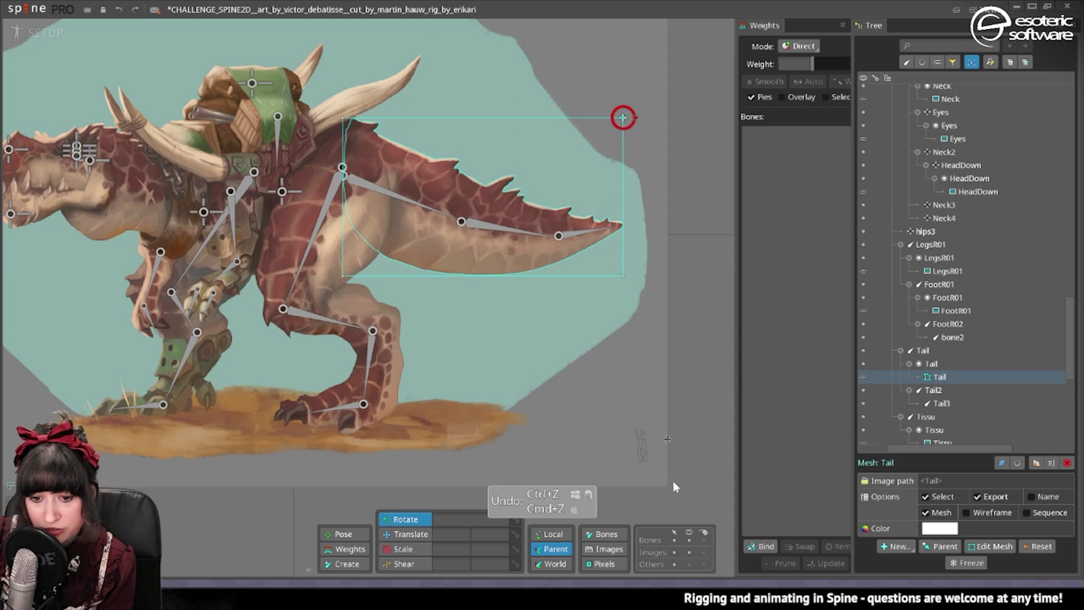
left_click(989, 546)
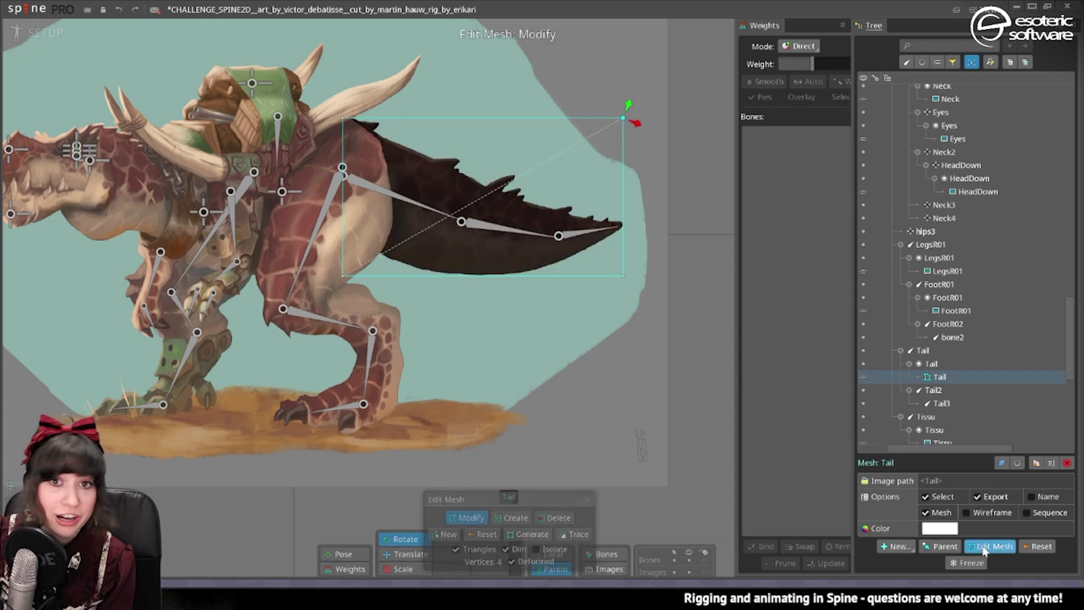
Step: Trace the Tail image into a mesh outline, delete the surplus vertices at the tail's base, and fit the upper corner vertex to the artwork
left_click(573, 534)
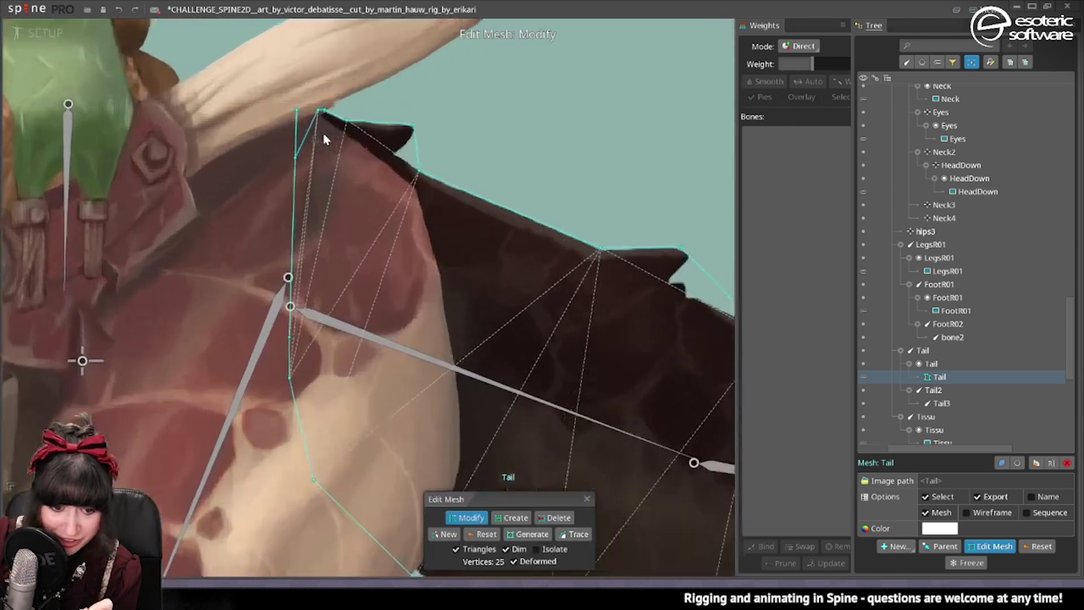
scroll(317, 135, "up", 1)
left_click(292, 106)
key("Delete")
left_click(325, 106)
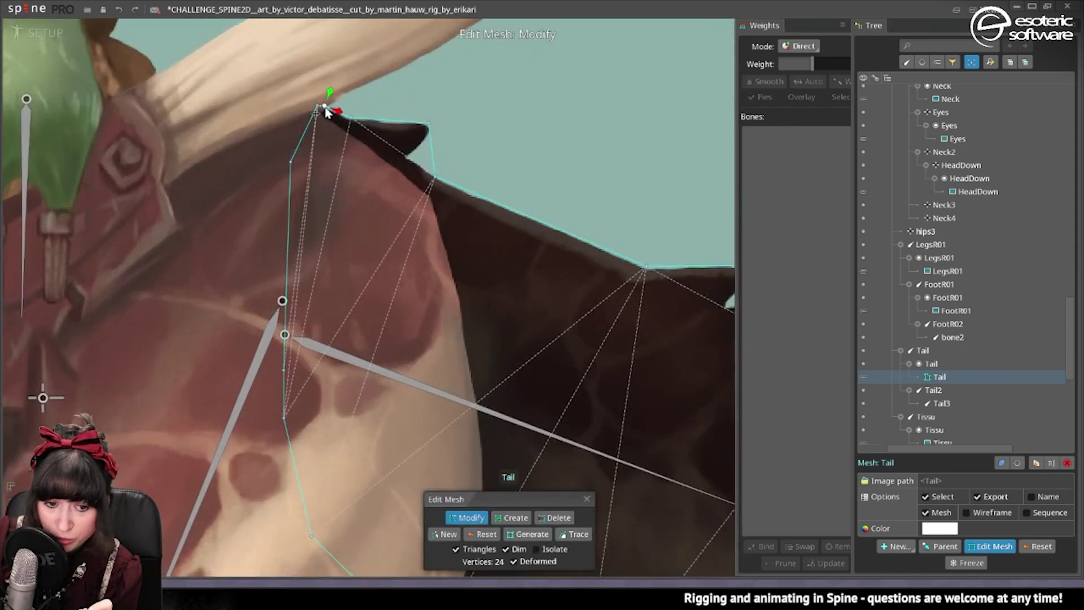
key("Delete")
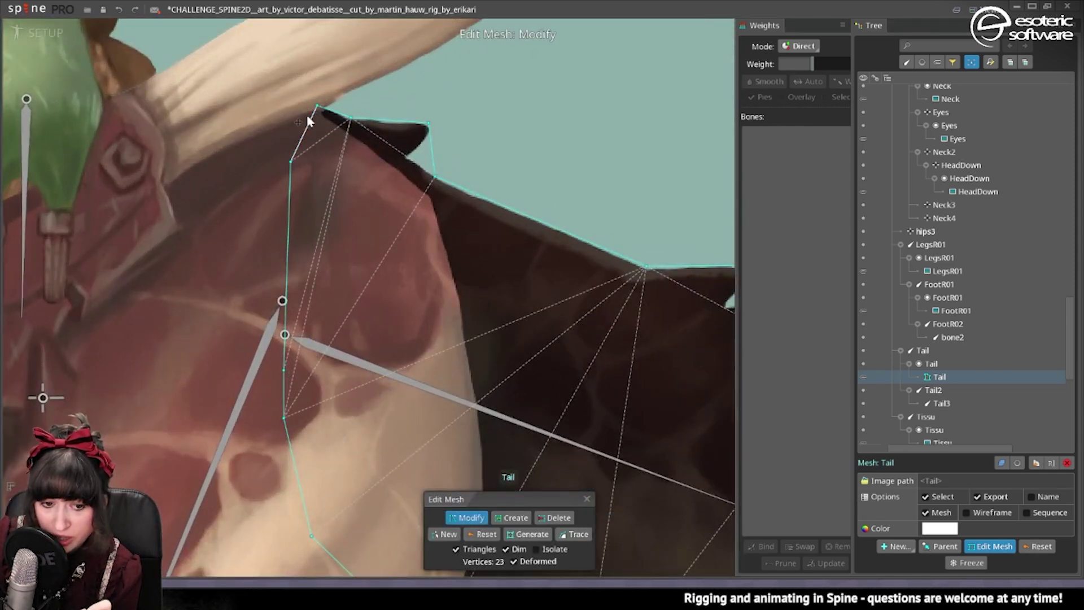
left_click_drag(317, 106, 322, 106)
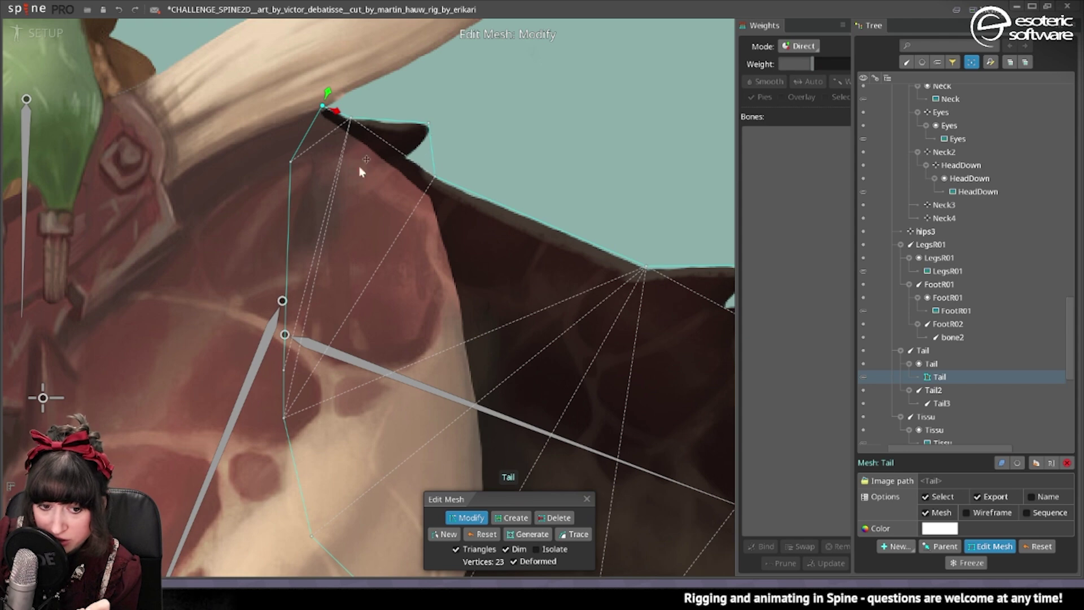
scroll(361, 172, "down", 5)
key("Delete")
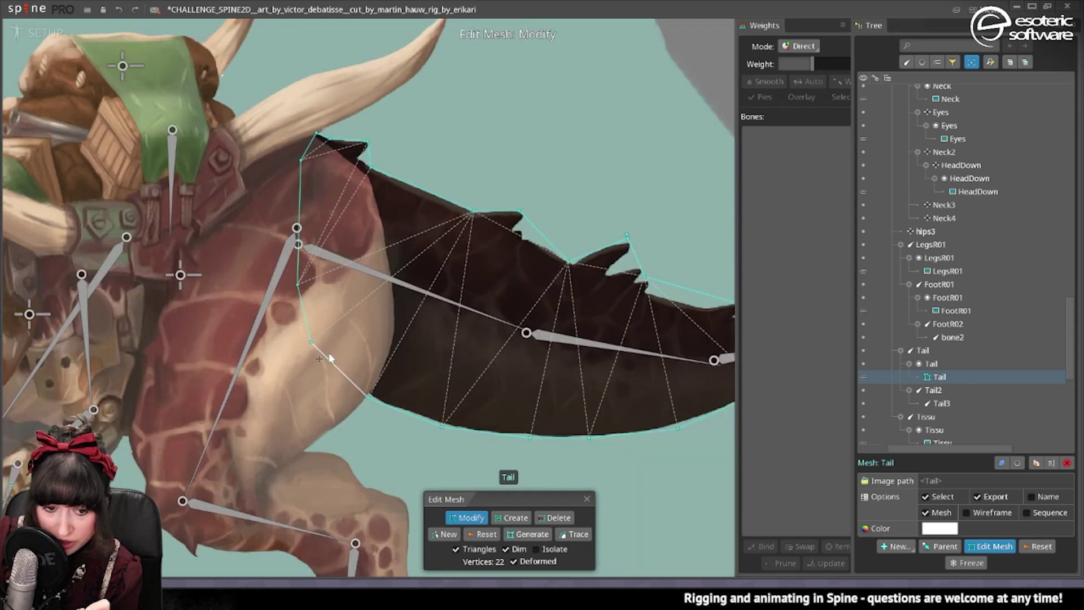
Step: Remove the surplus vertices near the tail's tip and reposition the tip vertex to follow the artwork's edge
left_click_drag(628, 240, 475, 205)
left_click_drag(530, 357, 444, 304)
double_click(599, 253)
left_click(599, 259)
left_click_drag(634, 263, 638, 265)
left_click_drag(506, 302, 463, 300)
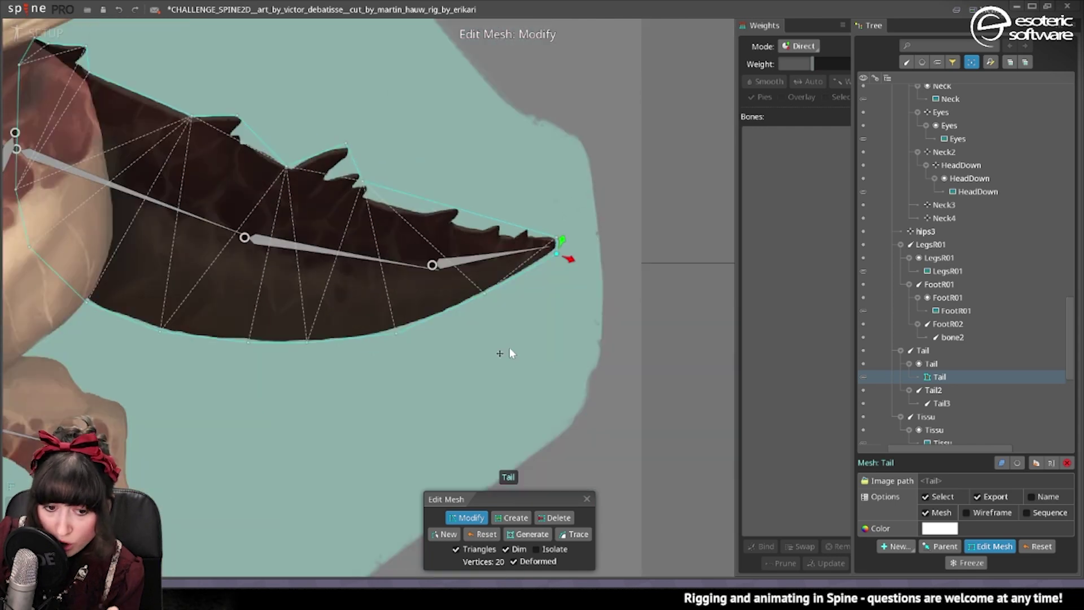
scroll(207, 258, "down", 3)
left_click_drag(207, 258, 311, 259)
left_click_drag(402, 208, 500, 230)
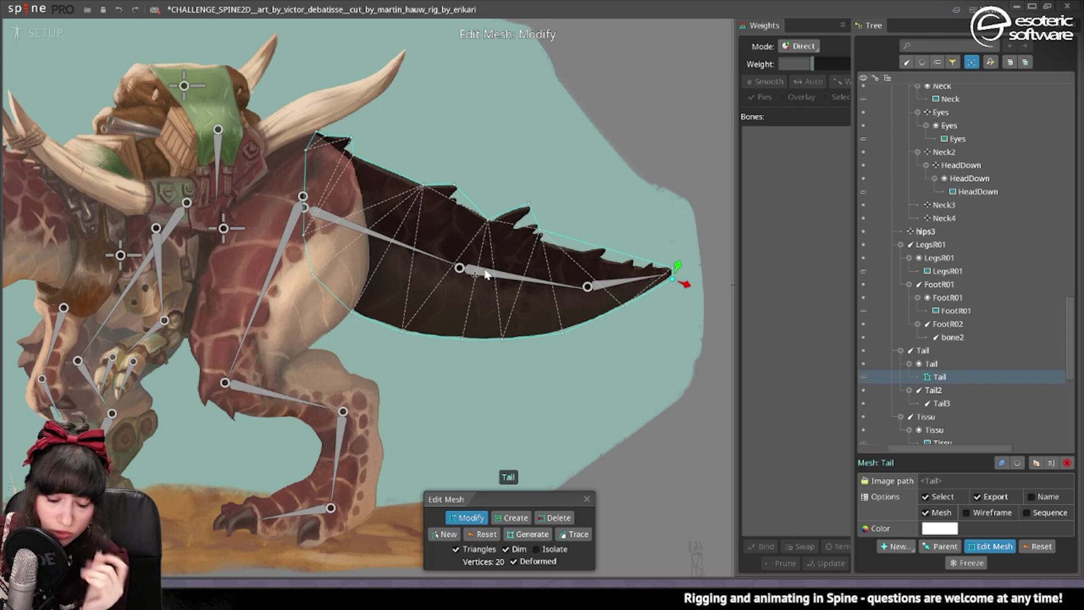
left_click_drag(504, 281, 448, 289)
Step: Add new vertices to the Tail mesh outline near the tip and on the upper edge between the first spikes
left_click(511, 517)
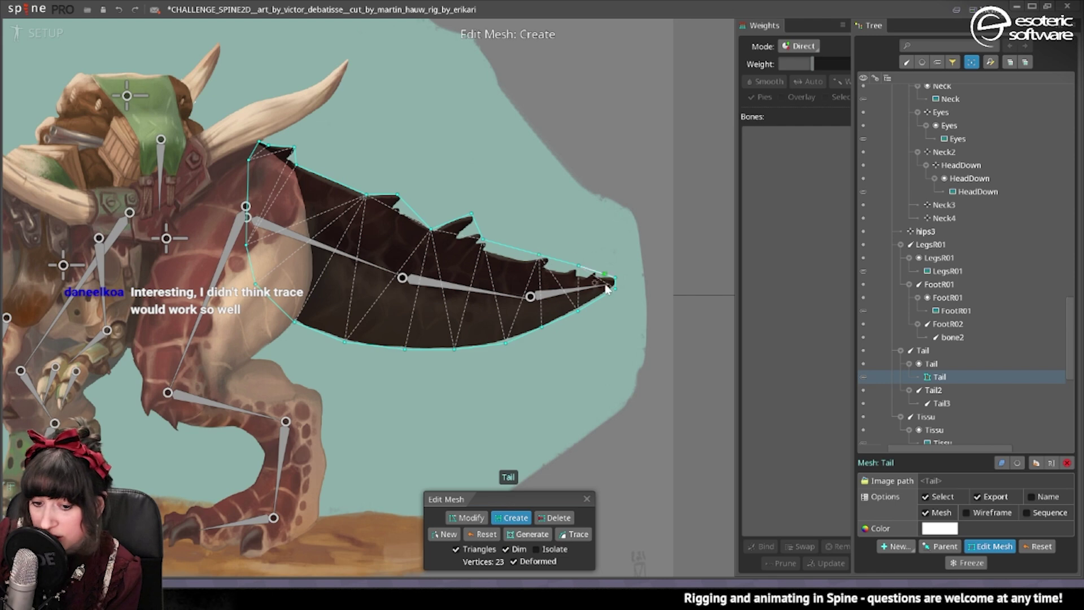
scroll(607, 289, "up", 4)
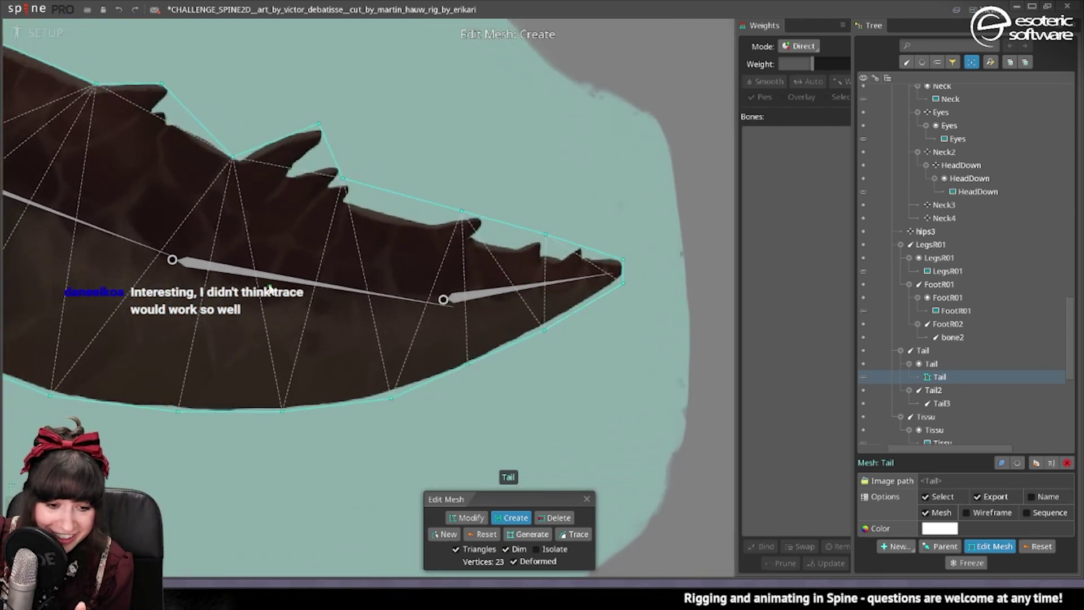
scroll(270, 288, "down", 3)
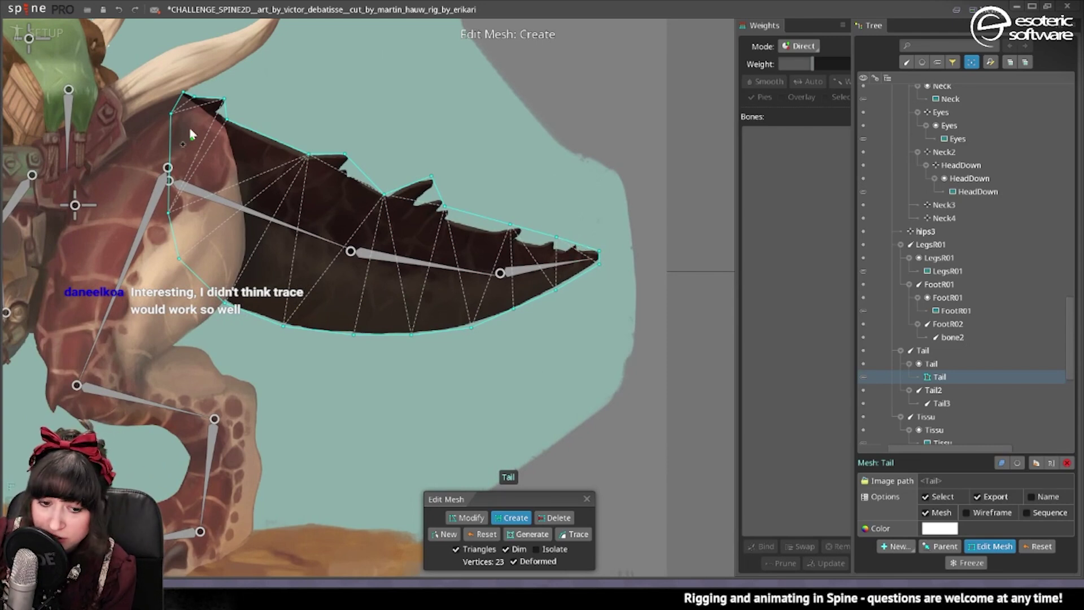
left_click(274, 143)
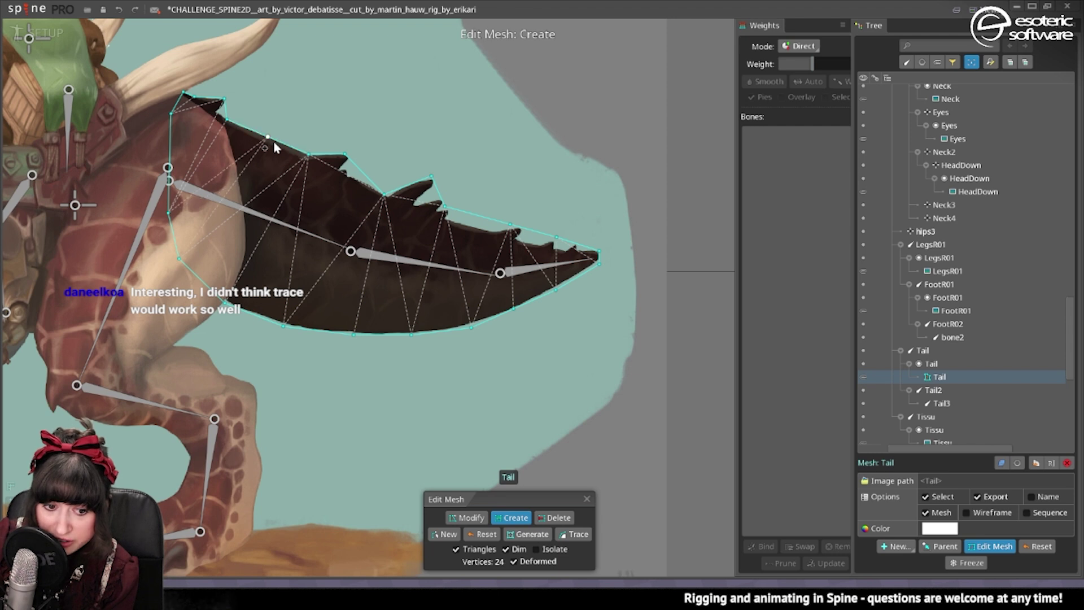
scroll(416, 346, "down", 2)
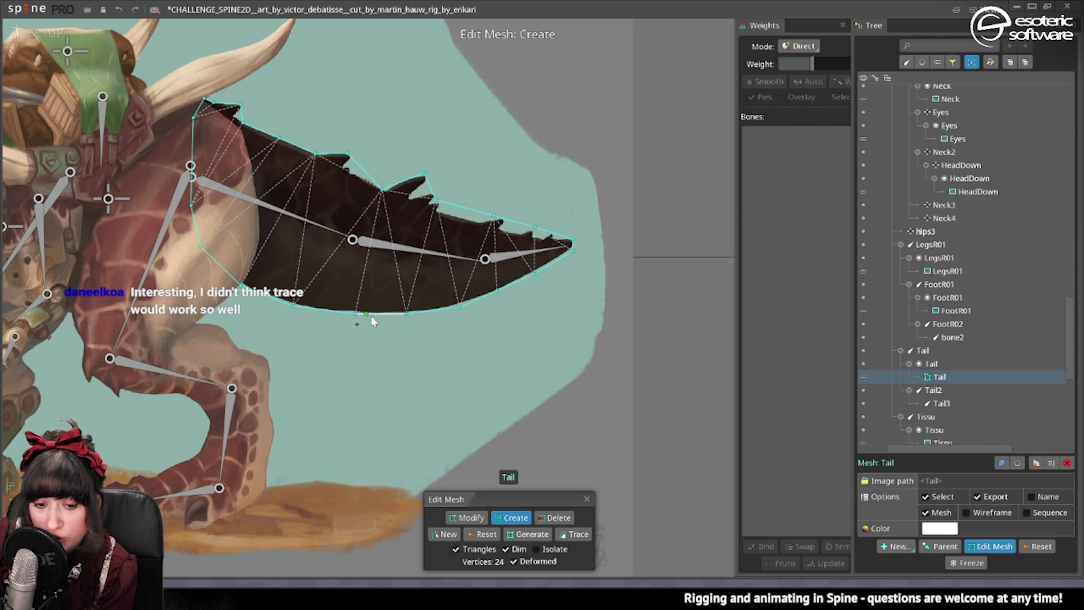
Step: Finish mesh editing and bind the Tail mesh to the Tail, Tail2, Tail3 and hips bones
left_click(587, 499)
left_click(760, 547)
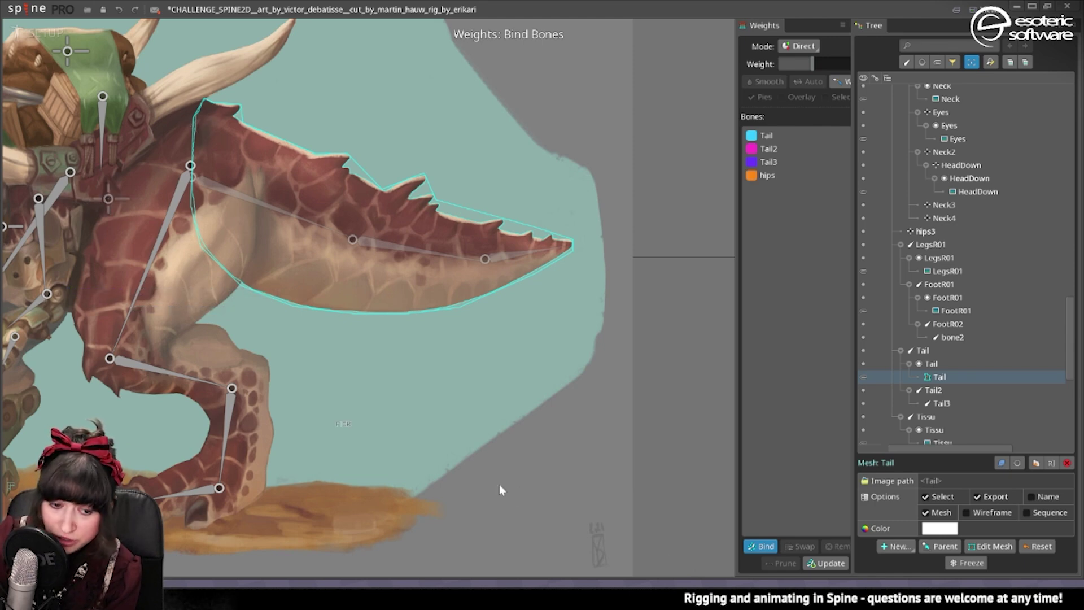
left_click(761, 548)
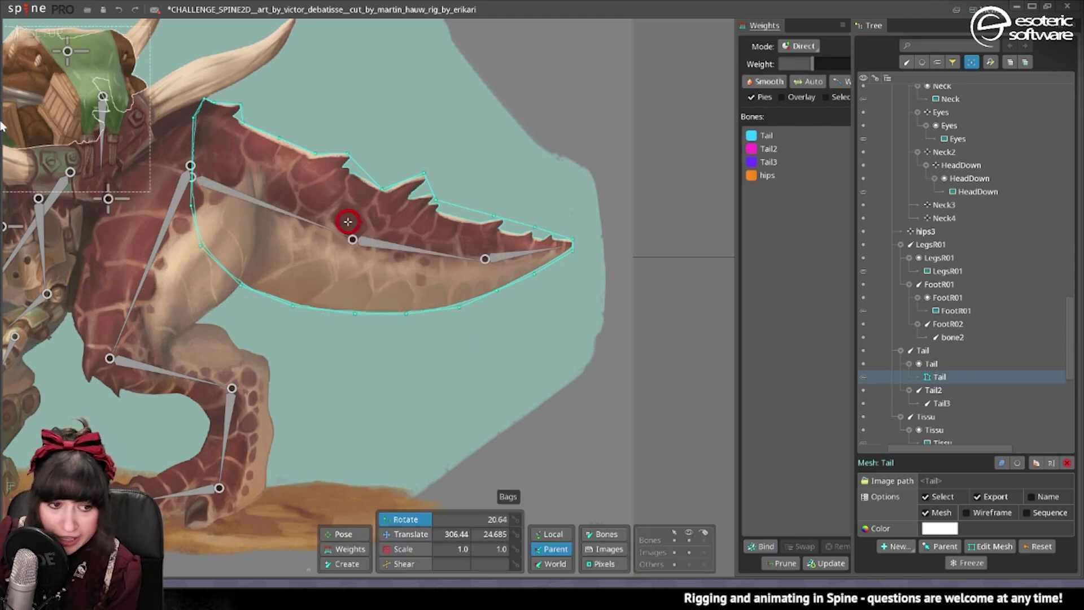
Step: Switch to animate mode, test the mesh deformation by rotating the Tail bone, and undo the test rotation
left_click(31, 37)
scroll(334, 122, "down", 4)
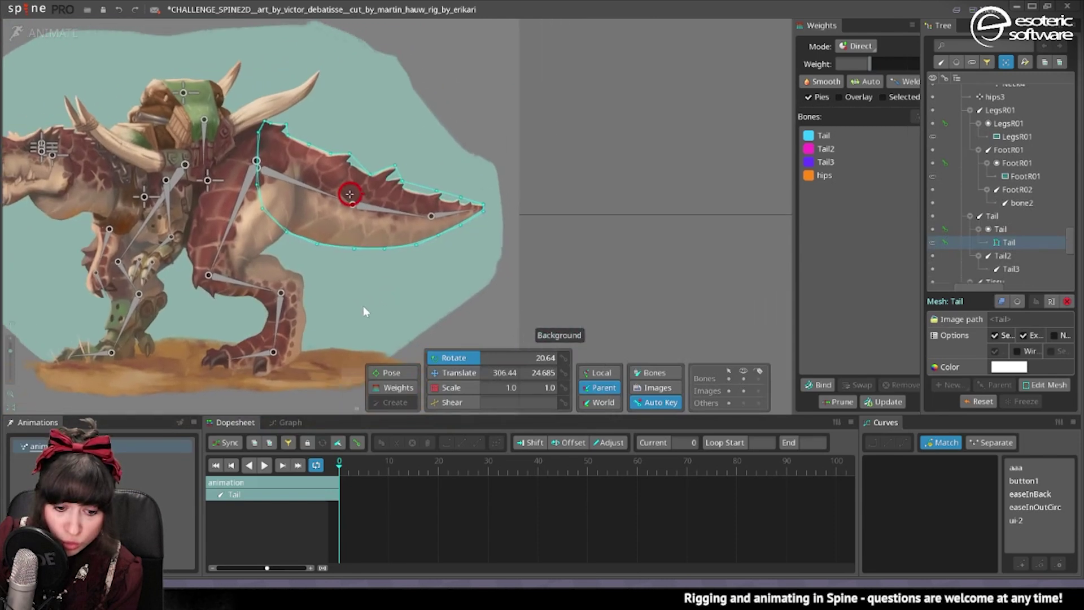
left_click_drag(288, 196, 444, 31)
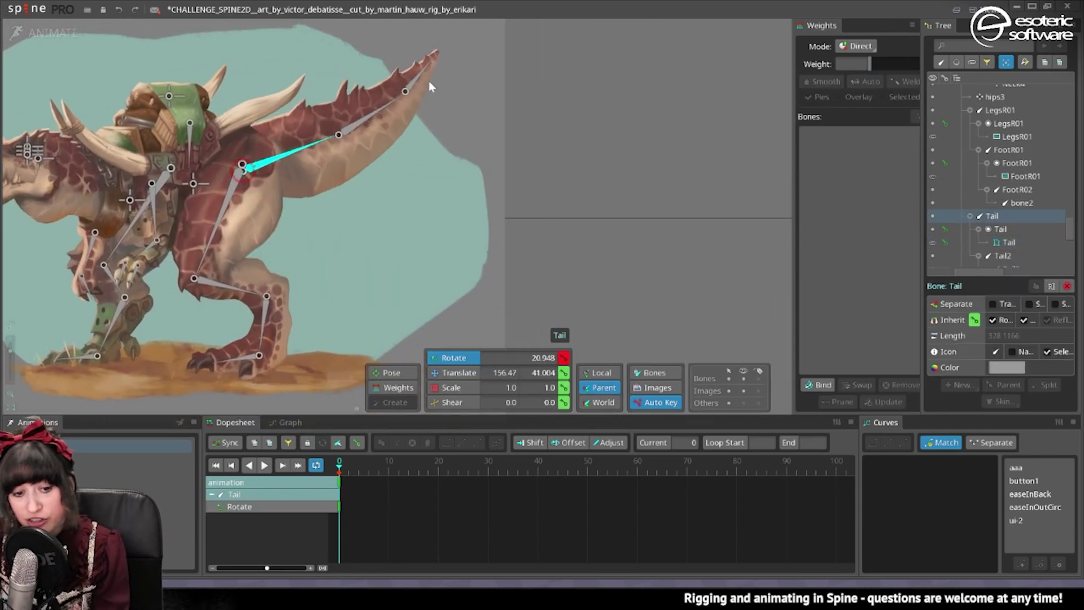
key("ctrl+z")
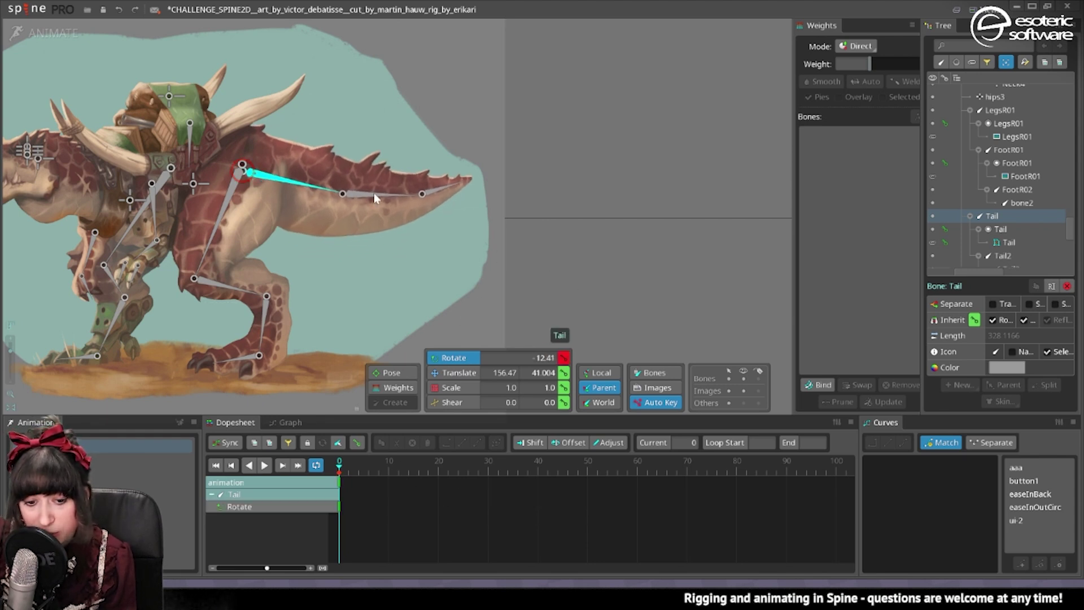
key("ctrl+z")
Step: Rotate the Tail, Tail2 and Tail3 bones together to curl the tail upward, and key their rotation at frames 0 and 40
left_click(364, 214, "ctrl")
left_click(439, 217, "ctrl")
left_click_drag(460, 216, 445, 12)
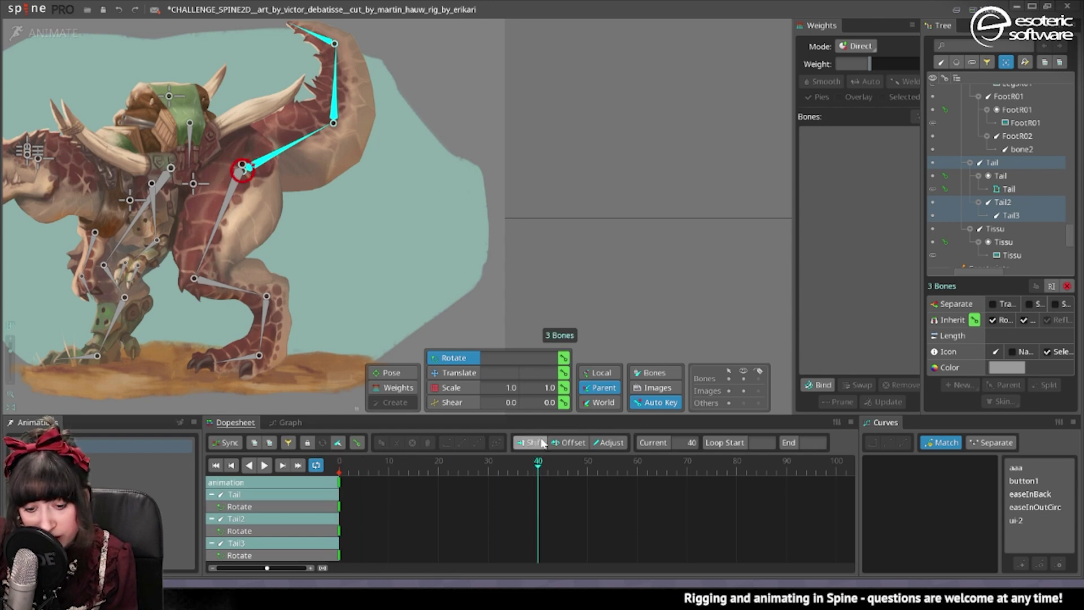
left_click(563, 357)
Step: At frame 20, key the three tail bones curled downward and set the Tail bone's rotation to about -41.8
left_click(443, 462)
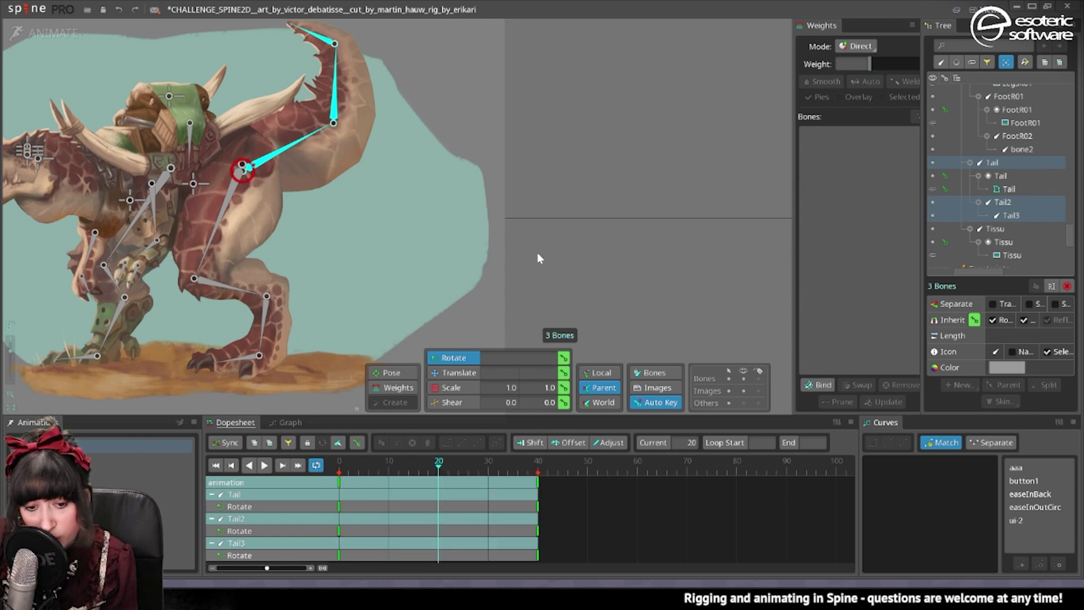
left_click_drag(540, 147, 299, 468)
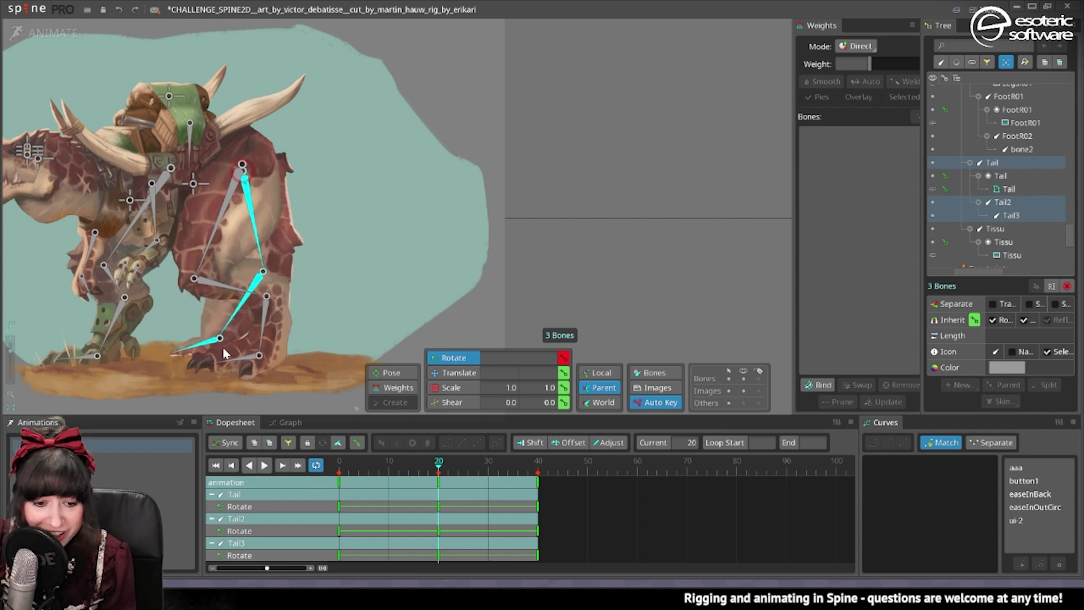
left_click_drag(213, 280, 269, 265)
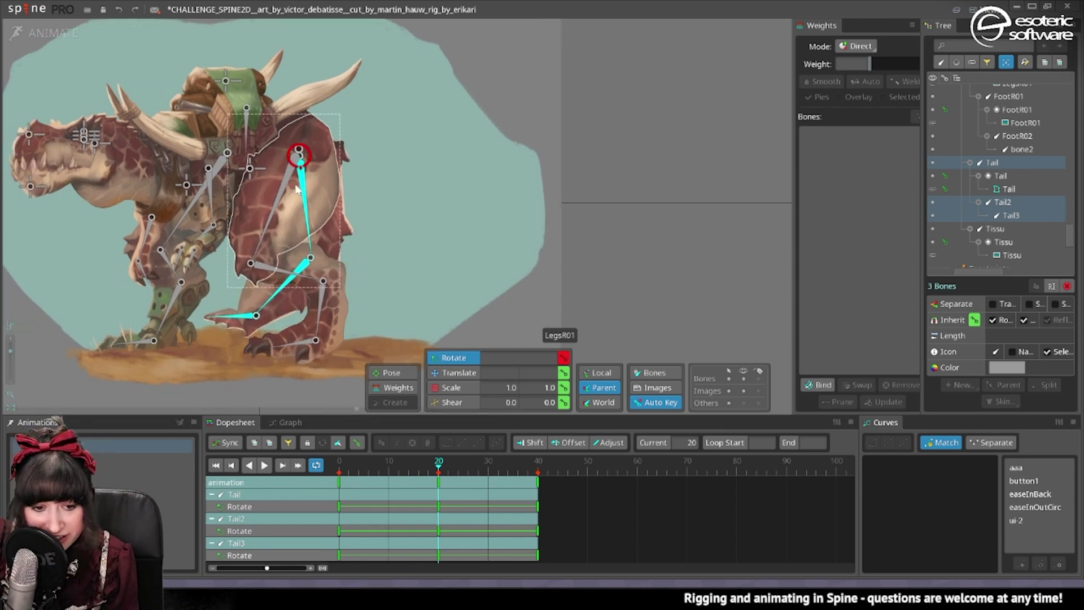
key("space")
left_click(306, 213)
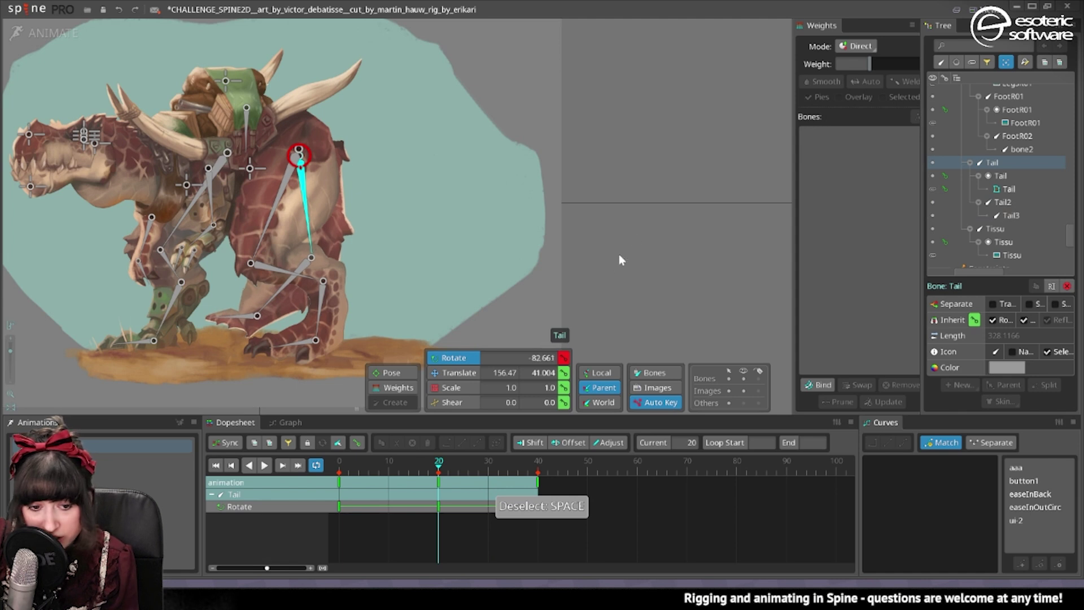
left_click_drag(621, 260, 670, 10)
left_click_drag(423, 229, 430, 192)
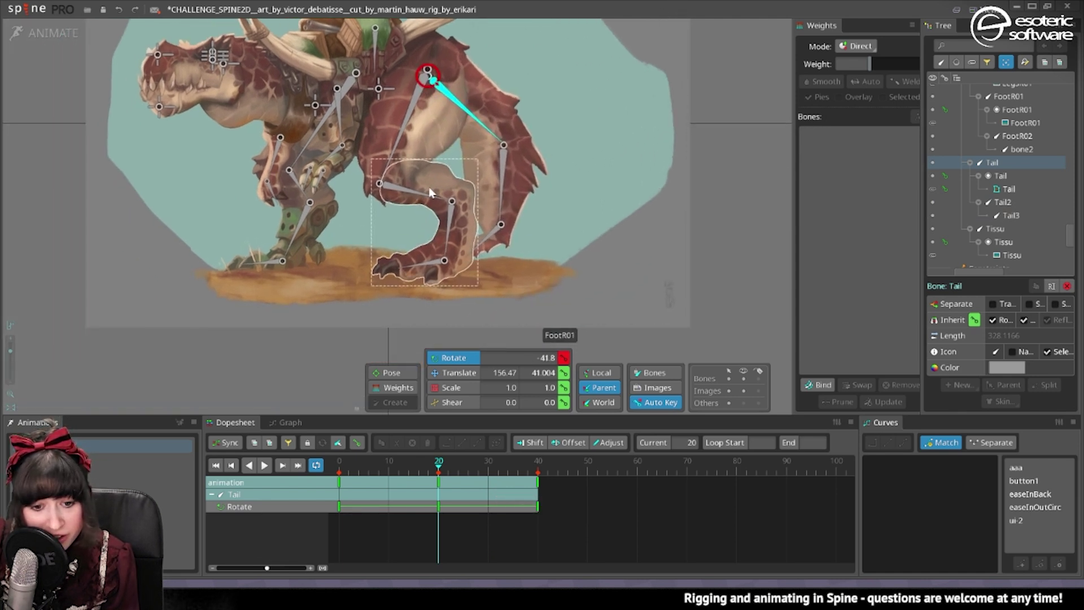
left_click_drag(522, 143, 417, 216)
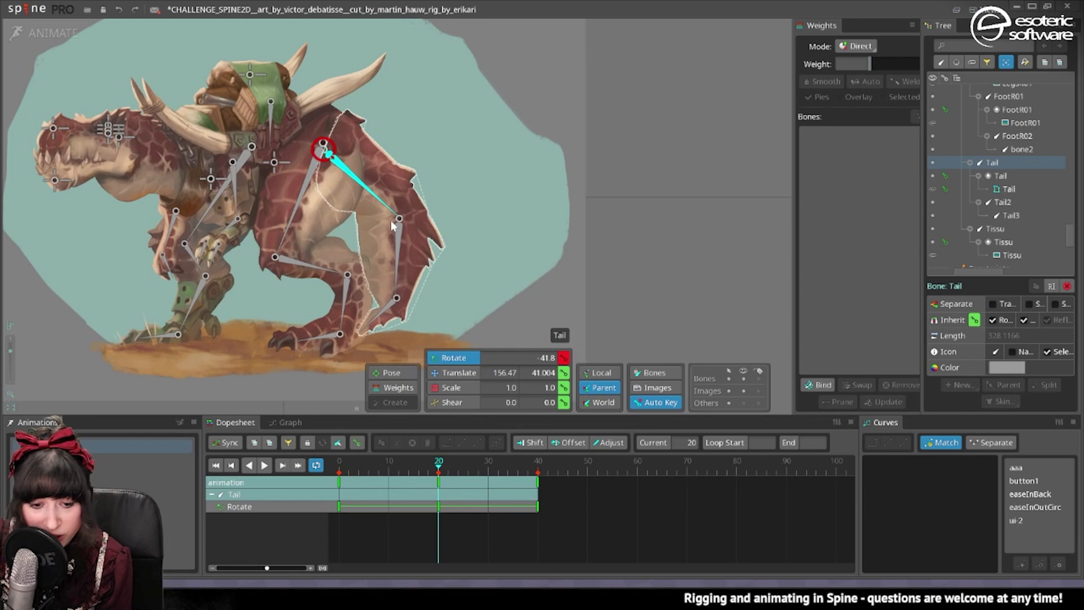
key("space")
Step: Apply eased Bezier curves to the tail rotation keys, play the loop, and offset Tail2's keys by 8 frames and Tail3's by 16
left_click_drag(612, 548, 378, 447)
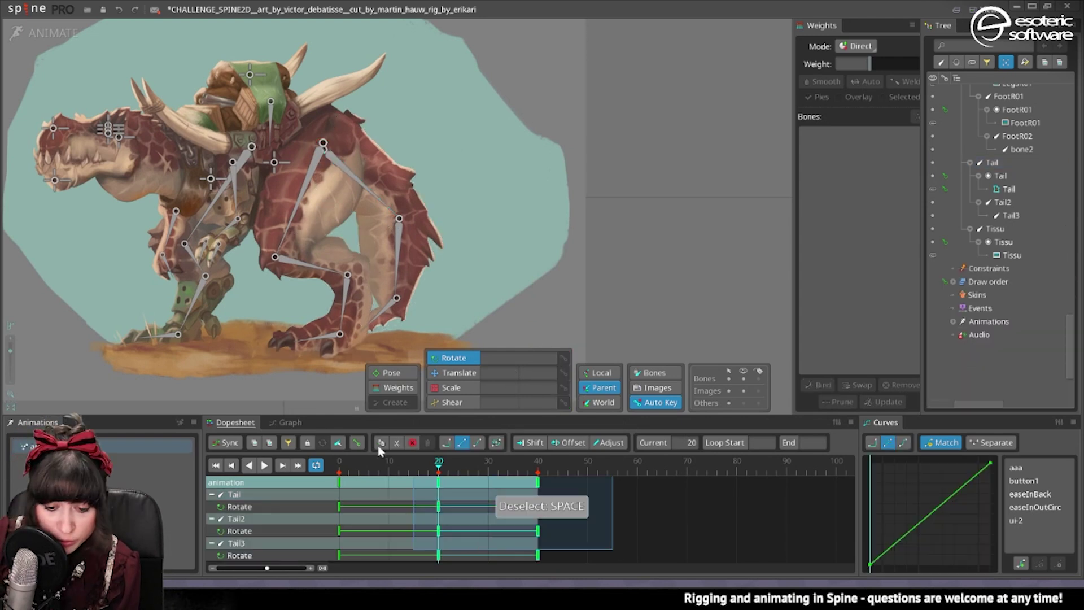
left_click(264, 466)
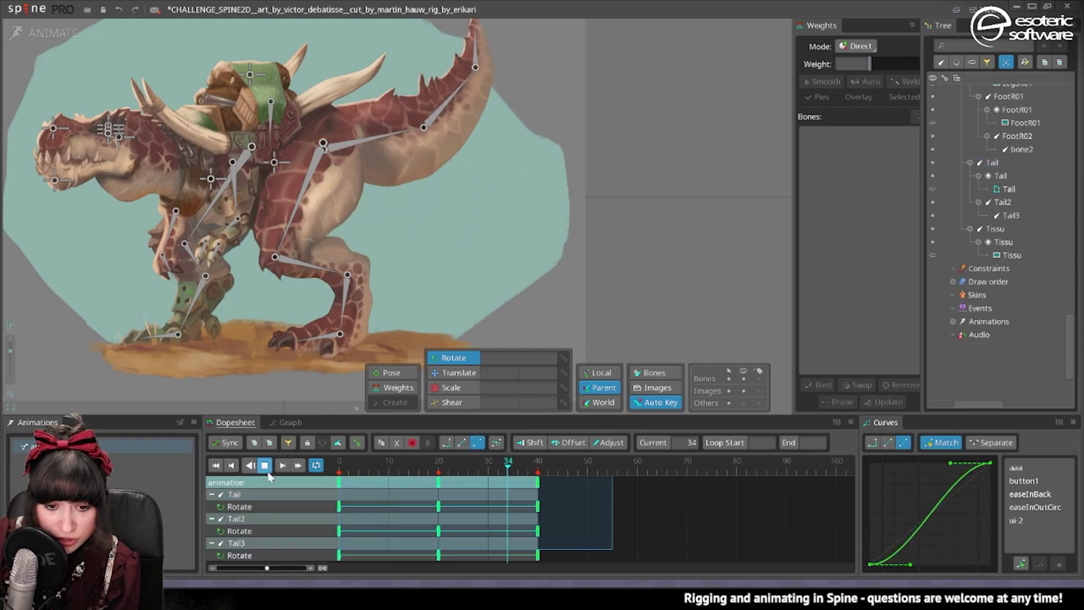
left_click(567, 442)
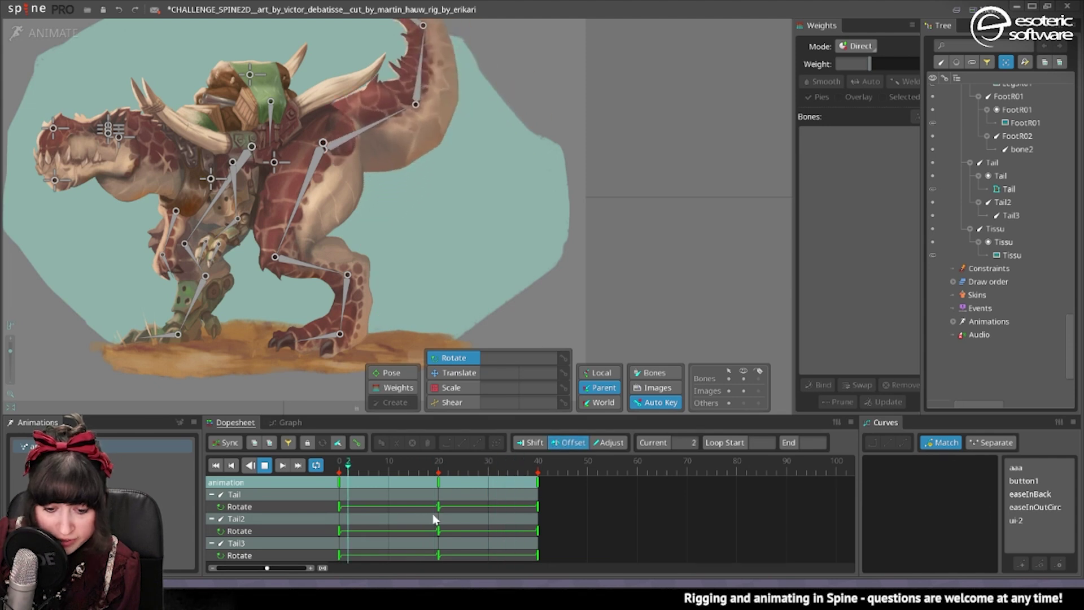
left_click_drag(438, 530, 517, 555)
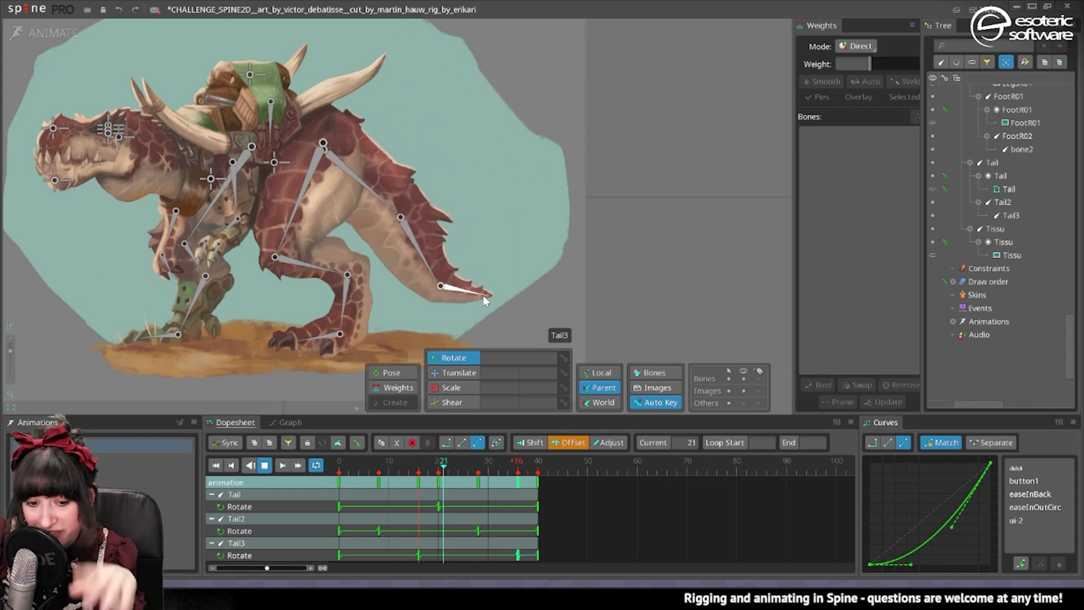
Step: Weight the Tail mesh's base vertices to the hips bone while the animation plays, giving the upper spike's vertices about 71% hips weight
left_click(394, 168)
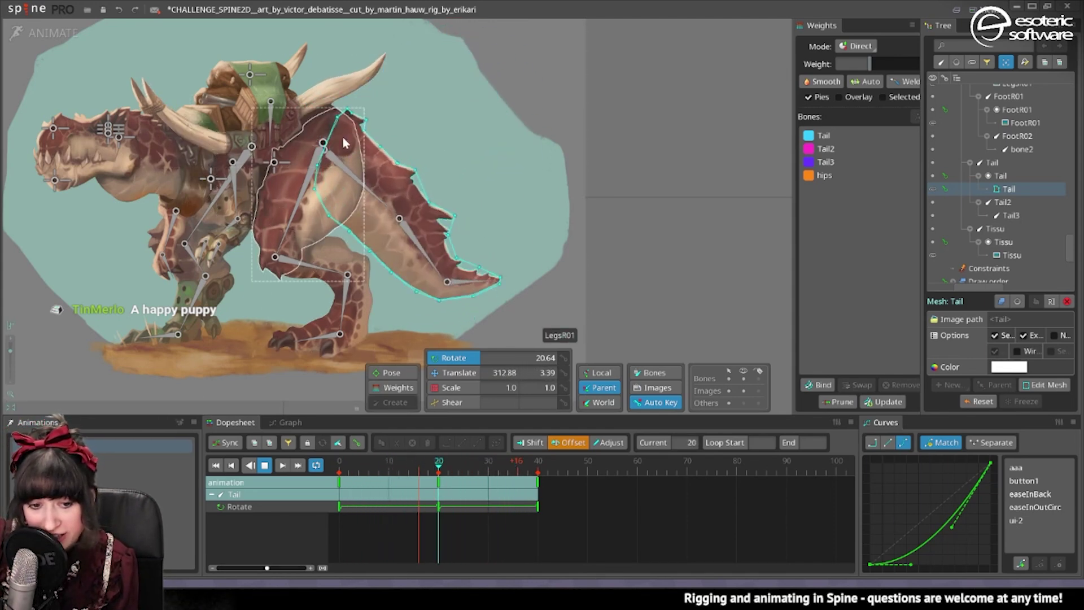
left_click(398, 387)
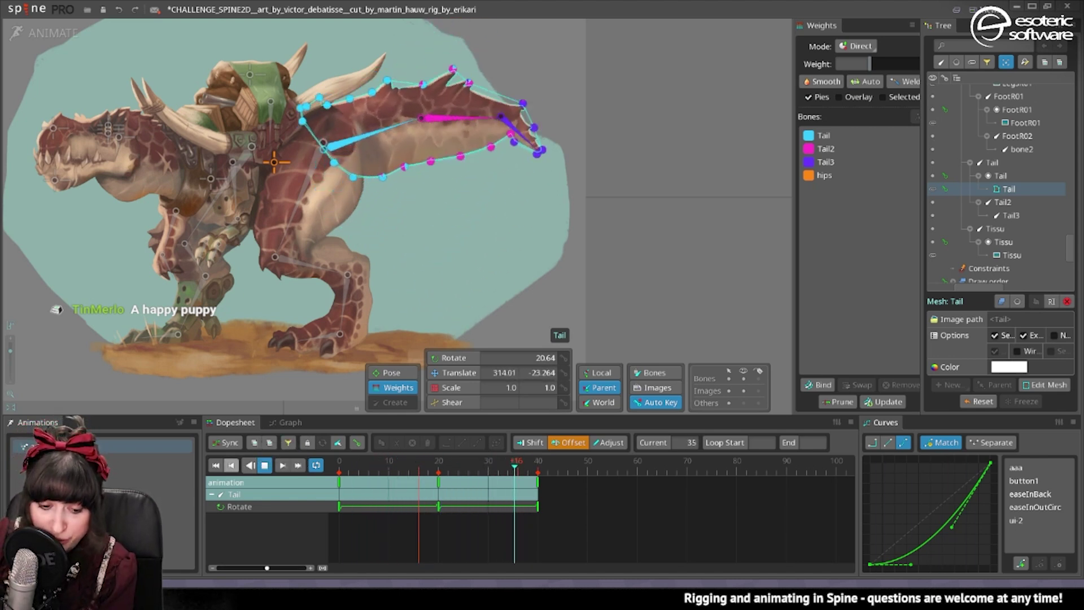
key("d")
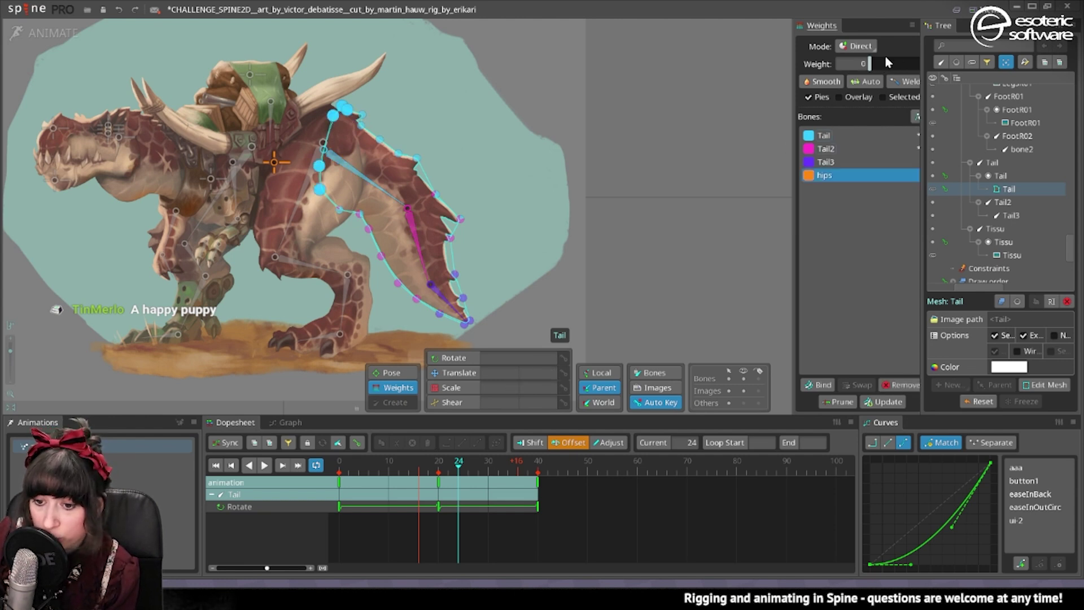
left_click(263, 465)
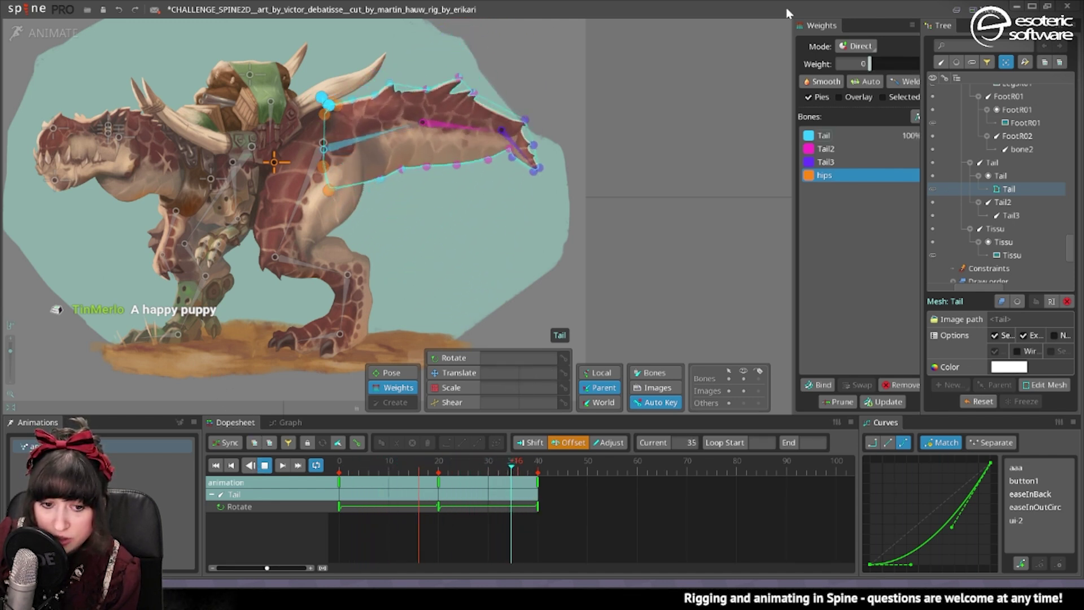
left_click_drag(875, 64, 908, 73)
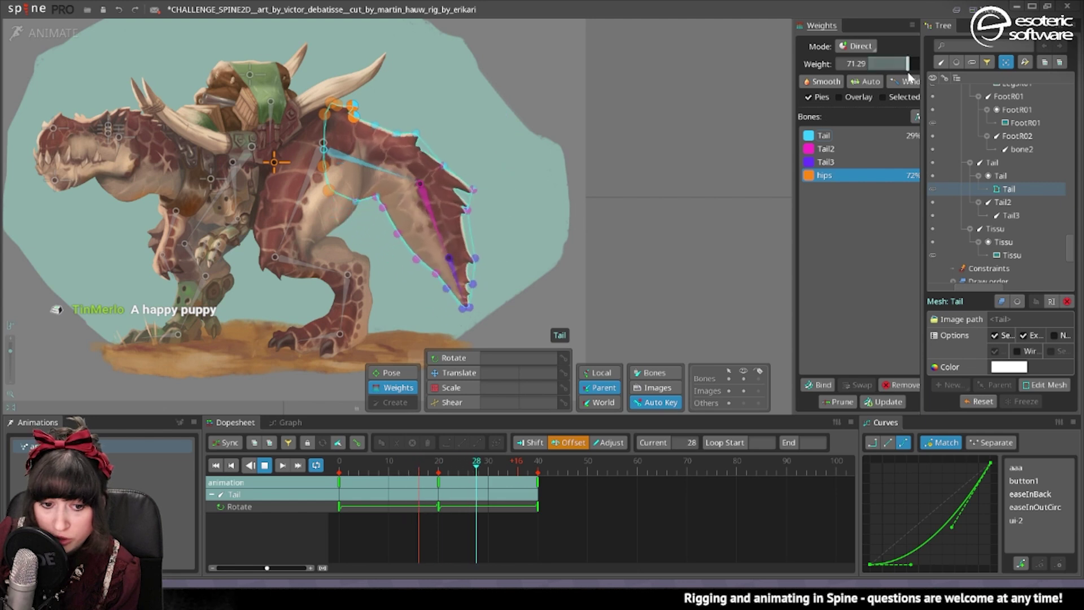
Step: Smooth the weights of the upper tail vertex beyond the spike, and give the lower base vertex about 82% hips weight
key("space")
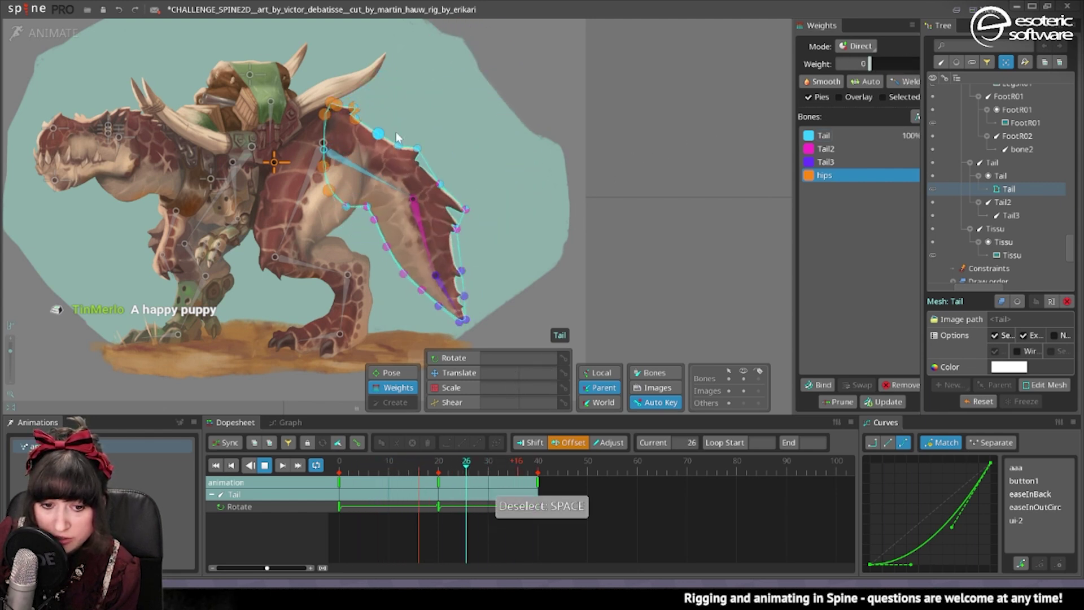
left_click(828, 85)
key("space")
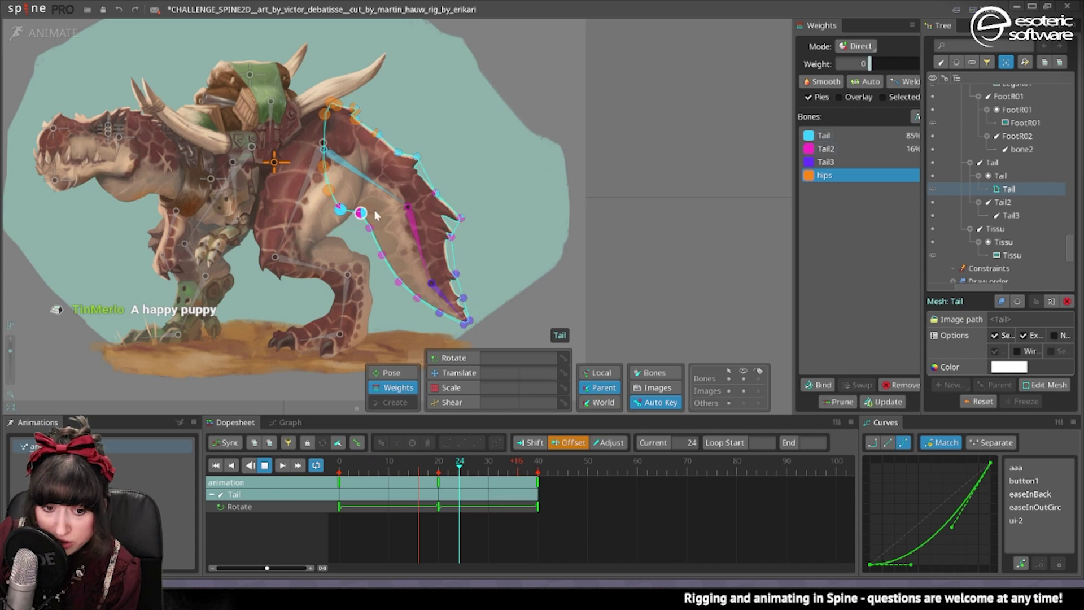
left_click_drag(870, 64, 914, 76)
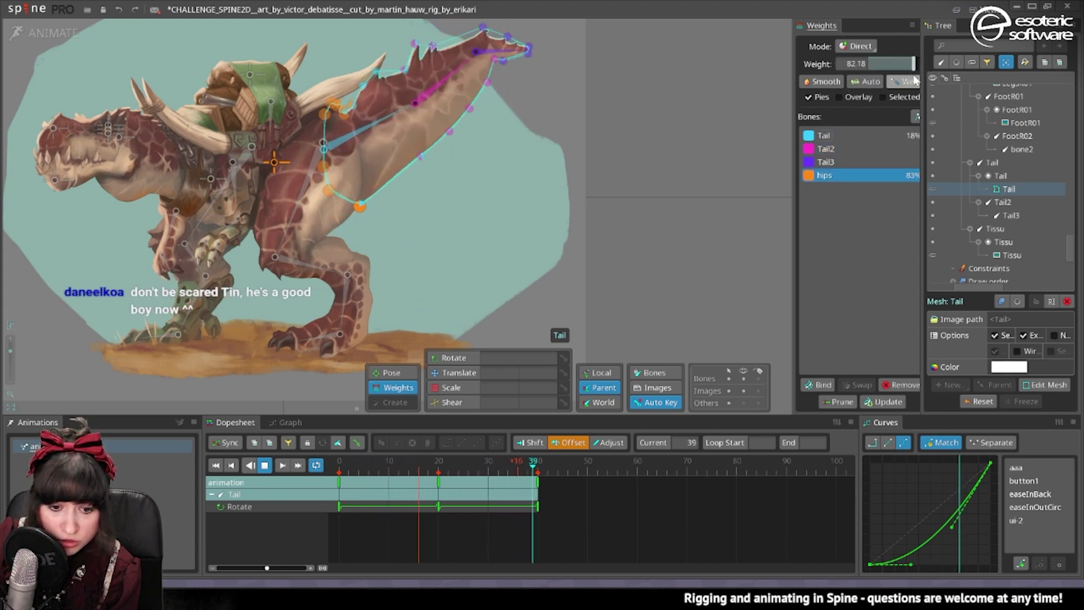
Step: Remove Tail2's influence from the next upper and lower outline vertices of the tail and give them about 40% hips weight
left_click(373, 211)
left_click(830, 150)
left_click_drag(883, 67, 742, 76)
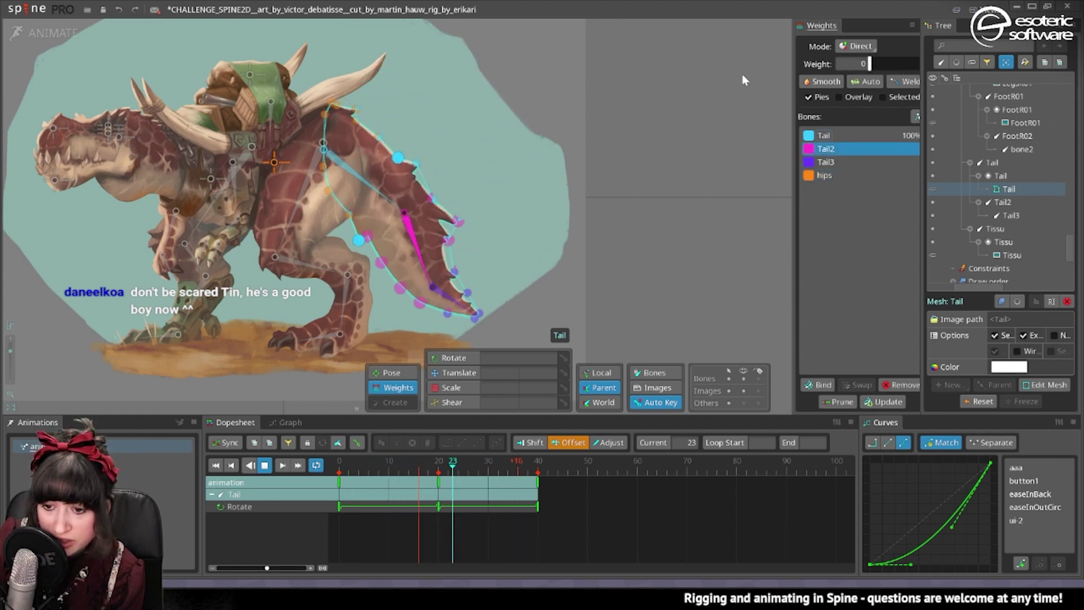
left_click(823, 176)
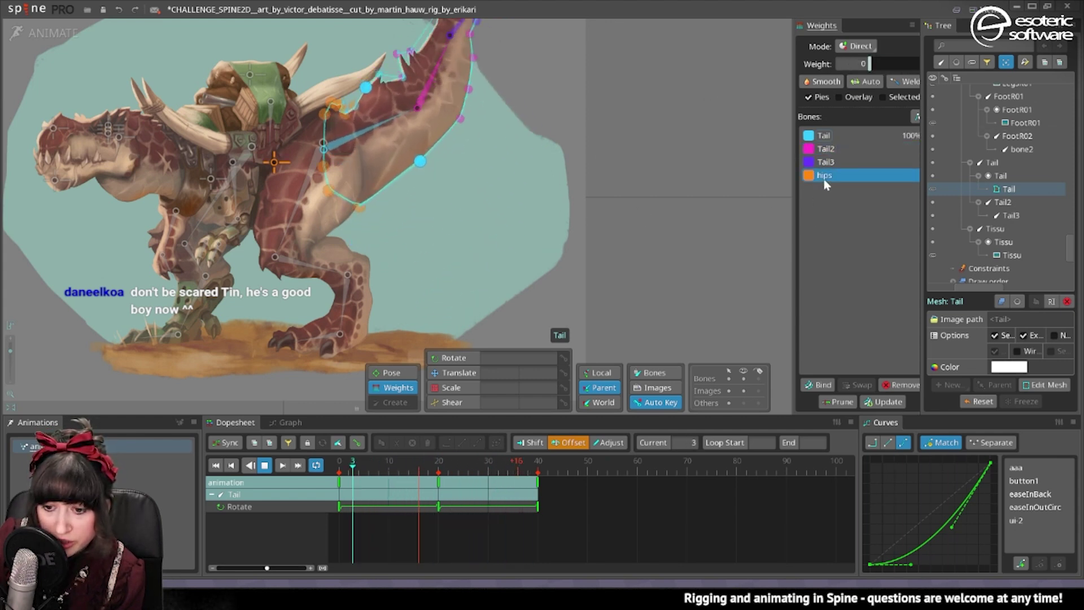
left_click_drag(869, 63, 891, 70)
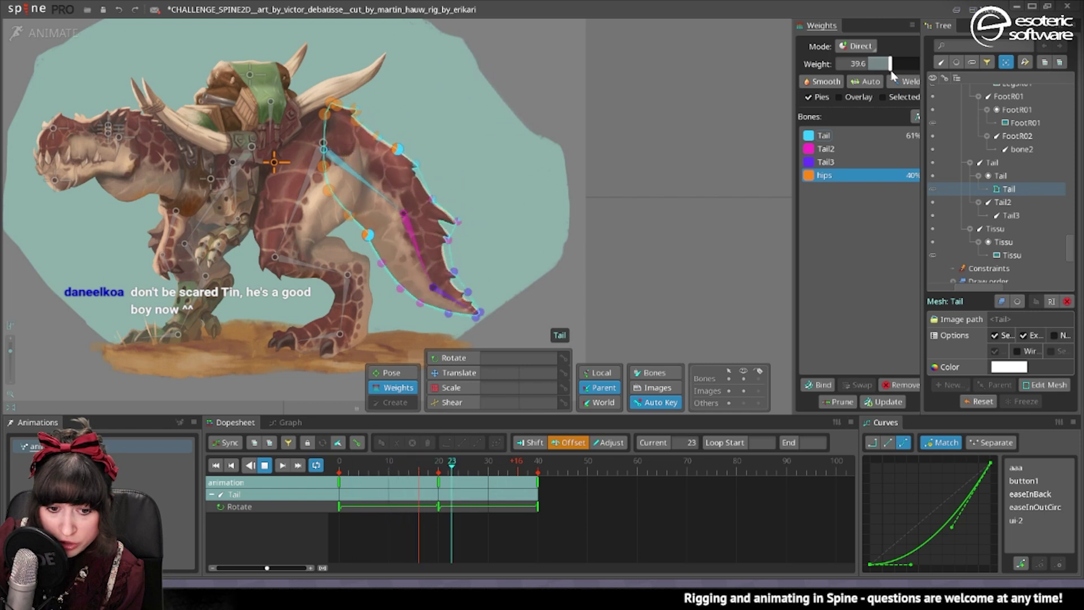
Step: Smooth the bone weights of the Tail mesh's mid-tail outline vertices with two passes
left_click(605, 153)
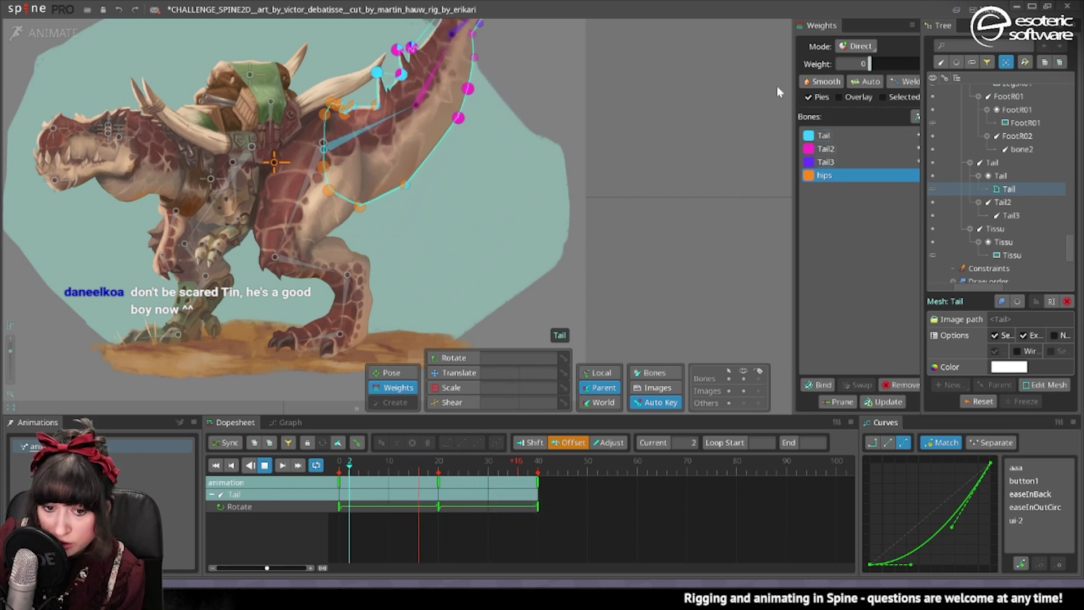
left_click(814, 84)
left_click(814, 84)
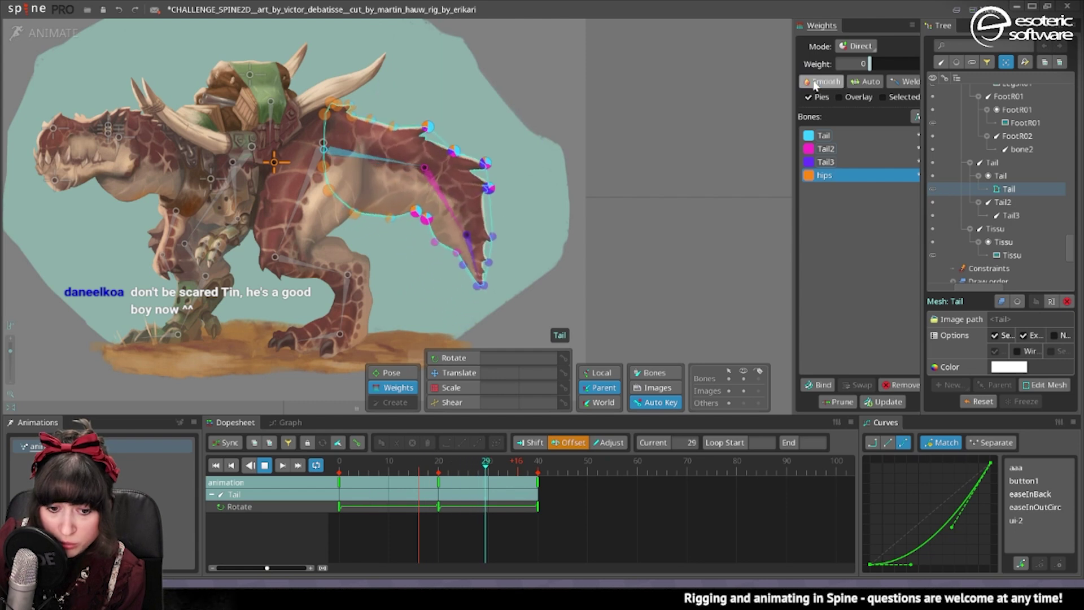
left_click(468, 202)
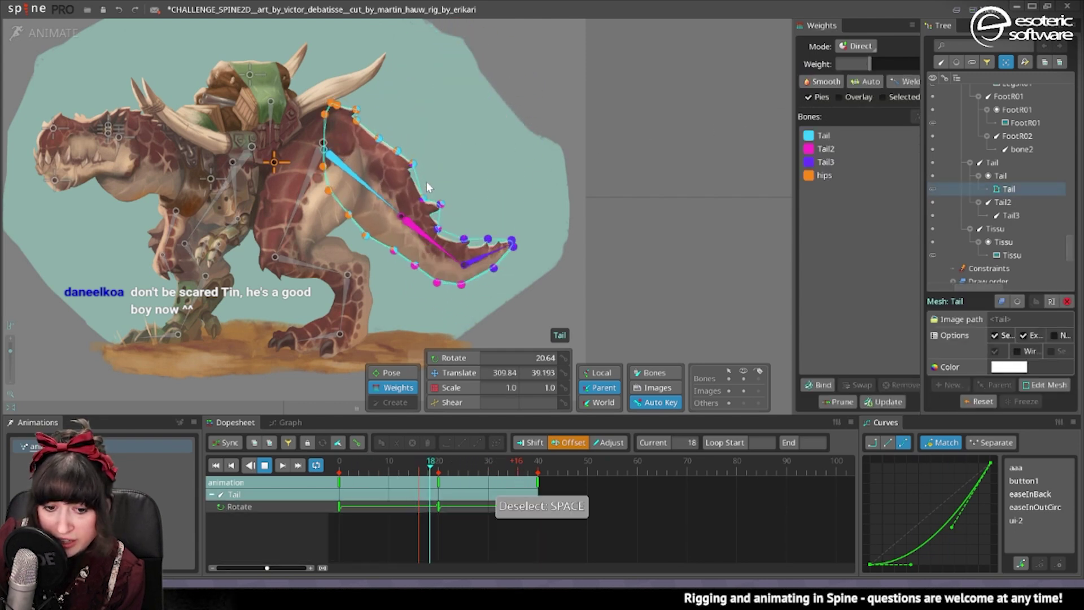
left_click(482, 176)
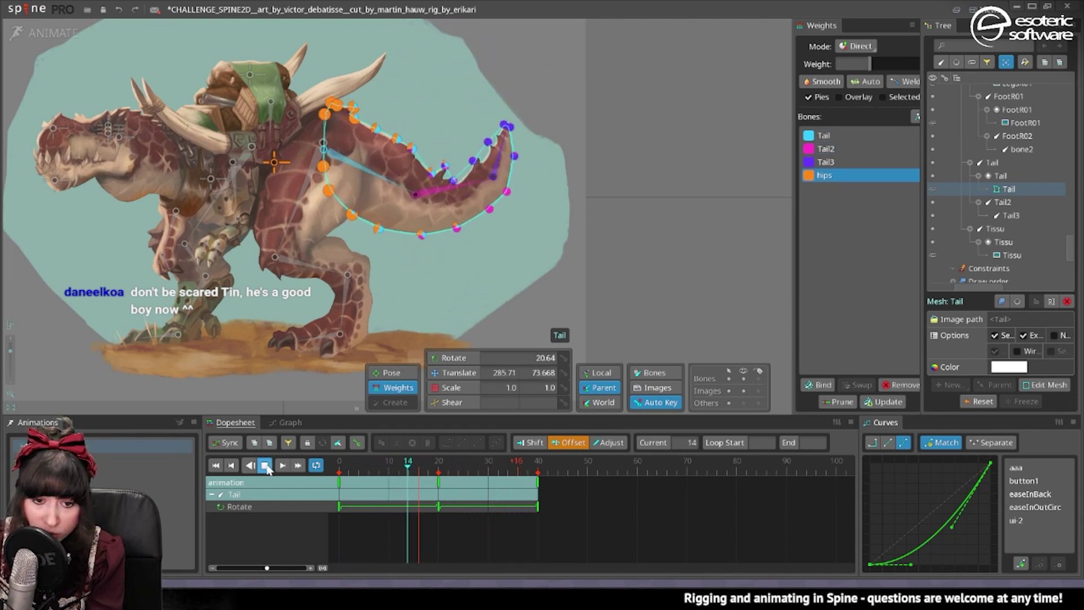
Step: Stretch the tail bones' rotation keys so the loop ends at frame 64, and smooth the outer tail vertices' weights
left_click_drag(503, 527, 723, 499)
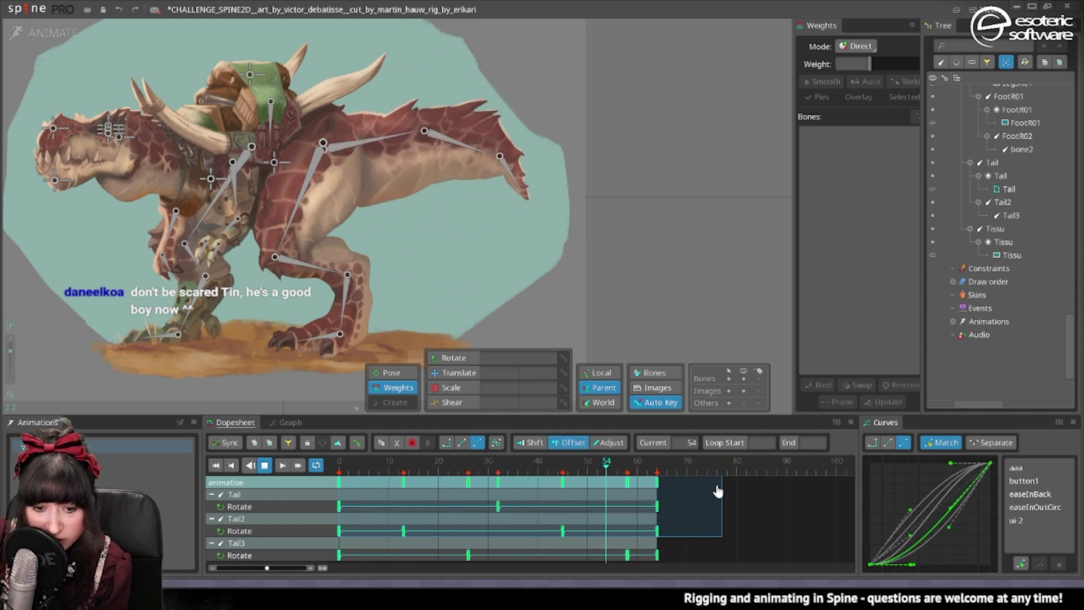
left_click(482, 229)
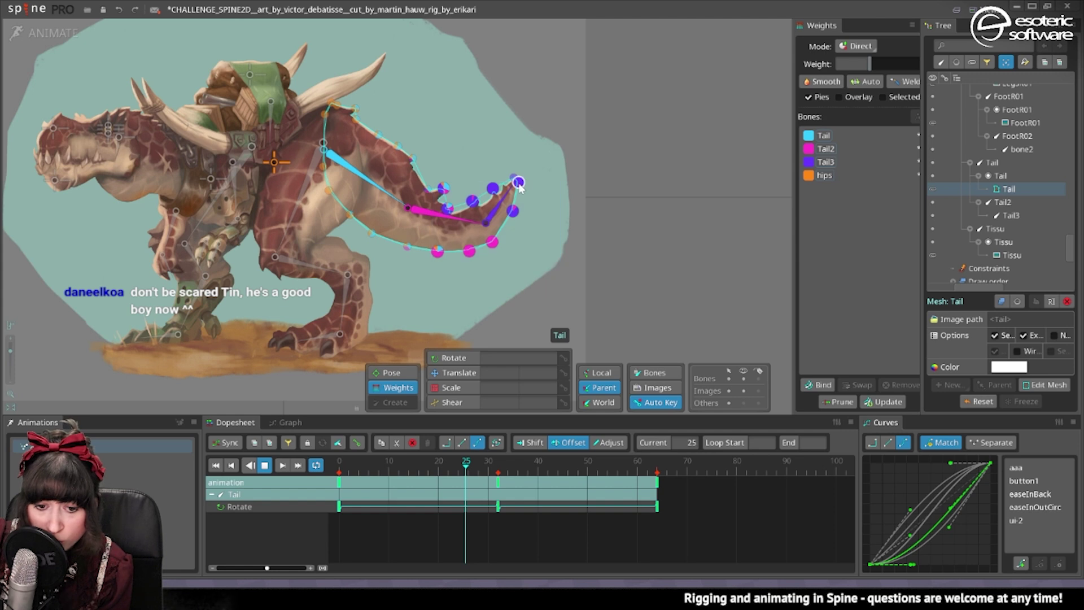
left_click(820, 84)
key("space")
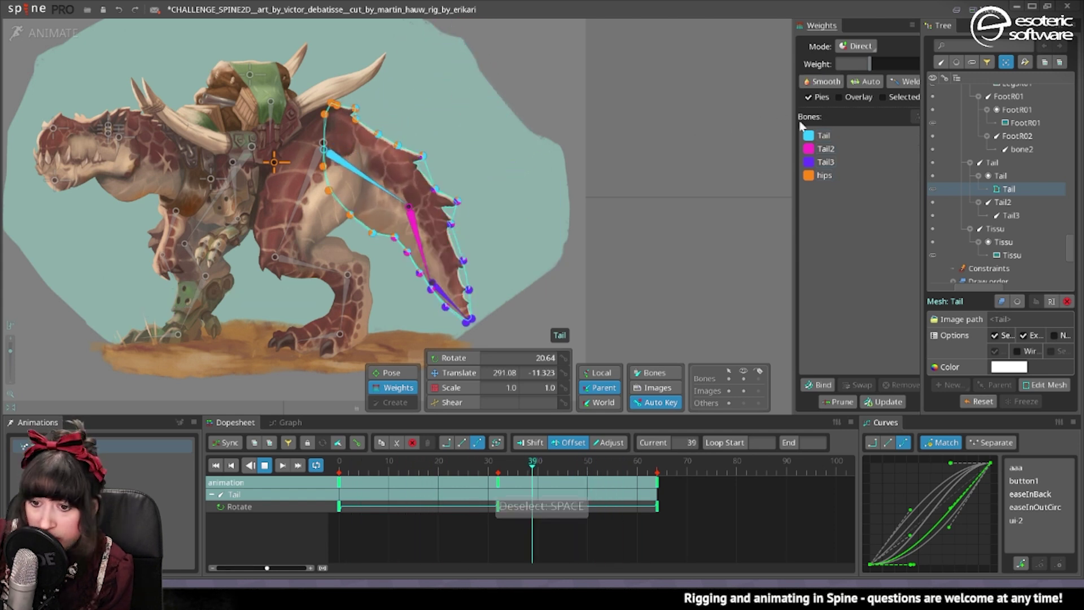
Step: Prune the Tail mesh's weights with a limit of 4 bones and a threshold of 5.5
left_click_drag(794, 120, 766, 120)
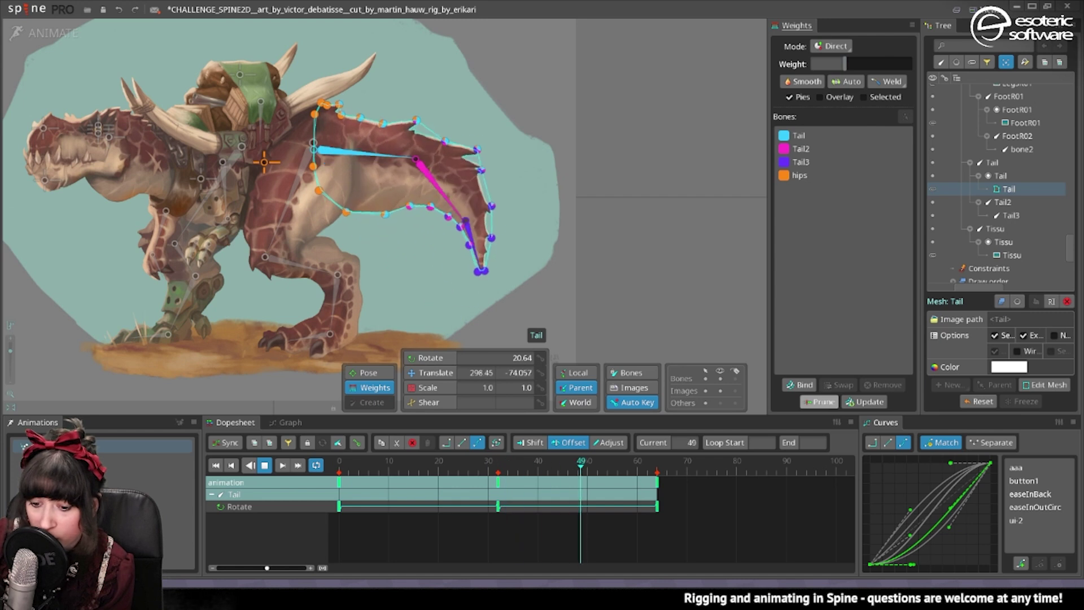
left_click(818, 401)
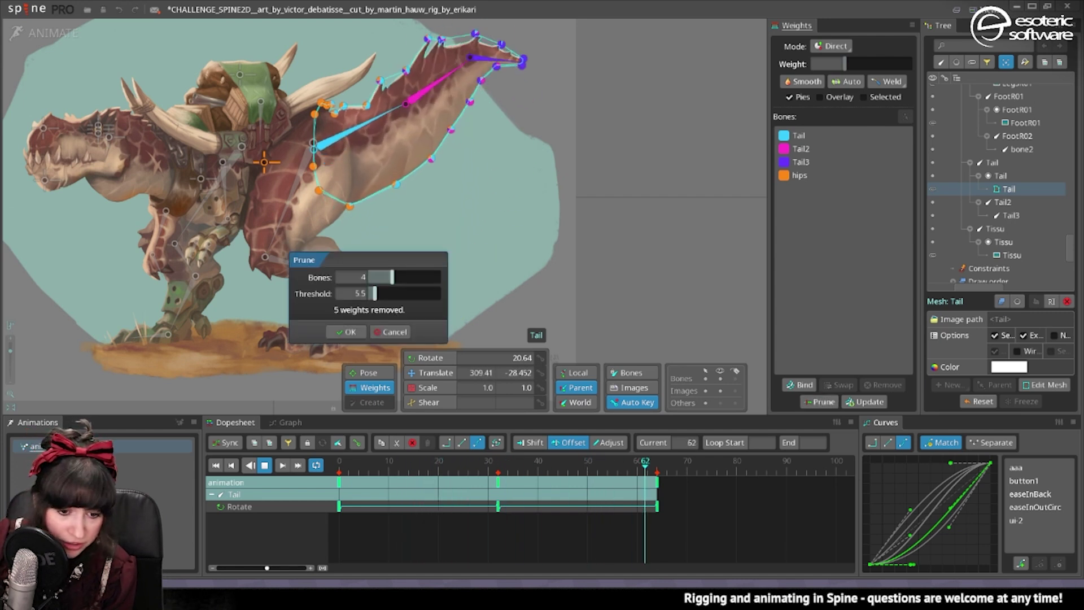
left_click(354, 333)
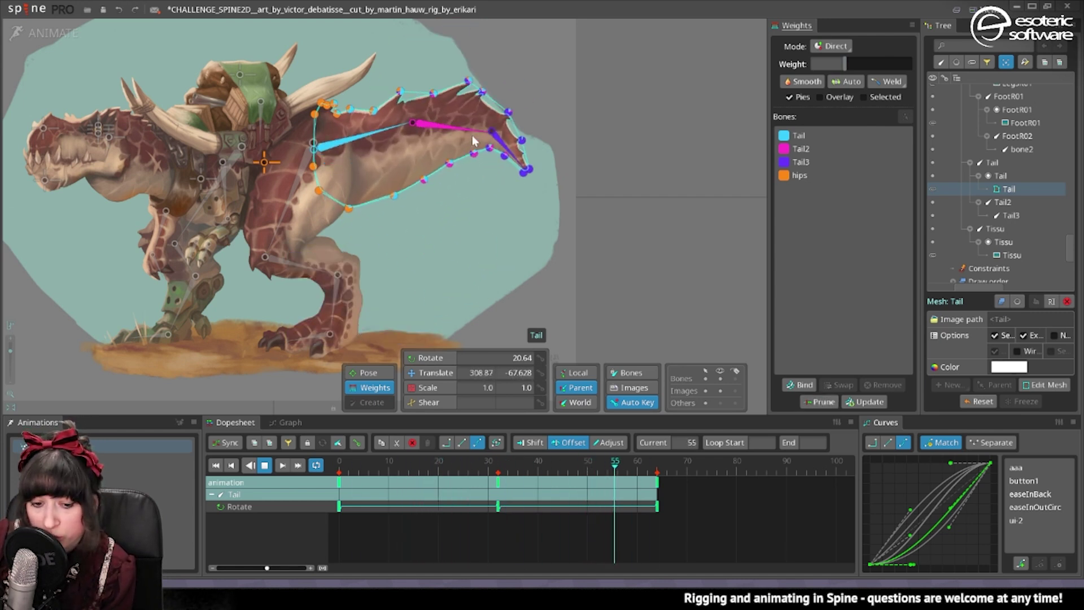
left_click(36, 37)
left_click(991, 551)
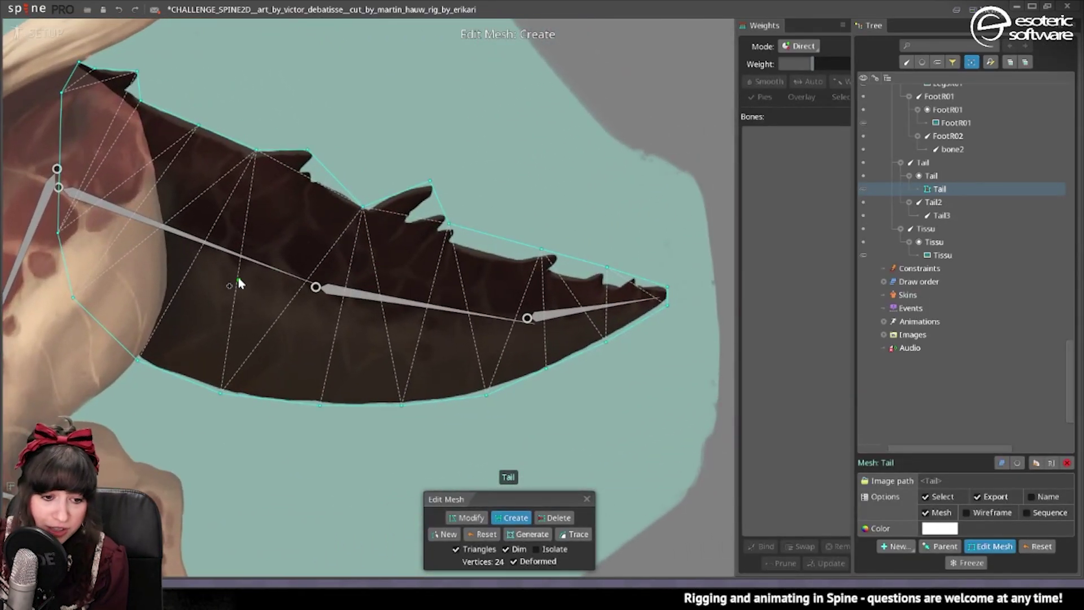
scroll(224, 283, "down", 2)
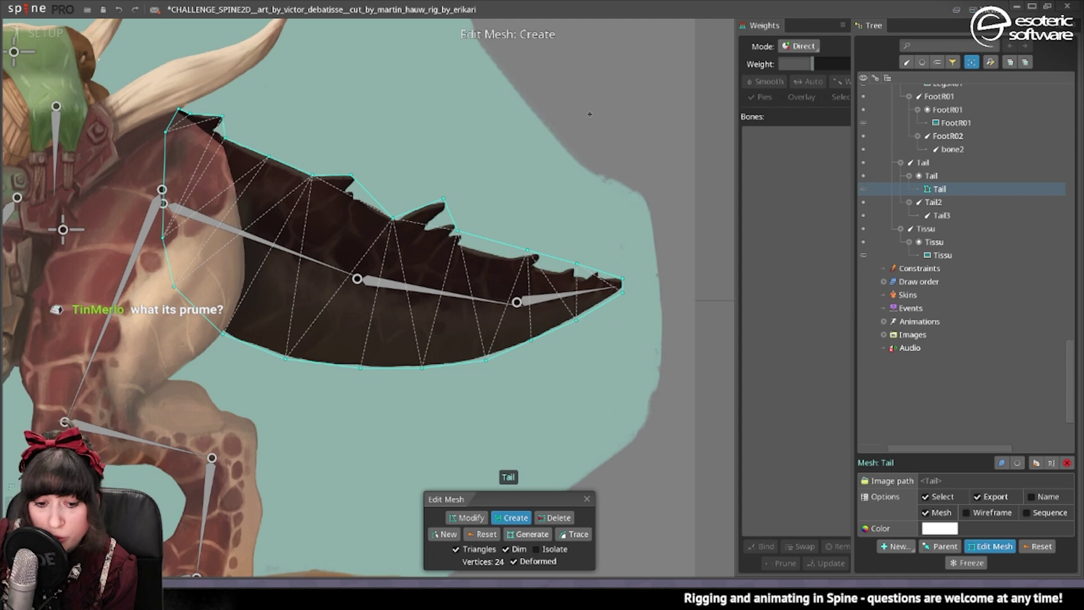
left_click(40, 33)
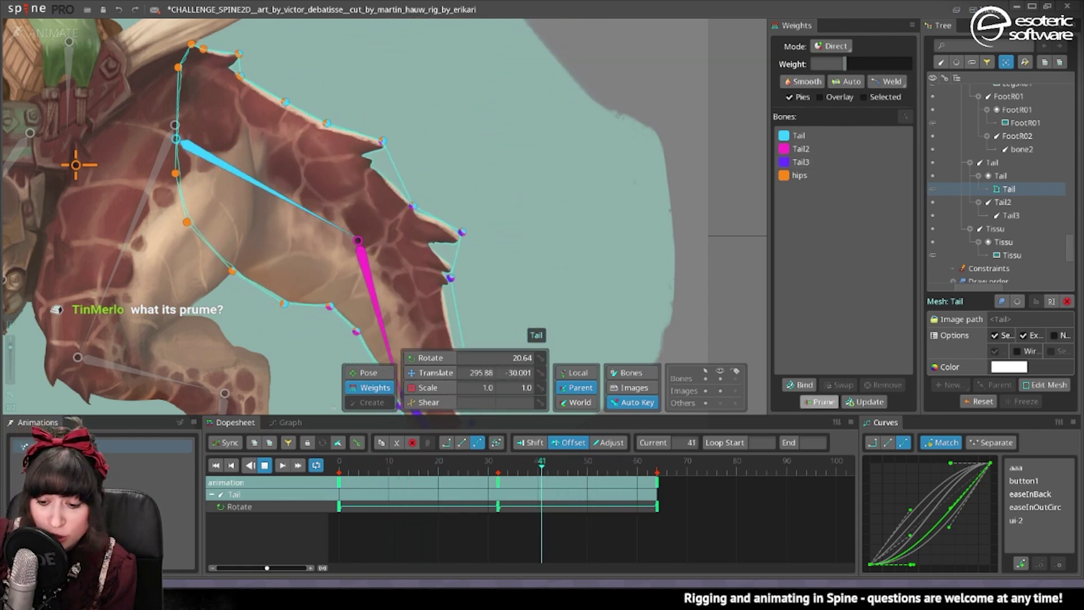
Step: Preview pruning the Tail mesh's weights with bone limits of 2 and 7 at a threshold of 5.5, and discard the changes
left_click(818, 402)
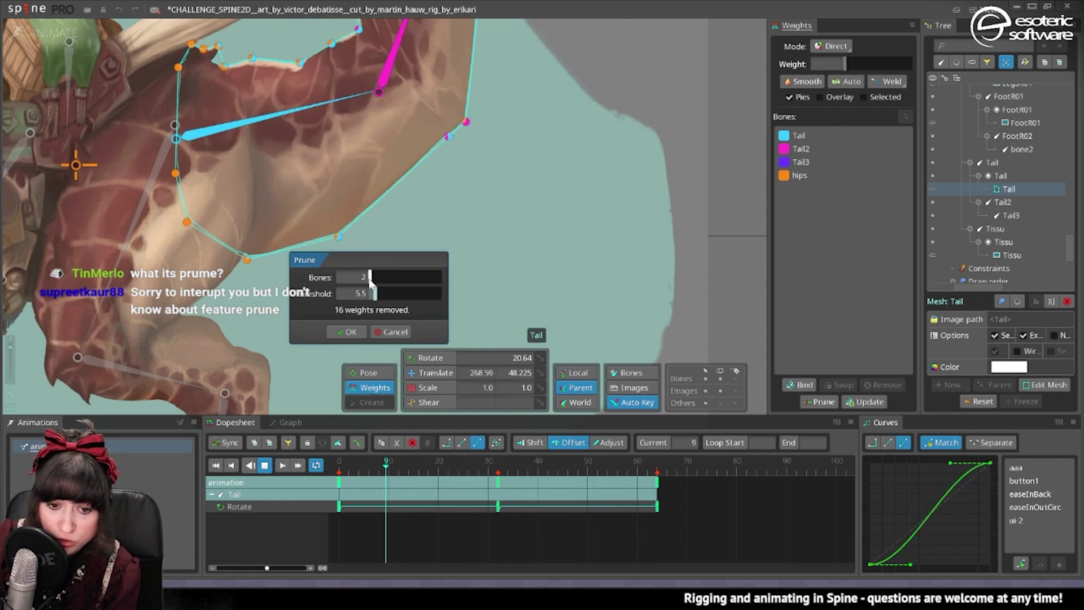
left_click_drag(370, 281, 427, 292)
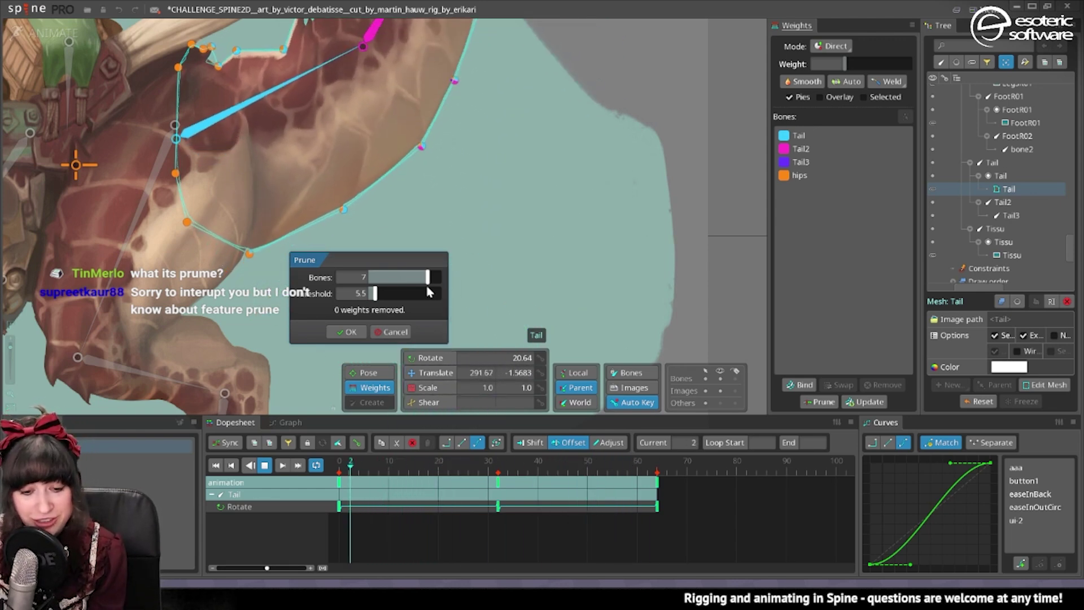
left_click_drag(427, 277, 369, 279)
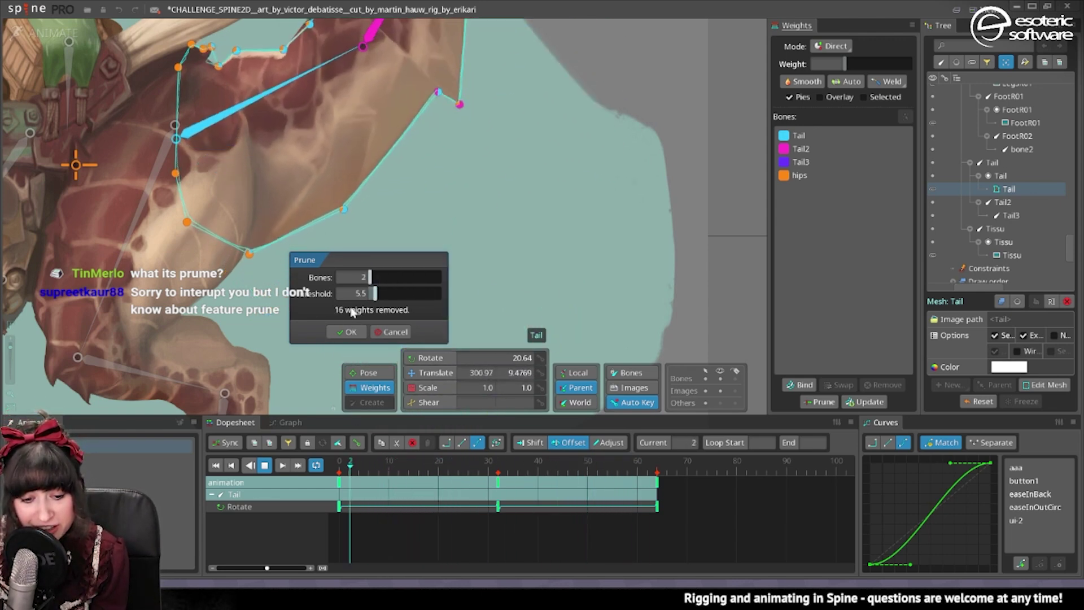
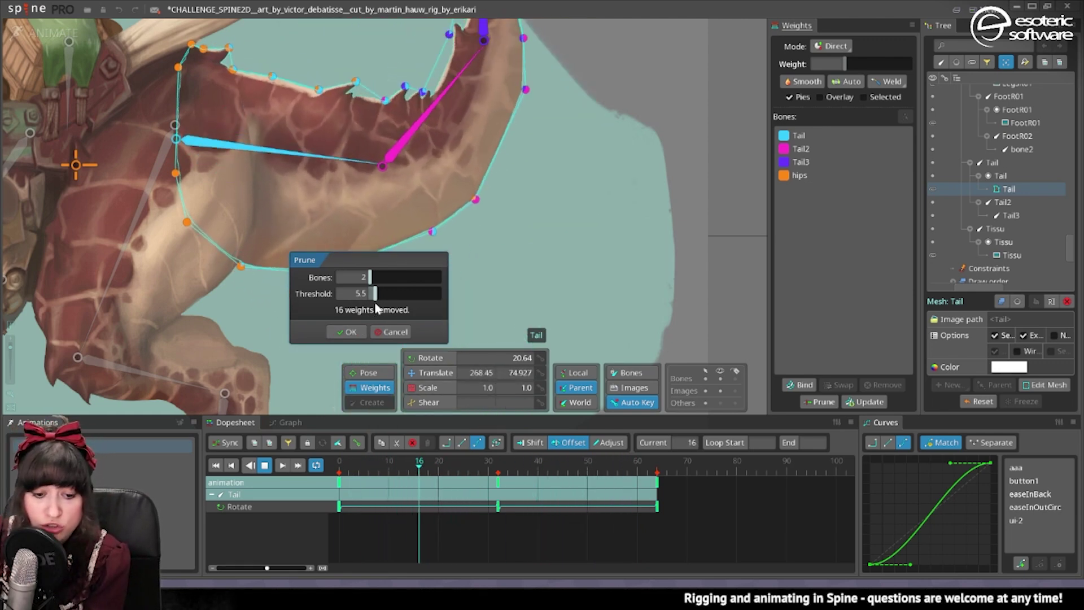
left_click(392, 334)
Step: Add interior vertices along the whole Tail mesh in Setup mode to reach 37 vertices, and finish editing the mesh
scroll(381, 309, "down", 5)
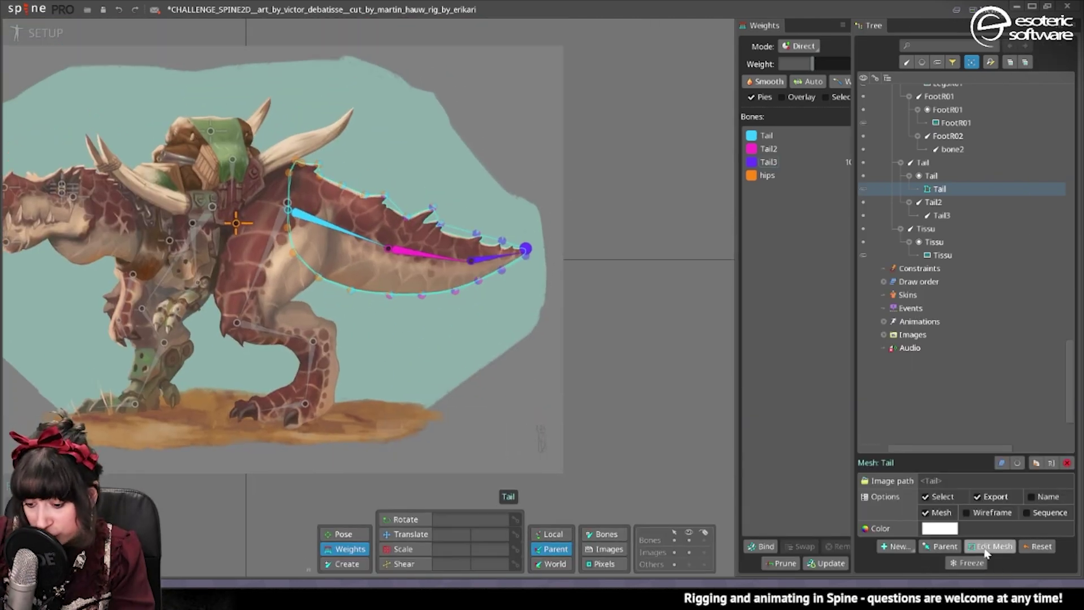
left_click(990, 546)
scroll(387, 266, "up", 5)
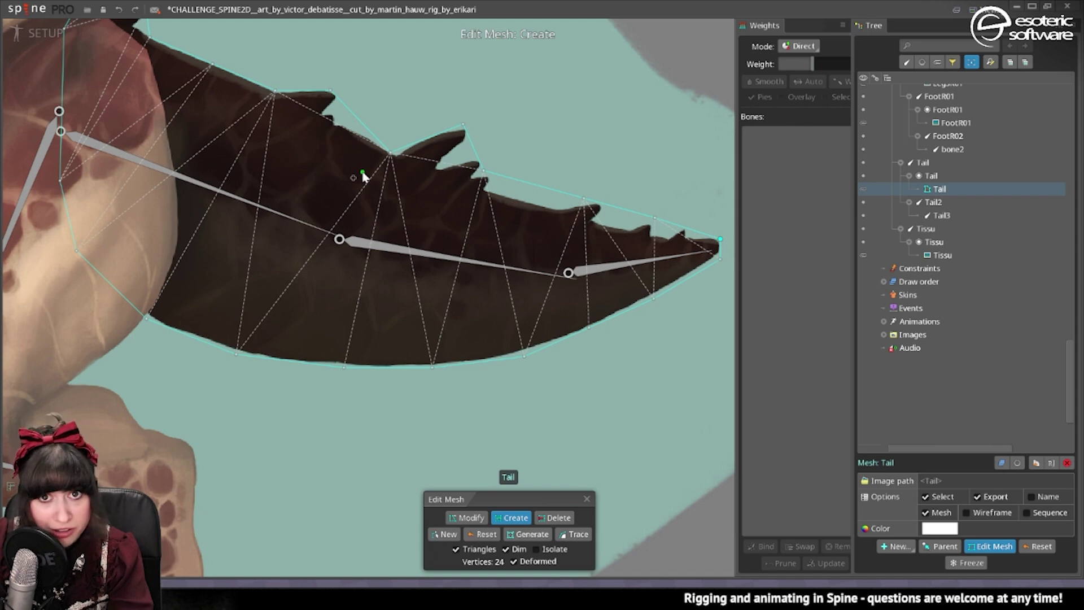
scroll(362, 176, "down", 2)
left_click_drag(535, 243, 388, 217)
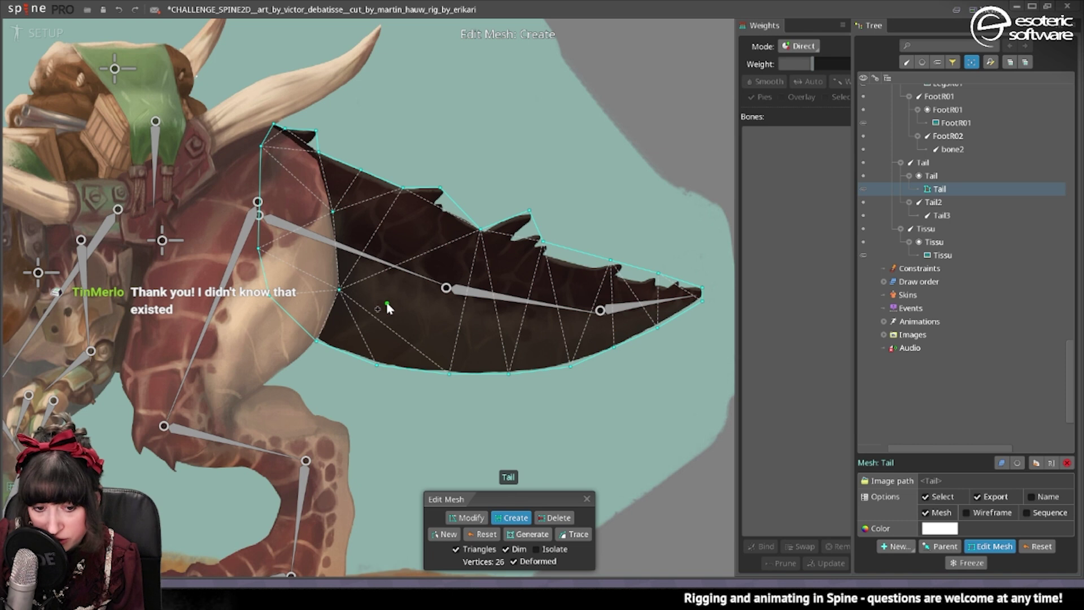
left_click_drag(402, 297, 262, 308)
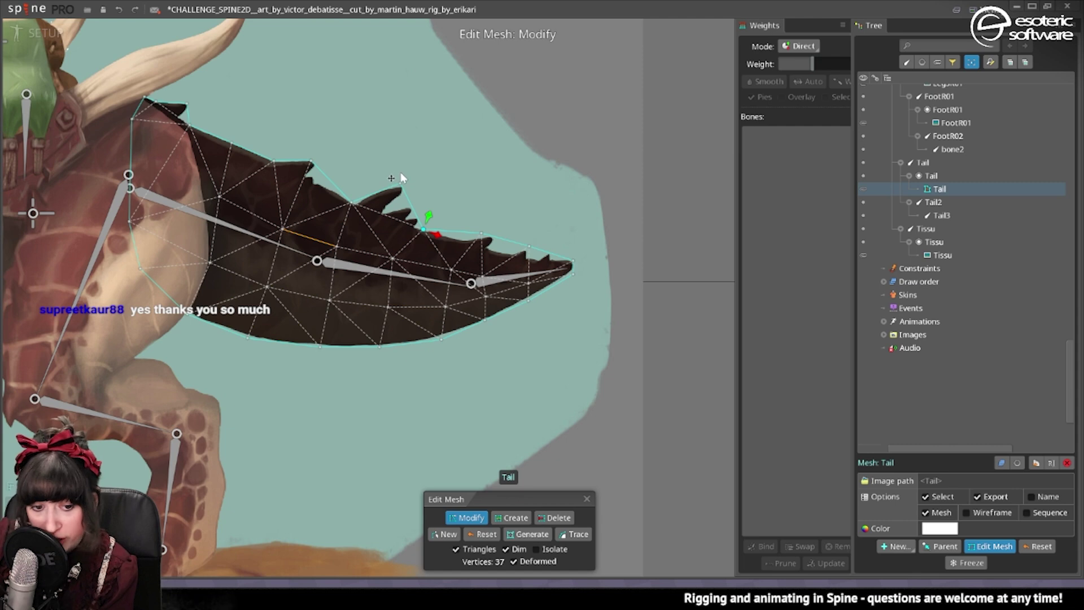
left_click(486, 298)
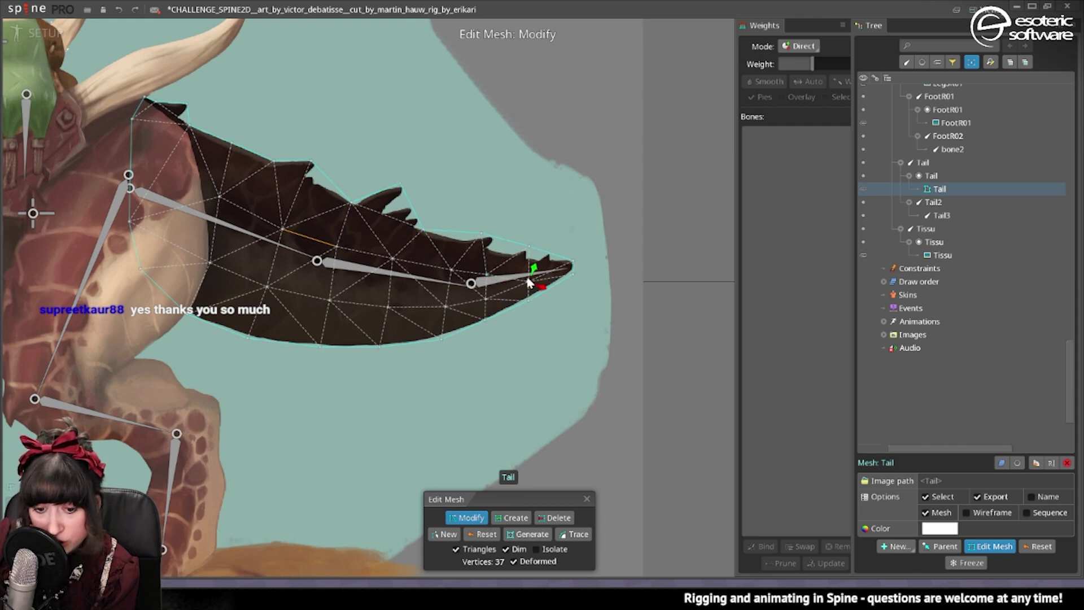
key("Escape")
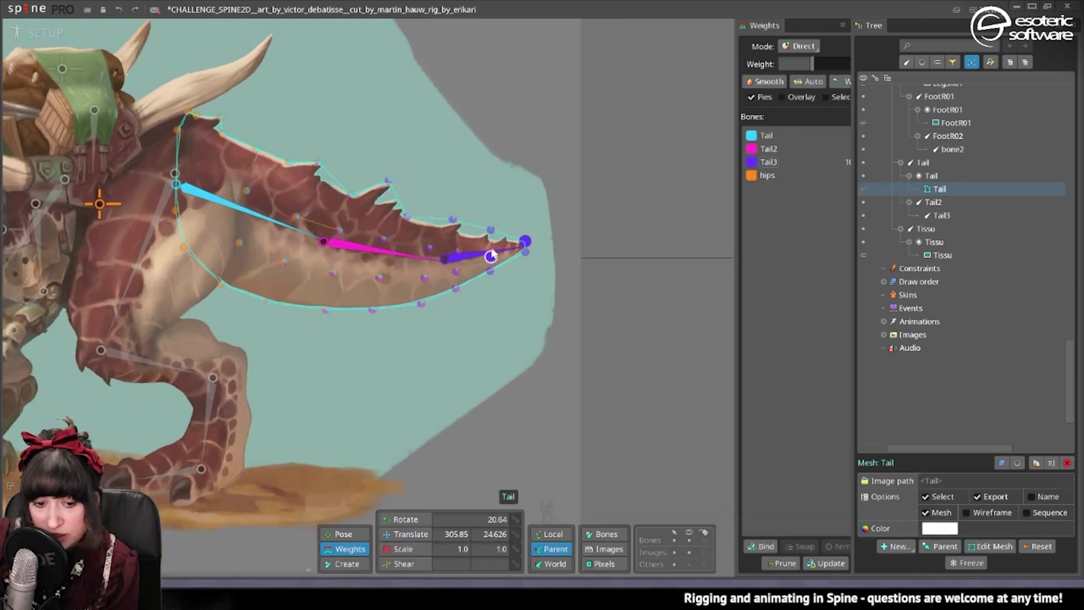
Step: Return to Animate mode and give the two interior vertices near the tail base about 88% hips weight
left_click(39, 37)
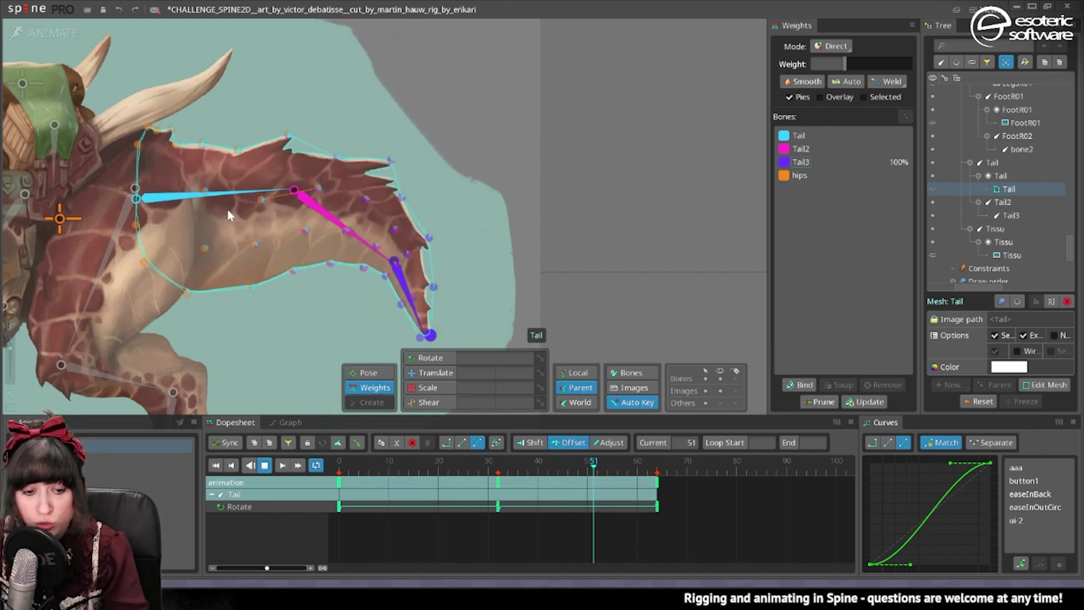
scroll(265, 262, "down", 2)
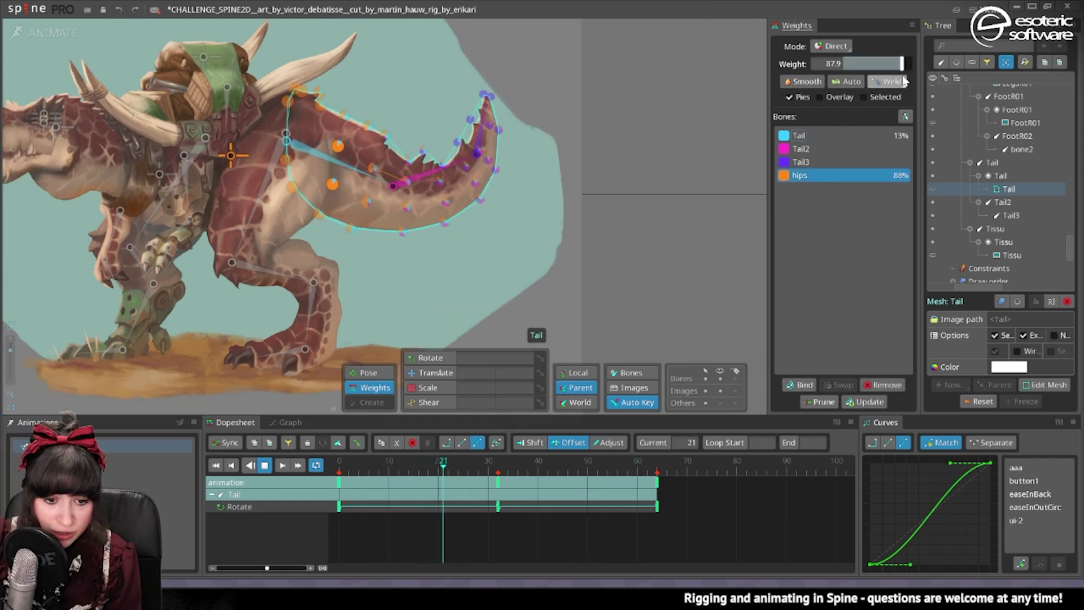
left_click_drag(904, 81, 899, 82)
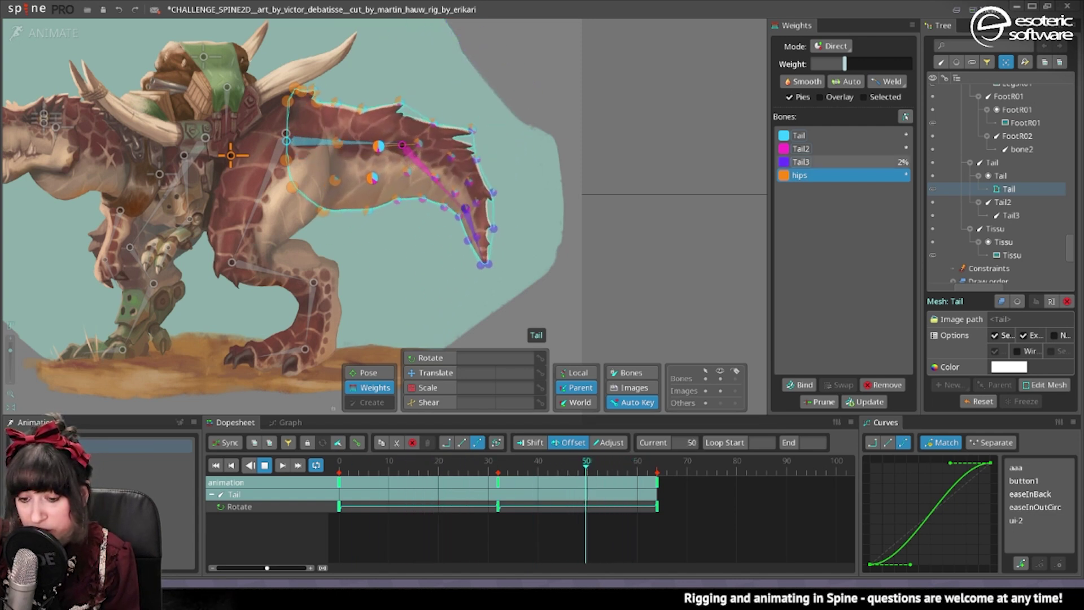
Step: Reduce Tail2's weight on the next interior vertex pair, and give the pair near the start of Tail3 about 35% Tail2 weight
left_click(813, 149)
left_click_drag(687, 147, 769, 153)
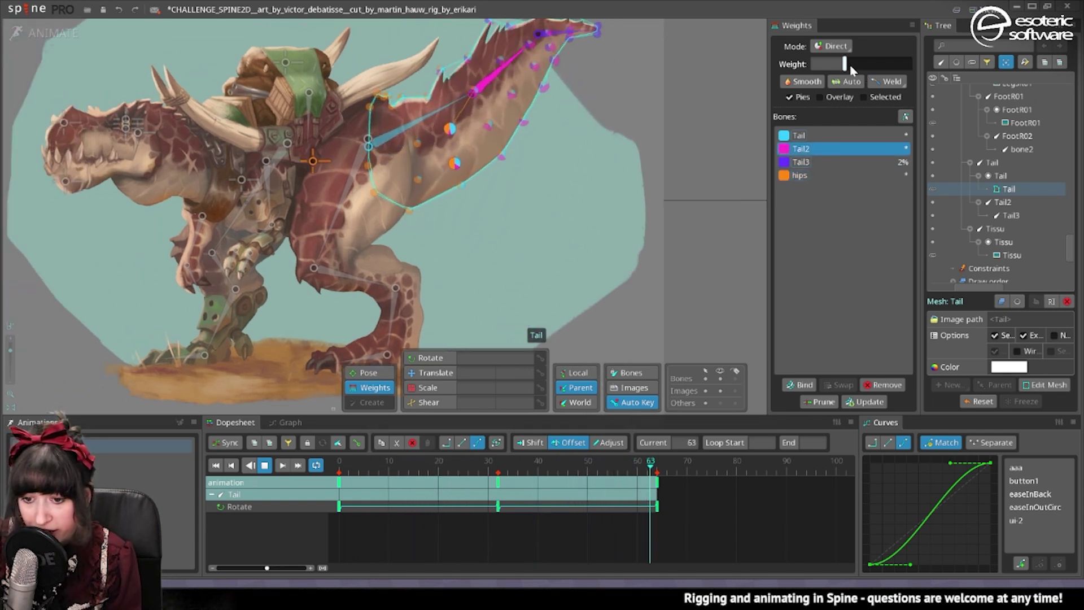
mouse_move(844, 63)
left_mouse_down()
mouse_move(917, 67)
mouse_move(835, 64)
left_mouse_up()
left_click(818, 175)
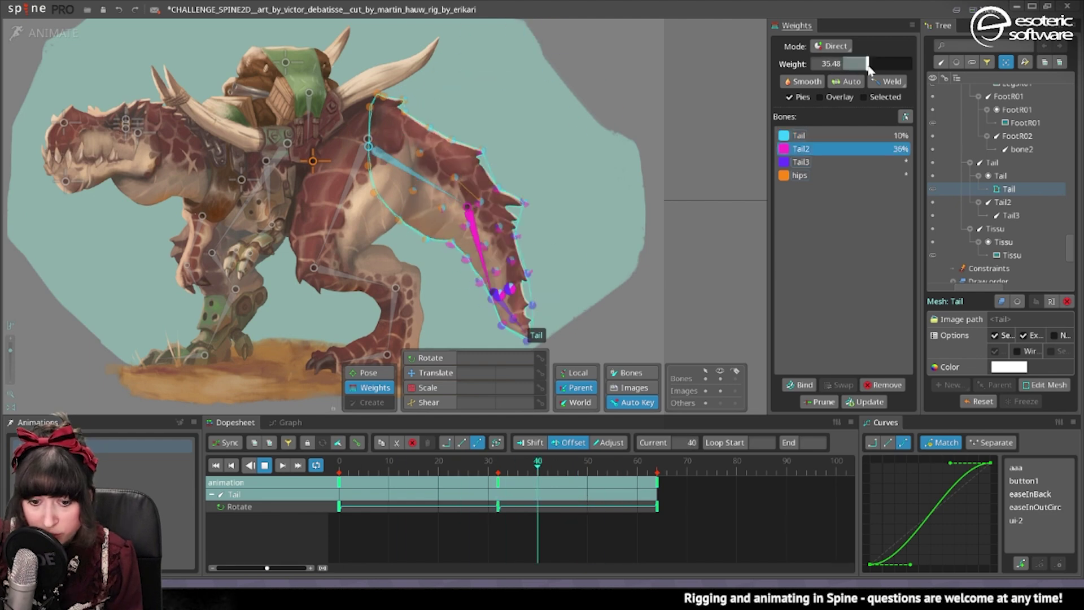
key("space")
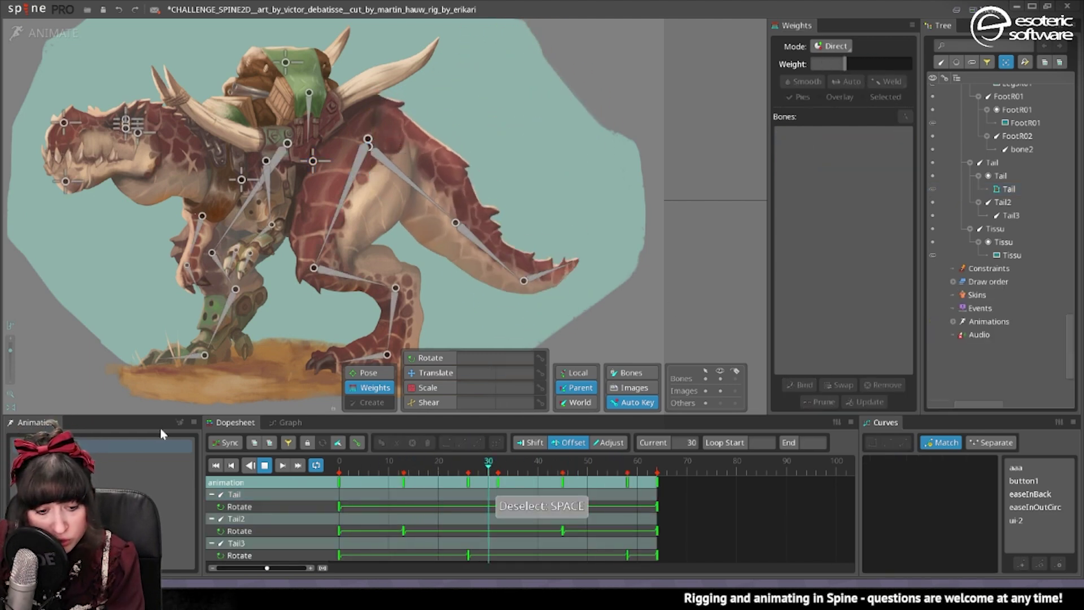
Step: Create a new animation named test
left_click(180, 422)
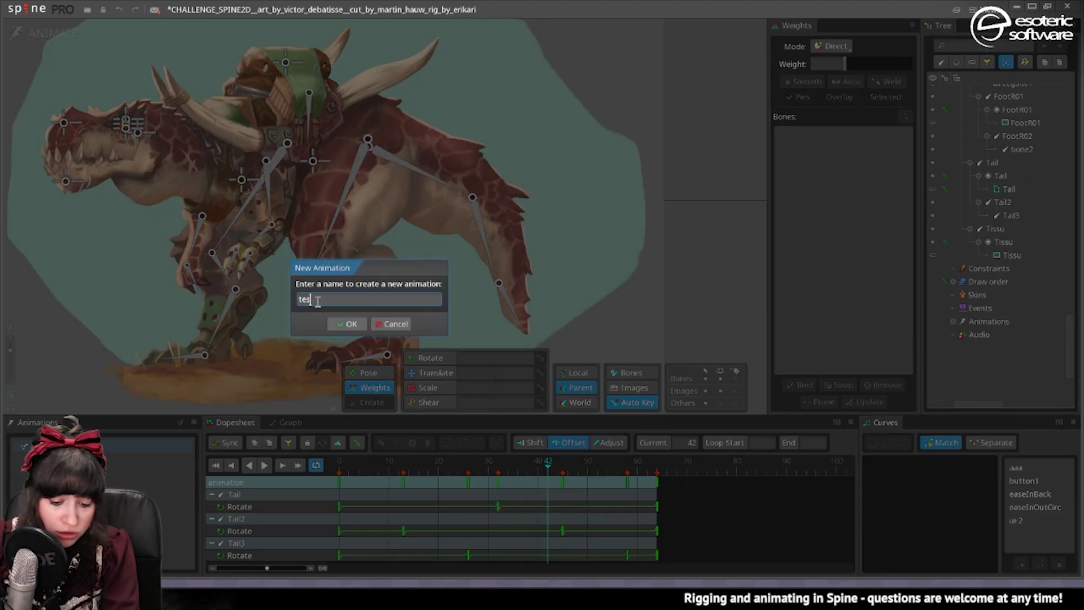
type("t")
key("Return")
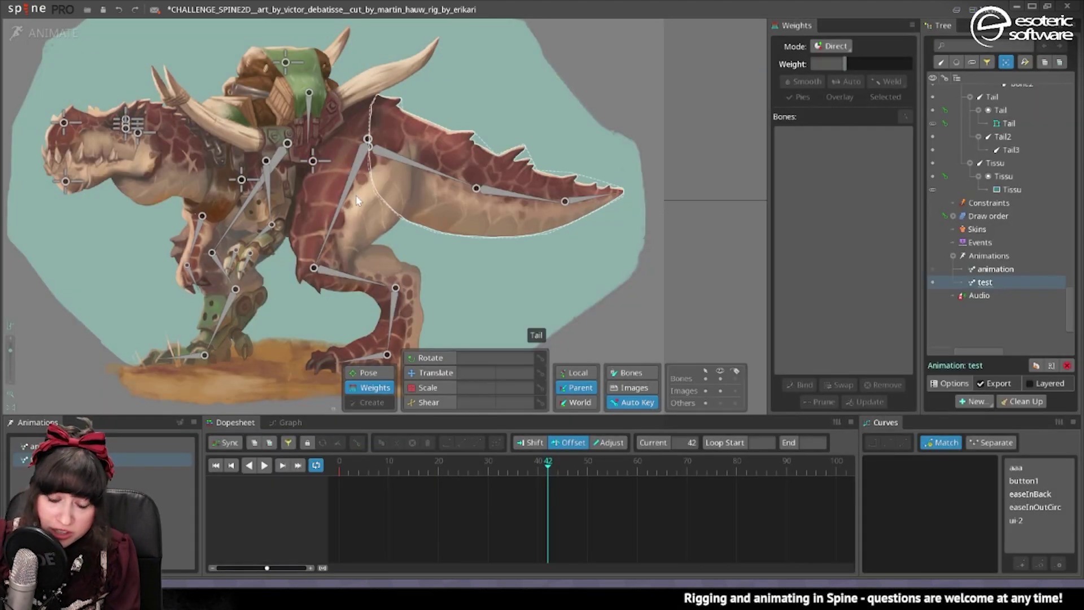
Step: Key translation on the three tail bones, pulled toward the body at frames 0 and 40 and pushed outward at frame 20
left_click(412, 376)
left_click(445, 188)
key("space")
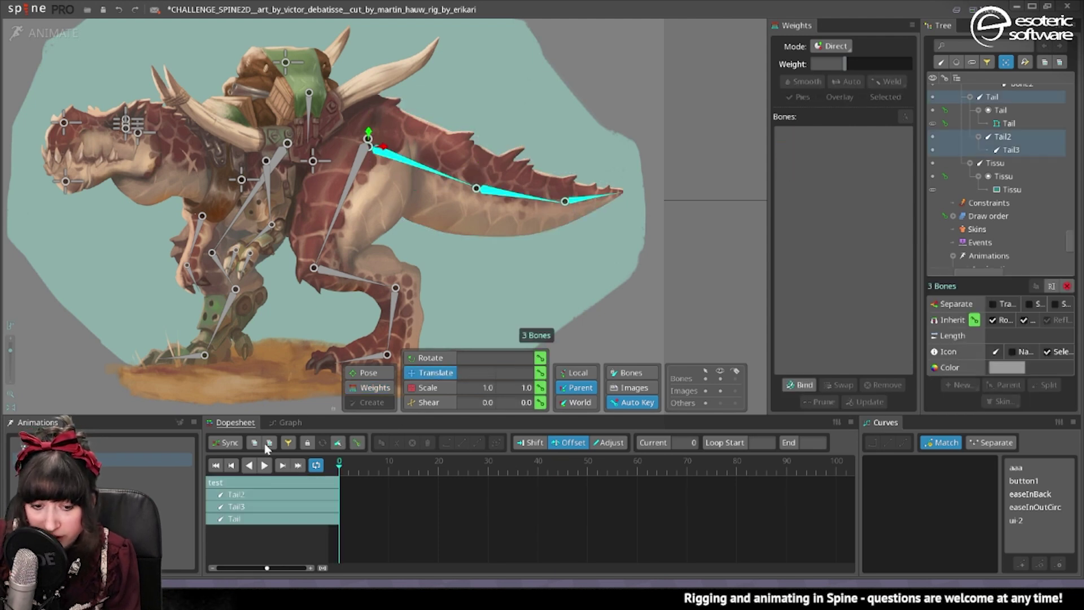
left_click_drag(382, 149, 337, 163)
left_click_drag(493, 175, 482, 169)
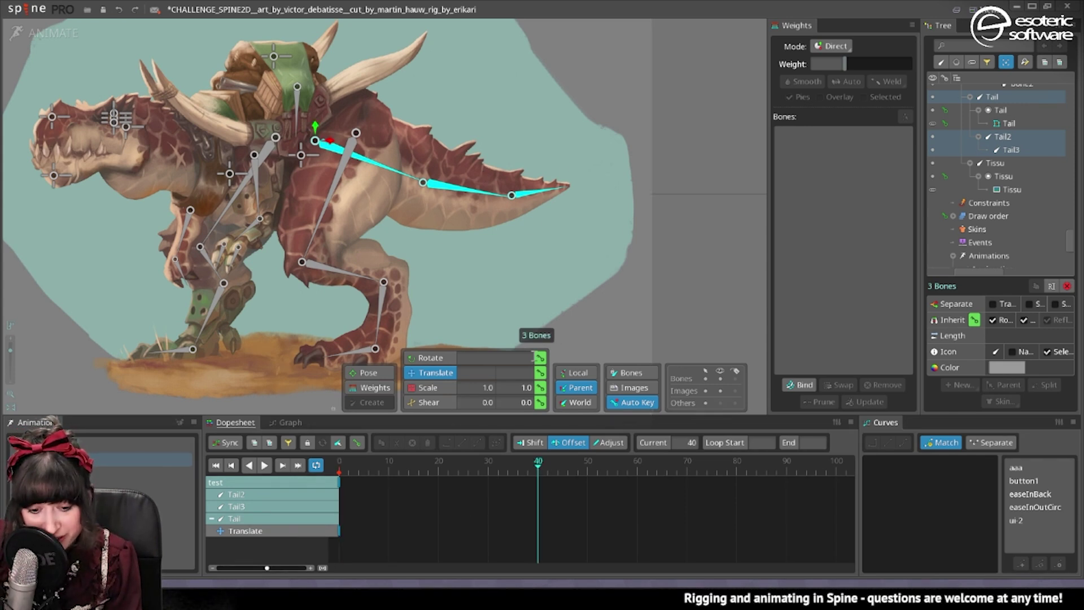
left_click(539, 373)
left_click_drag(320, 142, 381, 142)
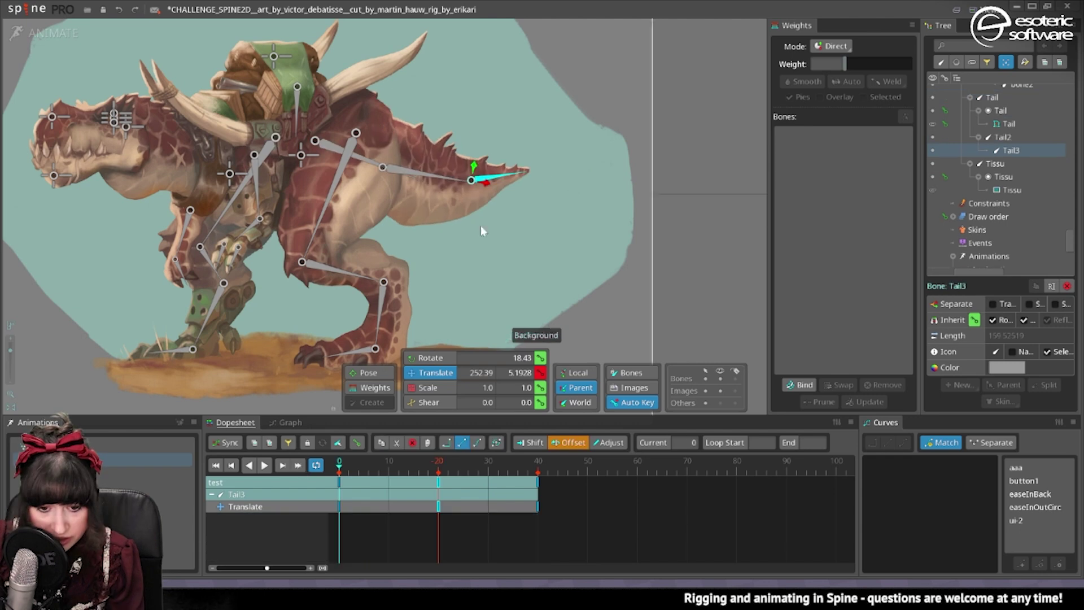
Step: Move the Tail3 bone inward to an X translation of about 118 at frame 0, and copy that key to frame 40
left_click_drag(437, 194, 432, 201)
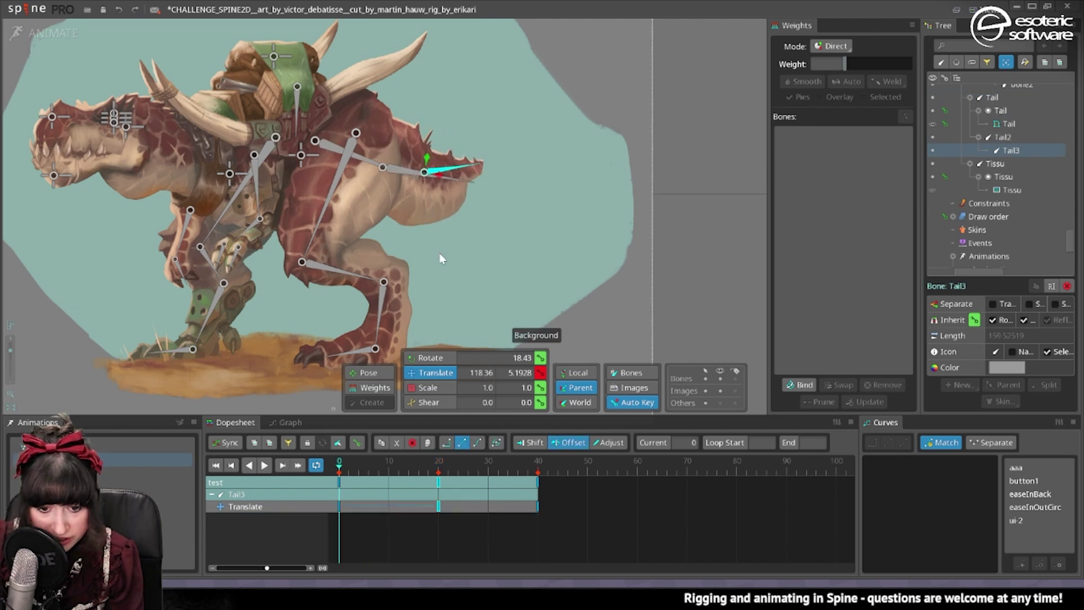
scroll(471, 180, "up", 3)
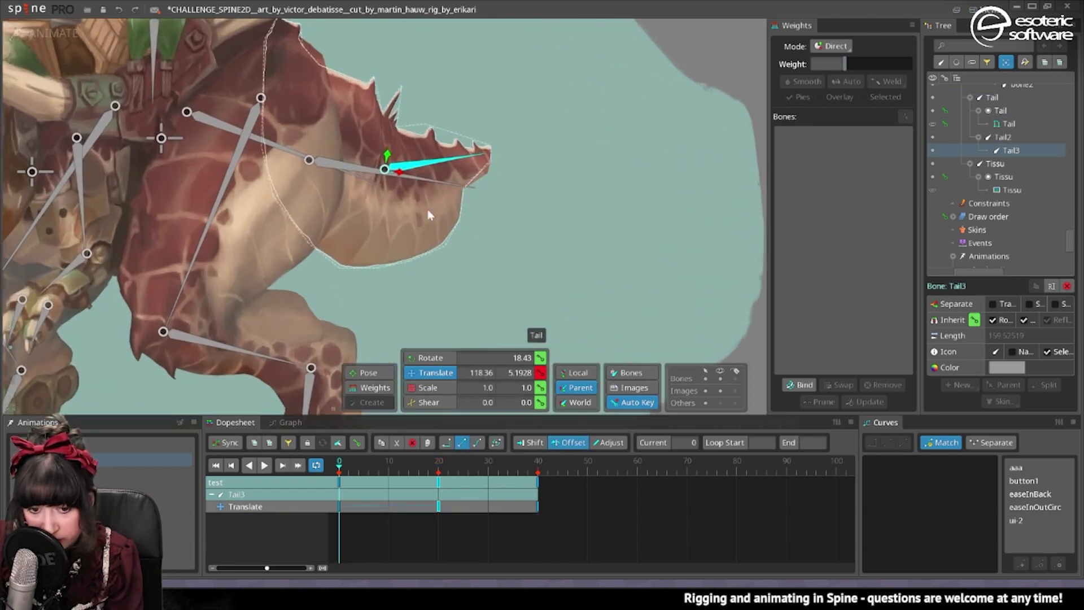
left_click(336, 486)
key("ctrl+c")
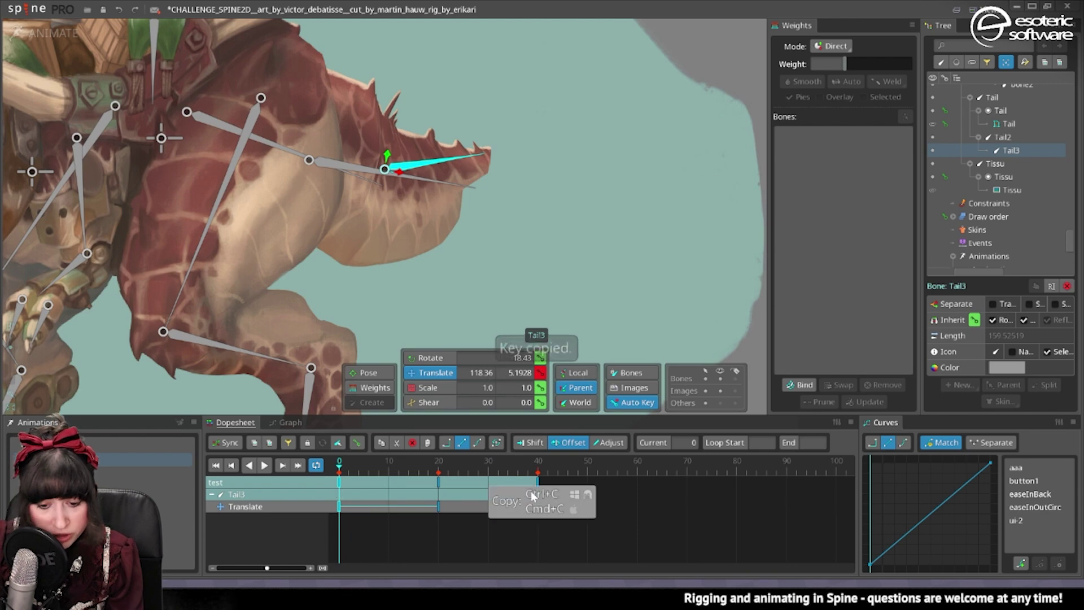
left_click(538, 483)
key("ctrl+v")
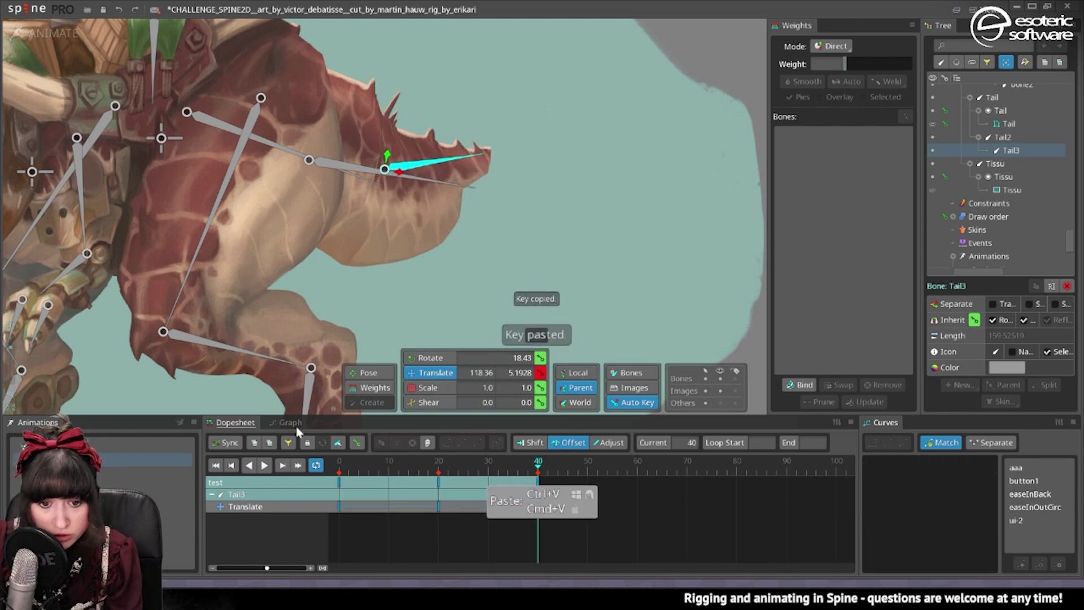
Step: Change all translate keys of the three tail bones to Bezier curves while the animation loops
scroll(445, 250, "down", 3)
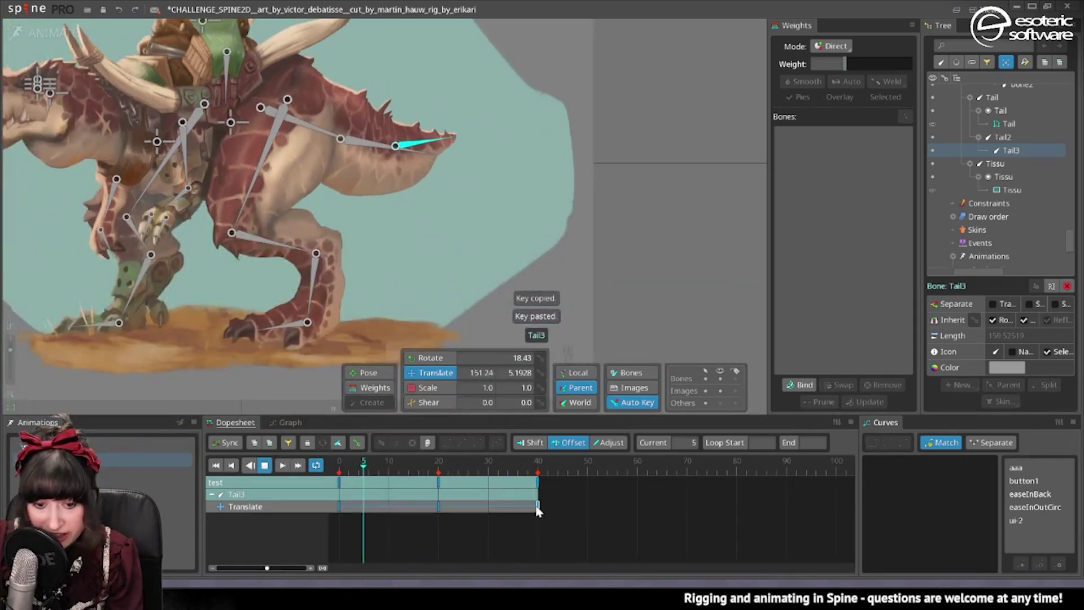
left_click(556, 528)
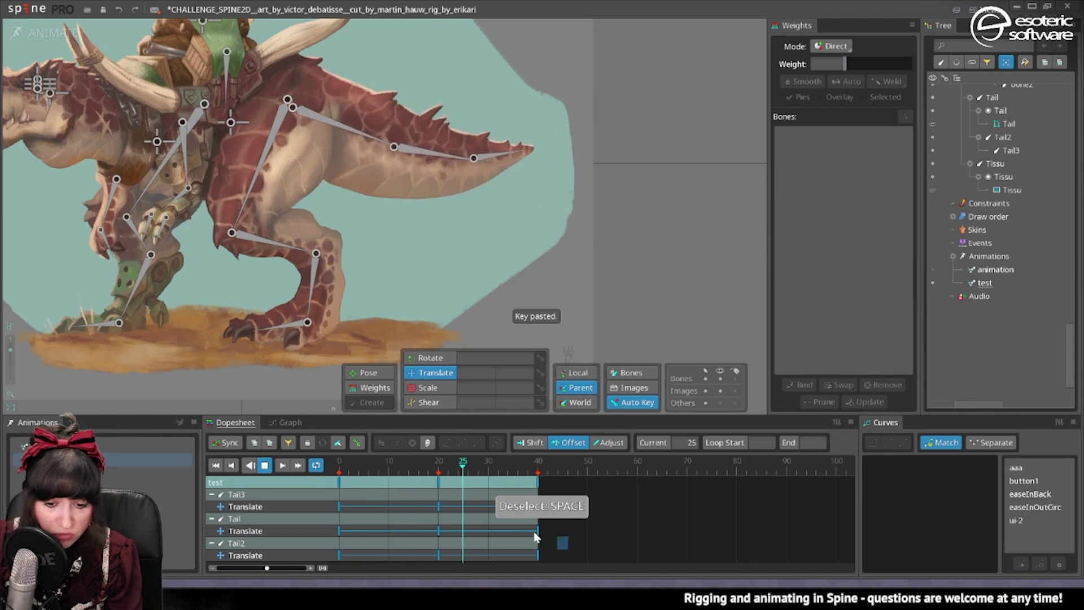
left_click(477, 442)
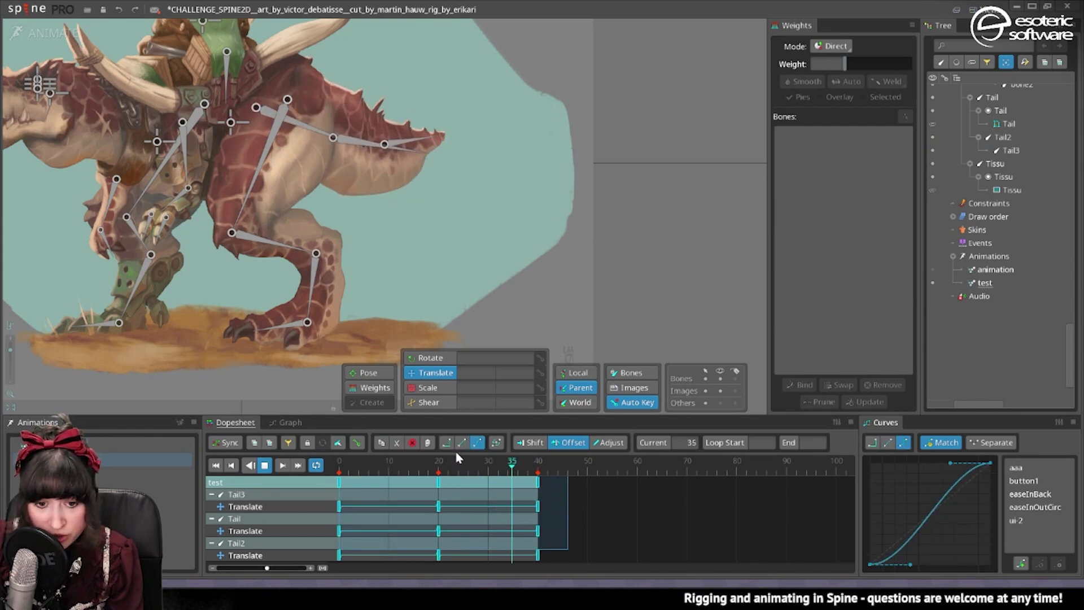
left_click(582, 533)
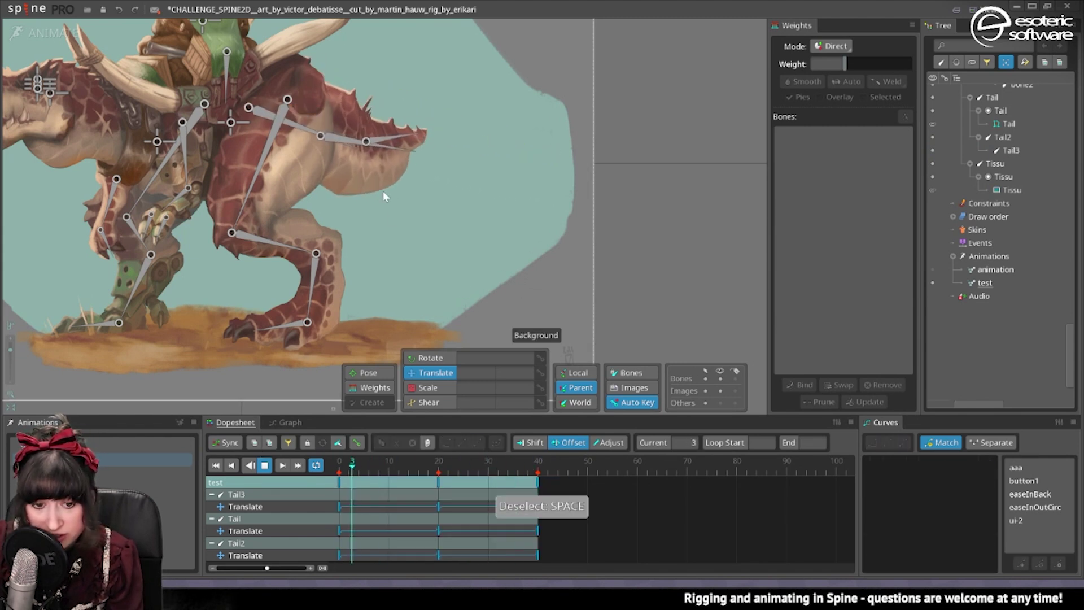
Step: Offset the translate keys of Tail2 by 6 frames and those of Tail3 by 16 frames within the loop
left_click(392, 150)
left_click_drag(438, 483, 465, 479)
key("space")
left_click(502, 166)
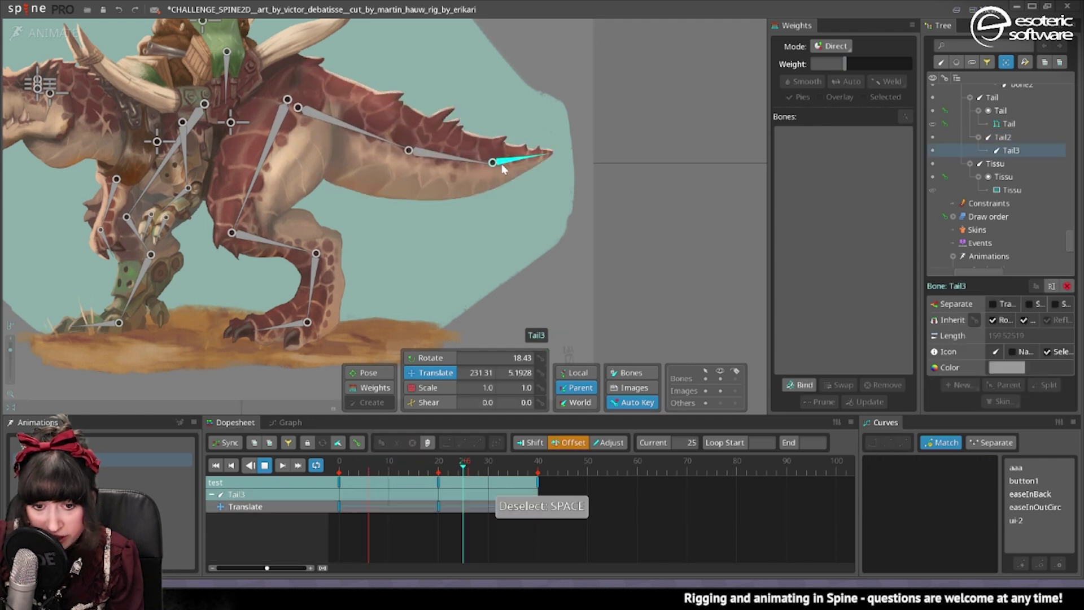
left_click_drag(434, 503, 478, 491)
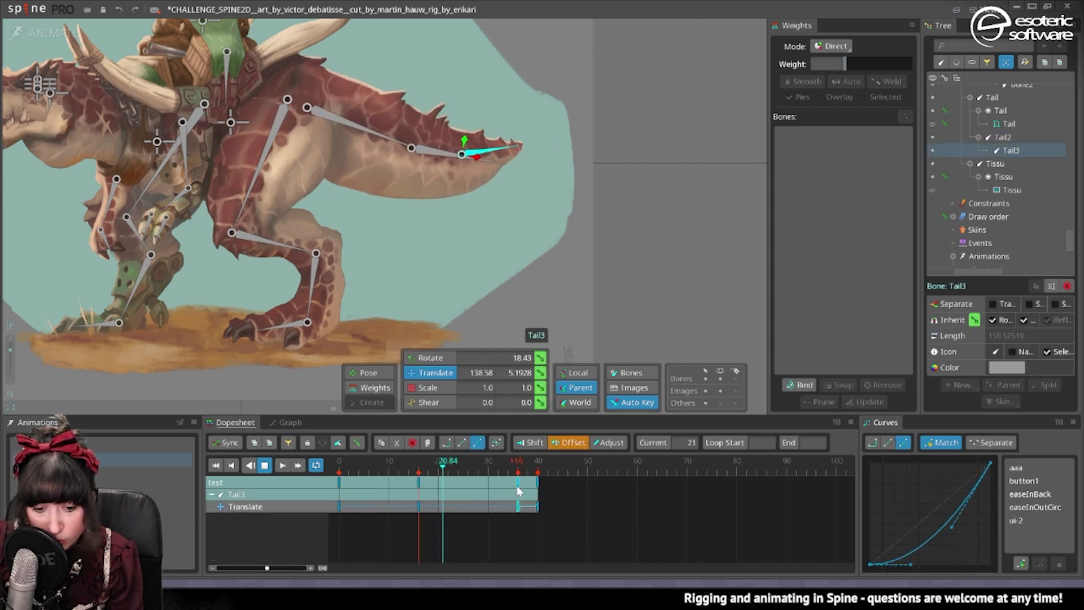
key("space")
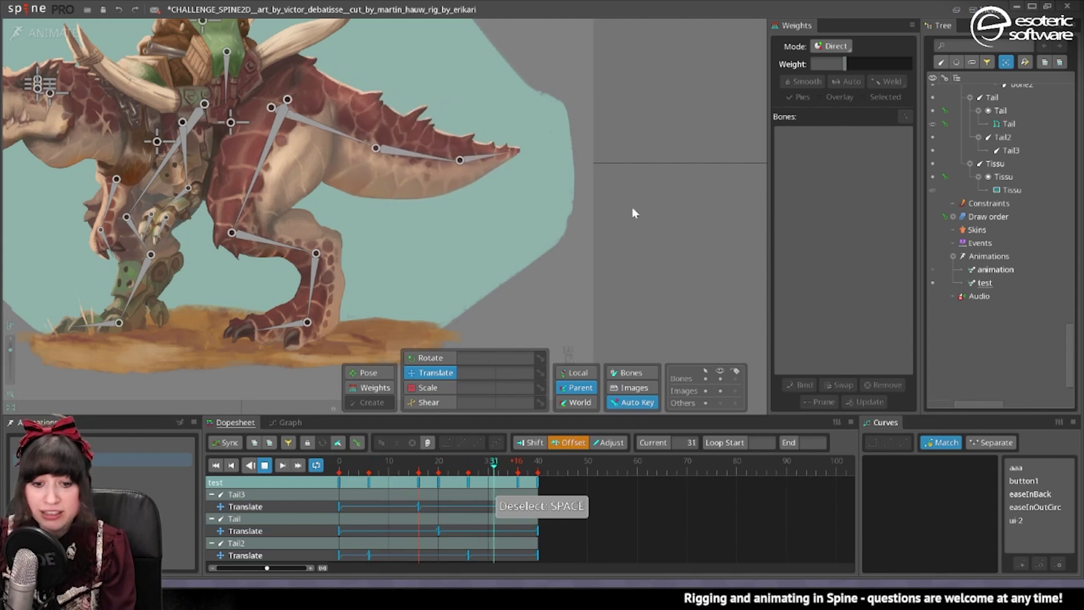
Step: Hide the bones and give the third interior vertex pair of the Tail mesh about 40% hips weight
left_click(719, 379)
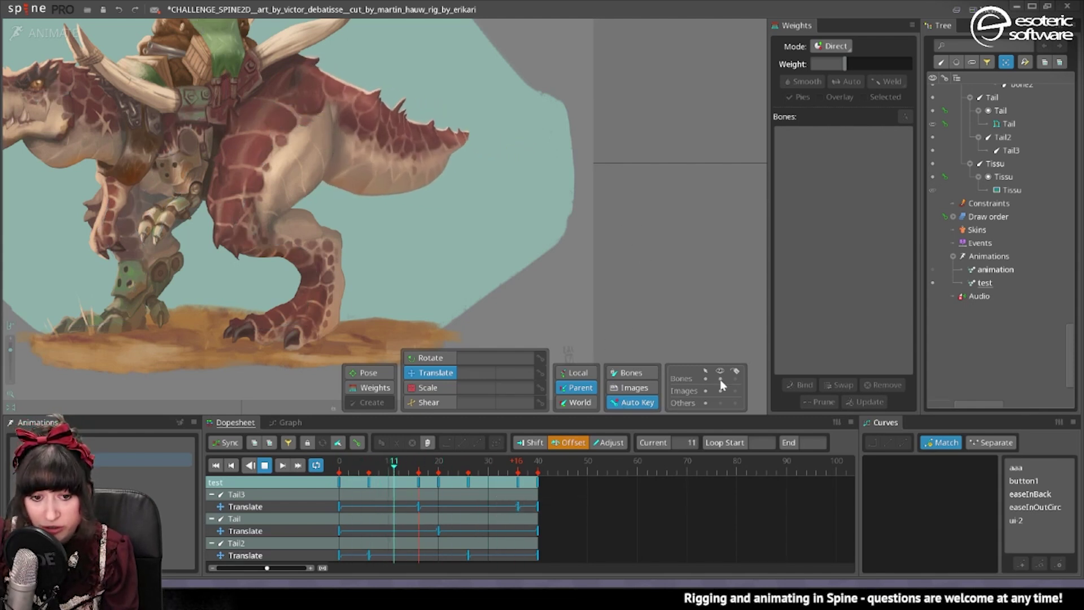
left_click(369, 163)
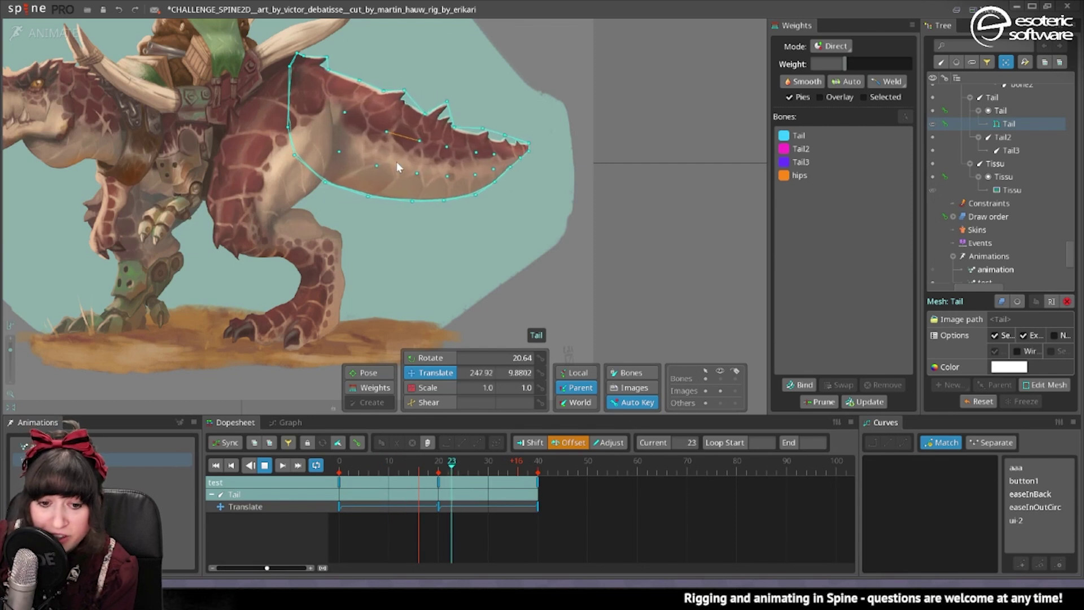
left_click(370, 387)
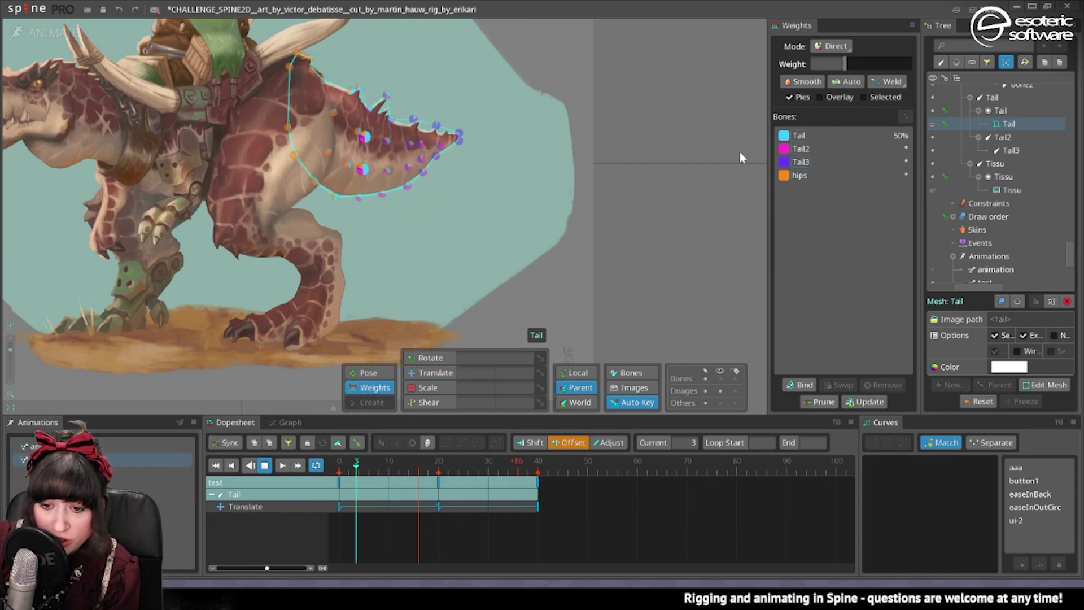
left_click(813, 175)
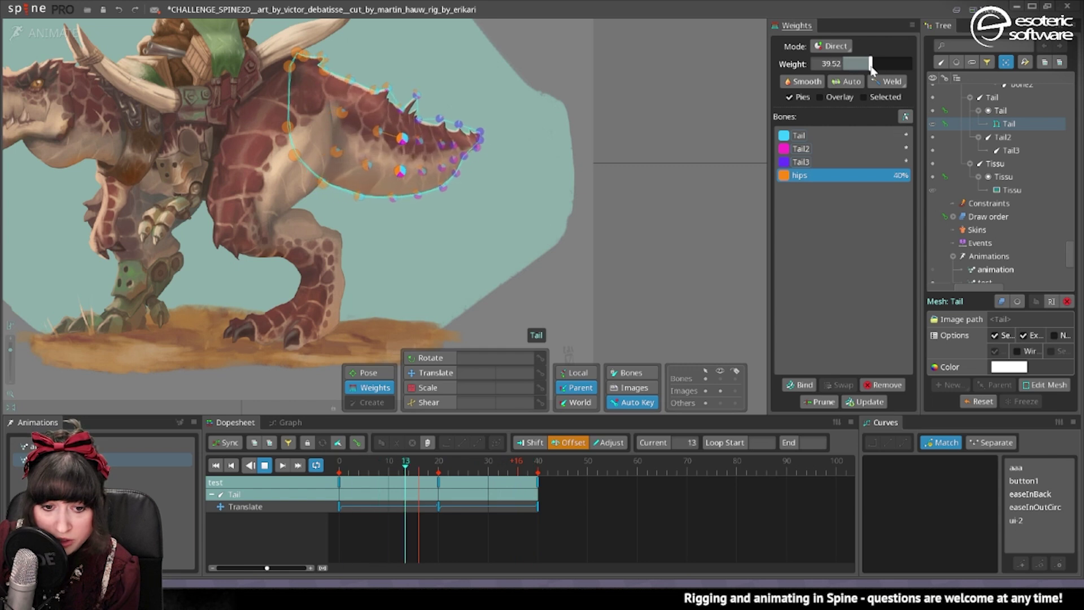
Step: Give the second interior vertex pair about 67% hips weight and the pair nearest the tail base about 93%
left_click(376, 166)
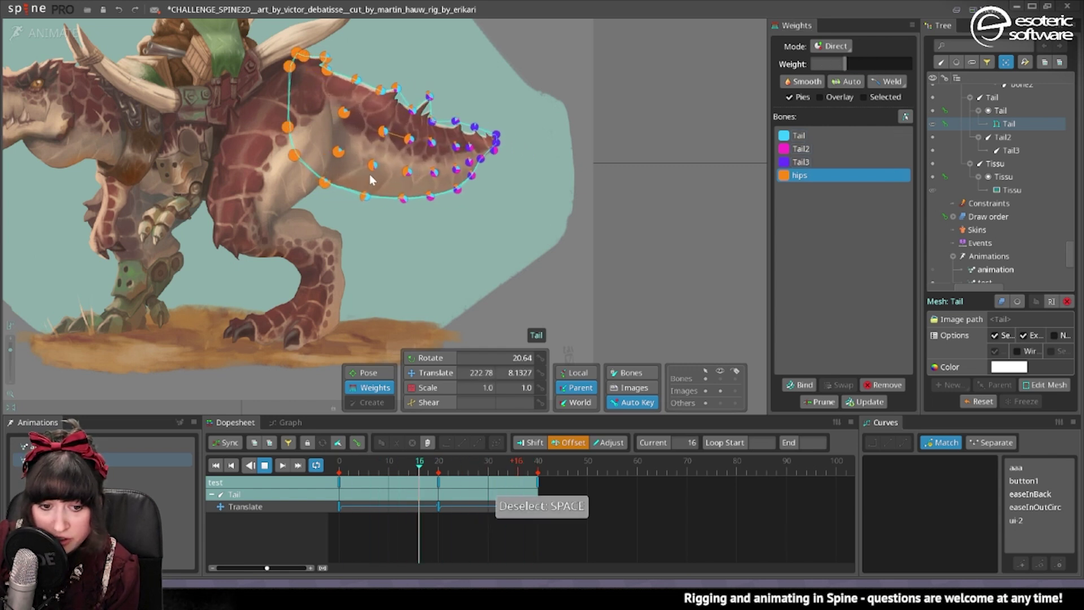
left_click_drag(876, 63, 896, 64)
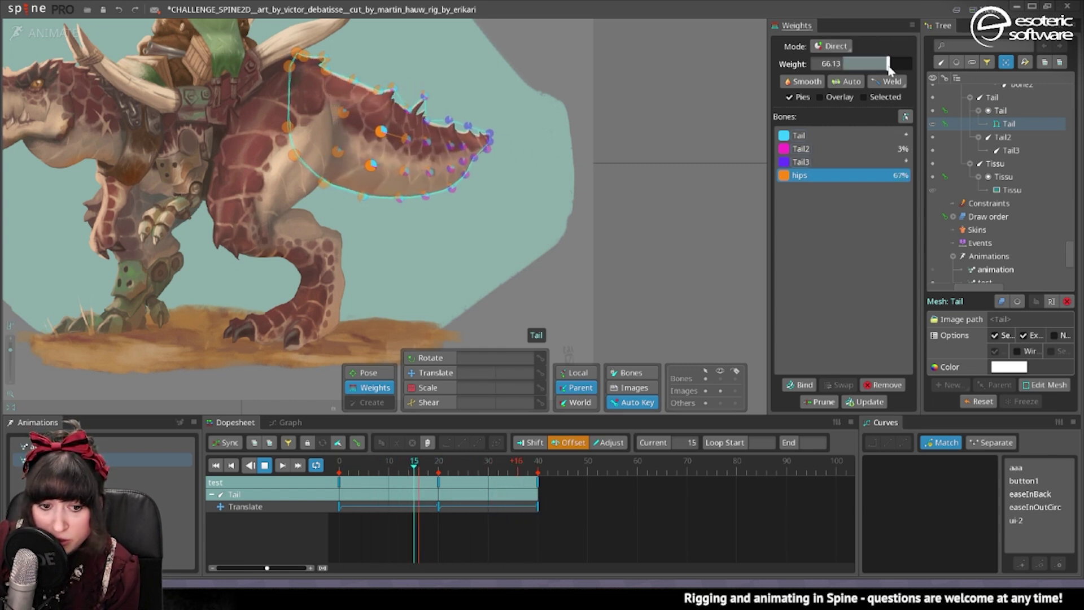
left_click(329, 149)
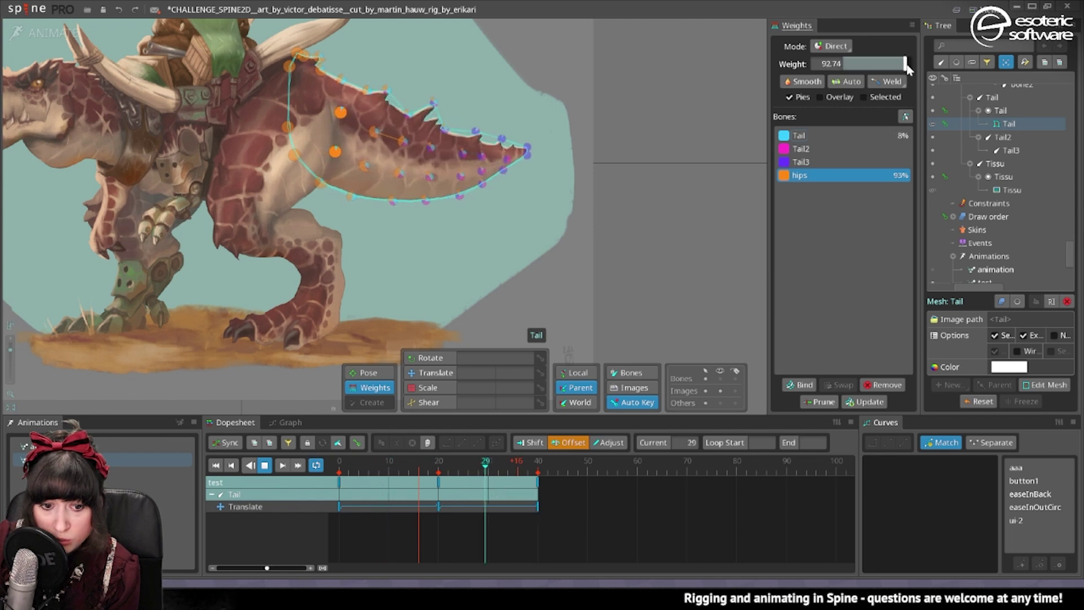
key("space")
key("space")
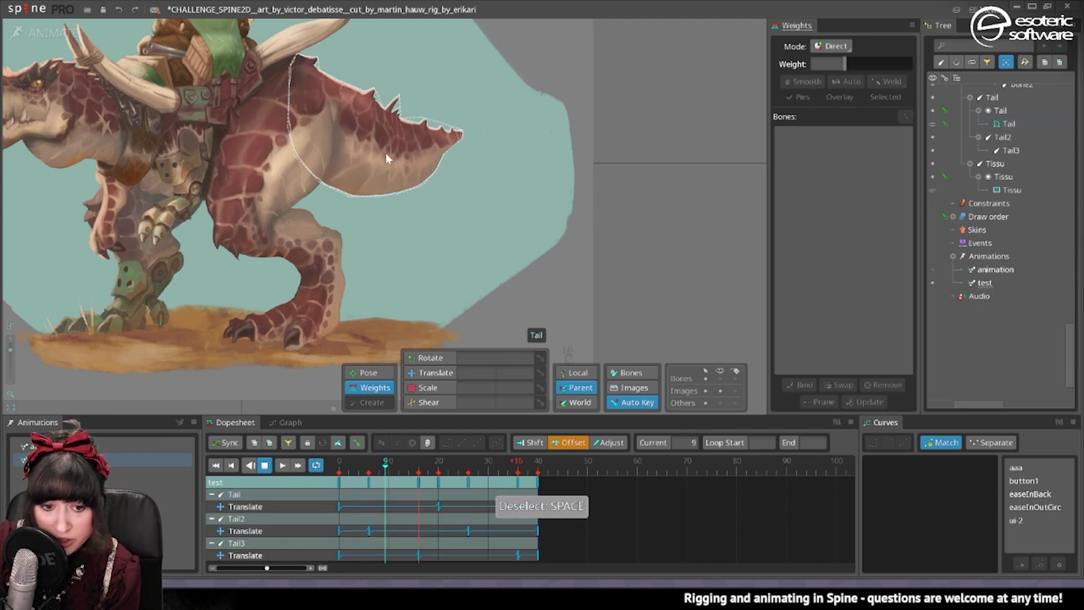
Step: Increase the hips weight on the upper-edge vertex near the tail base, and give the edge vertices just above it about 92%
left_click(387, 158)
left_click(330, 80)
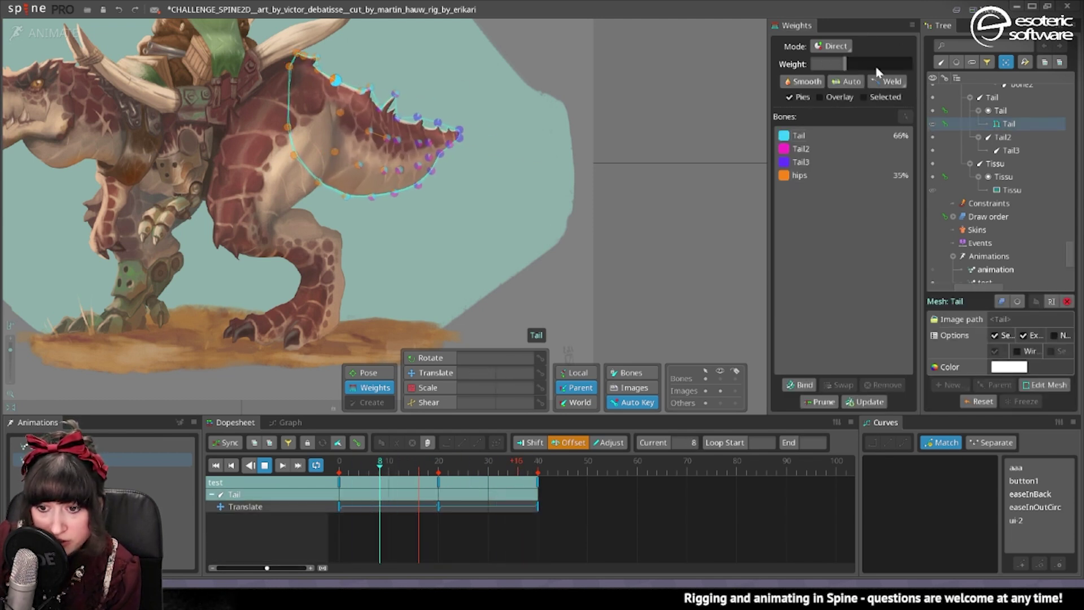
left_click(817, 175)
mouse_move(868, 65)
left_mouse_down()
mouse_move(890, 68)
mouse_move(860, 75)
mouse_move(881, 78)
left_mouse_up()
key("space")
left_click_drag(335, 48, 308, 74)
left_click_drag(890, 64, 906, 65)
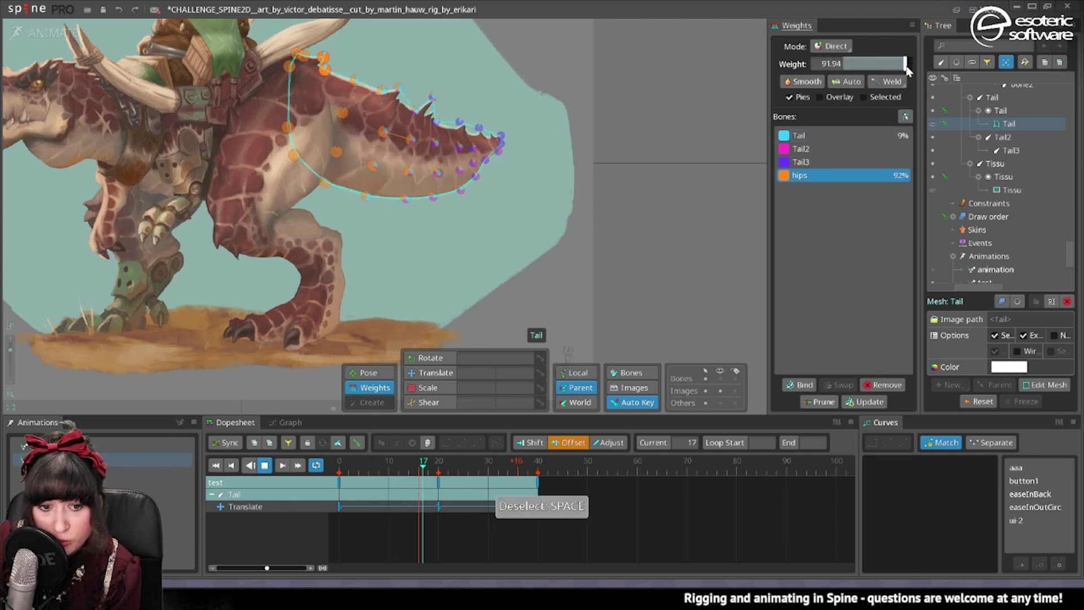
key("space")
key("space")
Step: Increase the hips weight on the next upper-edge vertices of the Tail mesh, further from the base
left_click(364, 119)
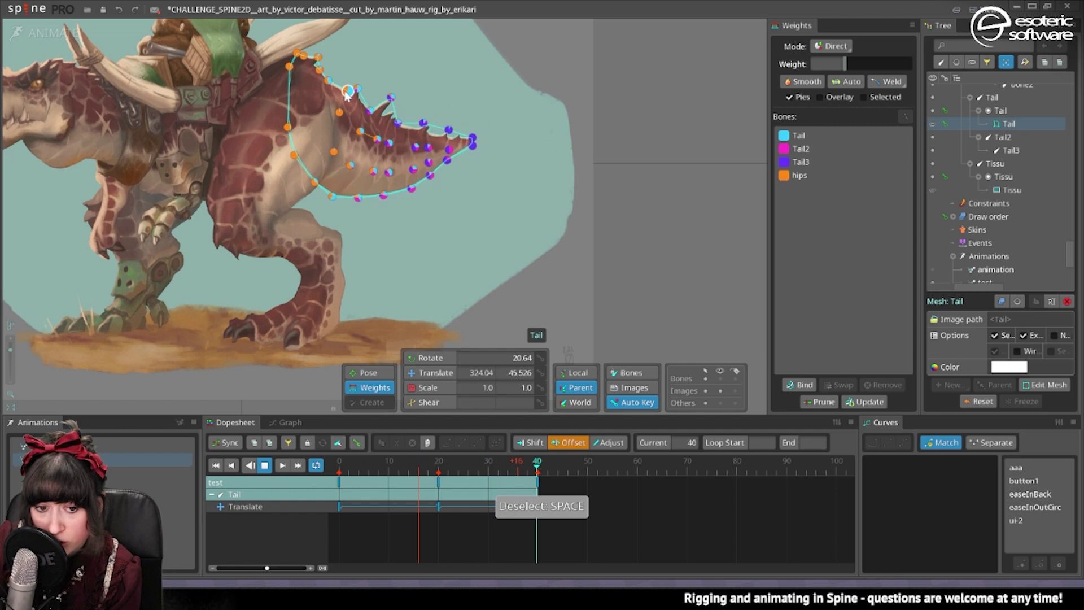
left_click(370, 90)
left_click(799, 175)
left_click_drag(869, 64, 887, 72)
key("space")
key("space")
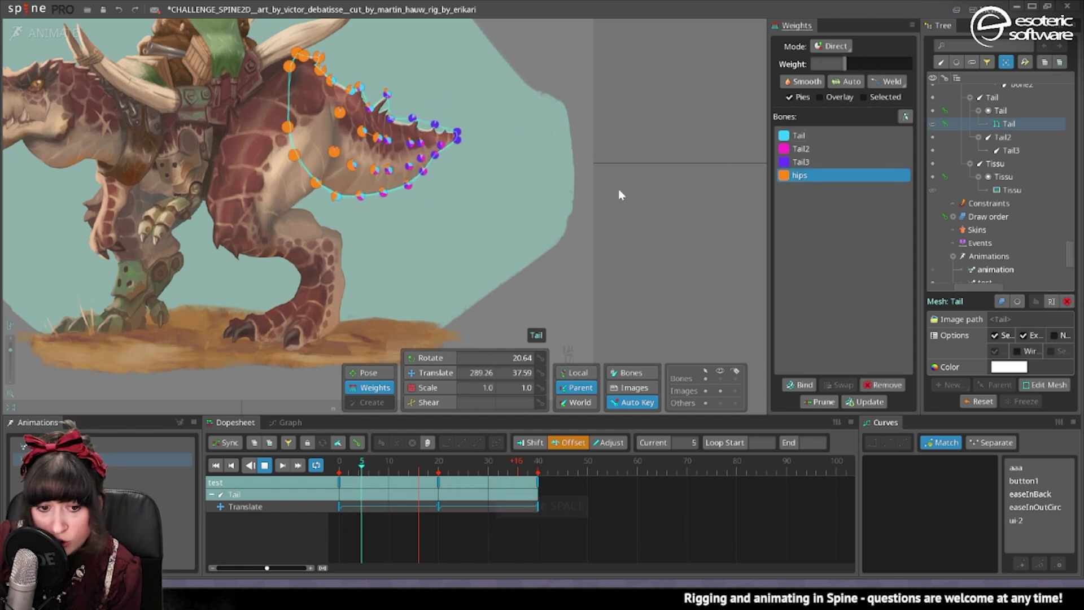
Step: Give the lower-edge vertex near the tail base about 44% hips weight and deselect the mesh
left_click(371, 178)
left_click(335, 196)
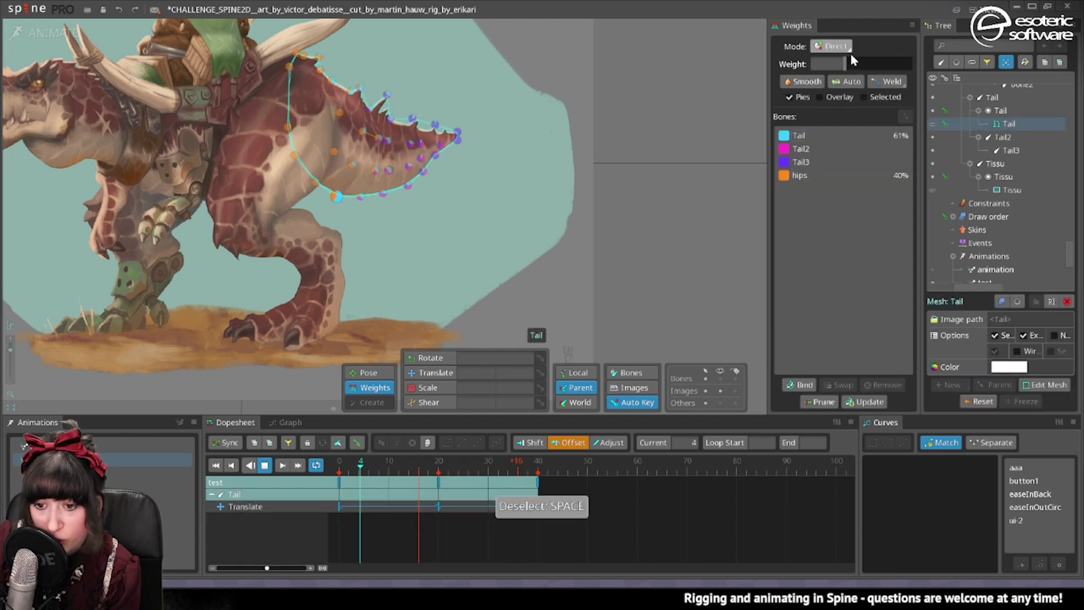
left_click(318, 182)
left_click(830, 174)
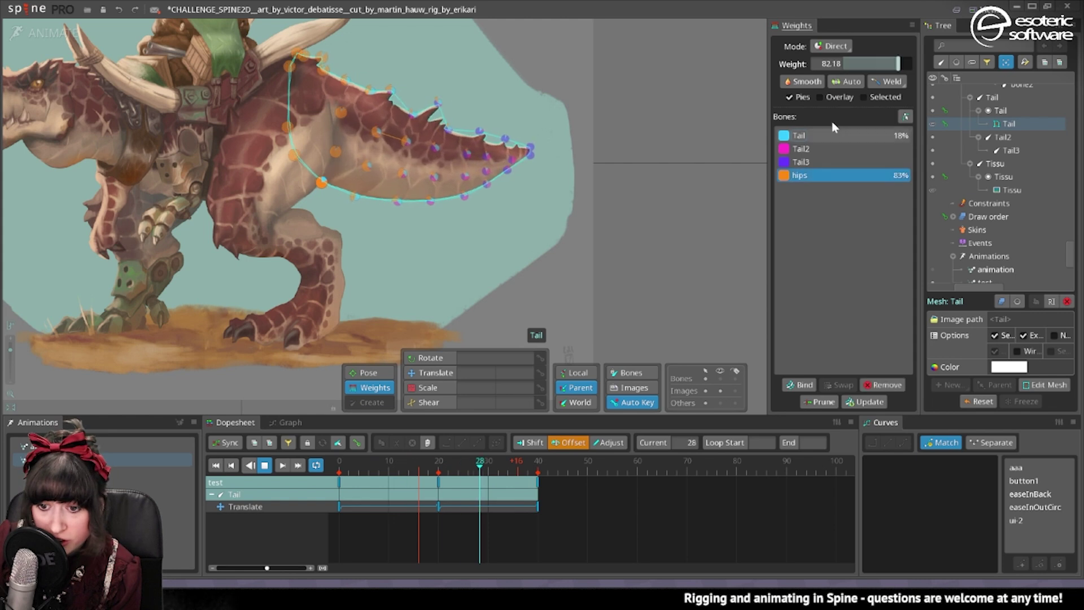
left_click_drag(898, 63, 875, 79)
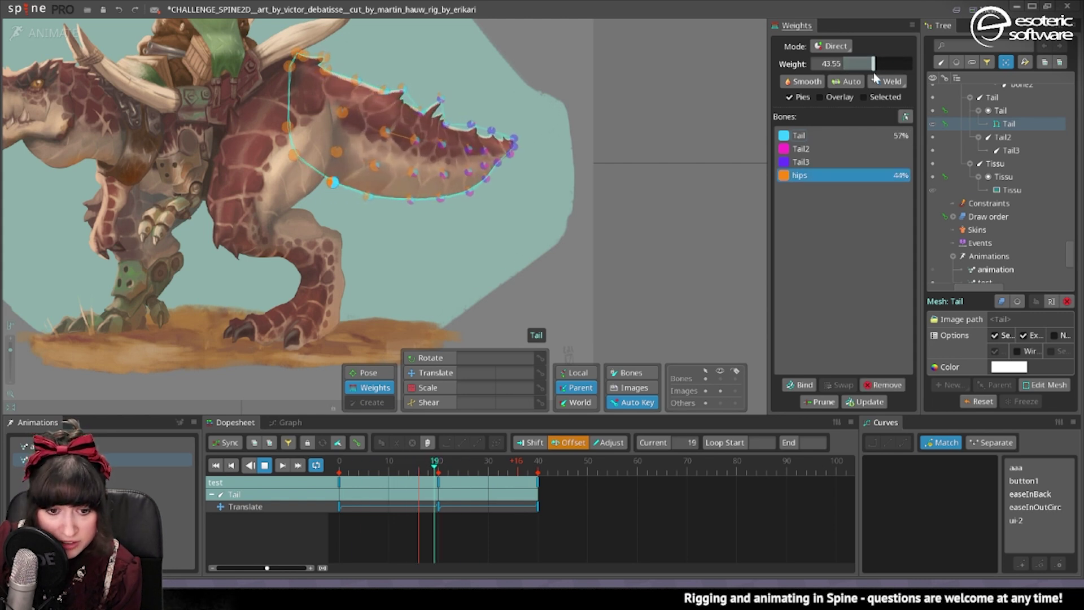
left_click(557, 232)
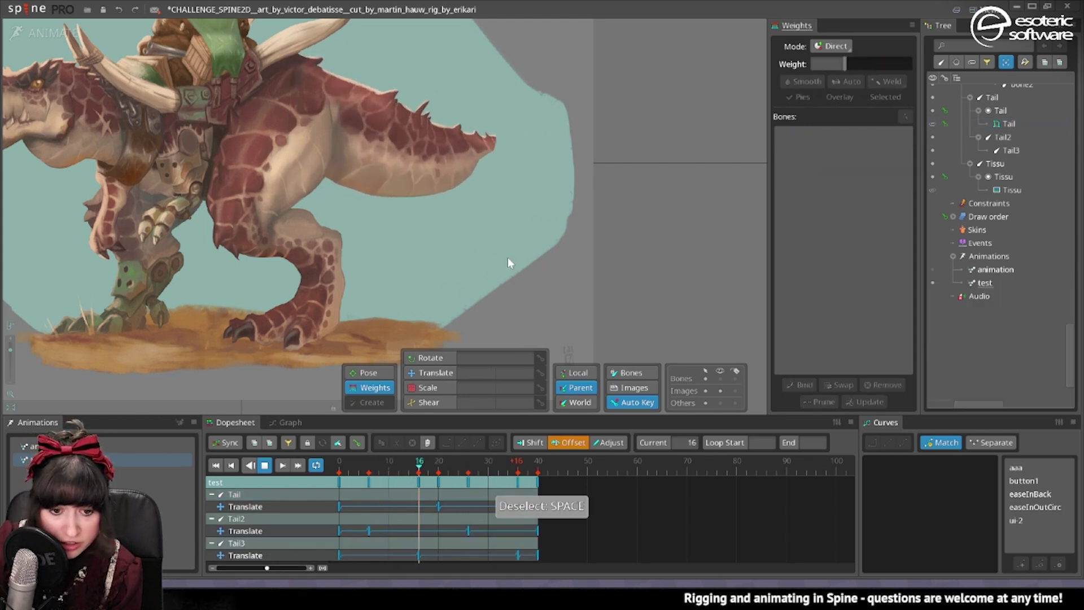
Step: Give the interior vertex pair midway along the Tail mesh about 10% hips weight, and set its Tail weight to about 56%
left_click(446, 175)
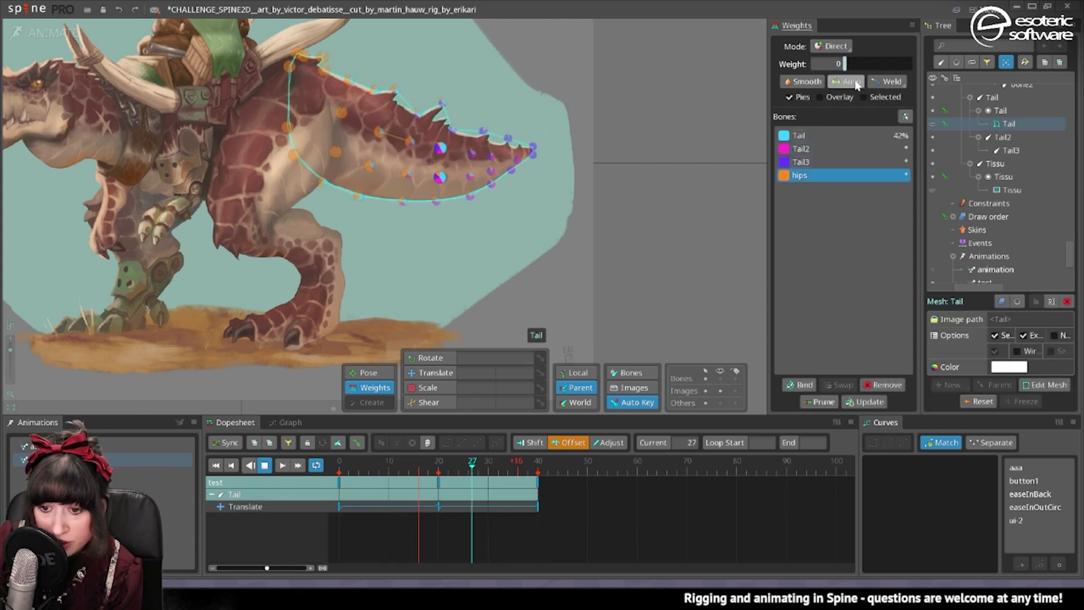
left_click_drag(846, 65, 850, 69)
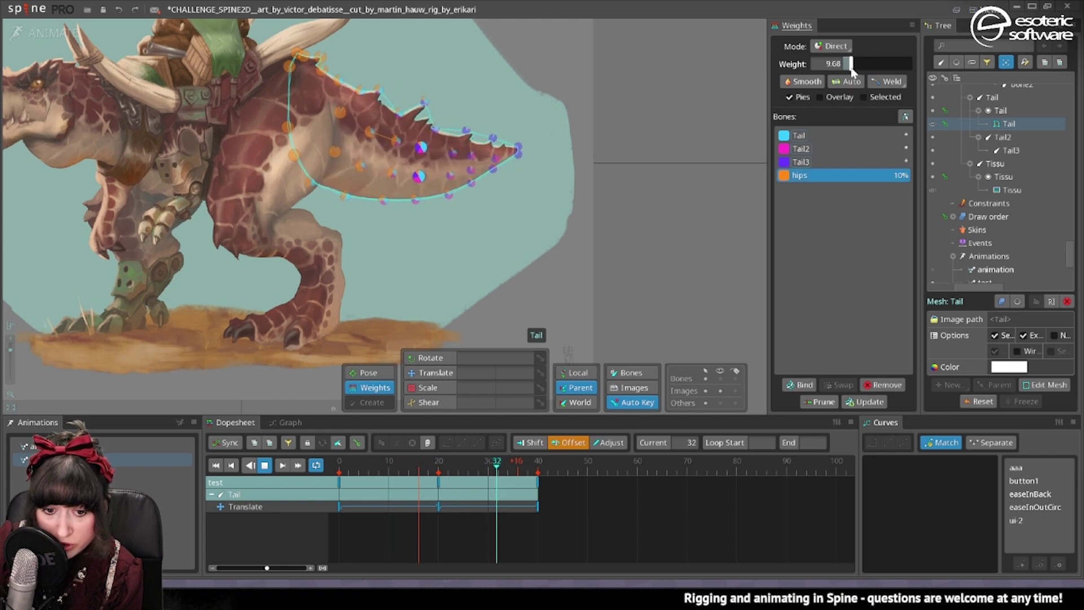
left_click(801, 162)
left_click(801, 149)
left_click(801, 136)
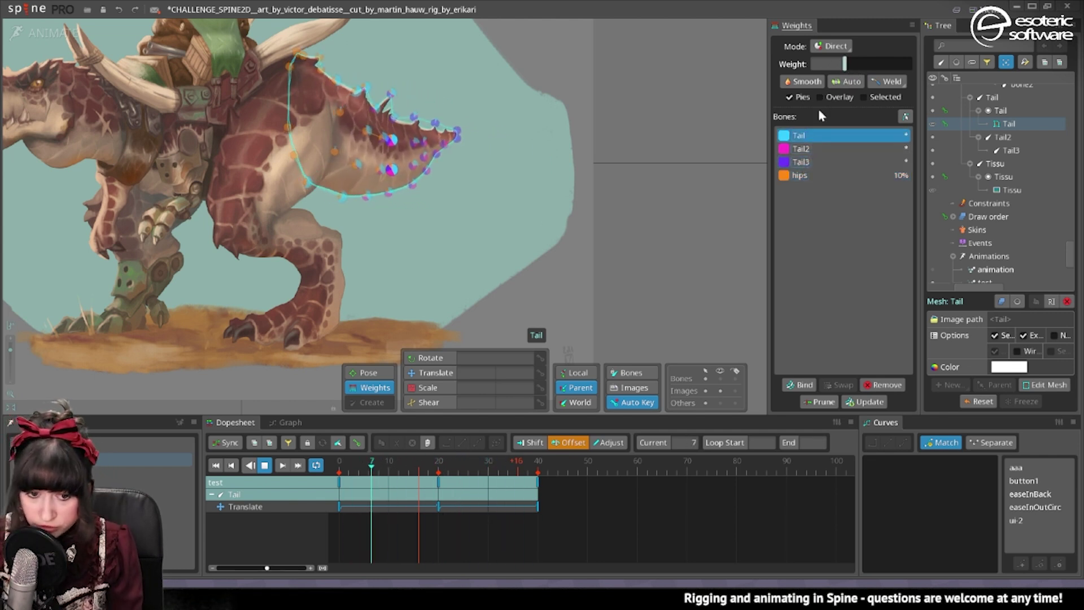
left_click_drag(845, 64, 883, 73)
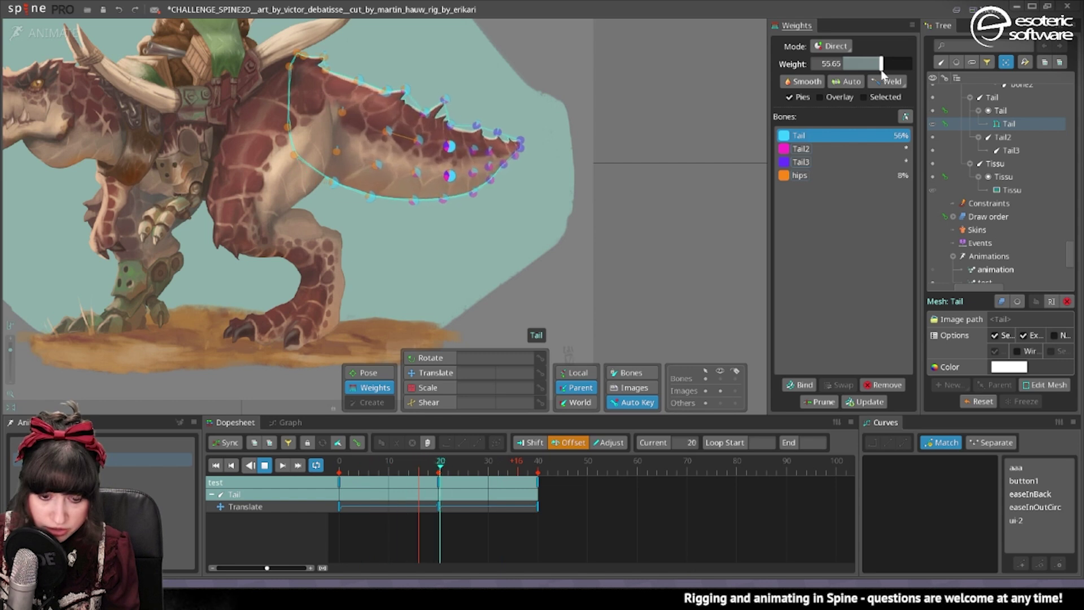
Step: Set the Tail bone weight to about 18% on the upper-edge vertex at the tall spike, and deselect the mesh
left_click(436, 102)
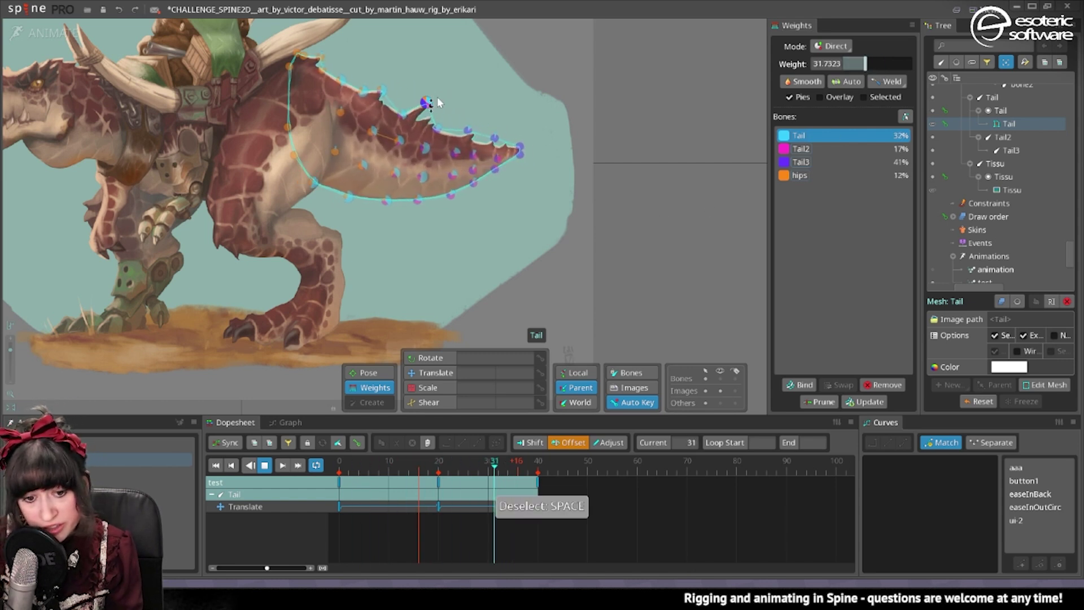
key("space")
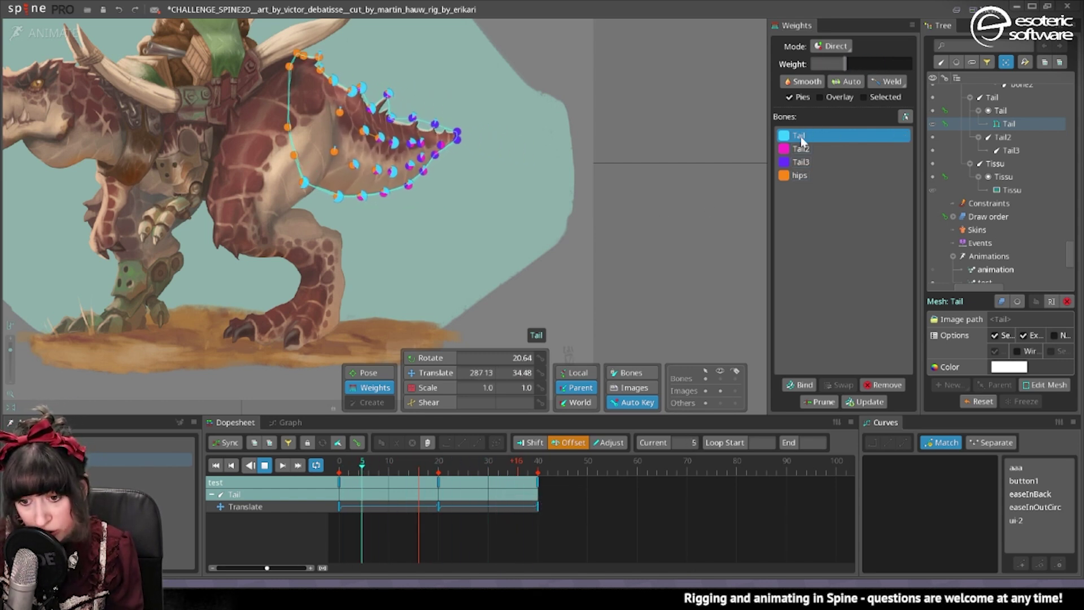
left_click_drag(865, 65, 856, 65)
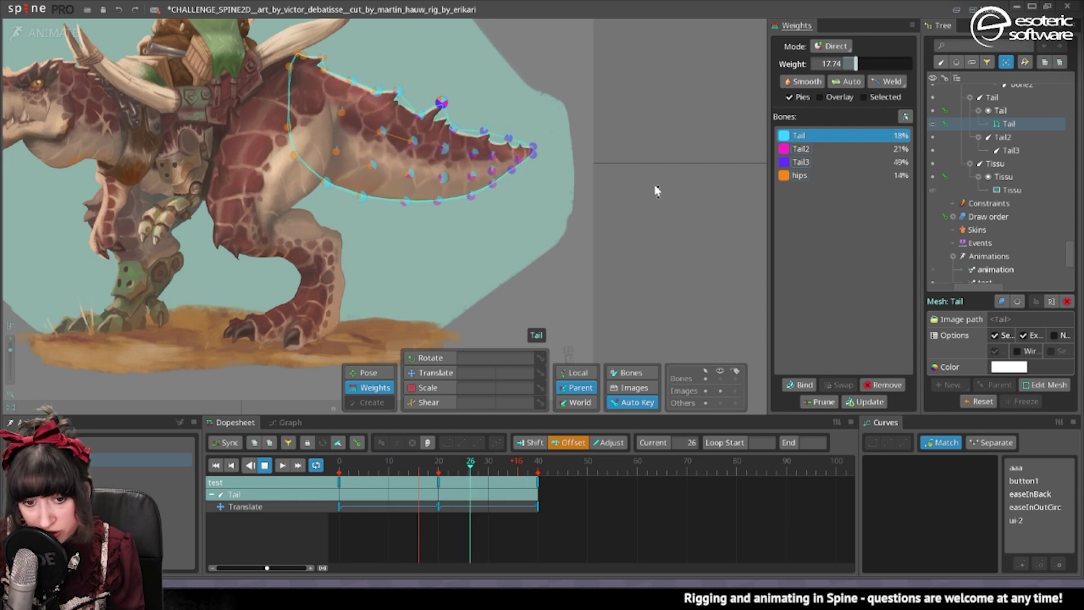
key("space")
Step: Adjust the Tail3 weight on the vertex nearest the tail tip to about 69%, and deselect the mesh
left_click(469, 181)
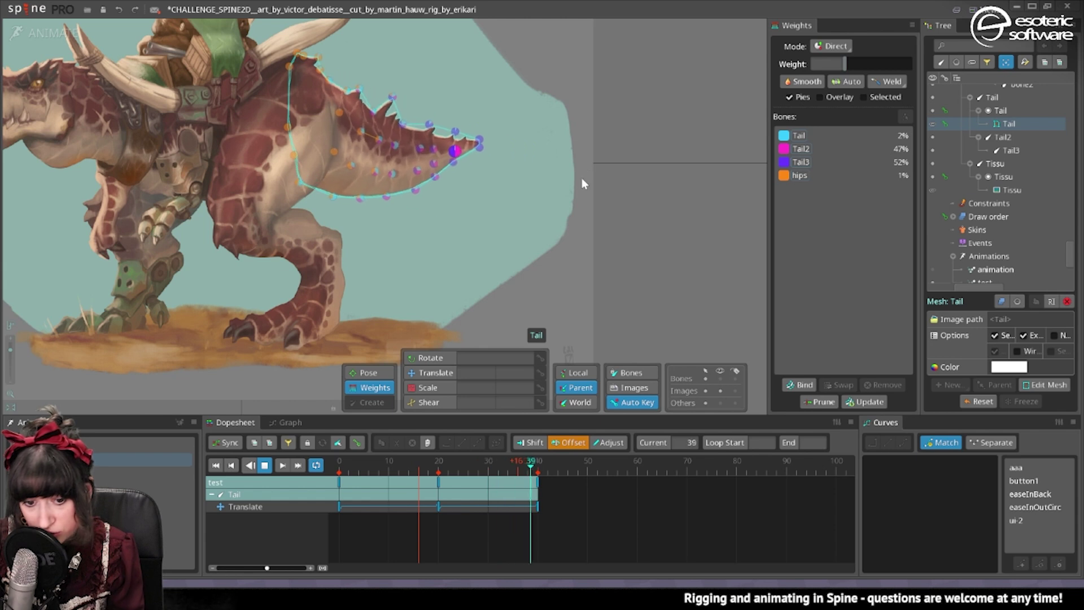
left_click(818, 162)
left_click_drag(876, 62, 891, 82)
key("space")
left_click(494, 168)
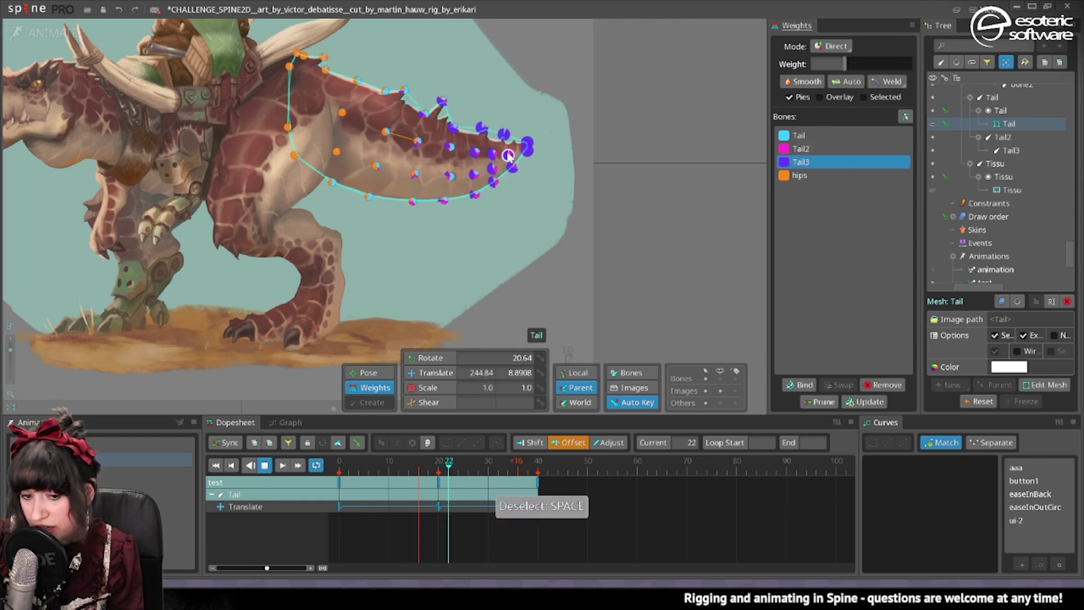
left_click_drag(913, 64, 888, 71)
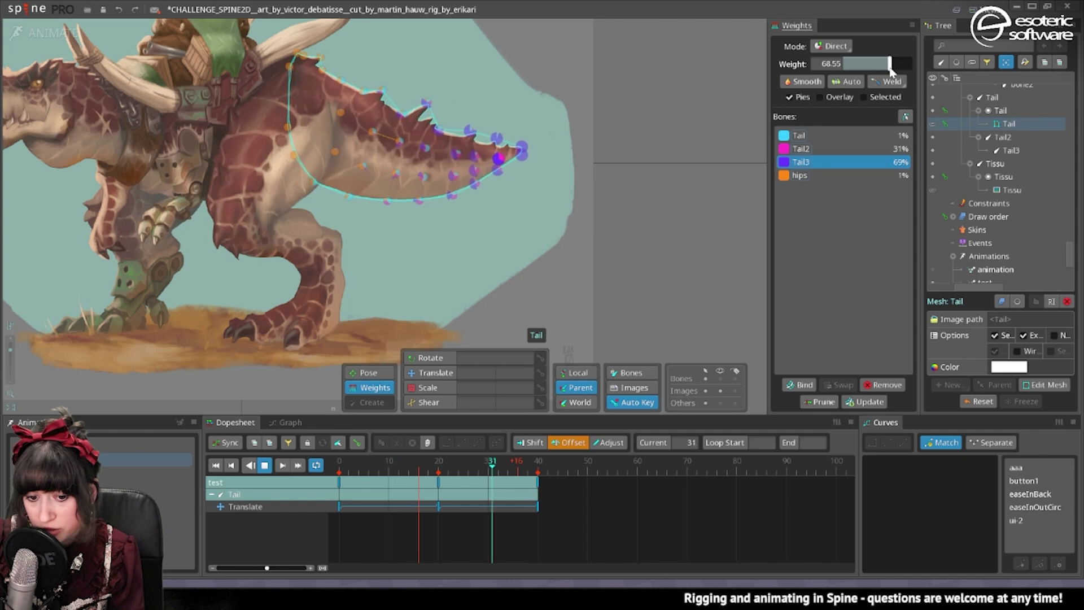
key("space")
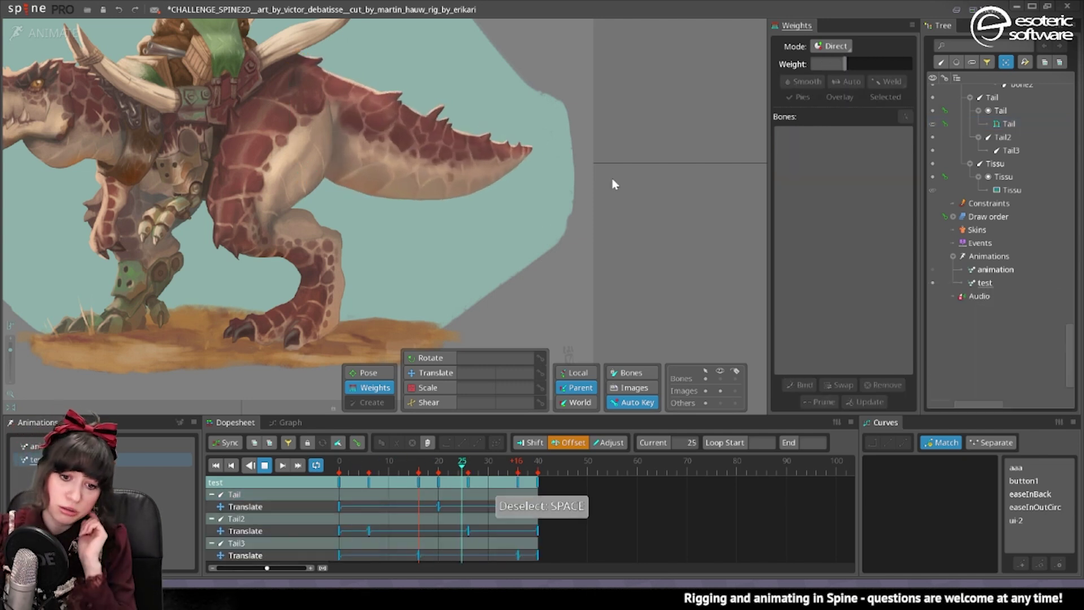
Step: Set the Tail bone weight to about 37% on the upper vertex of the middle interior pair, and deselect the mesh
left_click(402, 179)
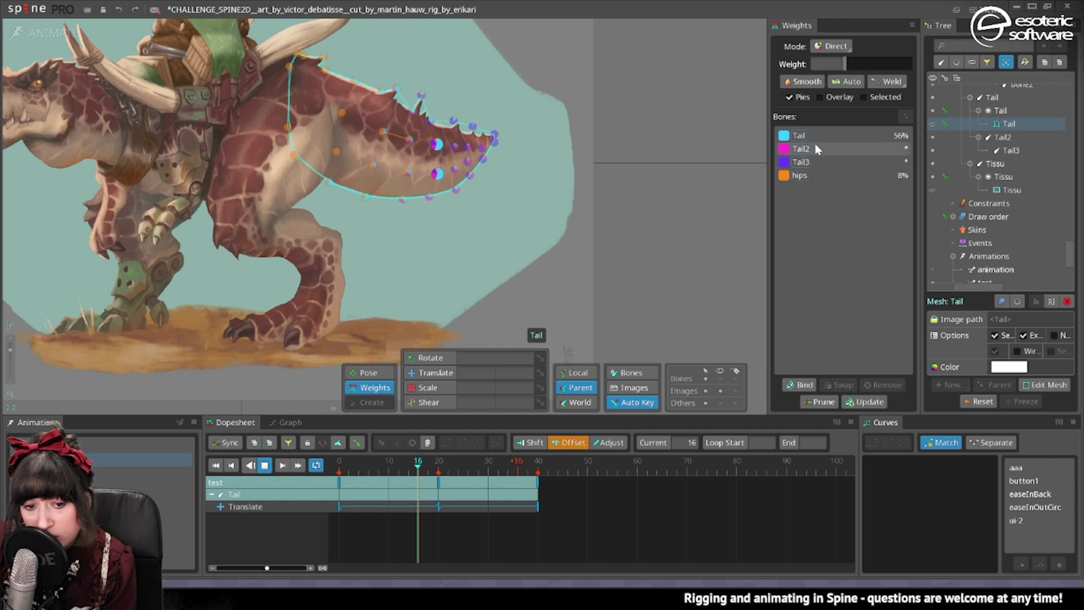
left_click(416, 157)
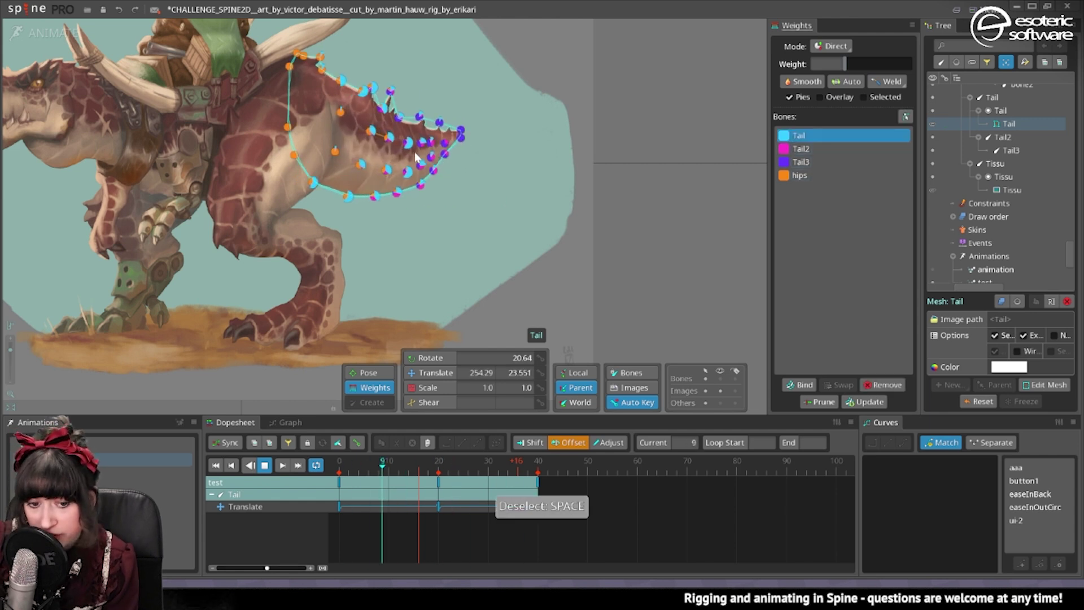
left_click(406, 143)
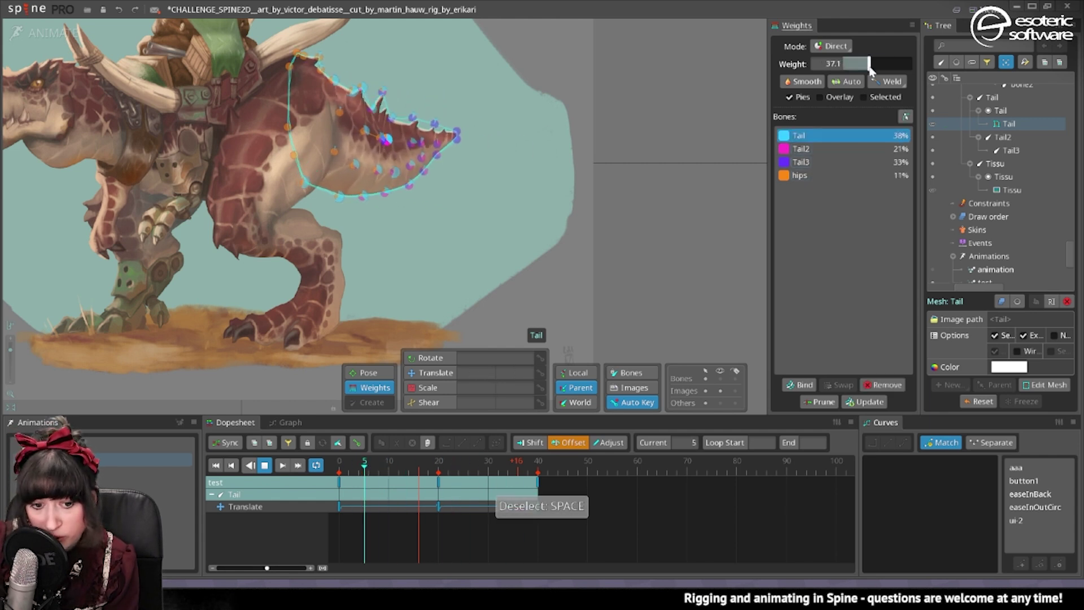
left_click(672, 168)
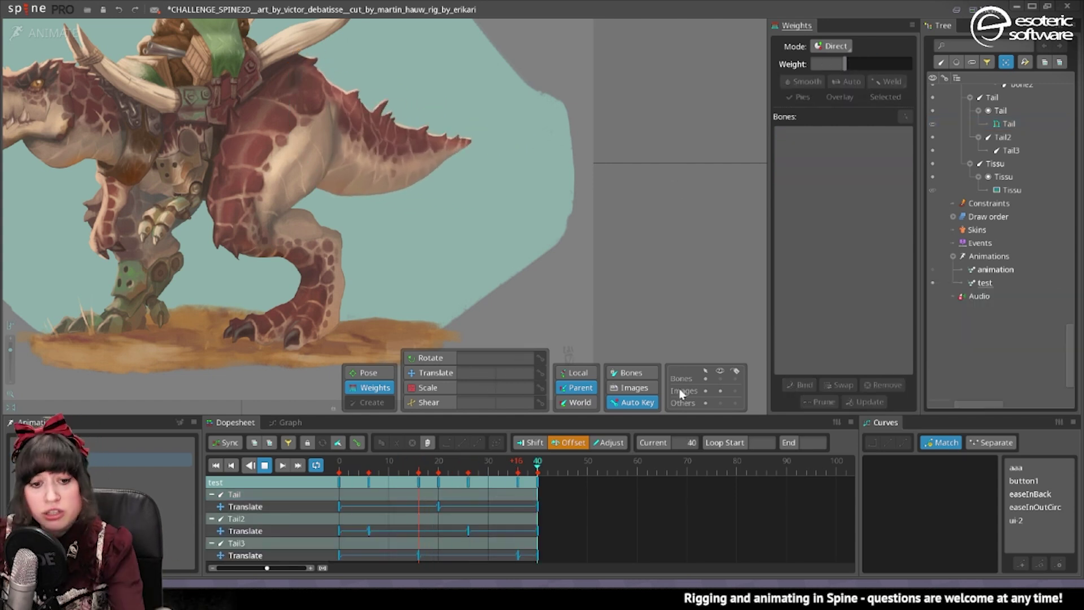
Step: Examine the tail deformation in the looping rotation animation named animation, and return to the test animation
left_click(995, 269)
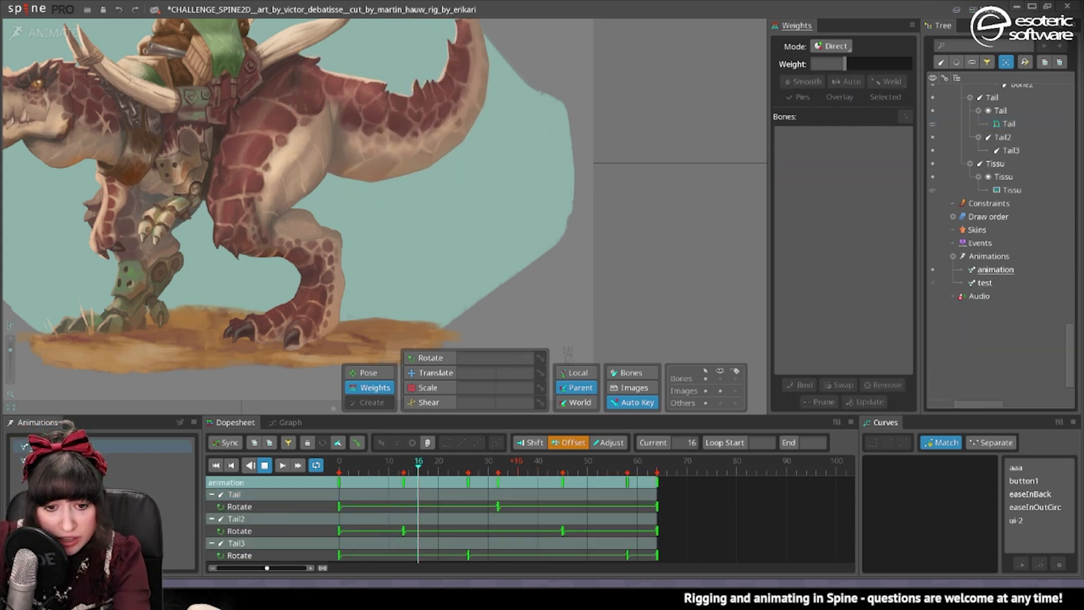
scroll(367, 217, "down", 2)
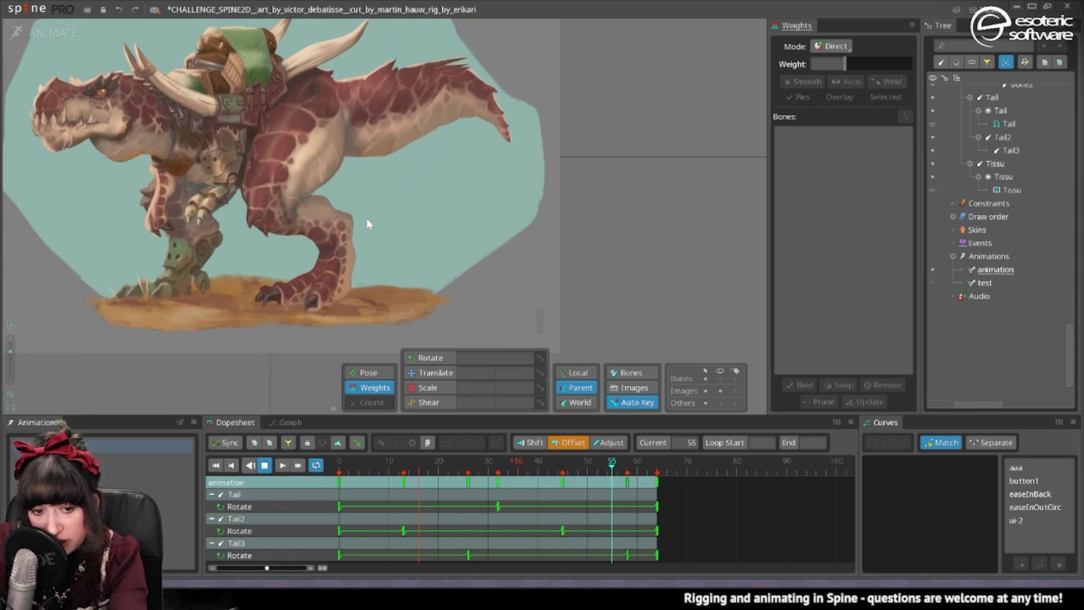
left_click(102, 459)
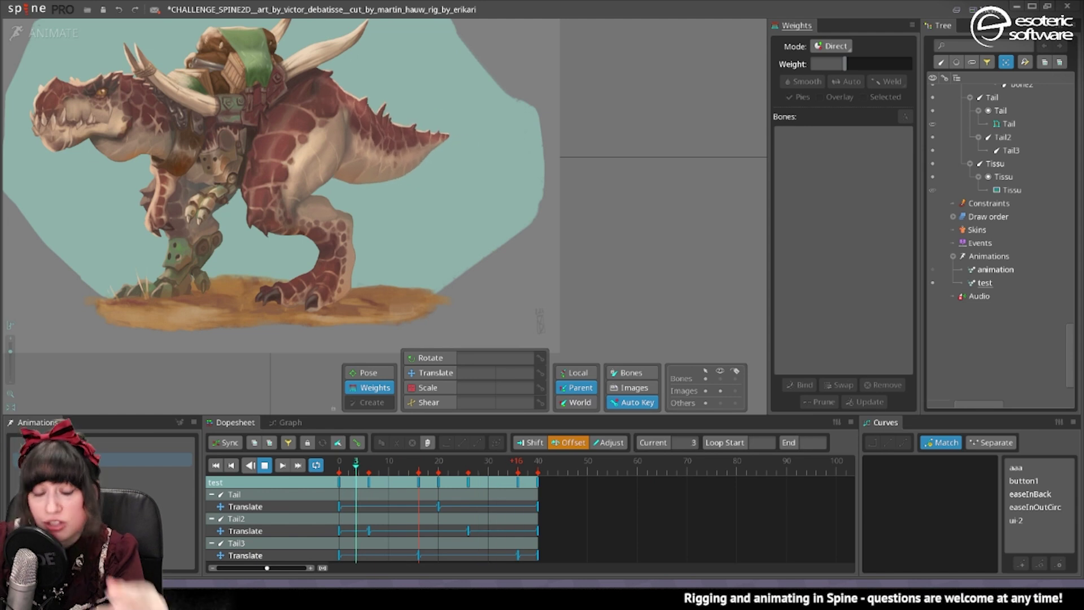
Step: In setup mode, save the project and add physics constraints to the Tail, Tail2 and Tail3 bones
left_click_drag(278, 275, 345, 323)
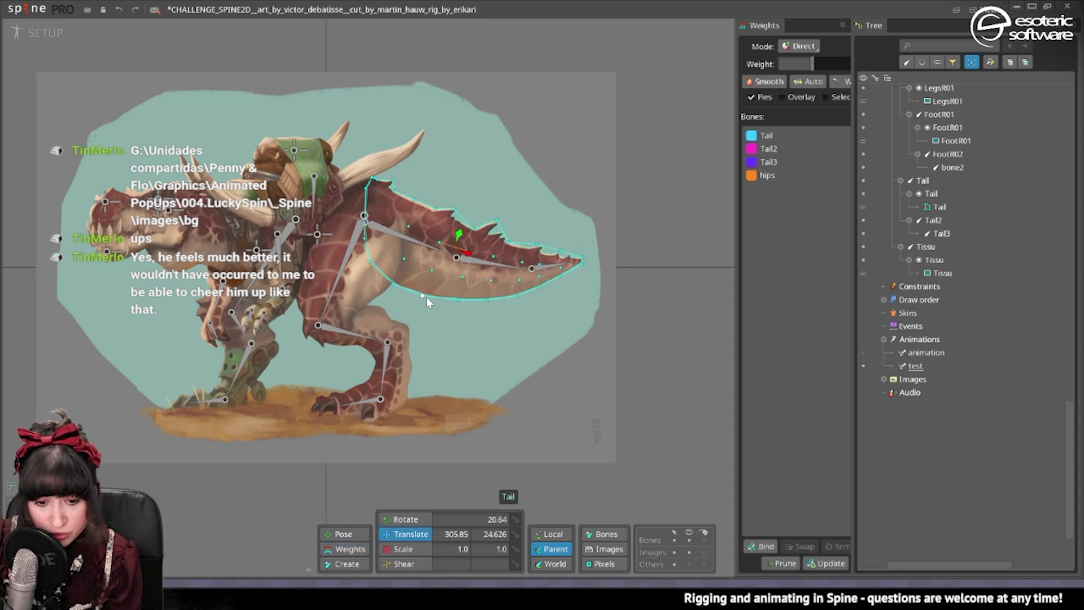
left_click_drag(410, 255, 473, 265)
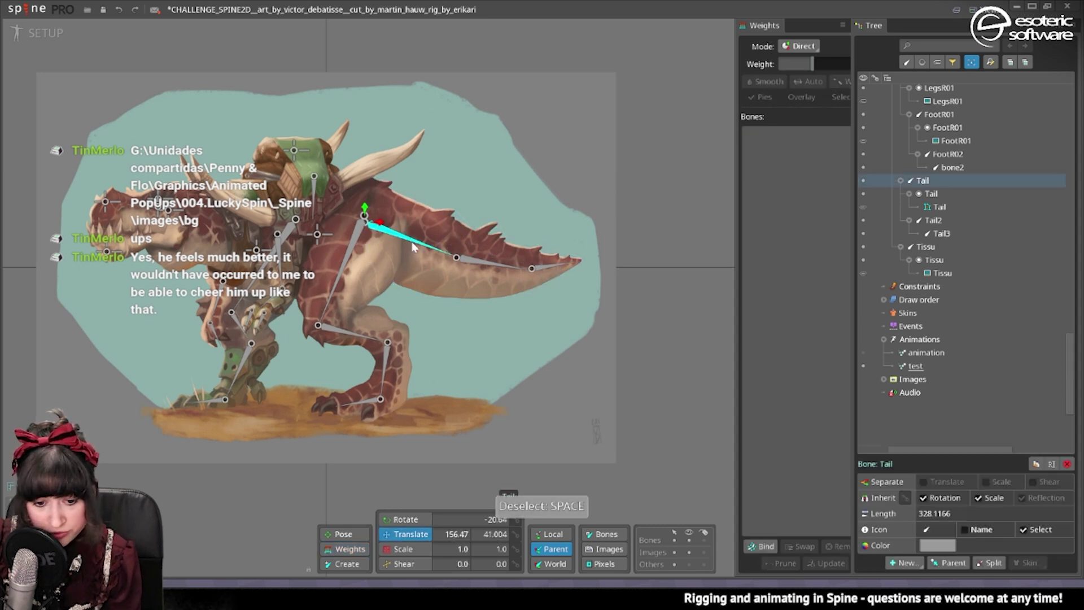
left_click(541, 273, "ctrl")
key("ctrl+s")
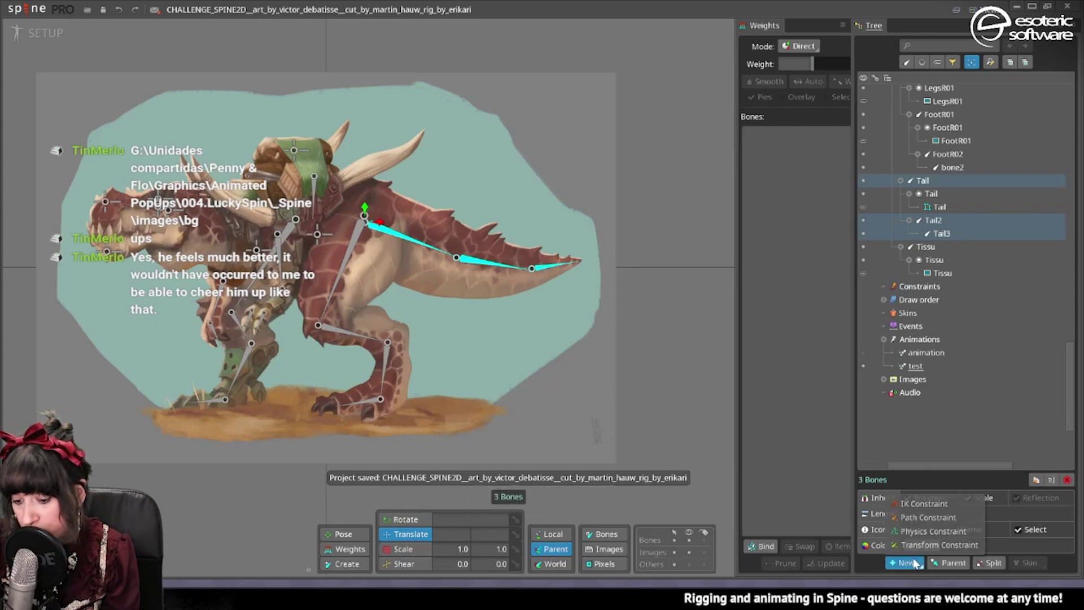
left_click(930, 531)
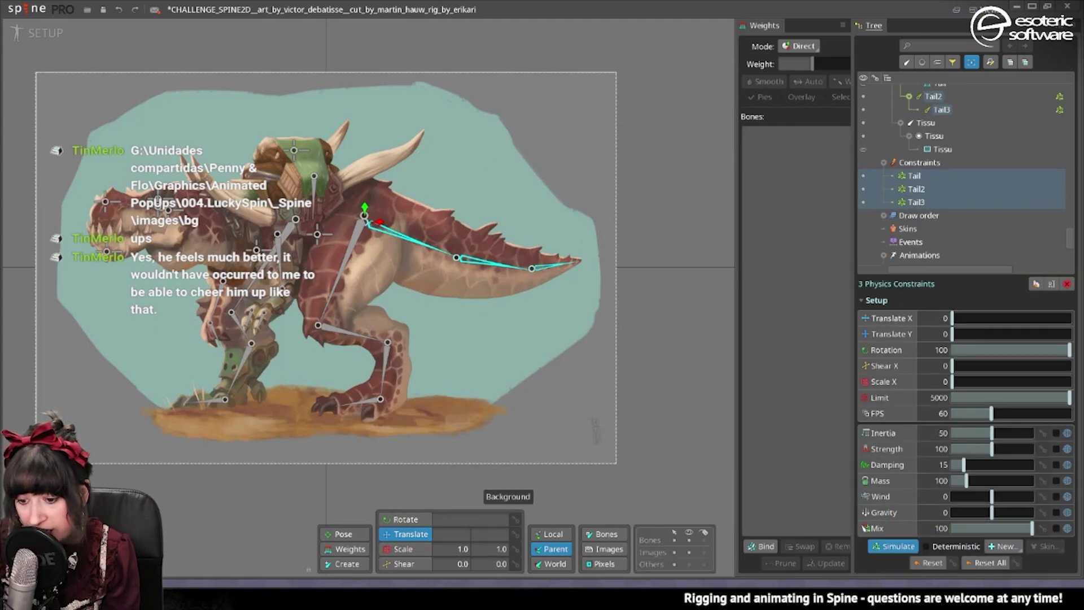
Step: Create a new animation named tet2, and try moving the hips bone in it, undoing the move
key("ctrl+Tab")
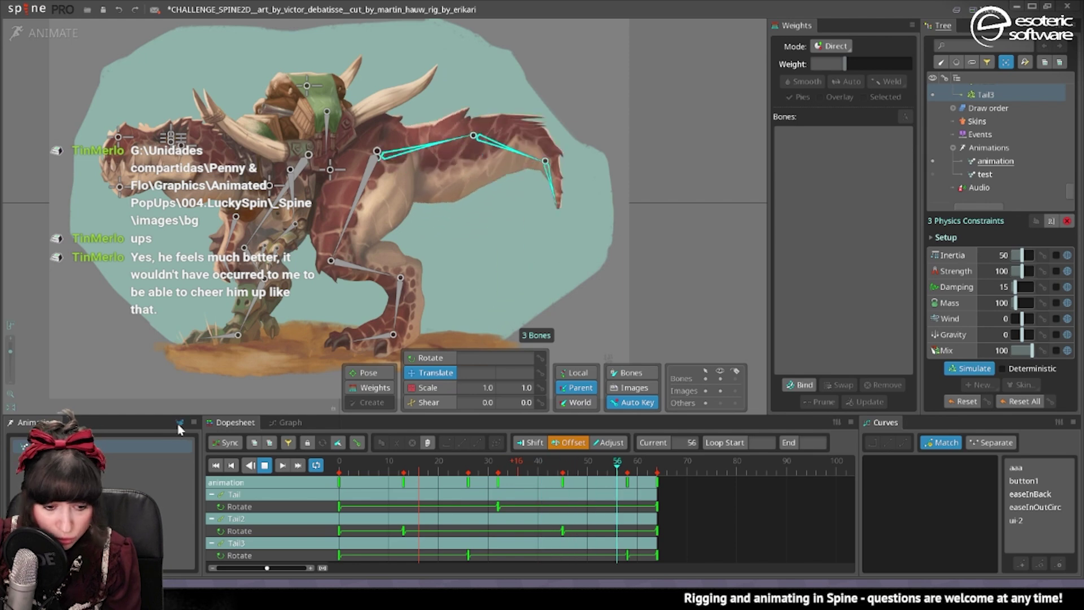
left_click(179, 423)
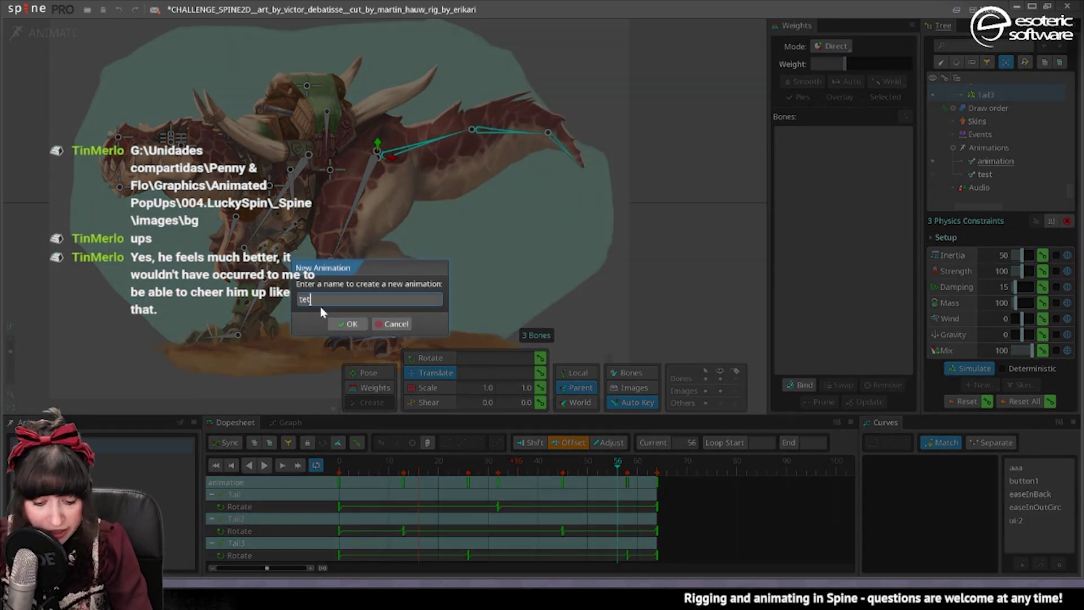
key("Return")
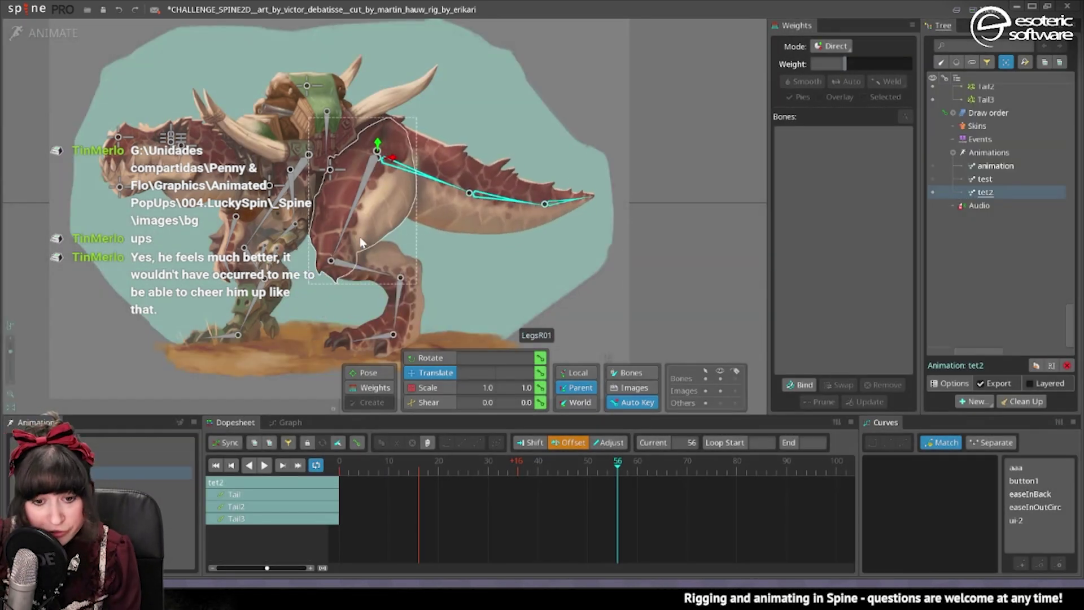
left_click_drag(332, 171, 374, 192)
key("ctrl+z")
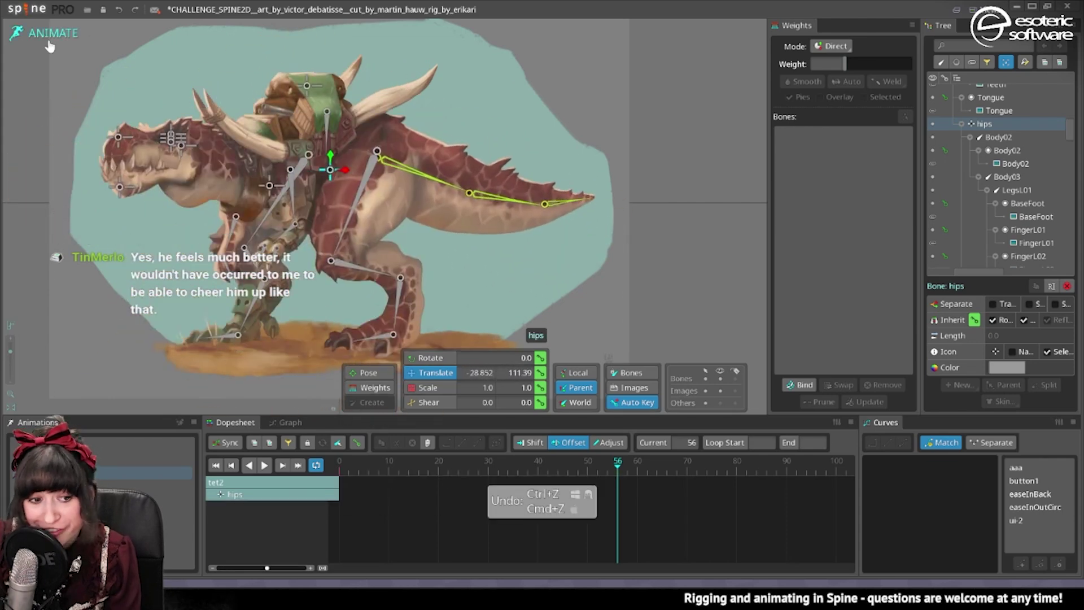
Step: In setup mode, set Translate X to 100 and Translate Y to about 60 on all three tail physics constraints
left_click(50, 46)
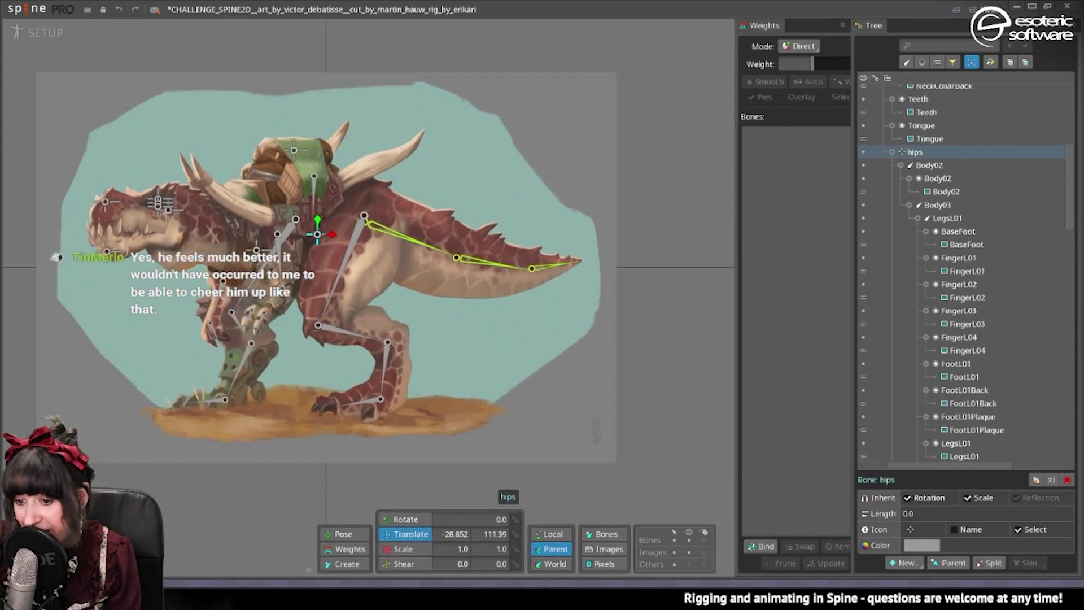
scroll(922, 251, "down", 15)
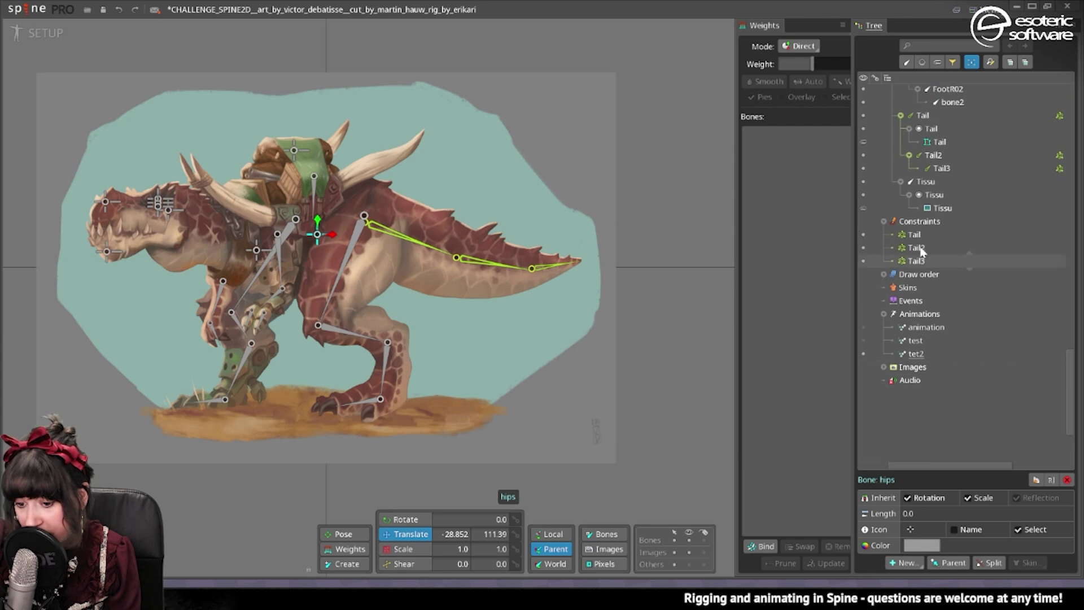
left_click(914, 234)
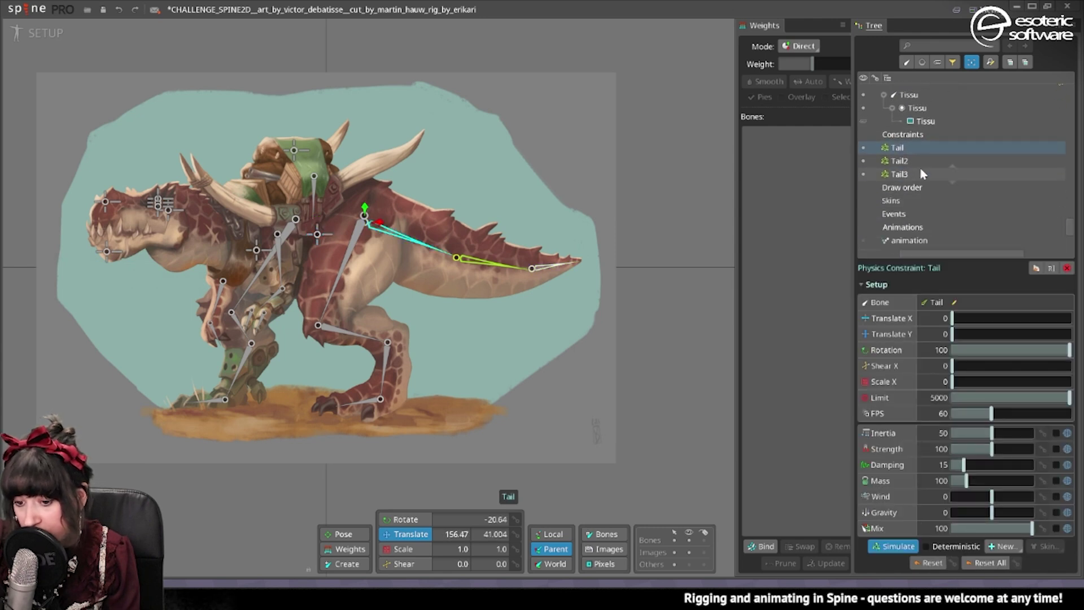
left_click(915, 174, "shift")
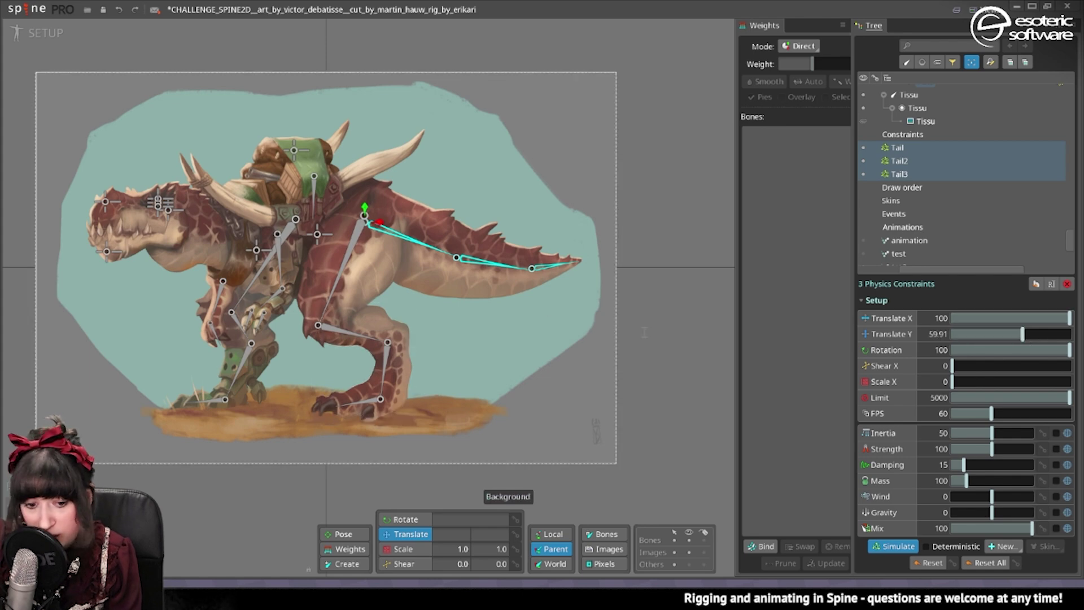
Step: In animate mode, move the hips bone to about 35.6, 112.8 in tet2 and hide the bones
left_click(31, 35)
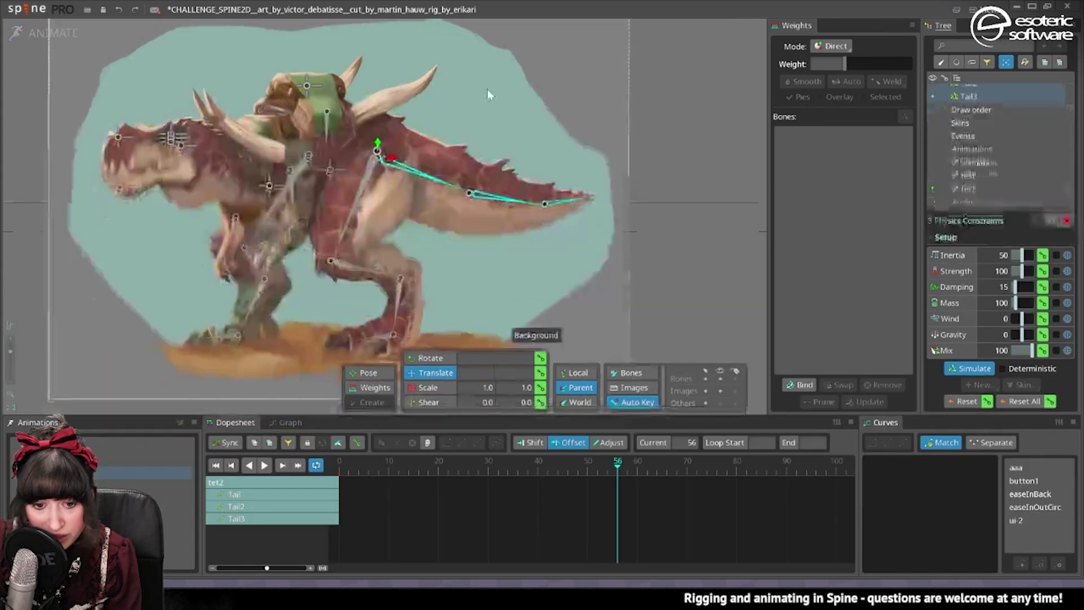
left_click(331, 170)
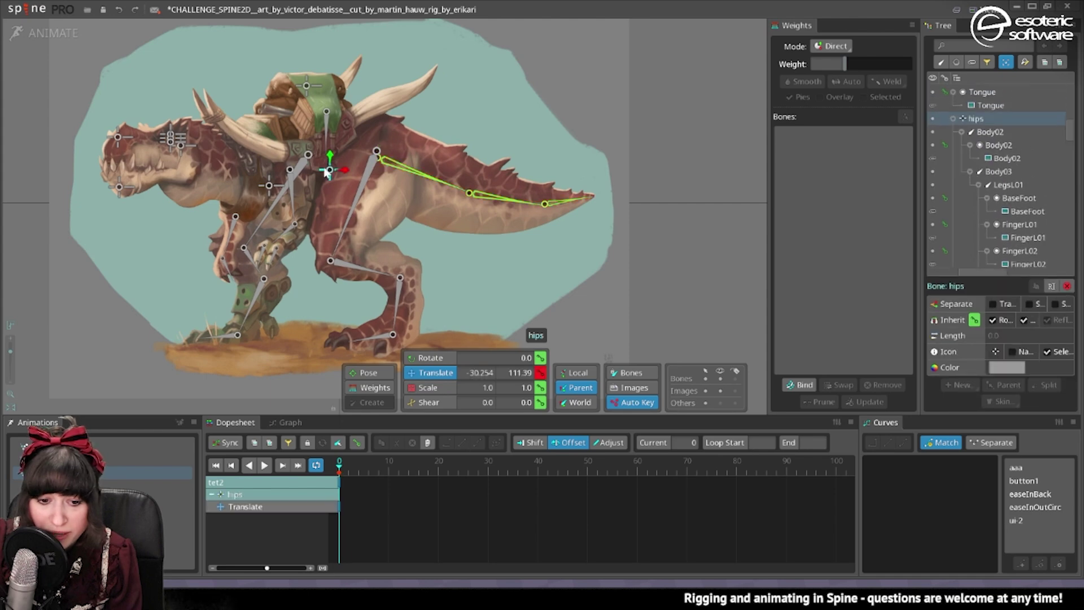
mouse_move(332, 172)
left_mouse_down()
mouse_move(237, 178)
mouse_move(384, 172)
mouse_move(322, 175)
mouse_move(323, 236)
mouse_move(350, 176)
mouse_move(440, 170)
mouse_move(283, 170)
mouse_move(349, 172)
left_mouse_up()
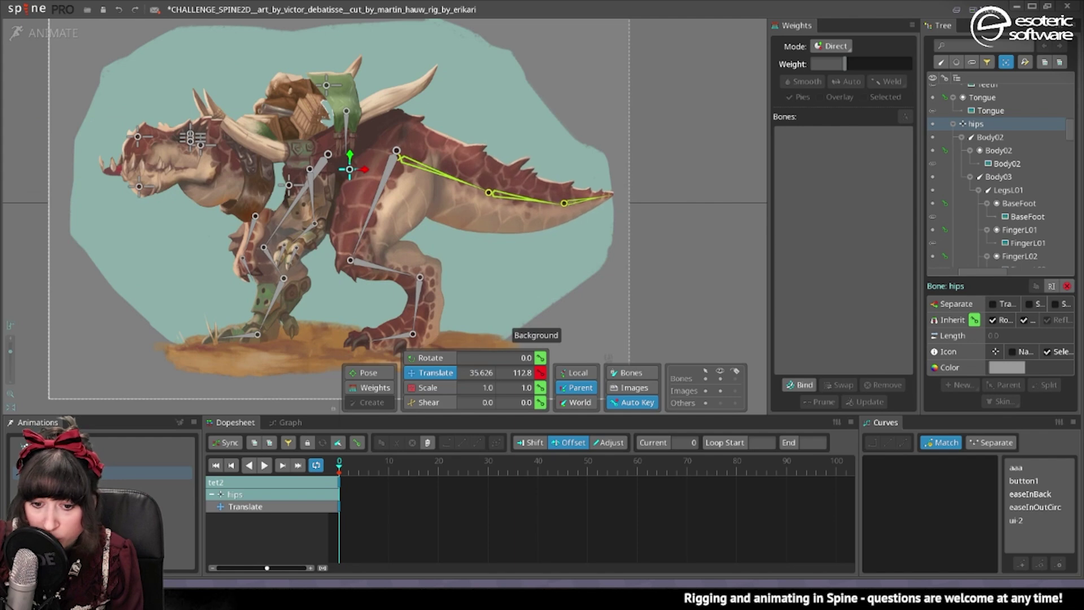
left_click(718, 389)
left_click(721, 390)
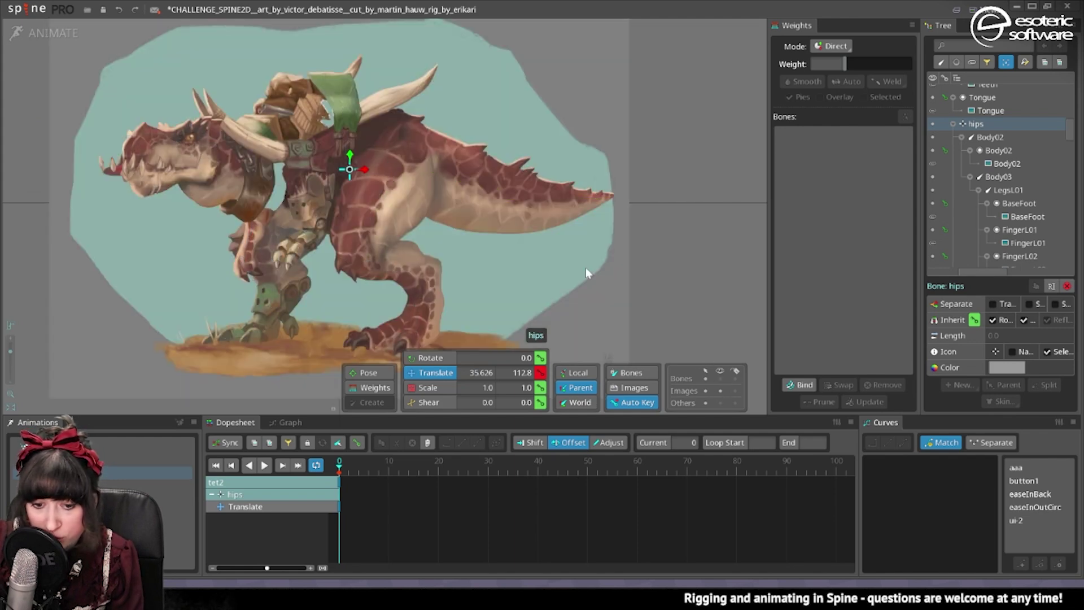
Step: Try moving the hips bone back and forth to test the tail physics, and undo the movement
left_click_drag(350, 172, 415, 186)
left_click_drag(368, 183, 350, 170)
key("ctrl+z")
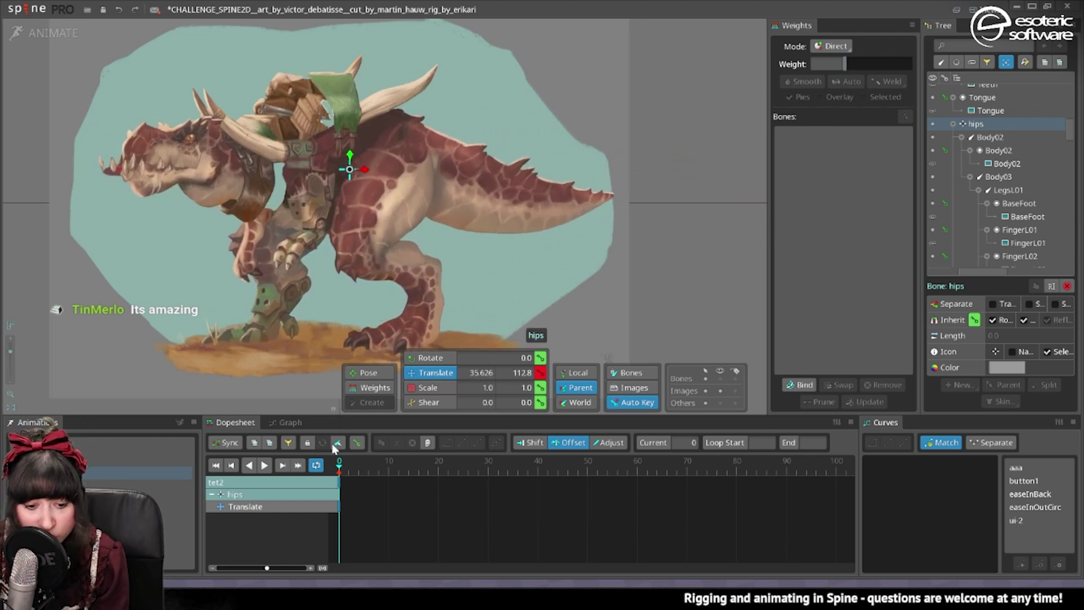
Step: Key different hips bone positions along the tet2 timeline at frames 0, 20, 42, 60 and 74
left_click_drag(298, 168, 242, 216)
left_click(438, 474)
left_click(548, 463)
left_click(637, 464)
left_click(706, 463)
left_click(338, 481)
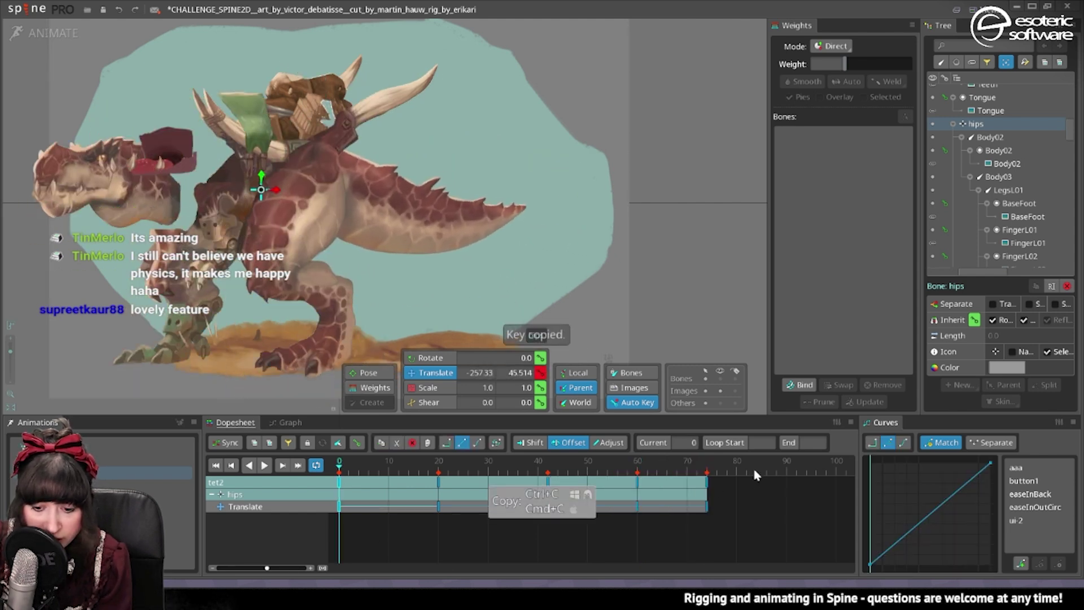
Step: Copy the frame 0 hips key to frame 85, play the animation, and compress all keys to end at about frame 68
key("ctrl+c")
left_click(762, 464)
key("ctrl+v")
left_click(264, 464)
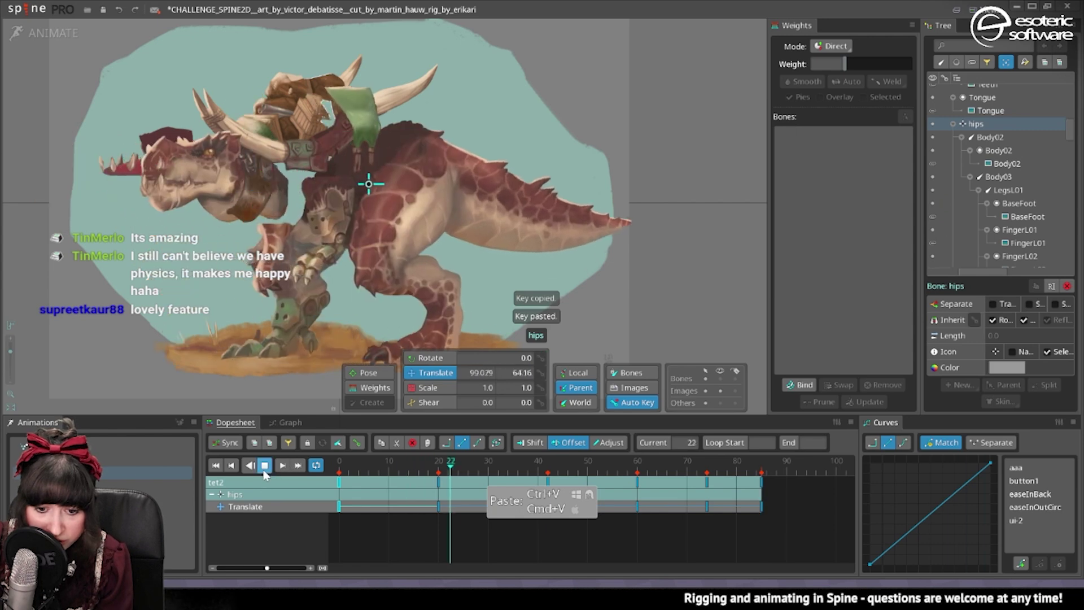
left_click_drag(334, 549, 704, 501)
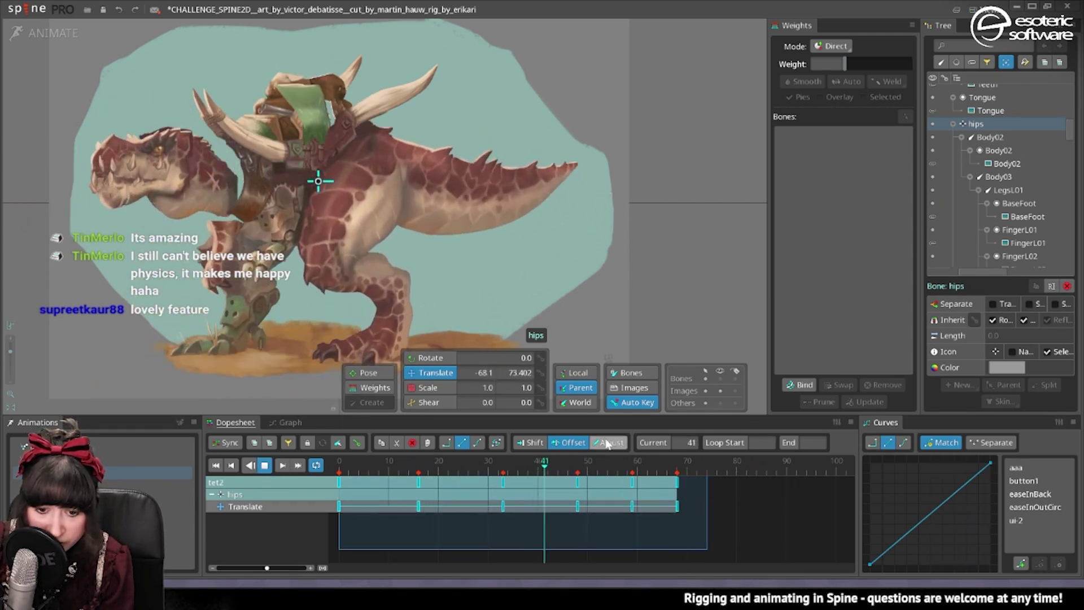
Step: Switch to setup mode and open the Preview view with the tet2 animation playing in it
left_click(36, 32)
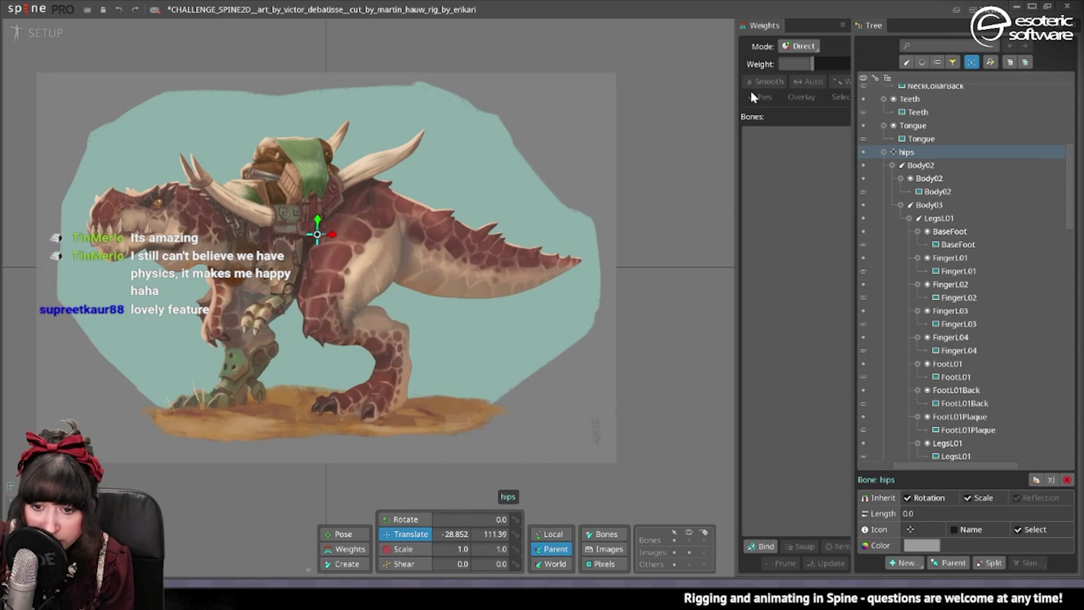
left_click(751, 96)
scroll(960, 254, "up", 4)
left_click(985, 10)
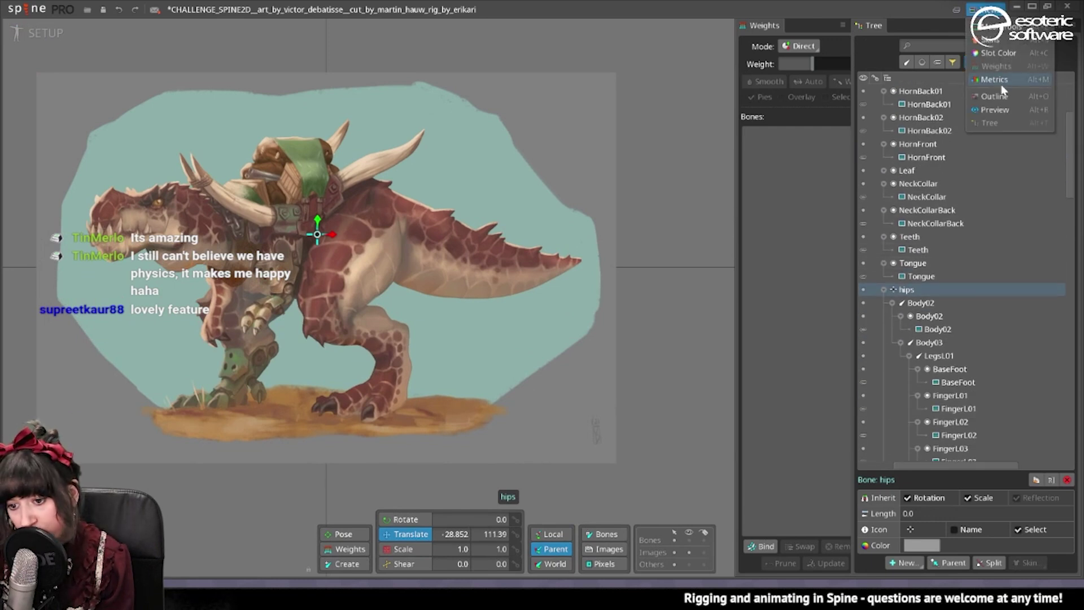
left_click(994, 109)
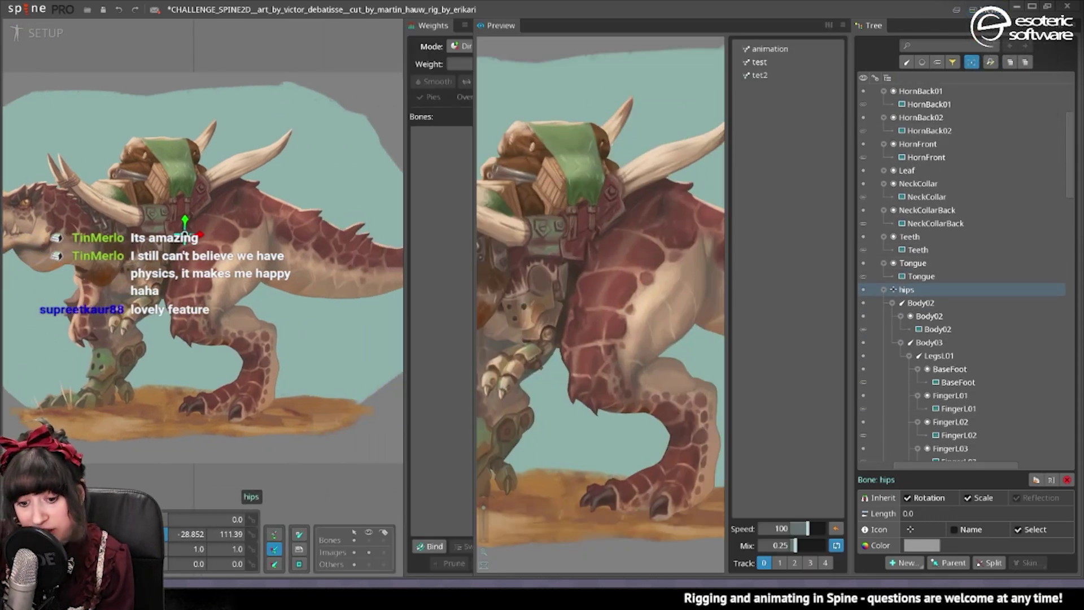
scroll(680, 245, "down", 5)
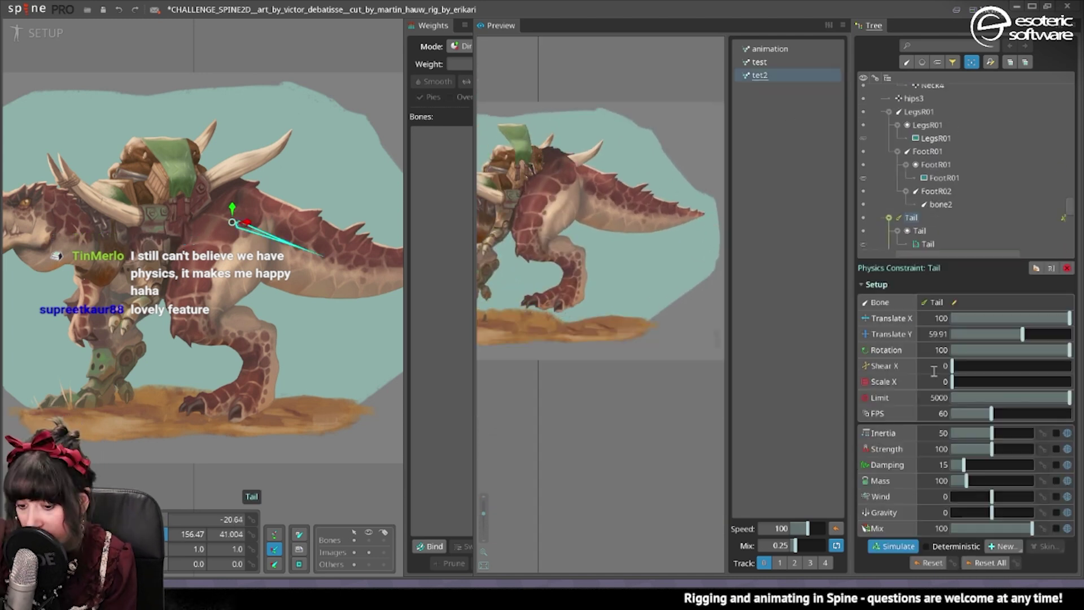
Step: Set Strength to about 120.5, Mass to 188 and Damping to about 9.27 on all three tail physics constraints
scroll(936, 243, "down", 4)
left_click(903, 214, "shift")
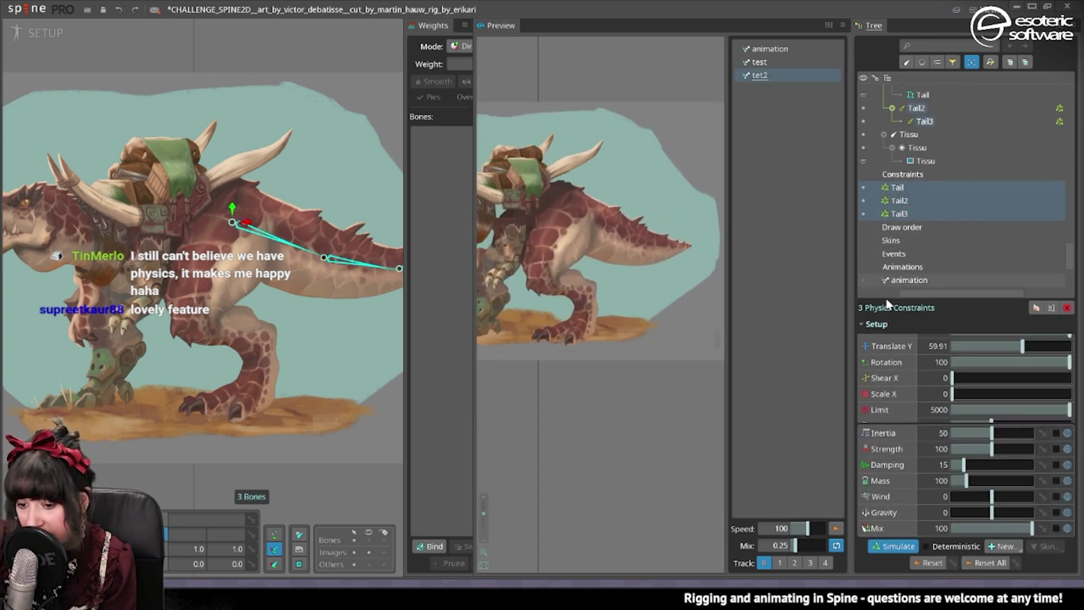
left_click_drag(887, 303, 888, 280)
left_click_drag(992, 448, 1005, 450)
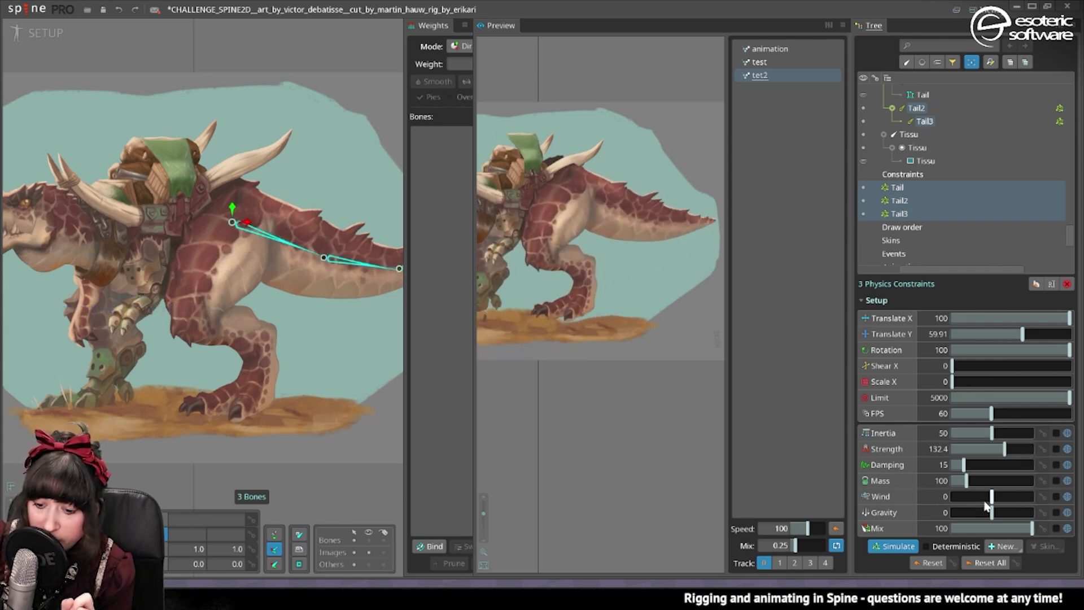
mouse_move(967, 481)
left_mouse_down()
mouse_move(981, 481)
mouse_move(999, 449)
mouse_move(958, 473)
left_mouse_up()
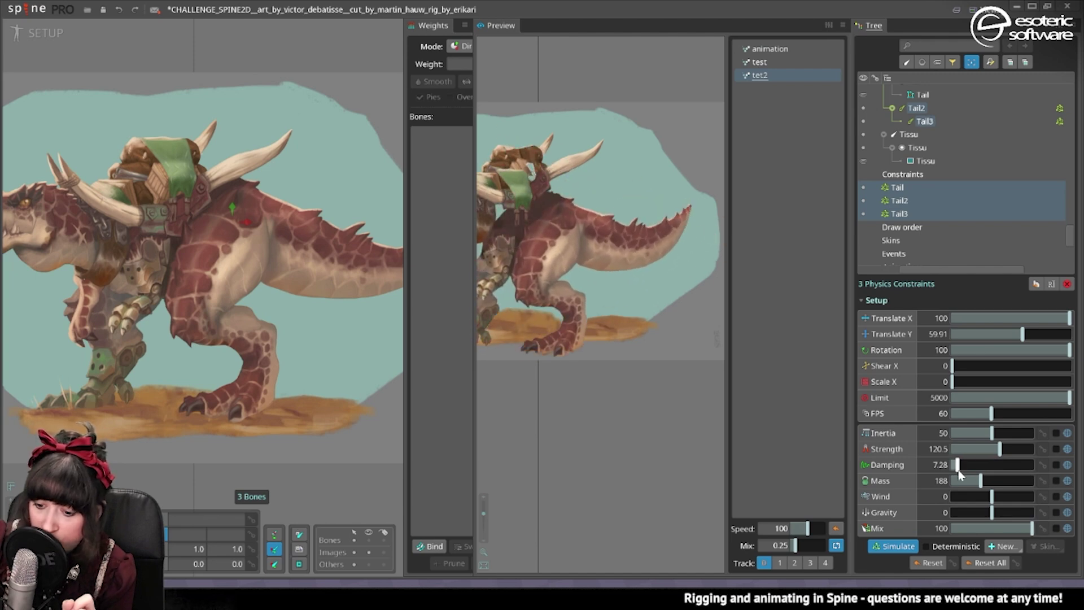
left_click_drag(958, 470, 960, 471)
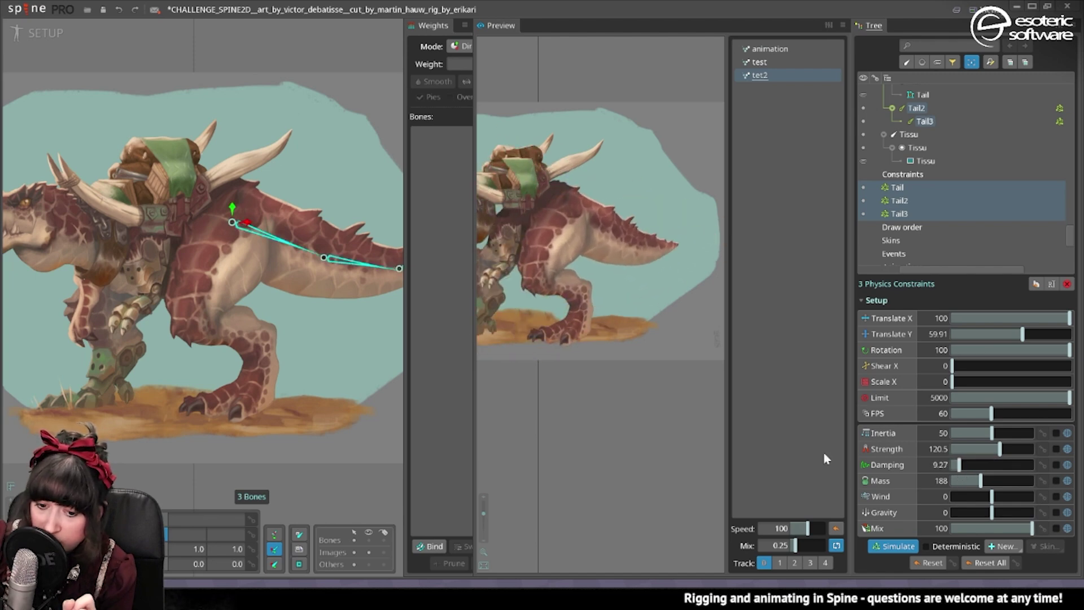
Step: Test the tail physics in Animate mode by playing the tet2 animation and moving the dinosaur's body forward
left_click(18, 35)
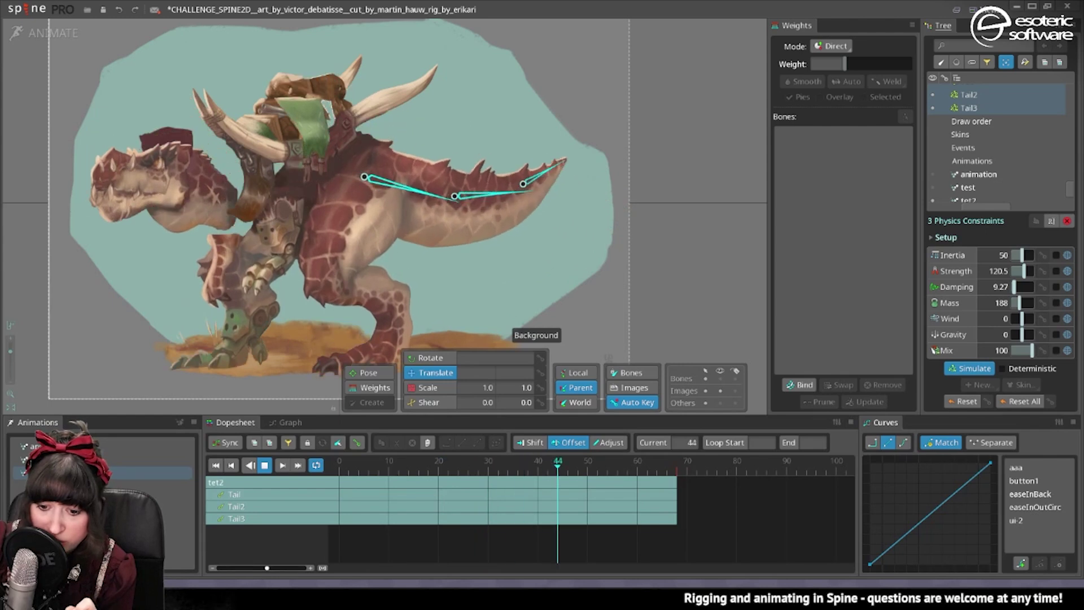
scroll(327, 175, "down", 1)
key("space")
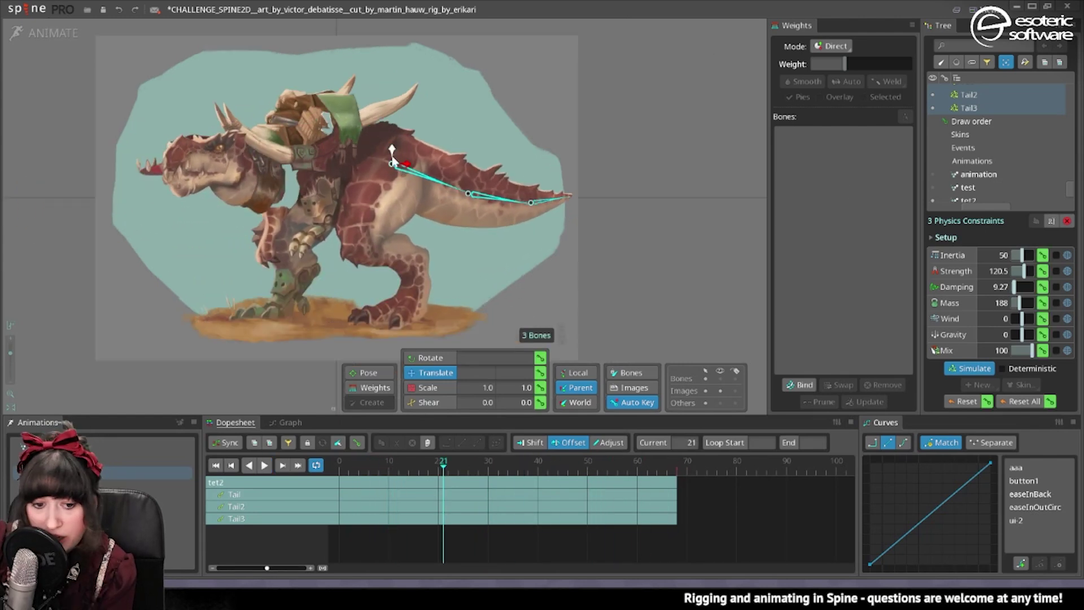
left_click_drag(350, 176, 246, 180)
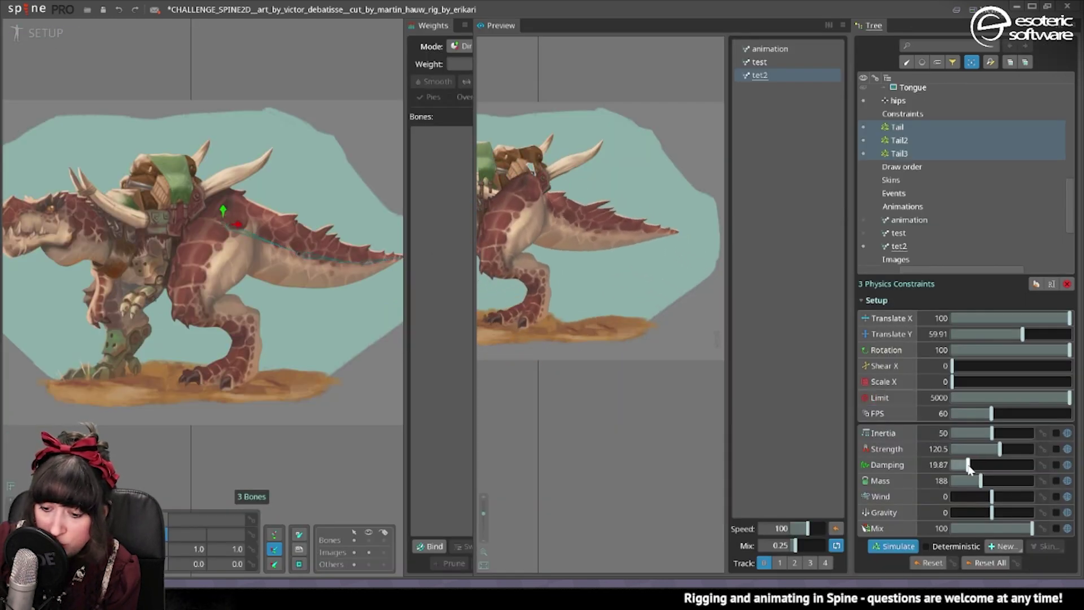
Step: Try Inertia at 100 and about 31 on the three tail physics constraints in Setup mode, and undo the last change
left_click(38, 32)
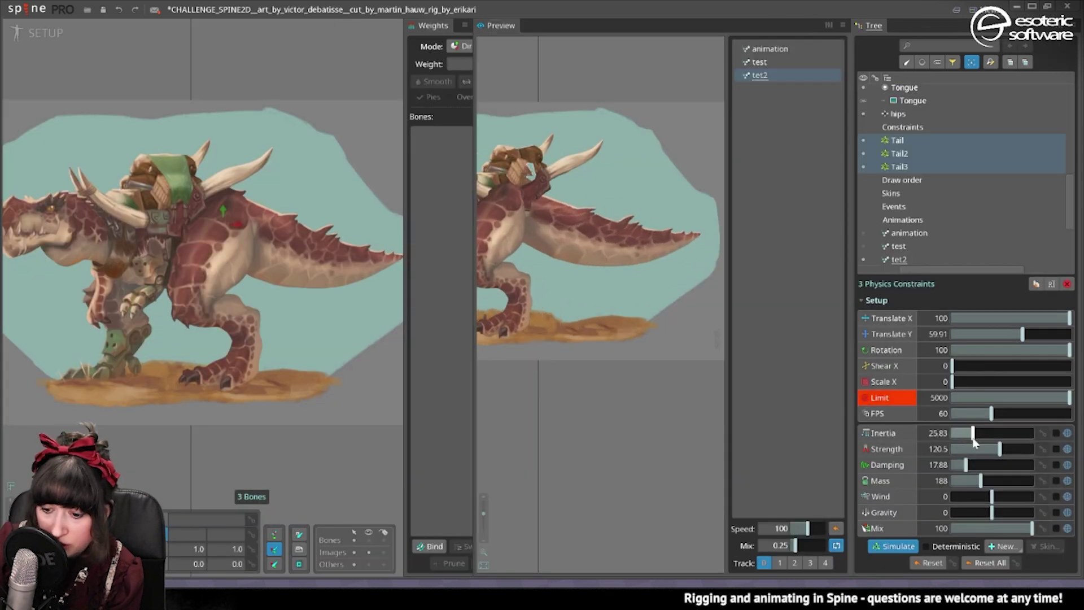
left_click_drag(973, 437, 1035, 435)
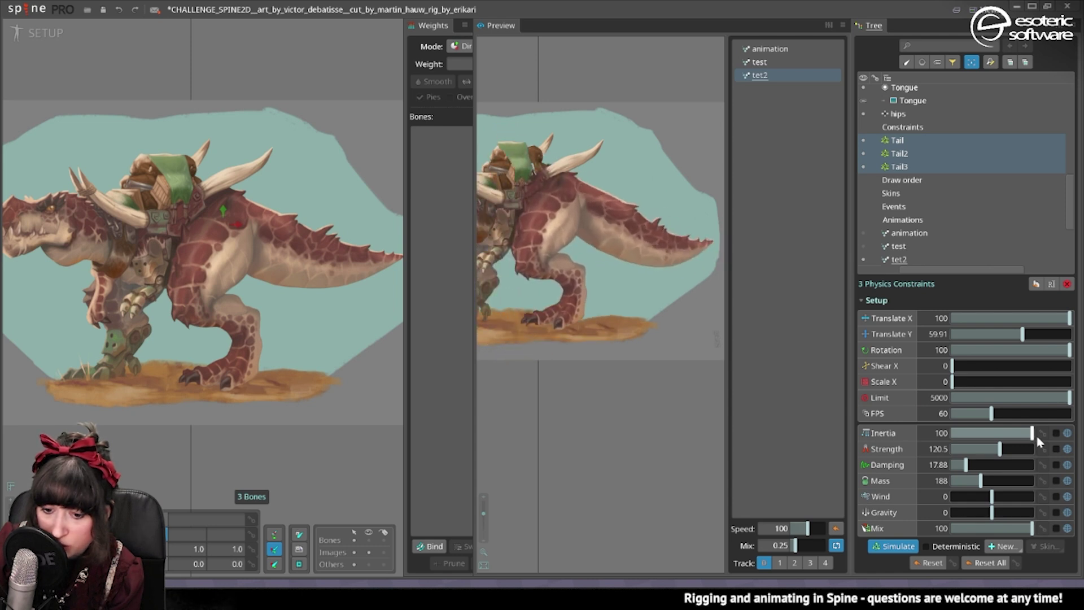
left_click_drag(1037, 439, 989, 441)
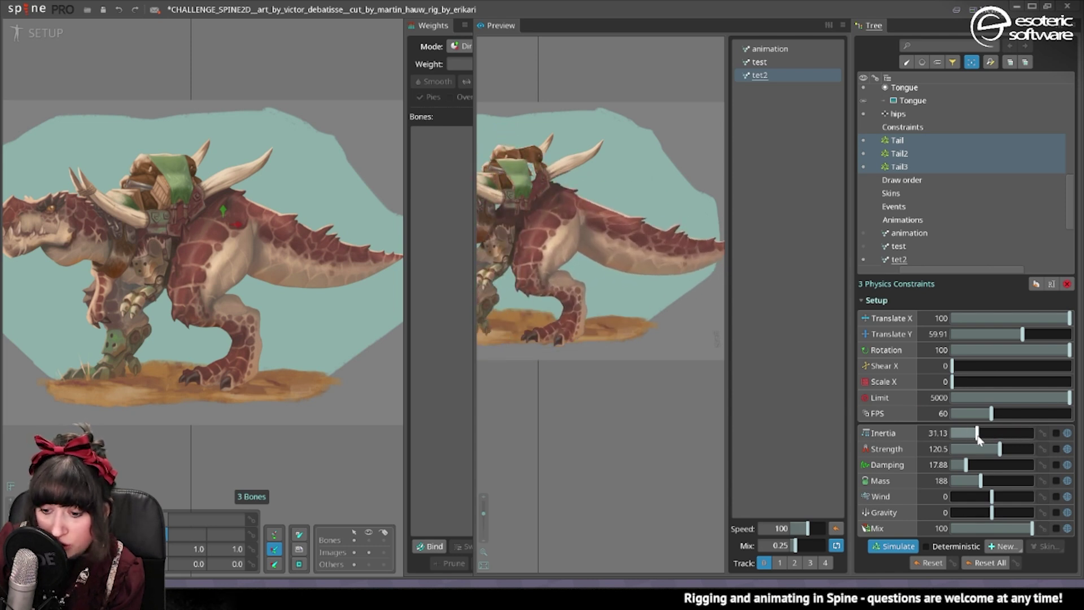
key("ctrl+z")
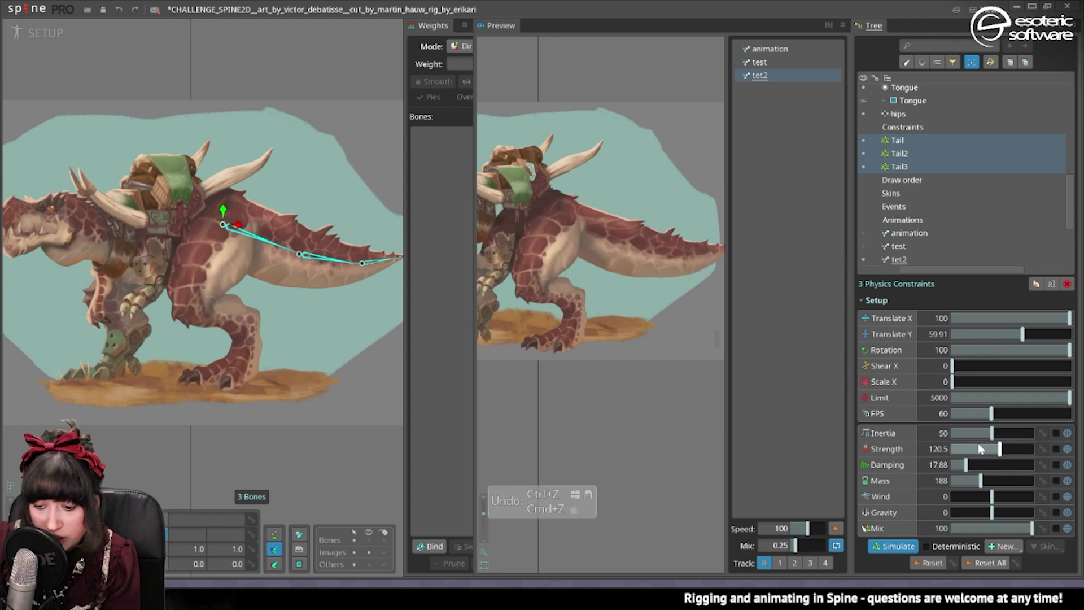
Step: Test the tail physics in Animate mode by moving the tail bones and the hips bone at frame 21
left_click(40, 32)
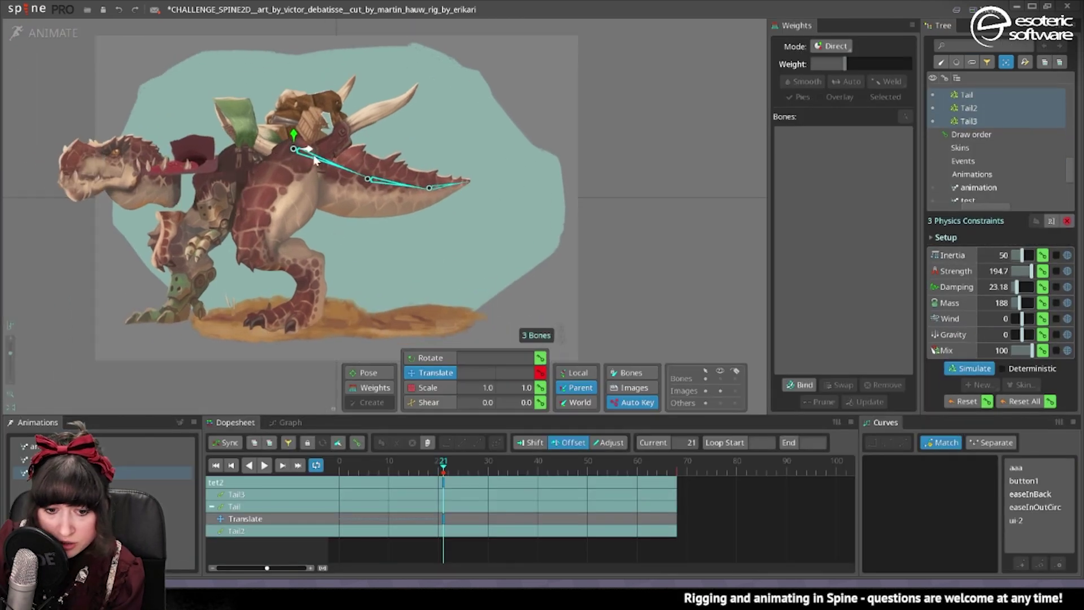
left_click_drag(377, 156, 444, 128)
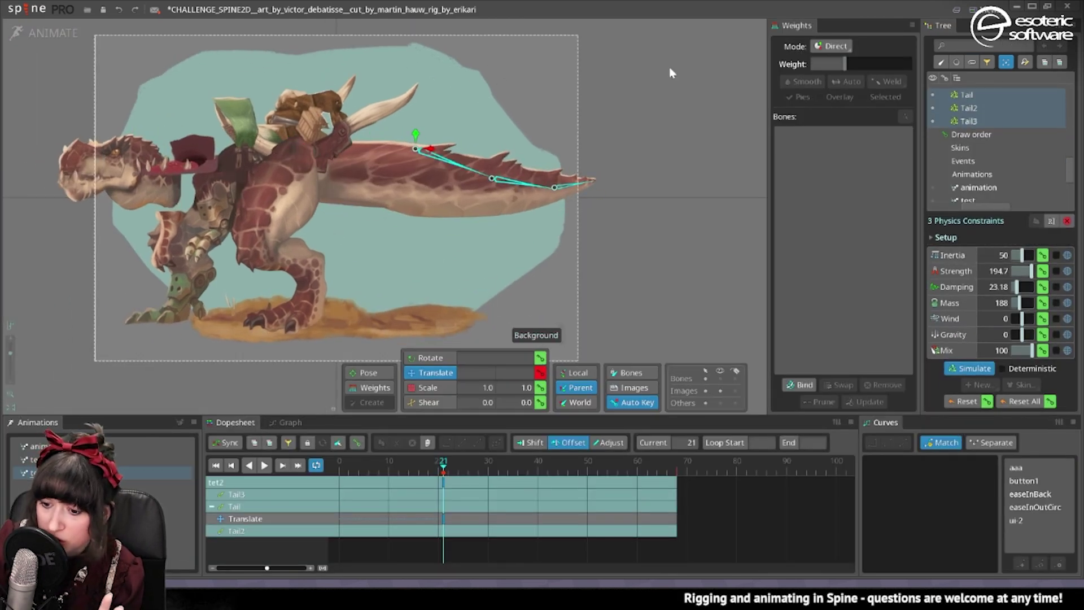
mouse_move(406, 74)
left_mouse_down()
mouse_move(423, 143)
mouse_move(420, 223)
mouse_move(413, 80)
left_mouse_up()
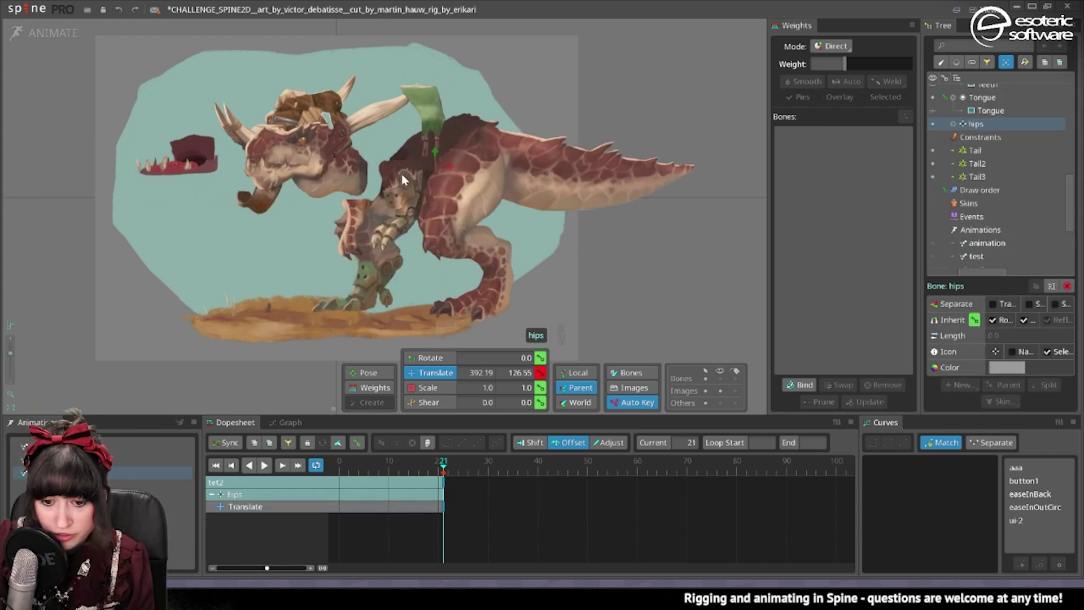
left_click_drag(440, 172, 365, 178)
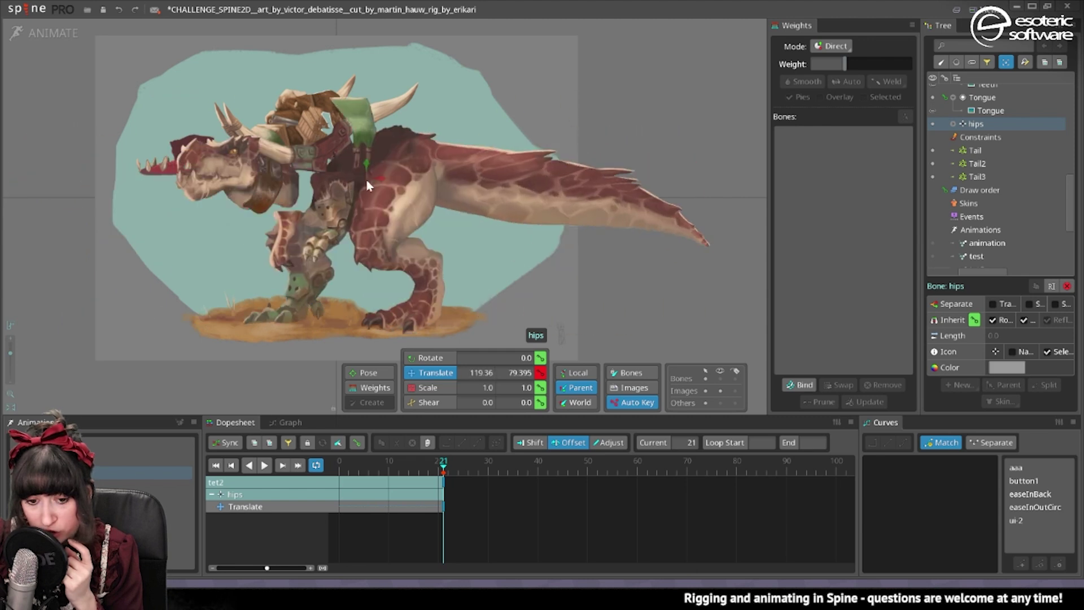
Step: Set the Limit of the Tail, Tail2 and Tail3 physics constraints to 1000 in Setup mode
left_click(53, 32)
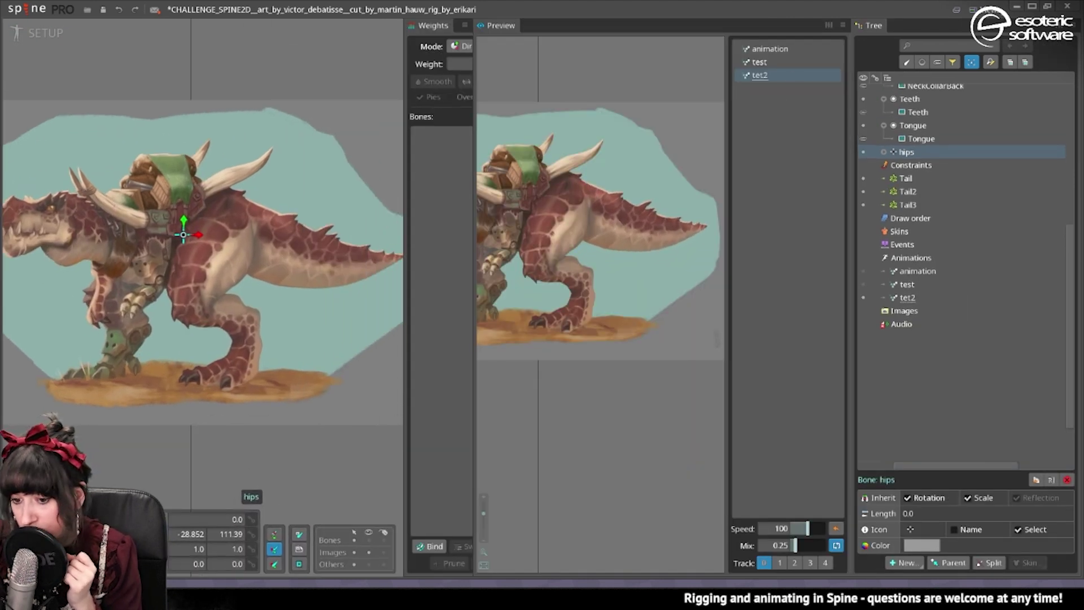
scroll(960, 192, "up", 3)
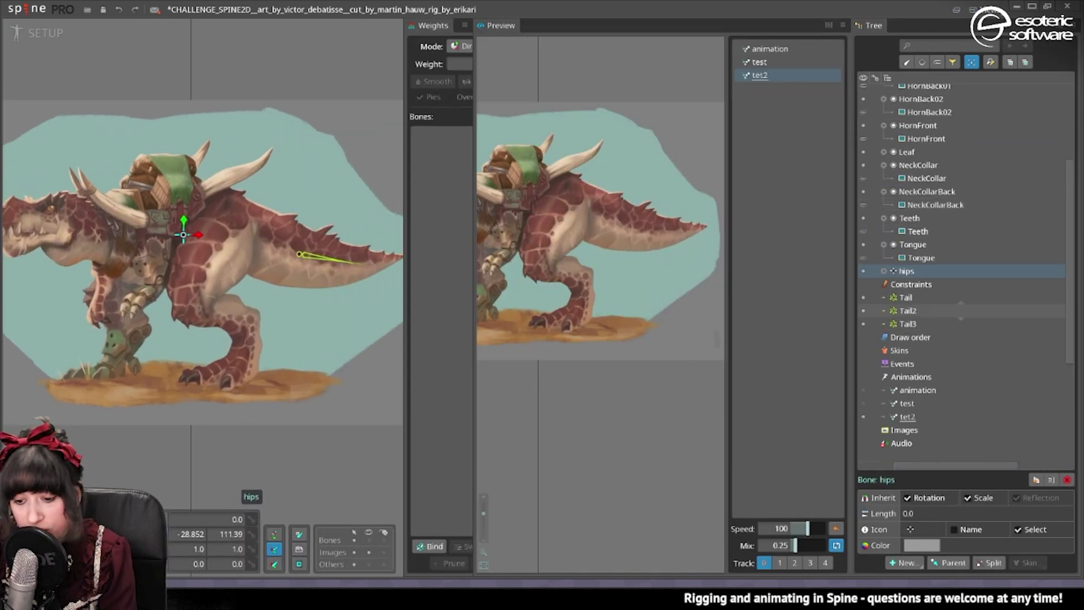
left_click(905, 298)
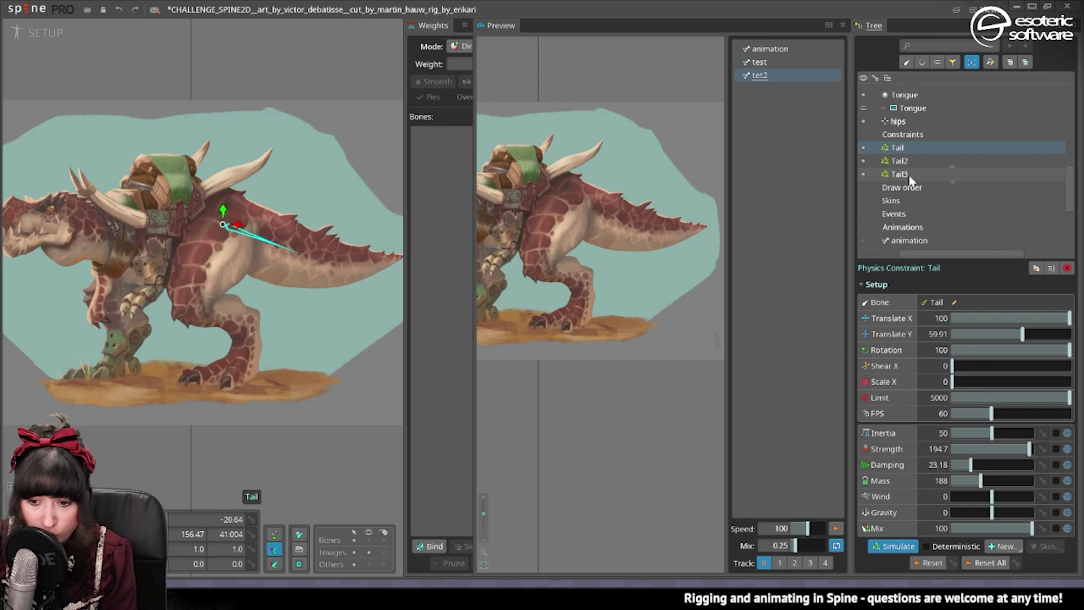
left_click(901, 175, "shift")
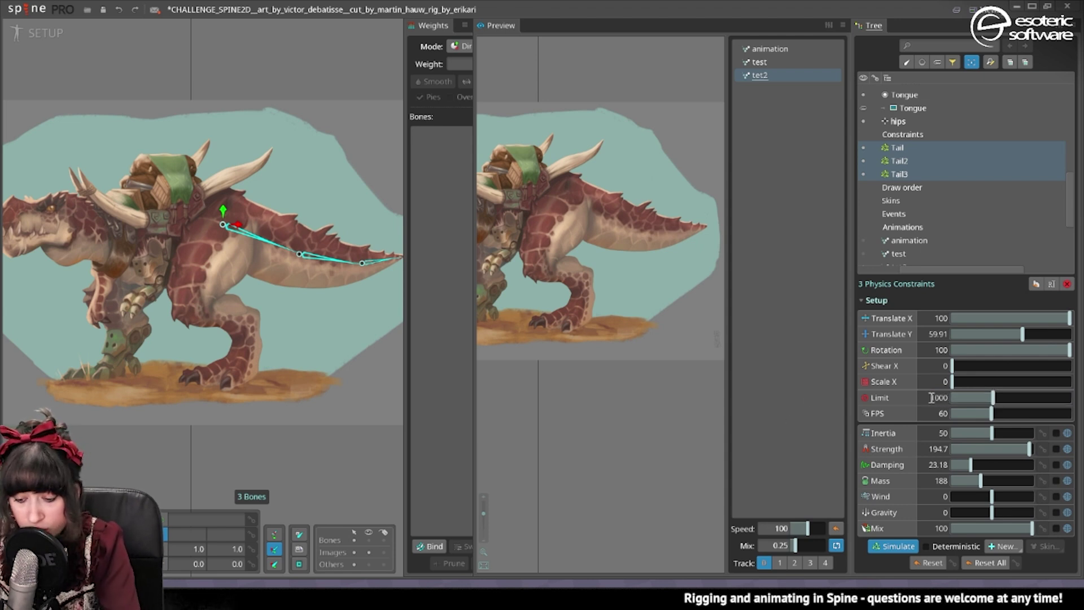
key("Return")
Step: Test the lower physics limit by moving the tail bones in Animate mode, and undo the last move
left_click(45, 33)
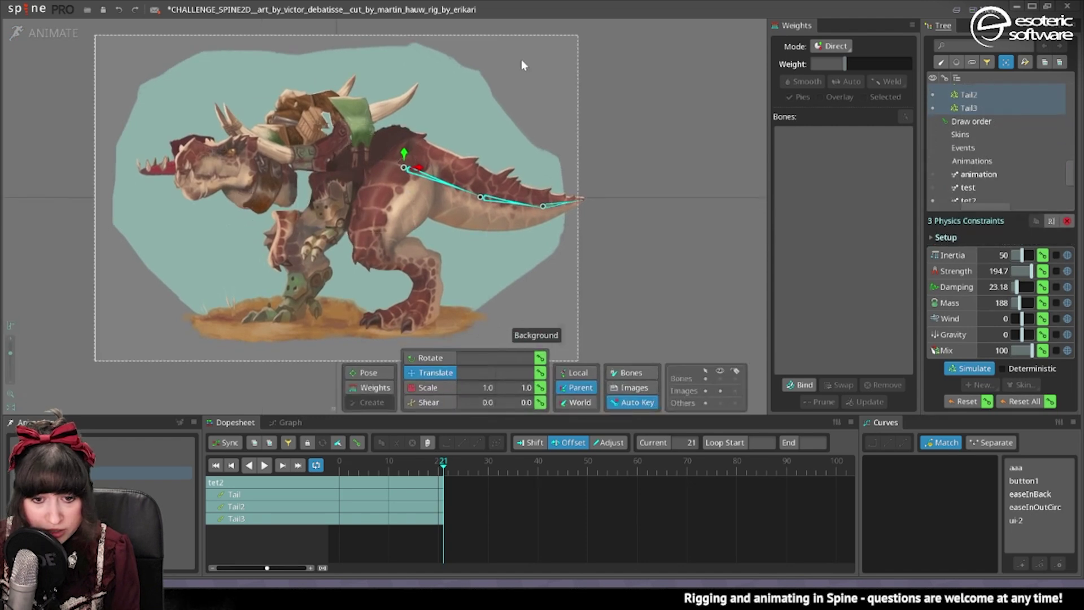
left_click_drag(421, 119, 440, 118)
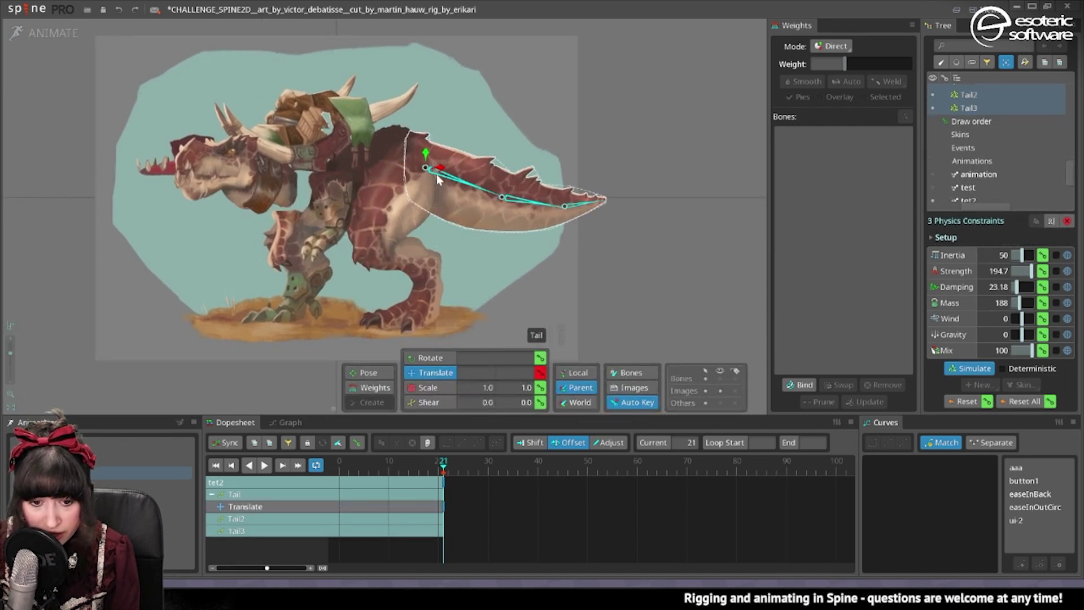
key("ctrl+z")
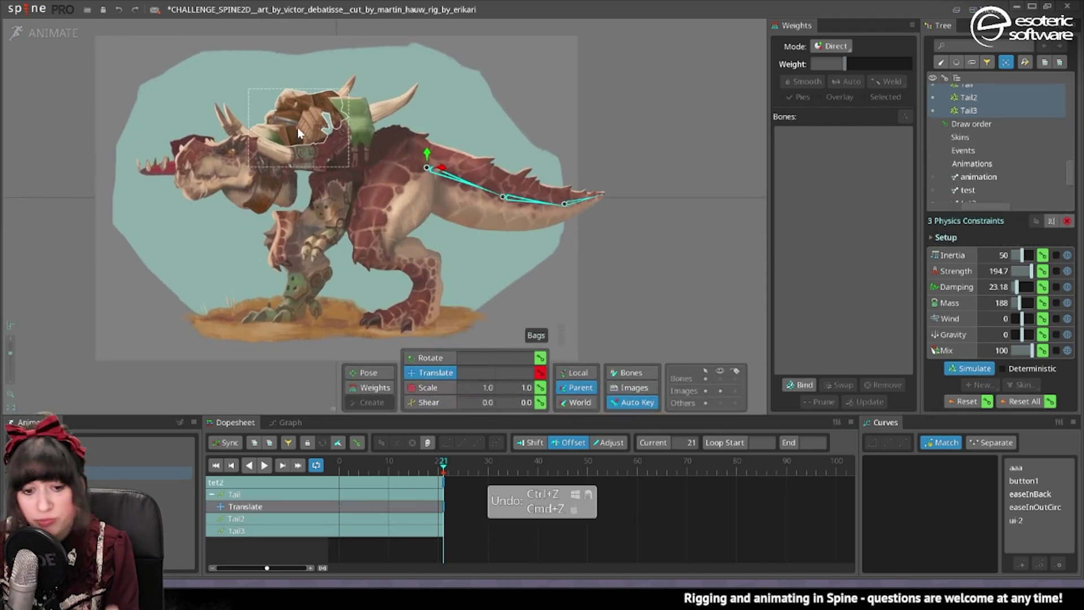
Step: Select the Neck attachment in Setup mode, show the bones in the viewport and convert the attachment to a mesh
left_click(35, 33)
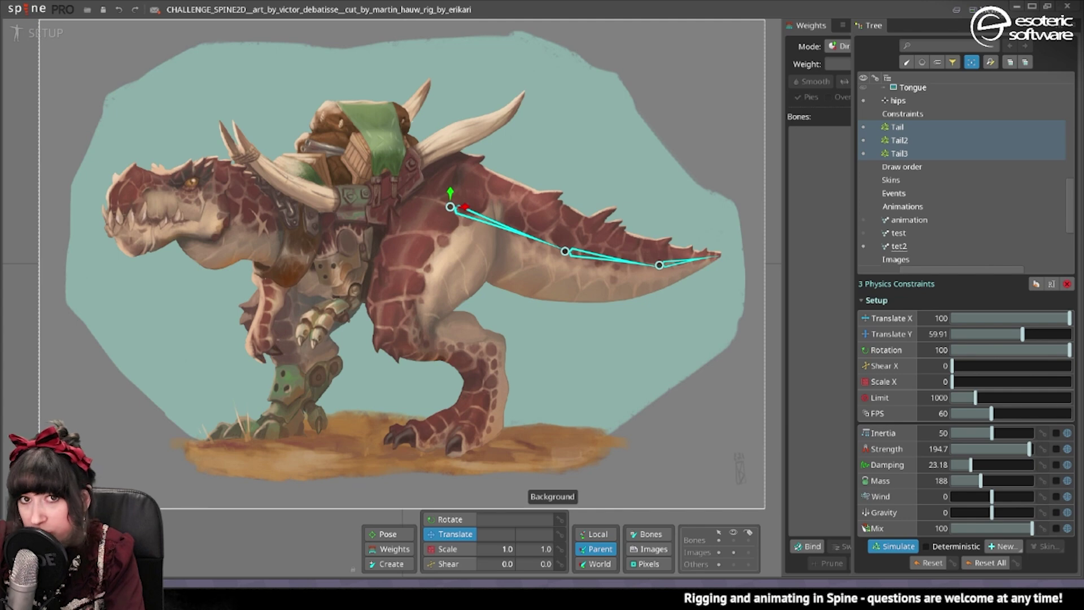
scroll(308, 214, "up", 2)
left_click(308, 213)
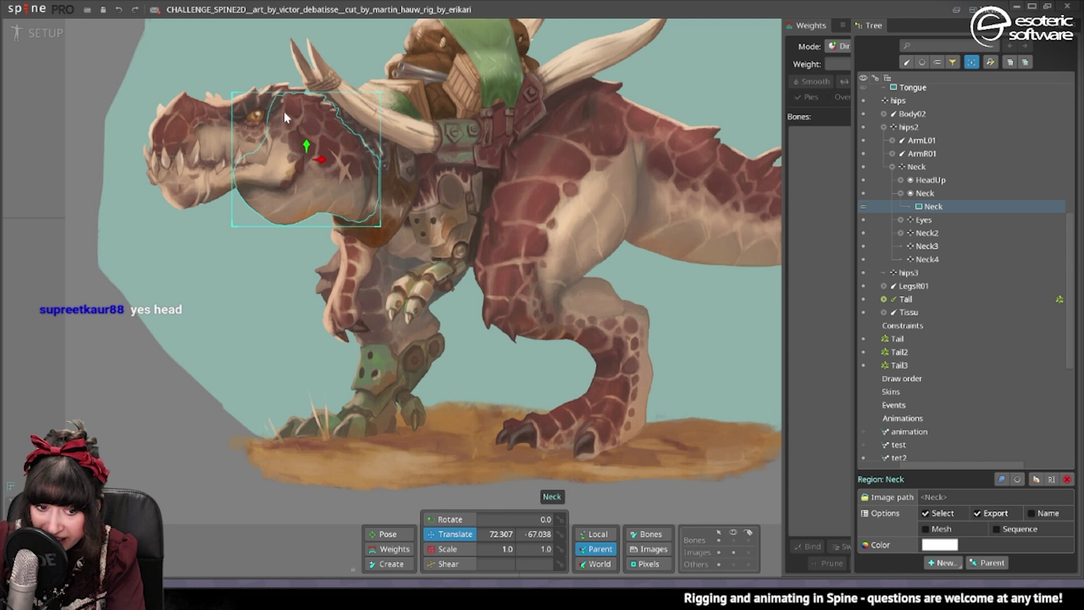
left_click(732, 540)
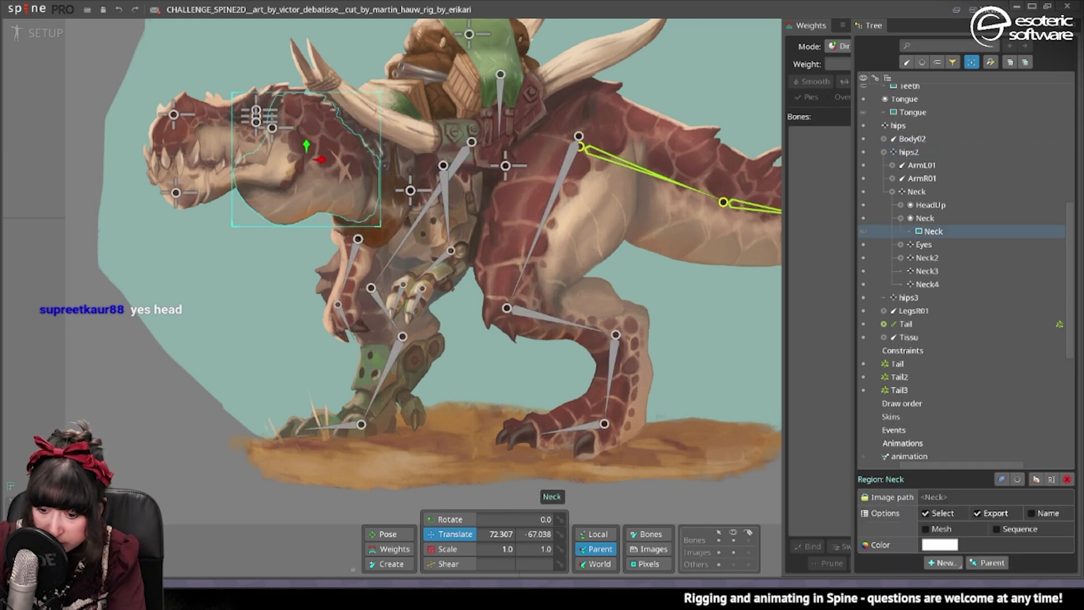
left_click(925, 529)
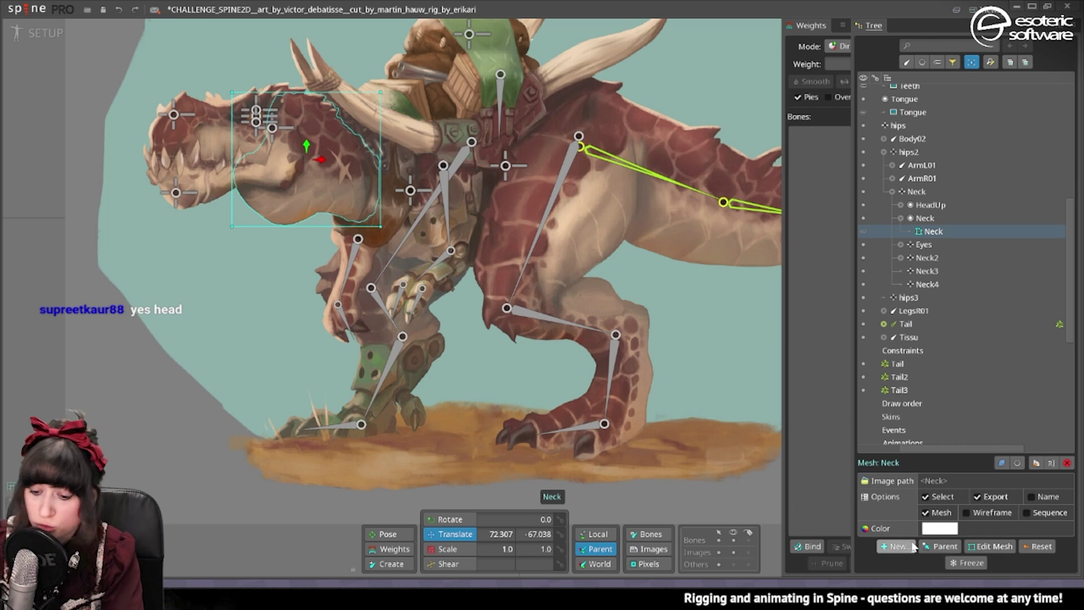
Step: Trace the Neck mesh outline automatically with Detail 20, Concavity 50 and Refinement 50
left_click(989, 545)
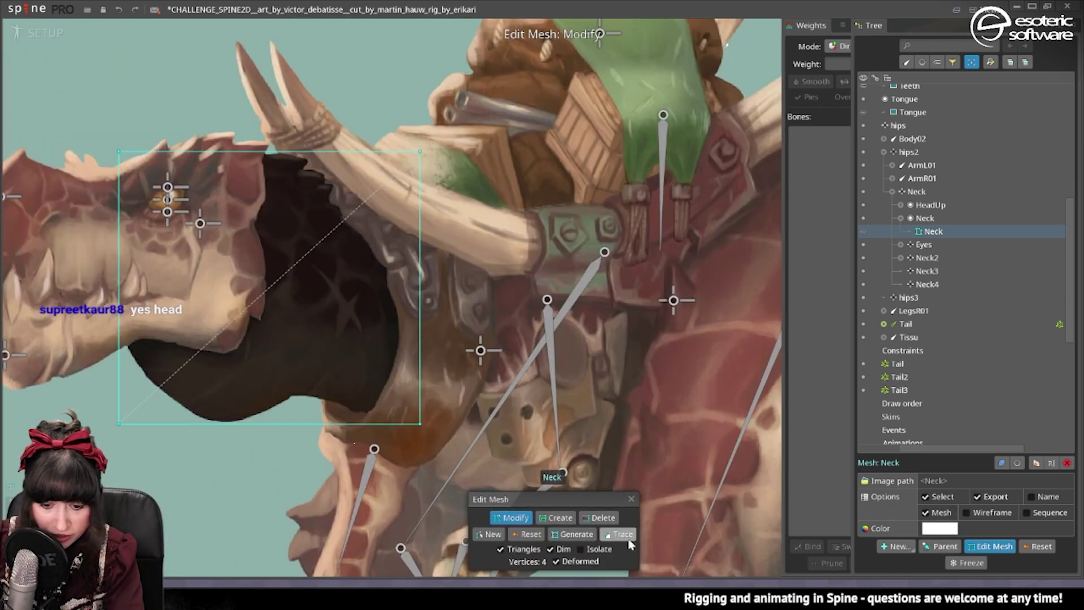
left_click(621, 535)
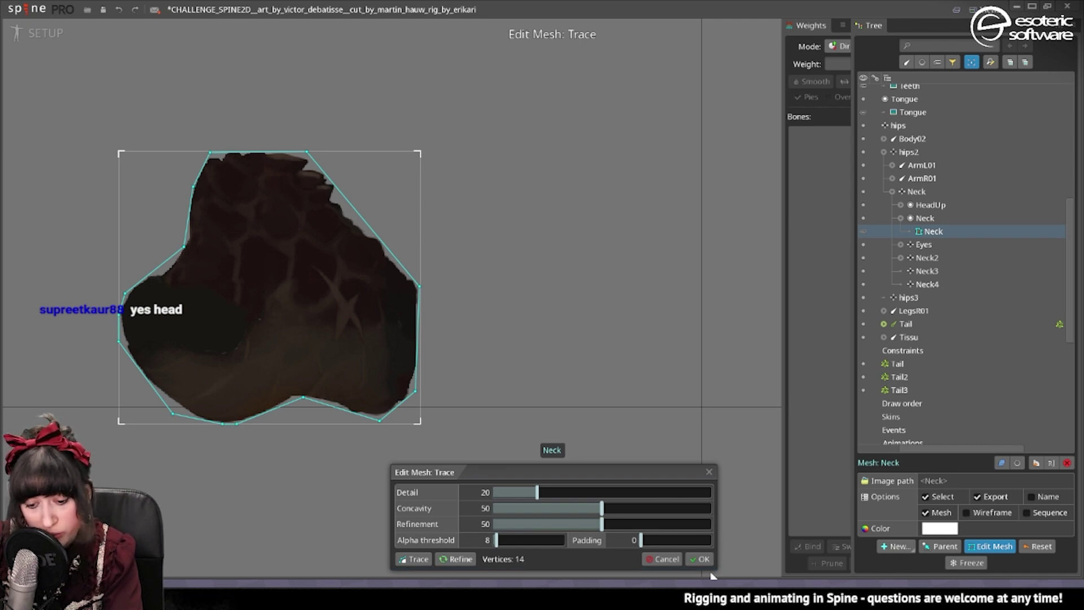
left_click(700, 559)
Step: Delete two unneeded vertices from the front edge of the Neck mesh outline, behind the jaw
left_click(182, 249)
key("Delete")
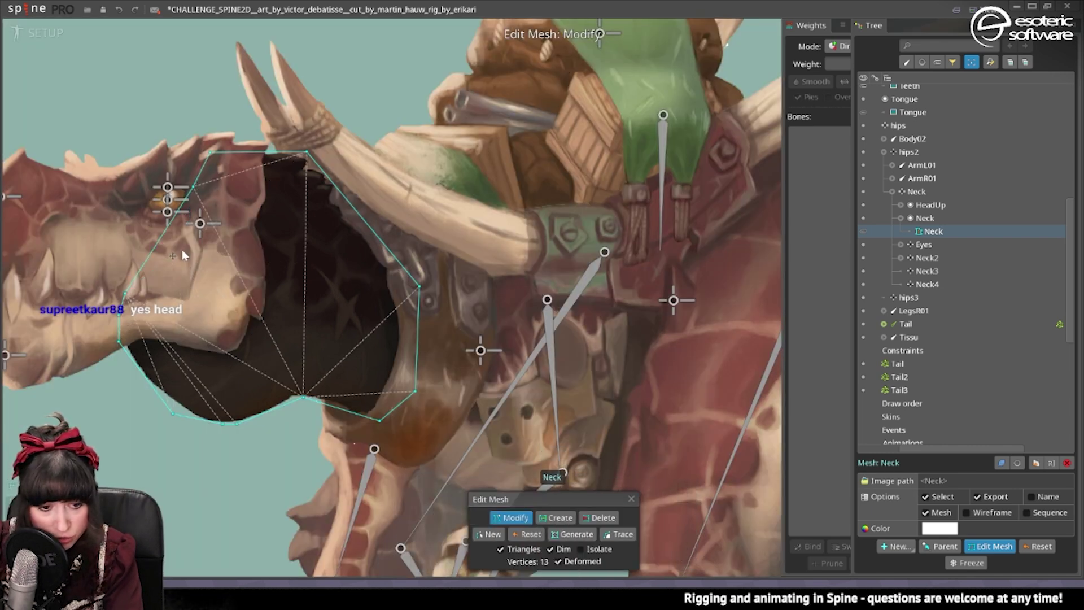
left_click(126, 294)
key("Delete")
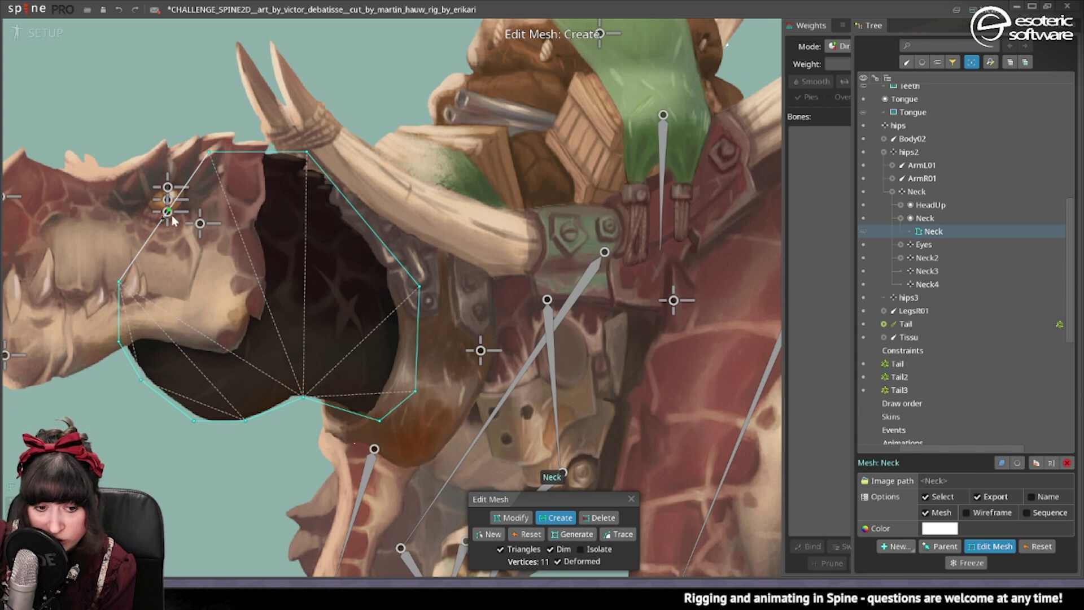
Step: Add four interior vertices to the Neck mesh, nudge the lower rear one into place and finish editing the mesh
left_click(252, 222)
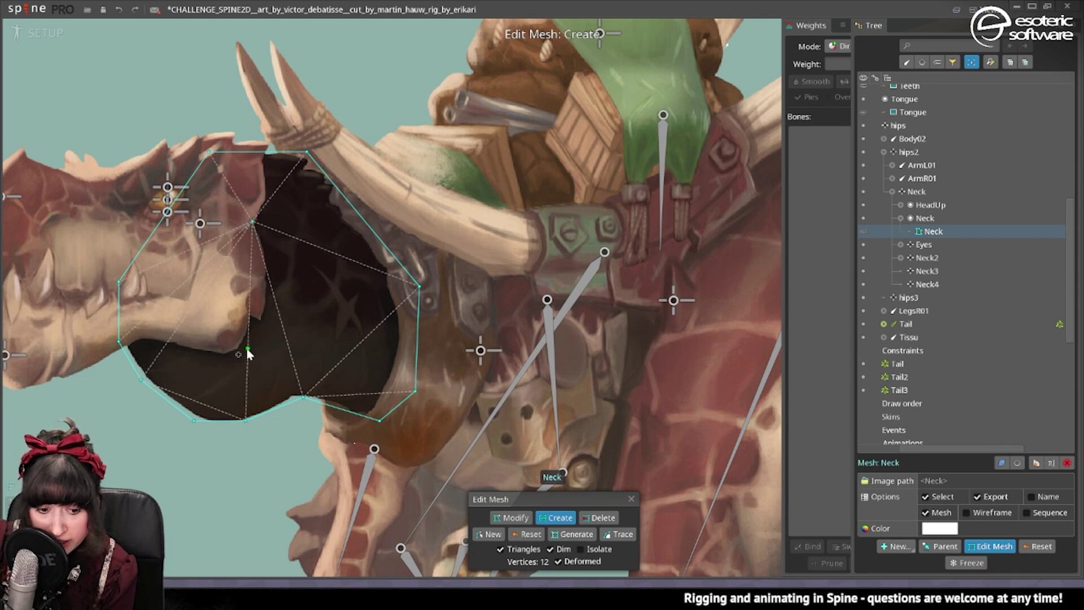
left_click(236, 350)
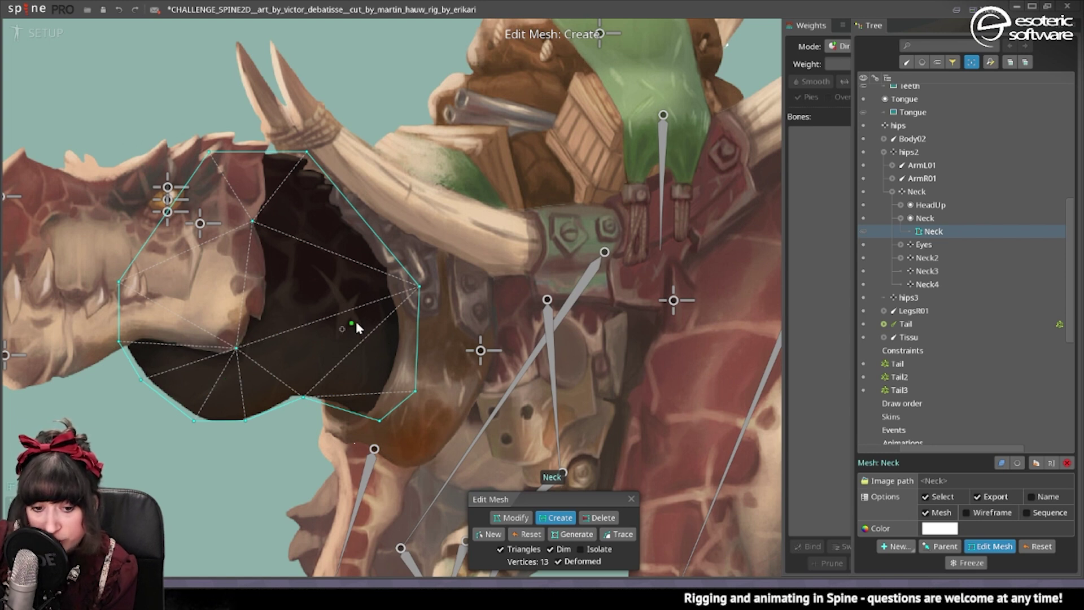
left_click(317, 332)
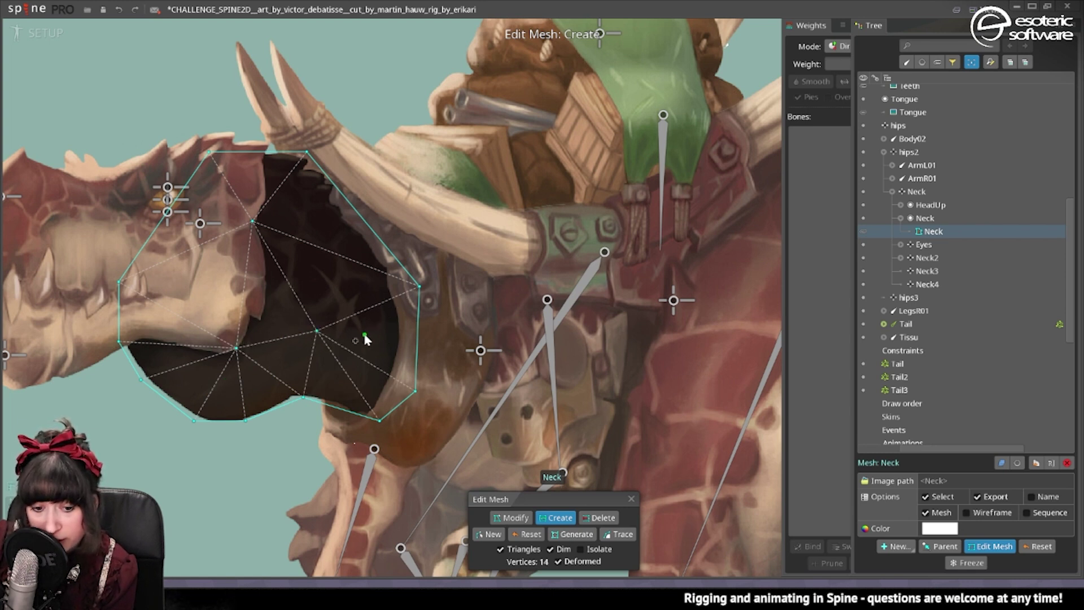
key("ctrl+z")
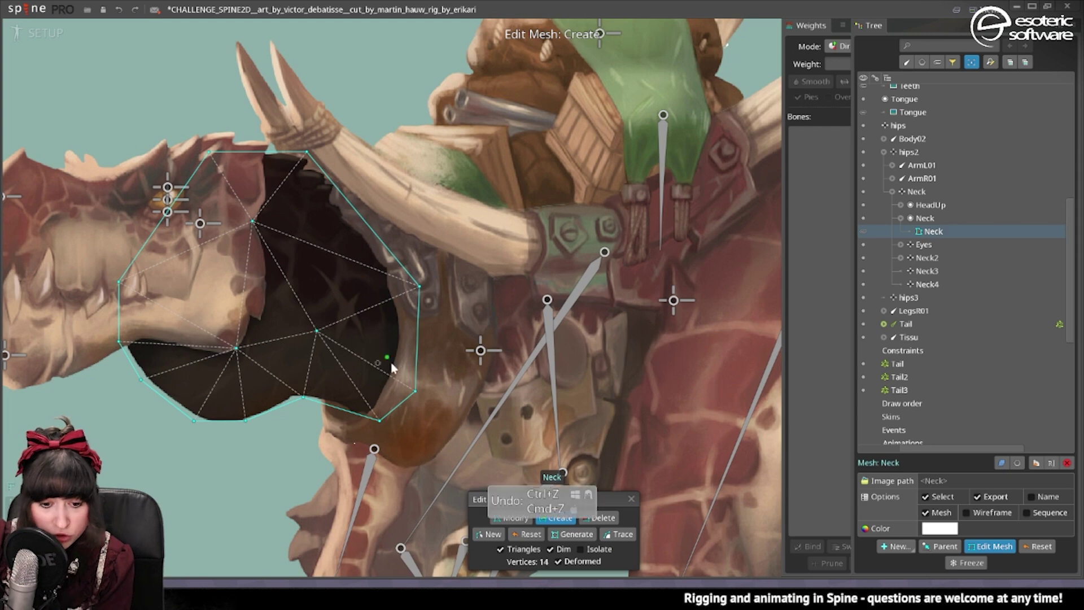
left_click(322, 242)
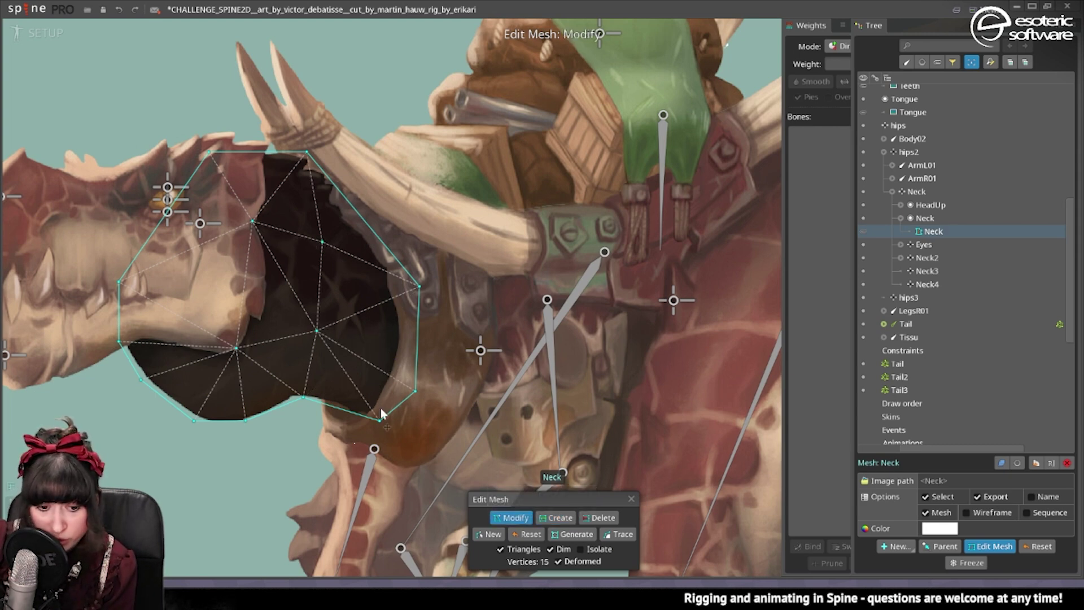
left_click_drag(317, 332, 330, 341)
key("space")
Step: Bind the Neck mesh to the hips2 and Neck bones
scroll(303, 262, "down", 3)
left_click(407, 280)
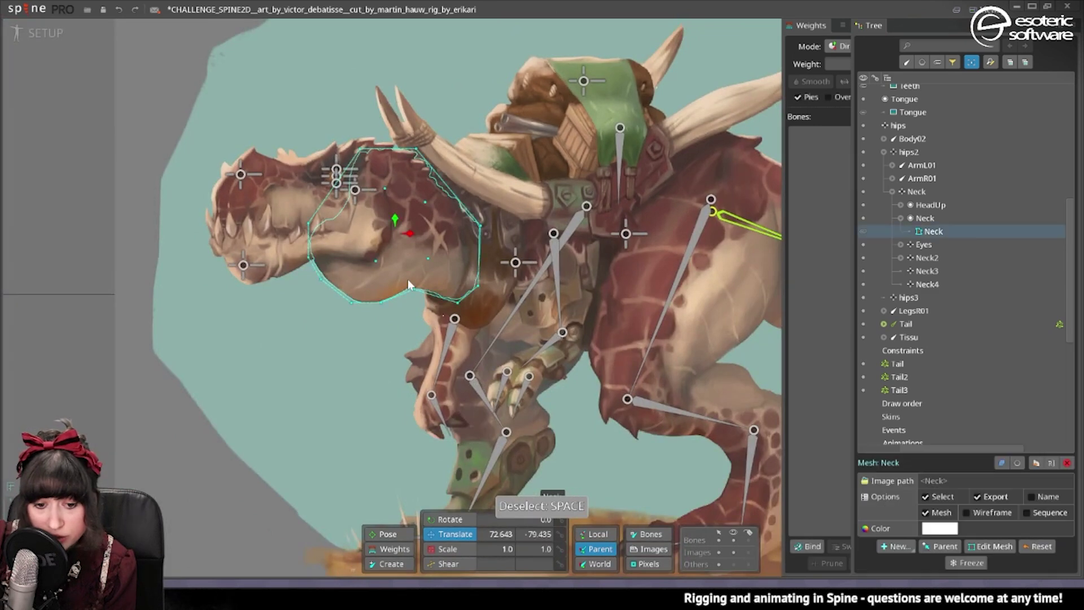
left_click_drag(407, 279, 362, 317)
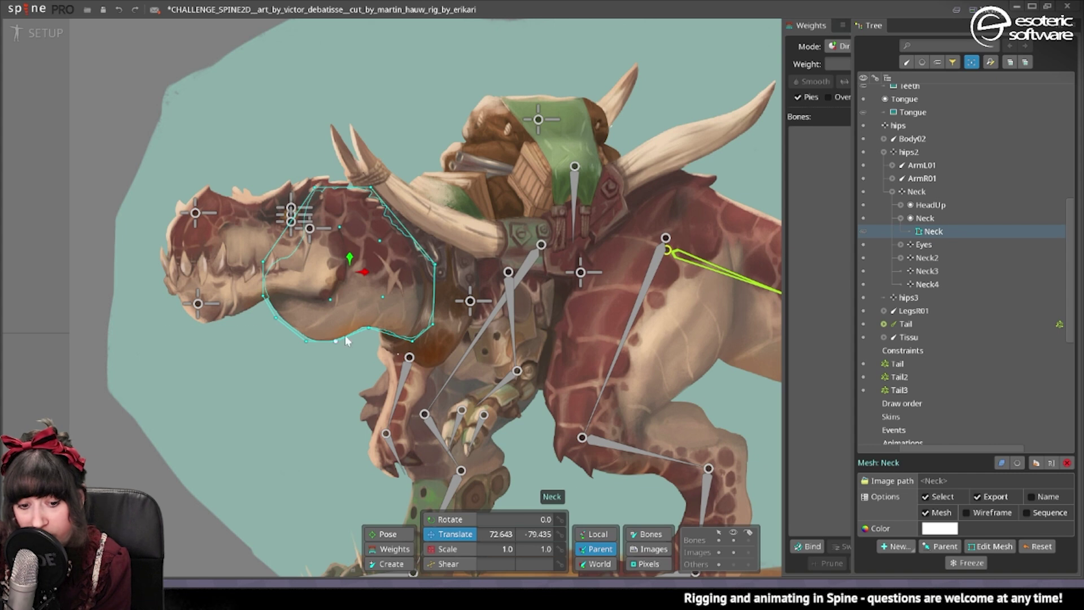
left_click_drag(411, 290, 369, 310)
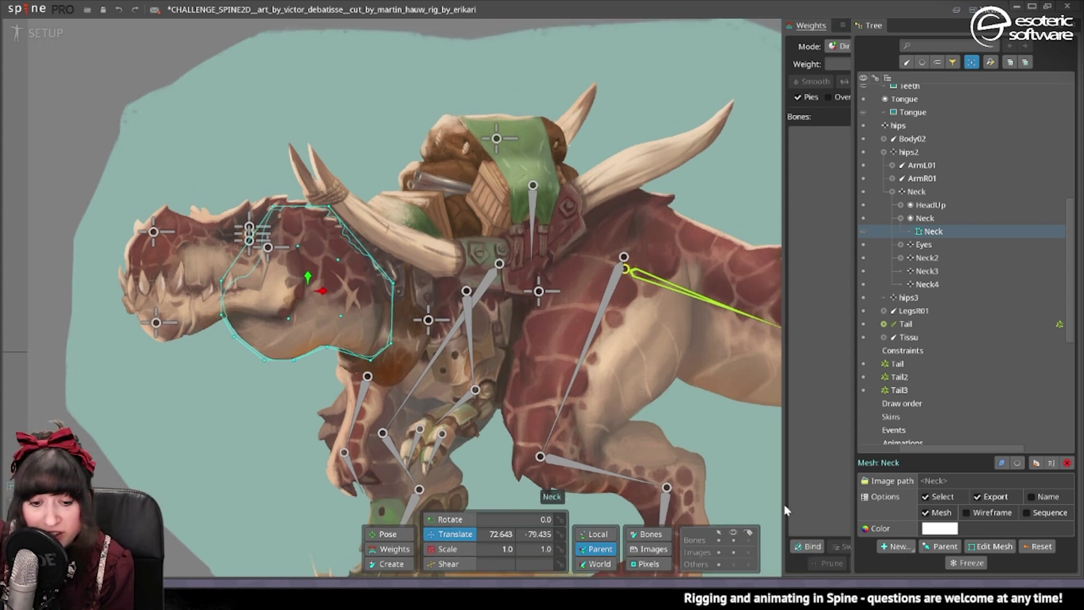
left_click(813, 546)
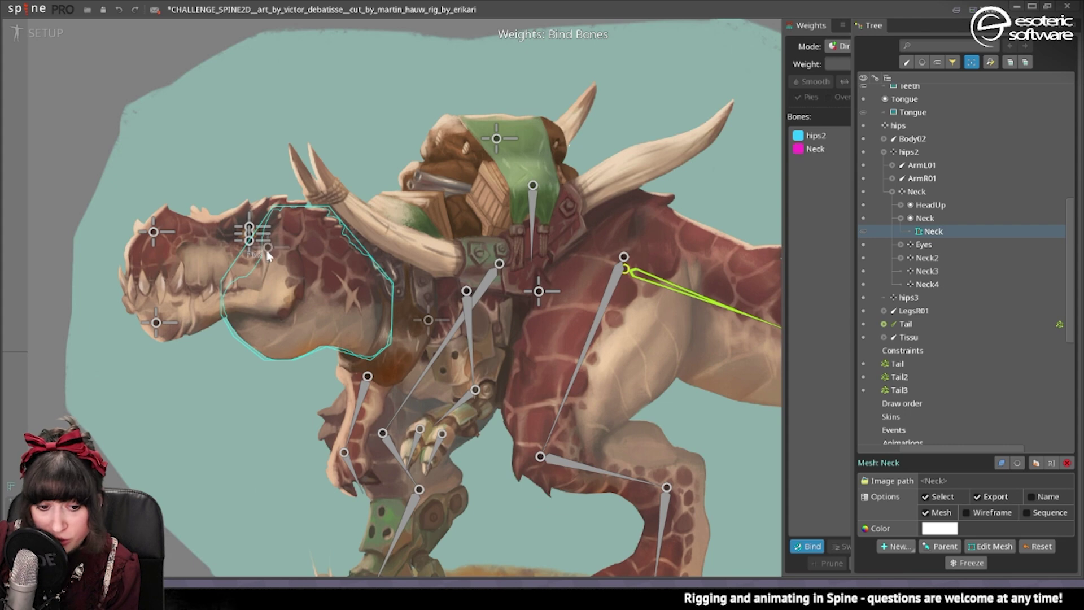
Step: In Animate mode, key a looping movement of the Neck bone at frames 0, 10, 20, 30 and 40, and play it
key("ctrl+Tab")
key("space")
left_click(276, 190)
mouse_move(276, 189)
left_mouse_down()
mouse_move(319, 212)
mouse_move(290, 190)
left_mouse_up()
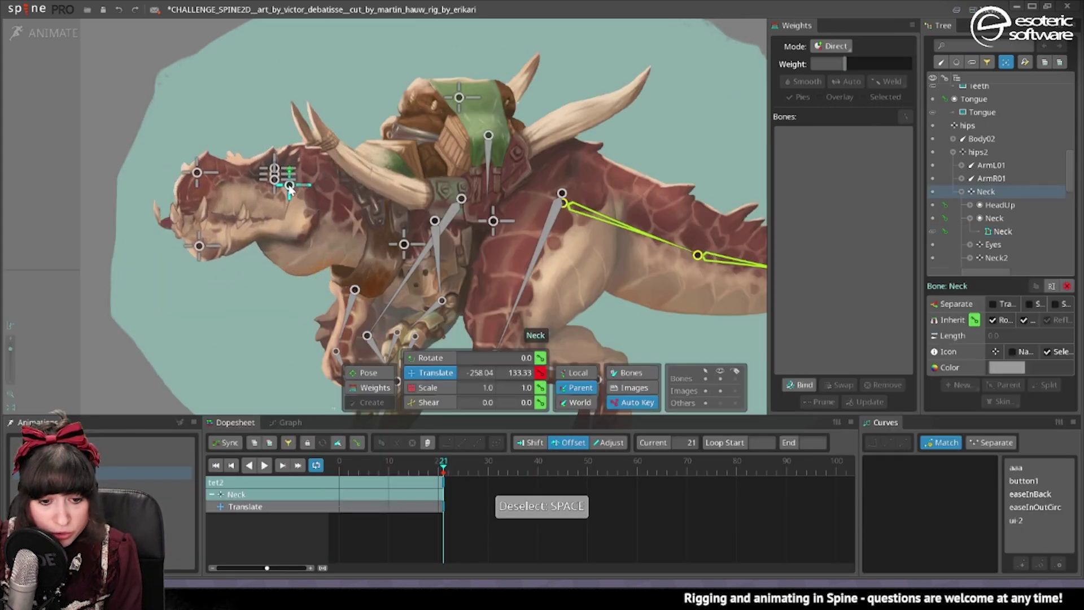
key("ctrl+z")
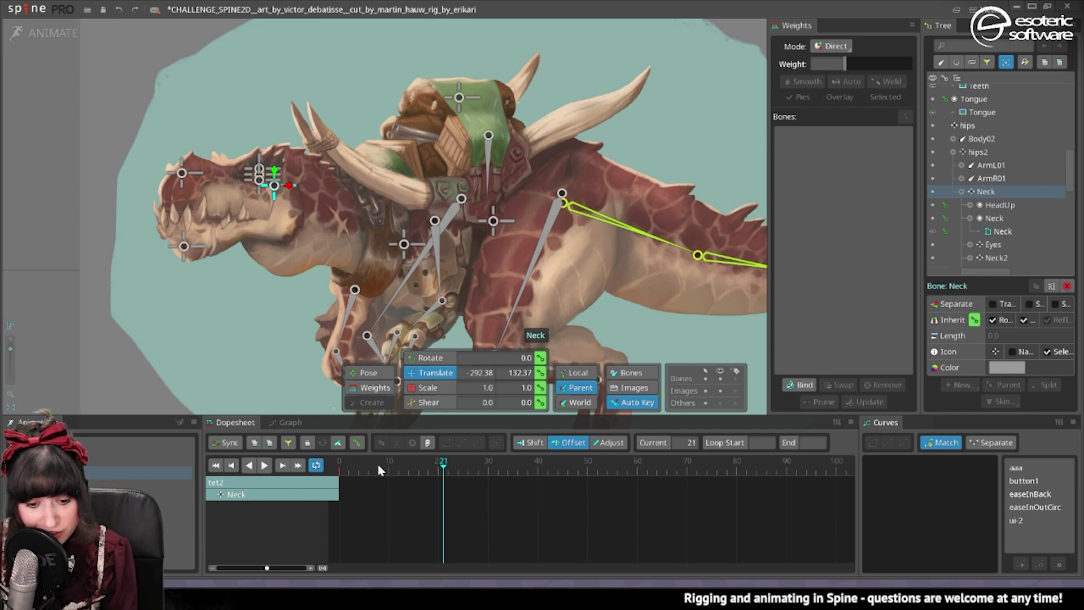
left_click_drag(379, 470, 316, 469)
left_click_drag(290, 198, 320, 199)
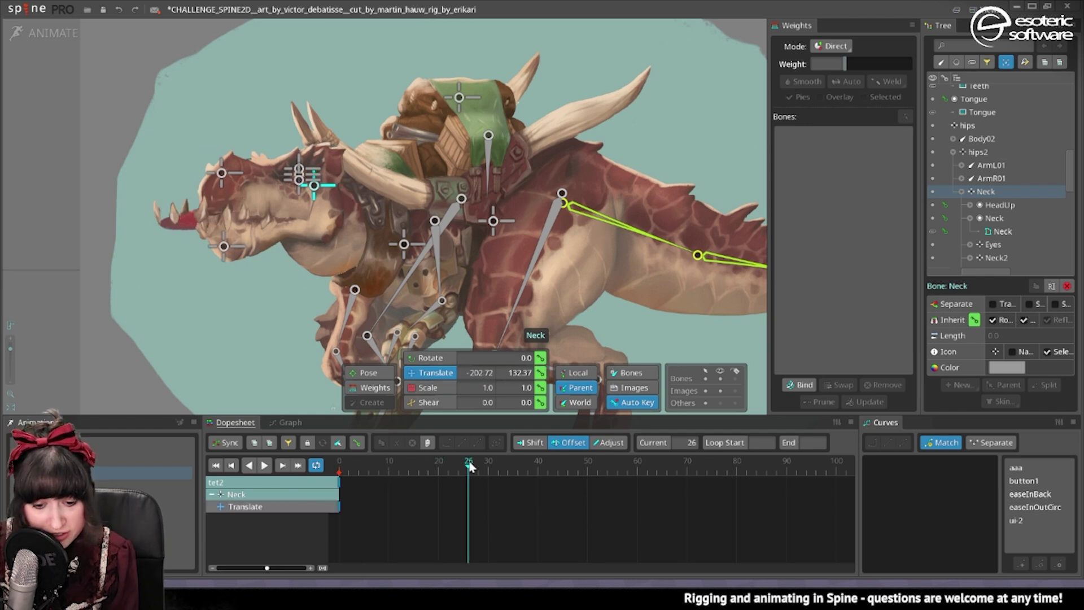
left_click_drag(322, 184, 280, 200)
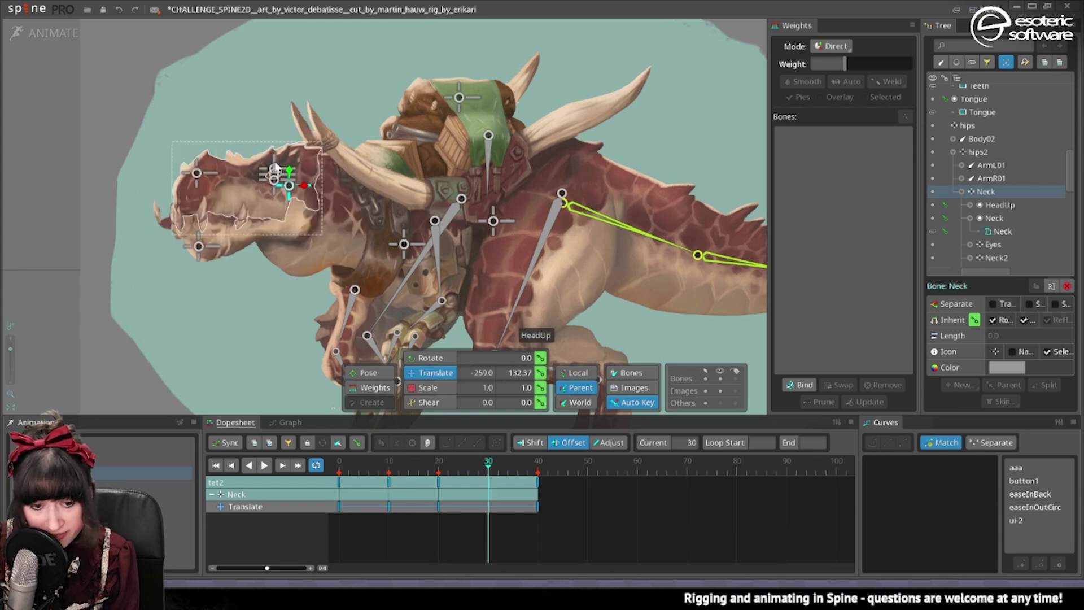
left_click_drag(276, 165, 292, 208)
left_click(265, 465)
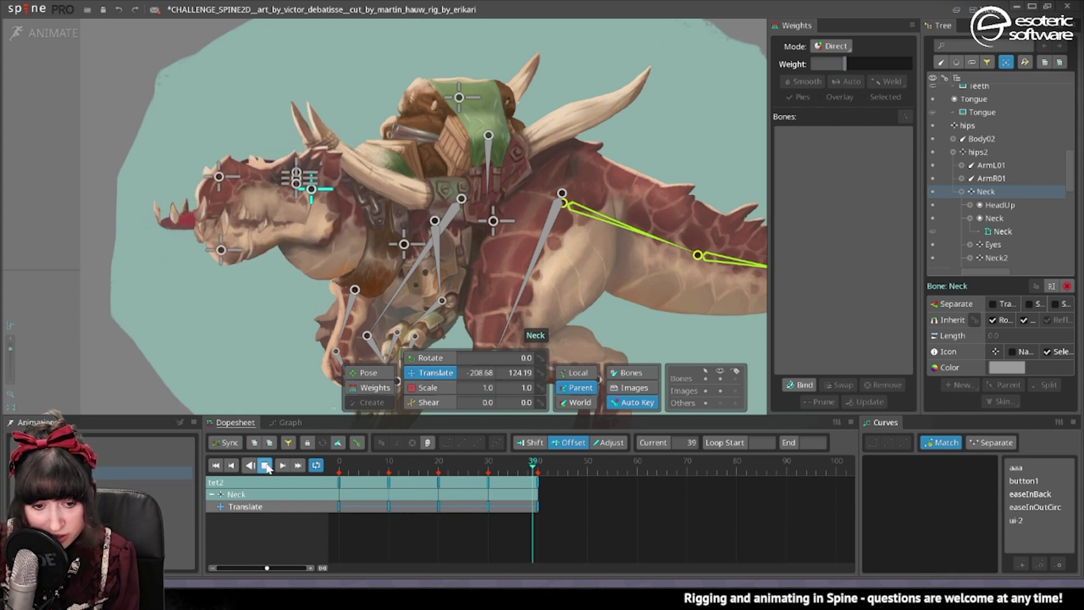
Step: Raise the hips2 weight on the Neck mesh's rear and lower edge vertices while the animation plays
left_click(350, 254)
key("g")
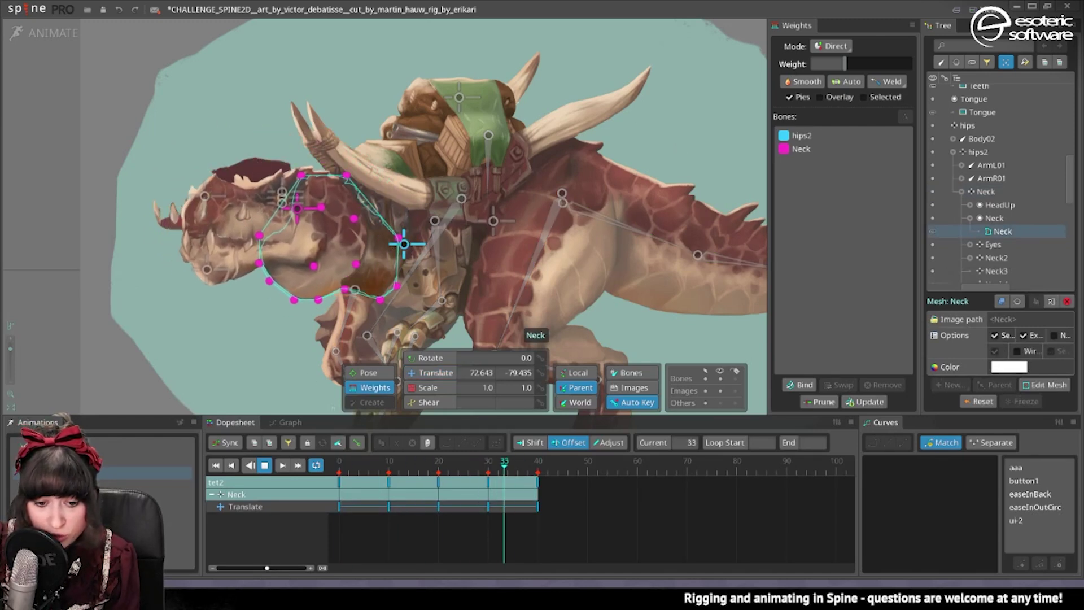
left_click(801, 136)
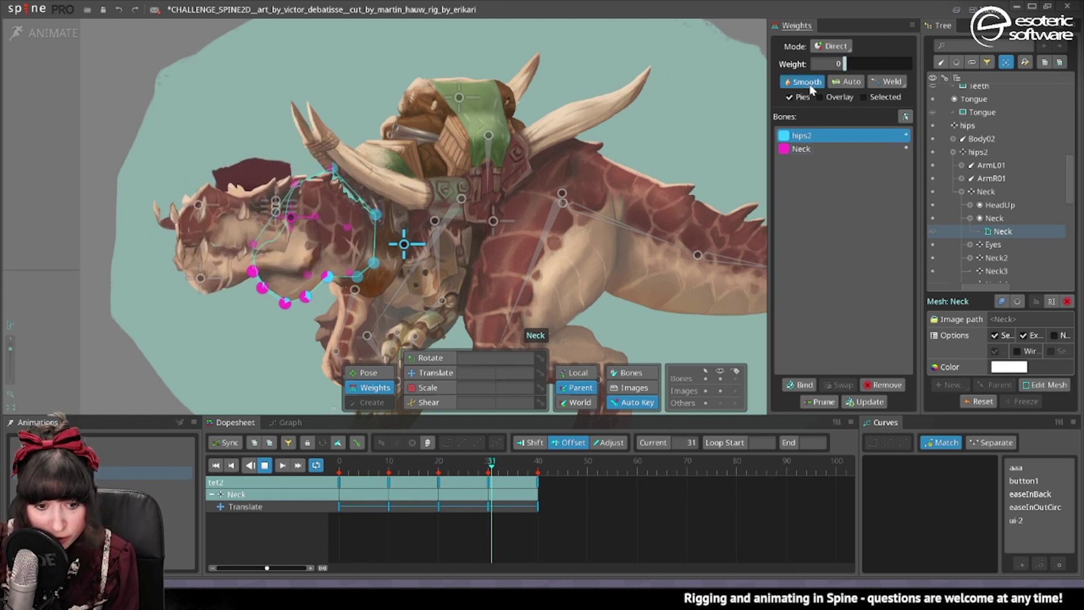
left_click(331, 243)
left_click(322, 258)
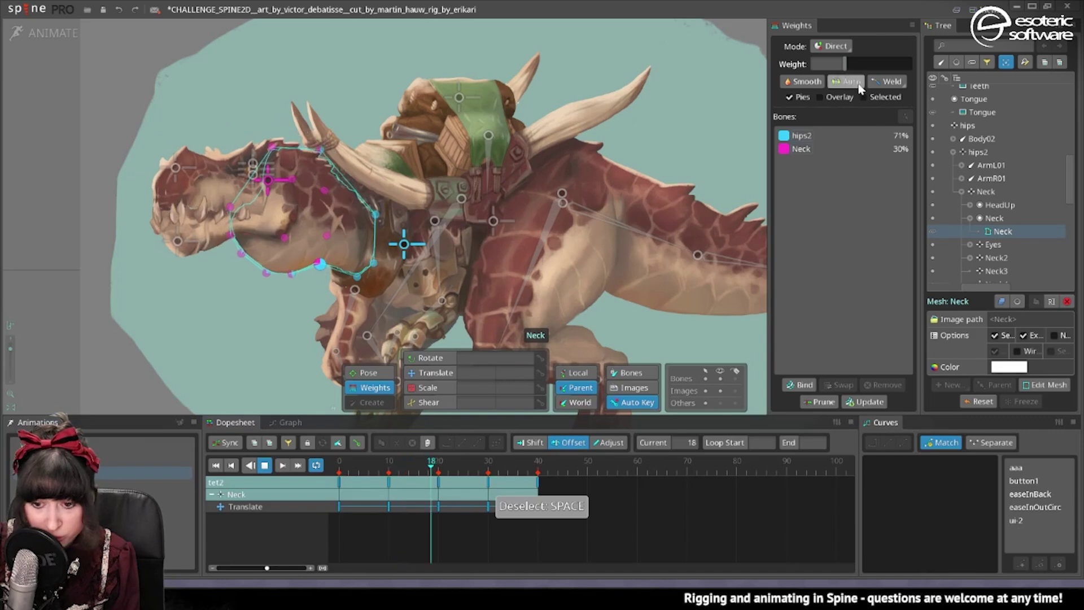
left_click_drag(901, 65, 916, 67)
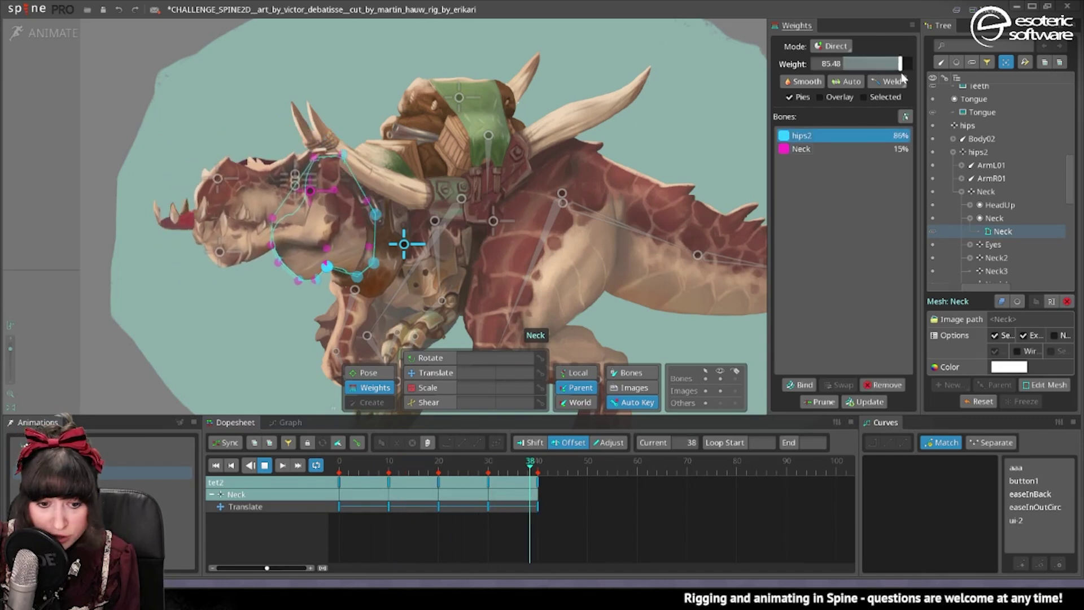
key("space")
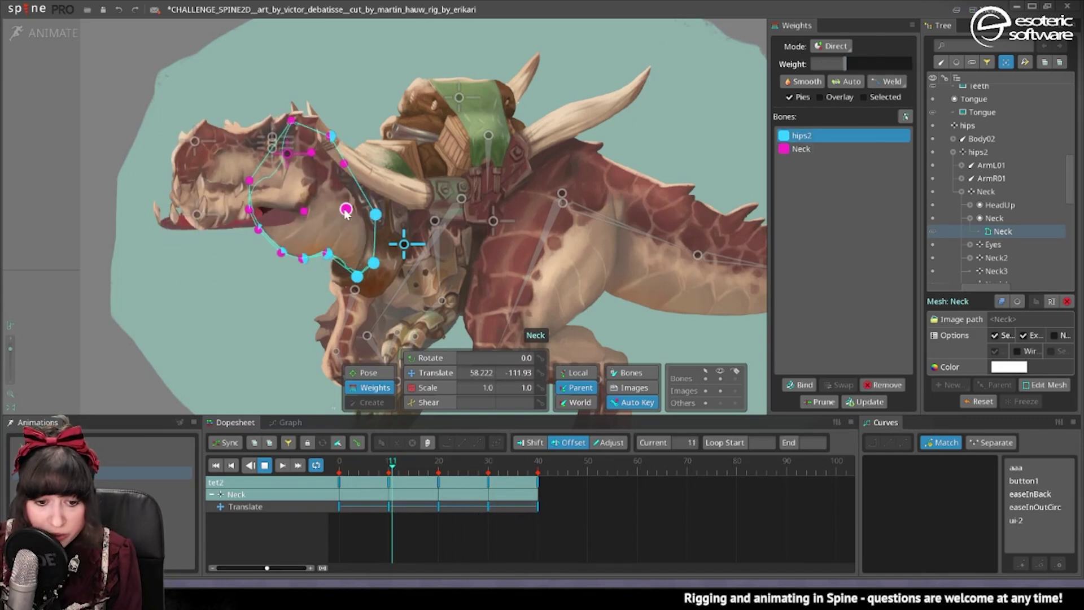
Step: Give the two rear interior vertices of the Neck mesh a partial hips2 weight
left_click_drag(845, 64, 872, 73)
key("space")
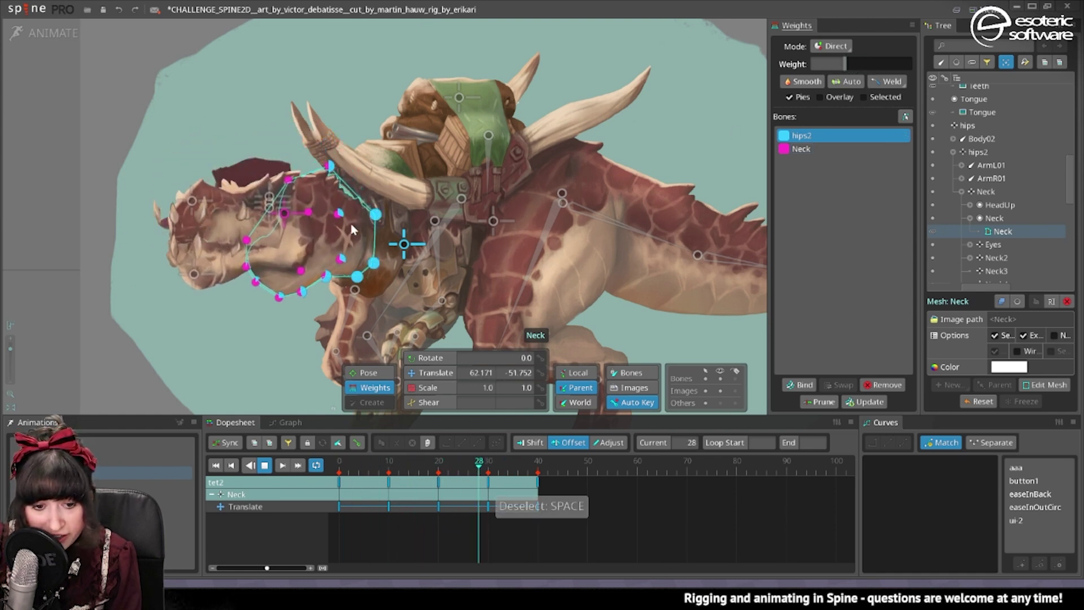
left_click(346, 210)
left_click_drag(875, 59, 855, 85)
key("space")
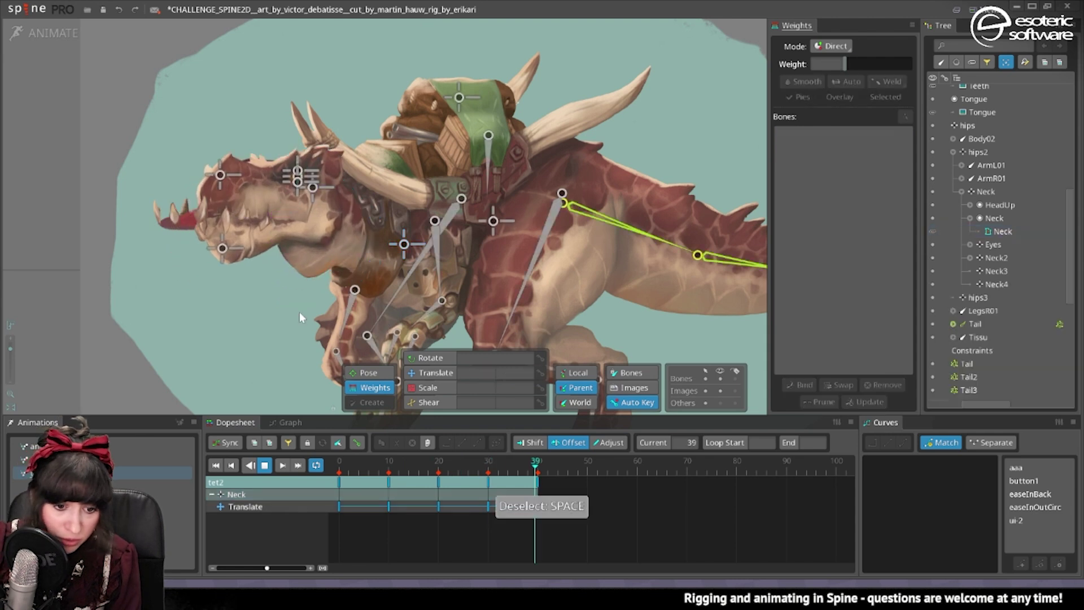
Step: Set the hips2 weight of the two front vertices of the Neck mesh below the jaw to about 26
left_click(239, 223)
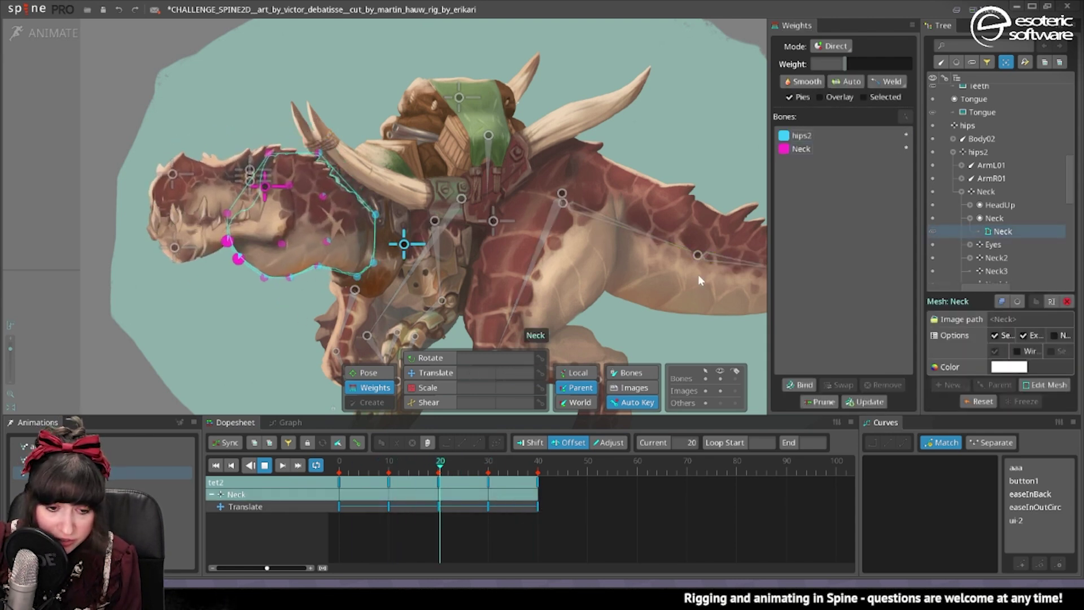
left_click(801, 136)
left_click_drag(846, 65, 854, 65)
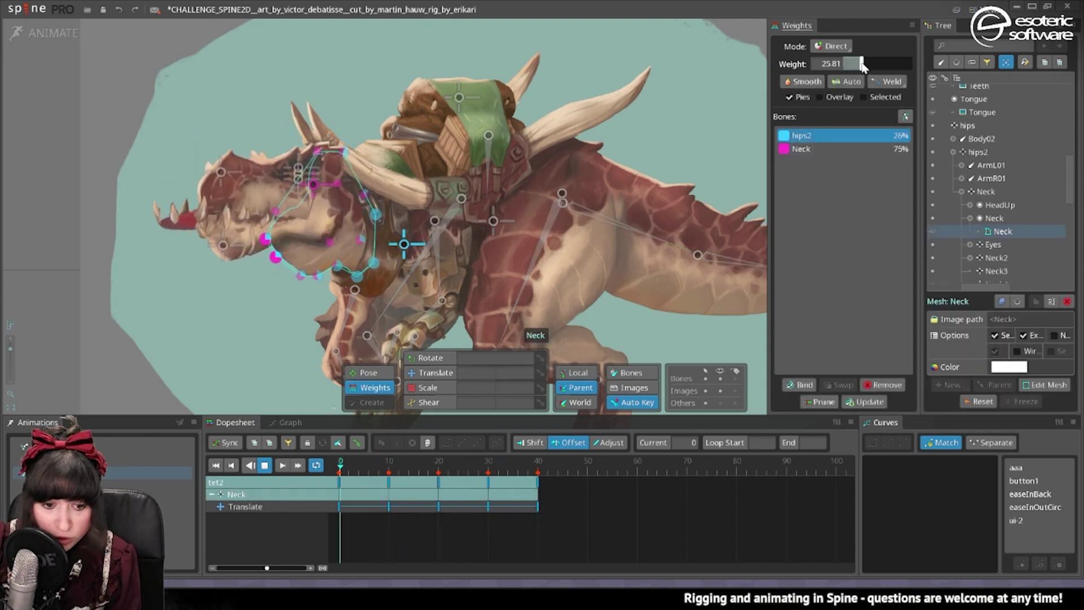
key("space")
key("space")
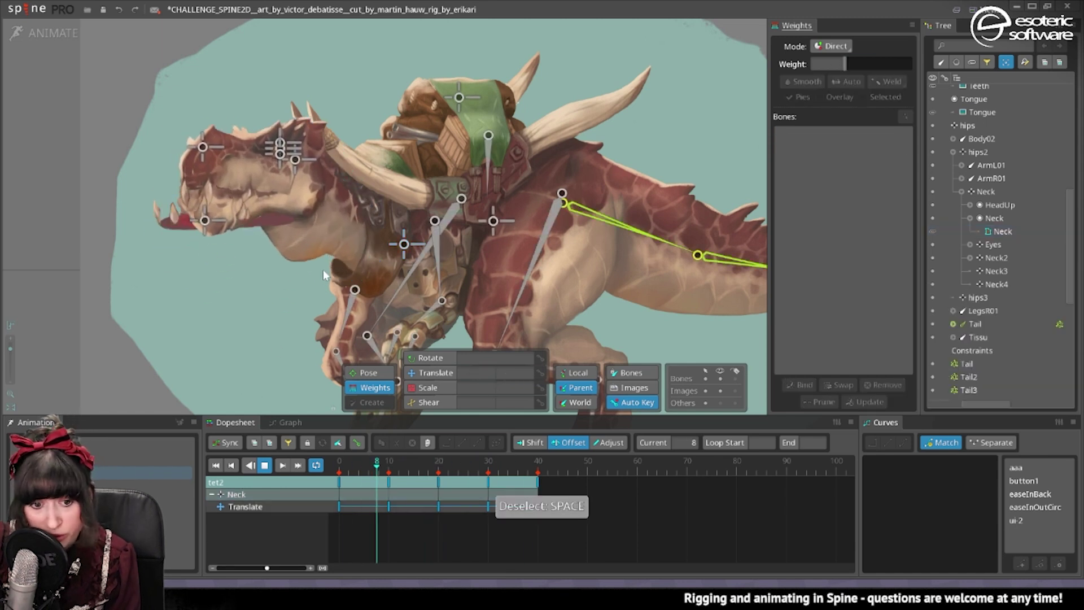
Step: Set the hips2 weight of the Neck mesh's lower front interior vertex to about 8 and check the deformation
left_click(317, 208)
left_click(806, 136)
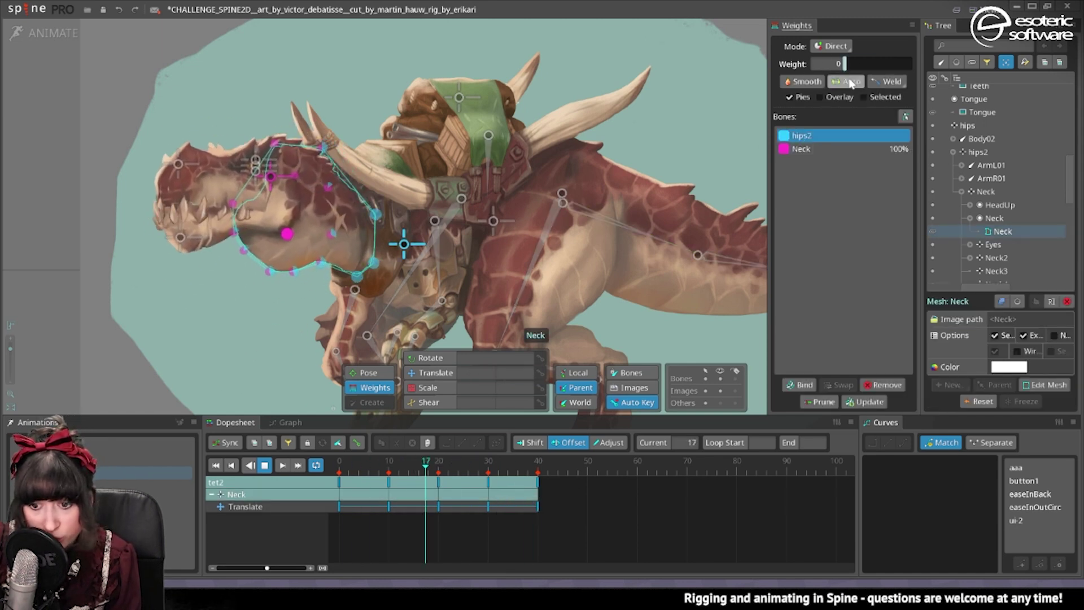
mouse_move(847, 63)
left_mouse_down()
mouse_move(856, 61)
mouse_move(846, 72)
left_mouse_up()
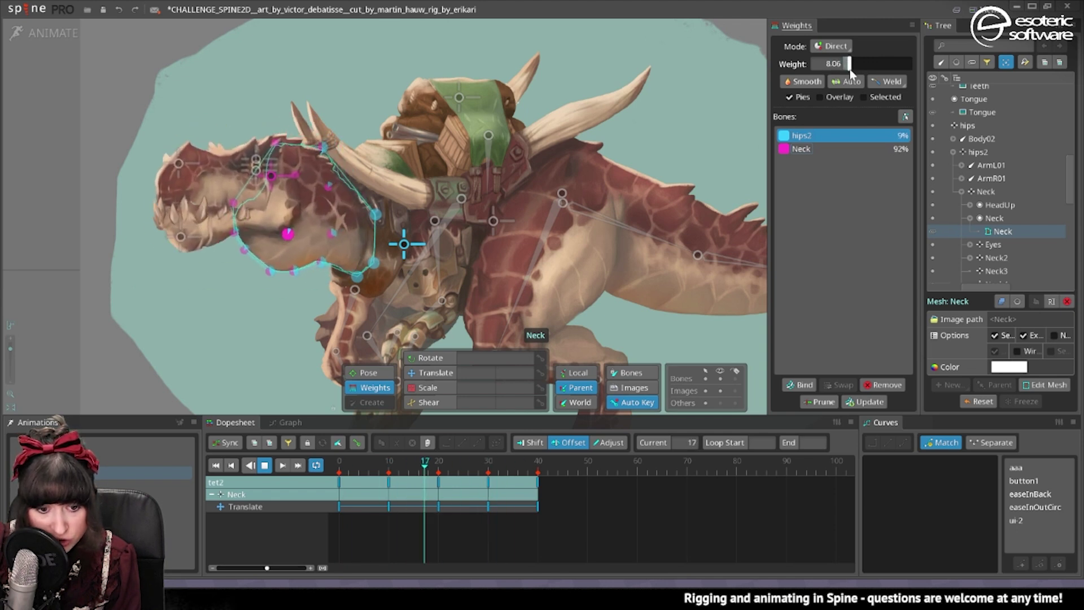
left_click(262, 370)
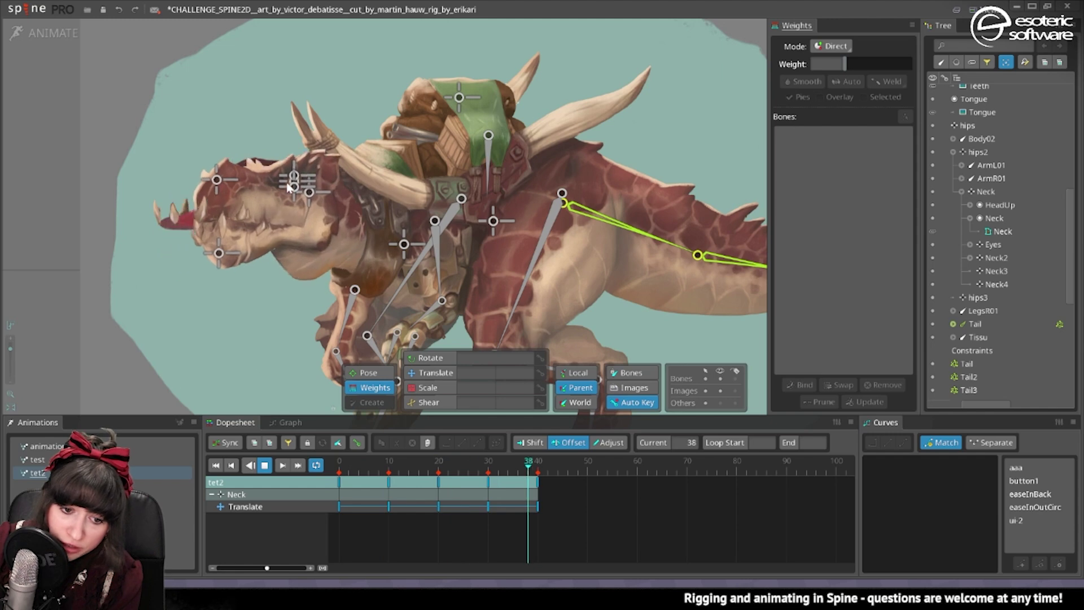
scroll(347, 250, "up", 5)
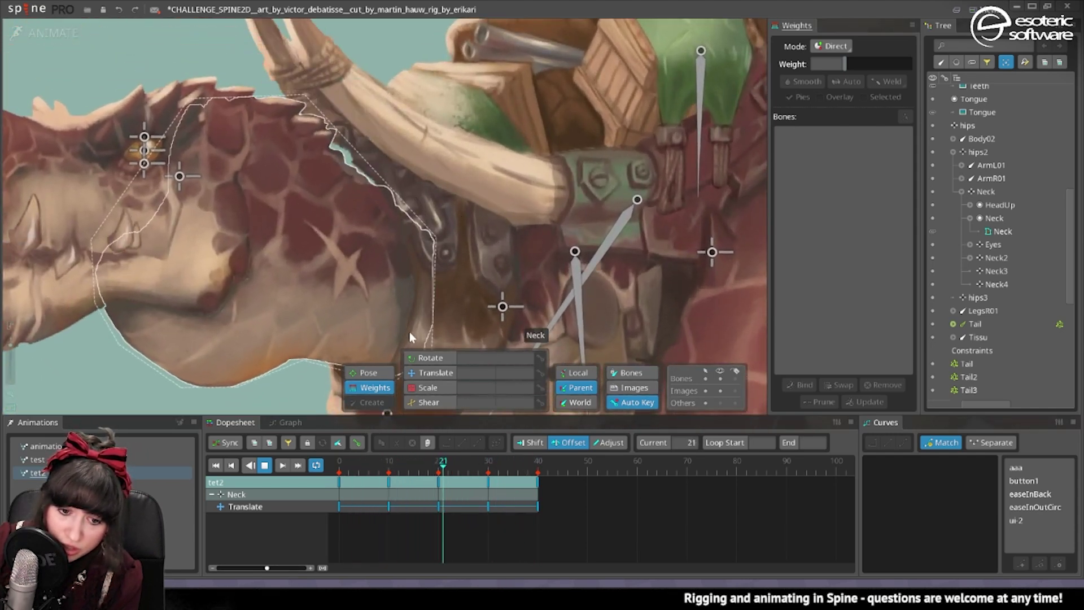
scroll(472, 227, "down", 3)
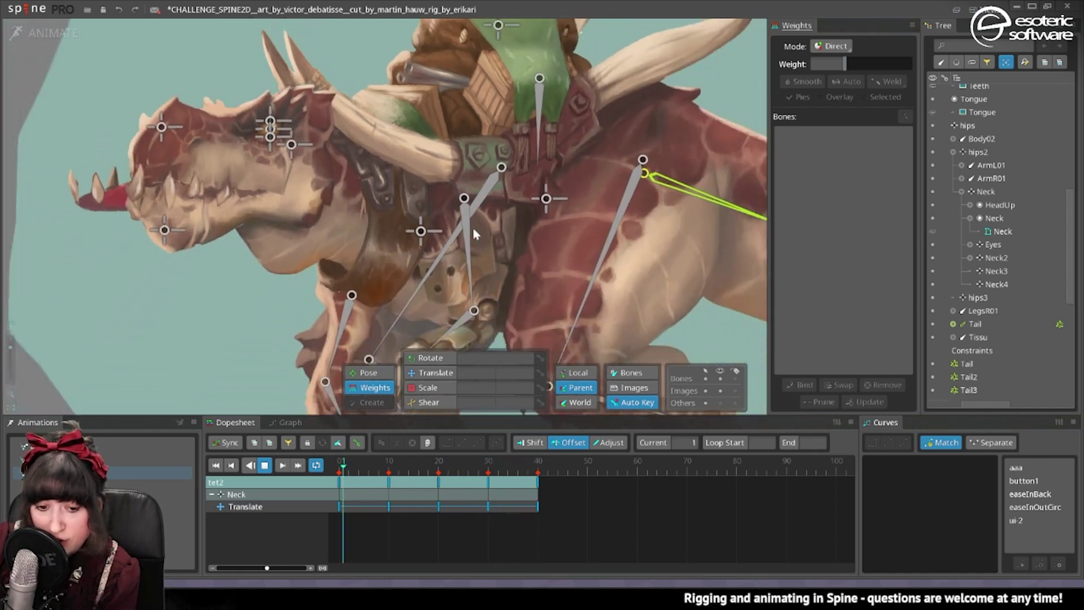
Step: Return to Setup mode and reparent the Teeth, Tongue and BackHead slots to the Neck bone
left_click(46, 33)
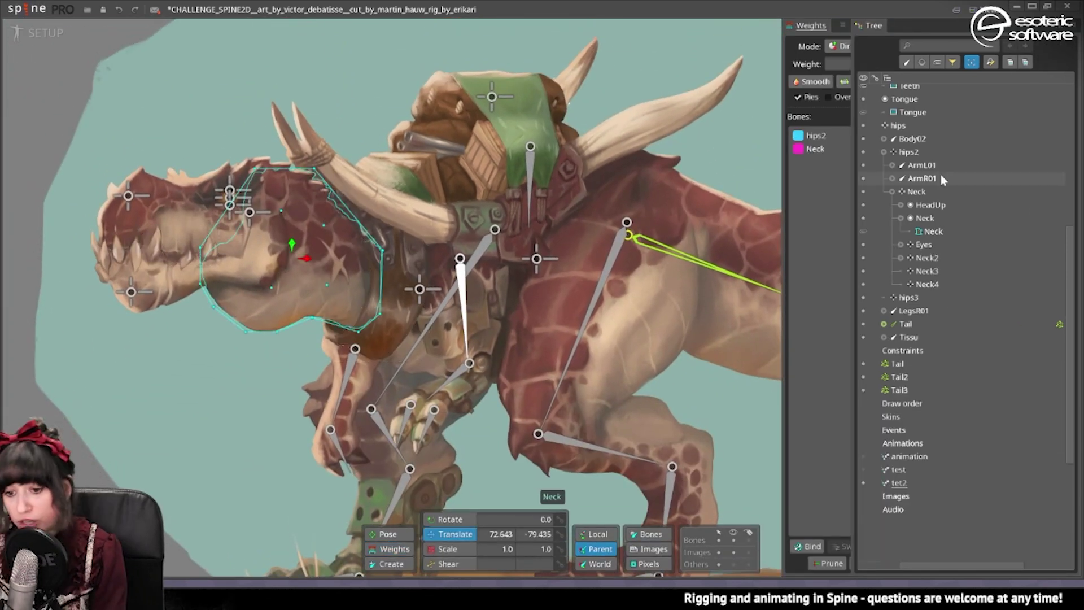
scroll(942, 189, "up", 4)
scroll(941, 191, "down", 3)
left_click(903, 142)
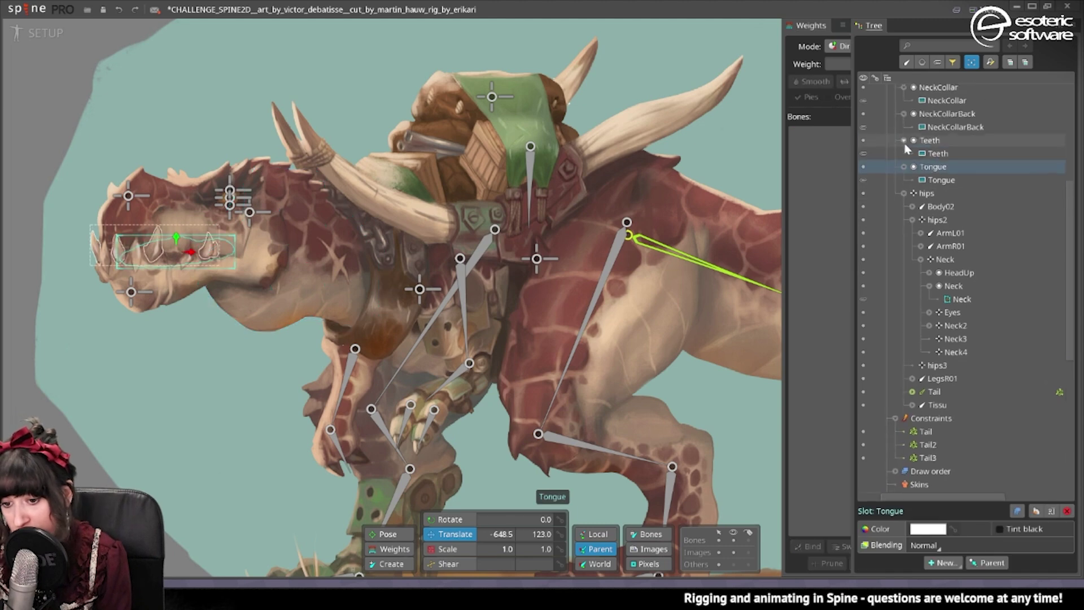
scroll(914, 148, "up", 1)
left_click(924, 151, "ctrl")
scroll(906, 146, "up", 5)
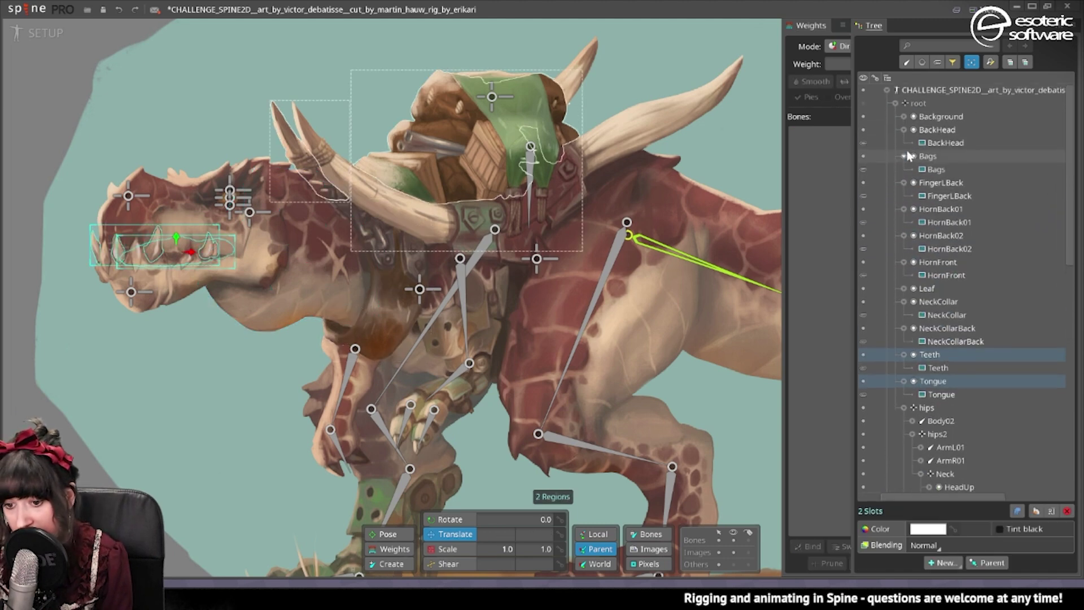
key("p")
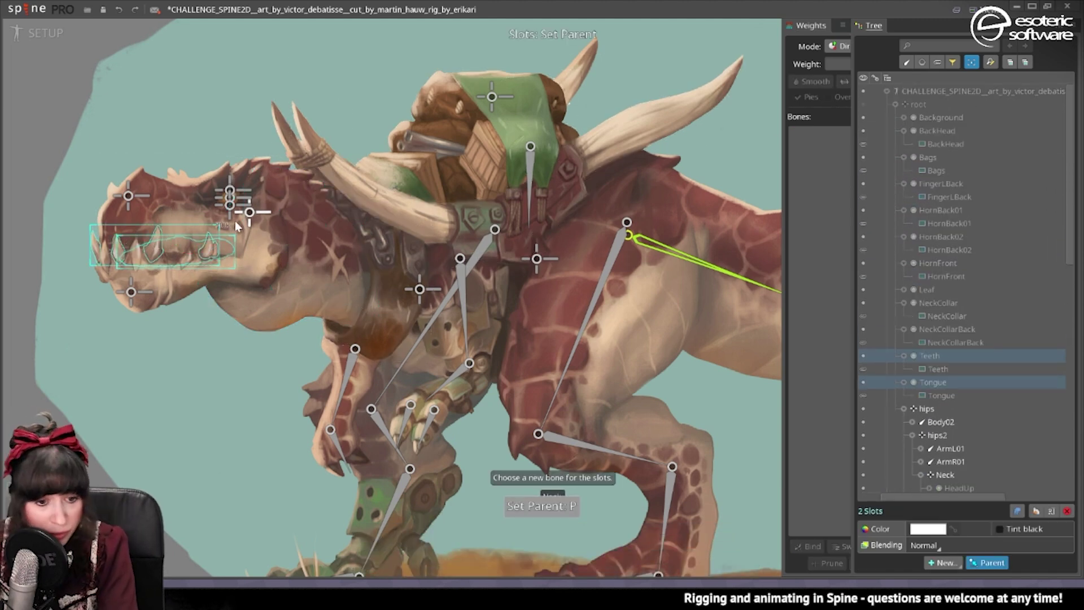
scroll(235, 221, "up", 3)
left_click(166, 316)
scroll(166, 316, "up", 3)
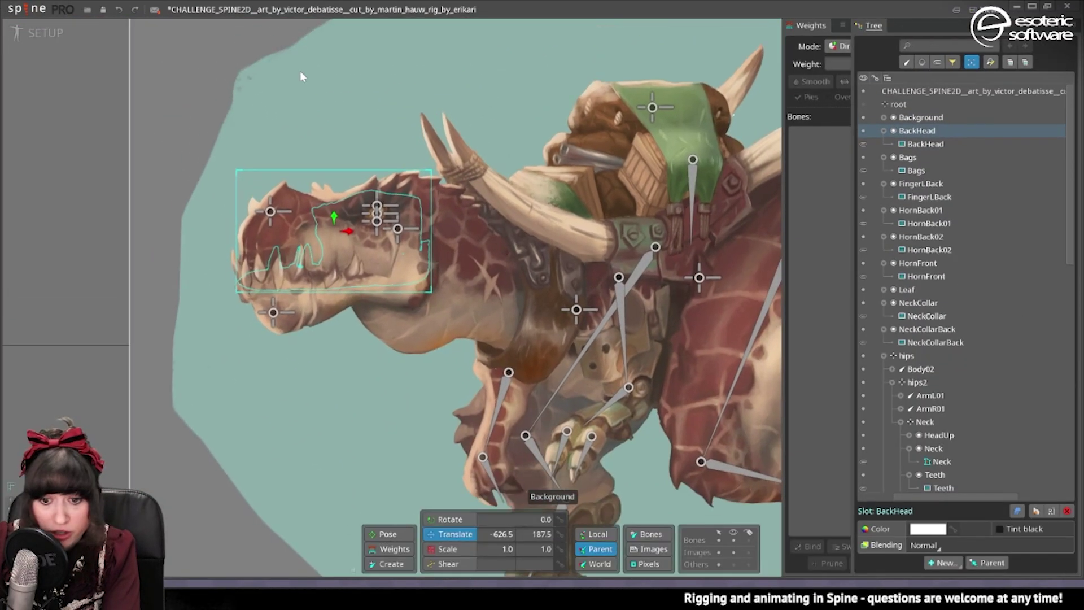
key("p")
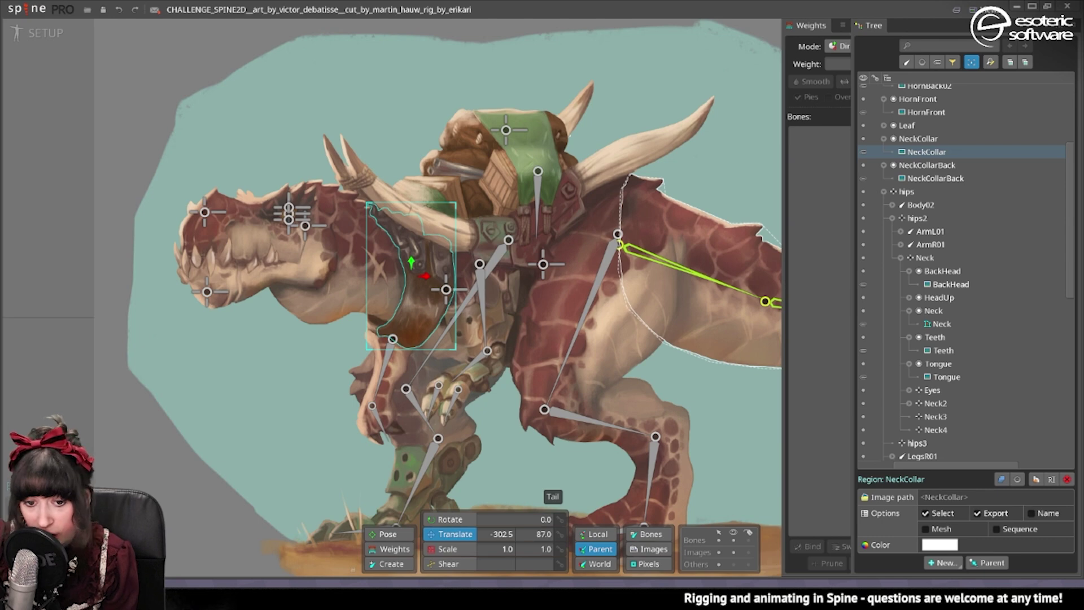
Step: Convert the NeckCollar attachment to a mesh and trace its outline with Detail 20, Concavity 50 and Refinement 50
left_click(925, 528)
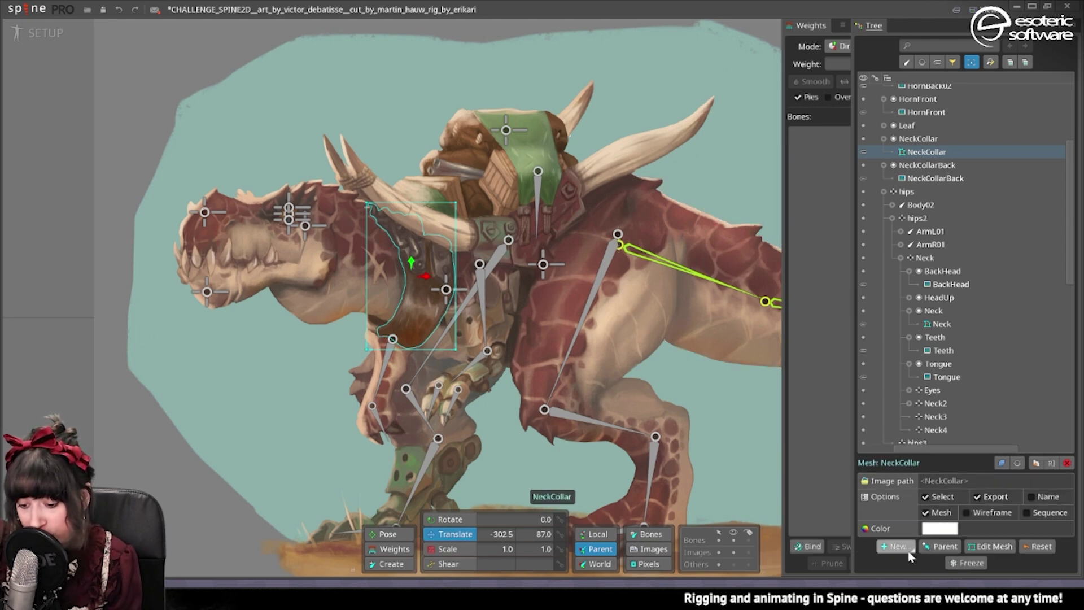
left_click(989, 545)
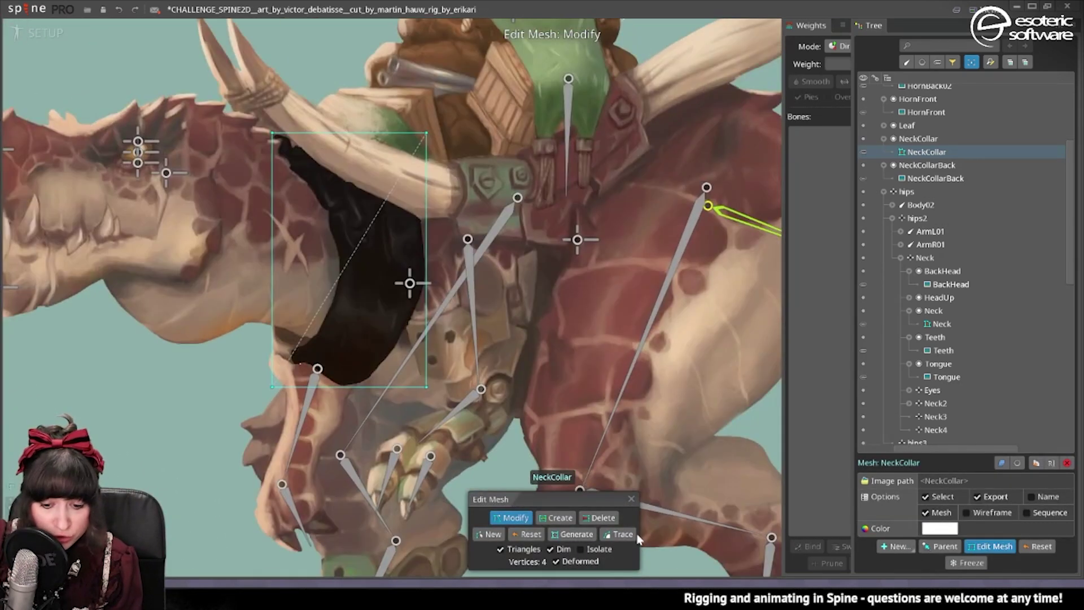
left_click(631, 533)
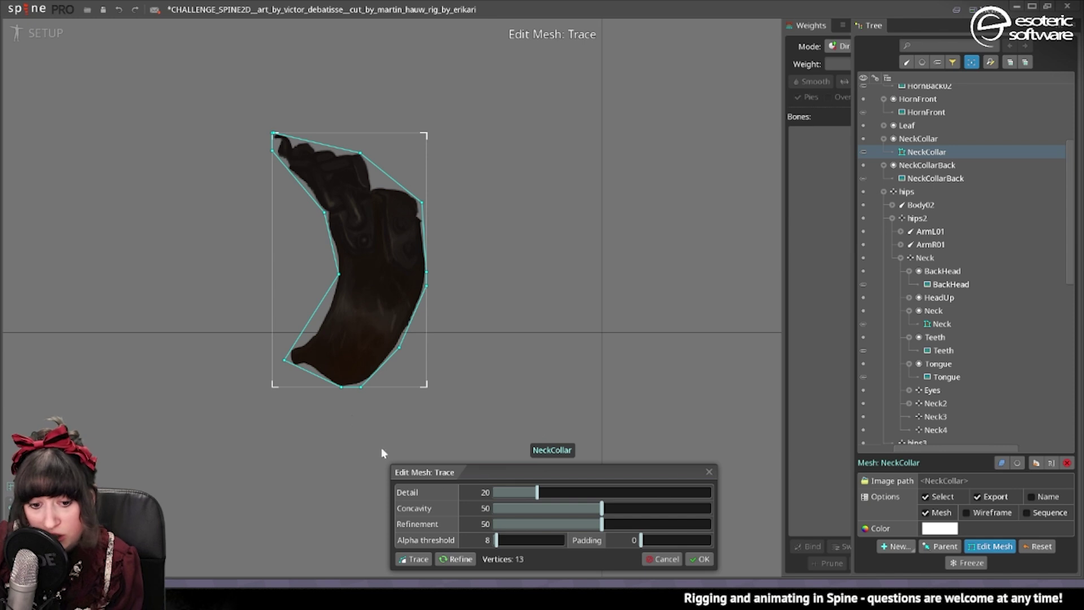
left_click(699, 558)
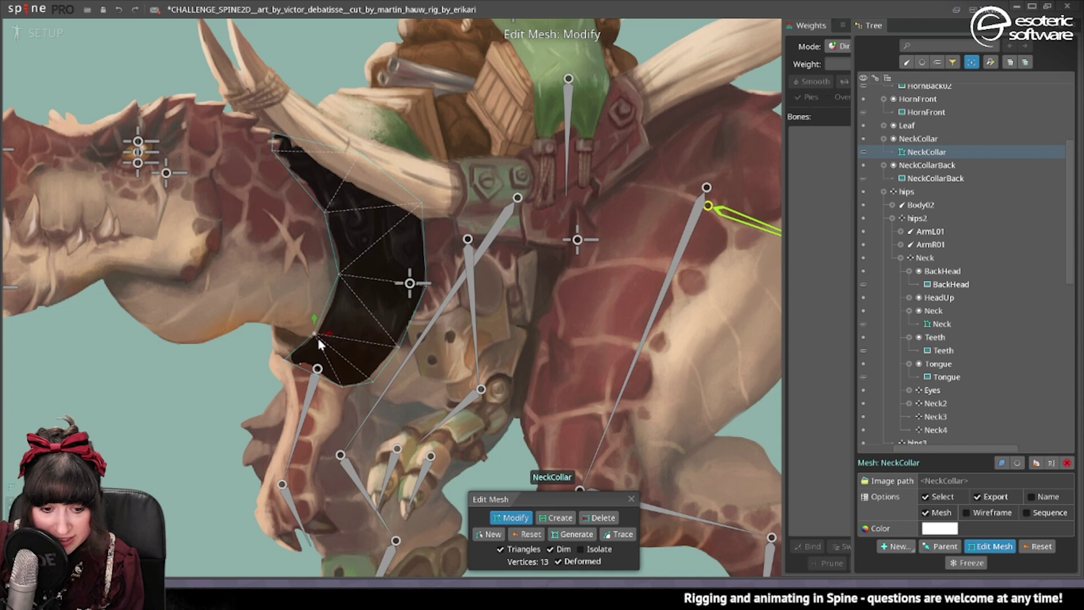
Step: Add an extra vertex at the lower front tip of the NeckCollar mesh, turn off dimming and finish the mesh editing
left_click(315, 333)
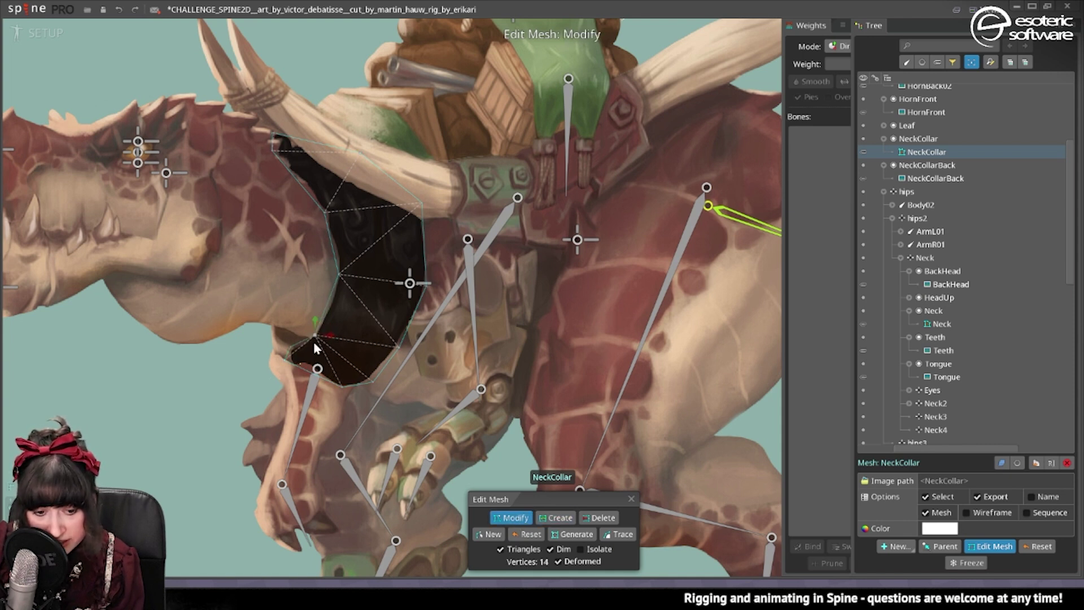
left_click_drag(283, 364, 277, 418)
left_click(560, 551)
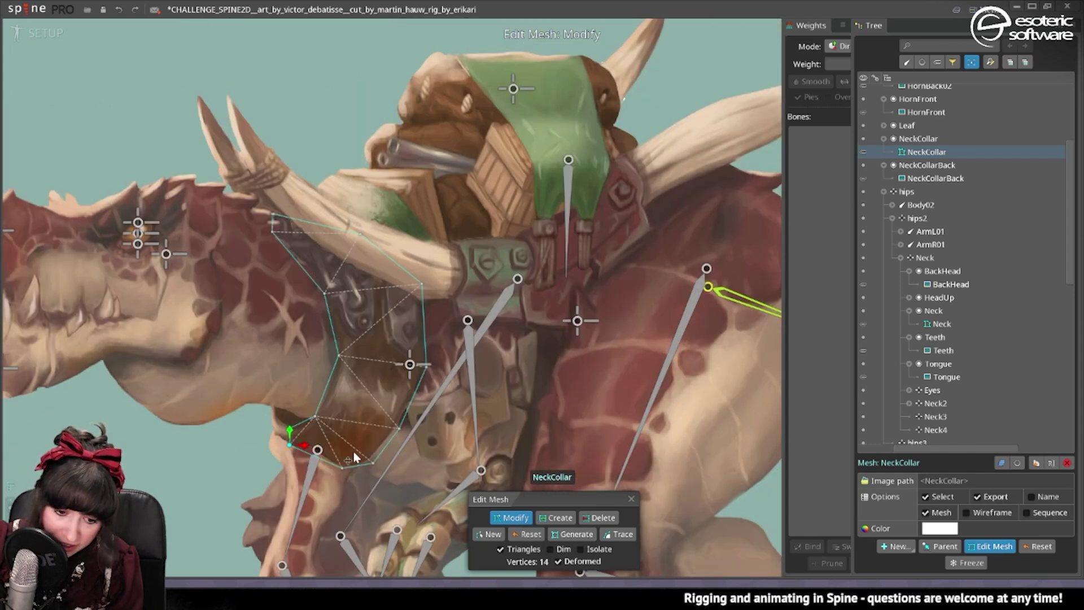
scroll(334, 438, "up", 5)
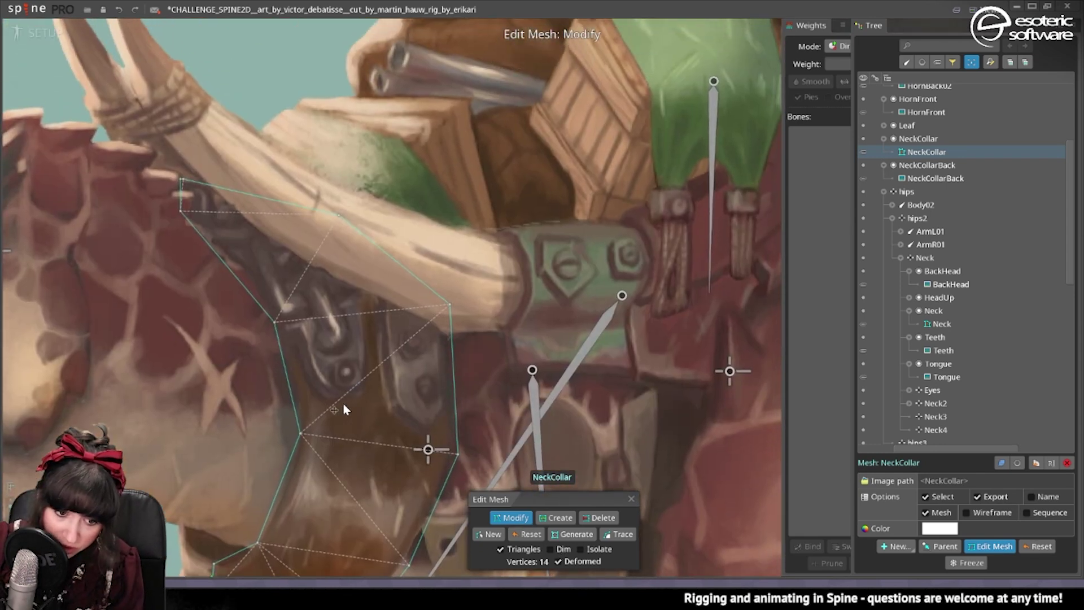
scroll(393, 334, "down", 5)
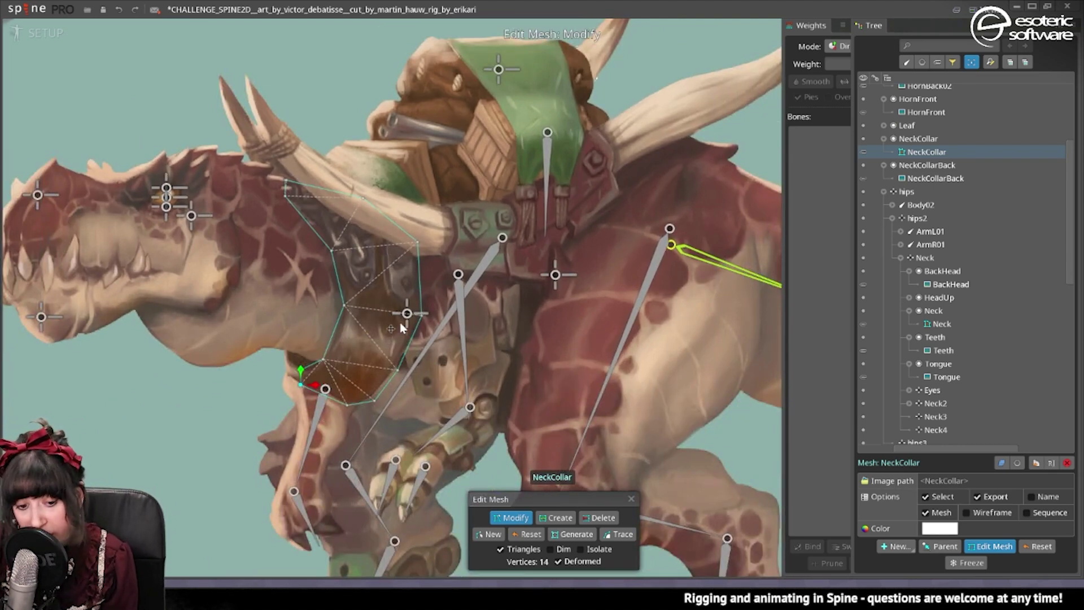
scroll(372, 264, "up", 5)
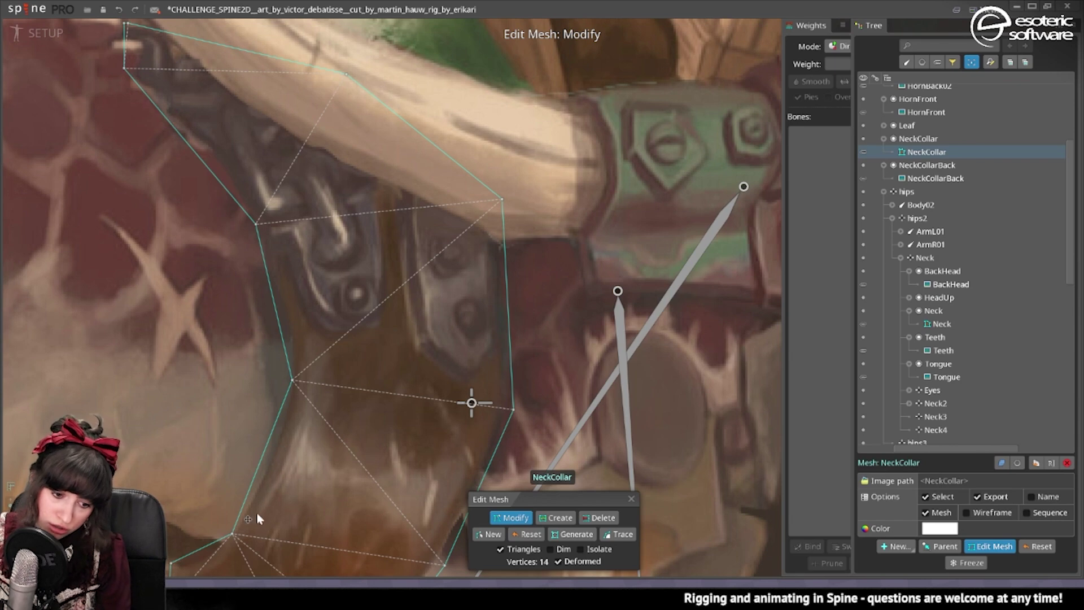
scroll(258, 508, "down", 5)
scroll(375, 421, "up", 4)
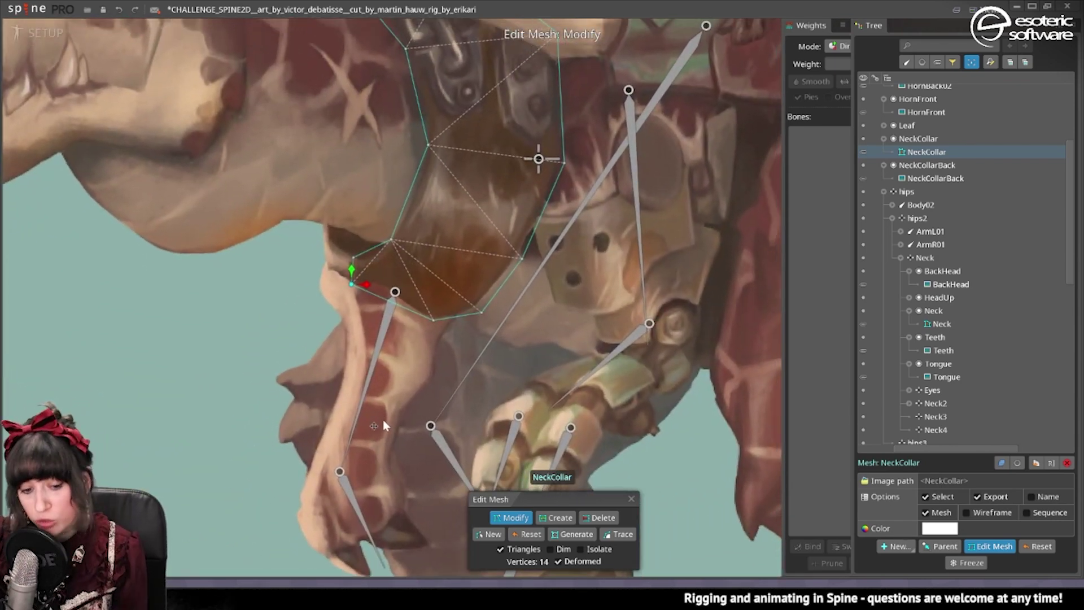
left_click_drag(528, 336, 485, 400)
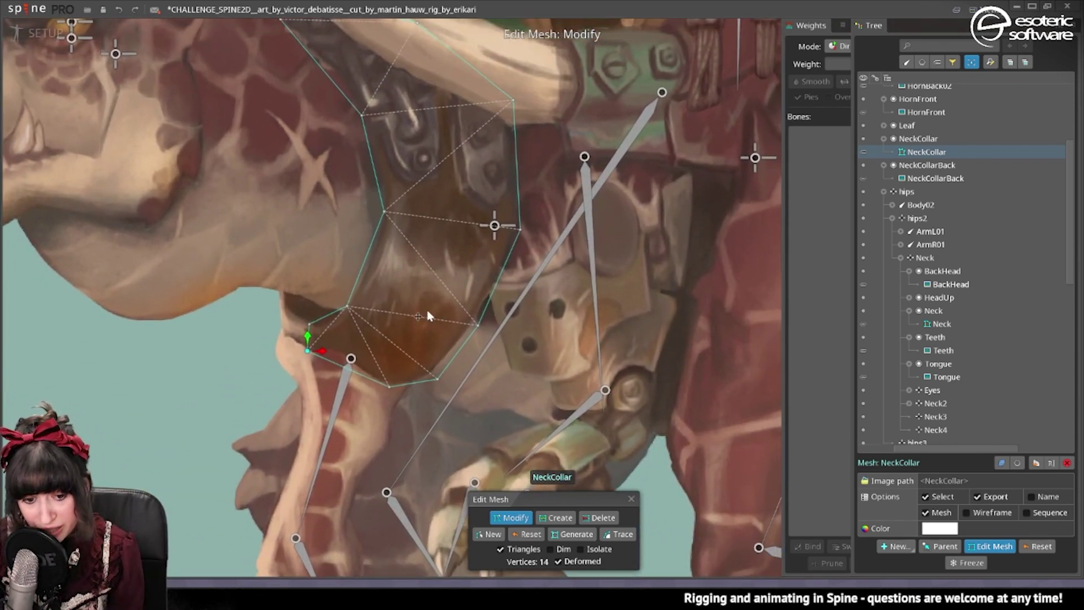
left_click(629, 499)
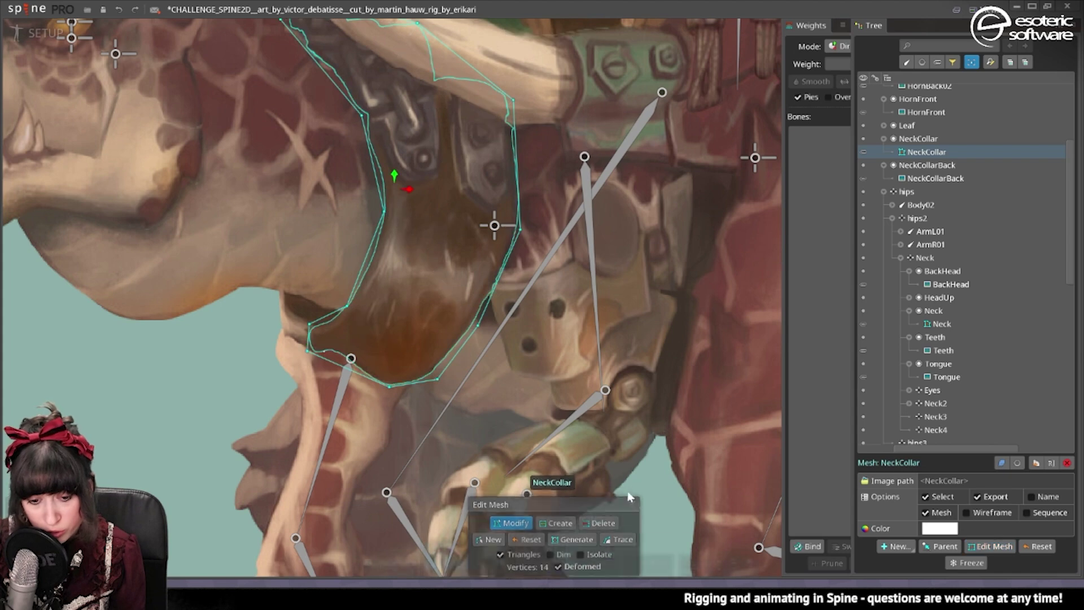
Step: Bind the NeckCollar mesh to the Neck and hips2 bones and set its front vertices' Neck weight to about 36
left_click(808, 546)
scroll(429, 249, "down", 3)
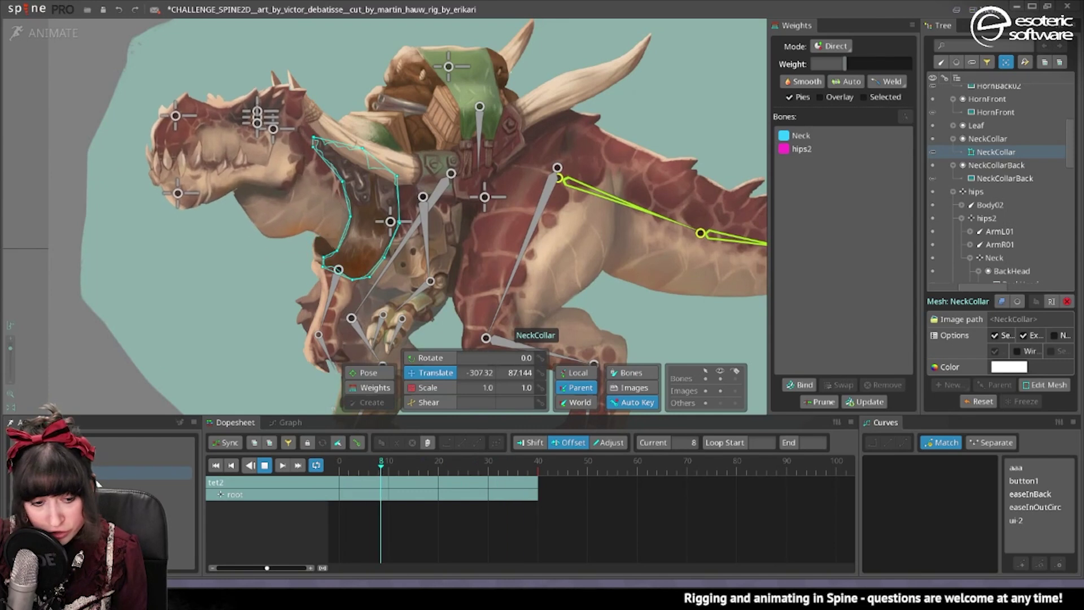
key("w")
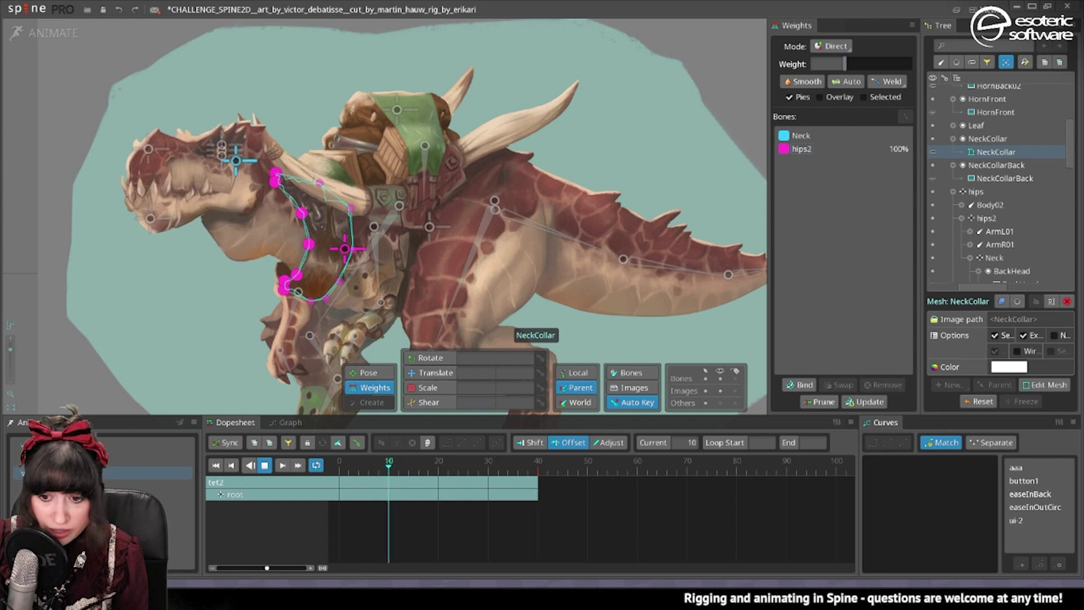
left_click(800, 135)
left_click_drag(845, 64, 868, 63)
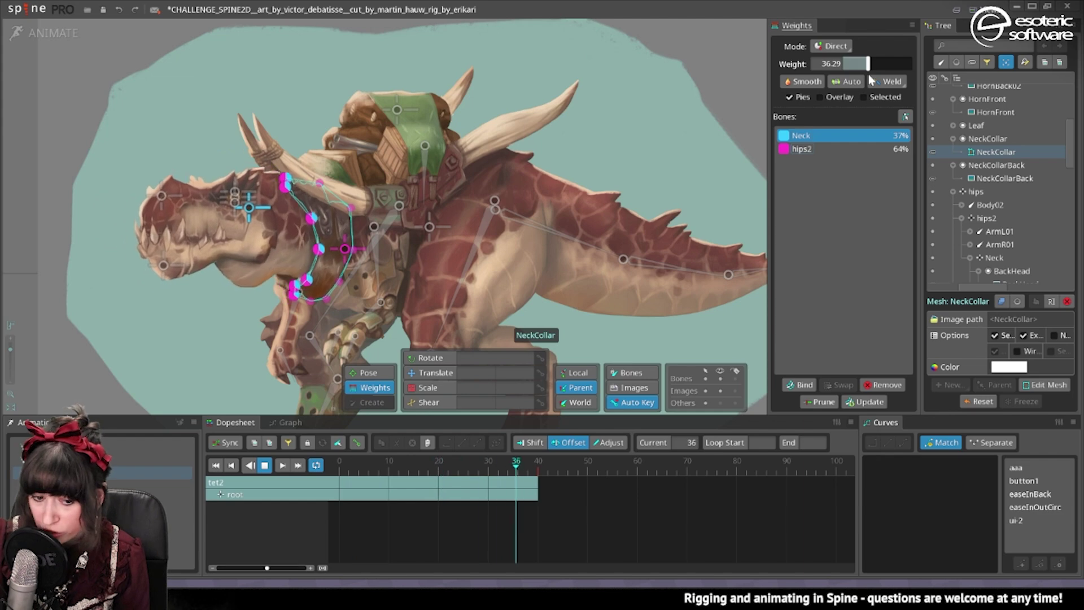
Step: Raise the Neck bone's weight on the two rear vertices of the Neck mesh beside the collar
left_click(254, 257)
scroll(316, 235, "up", 2)
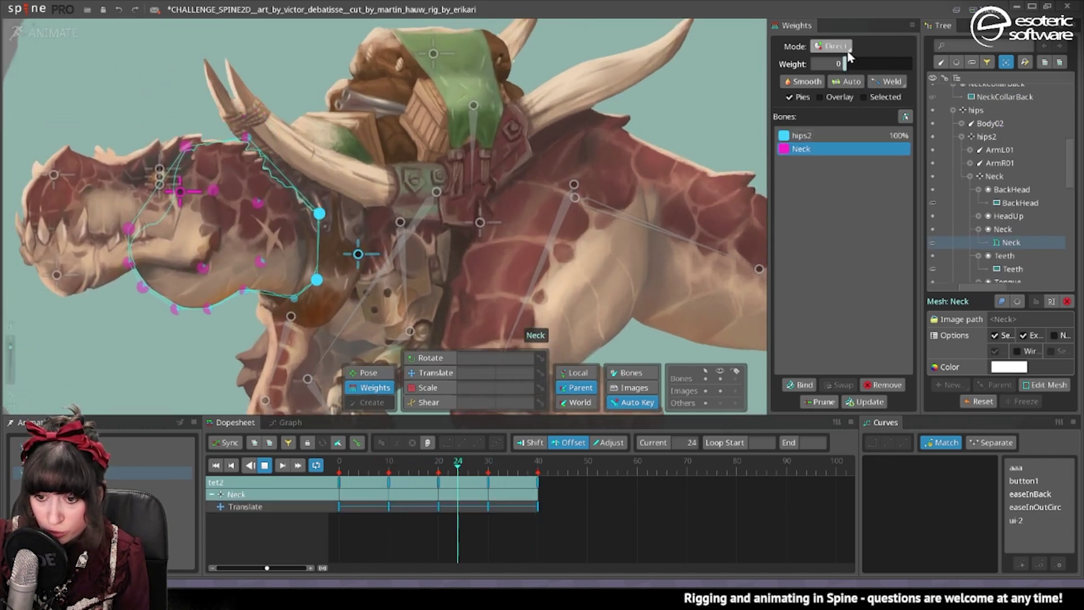
left_click_drag(845, 64, 862, 78)
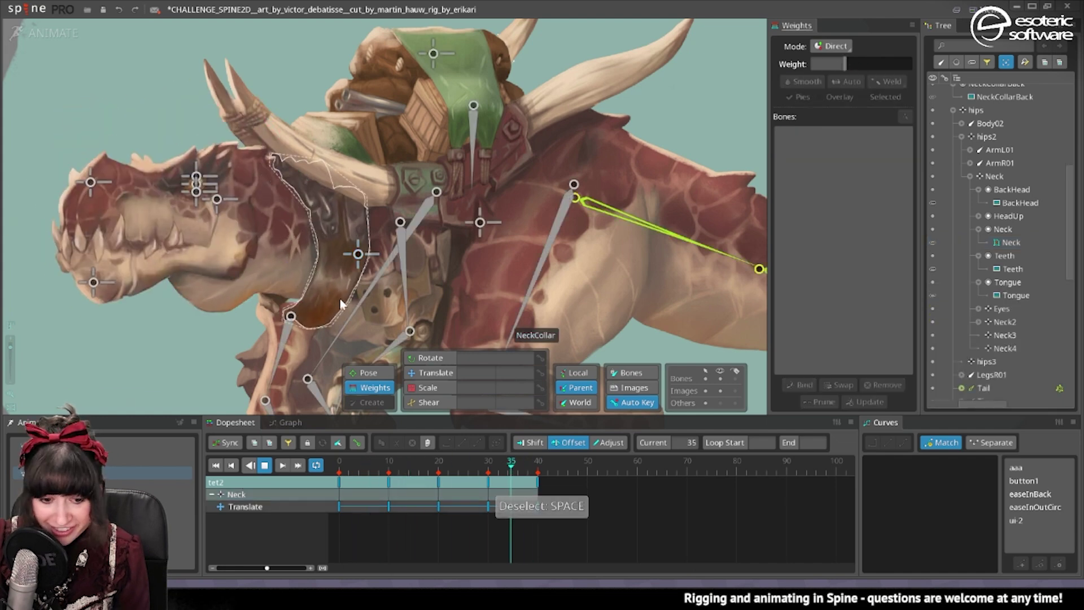
Step: Set the hips2 weight of the NeckCollar mesh's lower front tip vertex to about 85
left_click(320, 301)
scroll(293, 314, "up", 2)
scroll(268, 324, "up", 2)
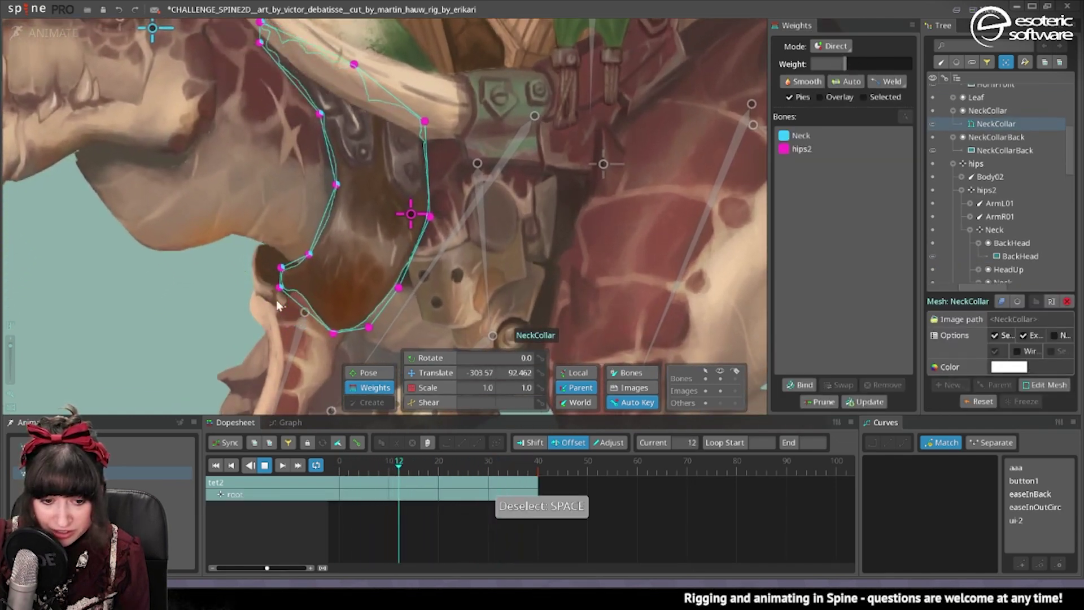
left_click(801, 149)
left_click(901, 64)
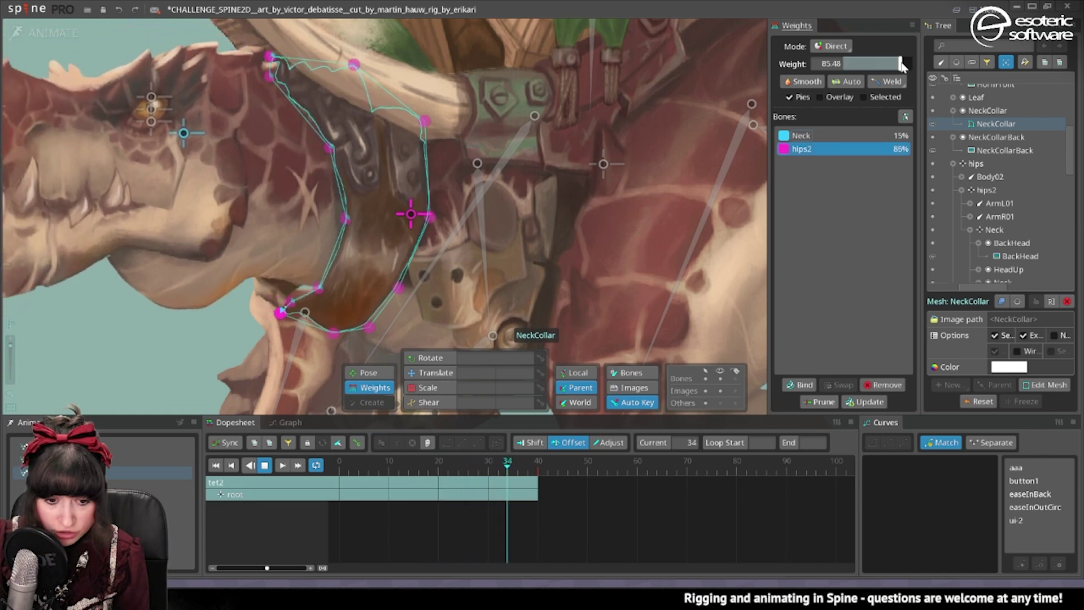
key("space")
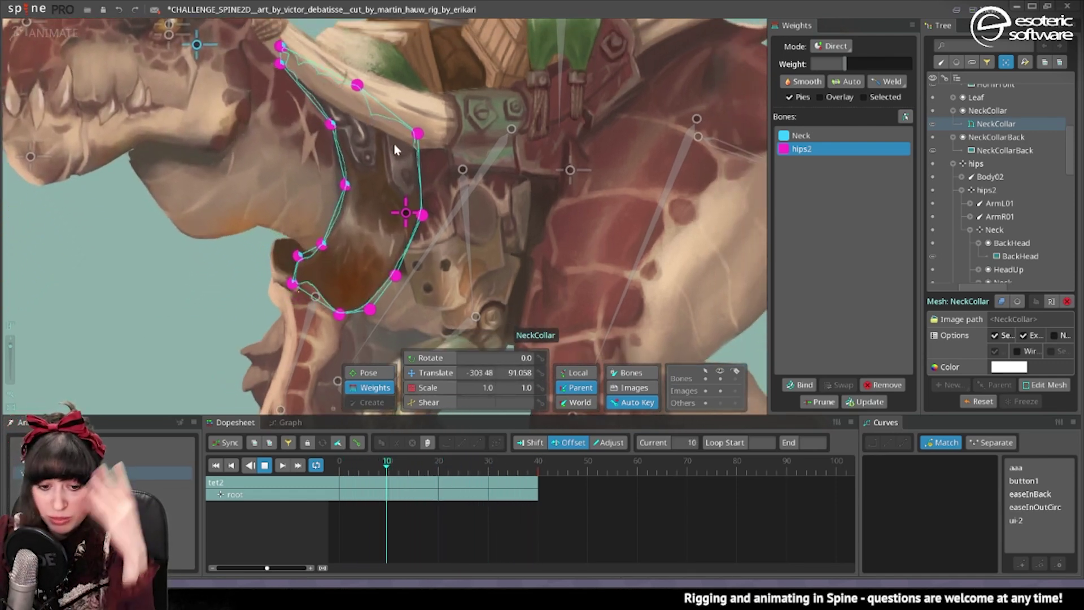
key("space")
Step: Pause at frame 33, raise the Neck weight of the NeckCollar mesh's lower vertex at the upper front tip to about 58, and resume playback
left_click(387, 151)
scroll(387, 151, "up", 5)
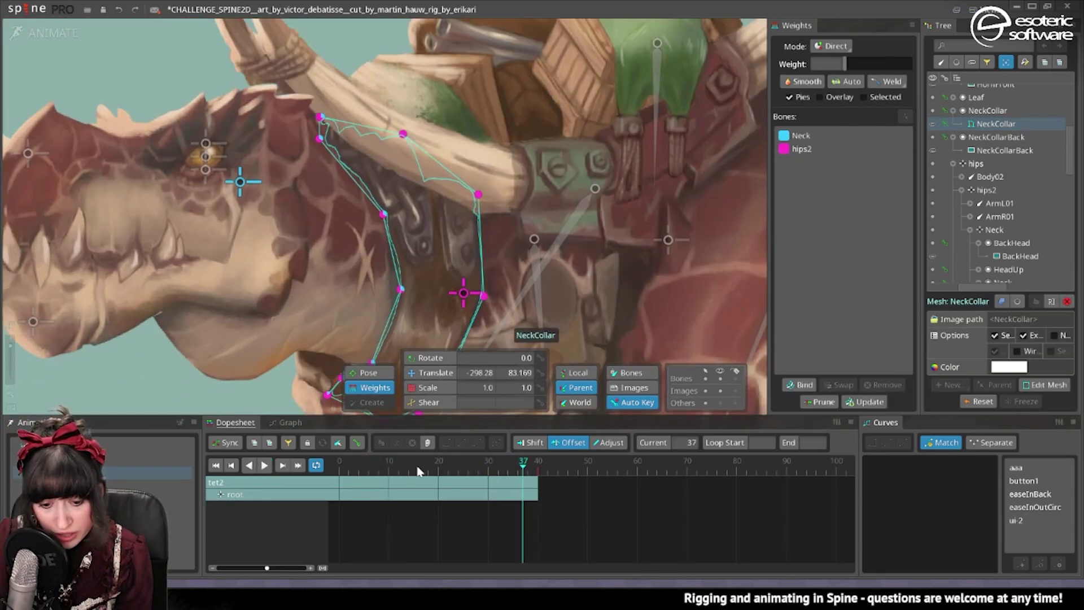
left_click(386, 477)
left_click_drag(387, 475, 502, 478)
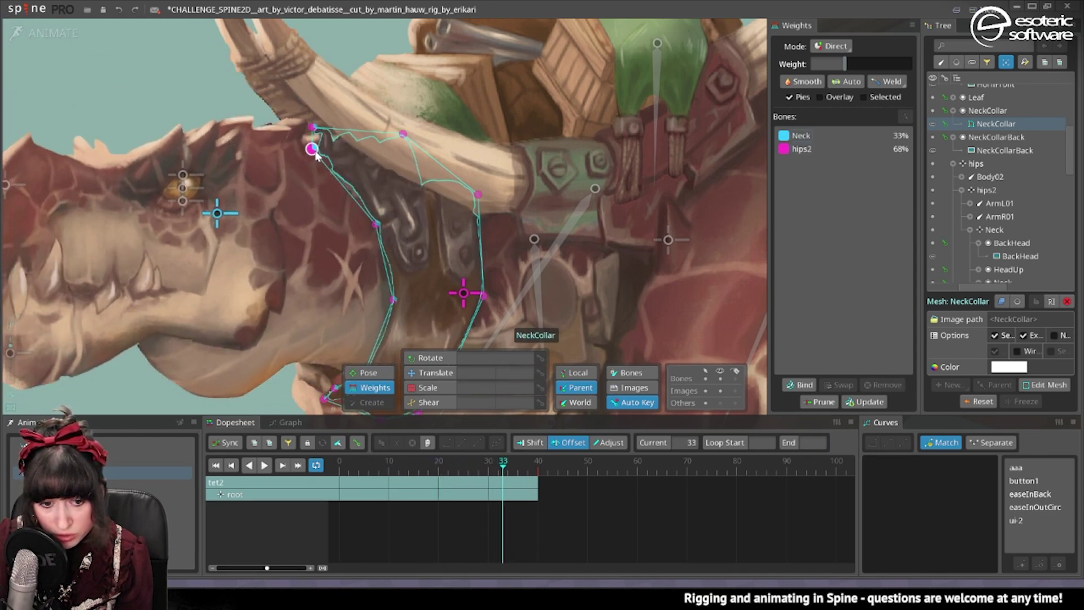
scroll(313, 114, "up", 6)
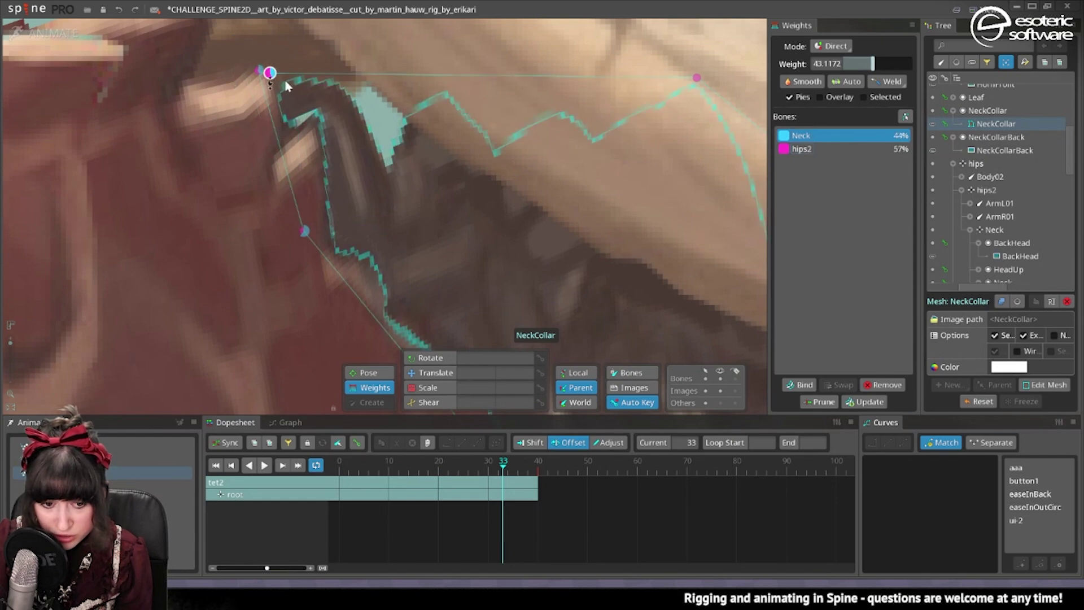
left_click_drag(303, 232, 303, 216)
scroll(303, 215, "down", 6)
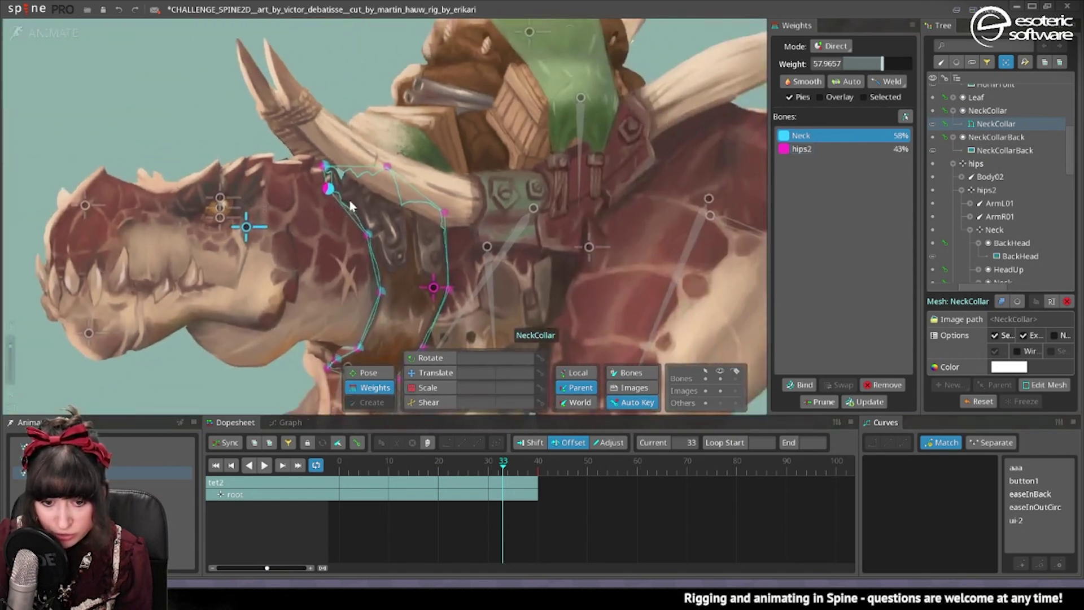
left_click(264, 464)
scroll(232, 303, "down", 3)
Step: Convert the NeckCollarBack attachment to a mesh and trace its isolated outline with Detail 20, Concavity 50 and Refinement 50
left_click(233, 302)
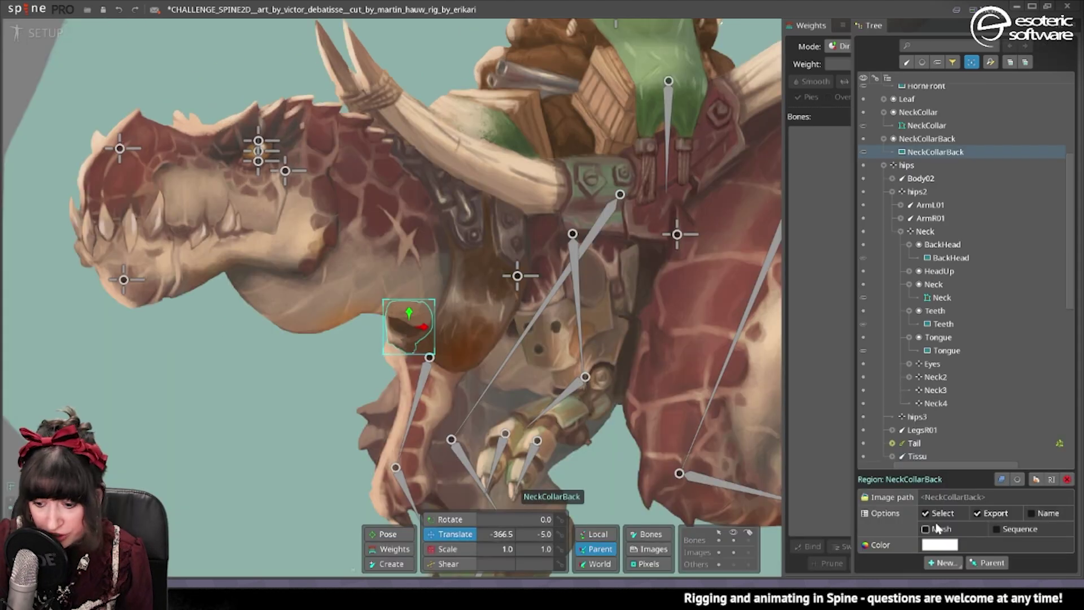
left_click(926, 512)
left_click(990, 545)
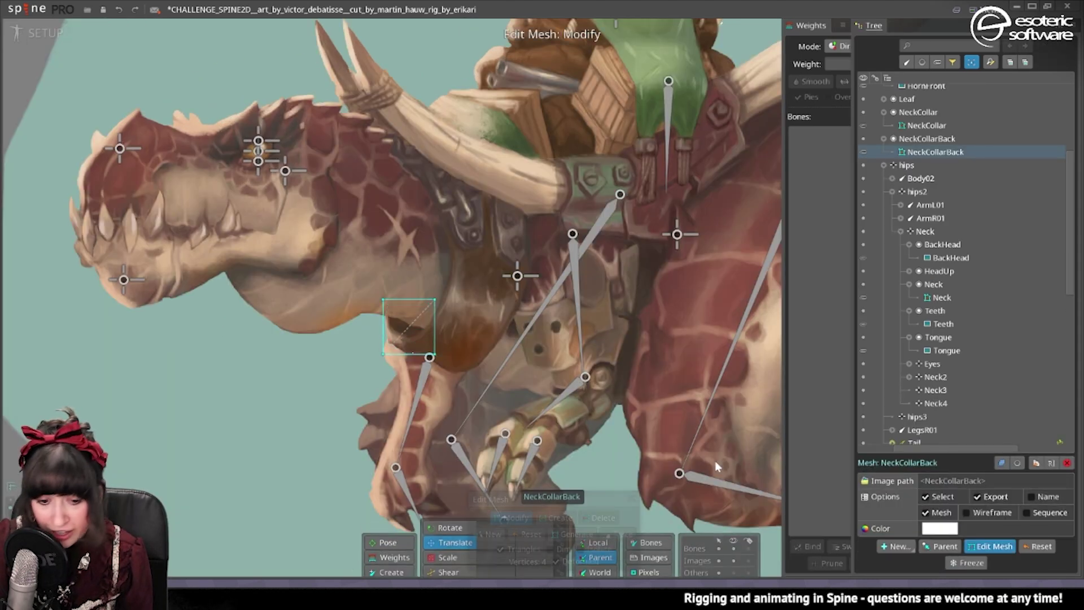
scroll(392, 344, "up", 5)
left_click(581, 549)
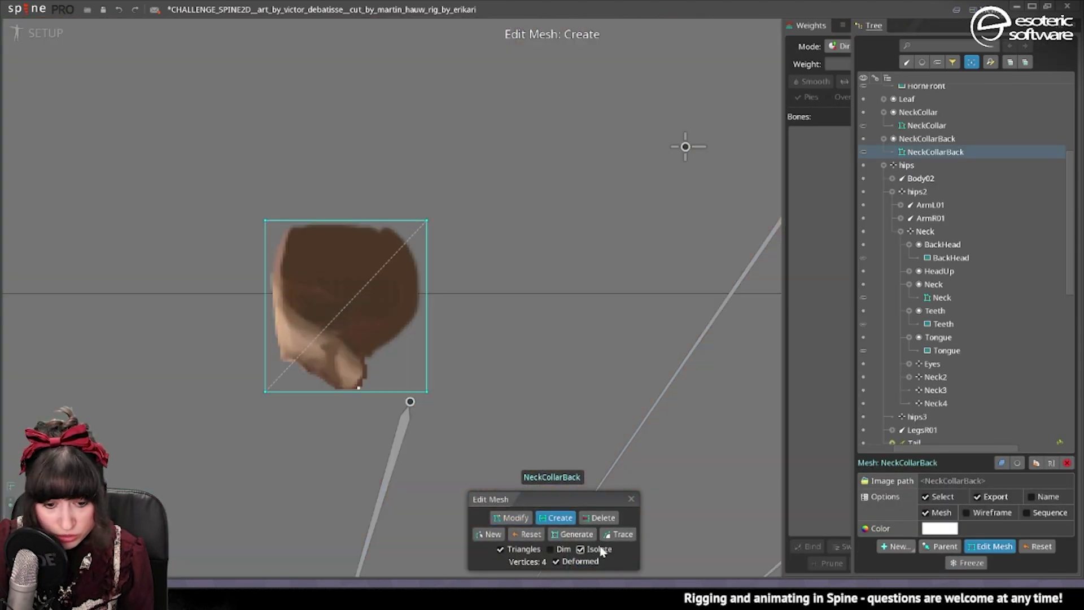
left_click(619, 534)
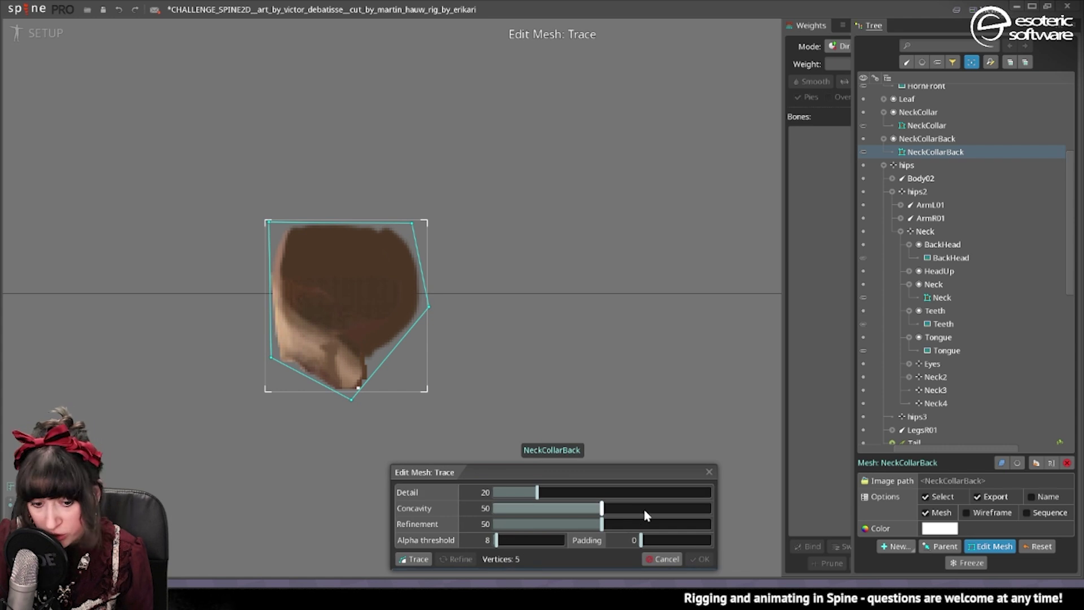
left_click(703, 560)
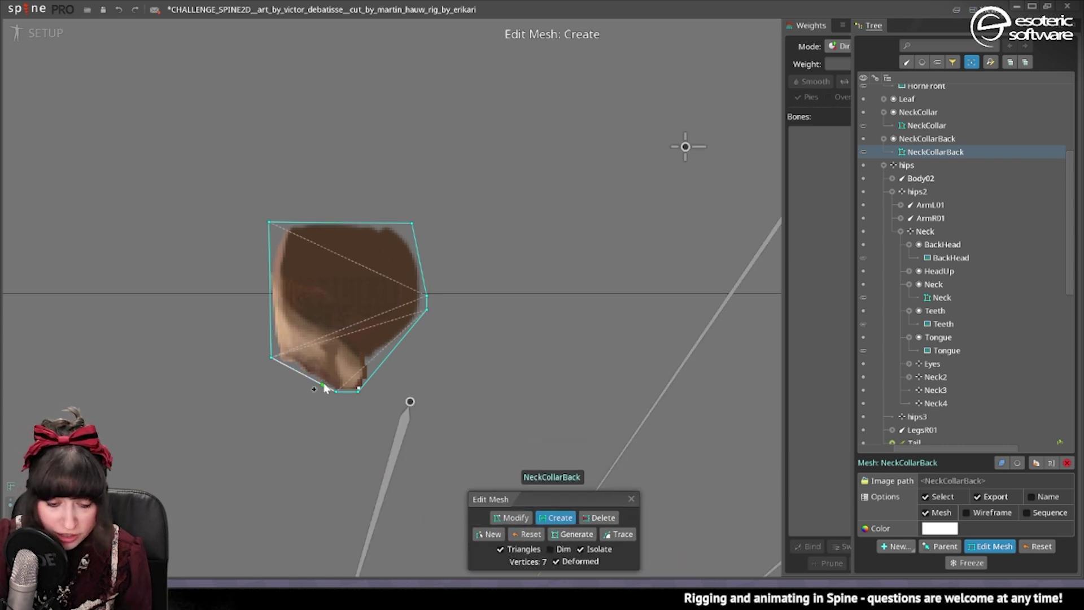
Step: Remove the redundant rear vertex of the NeckCollarBack mesh, add an interior vertex with edges to the outline, and finish editing
double_click(426, 295)
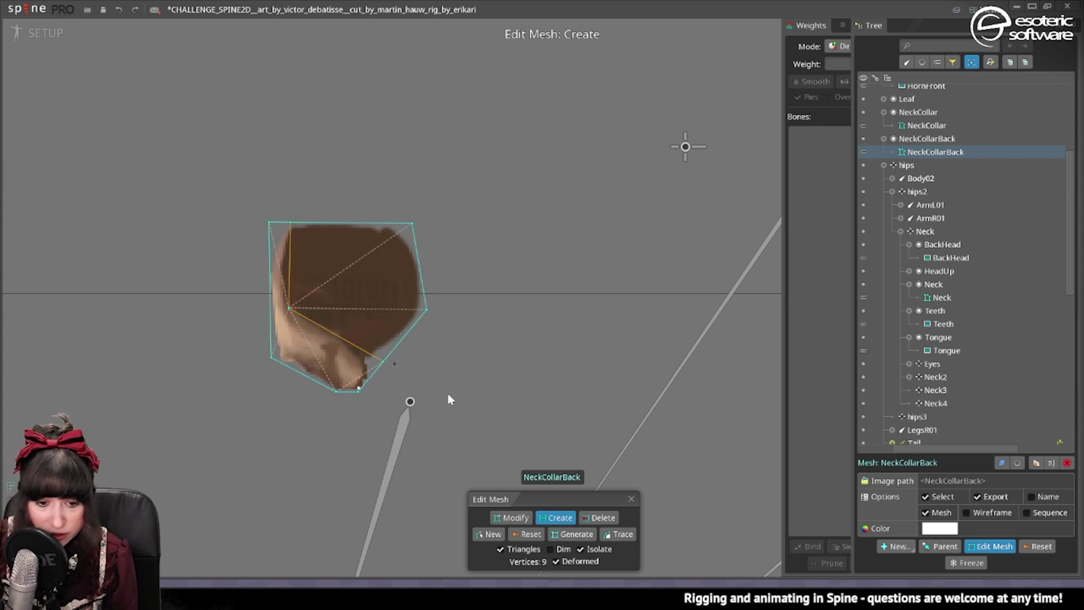
scroll(468, 395, "down", 4)
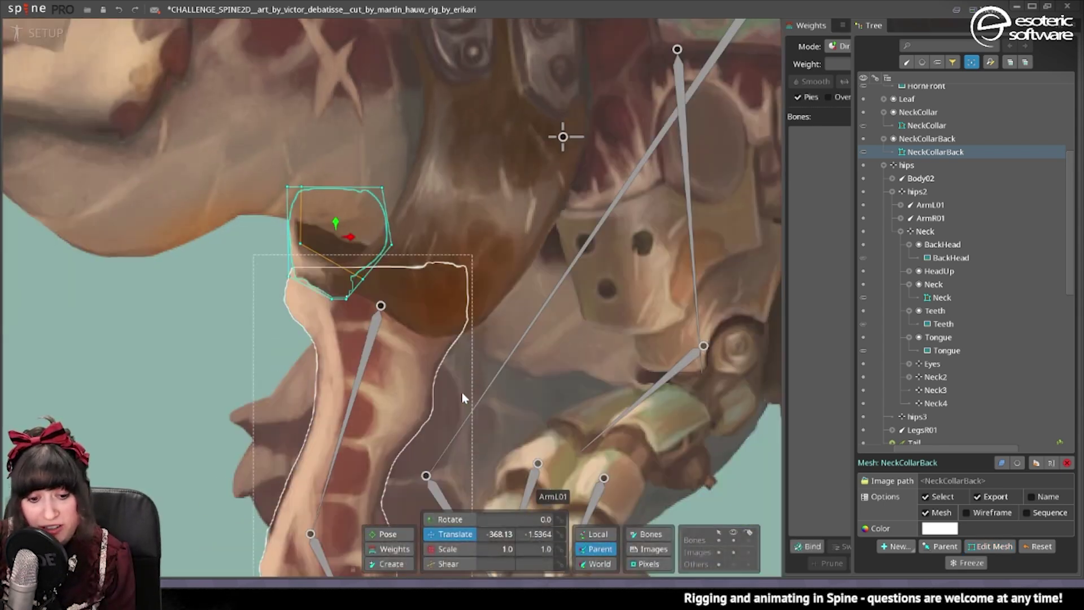
left_click(50, 33)
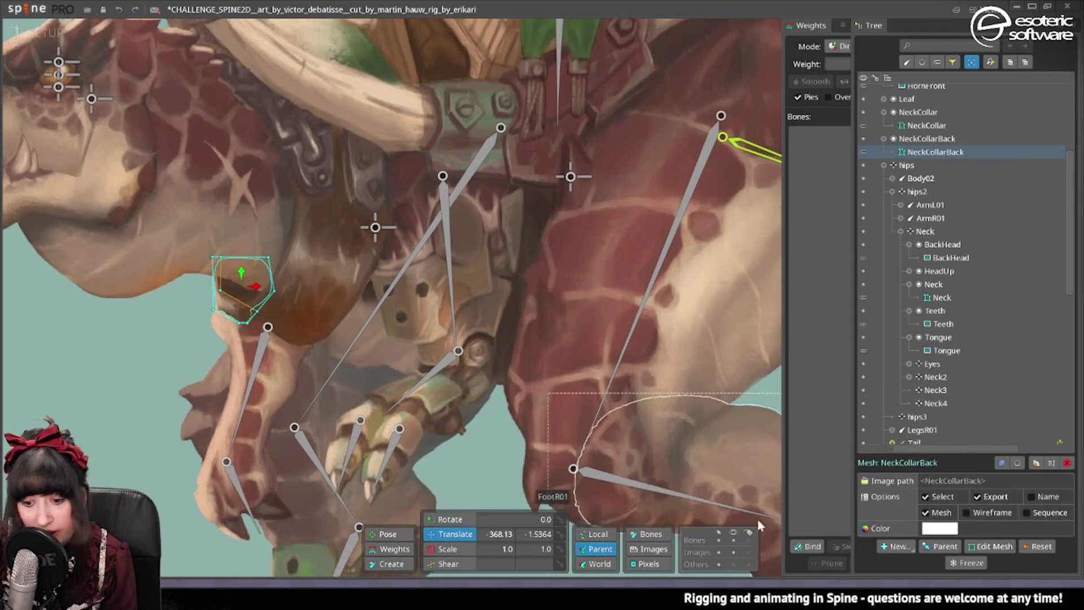
Step: Bind the NeckCollarBack mesh to the Neck and hips2 bones and set the hips2 weight of all its vertices to about 77
left_click(807, 546)
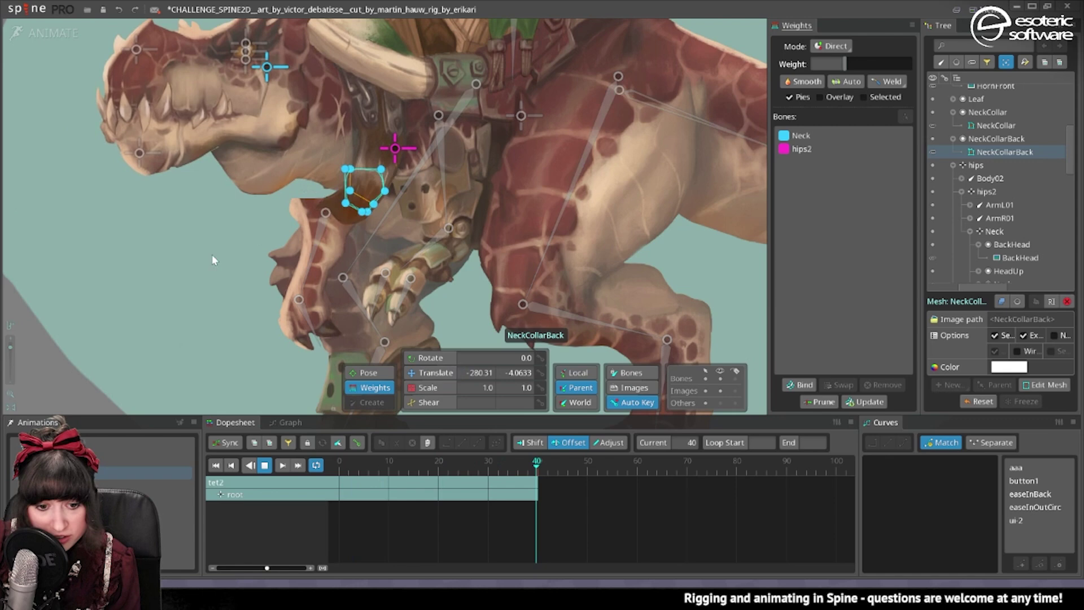
left_click(846, 148)
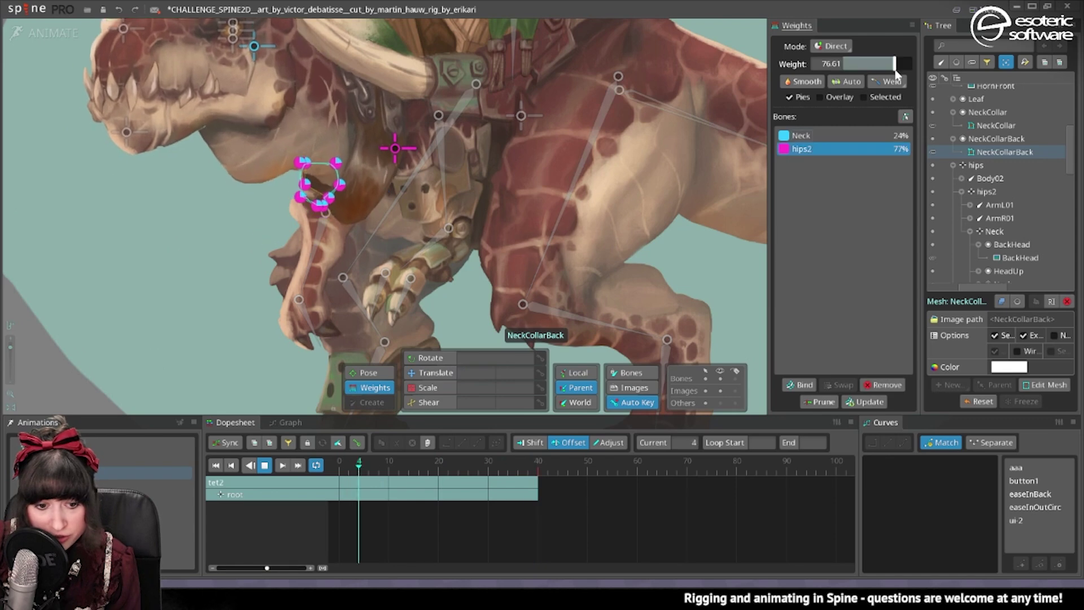
left_click(325, 223)
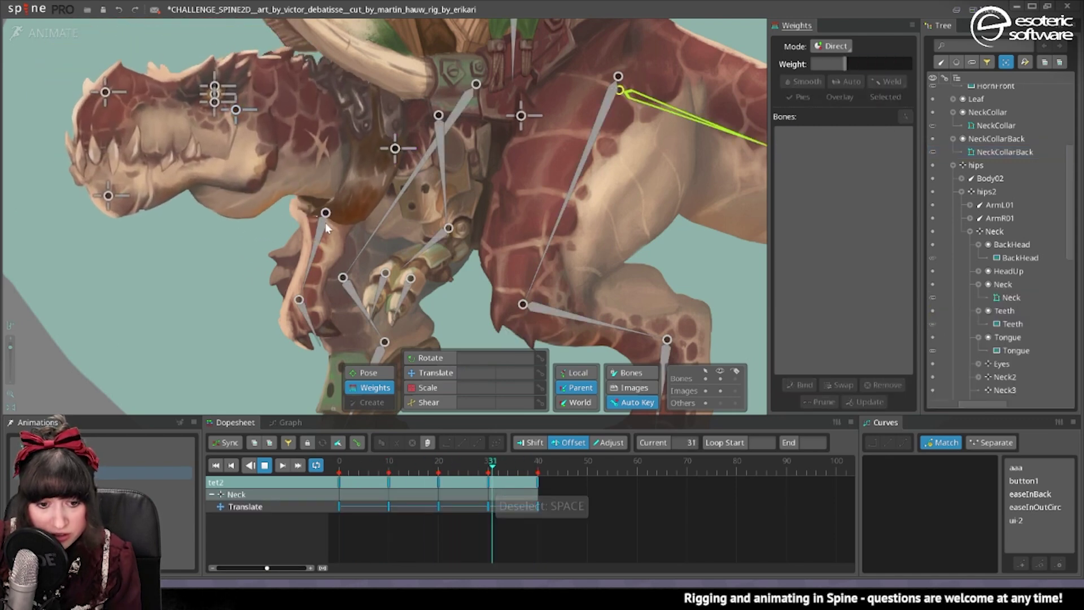
Step: Raise the hips2 weight of the NeckCollarBack mesh's lower rear vertices where it meets the arm
scroll(325, 222, "up", 5)
left_click(307, 161)
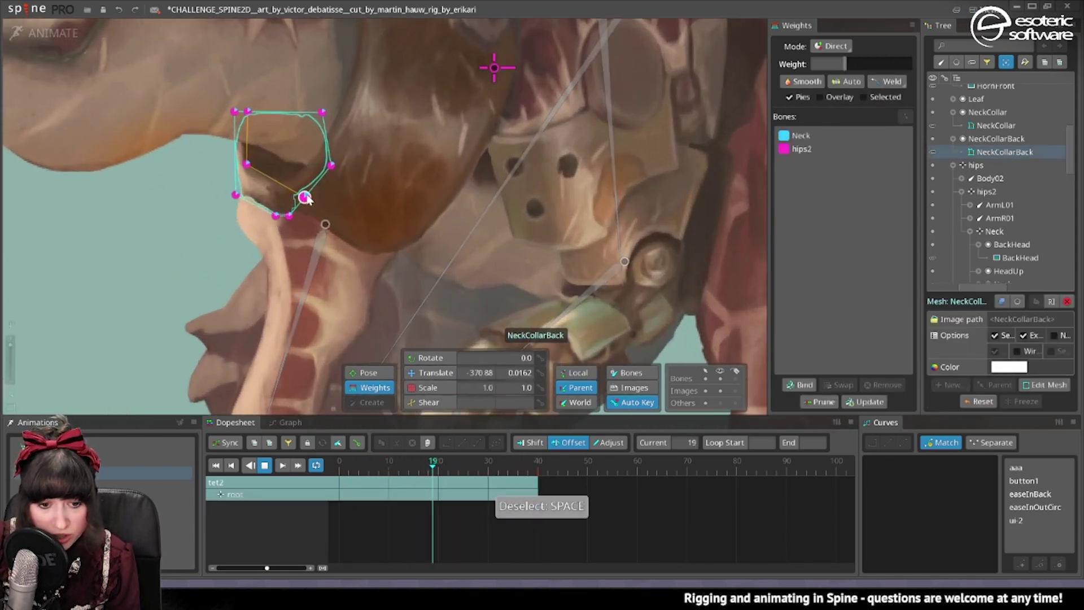
left_click(275, 216)
left_click(801, 149)
left_click_drag(845, 64, 918, 79)
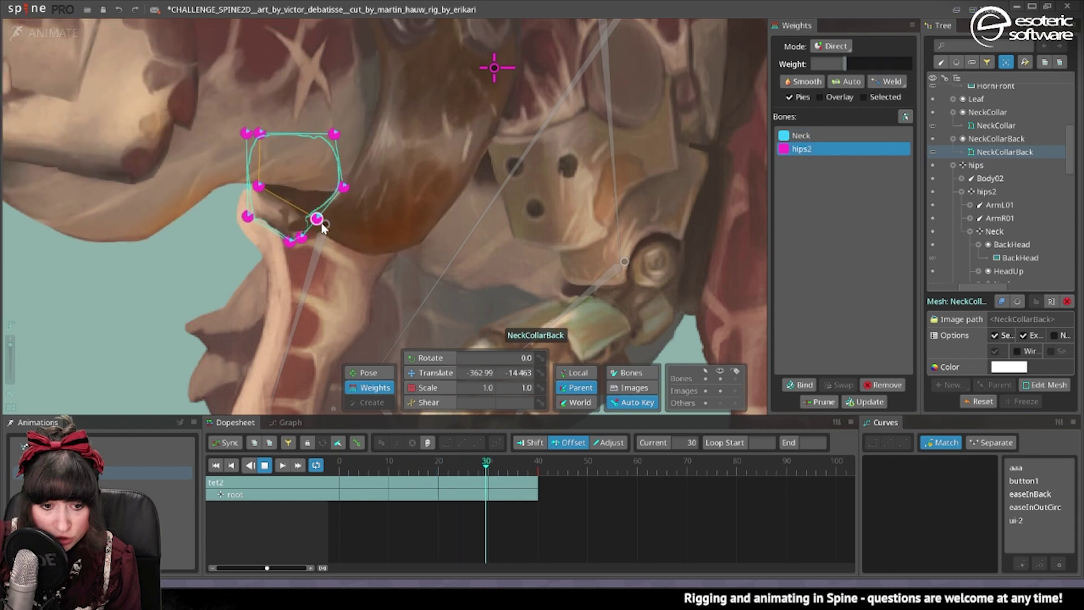
Step: Set the hips2 weight of the NeckCollarBack mesh's interior vertex and lower front corner vertex to about 89
left_click(299, 207)
key("space")
left_click(259, 200)
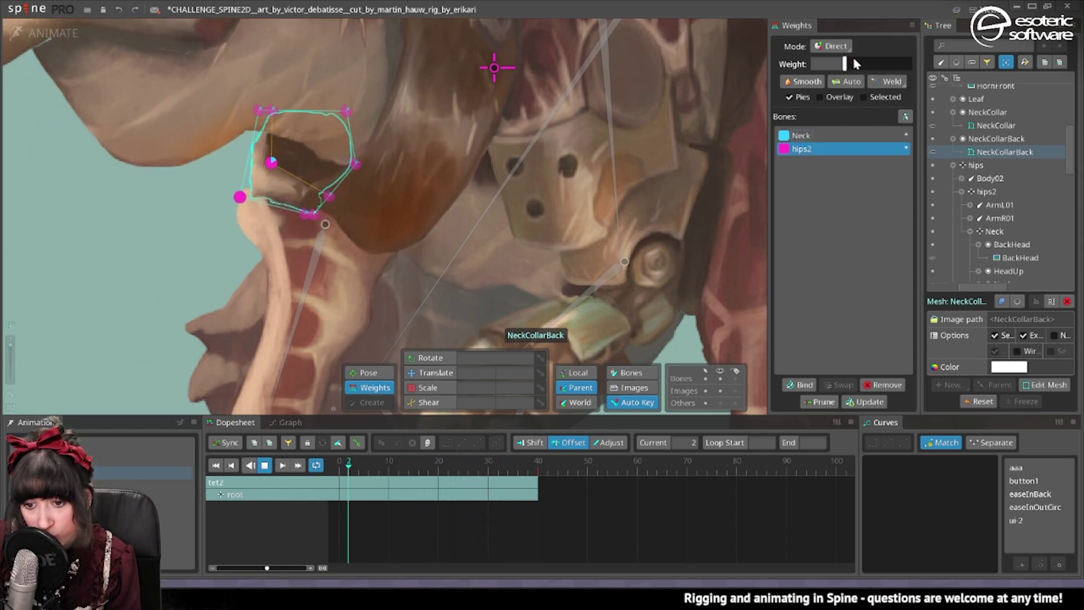
mouse_move(853, 64)
left_mouse_down()
mouse_move(866, 66)
mouse_move(848, 83)
left_mouse_up()
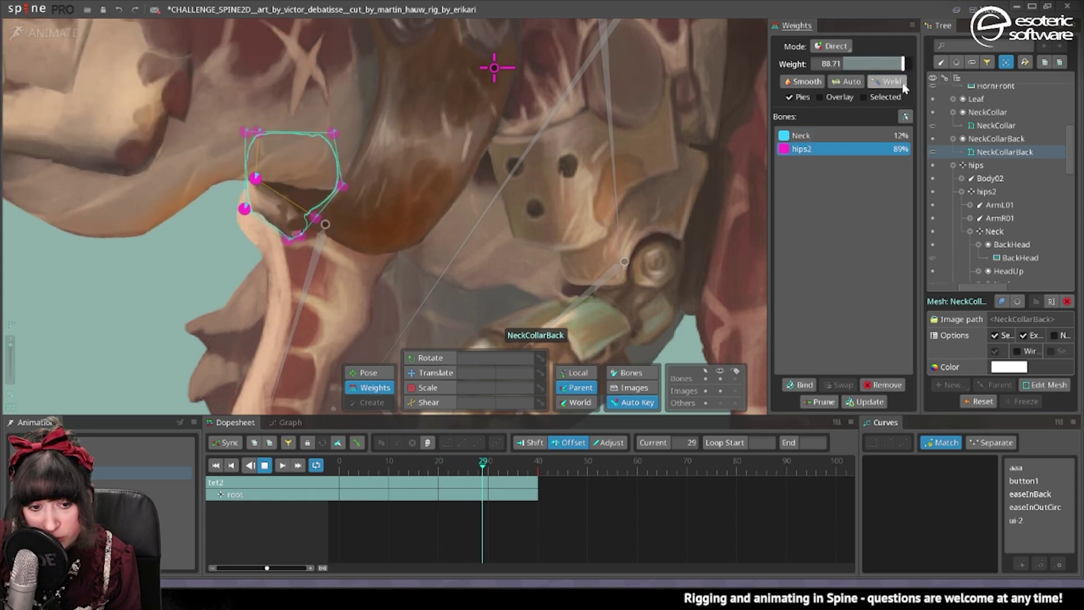
Step: Set the hips2 weight of the NeckCollarBack mesh's upper rear corner vertex to about 75 and its rear side vertex to about 63
left_click(325, 134)
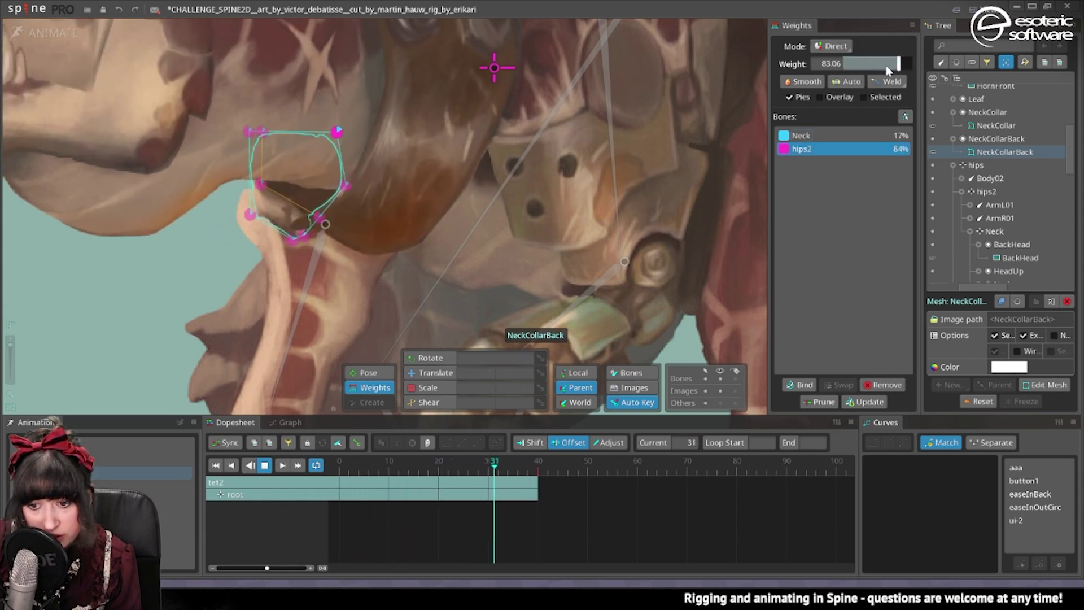
mouse_move(899, 64)
left_mouse_down()
mouse_move(915, 62)
mouse_move(897, 64)
left_mouse_up()
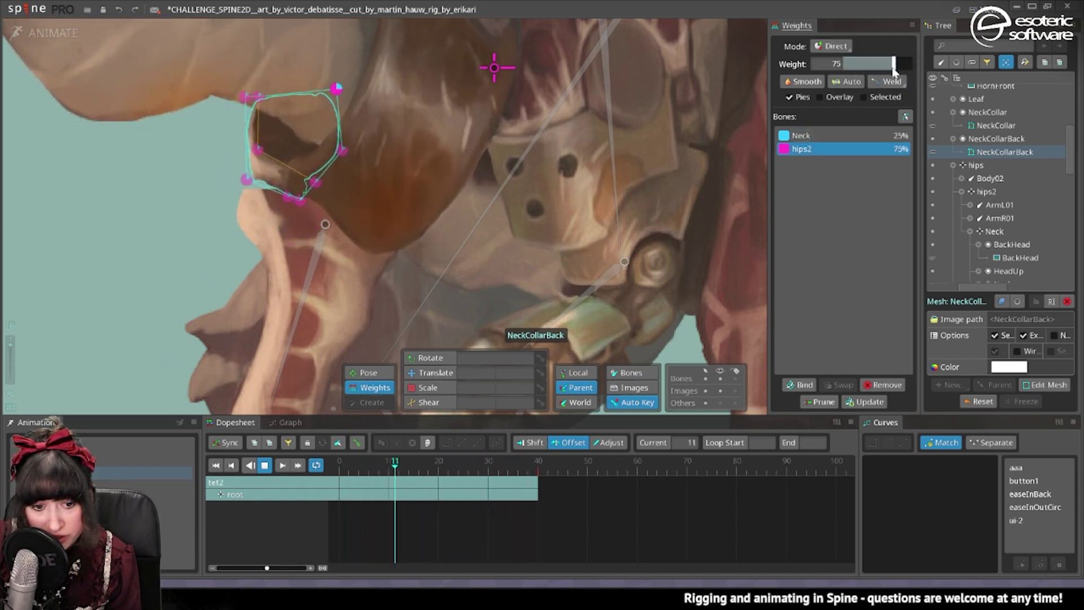
left_click(343, 162)
left_click(333, 175)
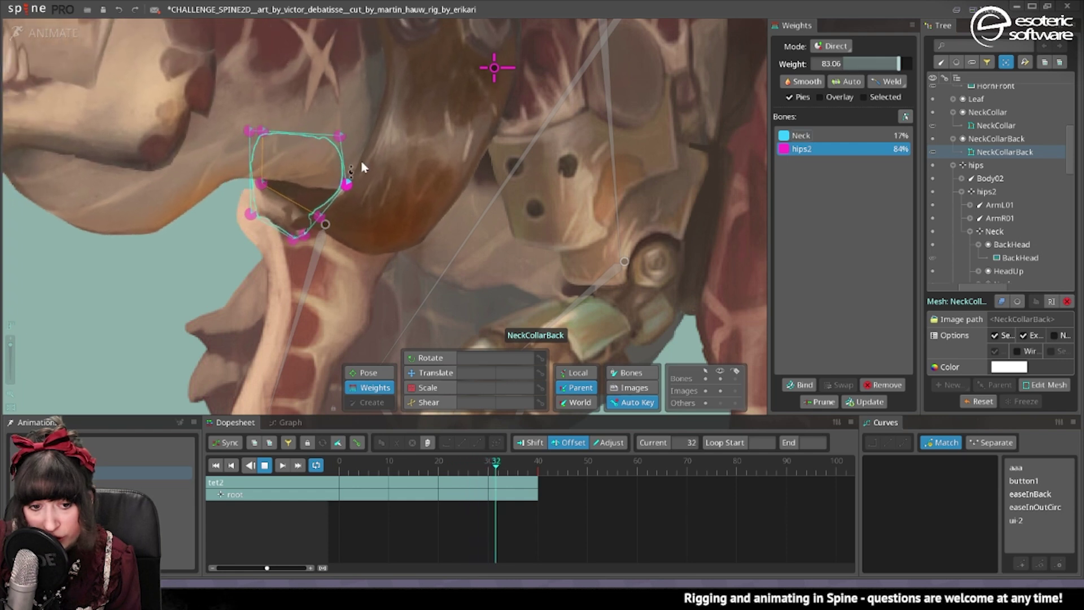
left_click_drag(885, 67, 880, 66)
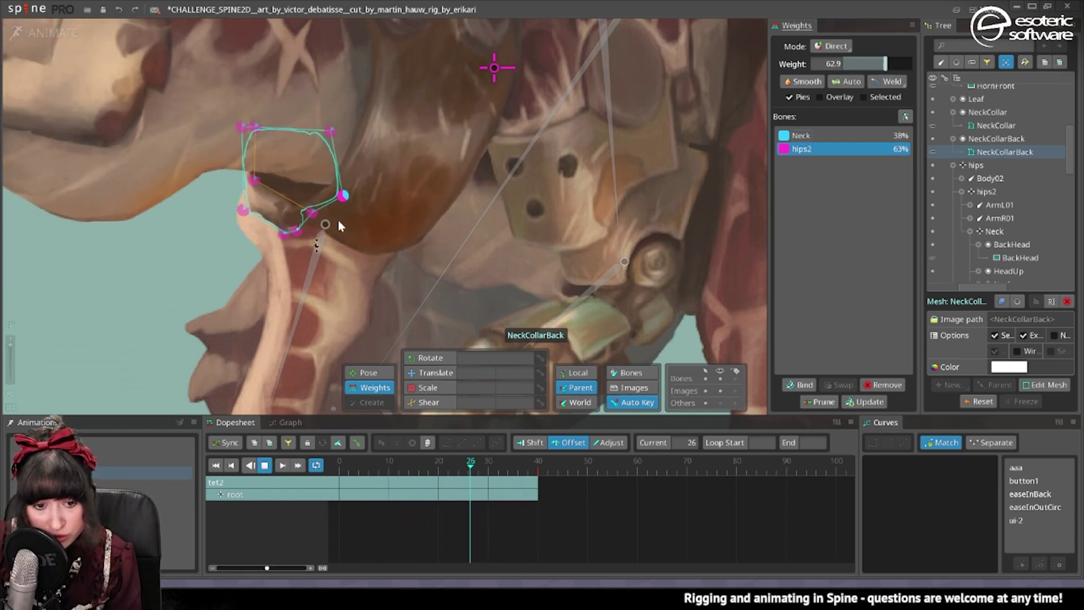
Step: Set the hips2 weight of NeckCollarBack's three lower vertices to about 23 and raise that of the vertex at NeckCollar's lower front tip
left_click(314, 202)
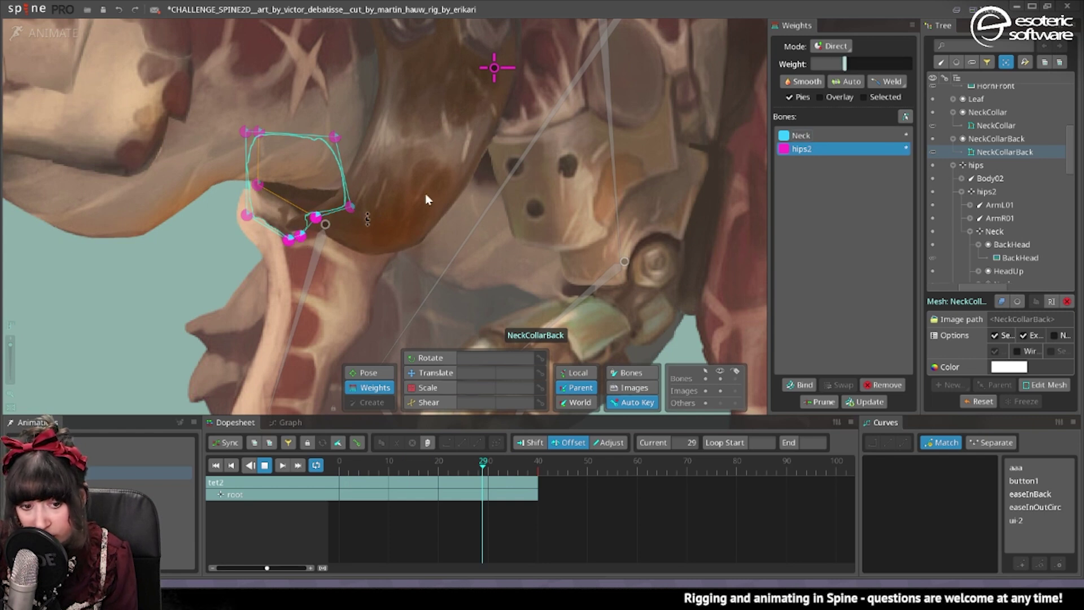
left_click_drag(848, 66, 863, 84)
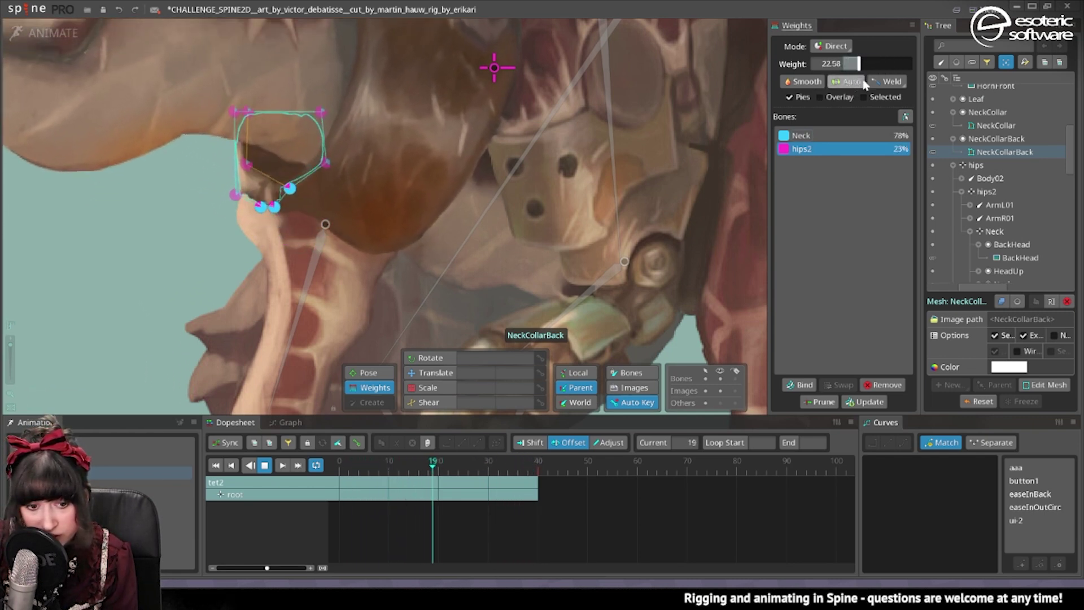
left_click(286, 212)
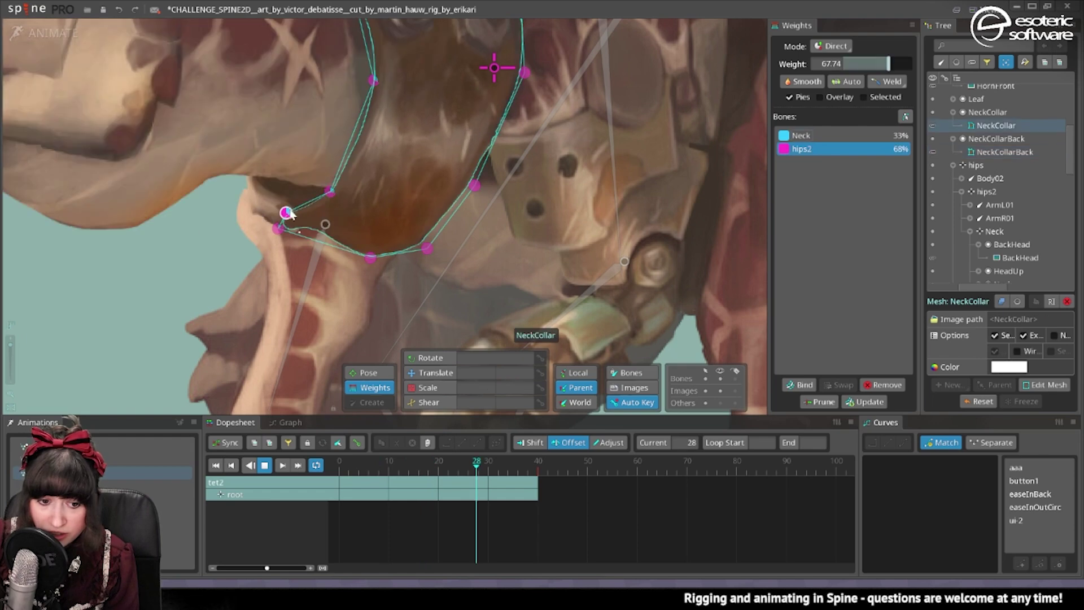
left_click_drag(888, 65, 893, 78)
key("space")
scroll(581, 58, "down", 4)
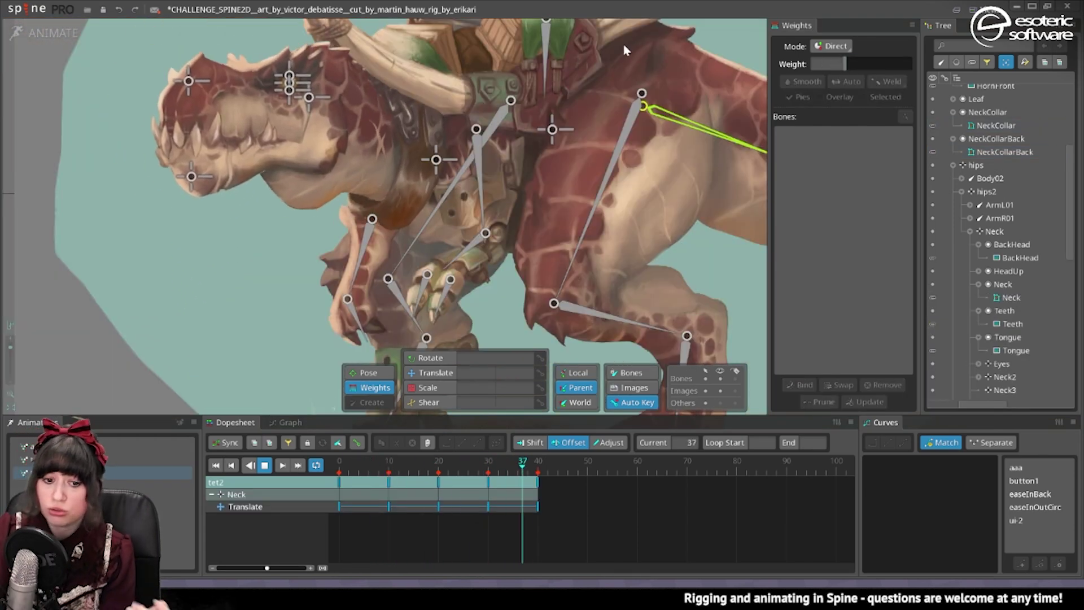
Step: Edit the NeckCollar mesh in setup mode, adding interior vertices and edges around the metal straps
left_click(47, 46)
left_click(404, 195)
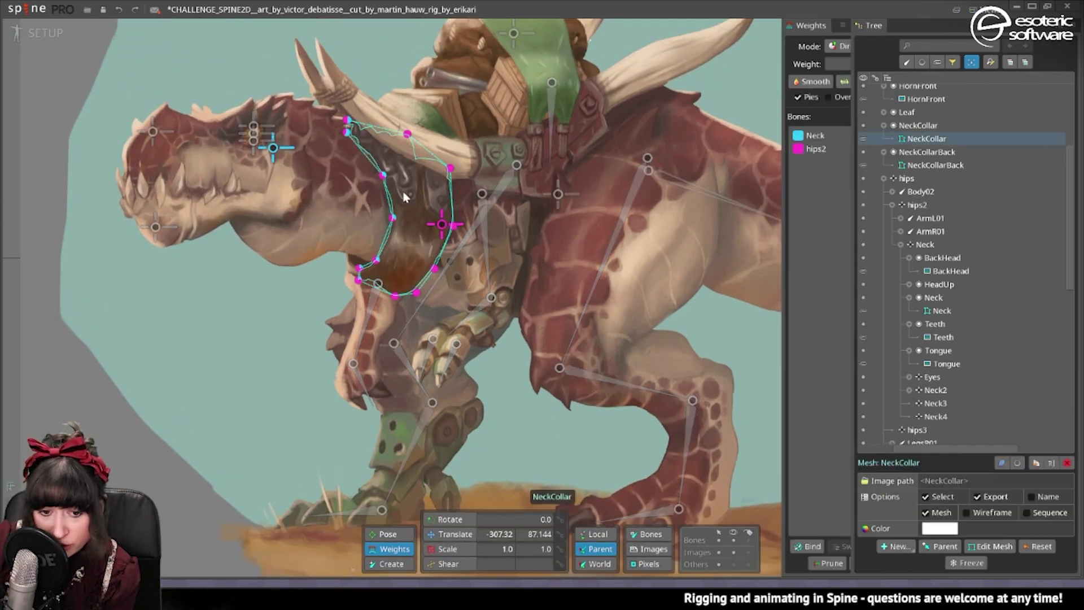
left_click(989, 545)
scroll(395, 214, "up", 5)
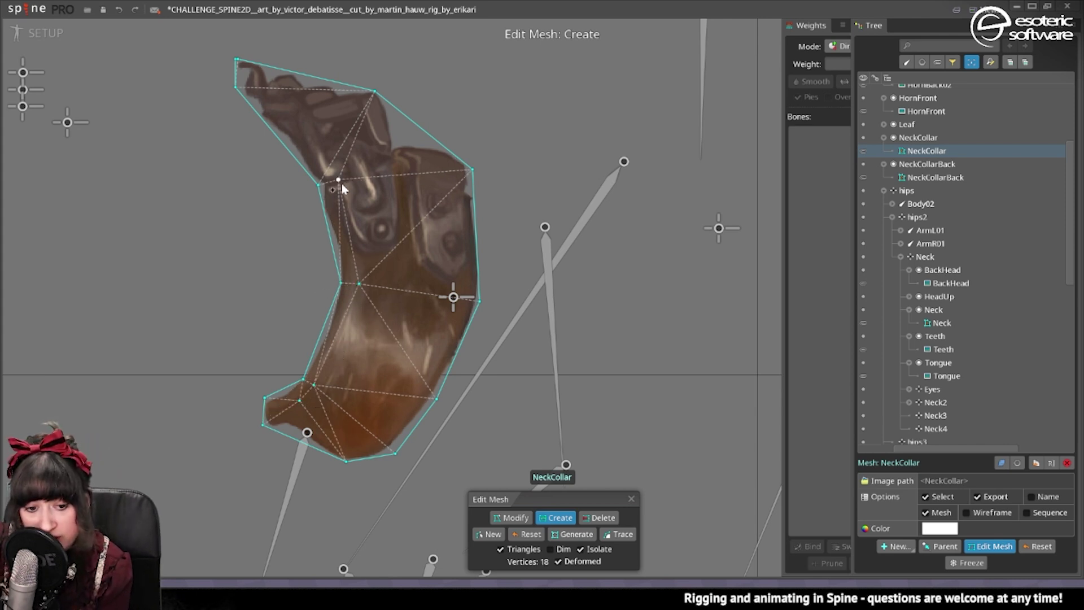
left_click(366, 244)
Step: Set the Neck weight of the NeckCollar vertex at the lower end of the front strap to about 31
left_click(355, 253)
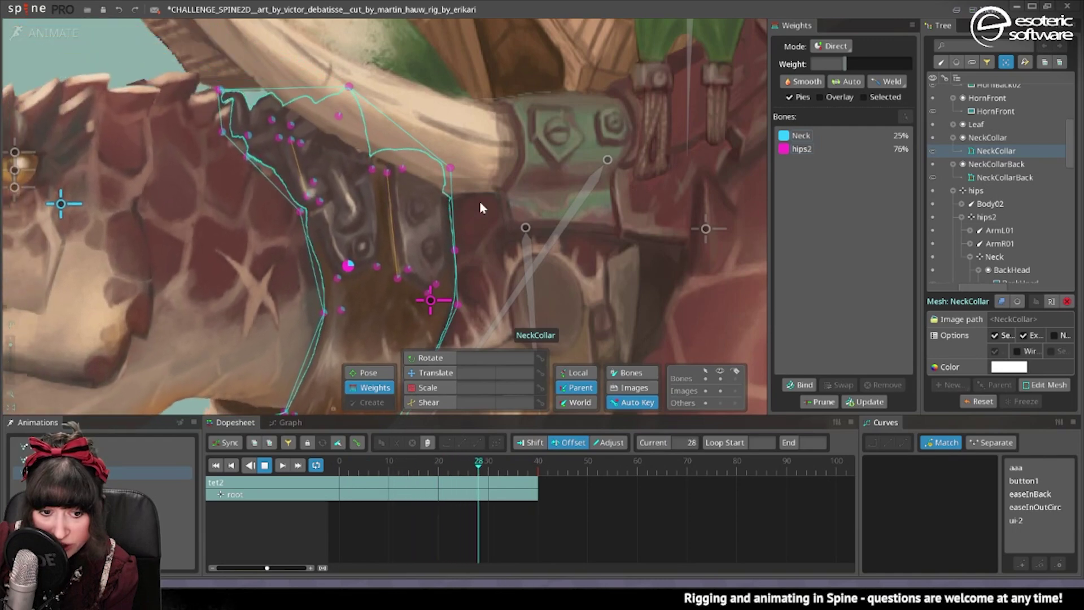
left_click(830, 135)
left_click_drag(860, 64, 865, 69)
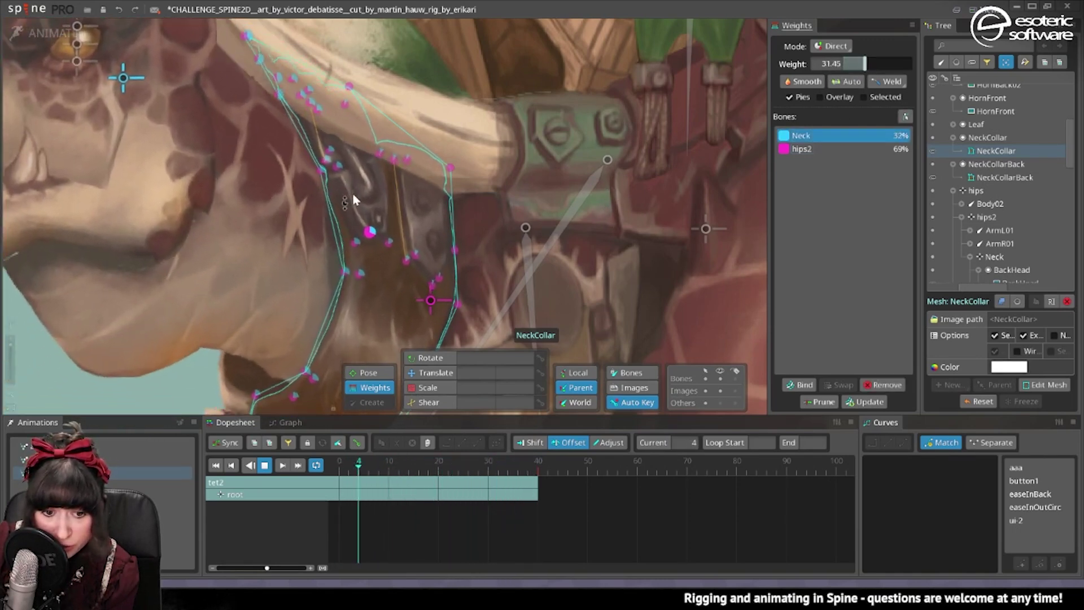
Step: Adjust the Neck weight of the NeckCollar vertices along the upper front strap, giving the uppermost interior one about 33
left_click(314, 166, "ctrl")
left_click(319, 162)
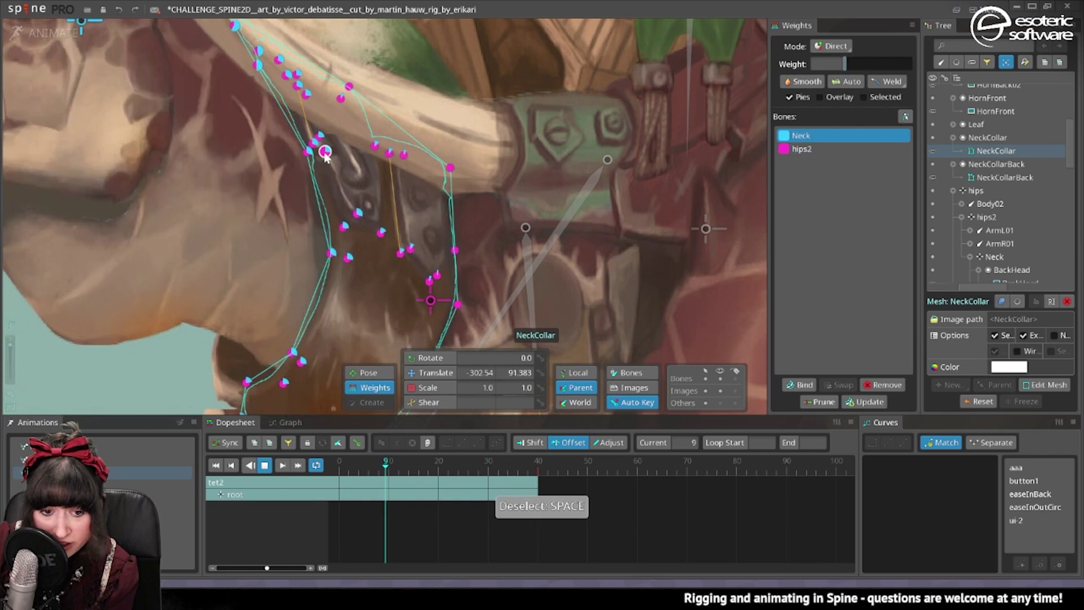
left_click(324, 153)
left_click_drag(865, 66, 873, 66)
key("space")
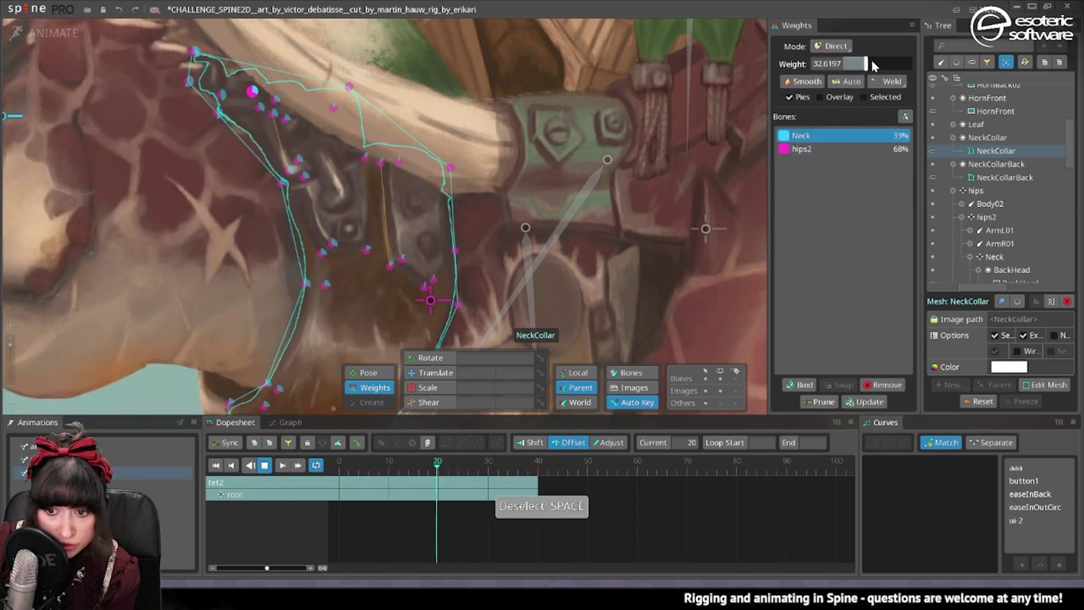
key("space")
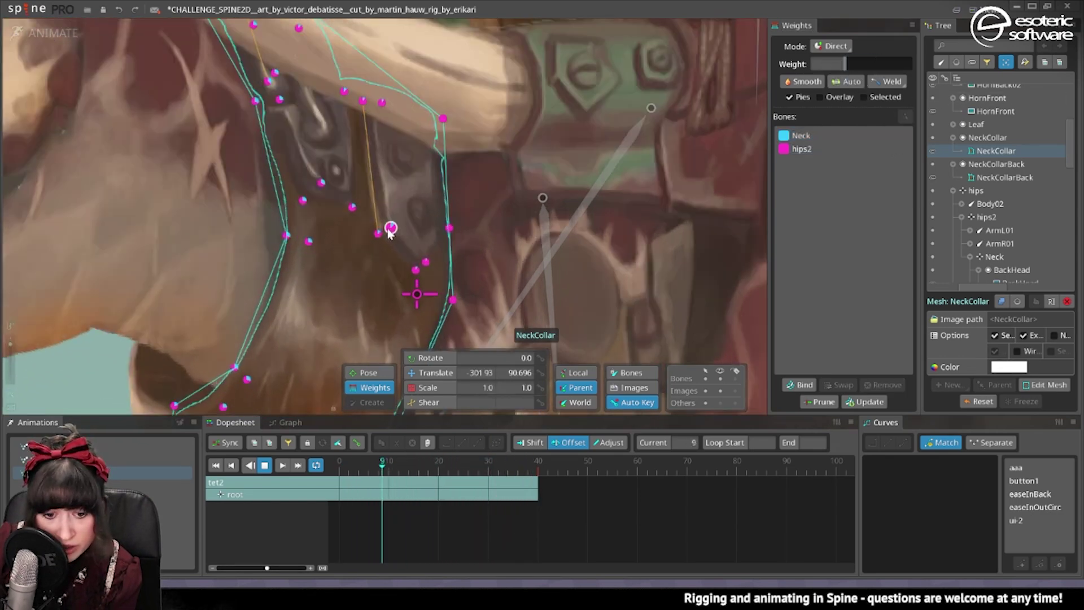
Step: Set the Neck weight of the NeckCollar vertex below the rear strap to about 8 and the rear outline vertex beside it to about 2
left_click(390, 226)
left_click(847, 136)
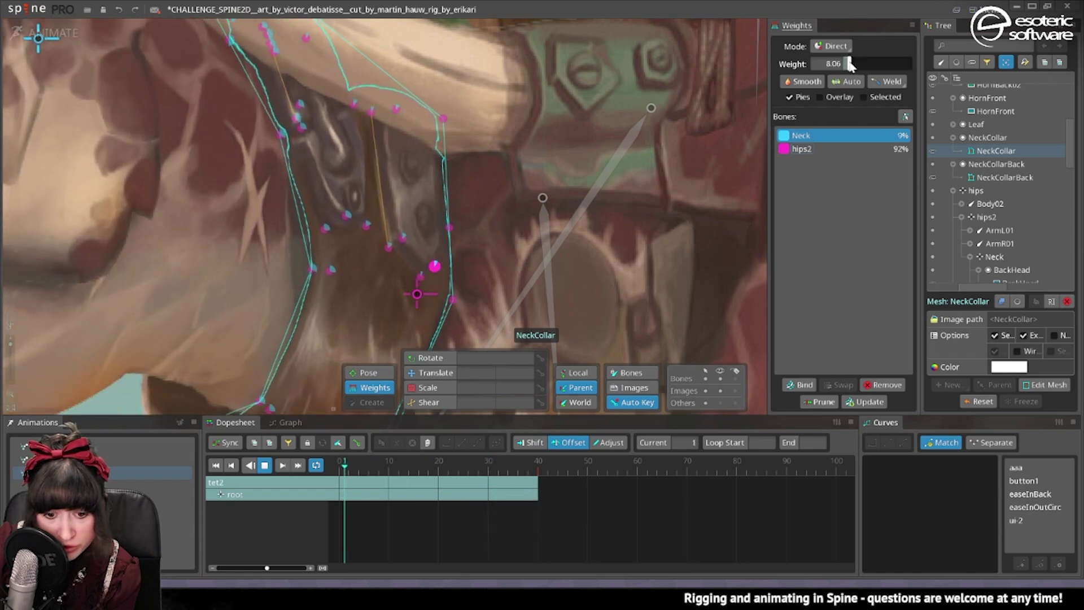
left_click_drag(849, 64, 835, 46)
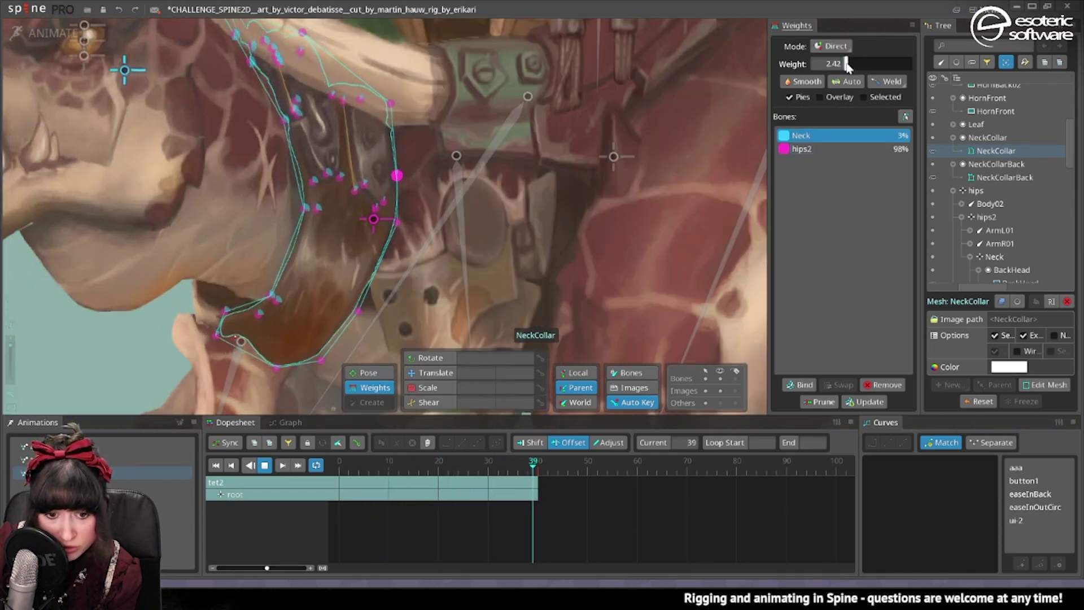
key("space")
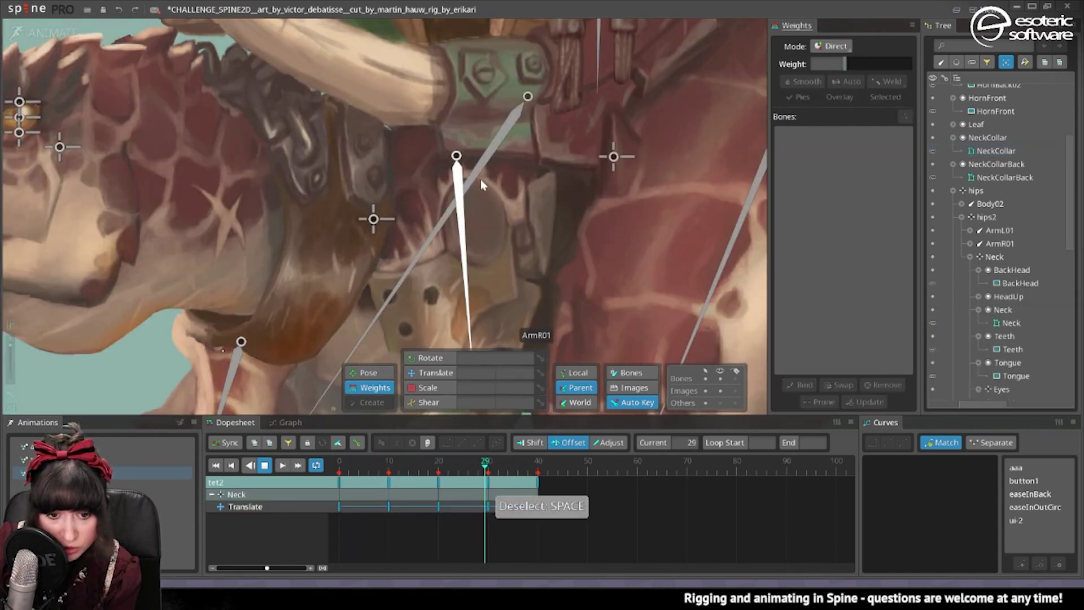
Step: Adjust the hips2 weight of NeckCollar's interior vertices, setting the one at the front strap's lower end to about 68
left_click(348, 165)
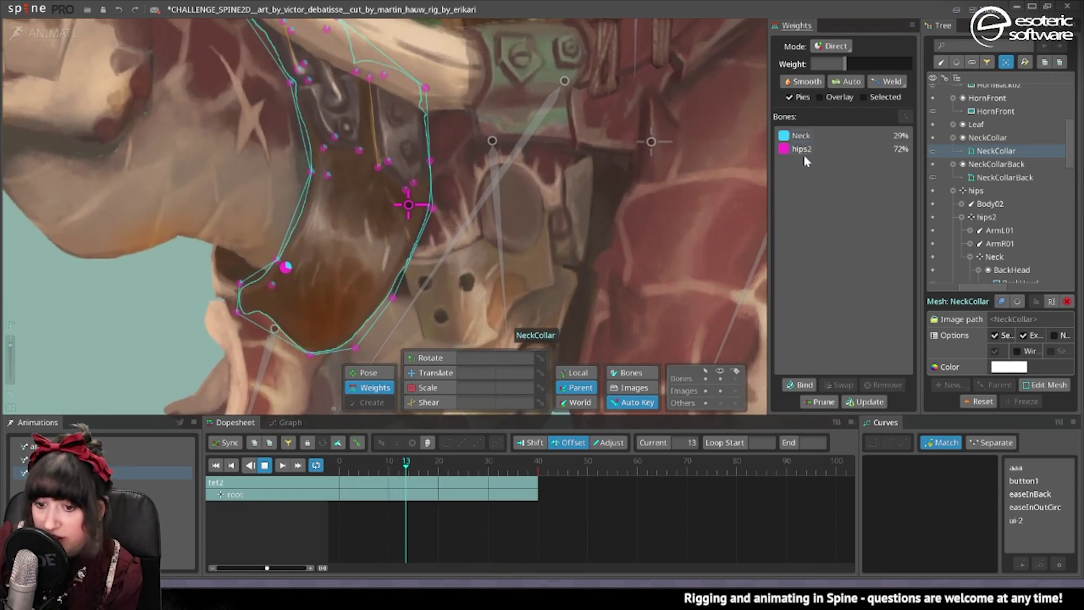
left_click(801, 149)
key("space")
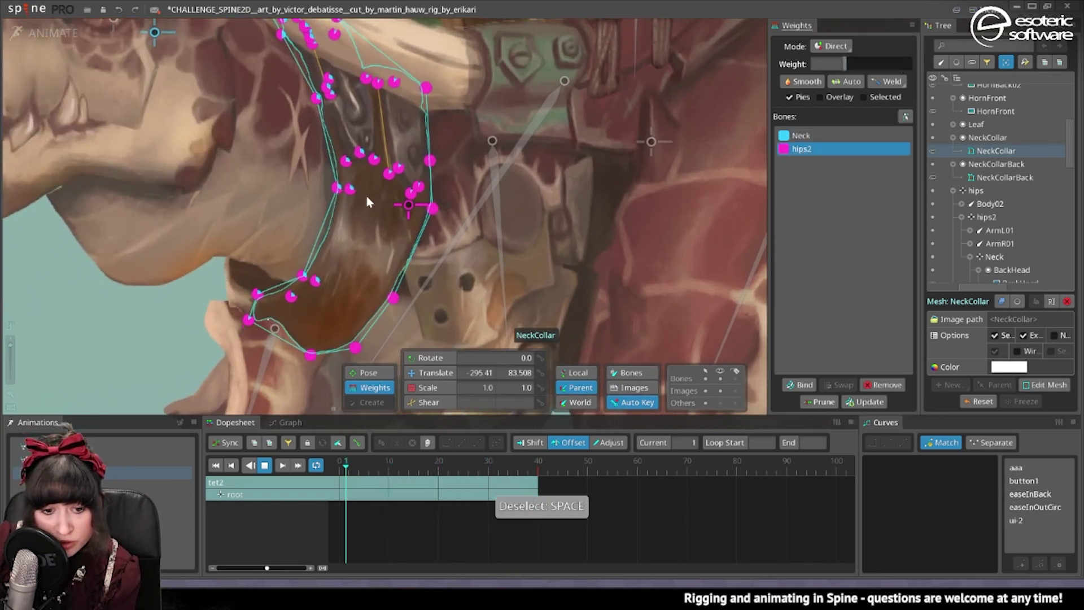
left_click_drag(892, 64, 894, 63)
left_click(356, 155)
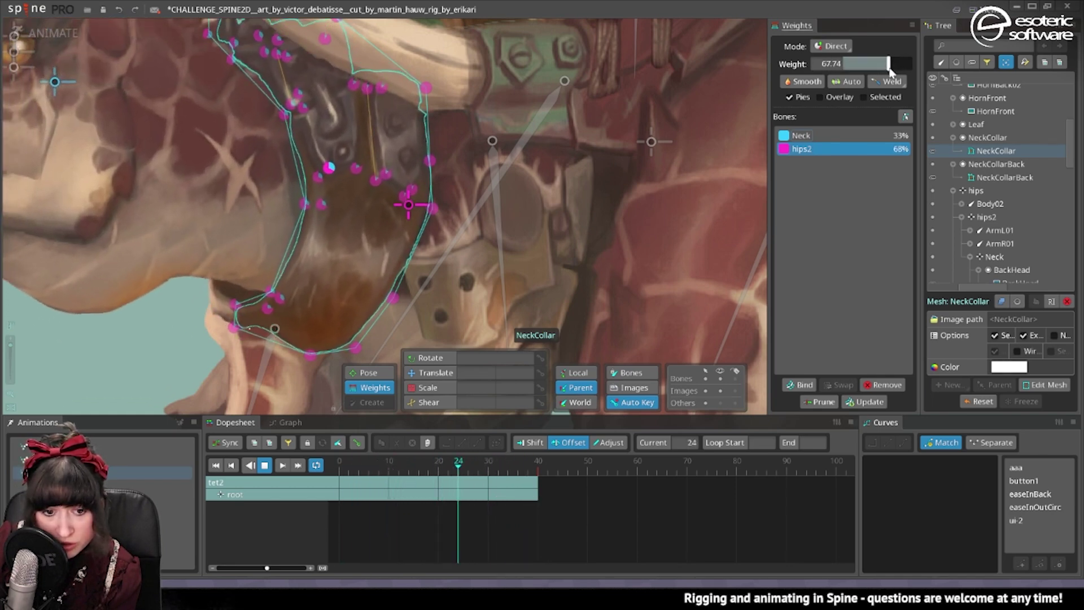
Step: Edit the NeckCollar mesh in setup mode, adding vertices and edges that outline the raised metal loop on the front strap
scroll(352, 140, "up", 5)
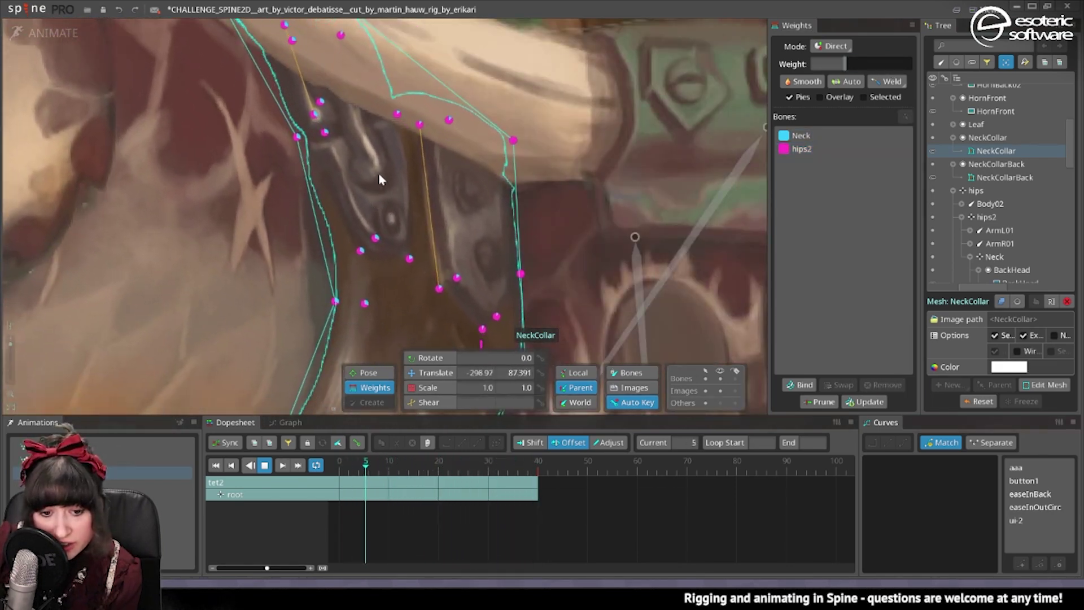
left_click(58, 35)
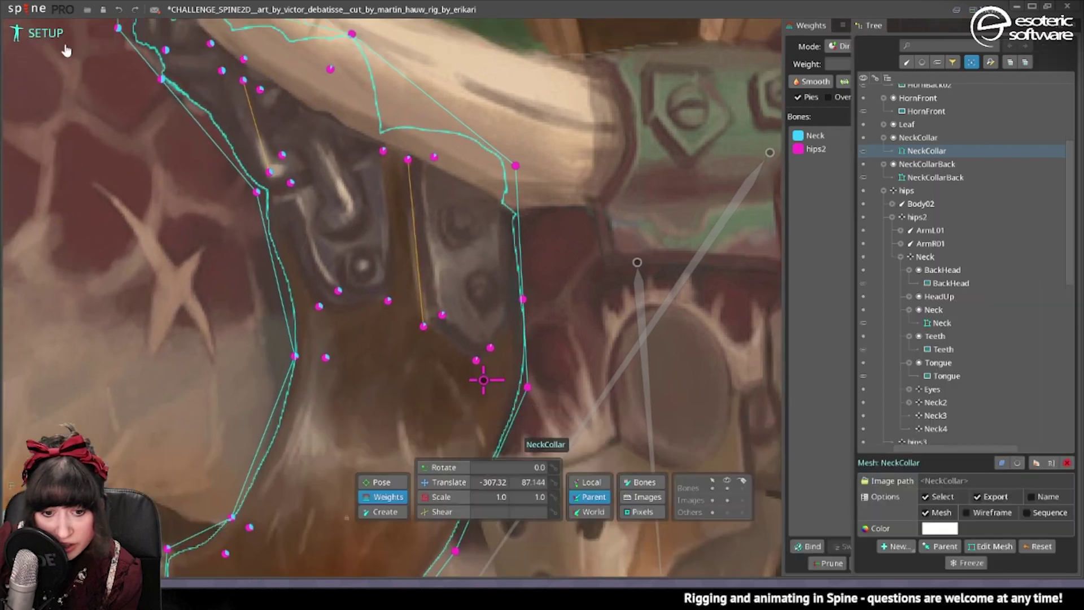
left_click(943, 546)
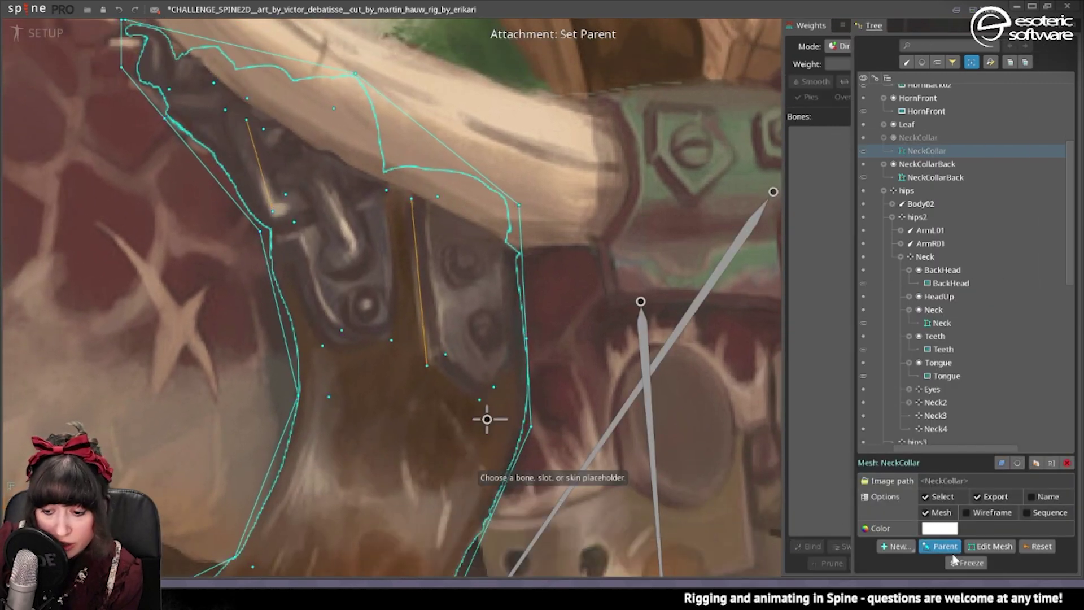
left_click(989, 546)
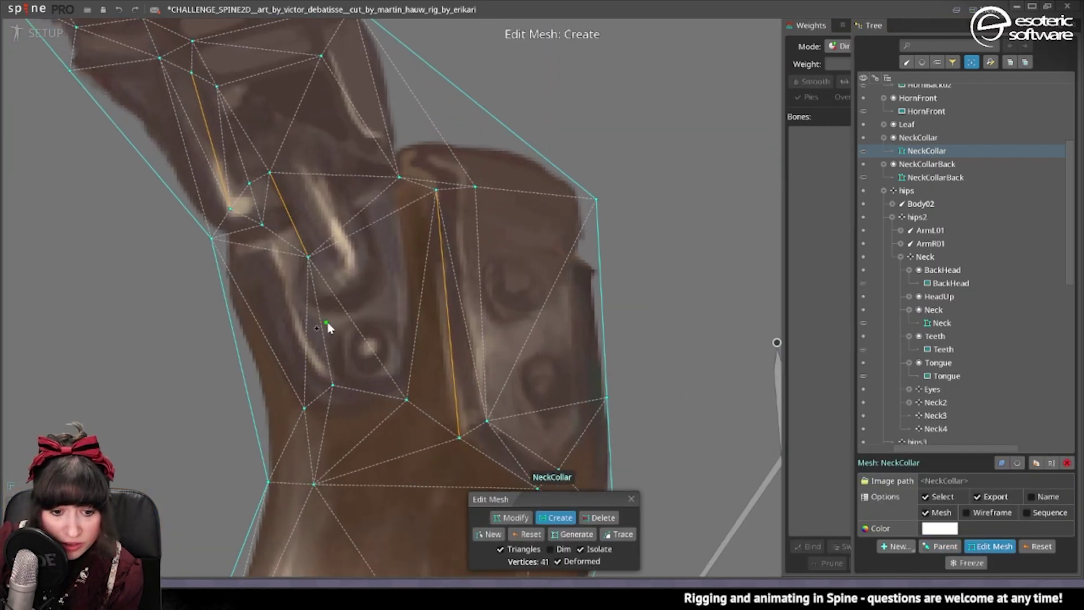
left_click_drag(323, 160, 298, 113)
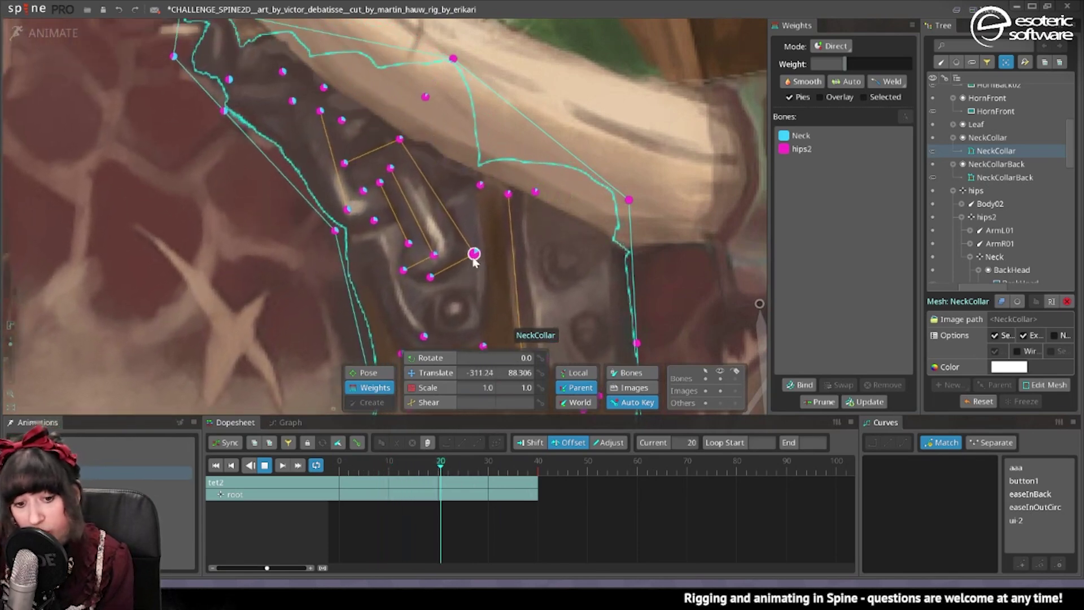
Step: Set the hips2 weight of the new NeckCollar vertices around the front strap's loop to between about 76 and 81
left_click(447, 273)
left_click(807, 148)
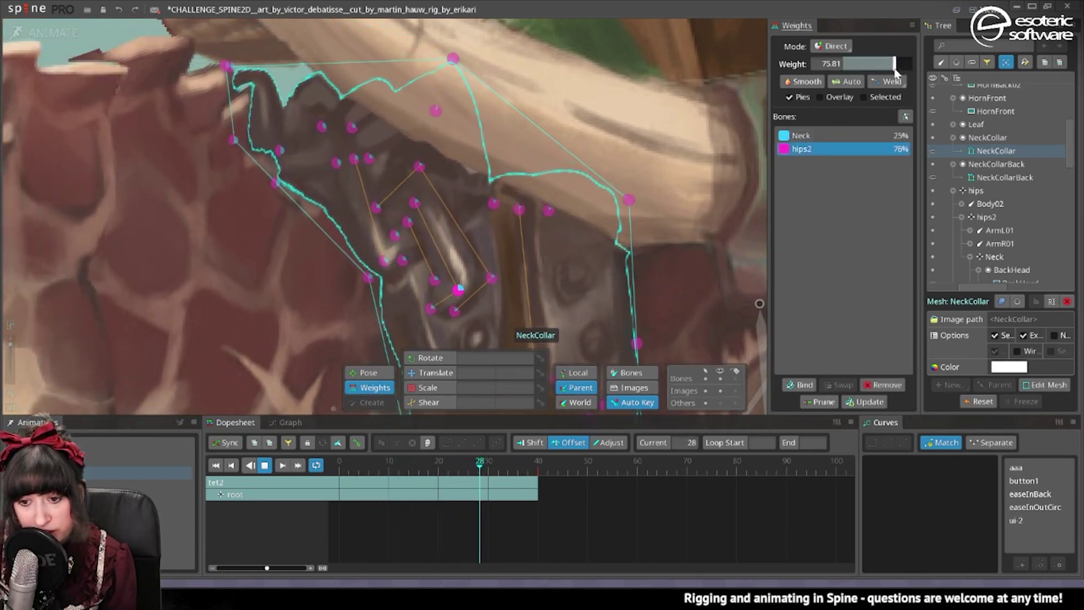
left_click(436, 195)
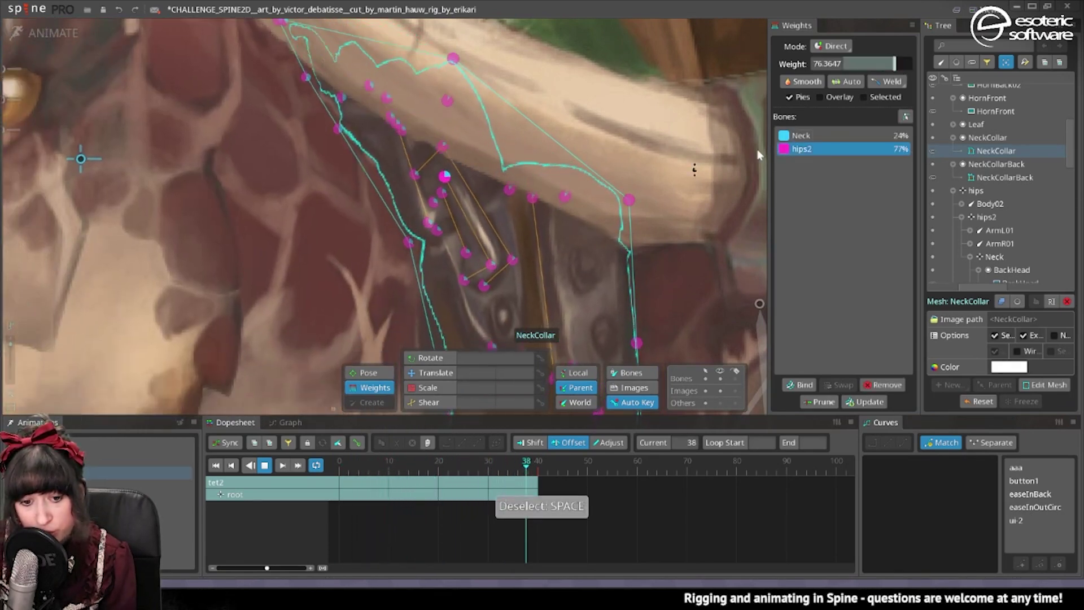
left_click_drag(890, 65, 897, 64)
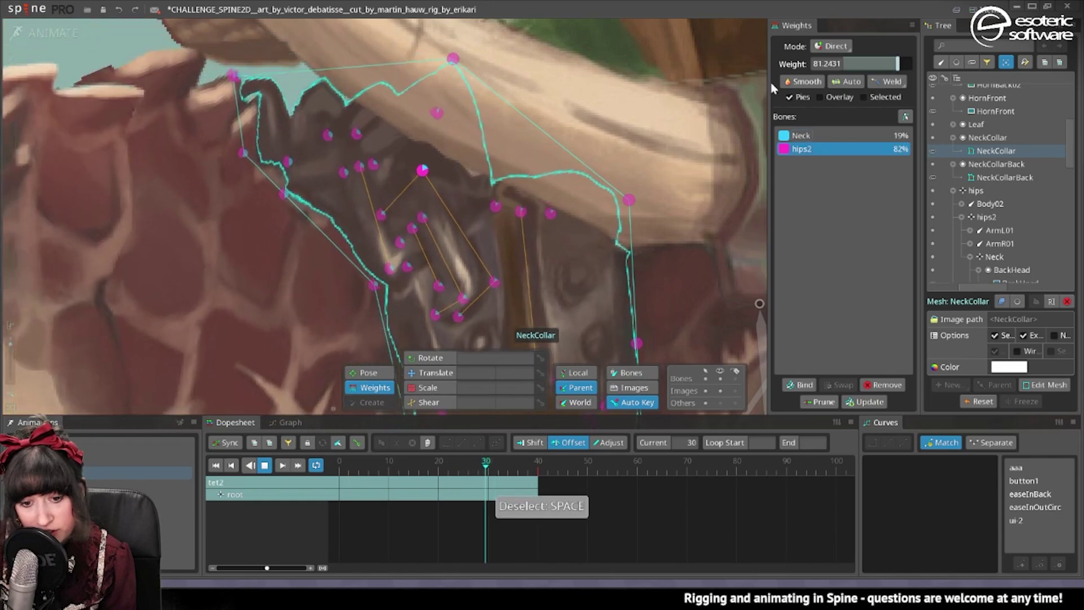
key("space")
scroll(482, 236, "down", 5)
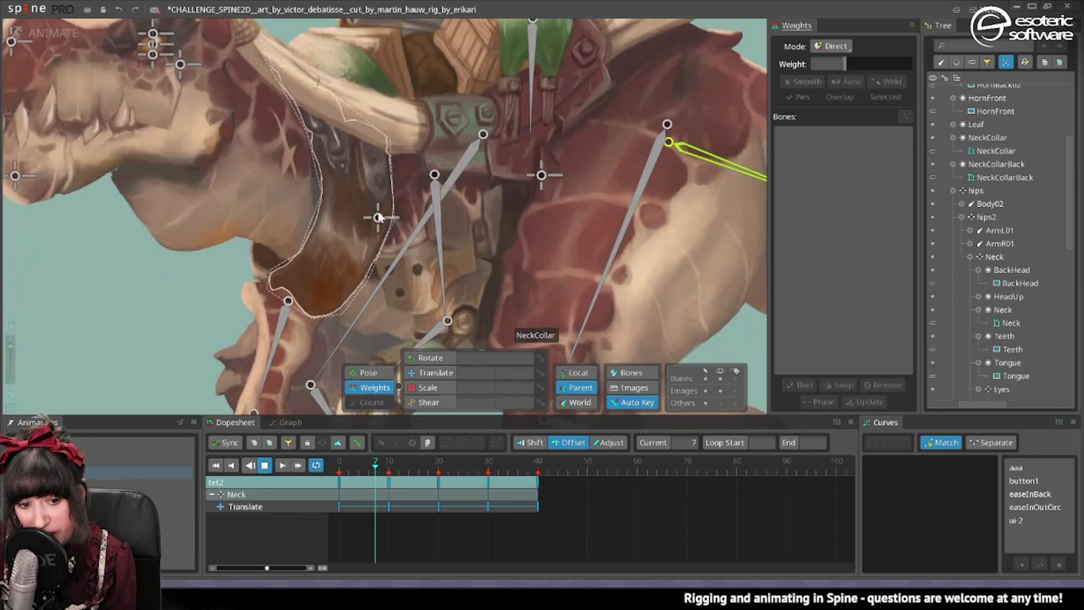
Step: Select the NeckCollar mesh, stop the animation playback and return the timeline to frame 0
left_click(361, 209)
scroll(361, 149, "up", 3)
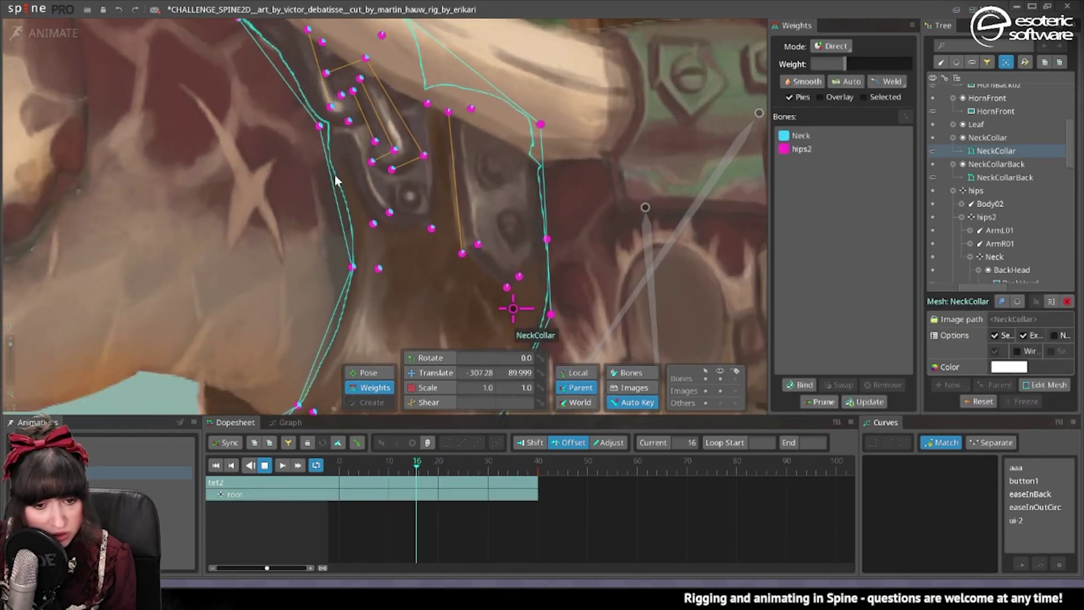
left_click(251, 465)
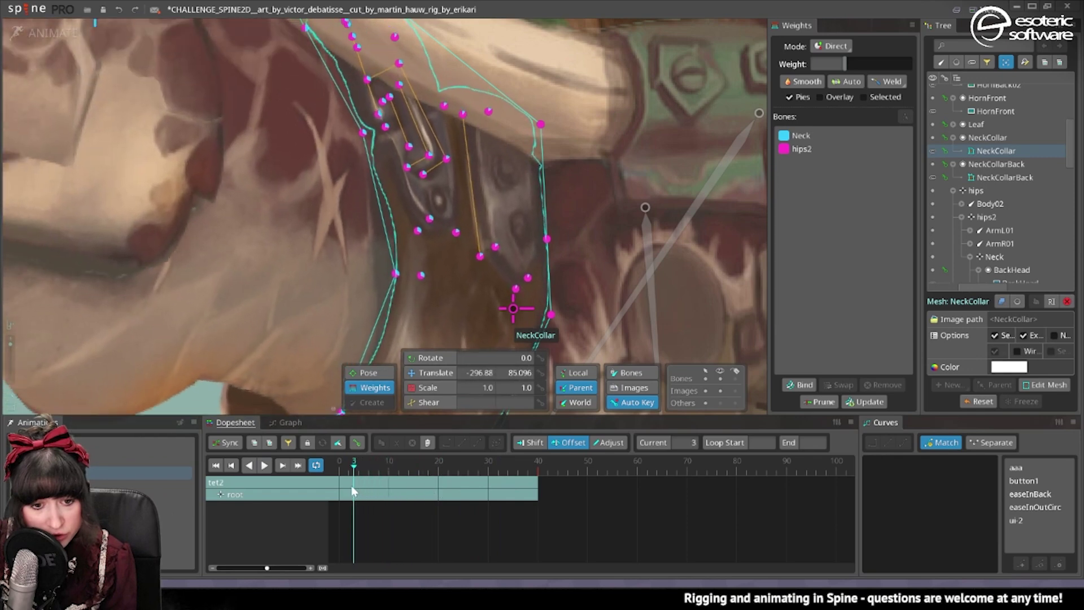
left_click(330, 483)
Step: Set the Neck weight of the NeckCollar vertices beside the front strap's loop and below that strap to about 30
scroll(416, 120, "up", 5)
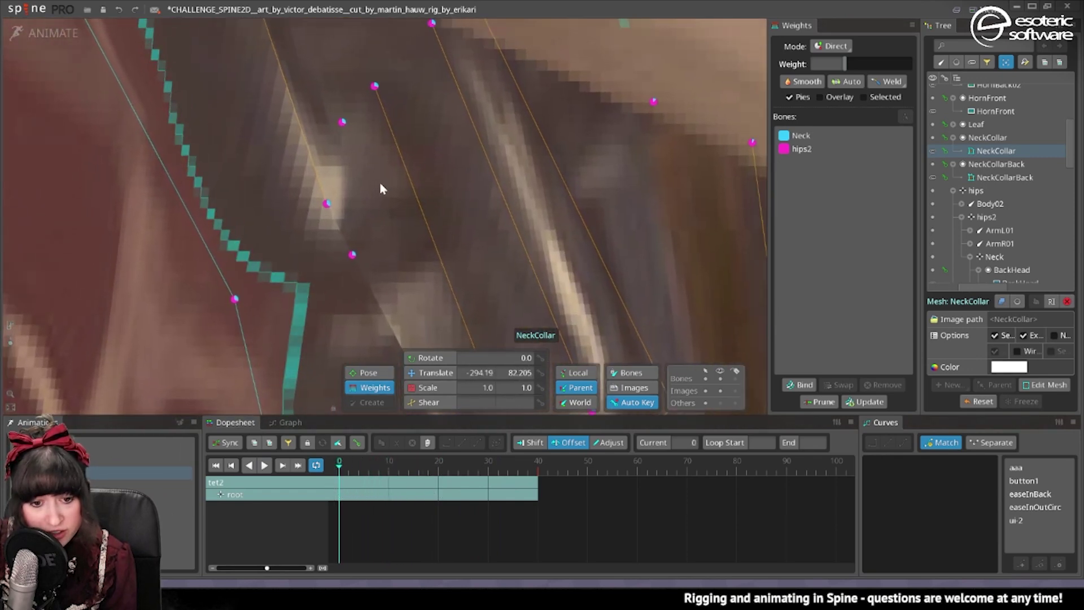
left_click(369, 148)
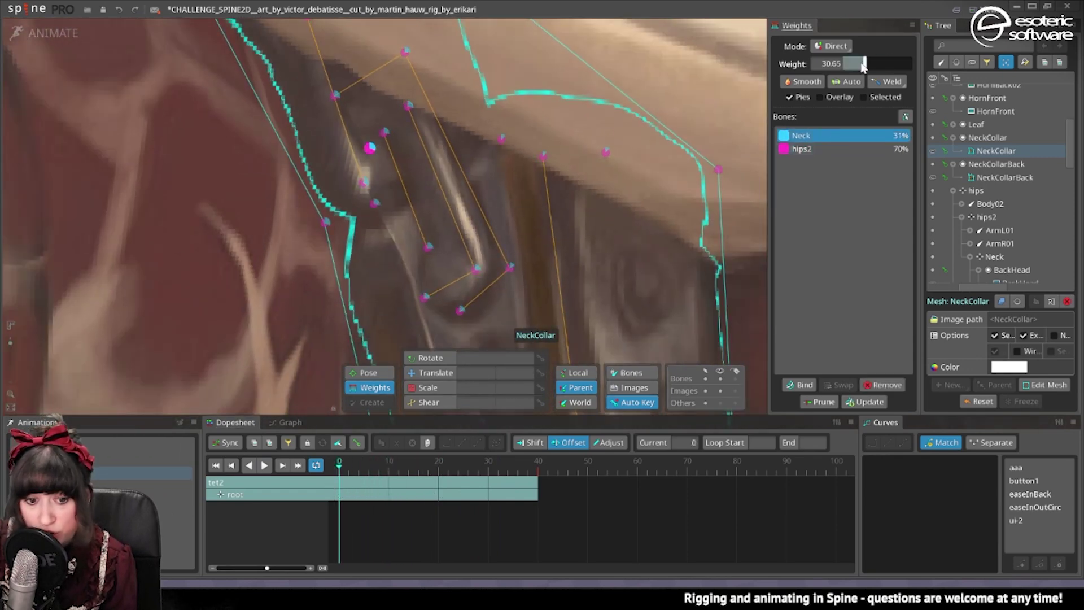
left_click_drag(866, 70, 862, 71)
scroll(425, 175, "down", 4)
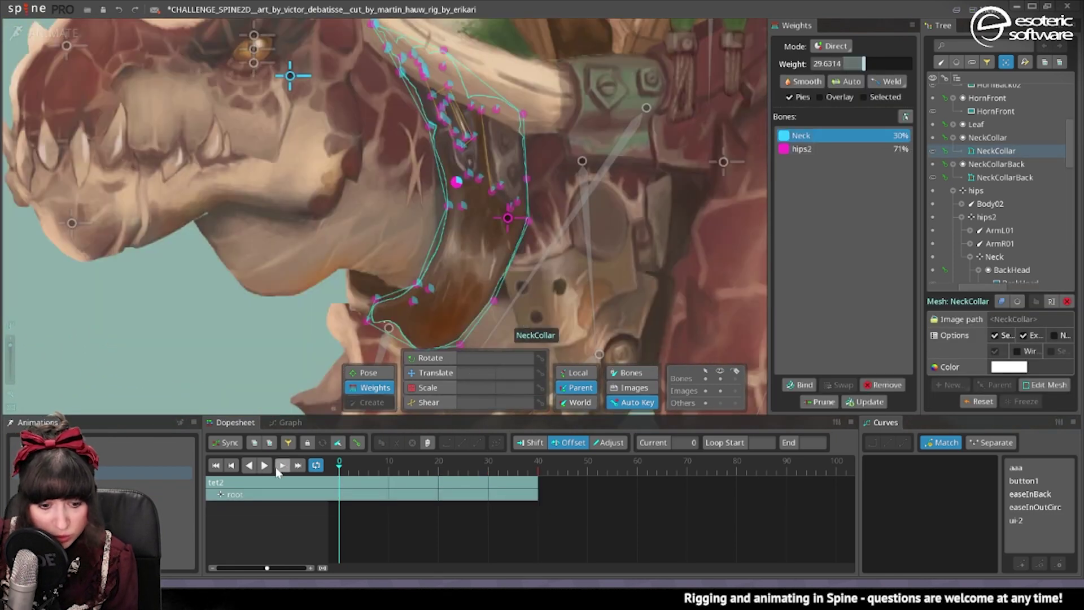
Step: Play the tet2 animation and check how the NeckCollar mesh deforms with the neck
left_click(264, 465)
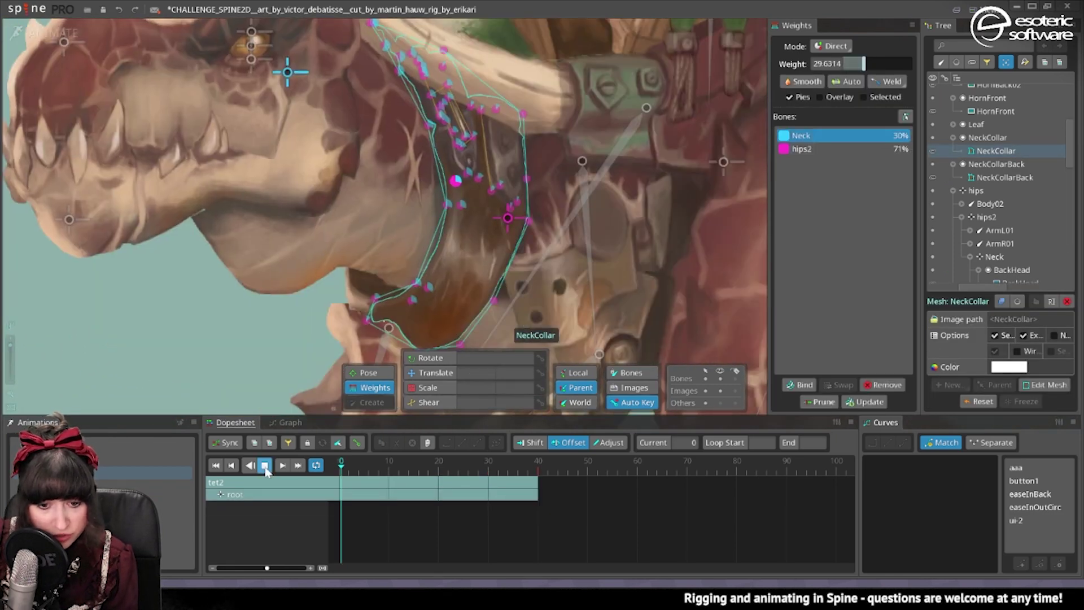
scroll(192, 256, "down", 5)
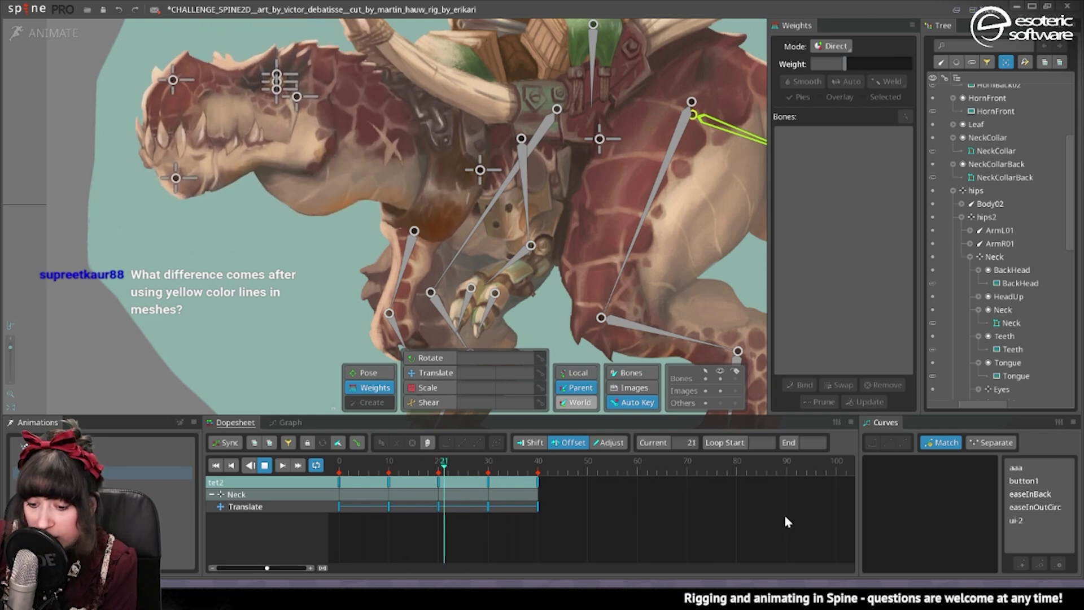
left_click(442, 173)
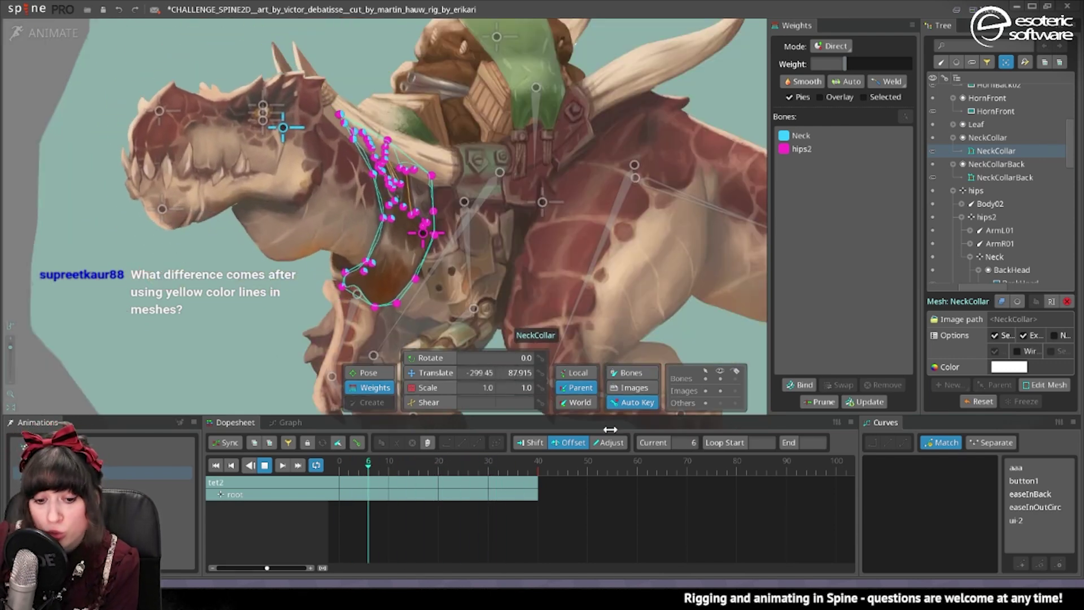
Step: Open the NeckCollar mesh for editing in setup mode and examine its yellow user-drawn edges around the strap loop
left_click(41, 25)
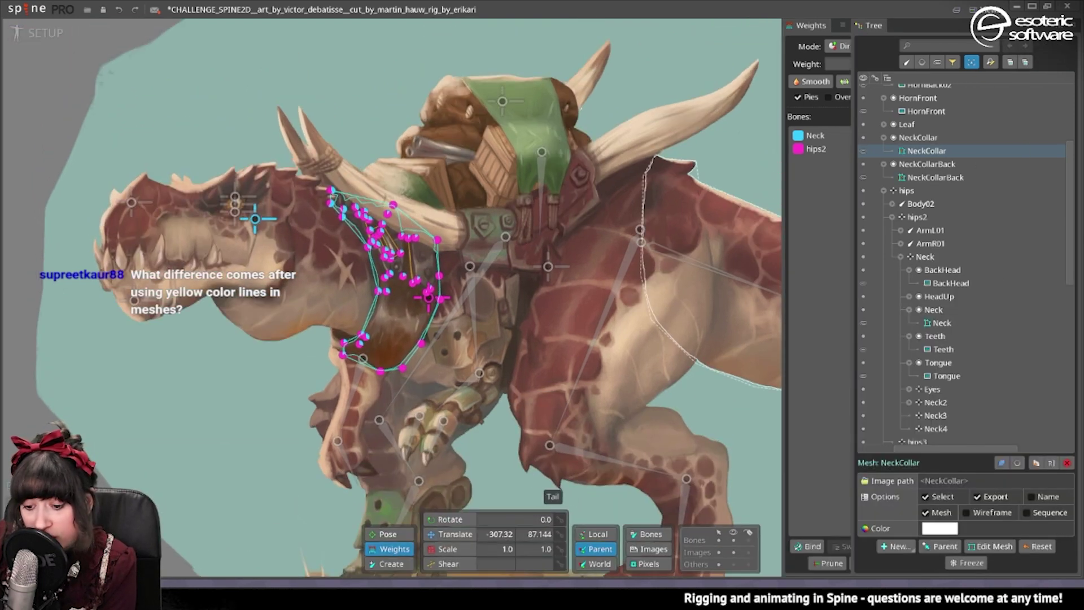
left_click(989, 546)
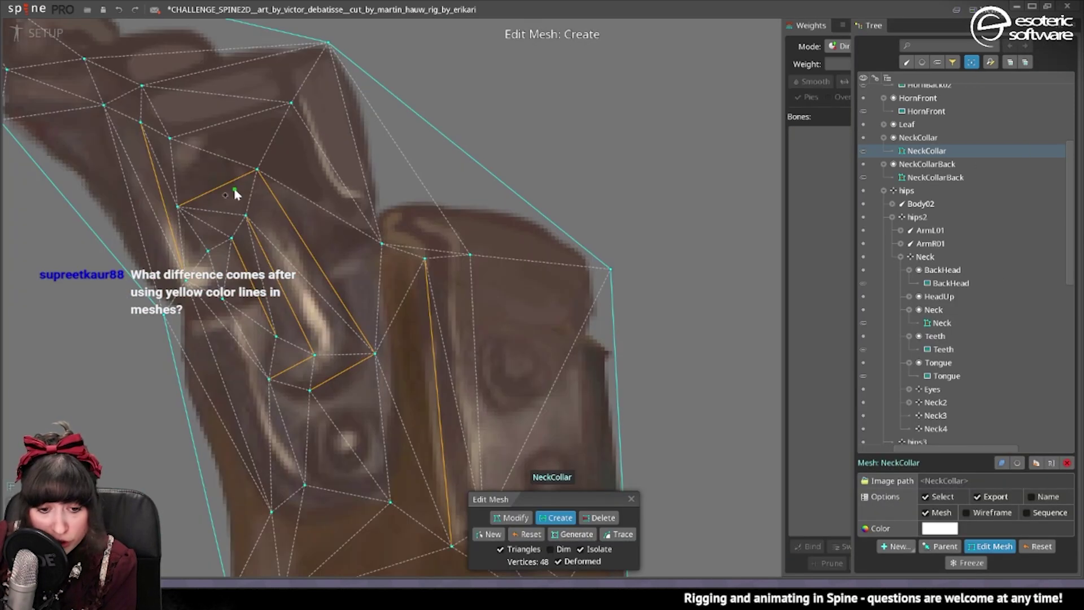
scroll(233, 188, "down", 3)
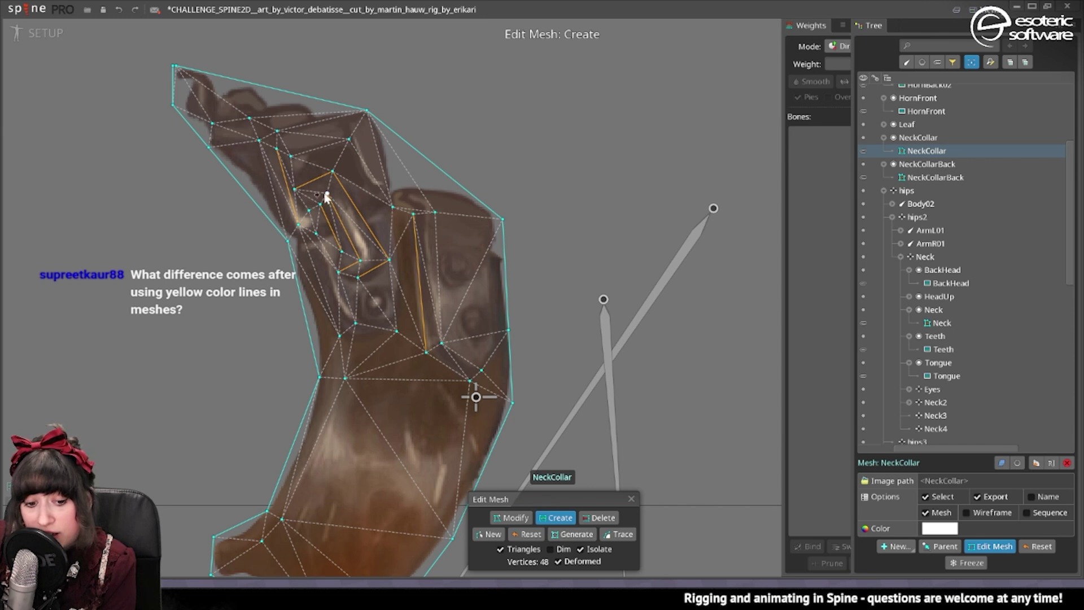
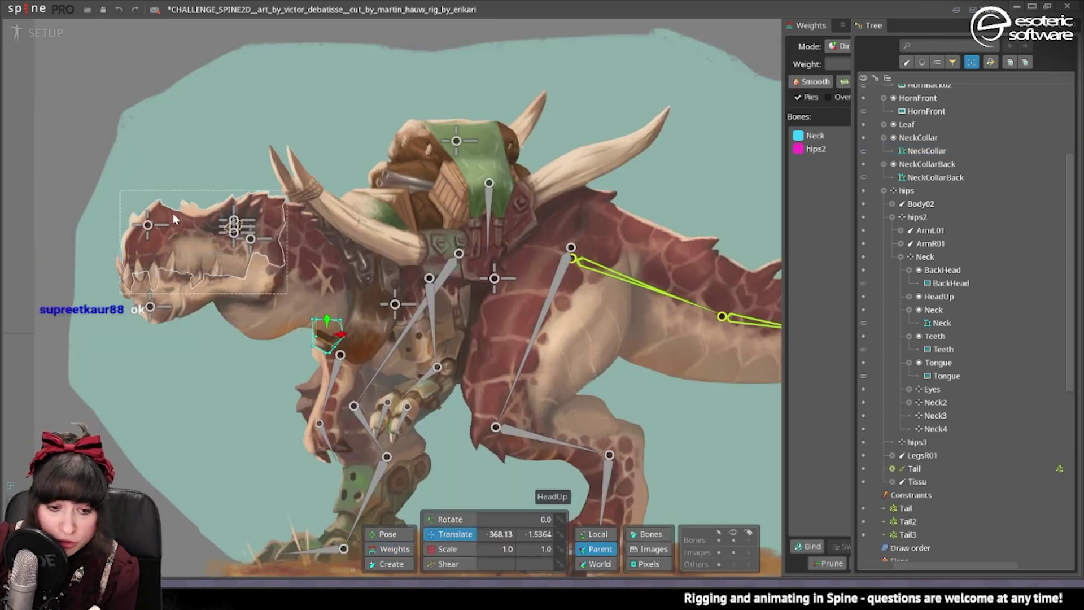
Step: Convert the HeadUp image of the upper head to a mesh and trace its outline automatically
left_click(175, 219)
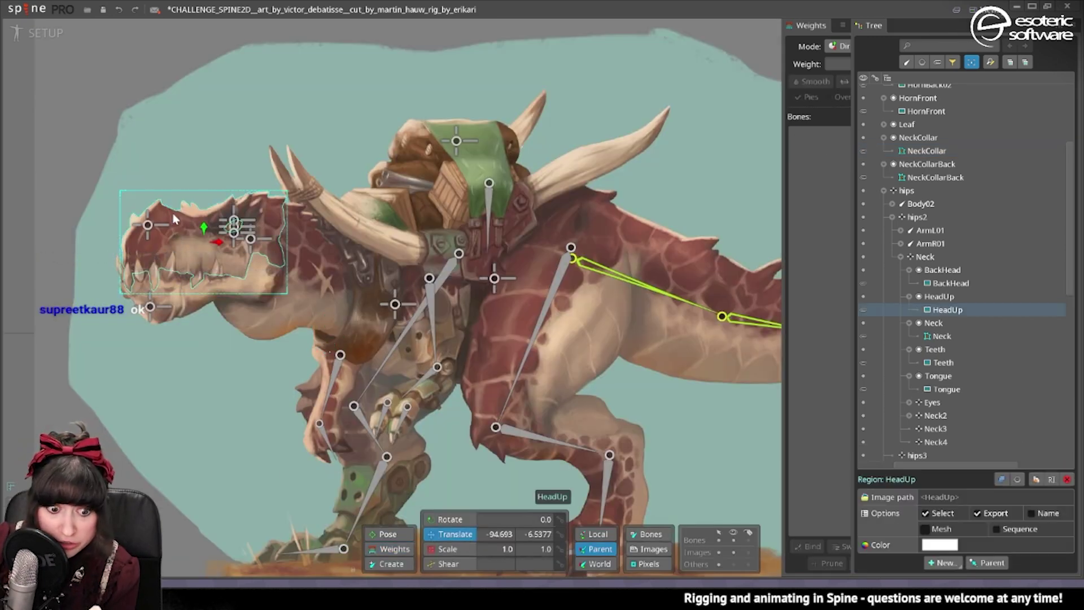
scroll(269, 230, "up", 3)
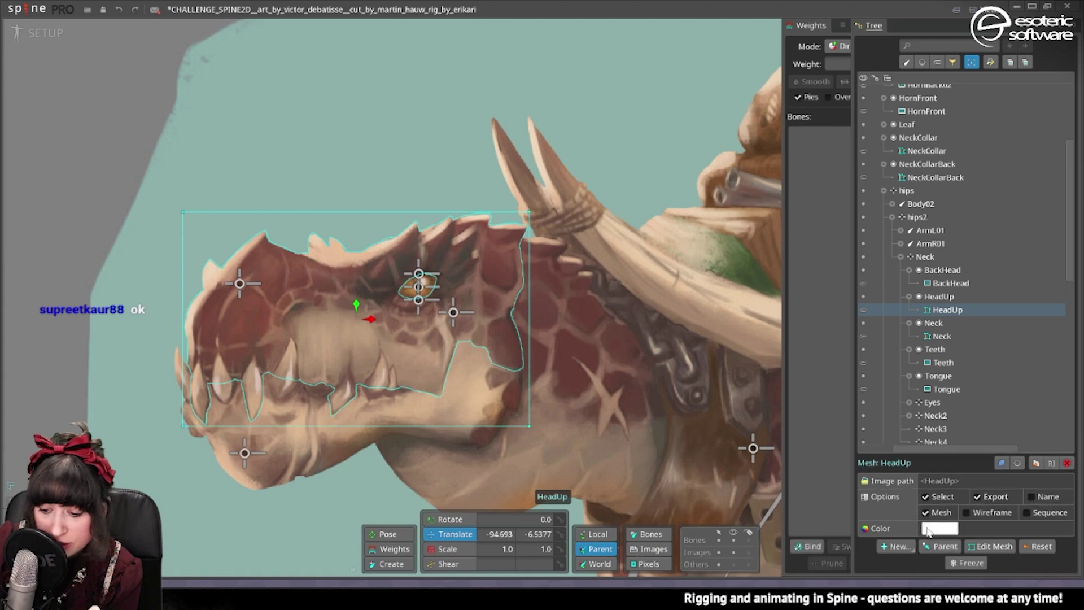
left_click(989, 546)
left_click(547, 515)
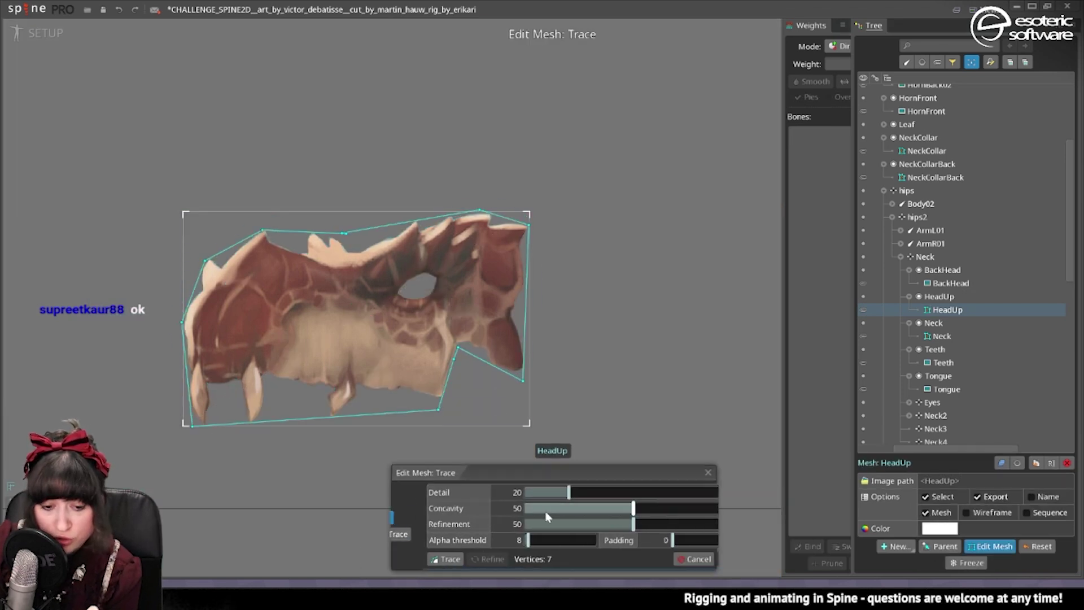
left_click(700, 559)
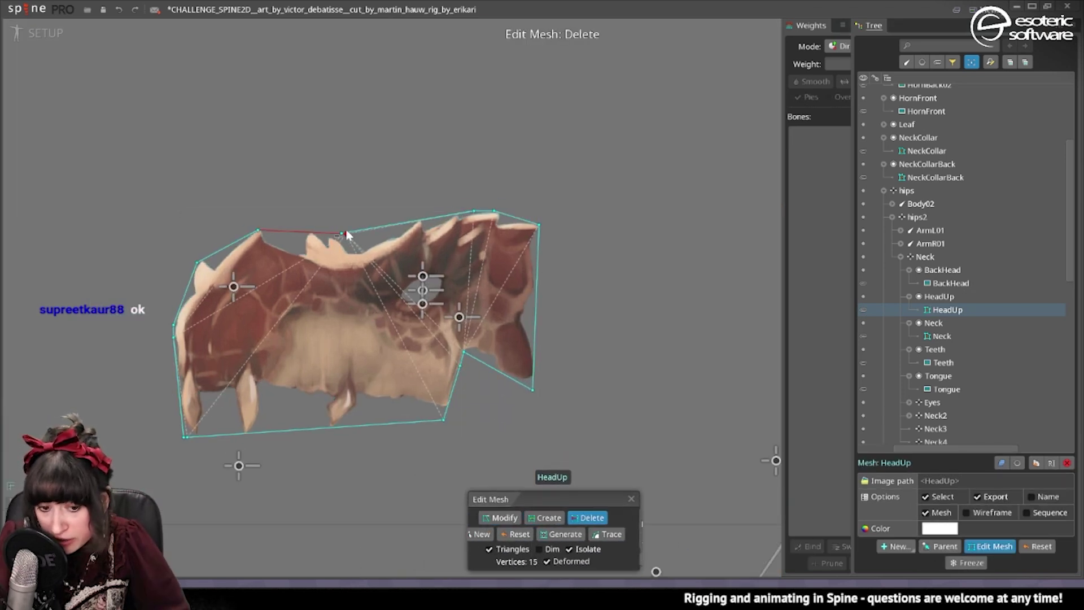
Step: Delete surplus vertices from the traced HeadUp outline, on the upper edge and near the jaw corner
scroll(345, 228, "up", 3)
left_click_drag(394, 238, 367, 260)
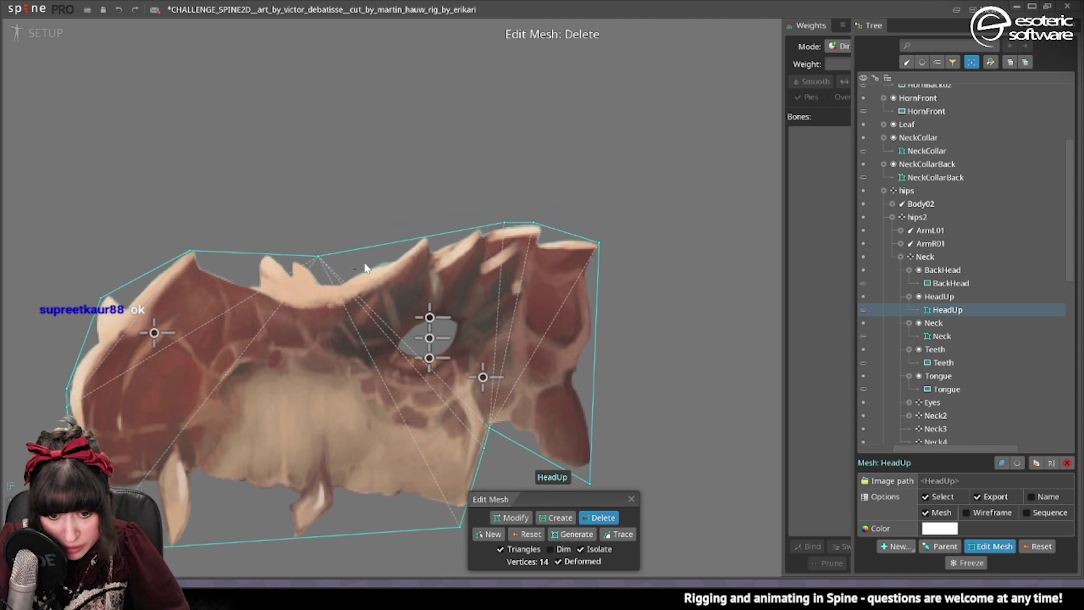
left_click(485, 446)
left_click(511, 518)
scroll(394, 474, "down", 3)
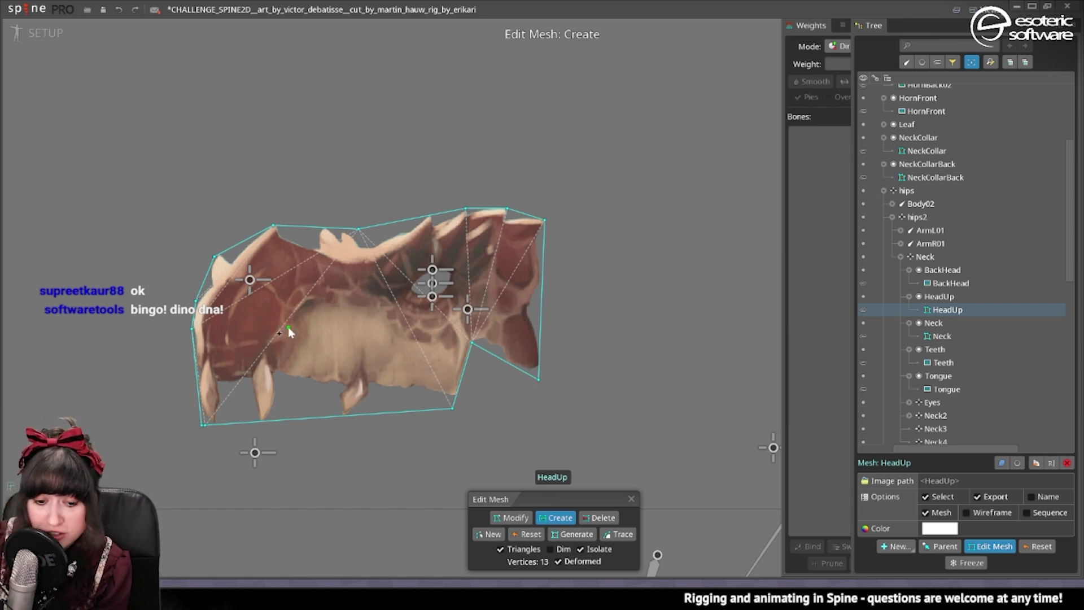
Step: Add HeadUp mesh vertices at both corners and along the upper edge of the eye opening
scroll(413, 265, "up", 2)
scroll(415, 265, "up", 3)
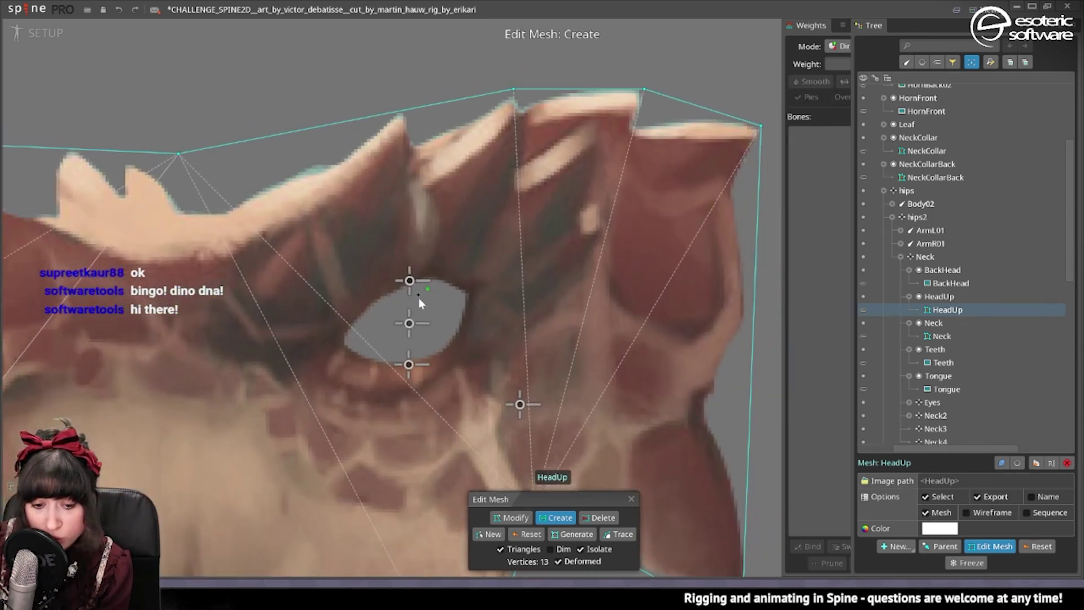
left_click(342, 345)
left_click(468, 296)
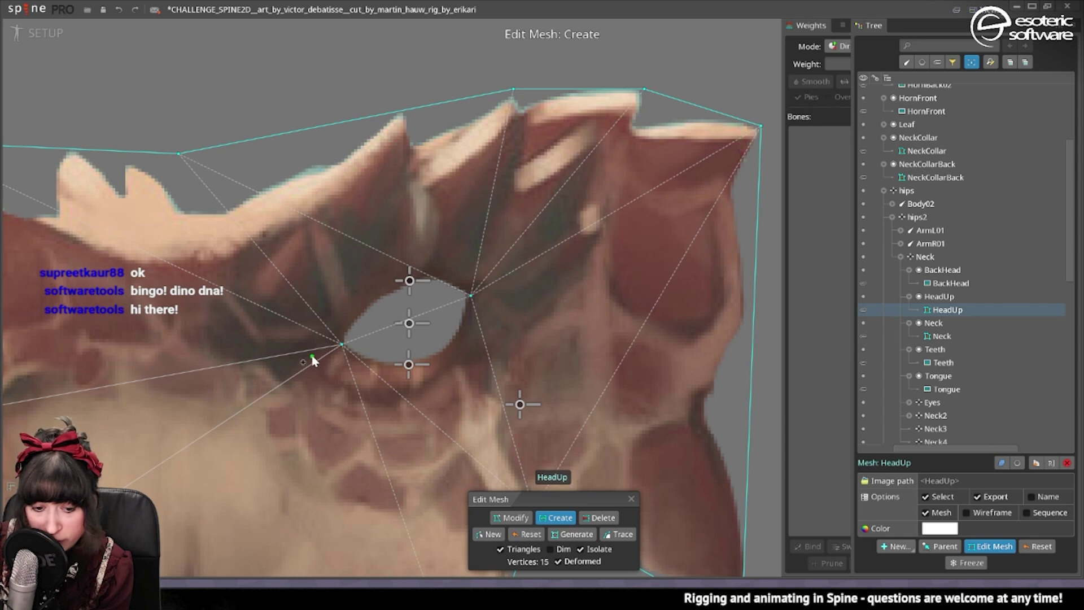
left_click(293, 361)
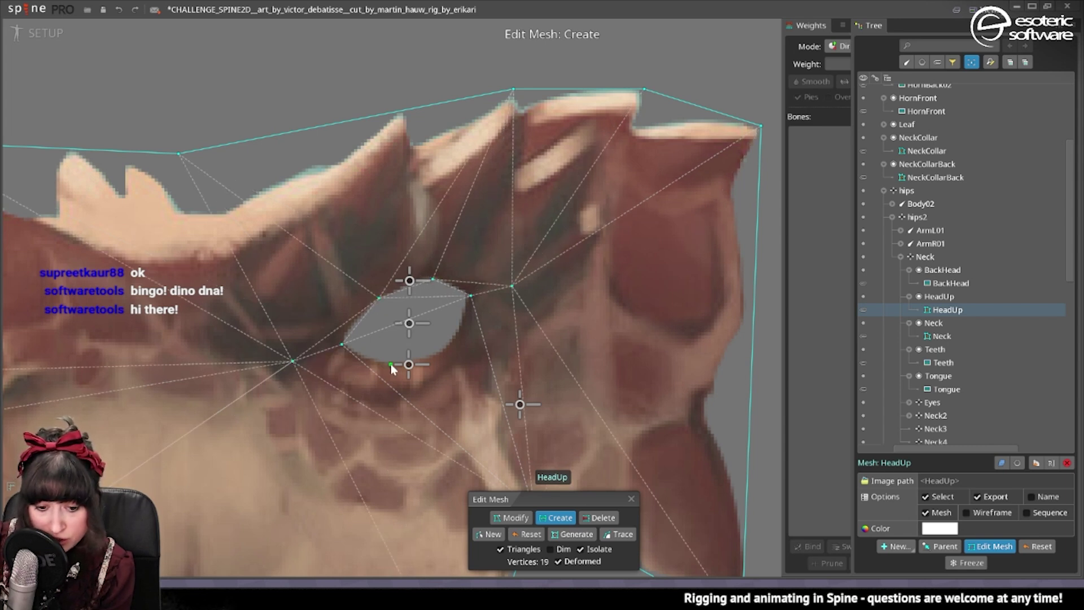
Step: Finish the eye opening's lower edge and surround it with outer vertices reaching the brow and cheek of the HeadUp mesh
left_click(353, 281)
left_click(435, 251)
left_click(377, 399)
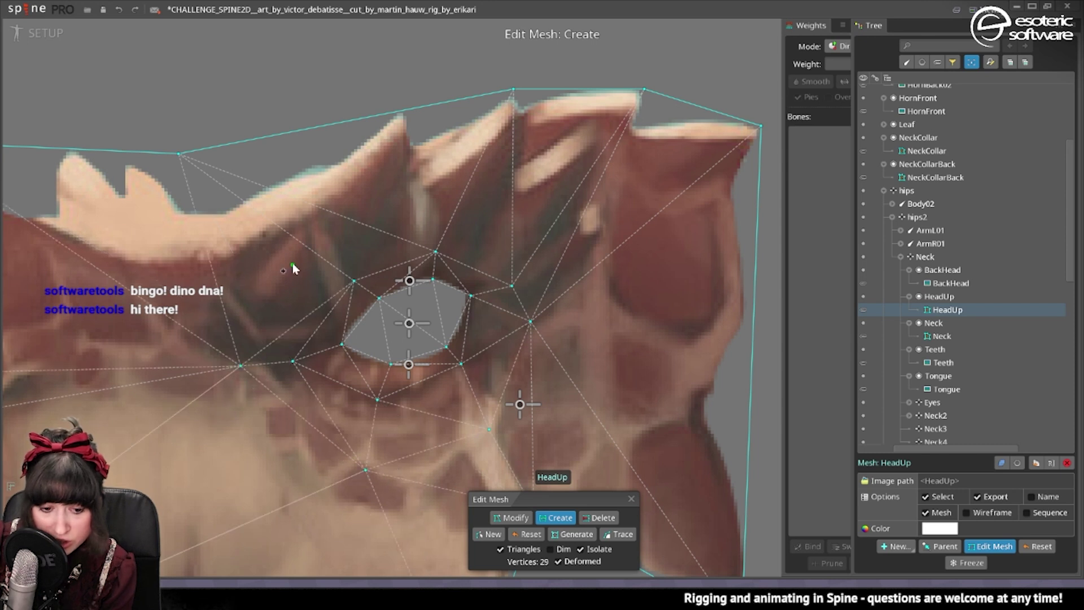
left_click_drag(524, 270, 427, 249)
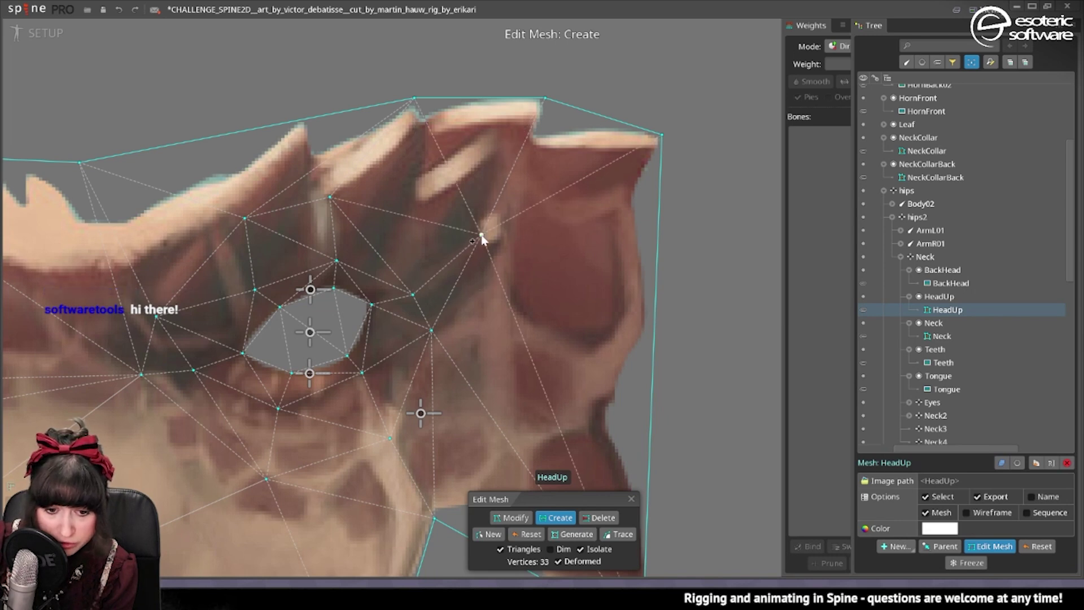
scroll(338, 330, "down", 4)
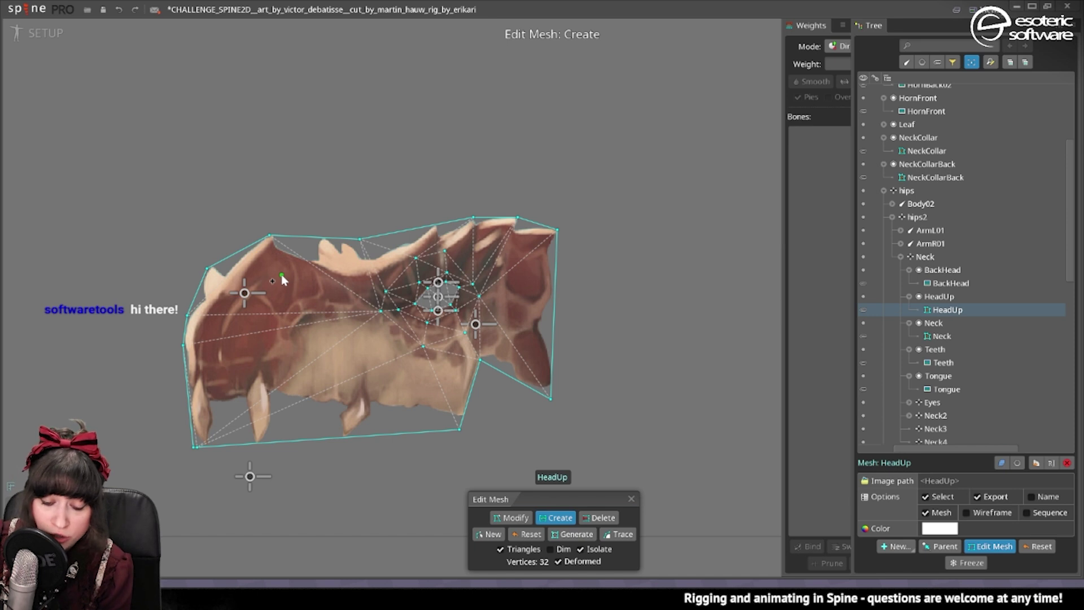
Step: Add vertices across the snout and around the large front tooth, connect them with edges, and finish editing the HeadUp mesh
left_click(258, 443)
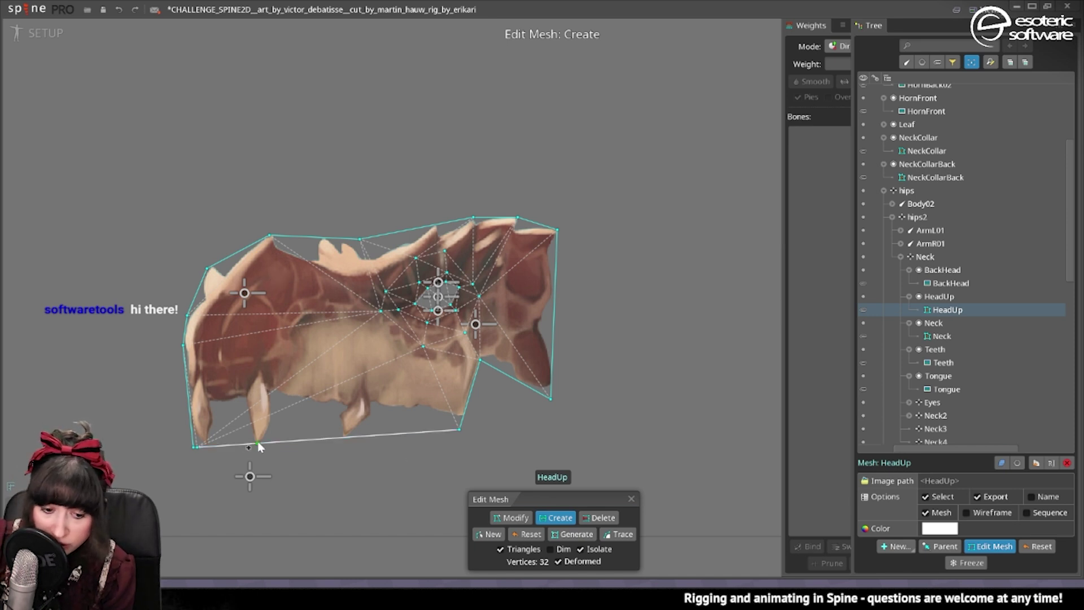
left_click(274, 417)
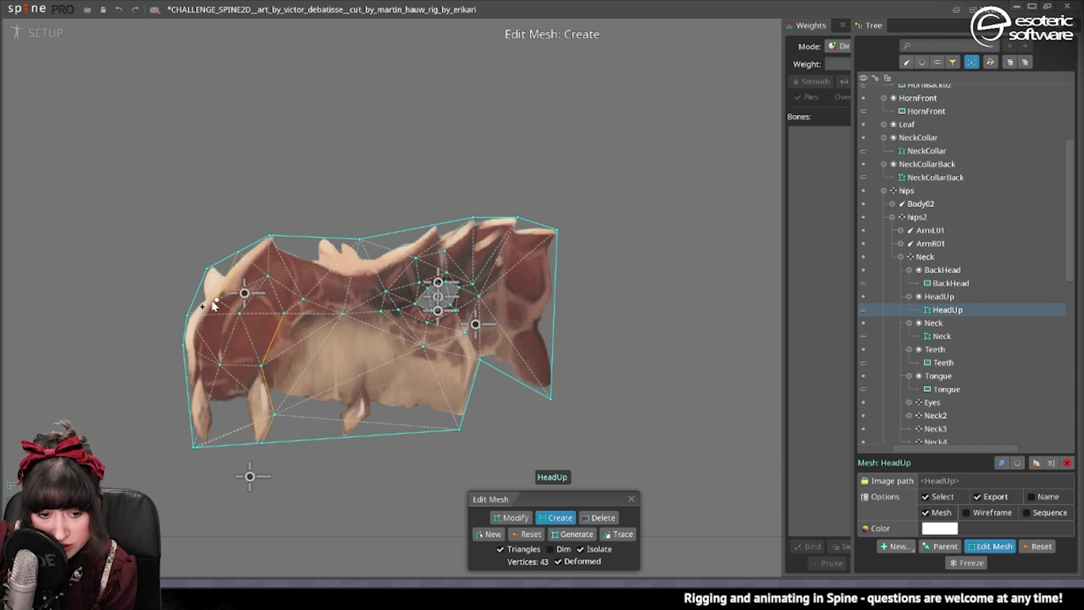
left_click(297, 357)
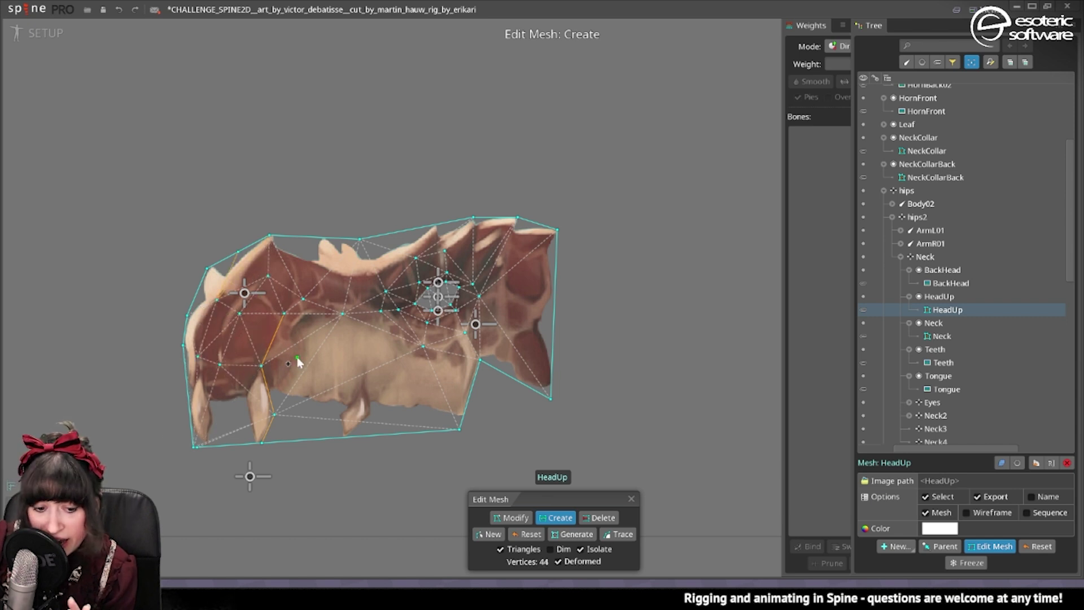
left_click(631, 498)
scroll(388, 407, "down", 4)
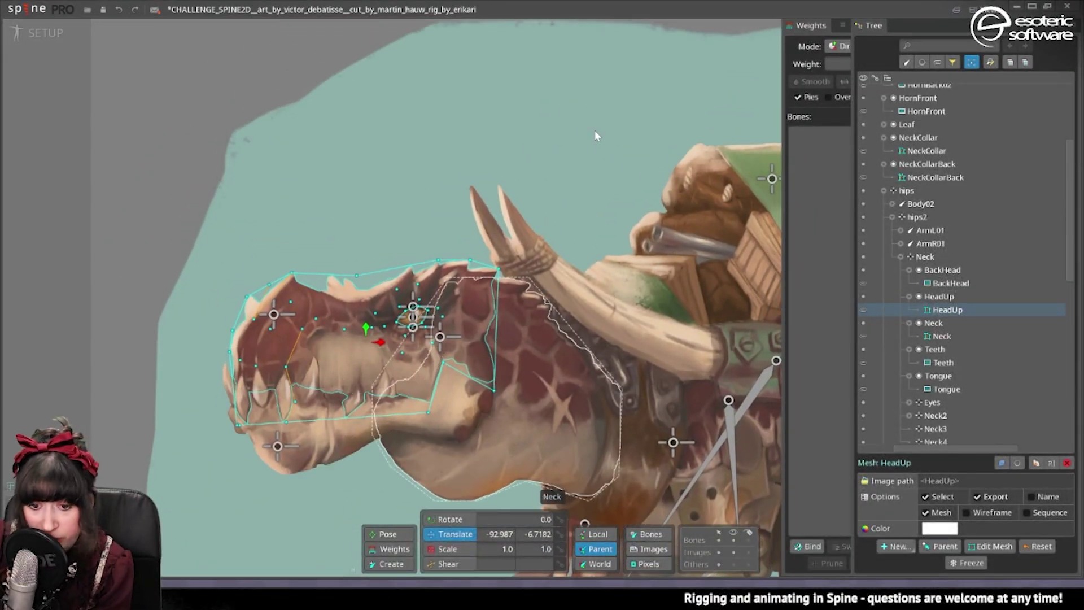
Step: Bind the HeadUp mesh to the Neck2, Neck3, Neck4 and Neck bones
key("ctrl+b")
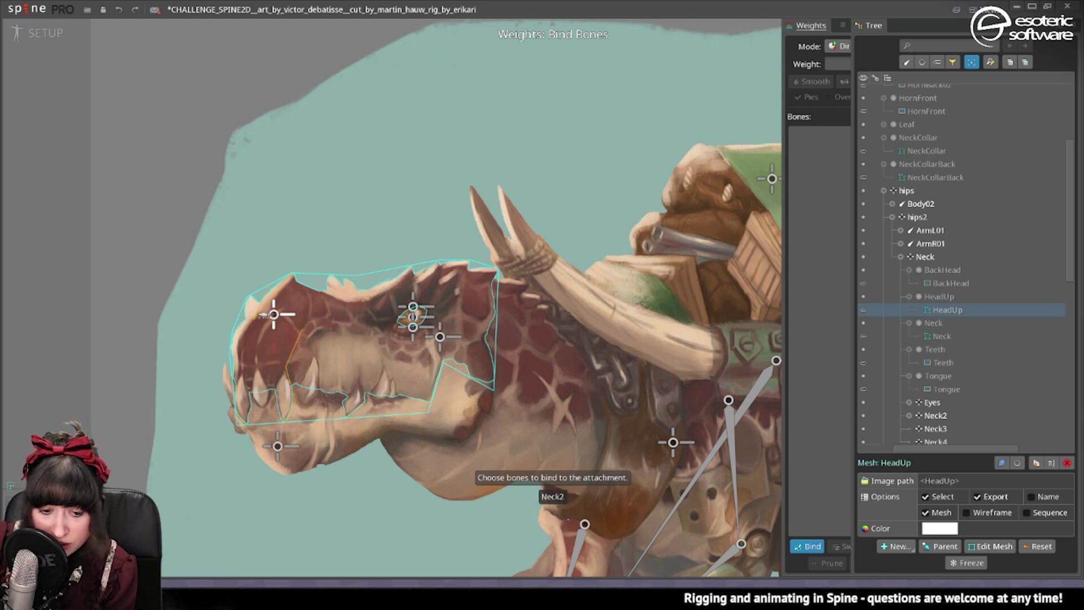
left_click(274, 314)
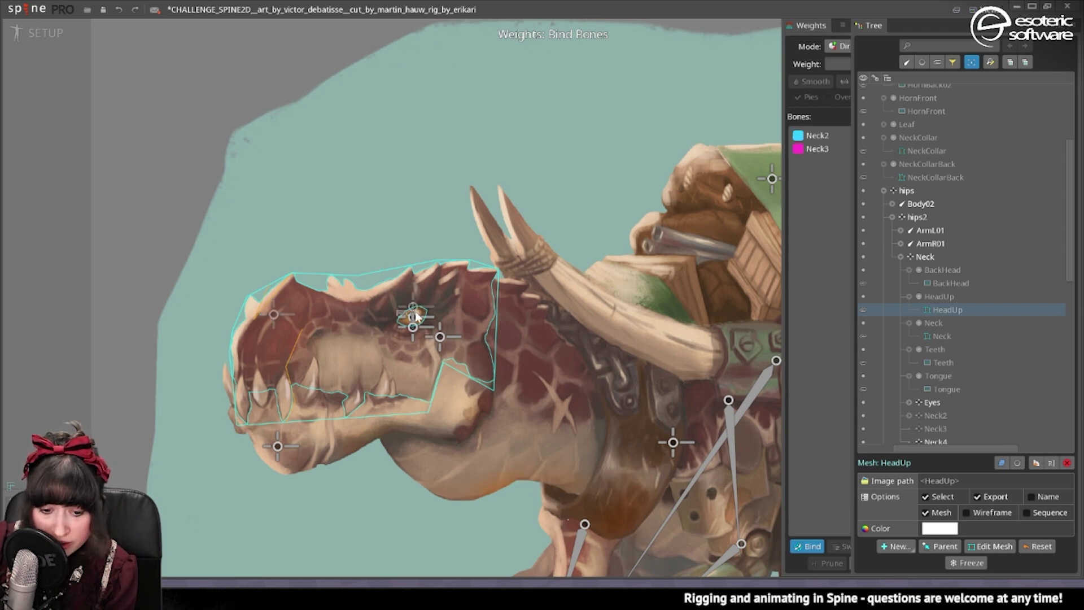
left_click(440, 338)
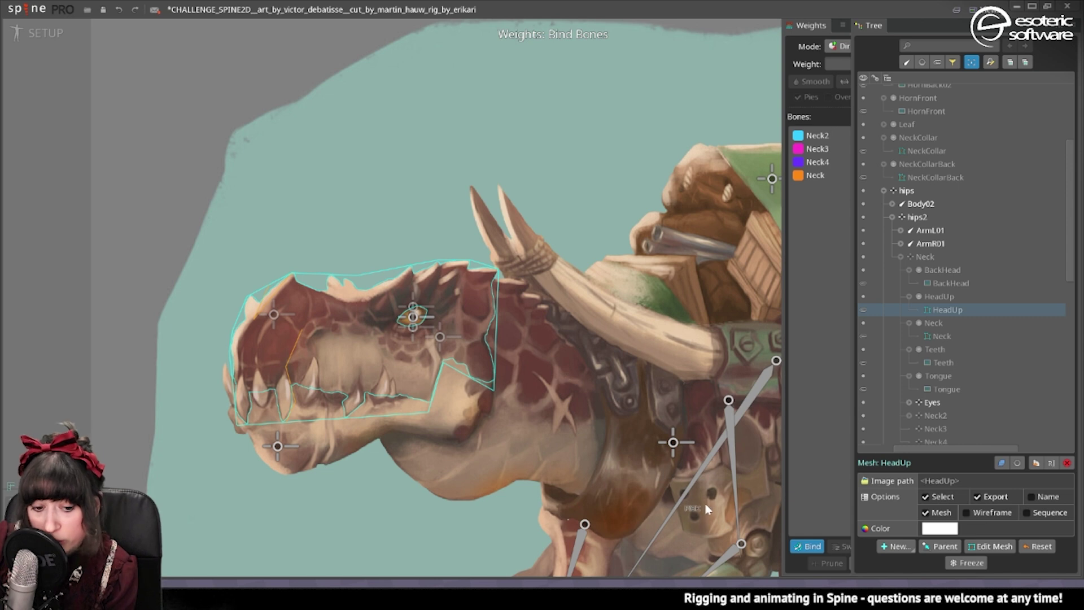
left_click(812, 546)
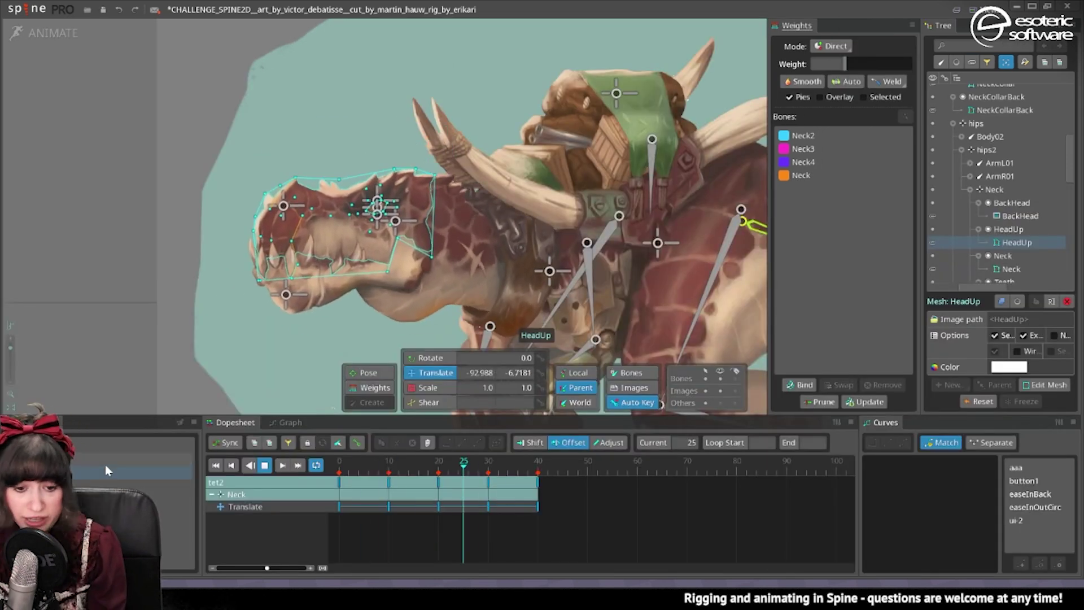
Step: Create a new animation named test-head
left_click(180, 427)
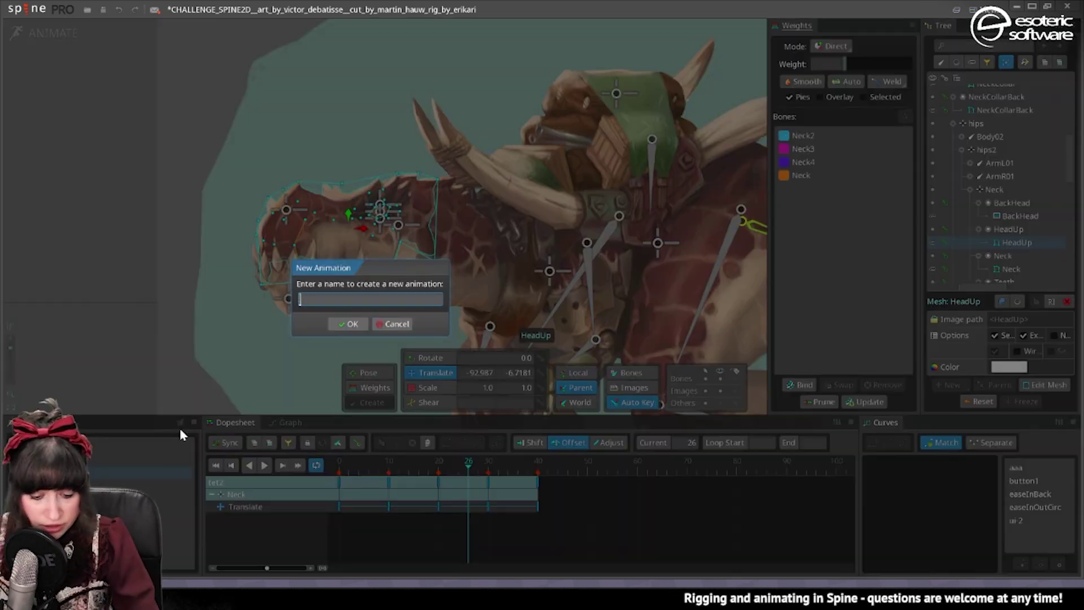
type("test-")
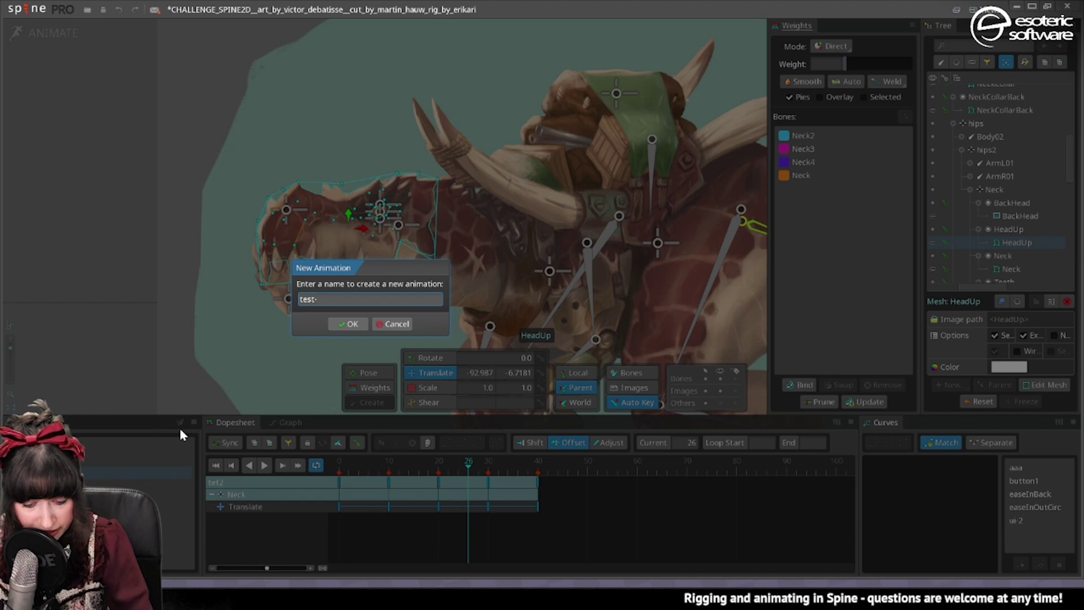
type("head")
key("Return")
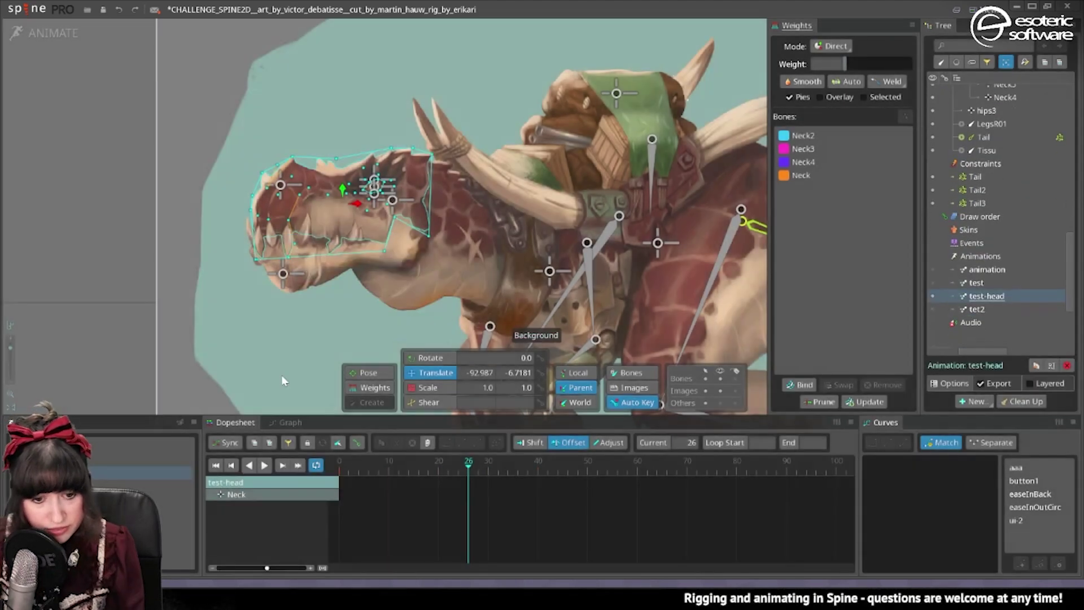
Step: Select all vertices of the HeadUp mesh and set their Neck weight to 100
scroll(307, 208, "up", 3)
left_click(241, 179)
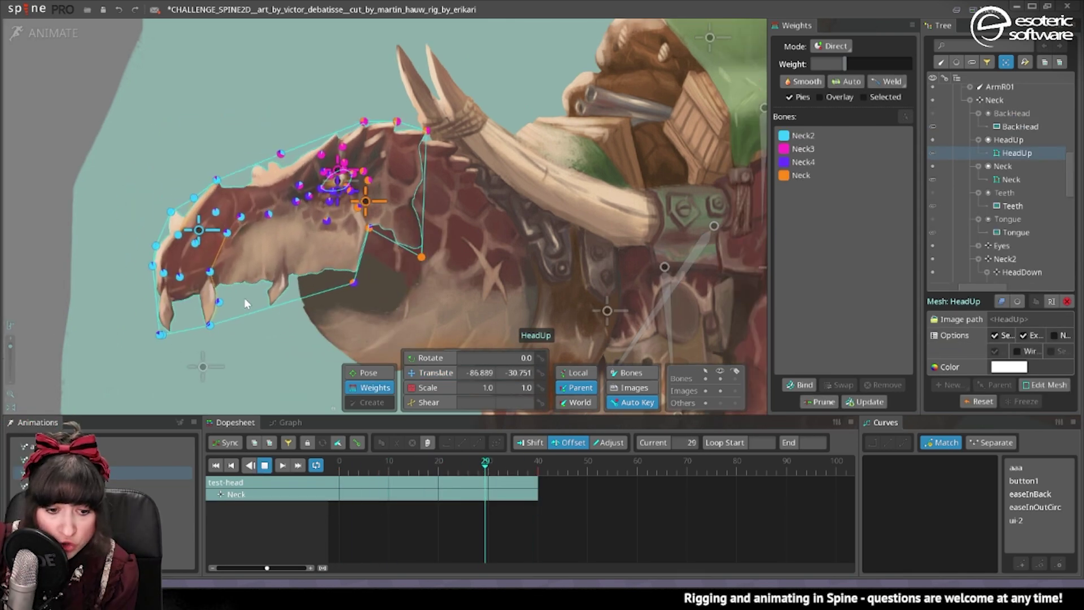
left_click(222, 256)
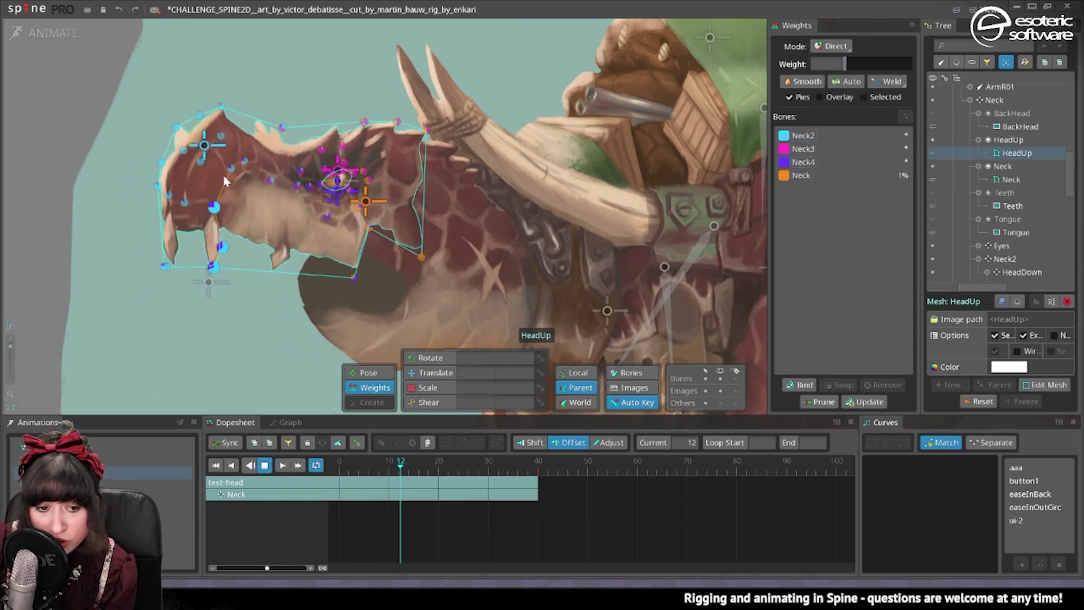
left_click_drag(135, 81, 224, 279)
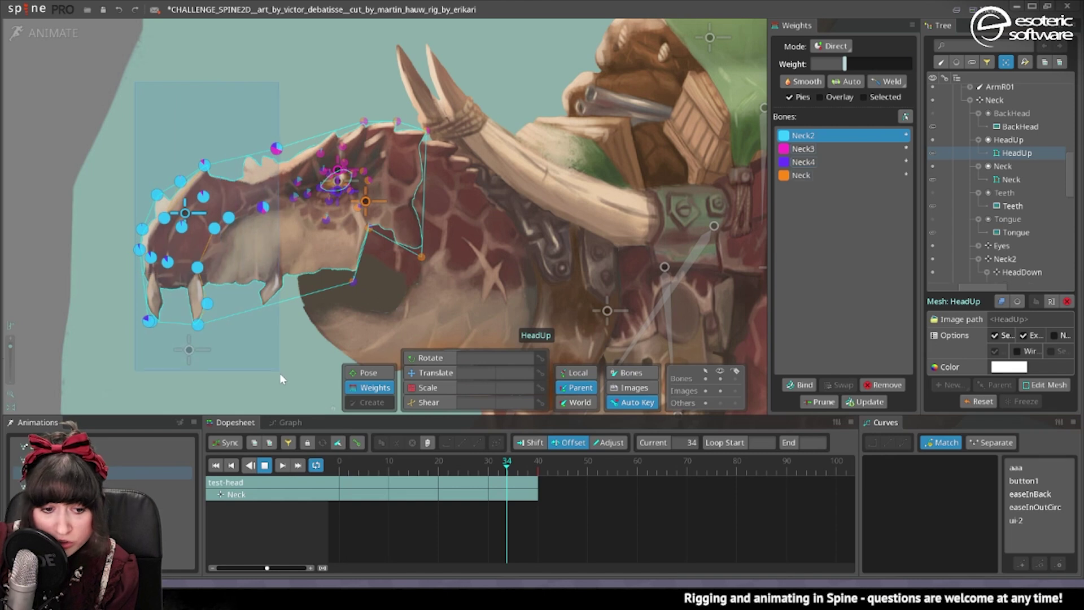
left_click_drag(280, 378, 281, 379)
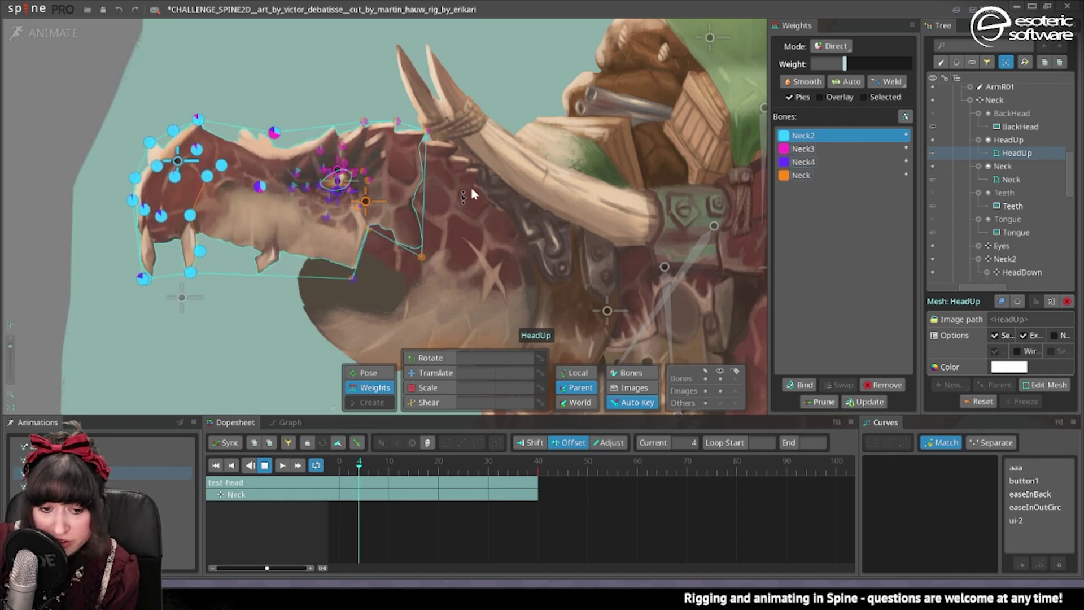
left_click_drag(117, 78, 498, 371)
left_click(801, 175)
left_click_drag(846, 64, 1075, 79)
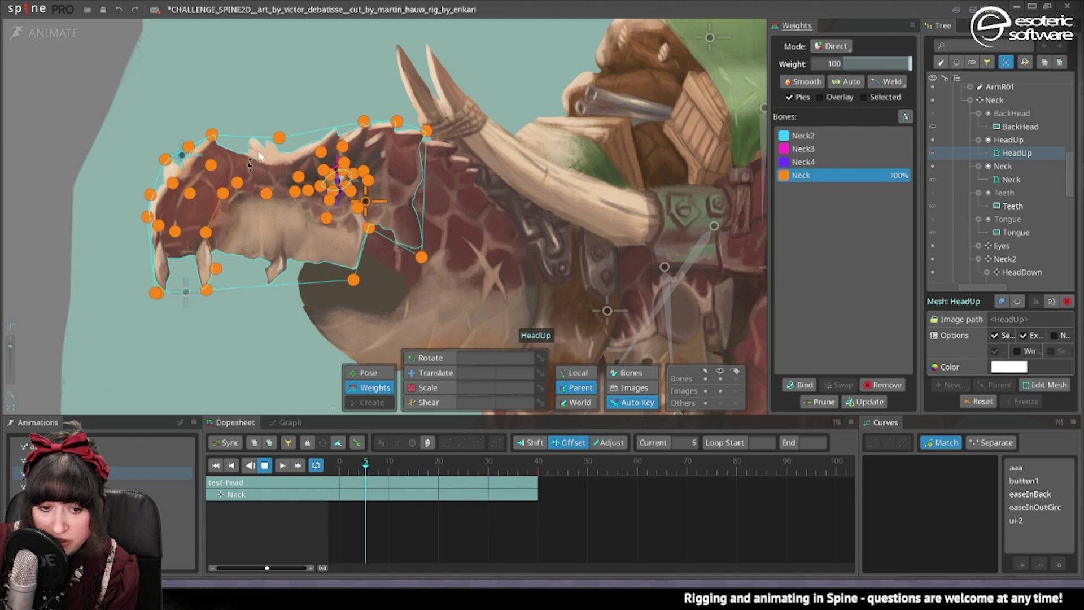
Step: Select the vertices of the snout and front teeth on the HeadUp mesh and set their Neck2 weight to about 62
key("space")
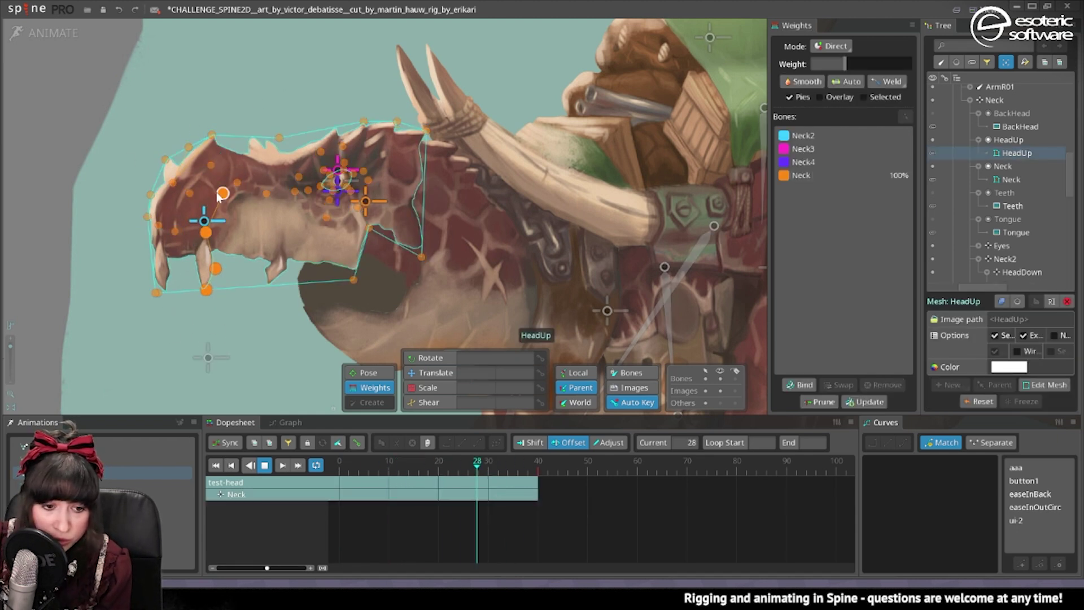
left_click_drag(97, 129, 259, 348)
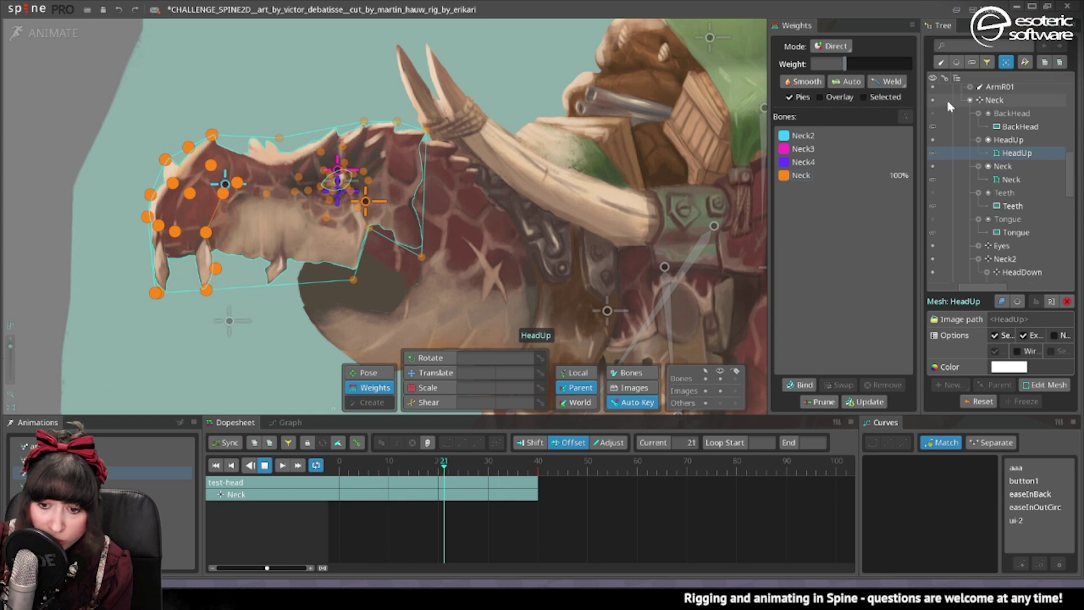
left_click(830, 135)
left_click_drag(857, 63, 885, 66)
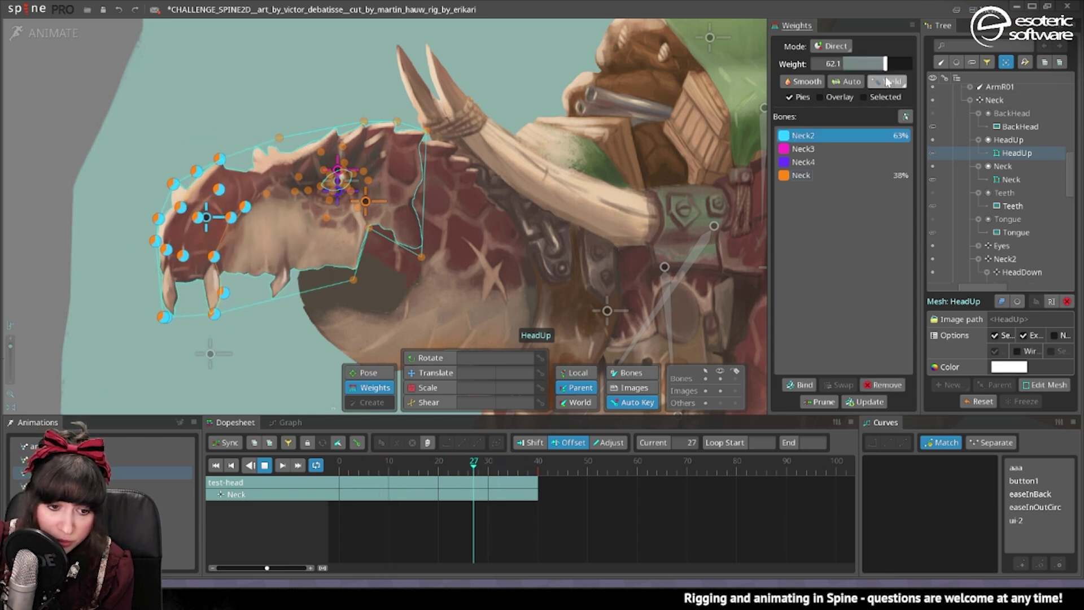
Step: Select the vertices at the front tooth and back edge of the snout and set their Neck2 weight to 100
left_click(329, 200)
left_click(206, 318)
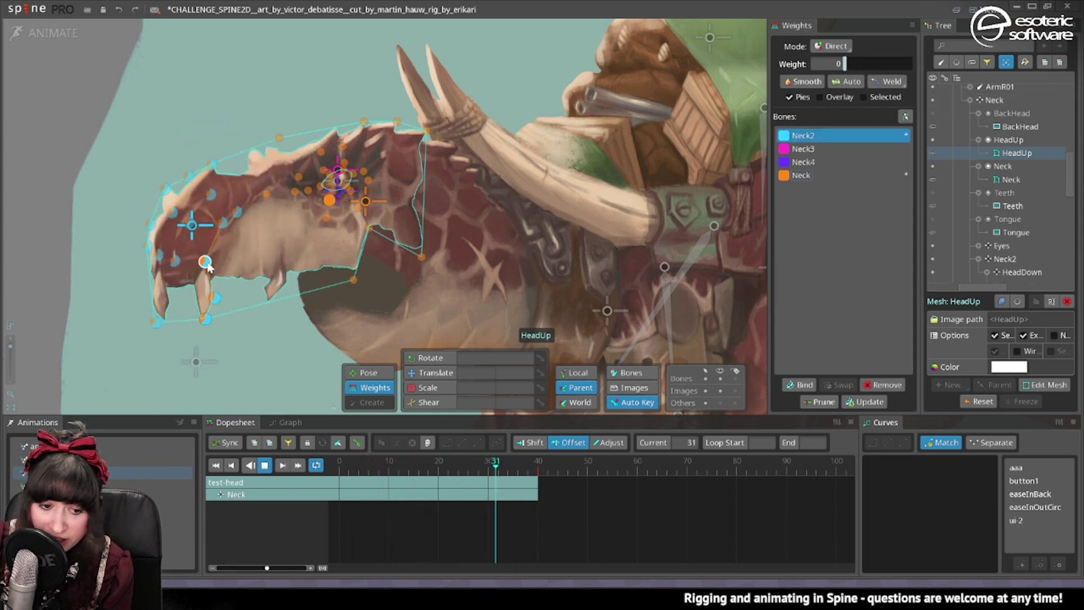
left_click(237, 213, "ctrl")
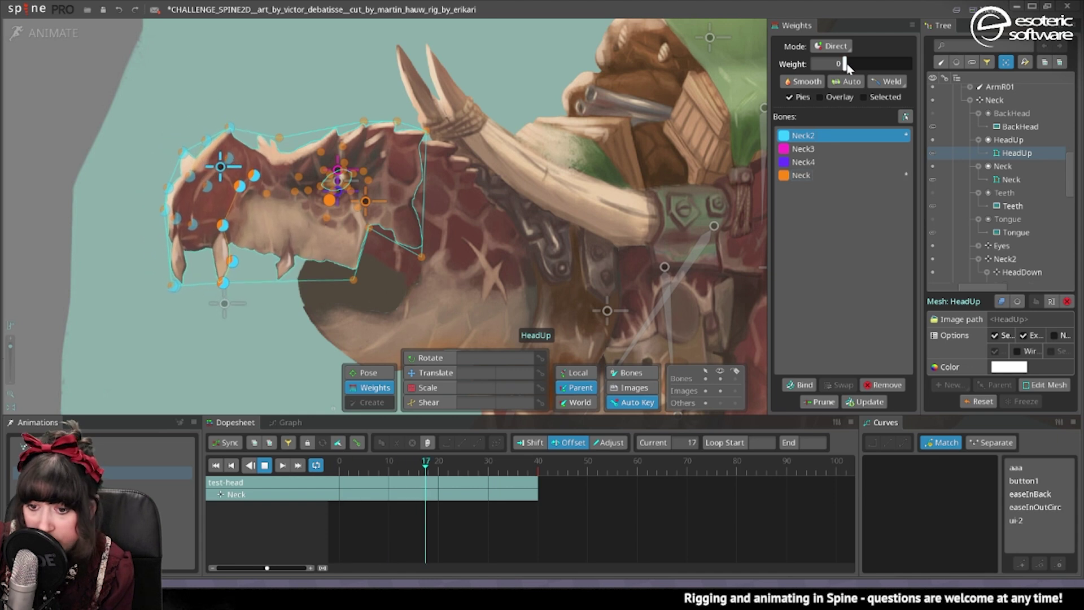
left_click_drag(844, 63, 915, 65)
key("space")
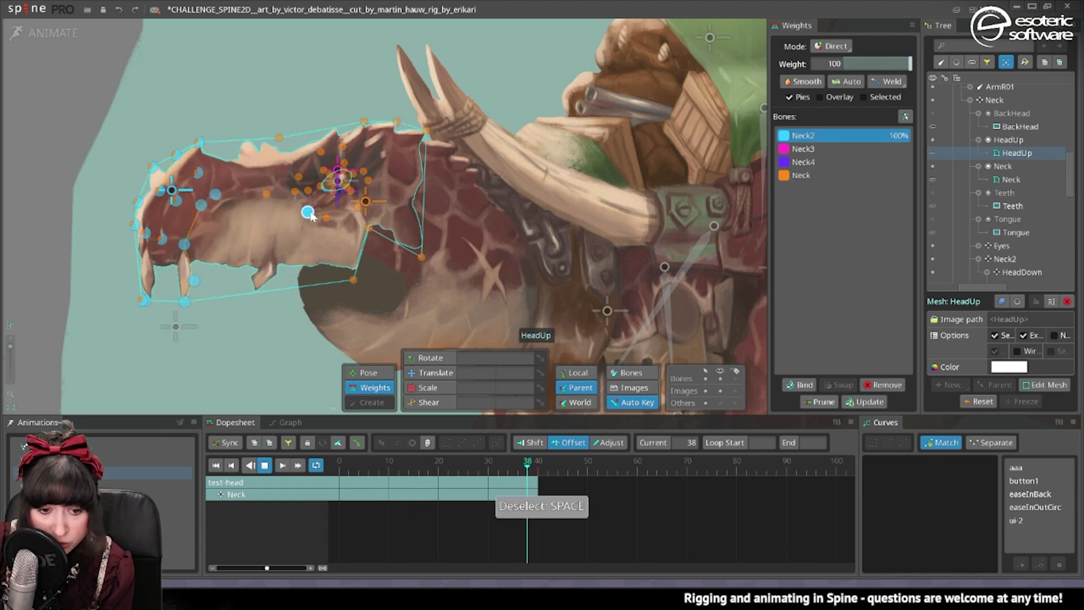
Step: Raise the Neck2 weight of the inner snout vertices to about 98 and of the snout's front edge to about 85
left_click(811, 176)
left_click(173, 210)
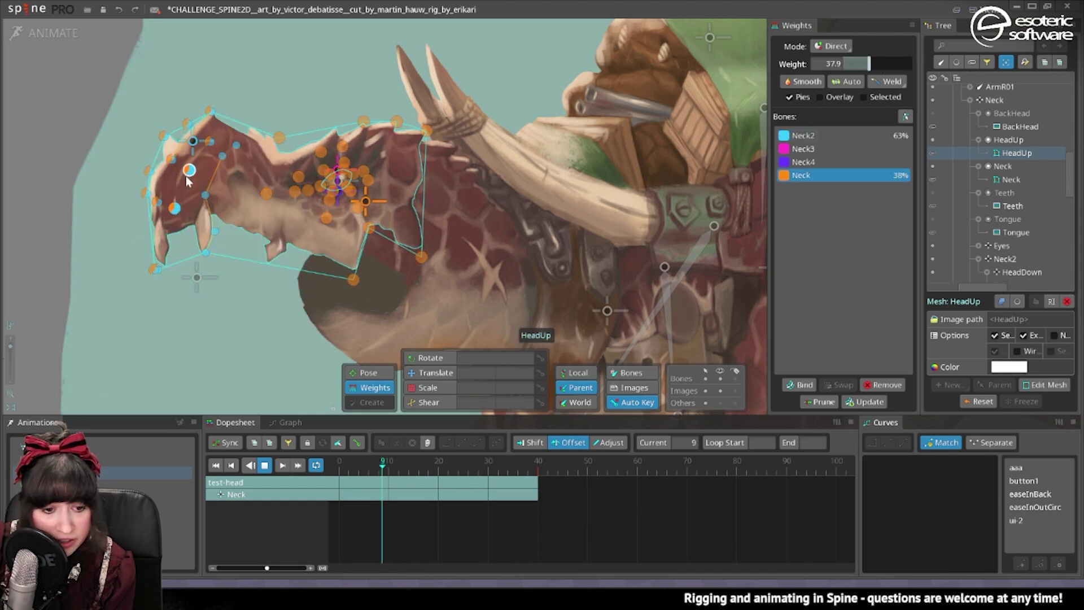
left_click(821, 136)
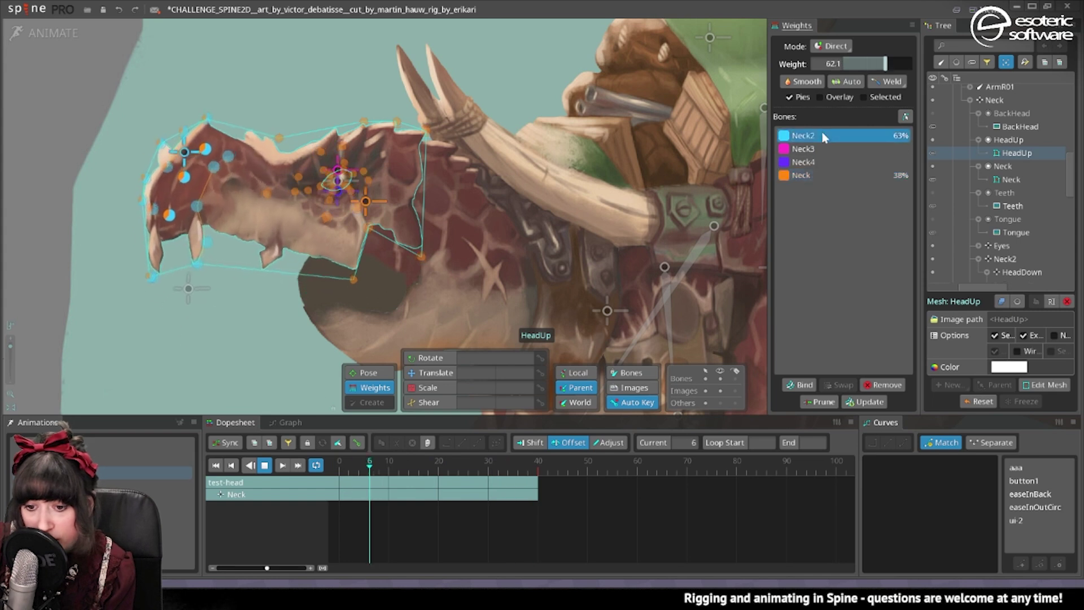
left_click_drag(884, 64, 908, 64)
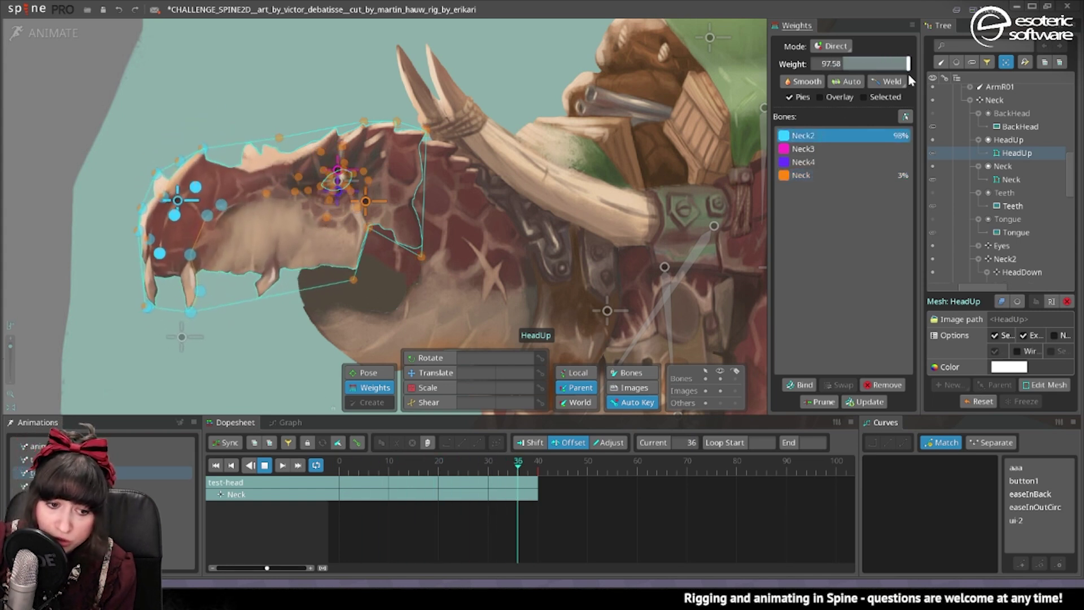
key("ctrl+z")
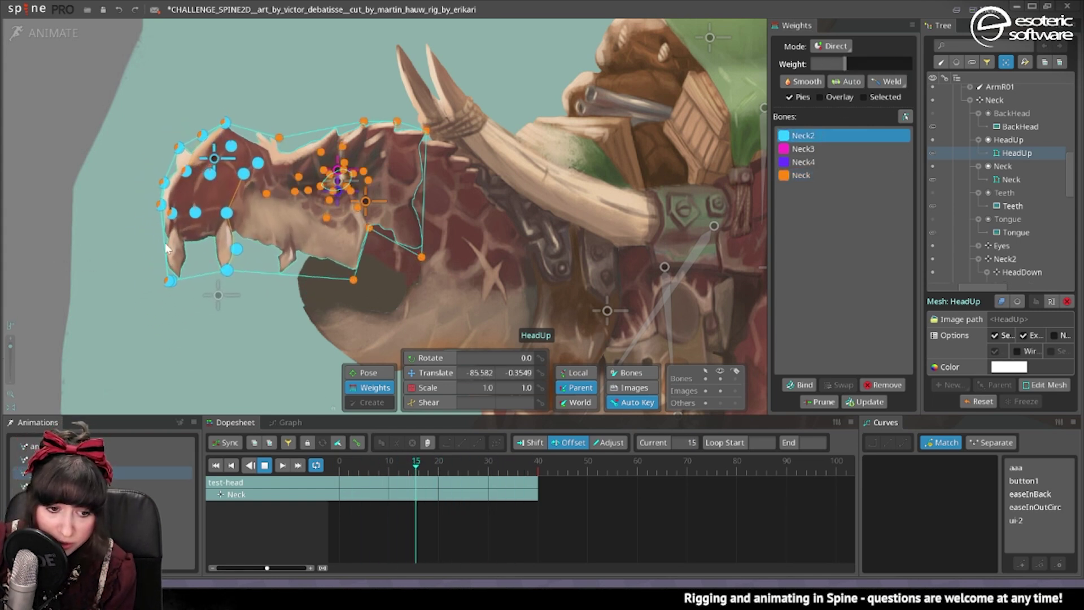
left_click_drag(884, 65, 904, 65)
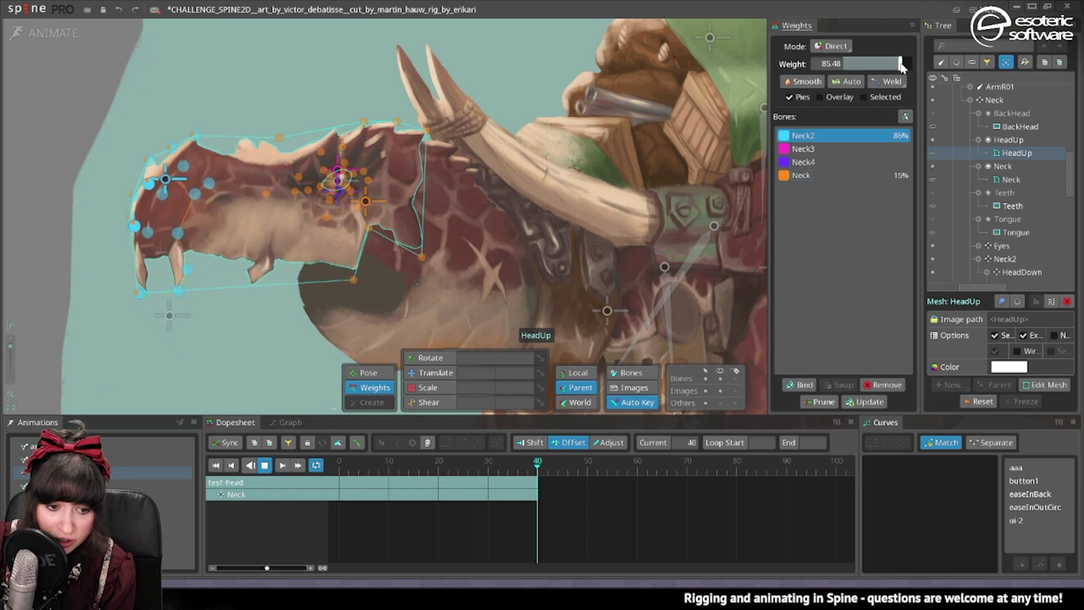
key("ctrl+z")
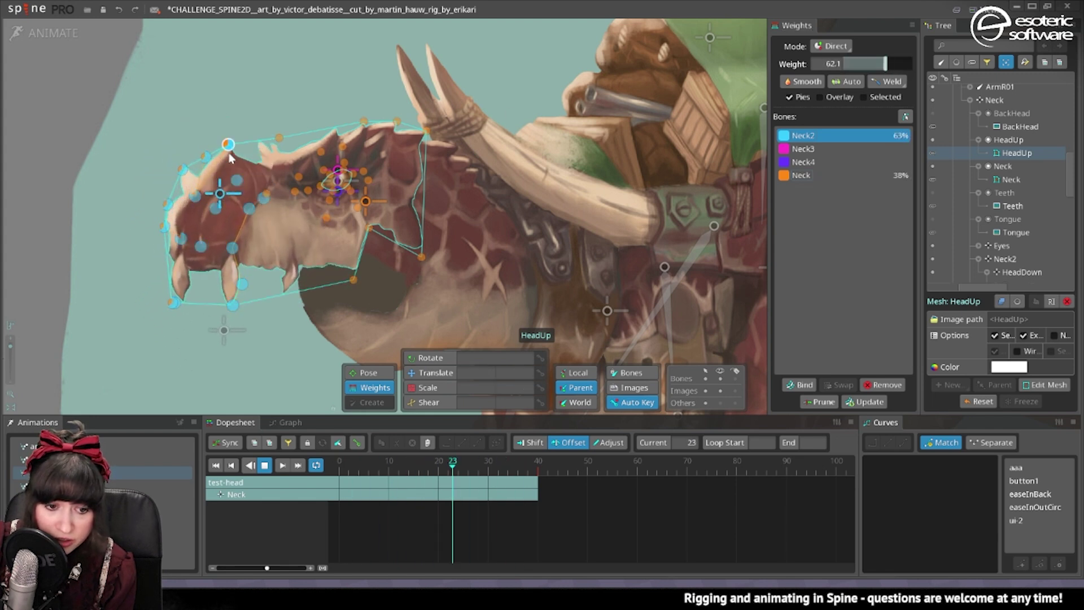
Step: Select the vertices just in front of the eye and set their Neck2 weight to about 40
mouse_move(884, 64)
left_mouse_down()
mouse_move(905, 64)
mouse_move(866, 65)
left_mouse_up()
key("ctrl+z")
key("ctrl+z")
key("space")
left_click(275, 210)
key("space")
key("space")
left_click_drag(287, 166, 302, 197)
left_click_drag(845, 64, 872, 64)
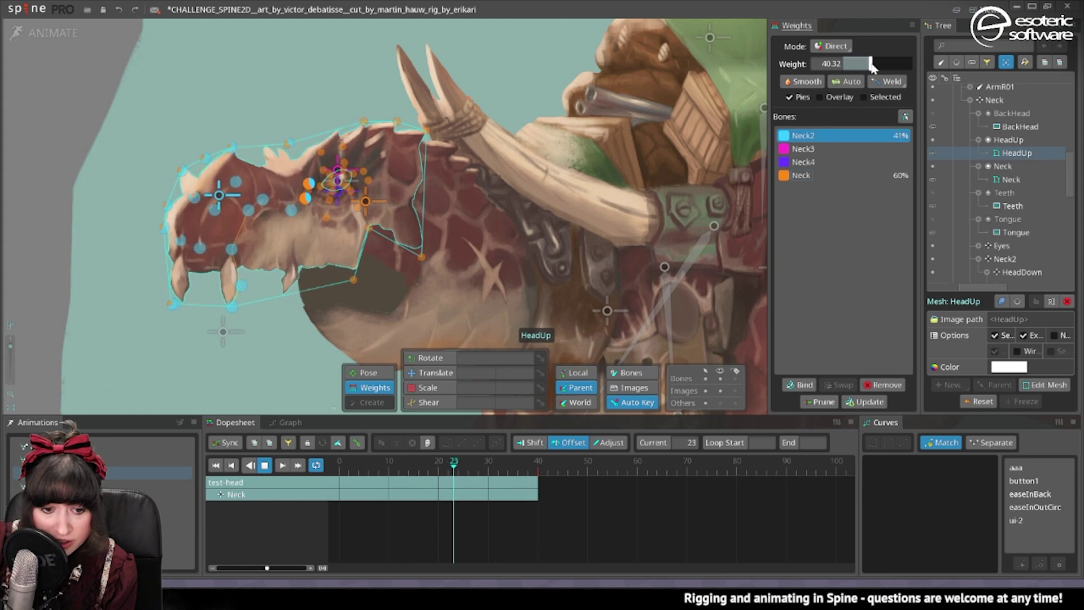
Step: Set the Neck2 weight of the jaw-corner vertices and of the vertices around the front of the eye to about 27
left_click_drag(354, 279, 379, 235)
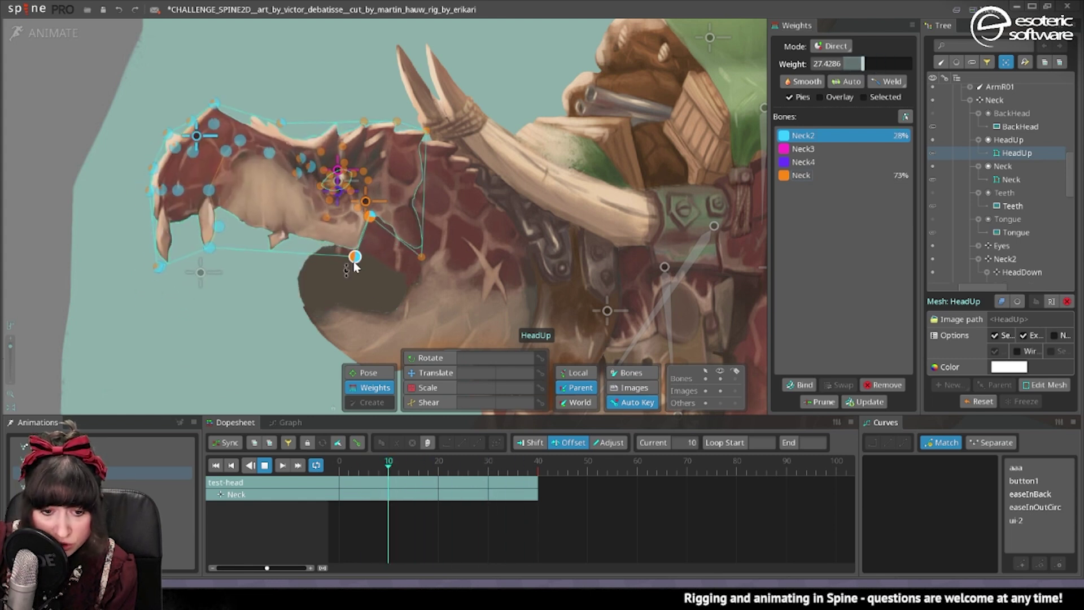
left_click(329, 200)
left_click(320, 153, "ctrl")
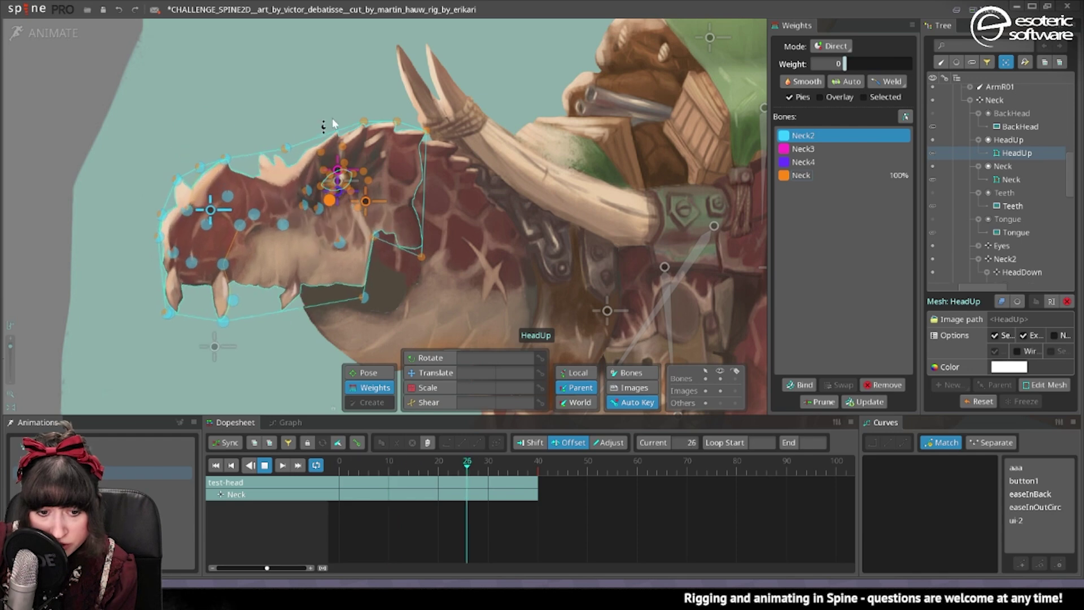
scroll(322, 169, "up", 2)
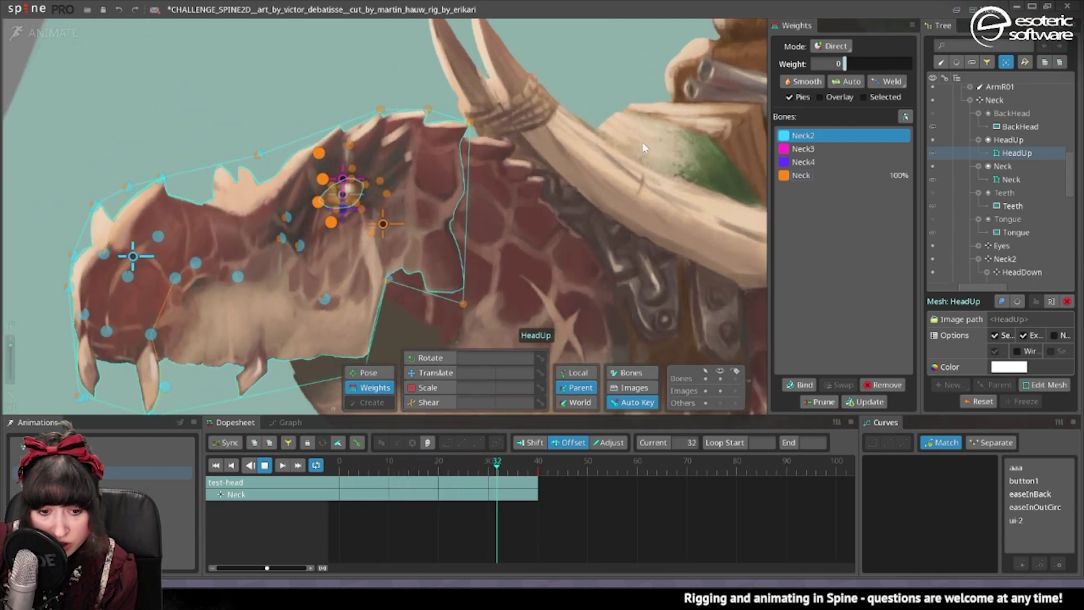
left_click_drag(845, 64, 862, 64)
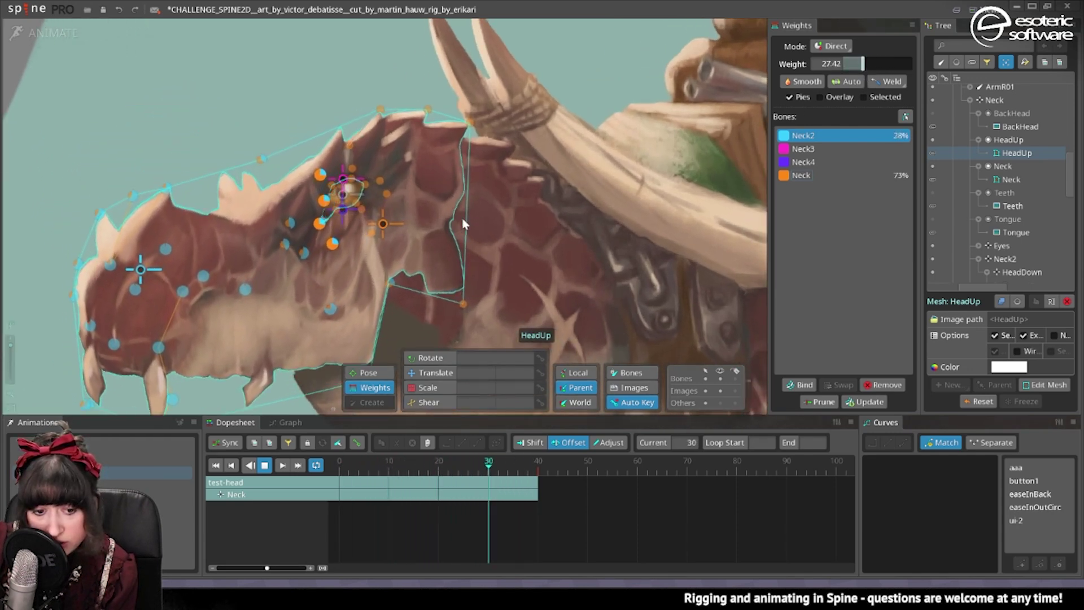
Step: Stop playback, return to frame 0, and move the Neck3 bone down and the Neck4 bone up to the eye's centre
scroll(363, 247, "up", 4)
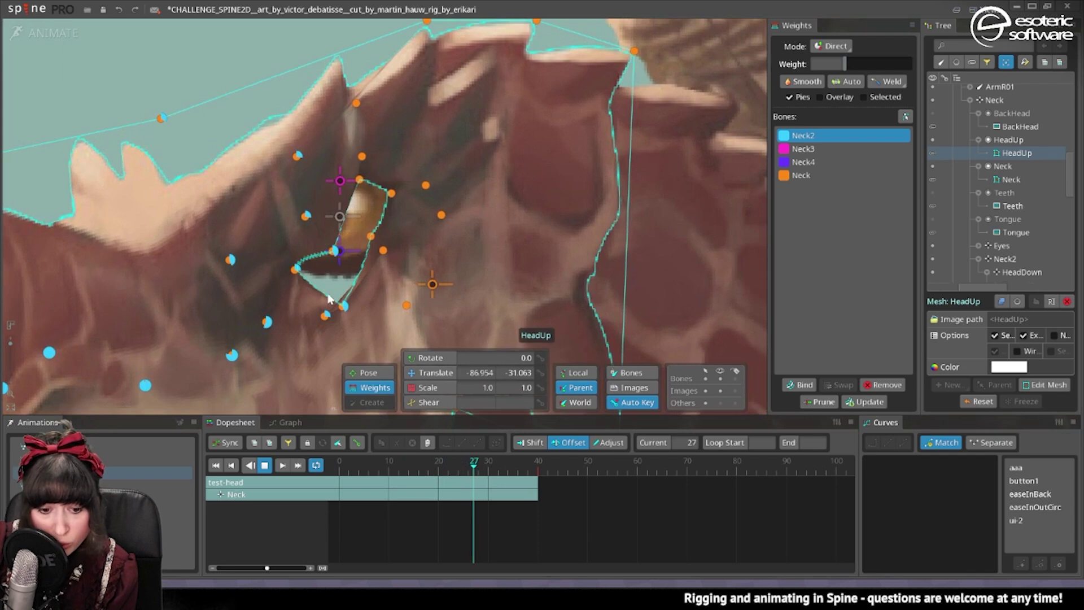
left_click(265, 465)
left_click_drag(397, 462, 338, 463)
left_click(325, 290)
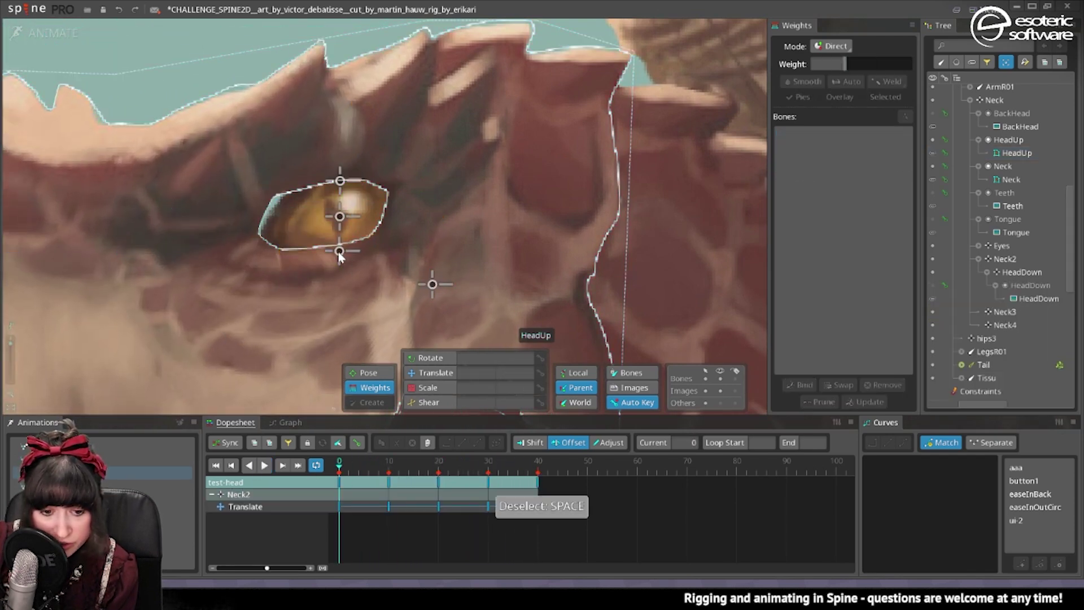
left_click(353, 181)
left_click_drag(341, 180, 341, 199)
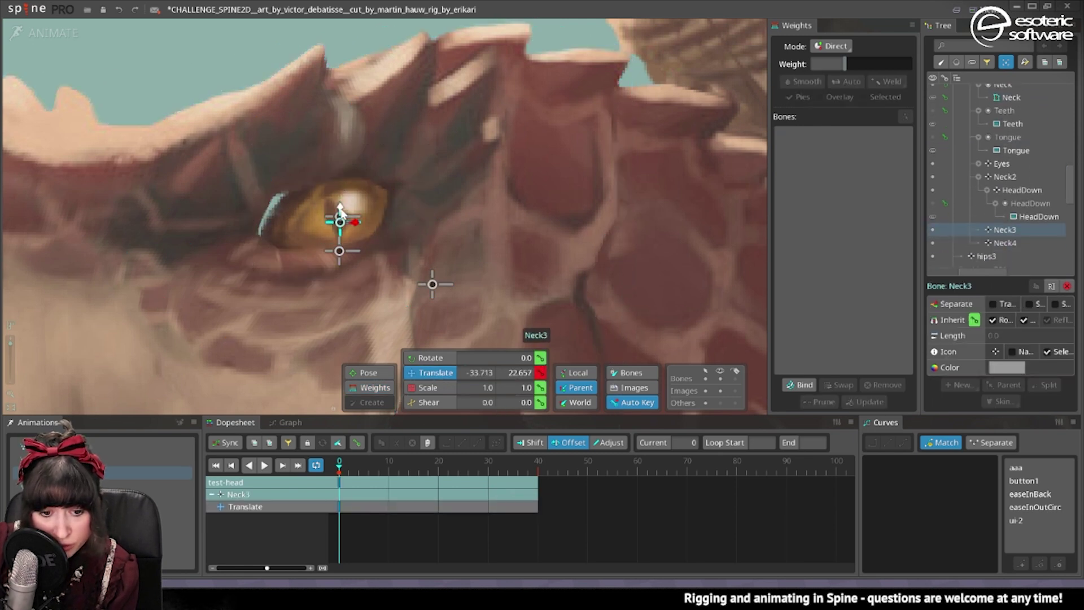
left_click(342, 236)
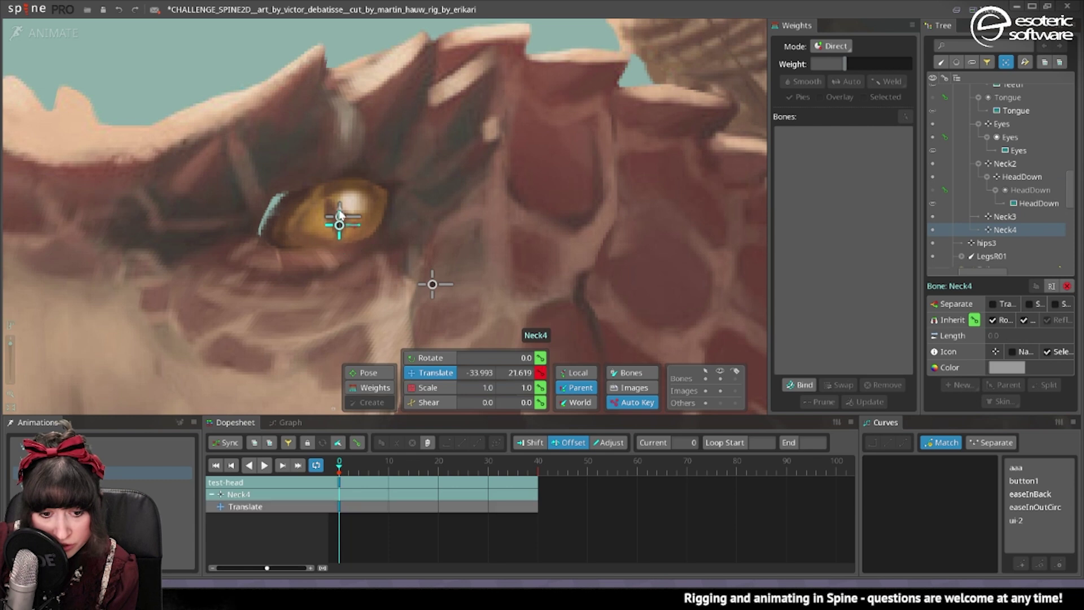
Step: Weight the HeadUp mesh's upper eyelid vertices fully to Neck3 and its lower eyelid vertices fully to Neck4
left_click(361, 208)
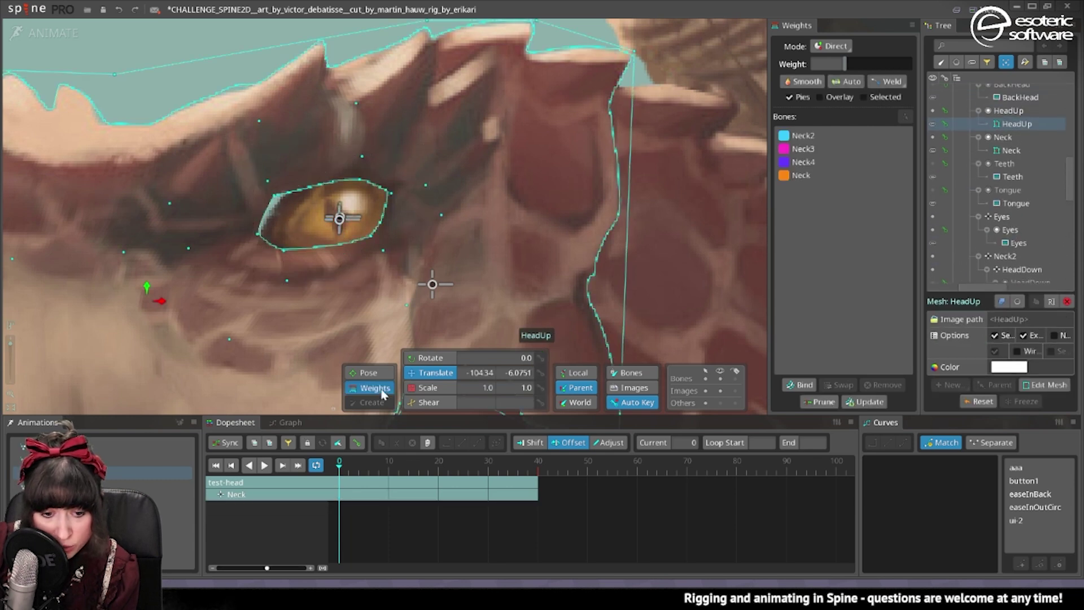
left_click(806, 149)
left_click_drag(858, 64, 915, 65)
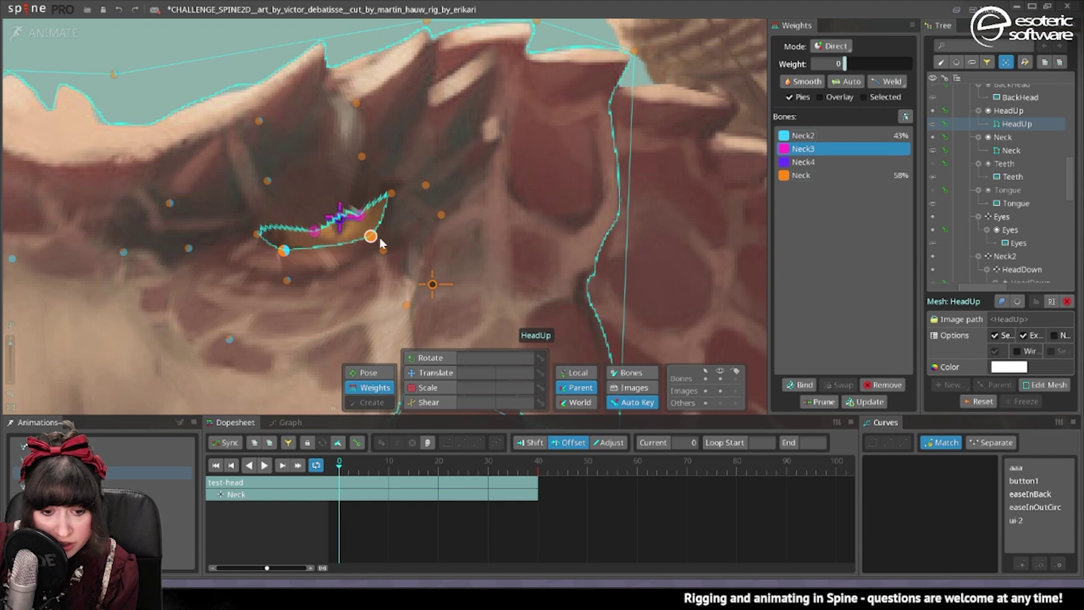
left_click(802, 162)
left_click_drag(847, 64, 966, 66)
key("space")
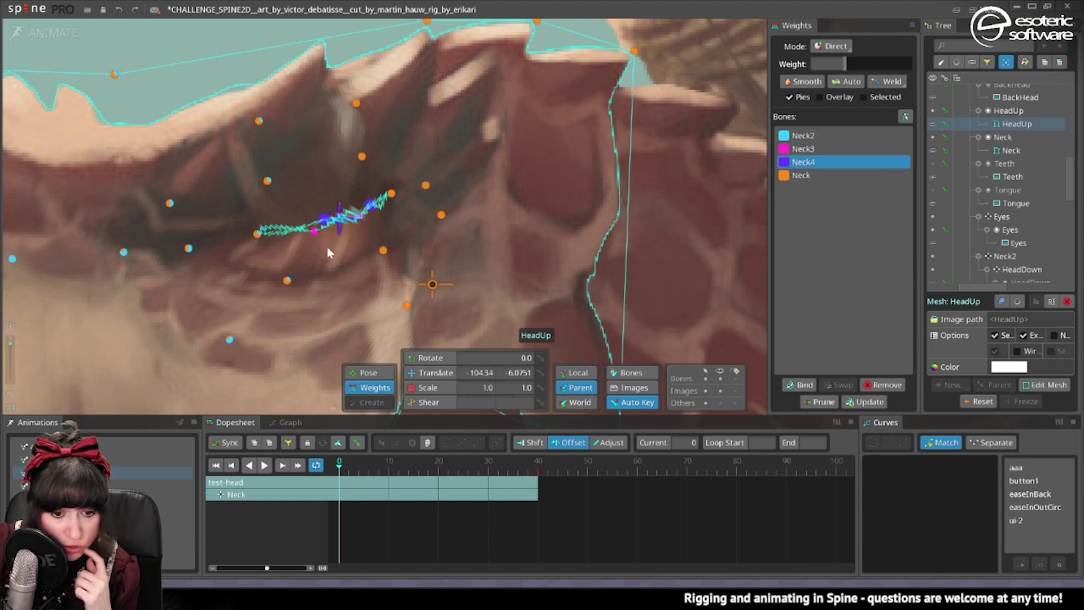
Step: Weight the vertices above the eye partly to Neck3 and those below it about 36 to Neck4, and play the animation
left_click(267, 180)
left_click(361, 156, "ctrl")
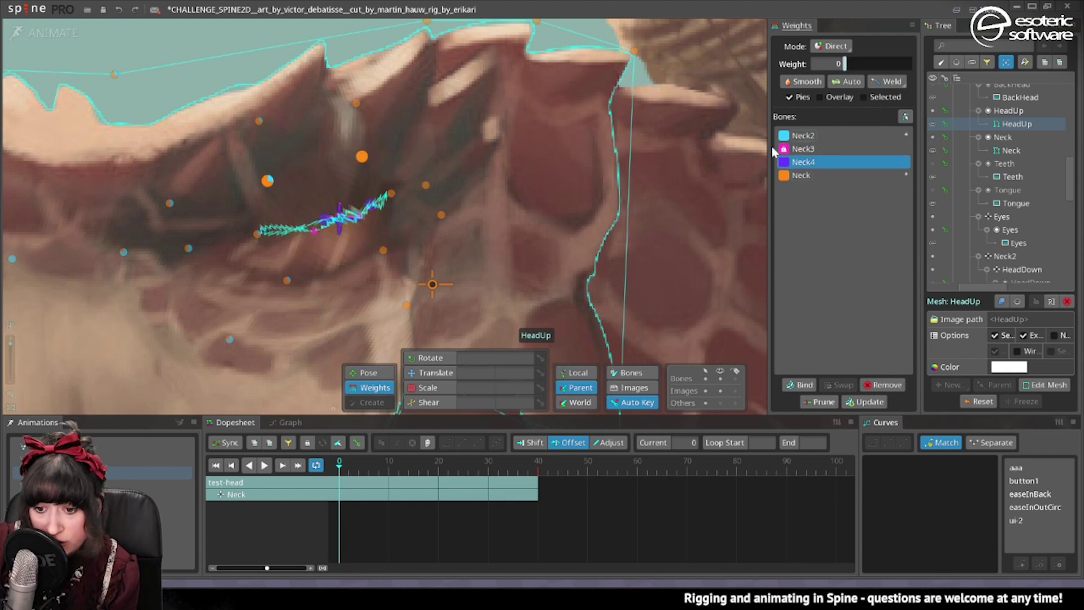
left_click(817, 149)
left_click_drag(847, 63, 865, 64)
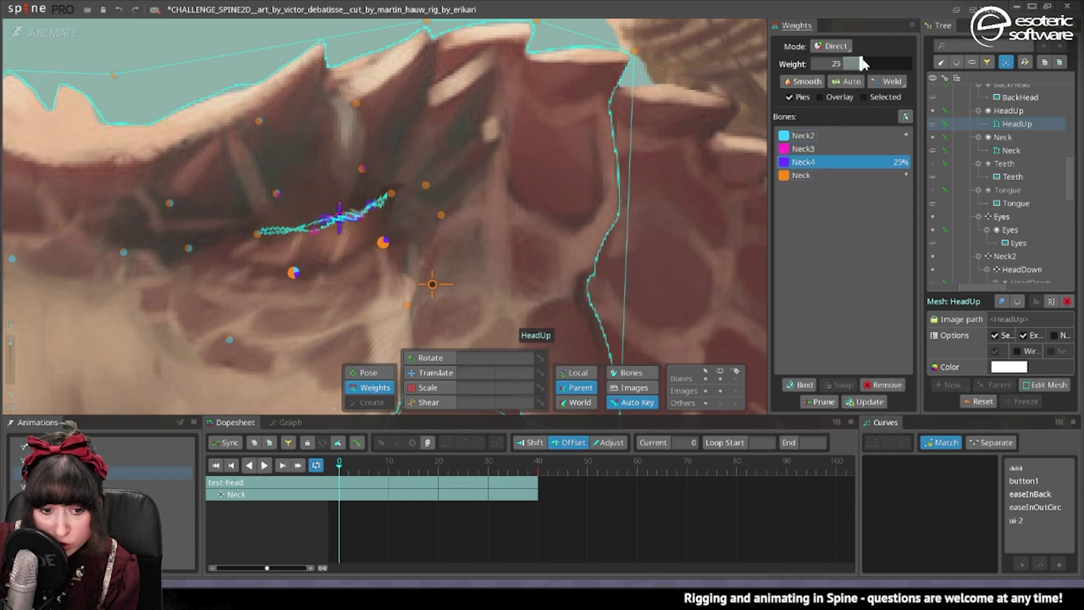
left_click(264, 465)
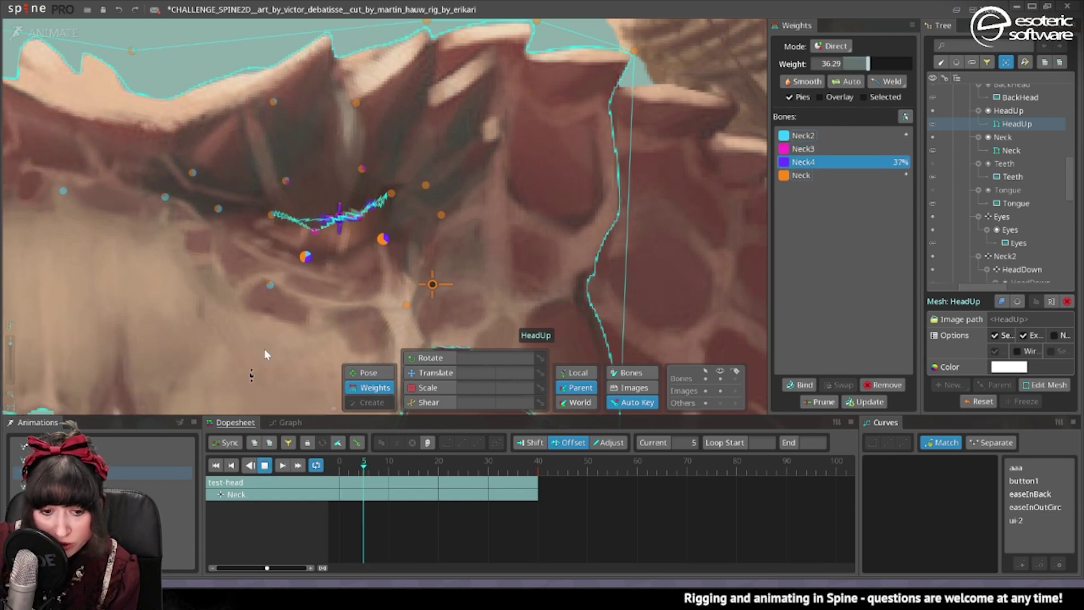
scroll(299, 210, "up", 1)
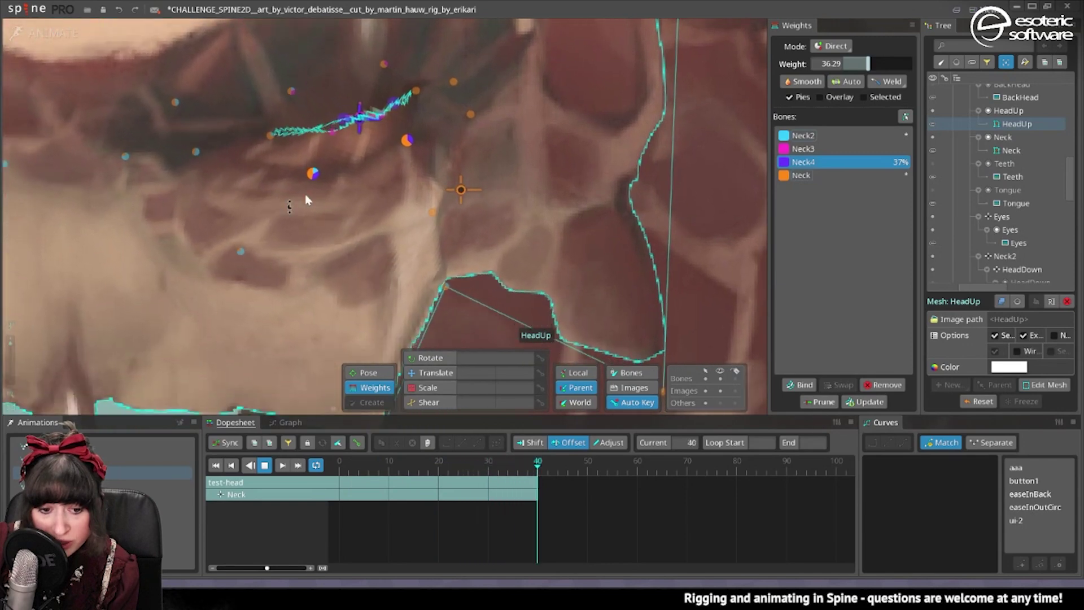
Step: Set the Neck2 weight of the vertex at the eye's front corner to about 42
key("space")
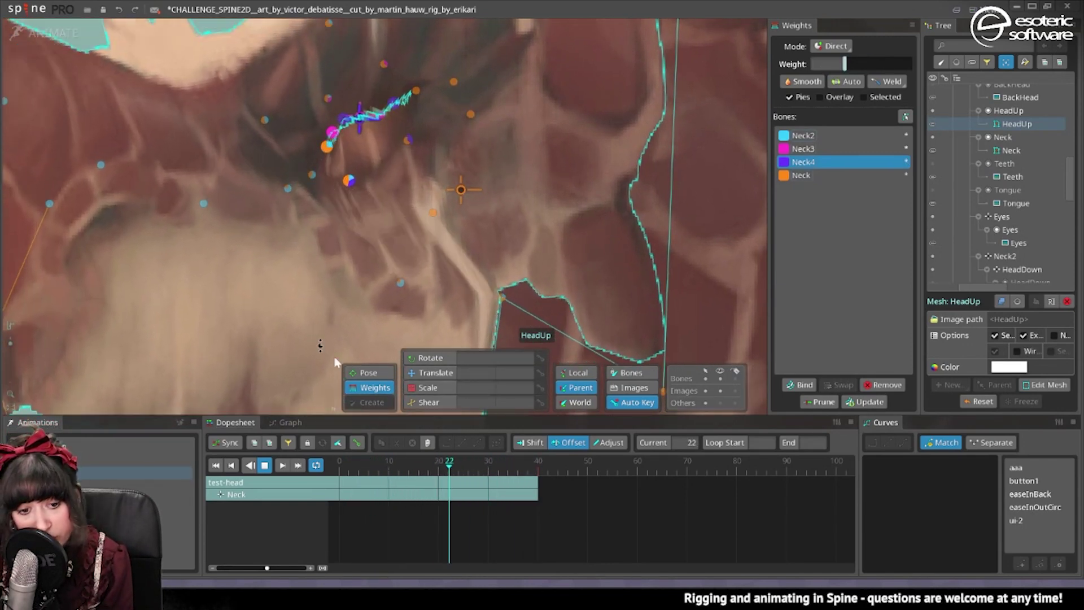
left_click(825, 137)
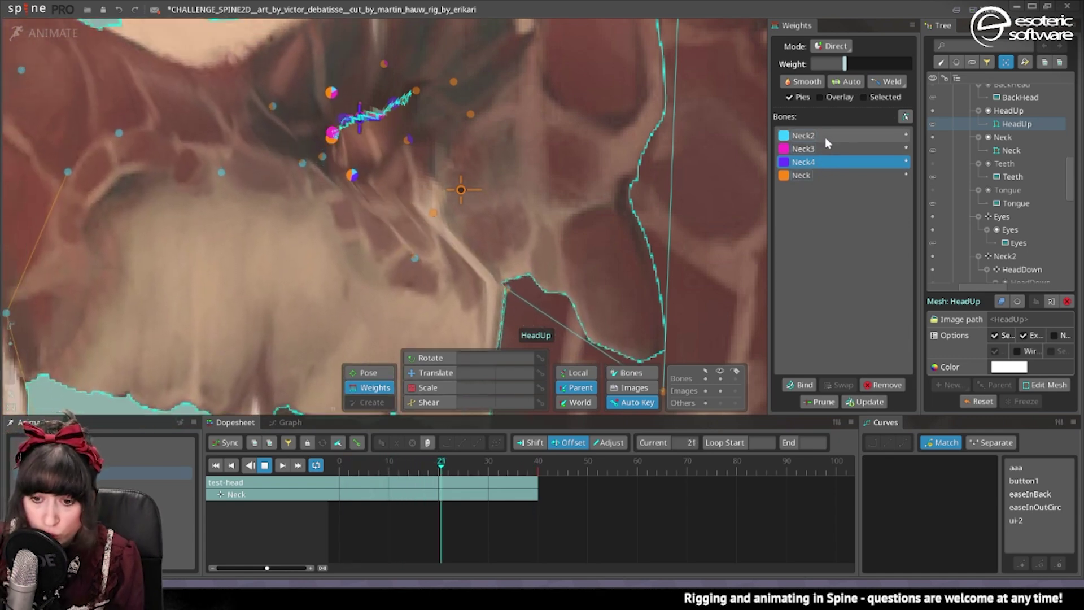
scroll(280, 188, "down", 3)
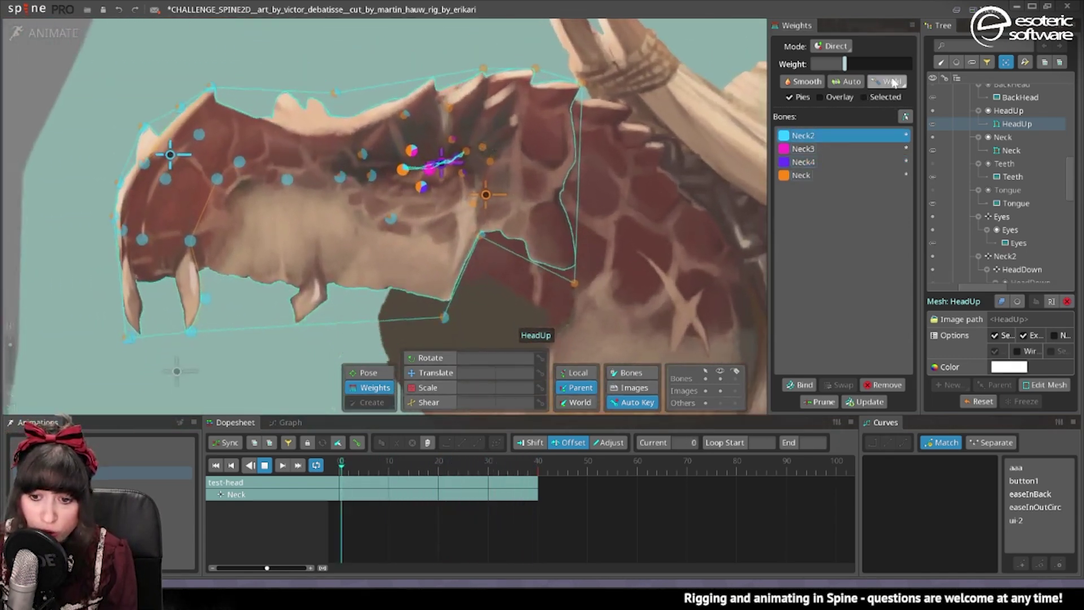
key("ctrl+z")
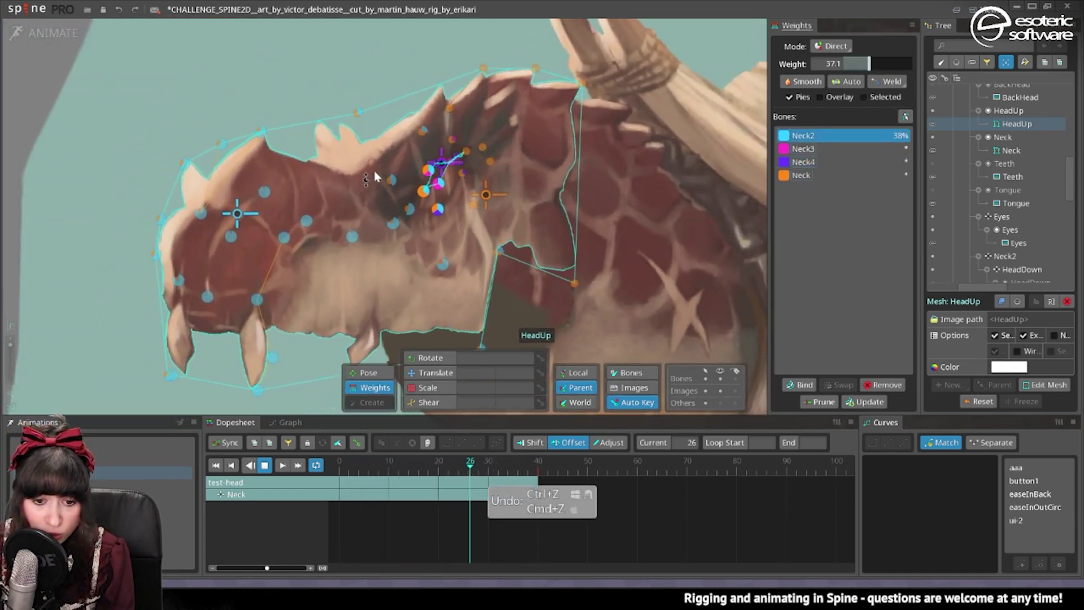
key("space")
left_click_drag(859, 64, 866, 64)
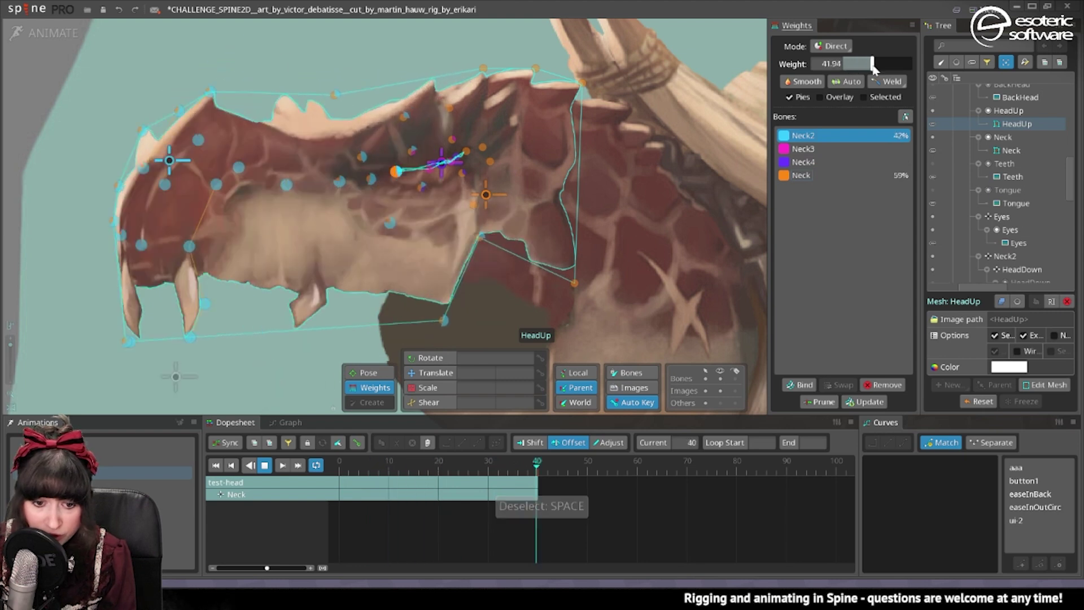
Step: Select the cheek vertex below the eye and lower its Neck2 weight
key("space")
left_click(434, 277)
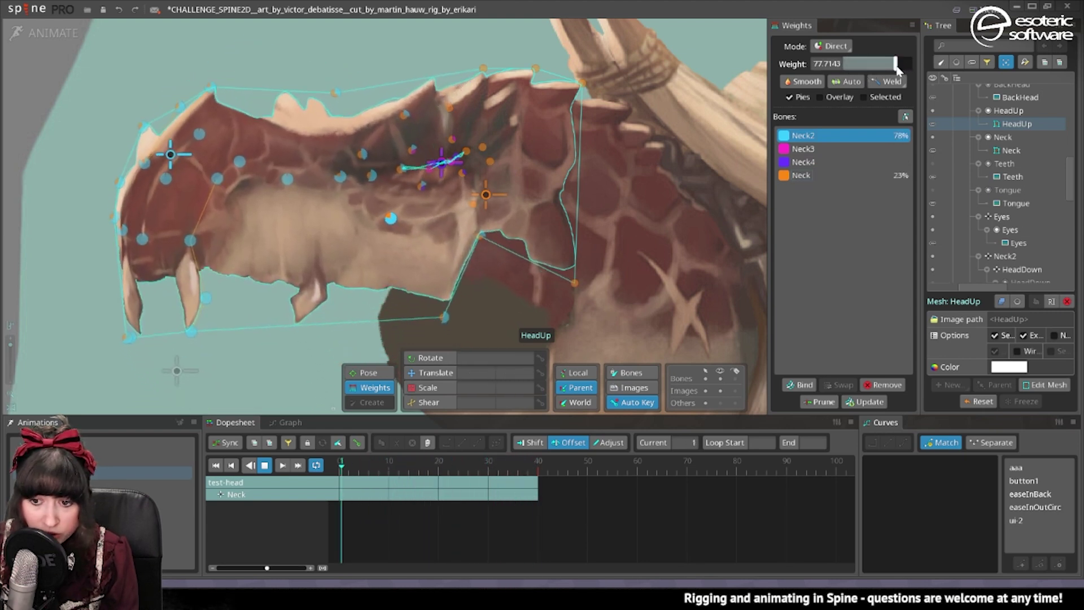
left_click_drag(897, 65, 857, 65)
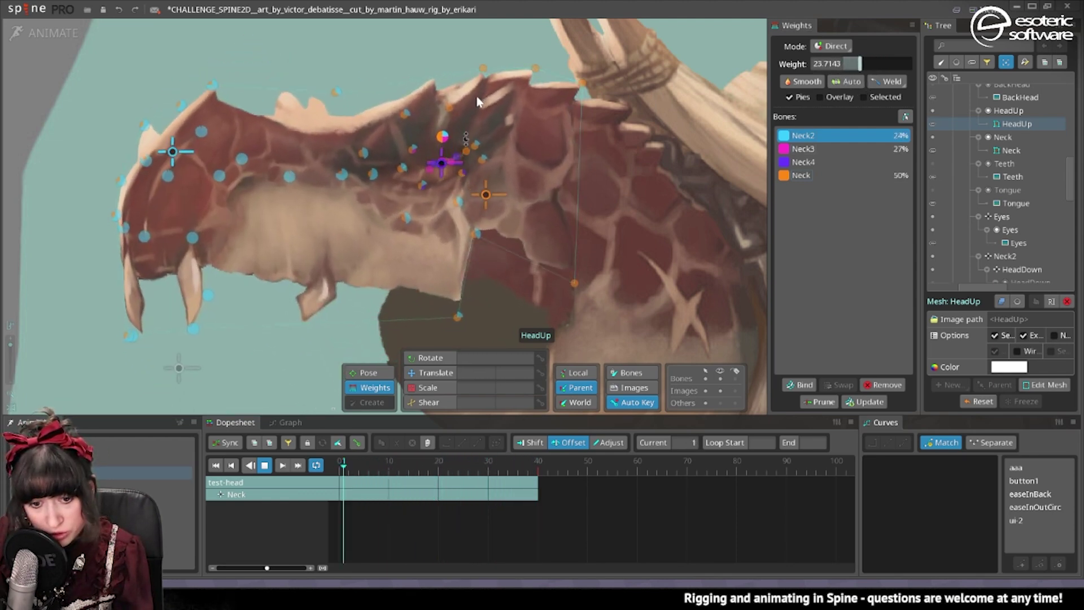
Step: Set the Neck2 weight of the HeadUp mesh's lower eyelid vertex to about 37
left_click(414, 148)
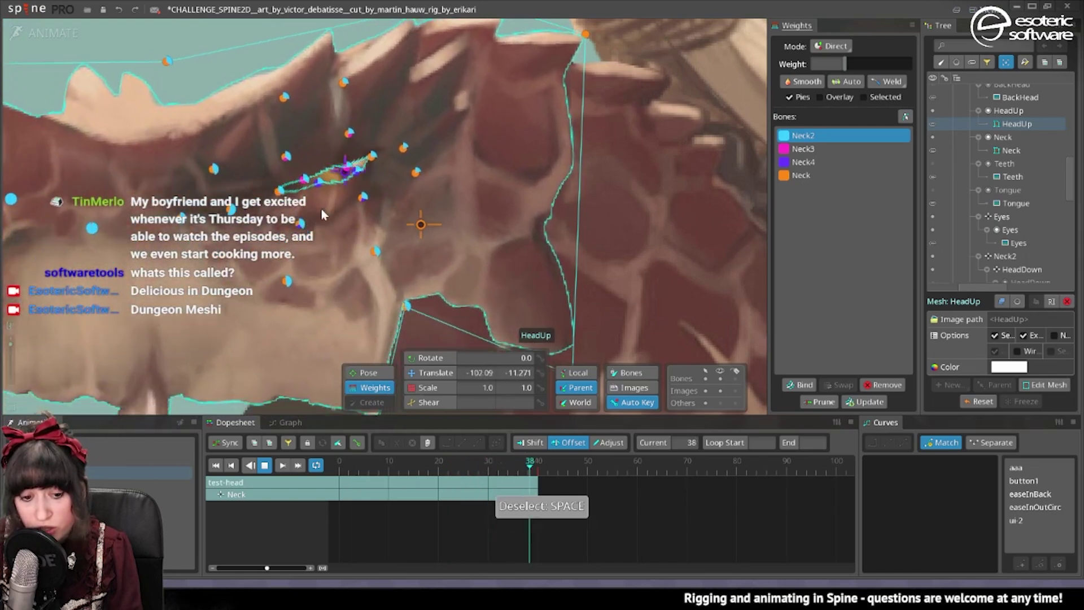
left_click(339, 177)
left_click(340, 177)
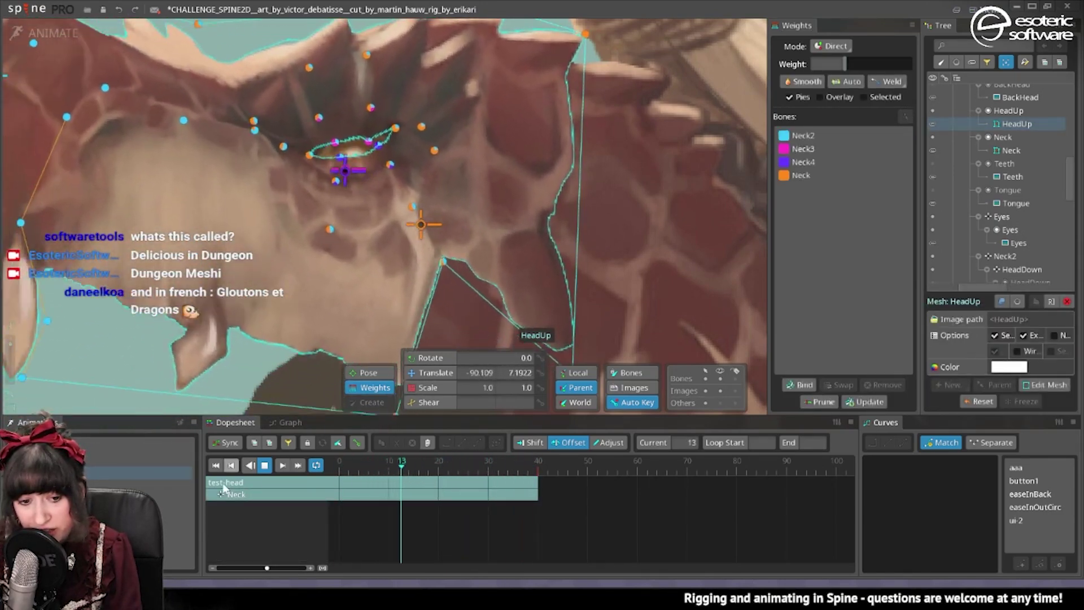
key("space")
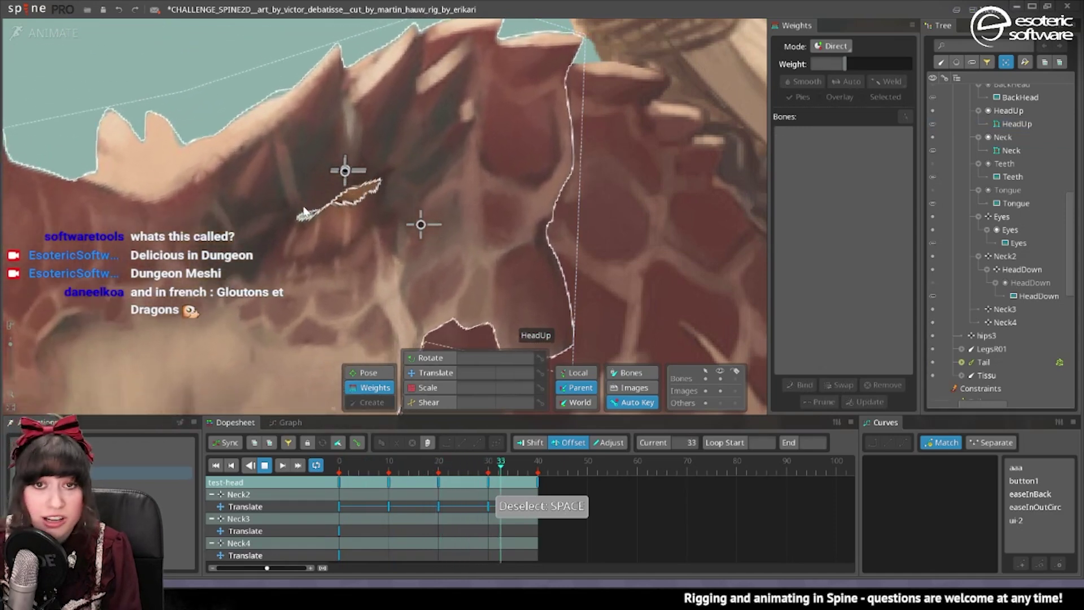
left_click(338, 159)
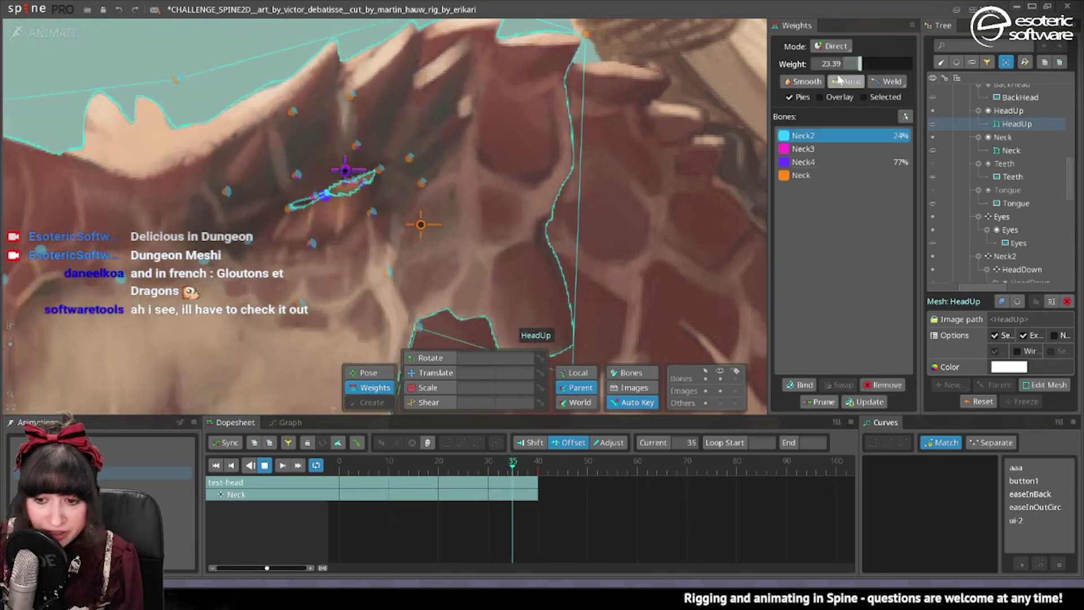
left_click_drag(857, 66, 867, 70)
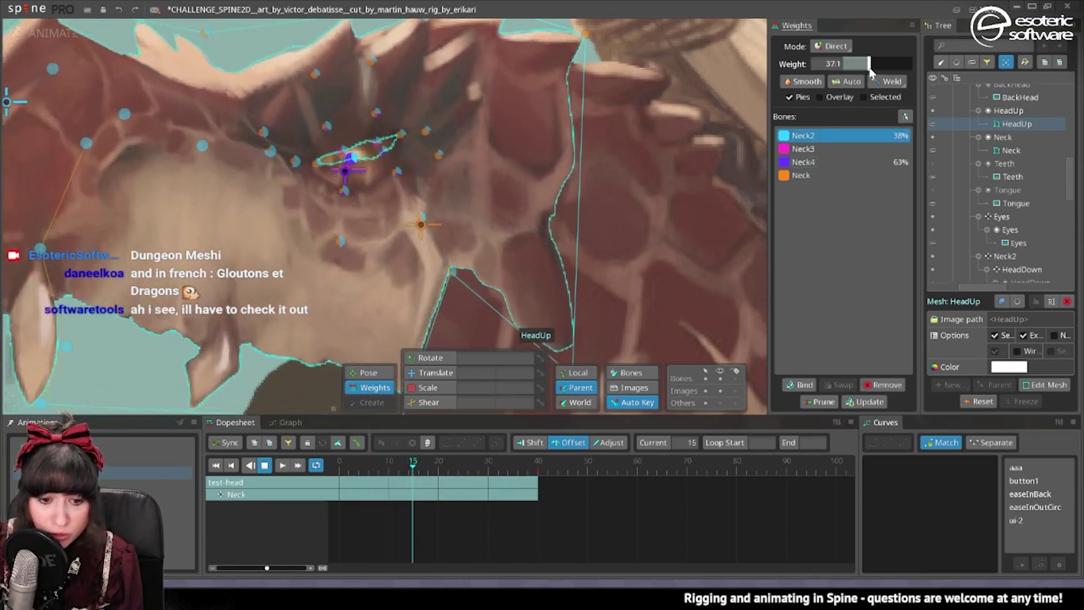
Step: Set the Neck2 weight of the vertex at the eye's front corner to about 44 and fine-tune that of the cheek vertex ahead of it
scroll(370, 145, "up", 3)
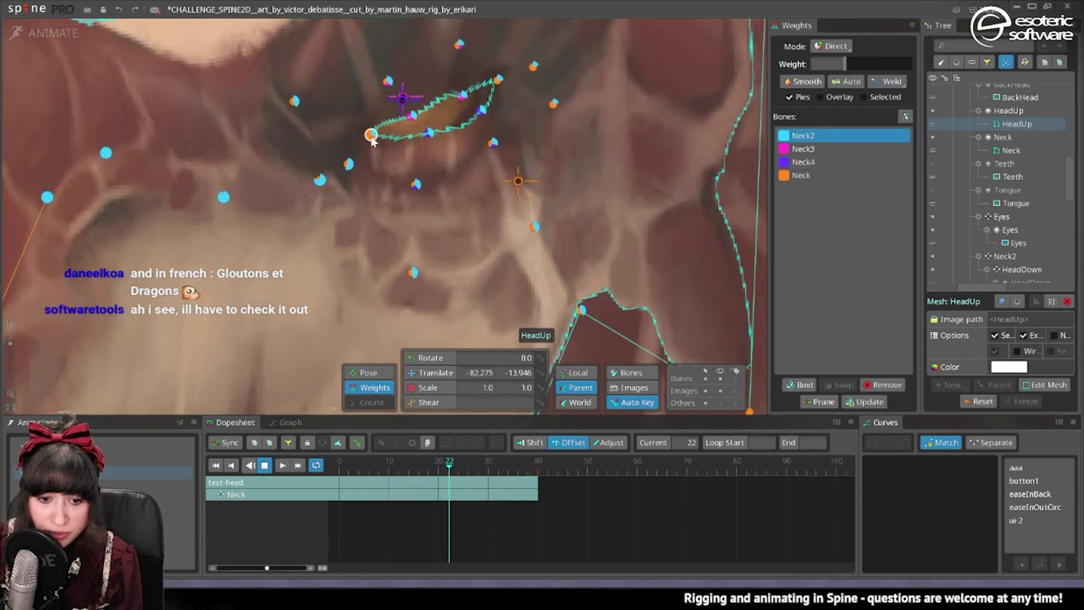
left_click(370, 135)
left_click_drag(871, 63, 878, 64)
scroll(373, 260, "down", 5)
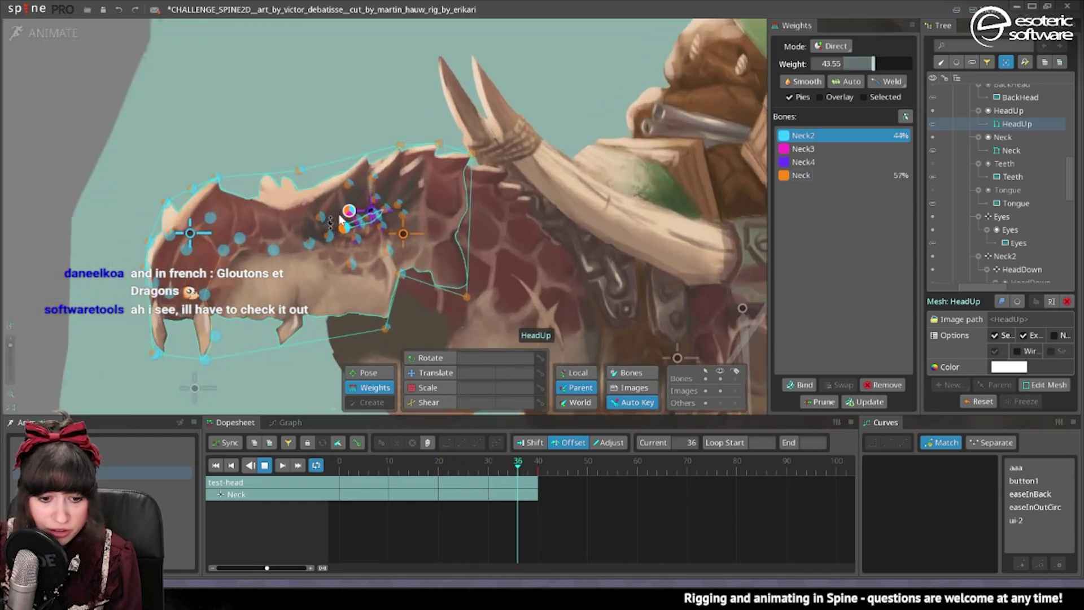
left_click(347, 242)
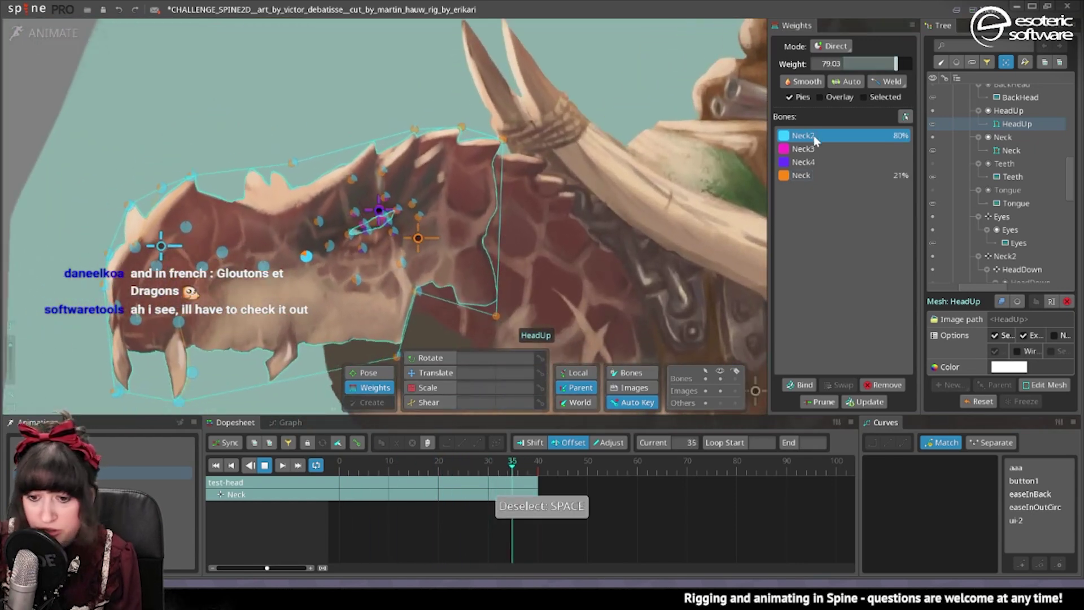
left_click_drag(895, 63, 897, 65)
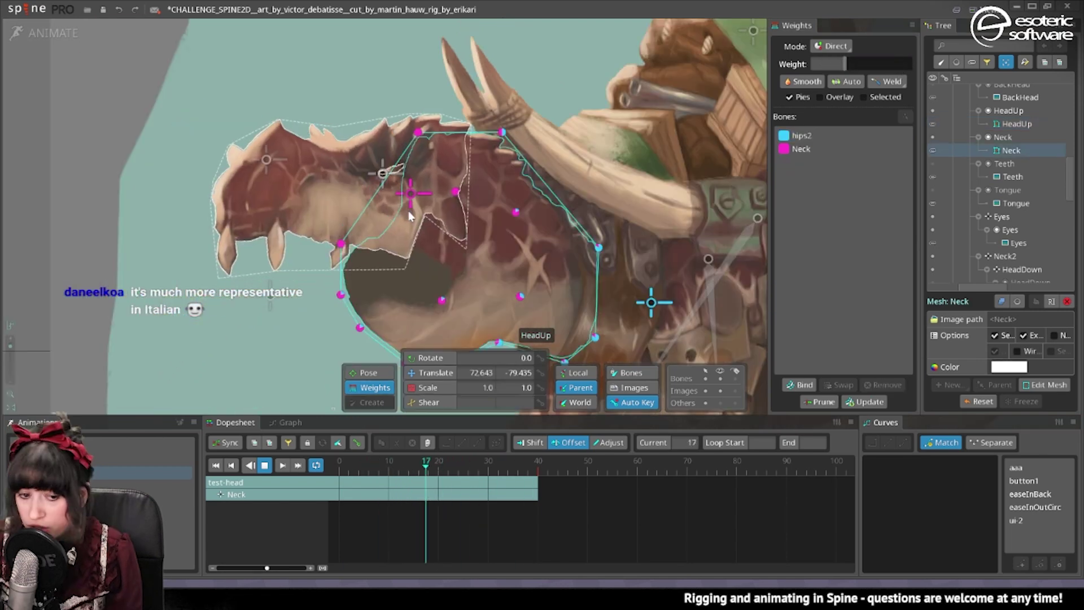
Step: Go to frame 0 and translate the Neck4 bone to -38.37, 27.38 to raise the lower eyelid toward the upper one
scroll(391, 220, "up", 3)
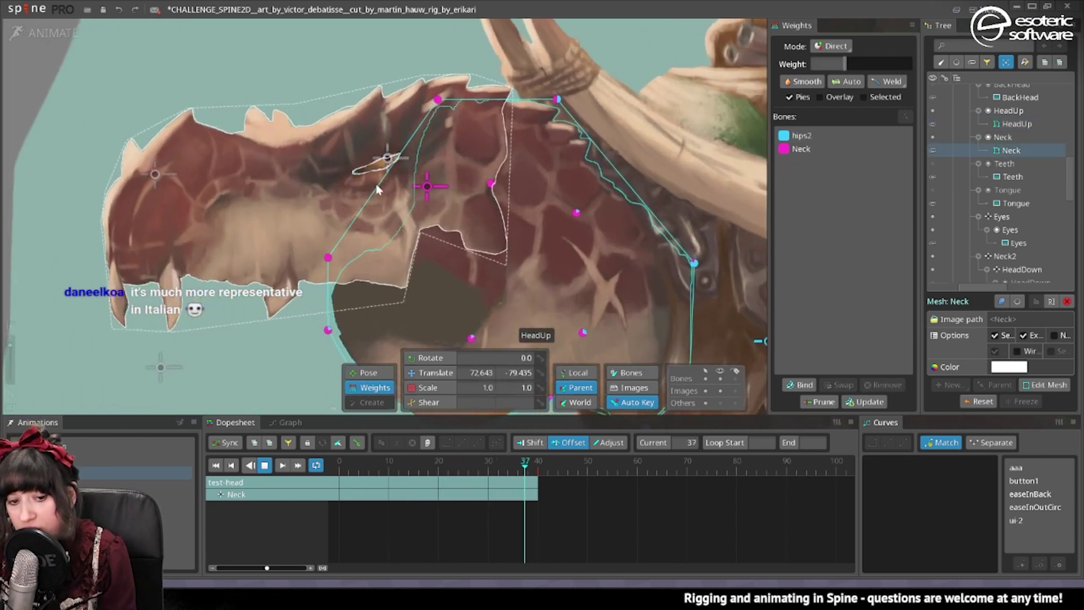
left_click(339, 460)
scroll(369, 177, "up", 4)
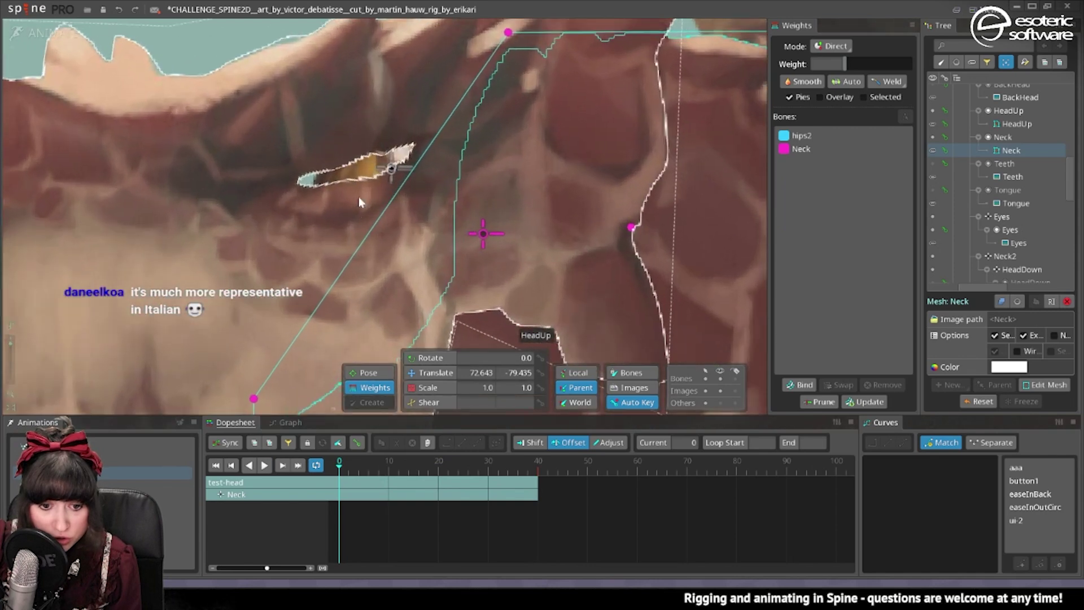
left_click(347, 163)
key("space")
left_click(443, 373)
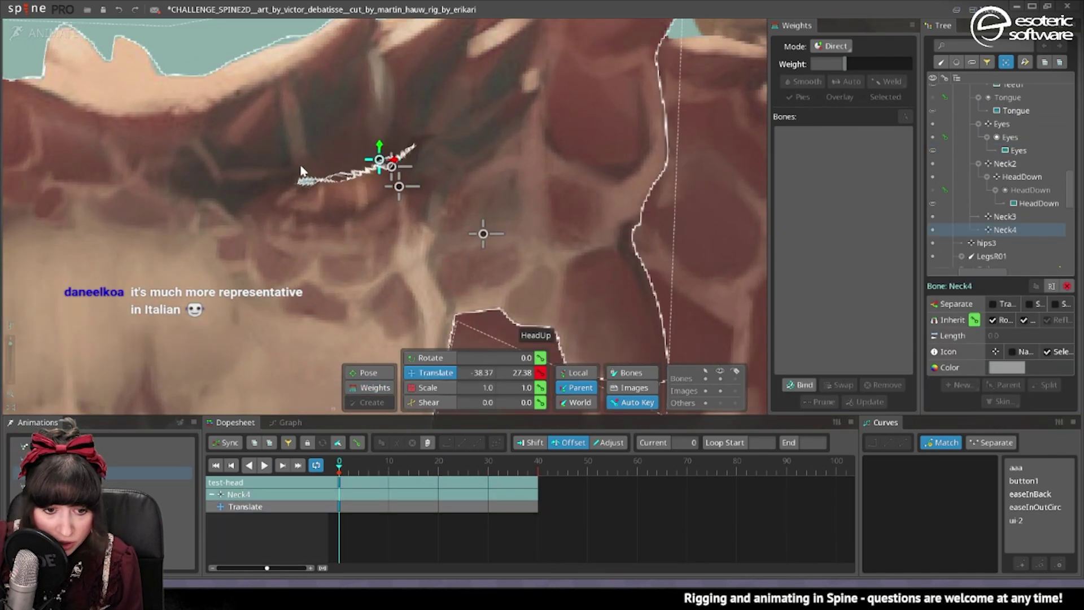
Step: Edit the HeadUp mesh in setup mode, moving the vertices around the eye opening slightly outward off its painted edge
left_click(337, 159)
left_click(285, 139)
scroll(285, 138, "down", 5)
scroll(395, 147, "up", 5)
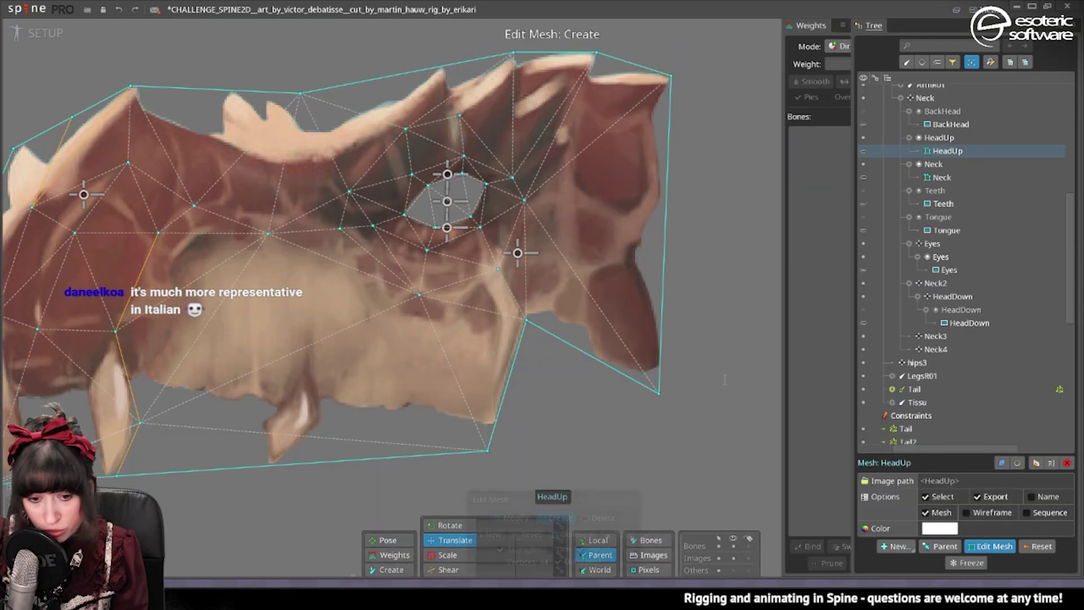
scroll(447, 206, "up", 6)
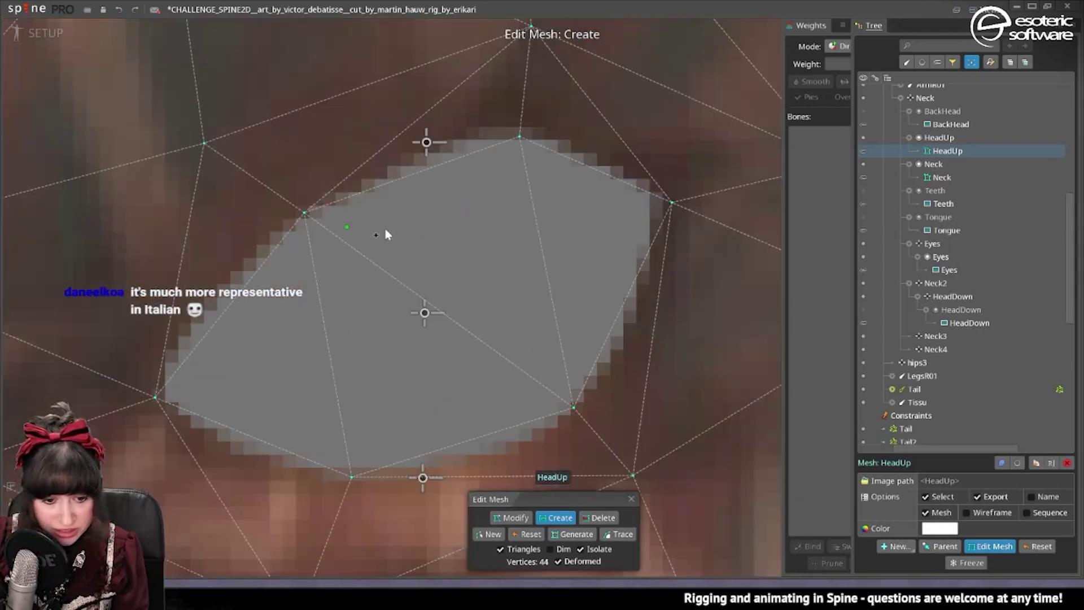
scroll(373, 316, "down", 3)
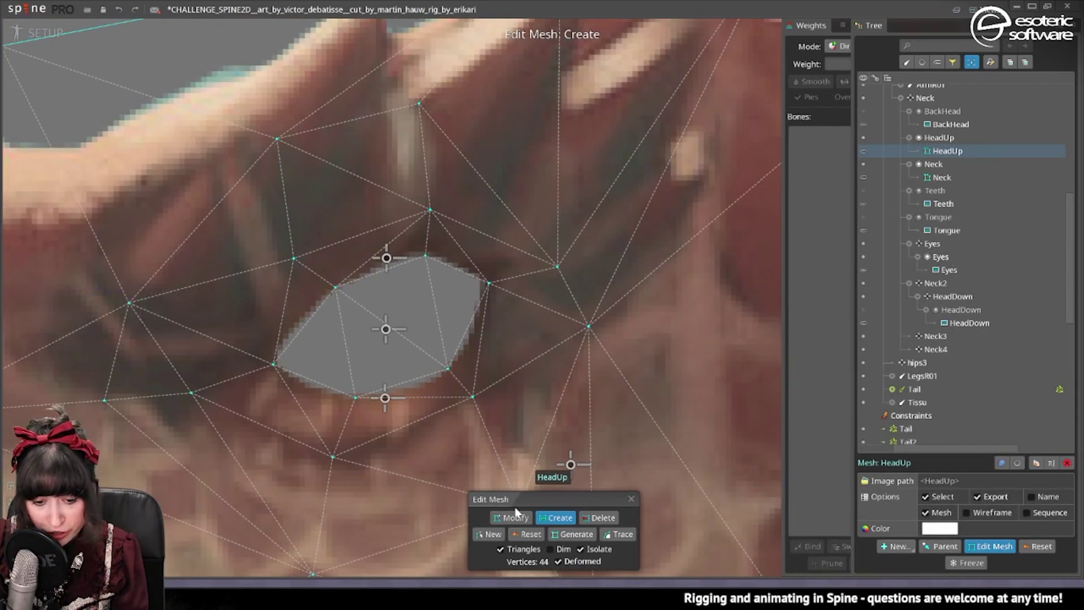
left_click_drag(272, 368, 258, 368)
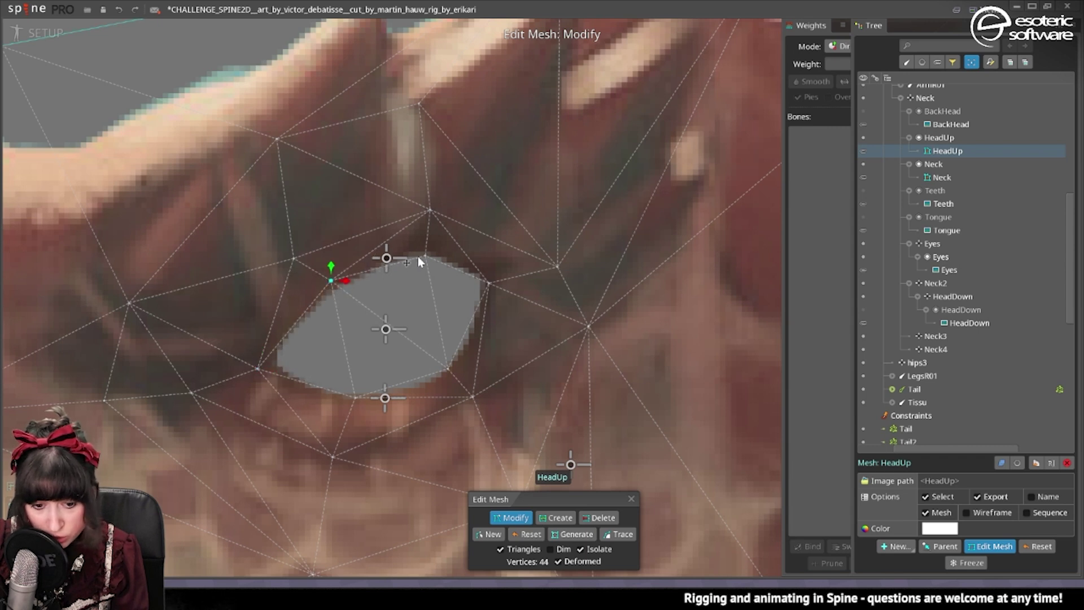
left_click_drag(489, 285, 500, 281)
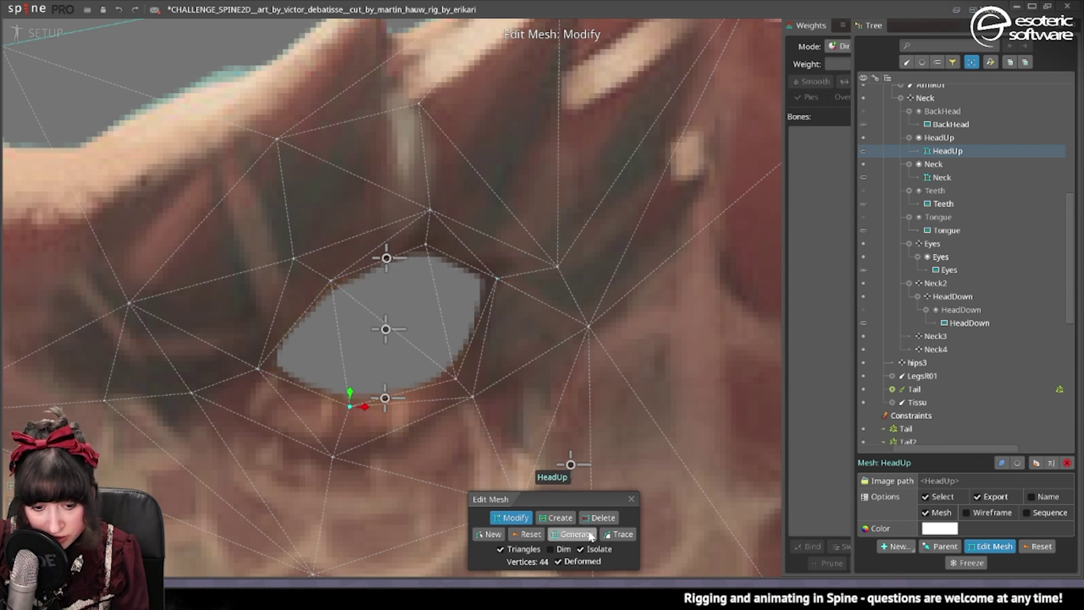
left_click(631, 498)
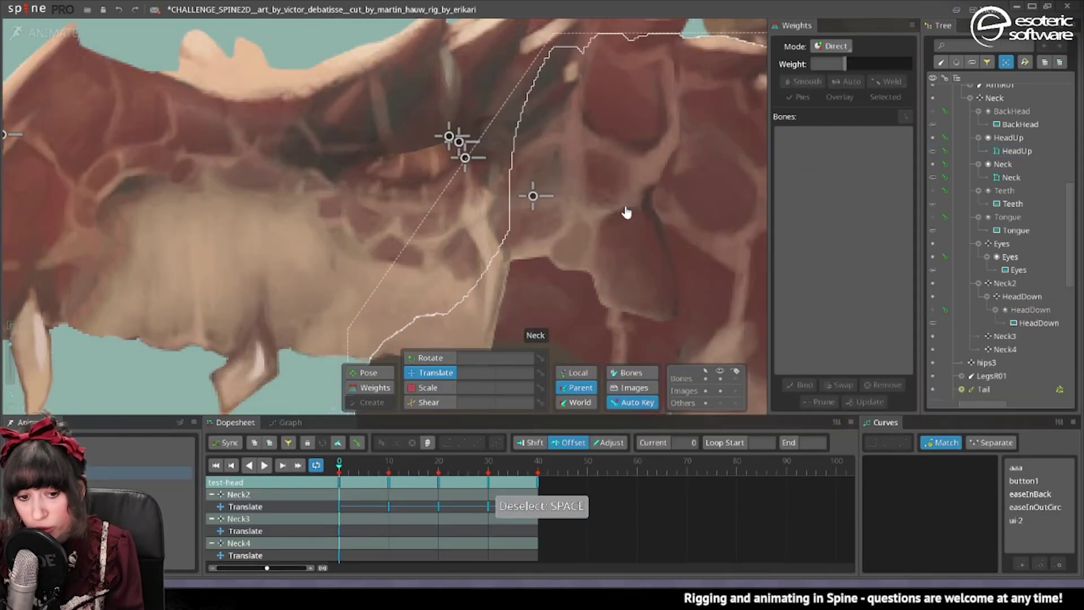
Step: Examine the closed eyelids in the animation and the HeadUp mesh's fit around the eye's front corner in setup mode
scroll(357, 136, "up", 4)
scroll(340, 157, "down", 1)
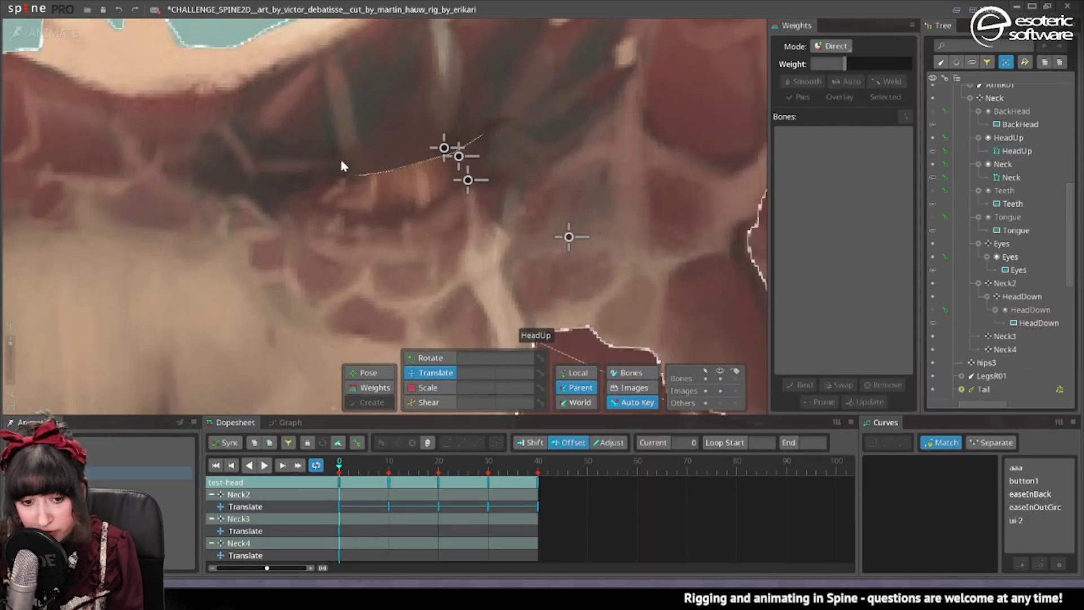
left_click(53, 22)
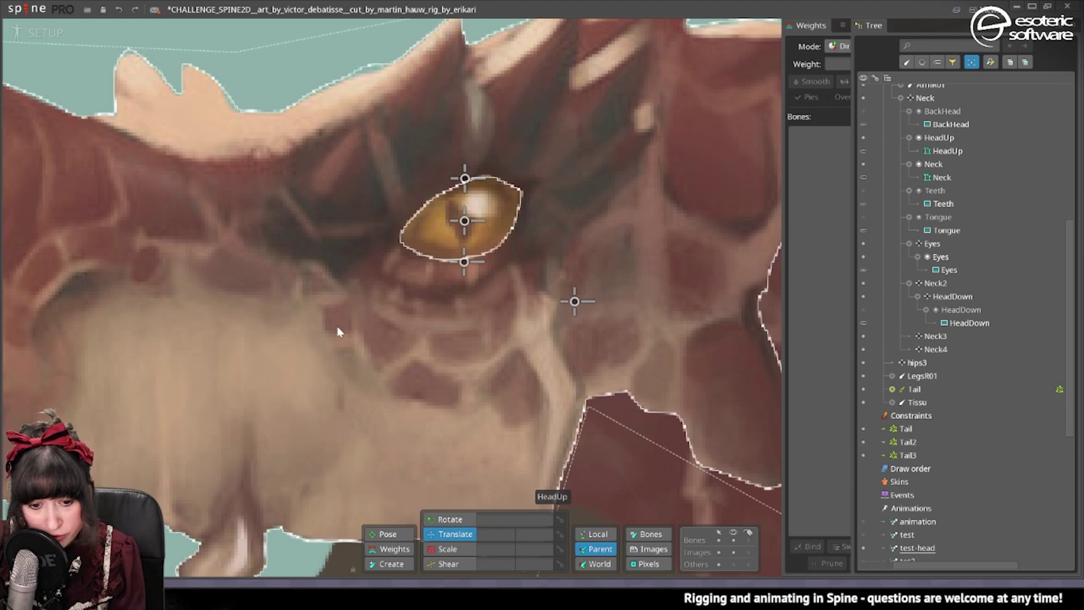
left_click(338, 332)
left_click(981, 547)
scroll(403, 208, "up", 5)
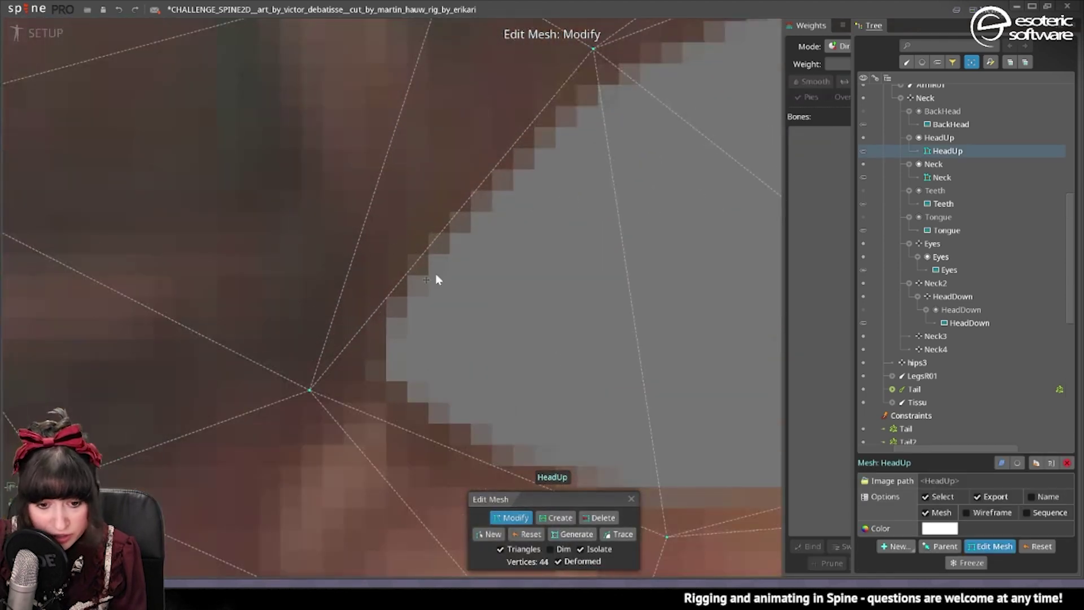
scroll(443, 224, "down", 5)
scroll(436, 223, "up", 1)
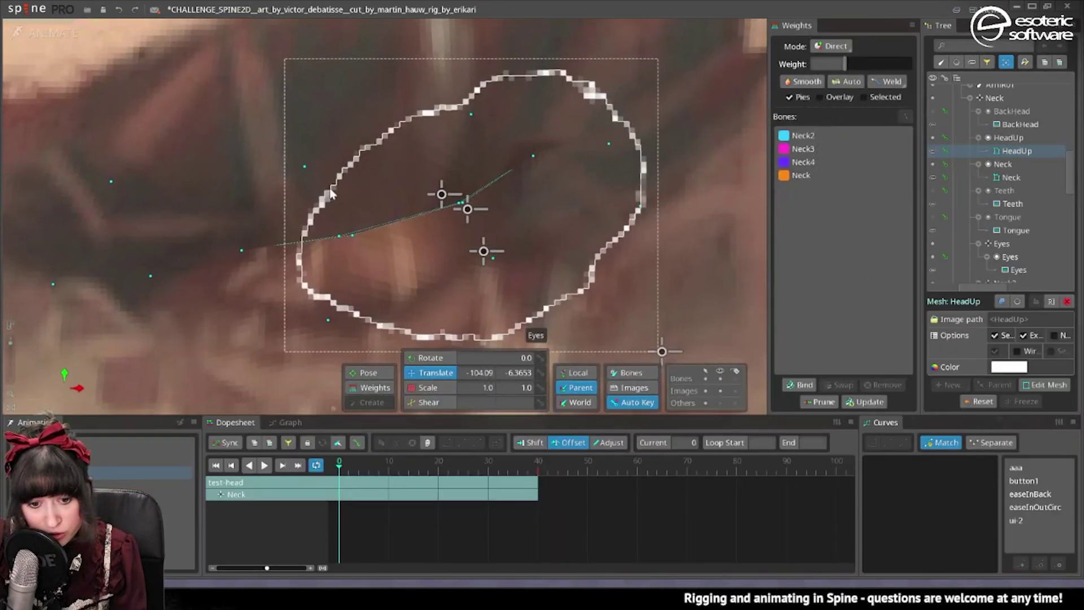
scroll(386, 271, "down", 2)
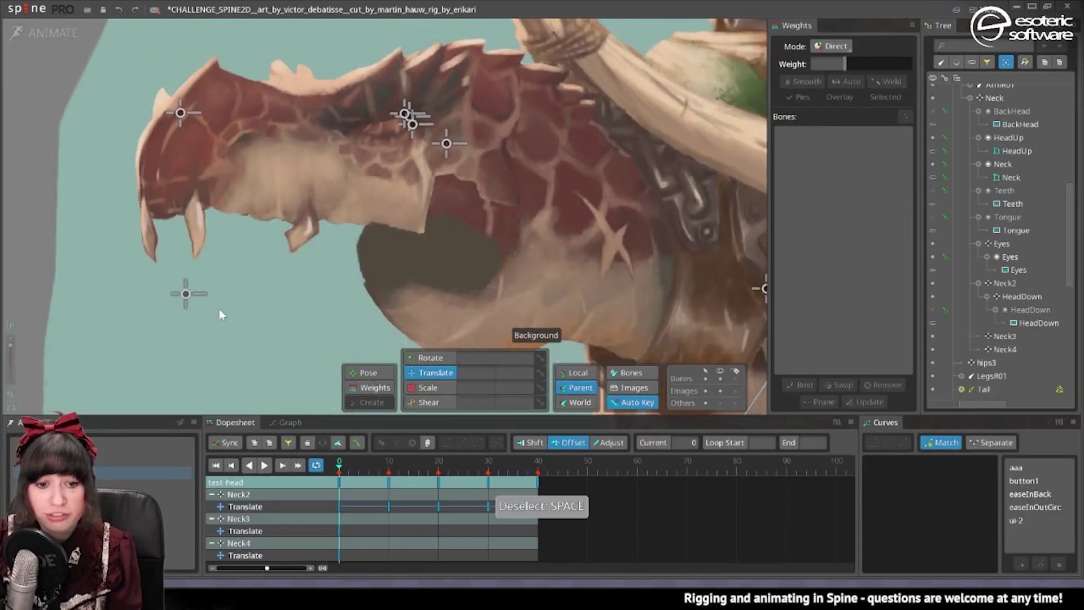
Step: Save the project, and in setup mode show all hidden bones, slots and constraints
key("ctrl+s")
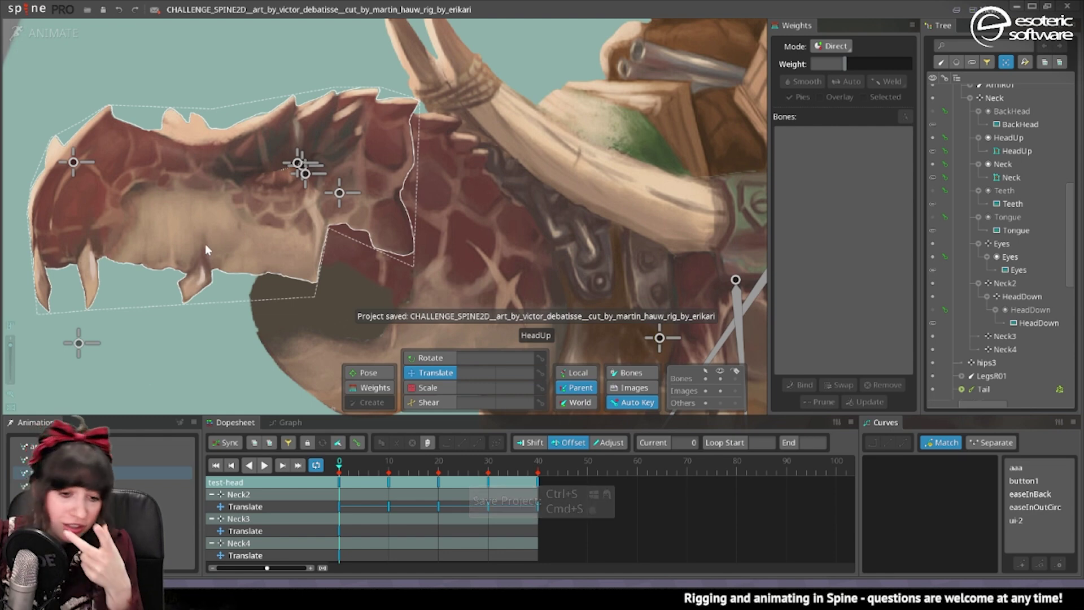
scroll(279, 205, "down", 3)
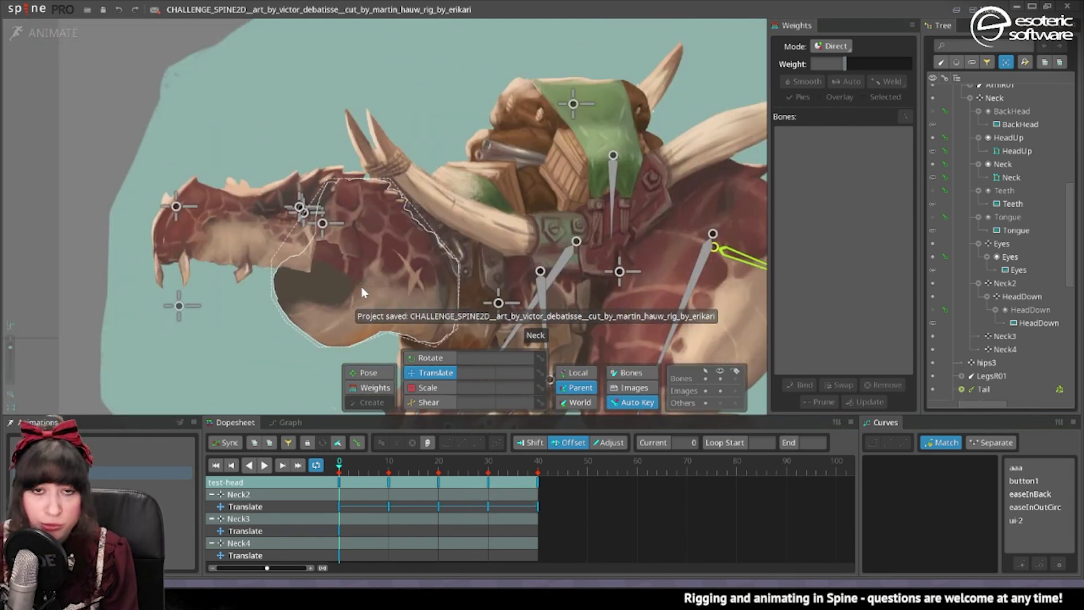
left_click(265, 245)
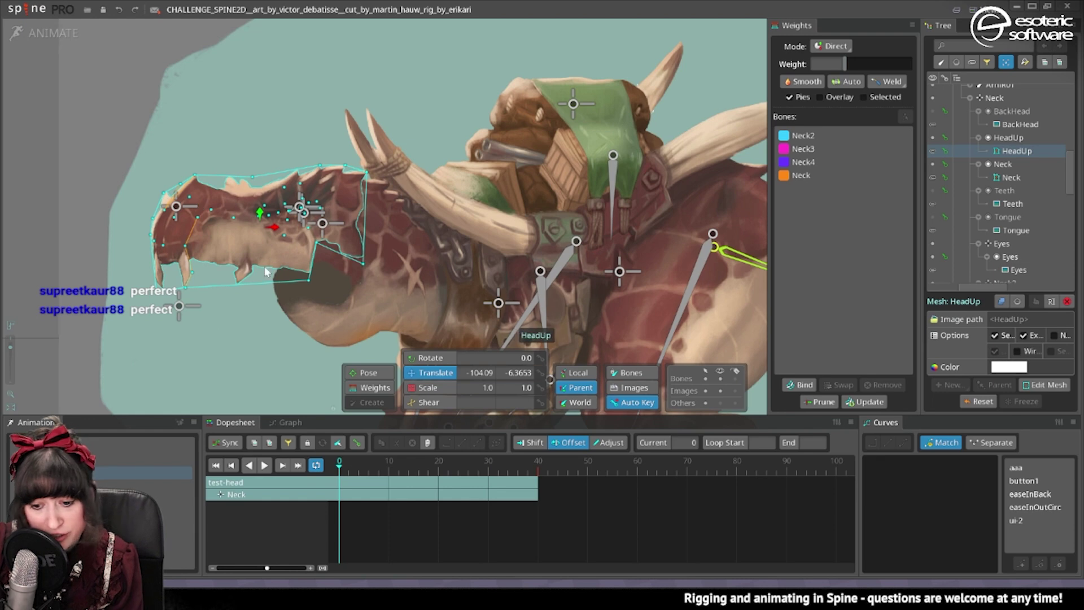
key("Tab")
key("ctrl+h")
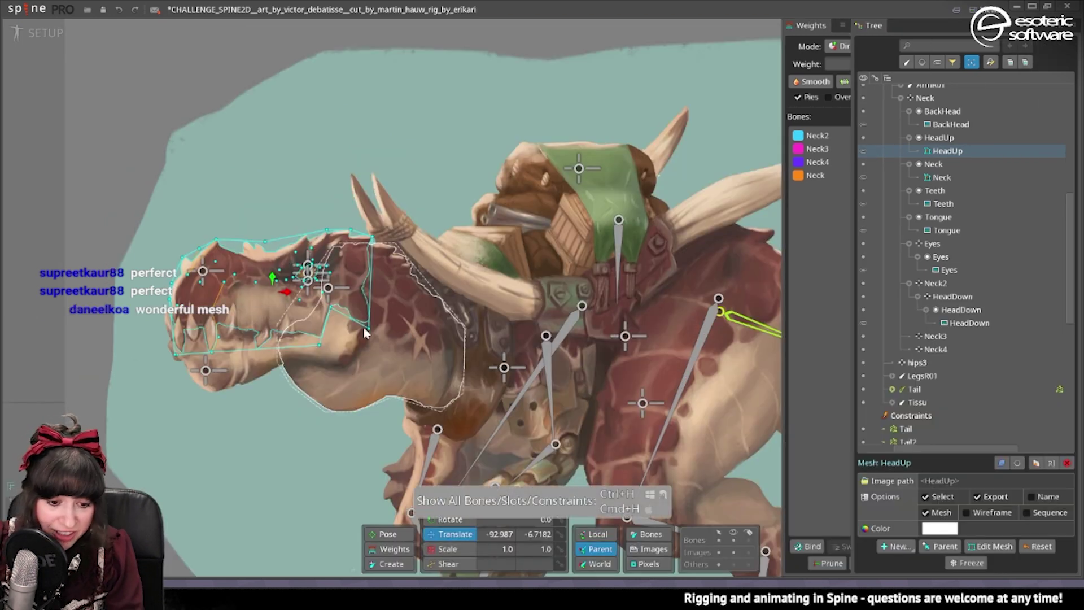
Step: Trace the HeadDown mesh's outline with detail 20, concavity 50 and refinement 50, and tidy the hull to 12 vertices
left_click(250, 360)
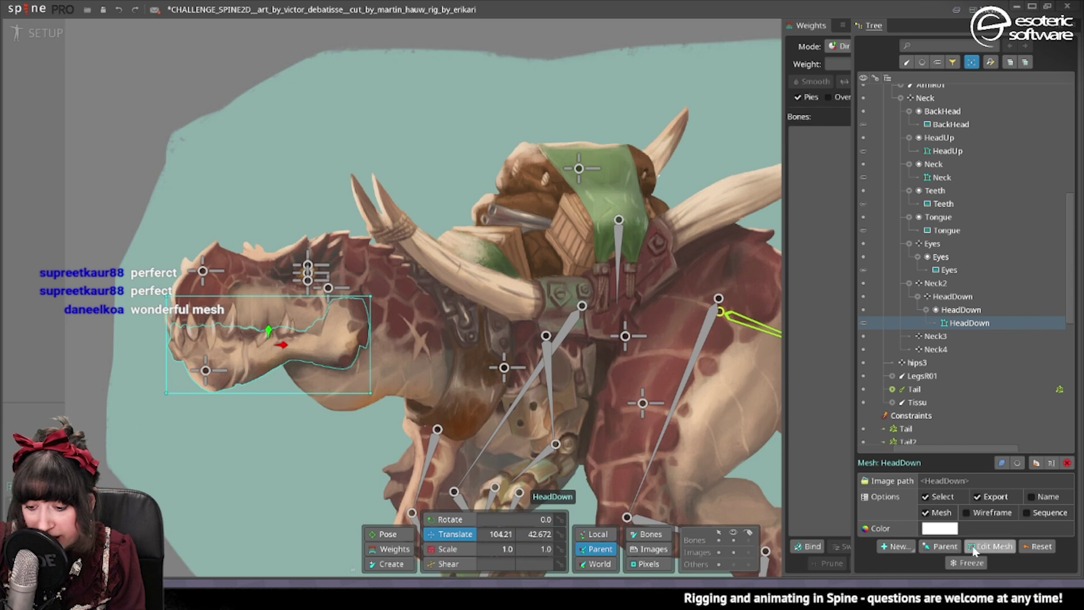
left_click(972, 550)
scroll(225, 332, "up", 3)
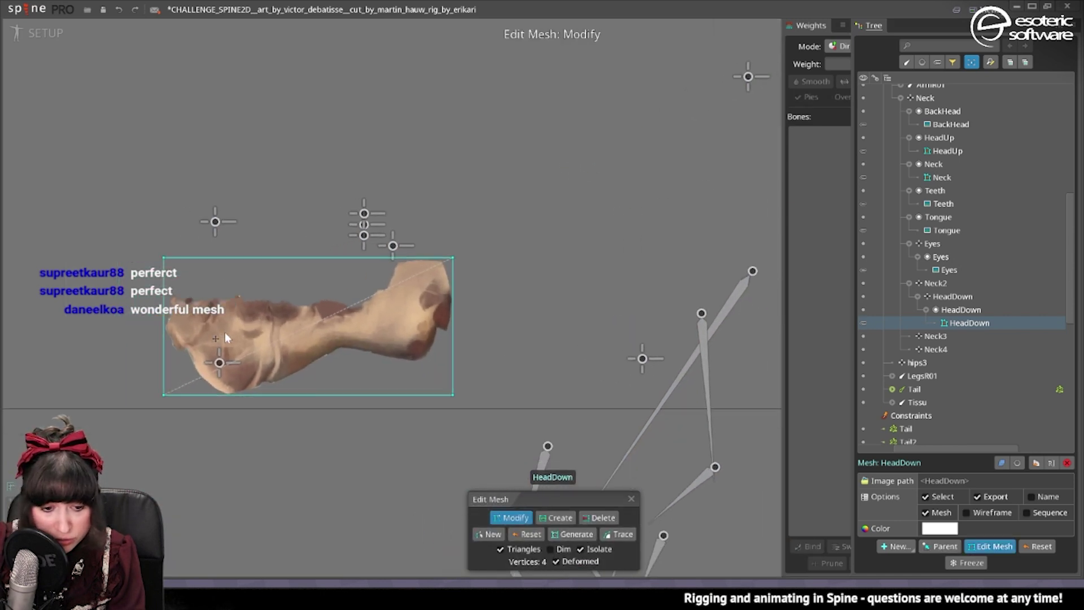
left_click(619, 534)
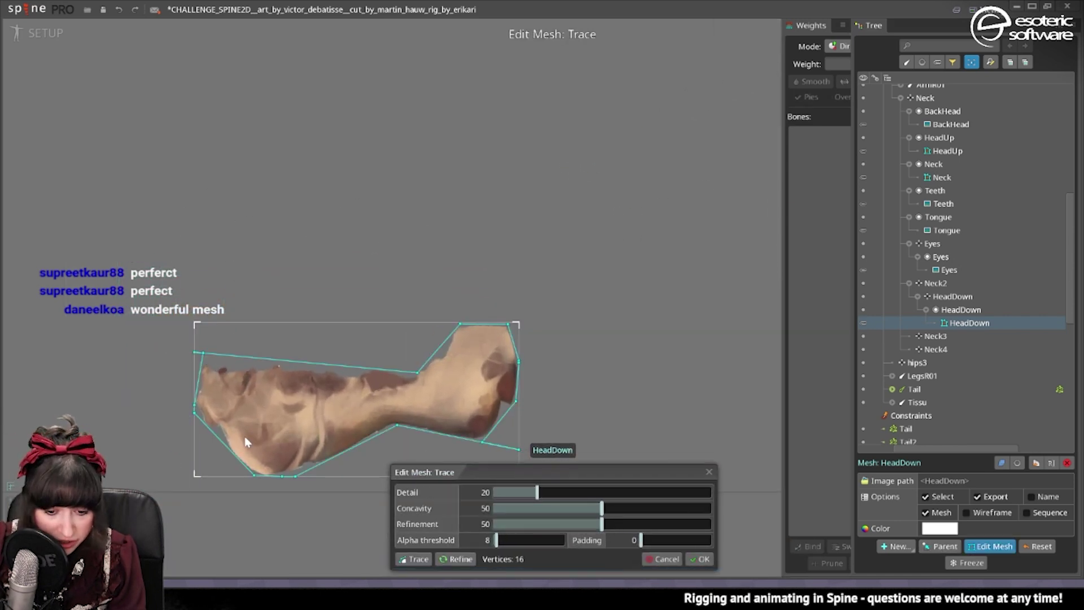
key("Return")
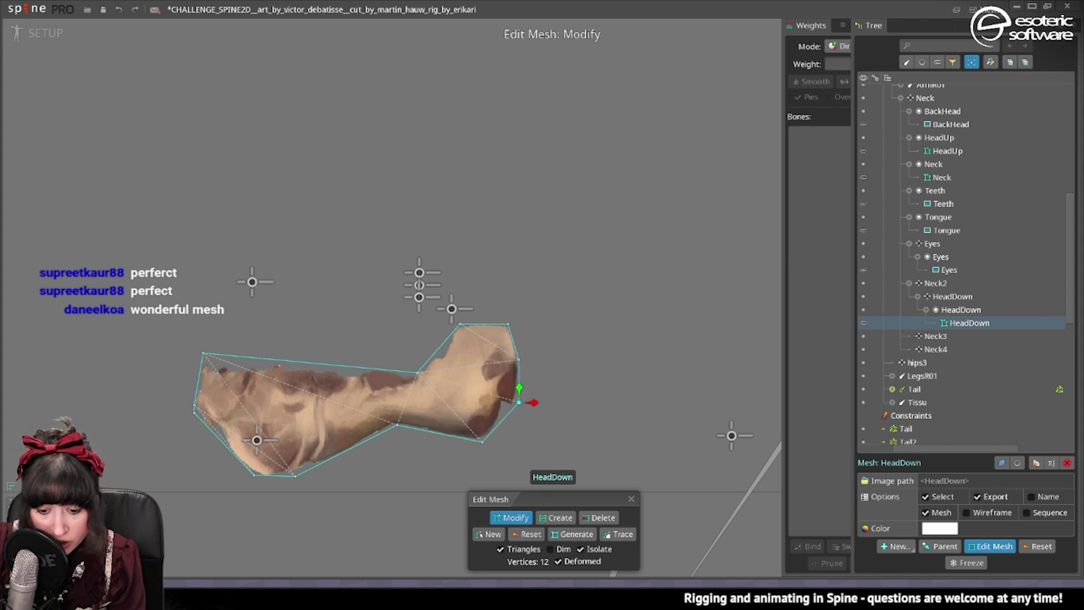
Step: Turn off isolation and add five vertices to the HeadDown mesh, one on its upper edge and four inside the jaw
left_click(580, 549)
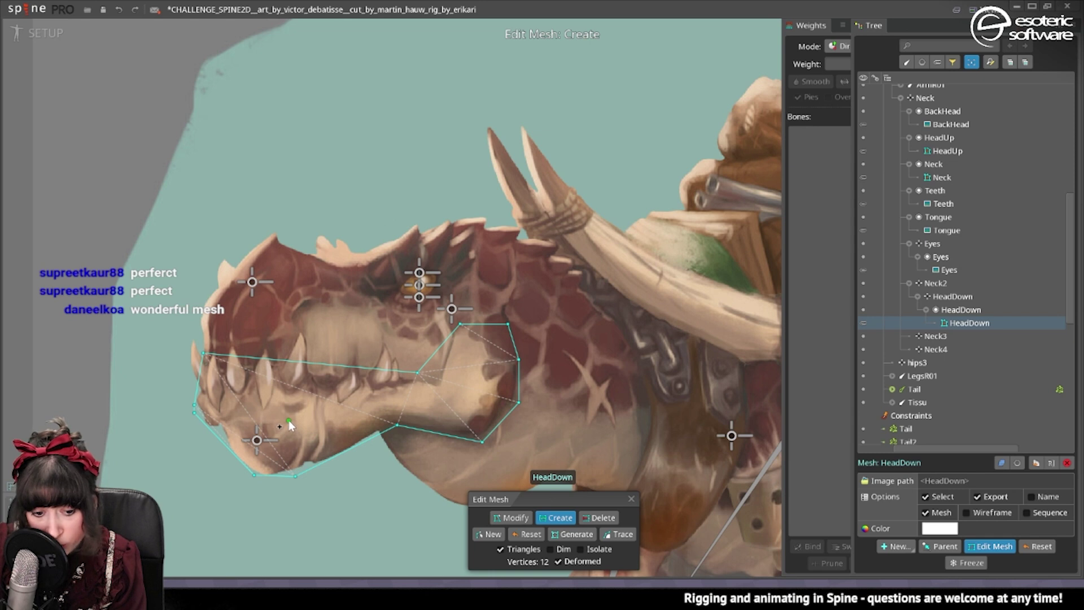
left_click(276, 359)
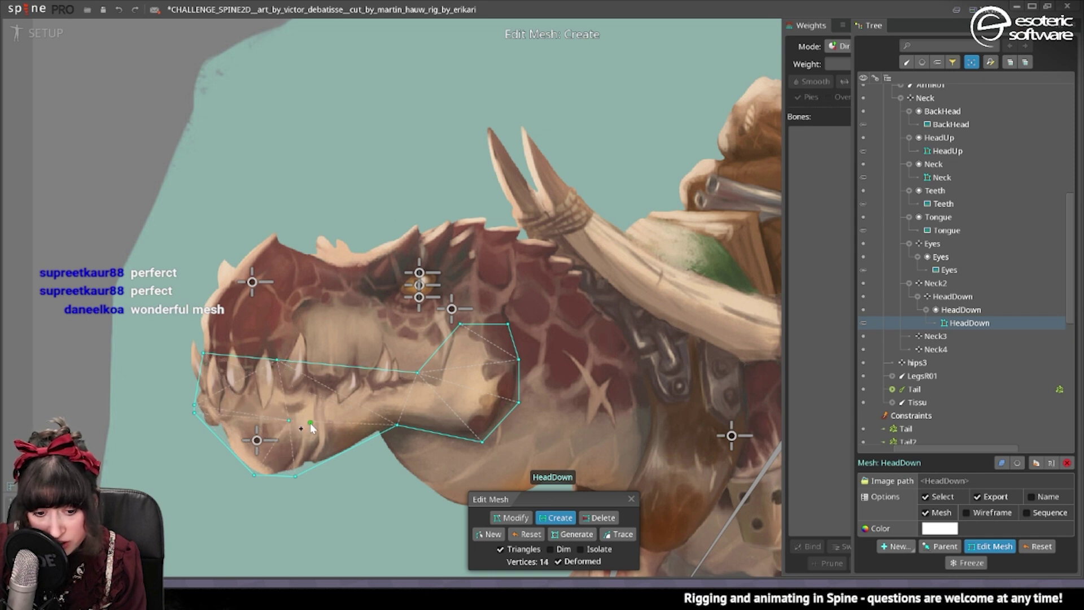
left_click(397, 398)
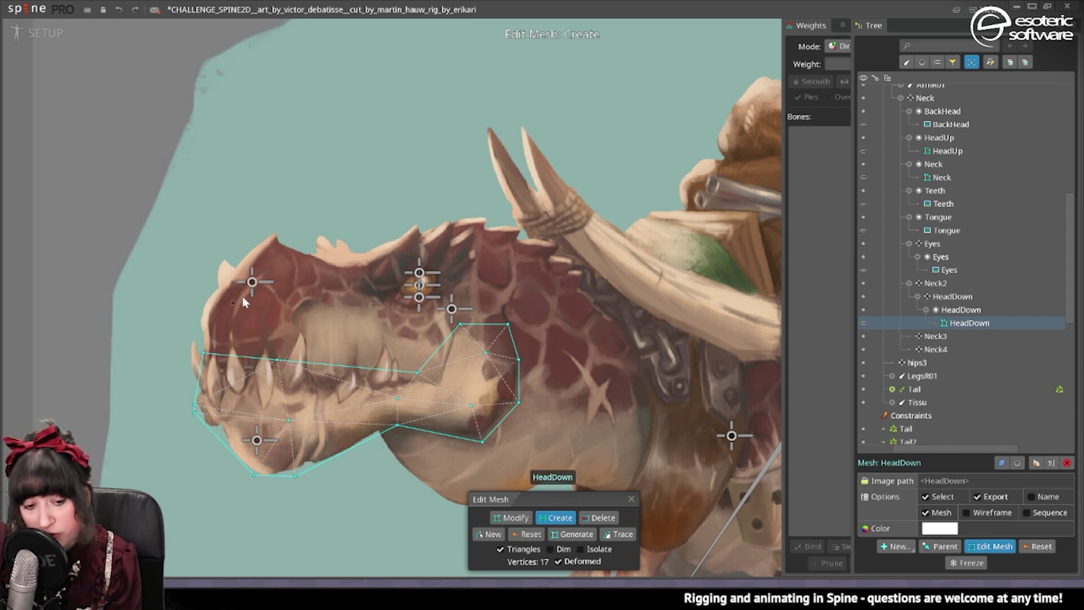
left_click(631, 499)
Step: Bind the HeadDown mesh to the HeadDown and Neck bones
key("ctrl+b")
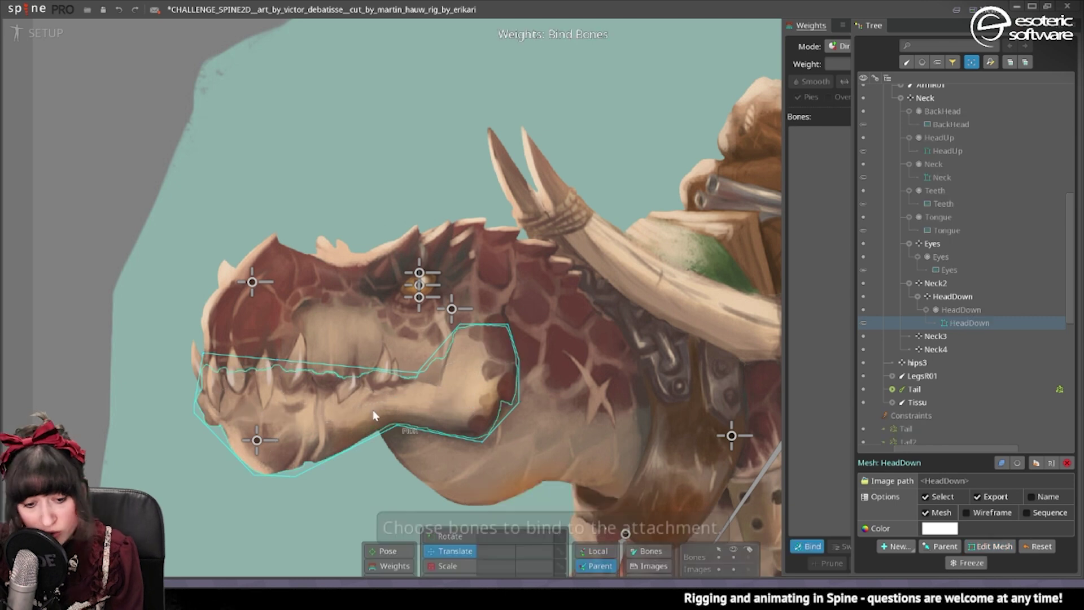
left_click(256, 439)
left_click(451, 308)
key("Return")
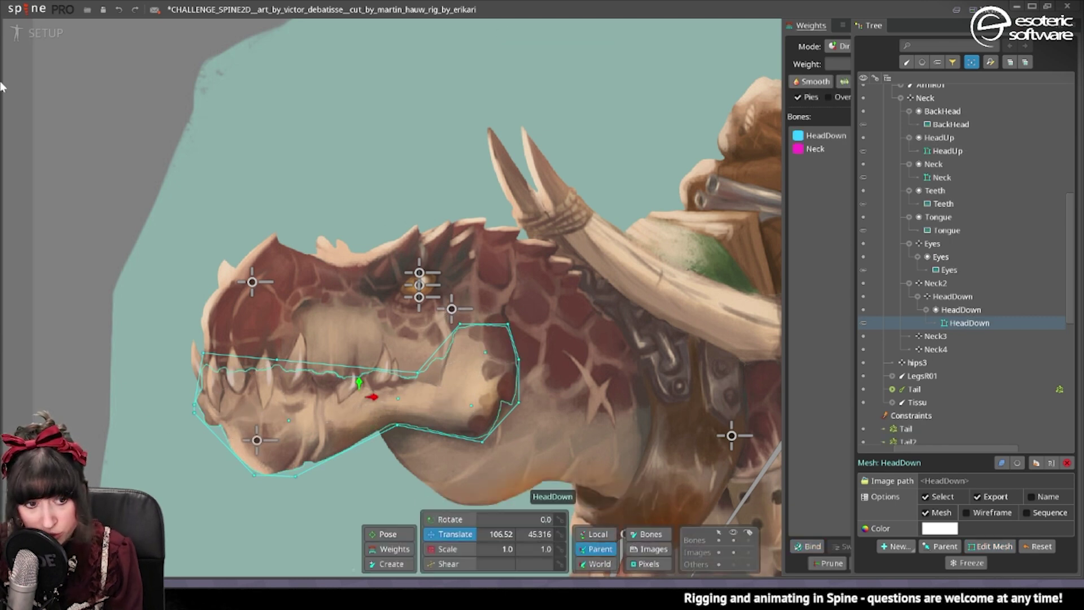
Step: In animate mode, weight the four rear vertices of the HeadDown mesh 100% to the Neck bone
left_click(37, 35)
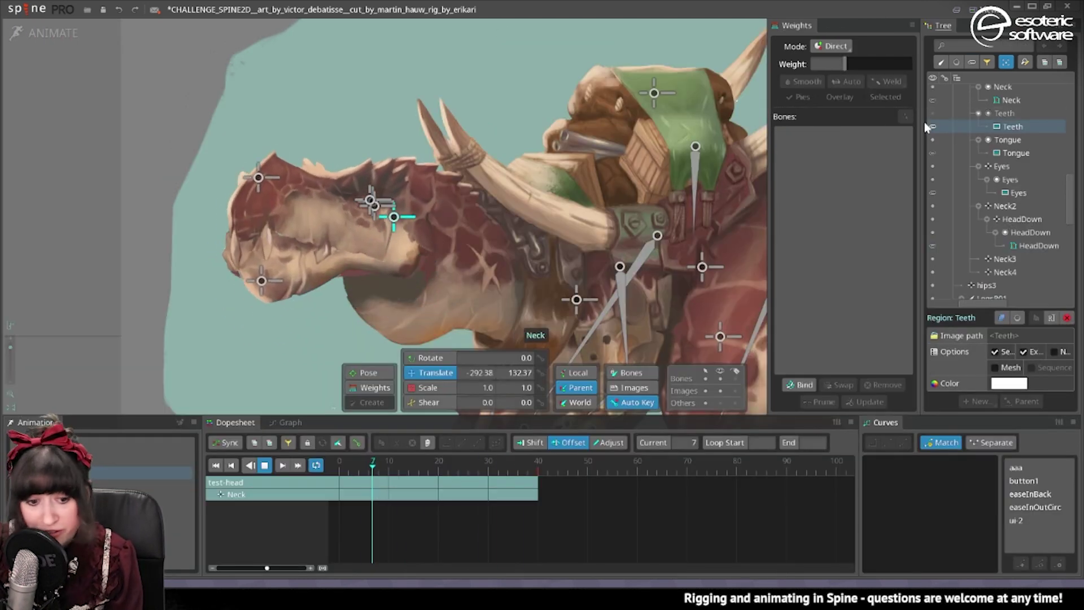
left_click(371, 274)
left_click(454, 232)
left_click(460, 257, "ctrl")
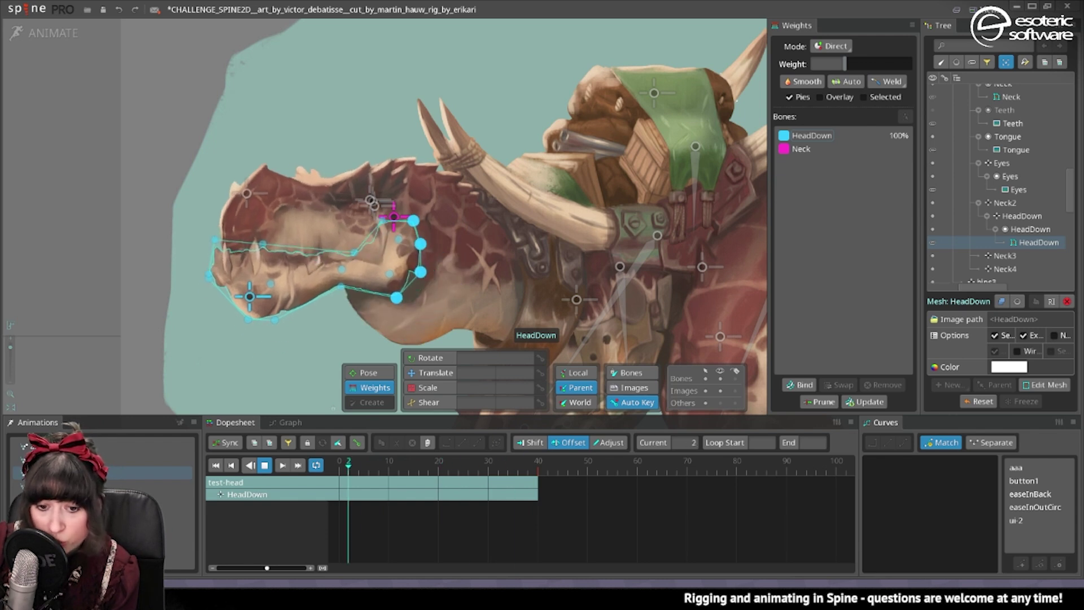
left_click(802, 148)
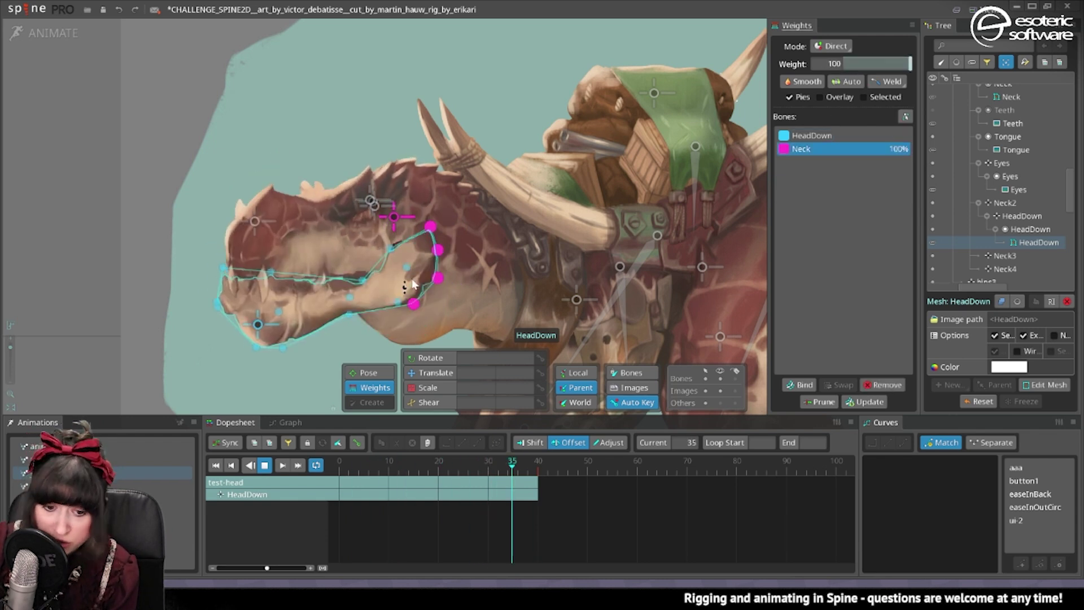
Step: Blend the HeadDown mesh's upper rear corner vertex and the two inner vertices at the back of the jaw partly to the Neck bone
left_click(397, 259)
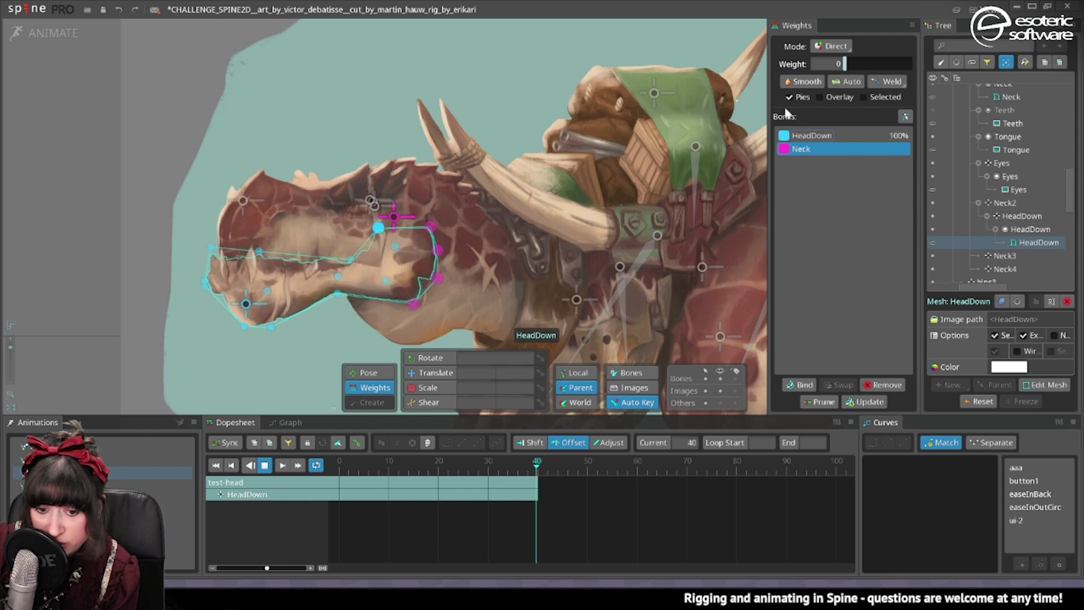
left_click(885, 63)
left_click_drag(446, 252, 400, 299)
left_click(882, 65)
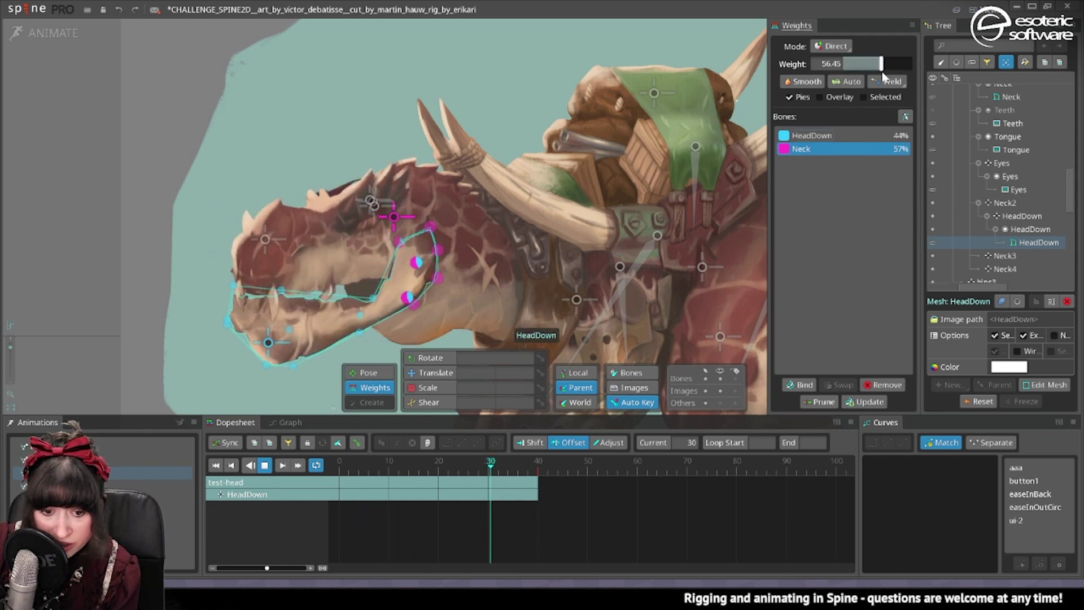
mouse_move(882, 65)
left_mouse_down()
mouse_move(896, 66)
mouse_move(870, 64)
left_mouse_up()
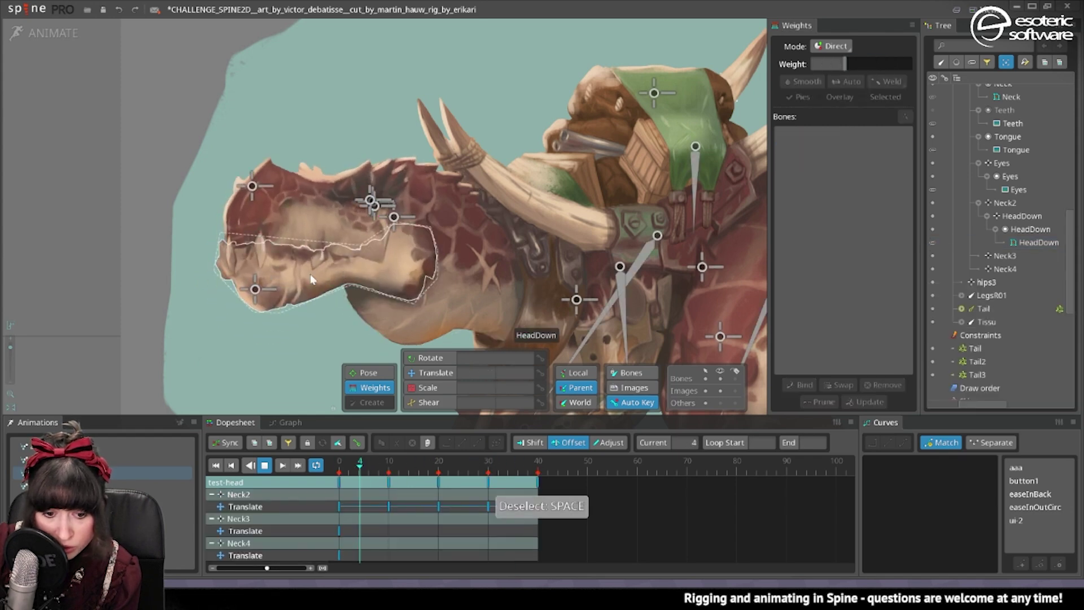
Step: Give the HeadDown mesh's mid-jaw vertices a partial Neck weight, about 40% on the one at the lower edge
left_click(32, 37)
left_click(32, 37)
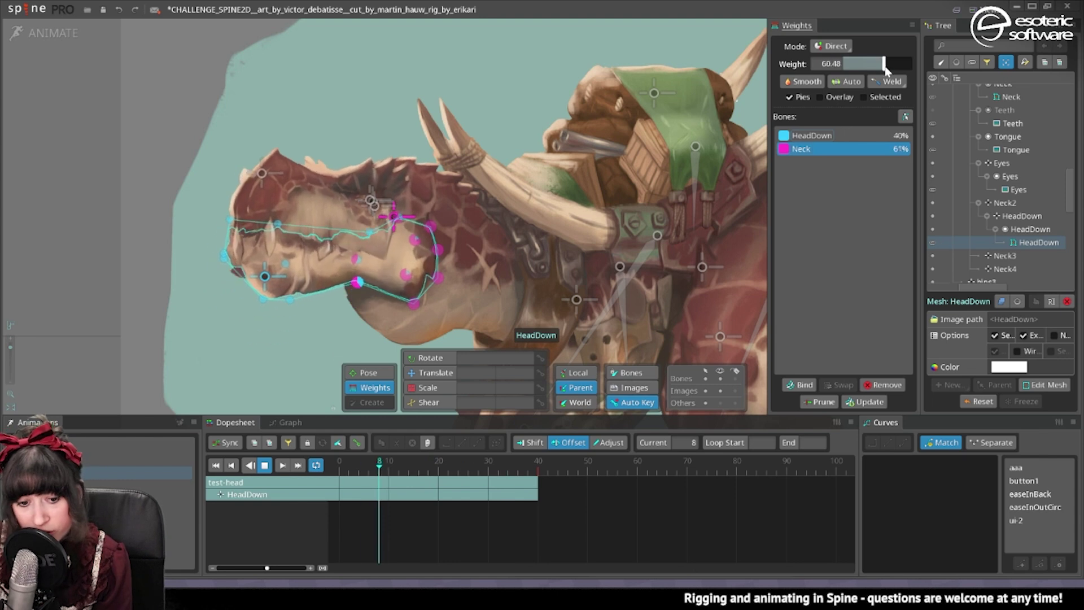
left_click_drag(887, 64, 889, 64)
left_click(912, 73)
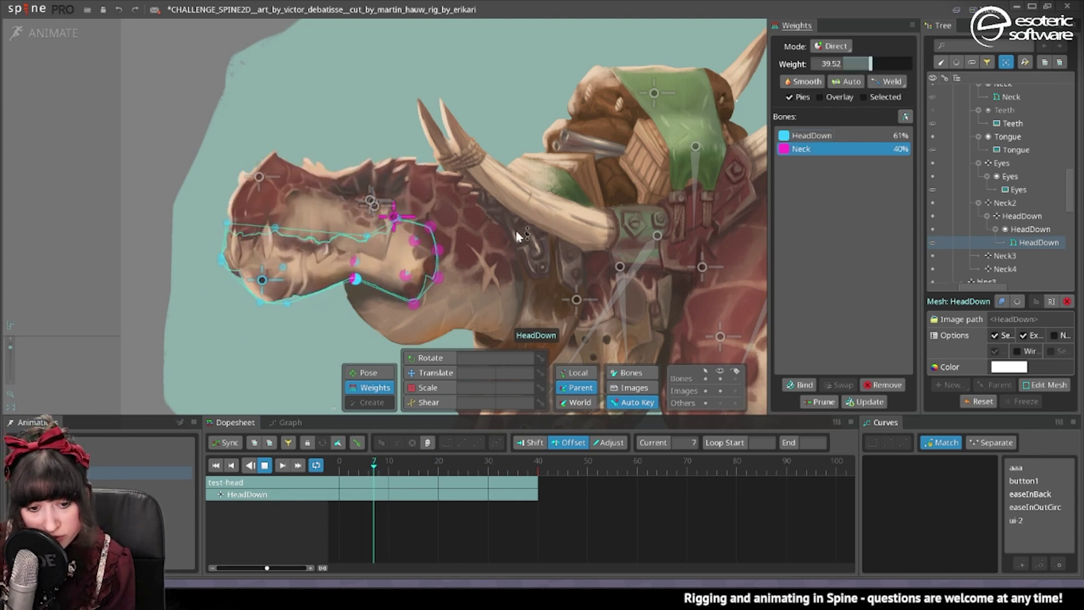
left_click(380, 290)
left_click_drag(846, 65, 813, 88)
key("space")
Step: Reselect the HeadDown mesh and blend its vertices at the front tip of the jaw partly to the Neck bone
left_click(319, 273)
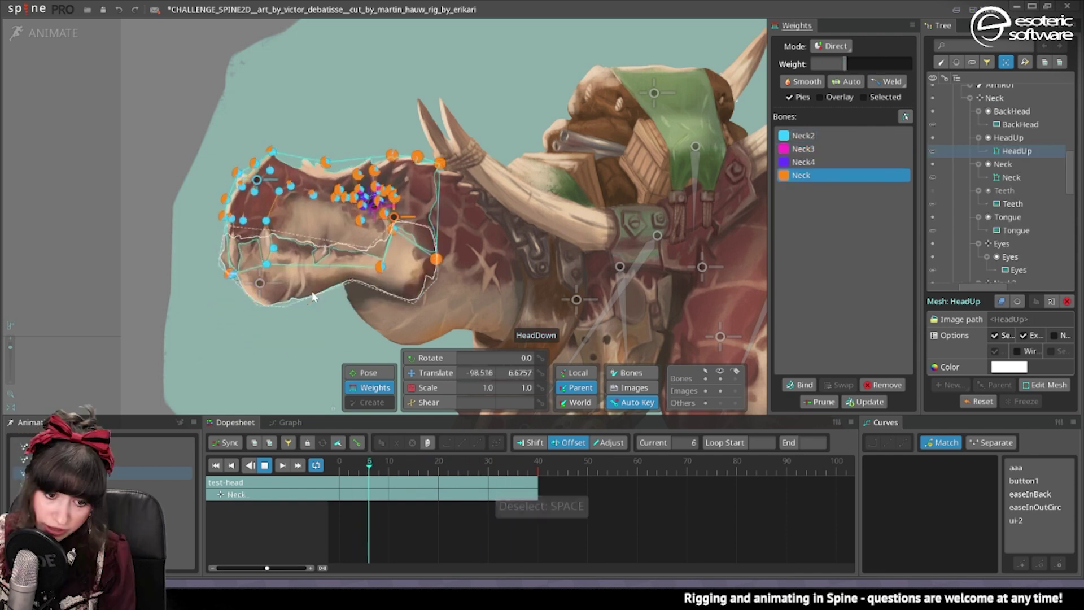
left_click(404, 262)
left_click(283, 296)
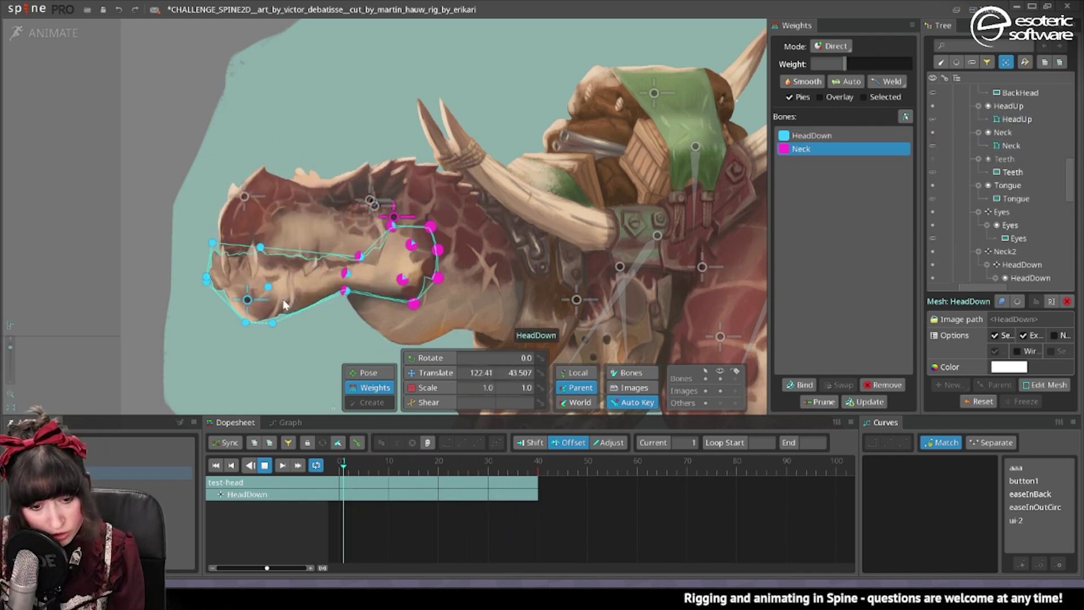
left_click(221, 263)
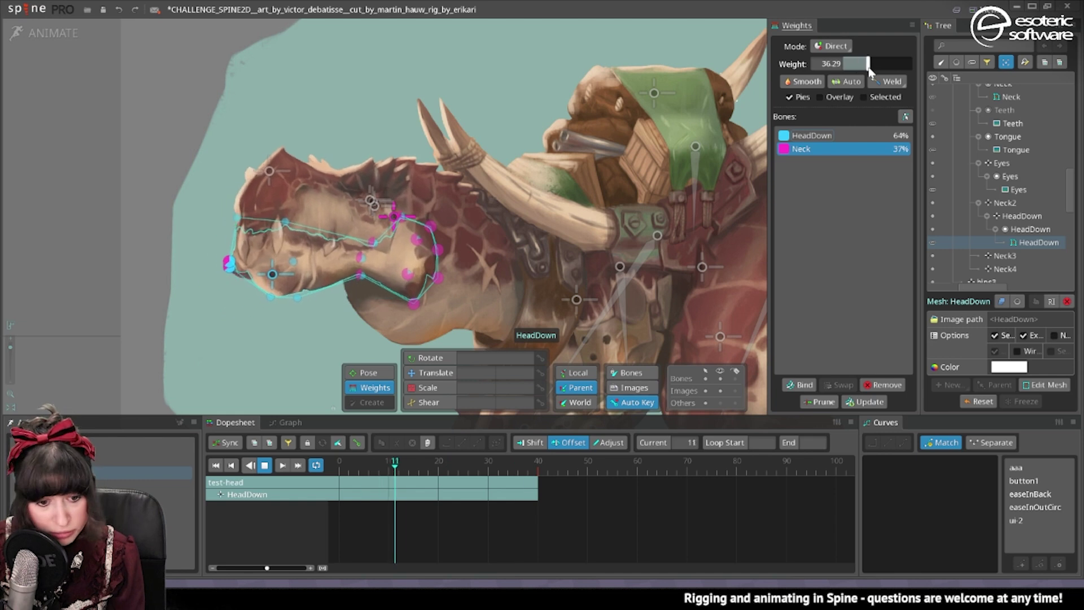
left_click(211, 249)
left_click(224, 272)
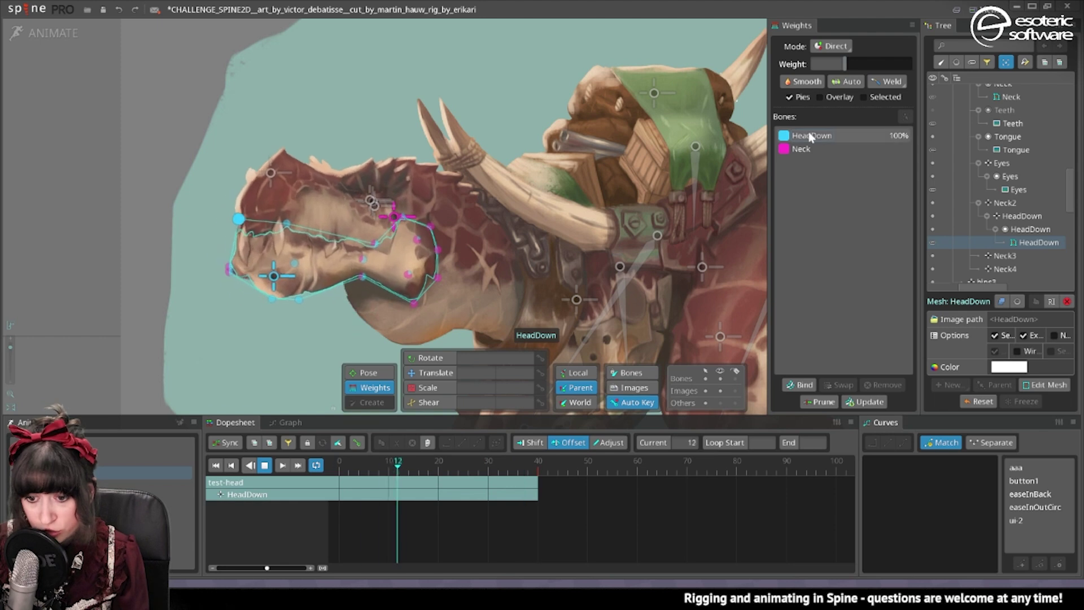
Step: Add some Neck influence to the jaw's upper front vertex and fine-tune the HeadDown weight of the chin vertex
left_click(829, 148)
left_click(283, 329)
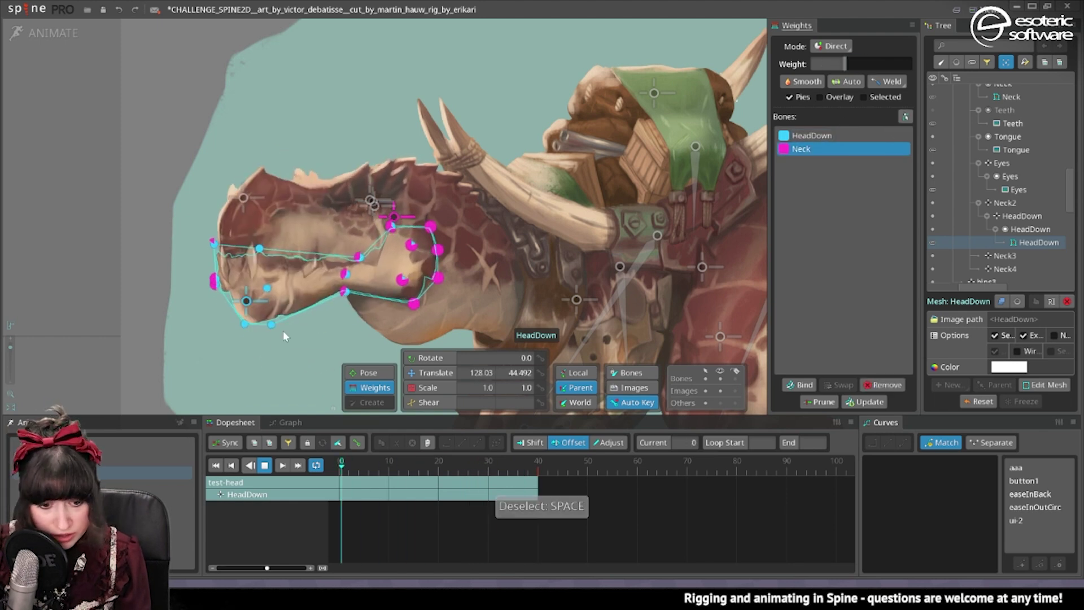
left_click(830, 136)
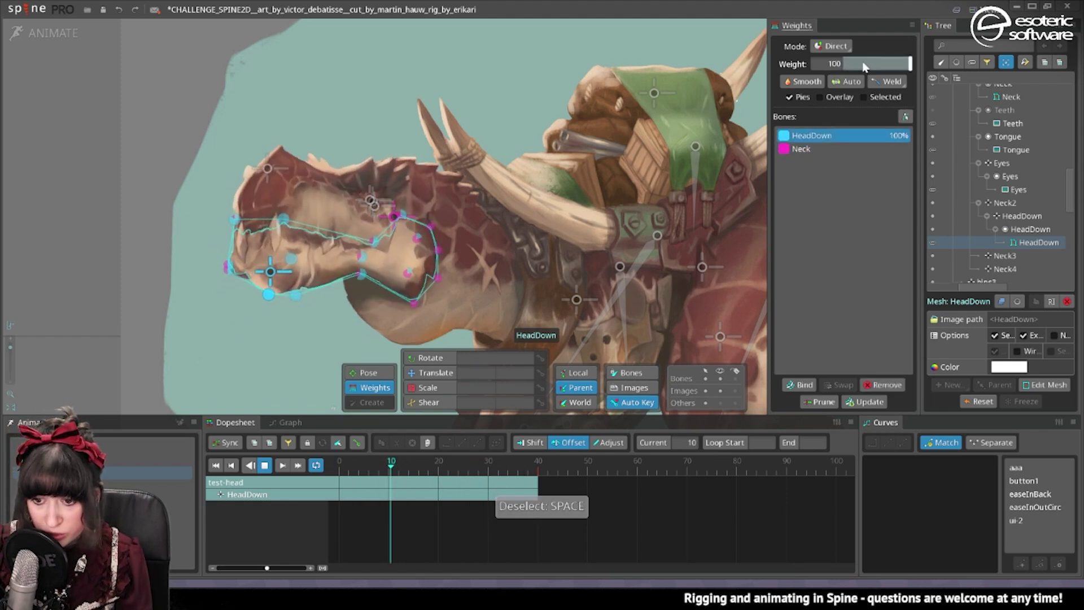
left_click_drag(846, 63, 907, 63)
key("space")
Step: In setup mode, add three vertices to the front part of the HeadDown mesh, bringing it to 20 vertices
left_click(60, 41)
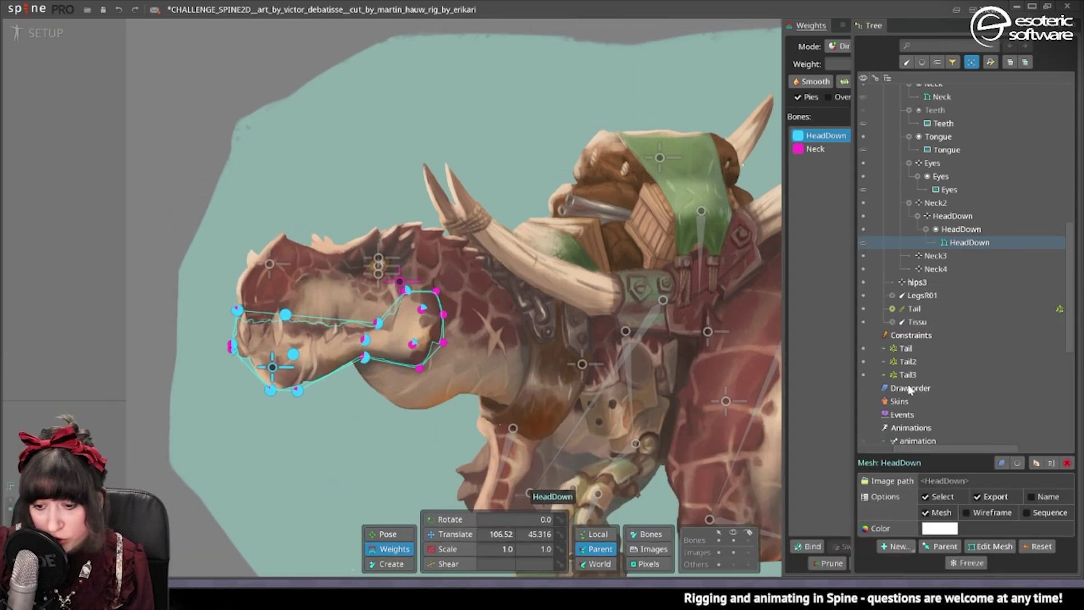
left_click(990, 546)
scroll(252, 356, "up", 3)
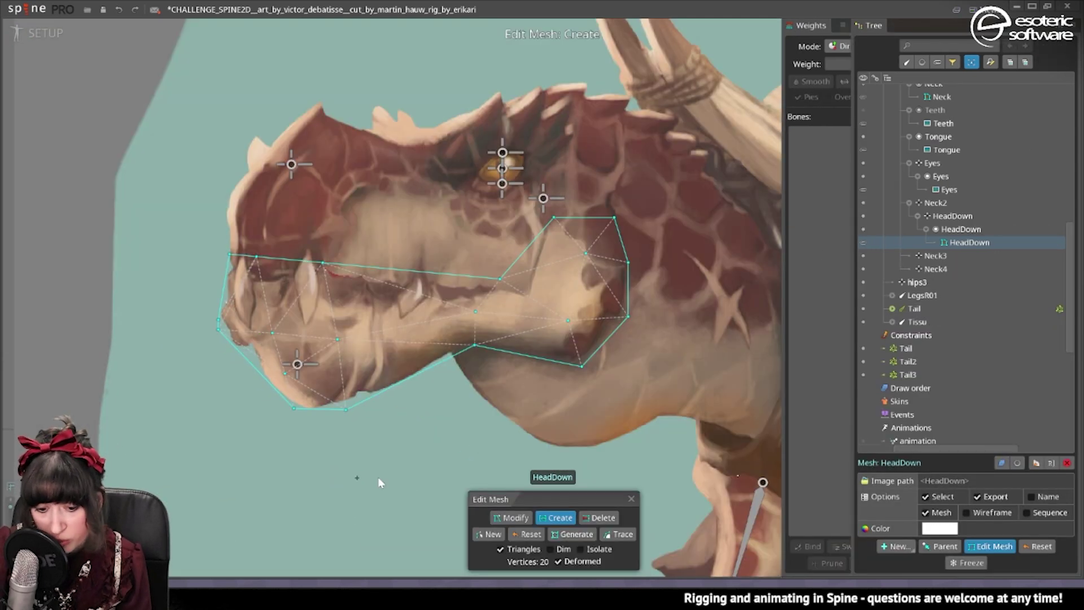
left_click(524, 522)
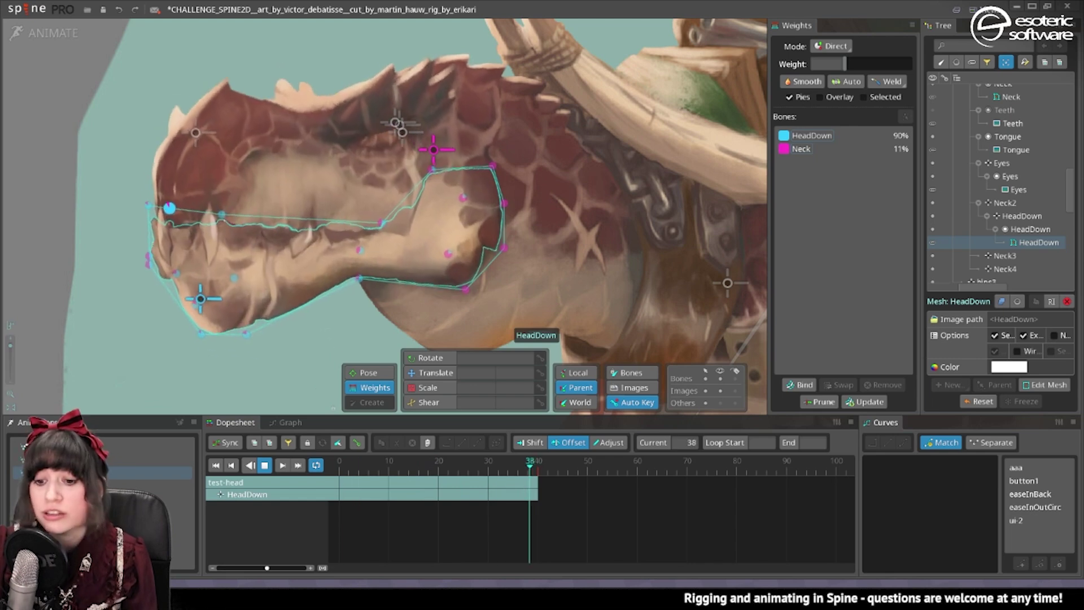
Step: Back in animate mode, fine-tune the HeadDown bone weights of the new vertices near the front of the jaw
left_click(830, 136)
mouse_move(902, 63)
left_mouse_down()
mouse_move(913, 66)
mouse_move(898, 64)
left_mouse_up()
left_click(227, 265)
left_click_drag(898, 64, 910, 65)
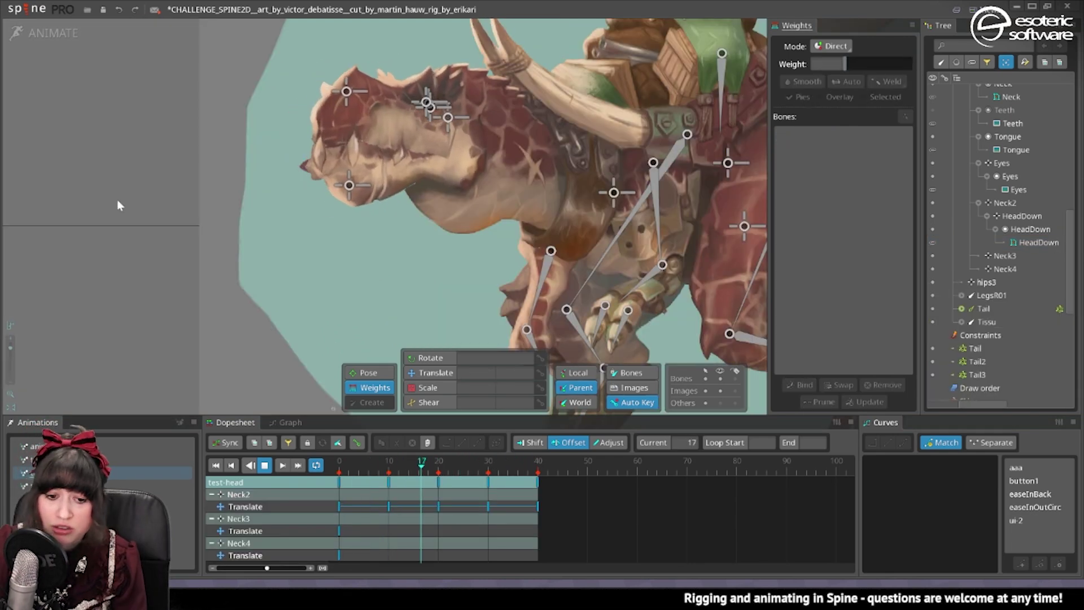
Step: Unhide the teeth in setup mode, turn the Teeth image into a mesh, and add six vertex pairs along its upper and lower edges around the teeth
key("ctrl+h")
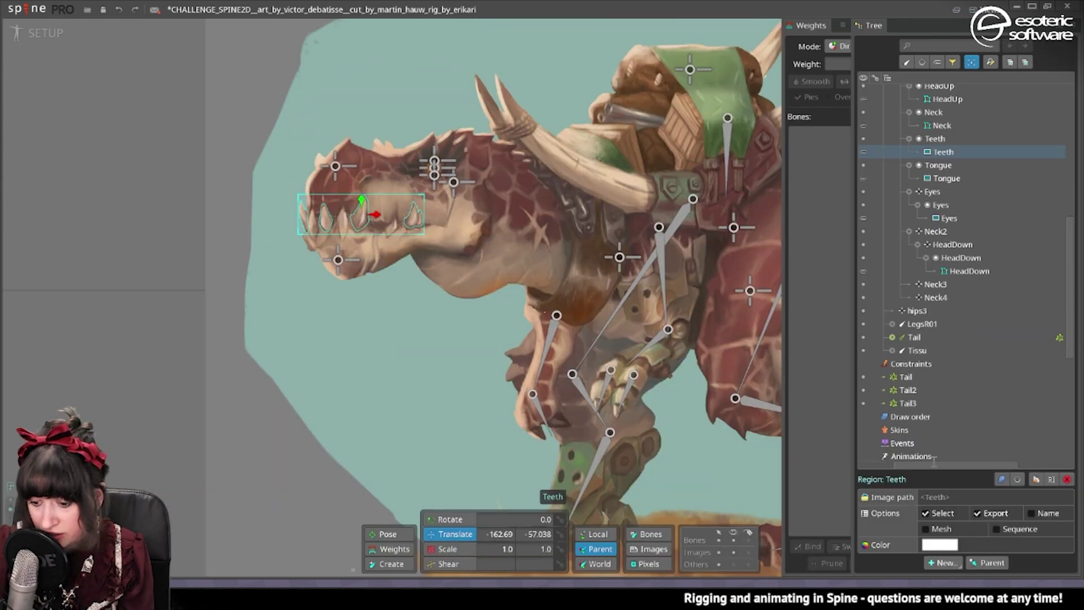
left_click(925, 529)
left_click(990, 546)
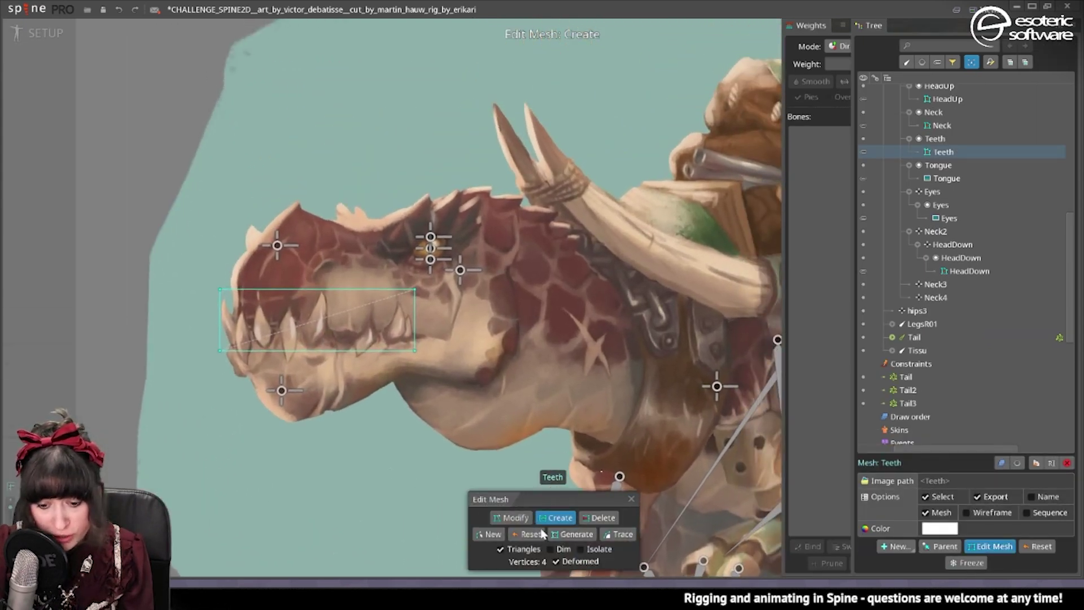
left_click(560, 550)
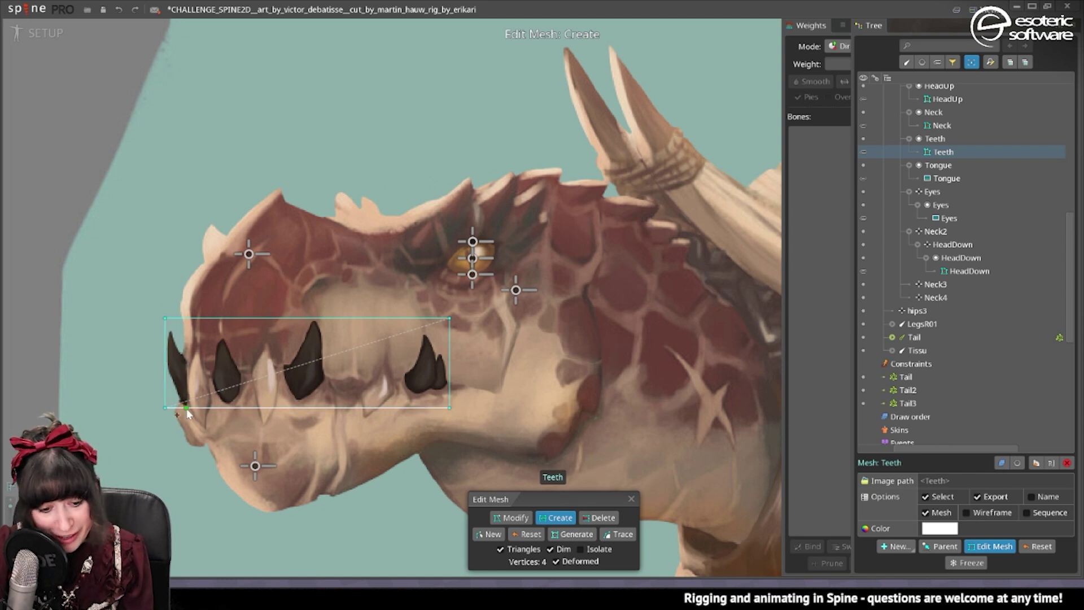
left_click(187, 407)
left_click(187, 318)
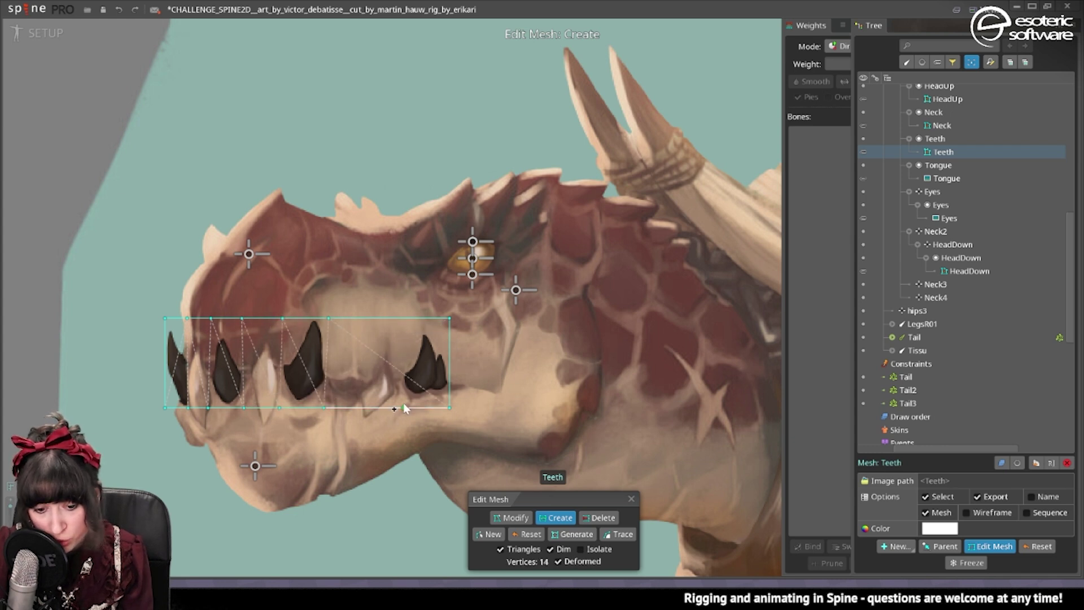
Step: Bind the Teeth mesh to the HeadDown and Neck bones and return to animate mode
left_click(630, 499)
key("ctrl+b")
left_click(515, 290)
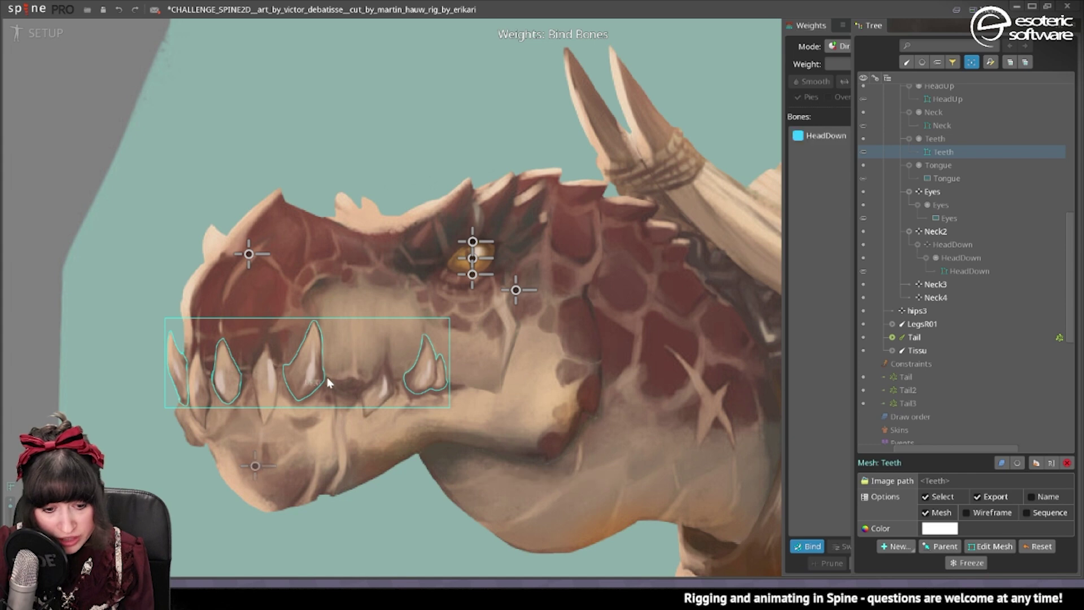
scroll(395, 306, "down", 2)
left_click(820, 549)
key("ctrl+Tab")
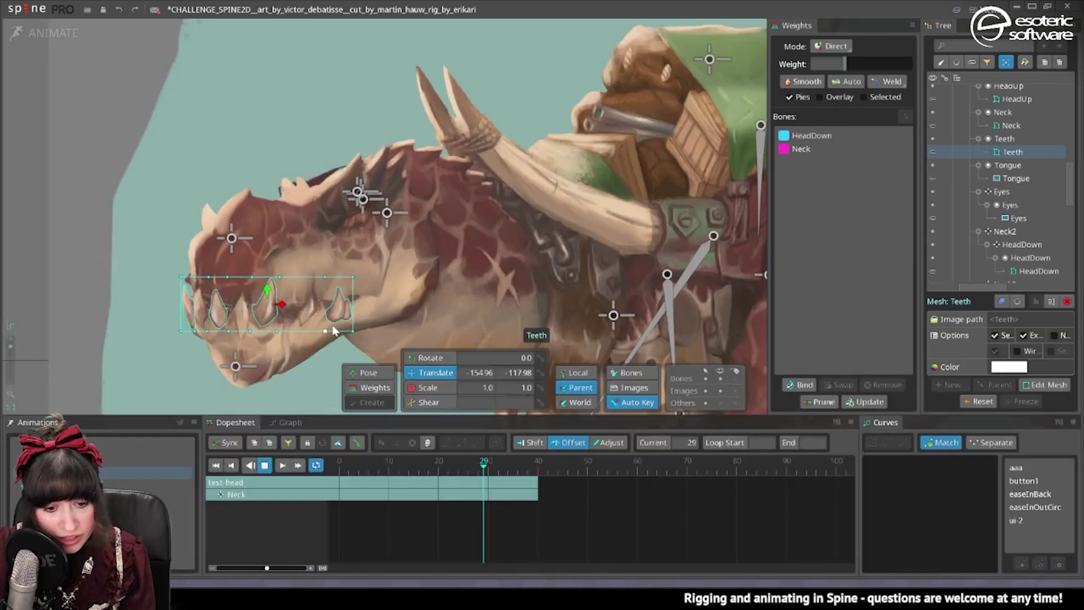
Step: Reduce the HeadDown weight of the Teeth mesh's four rear vertices to about 69%, and of the rearmost pair to about 54%
left_click(369, 387)
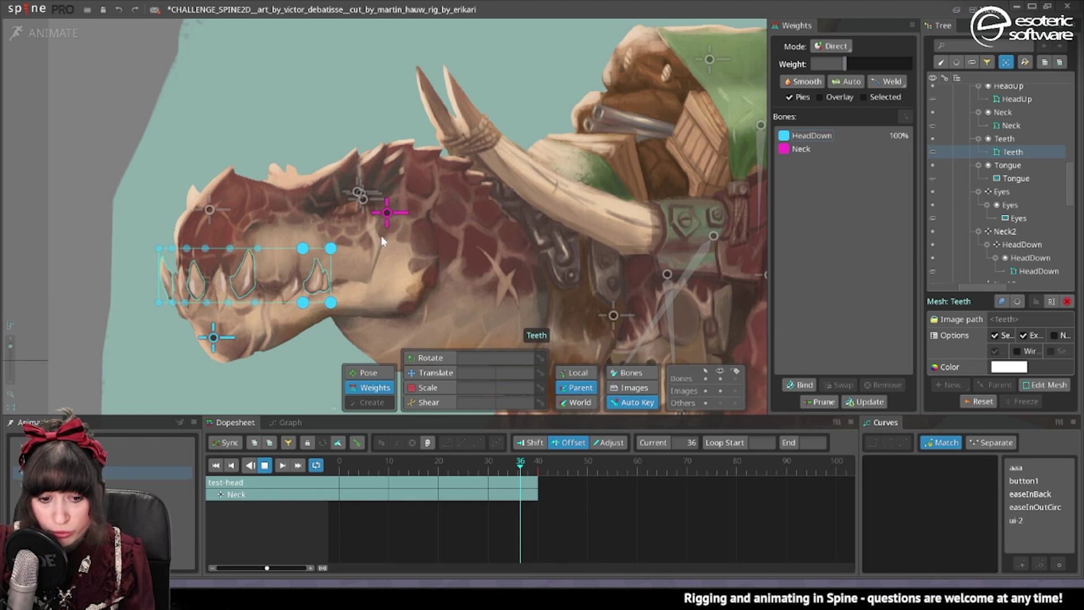
left_click(835, 136)
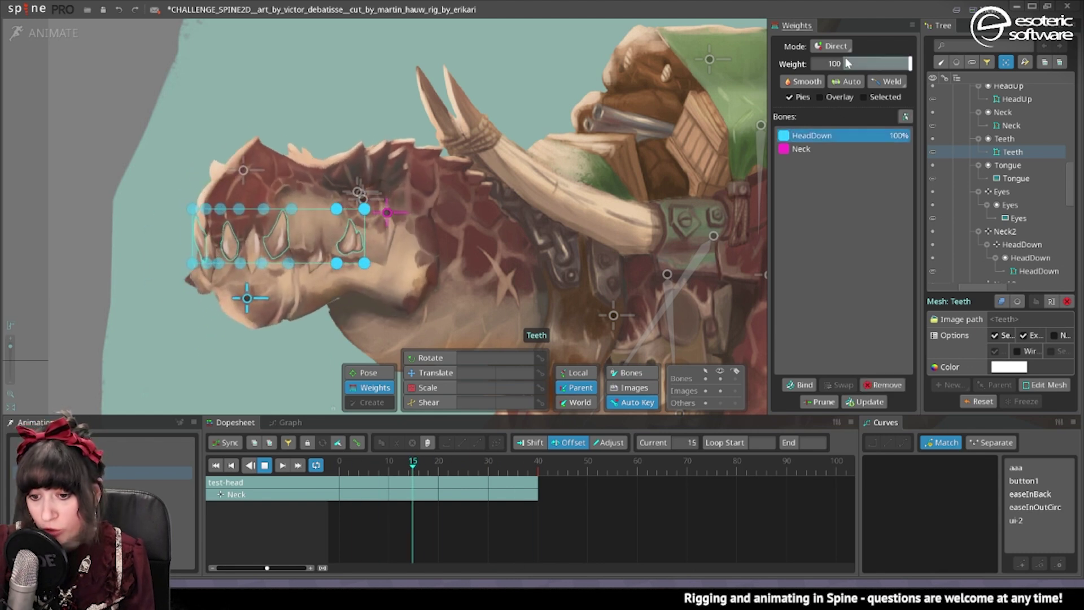
left_click_drag(908, 63, 882, 63)
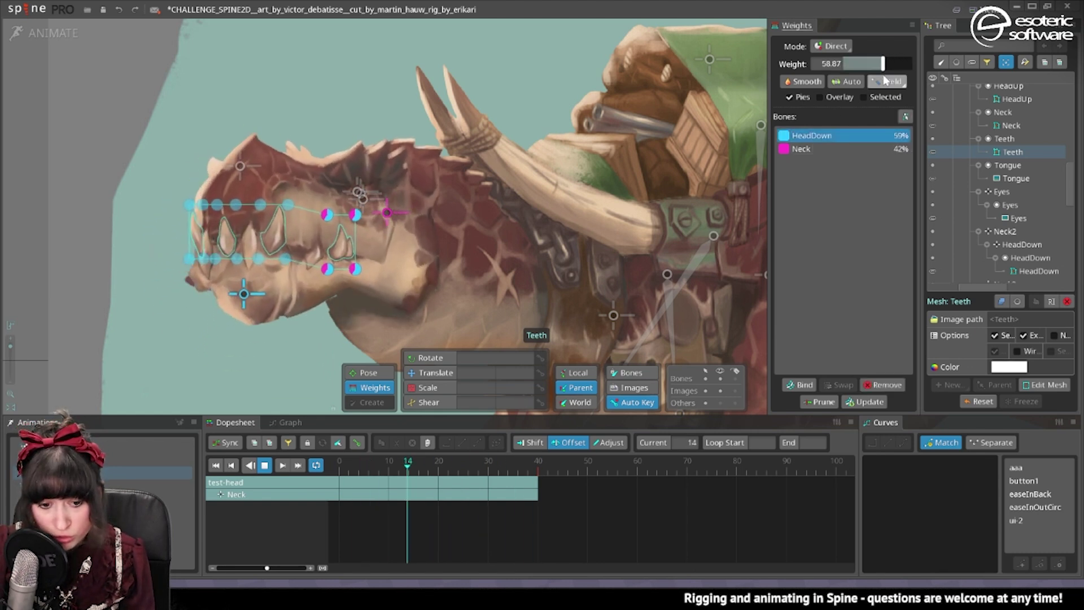
left_click(336, 299)
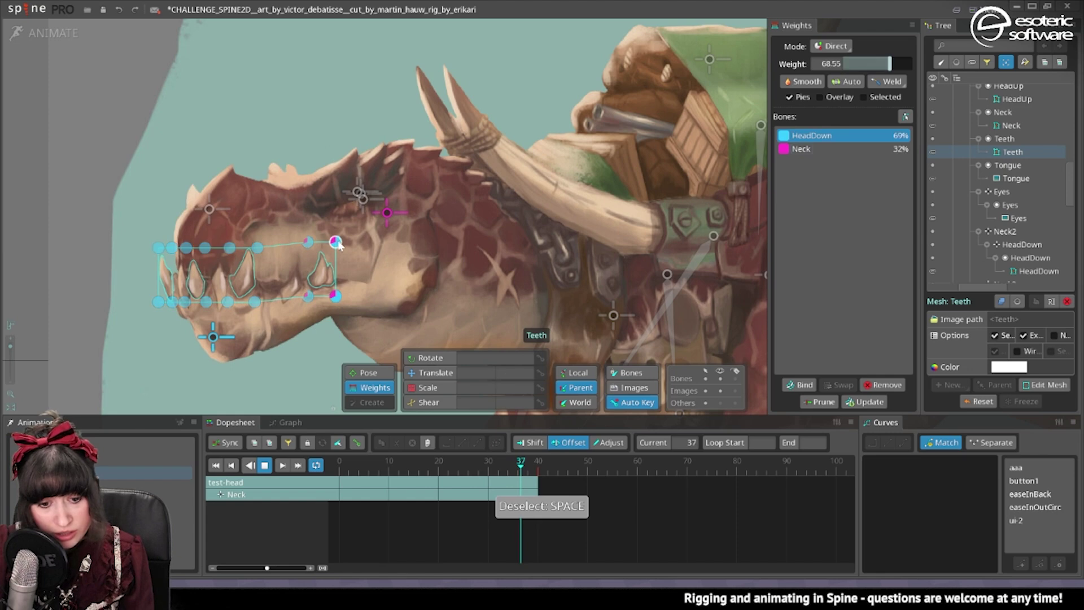
left_click_drag(889, 63, 881, 70)
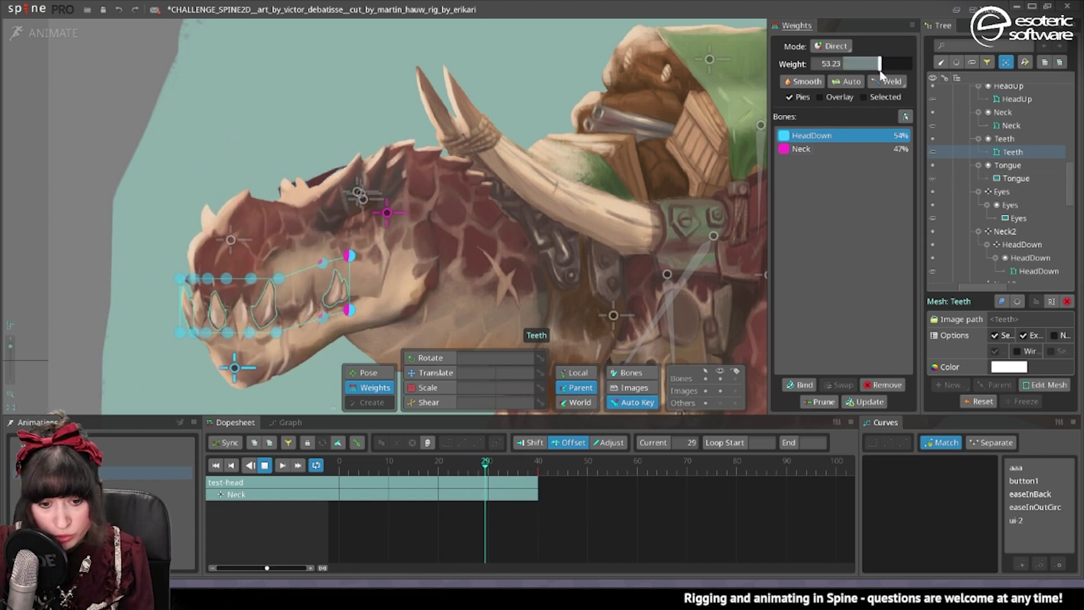
left_click(507, 230)
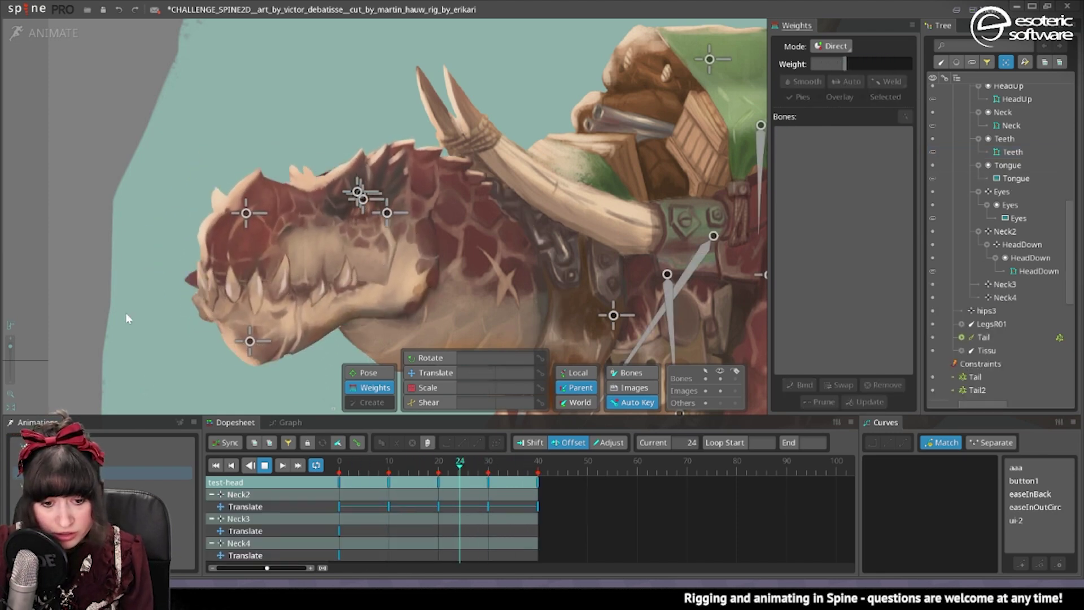
Step: Reselect the Teeth mesh and blend the vertex pair behind the large middle tooth between the HeadDown and Neck bones
left_click(262, 274)
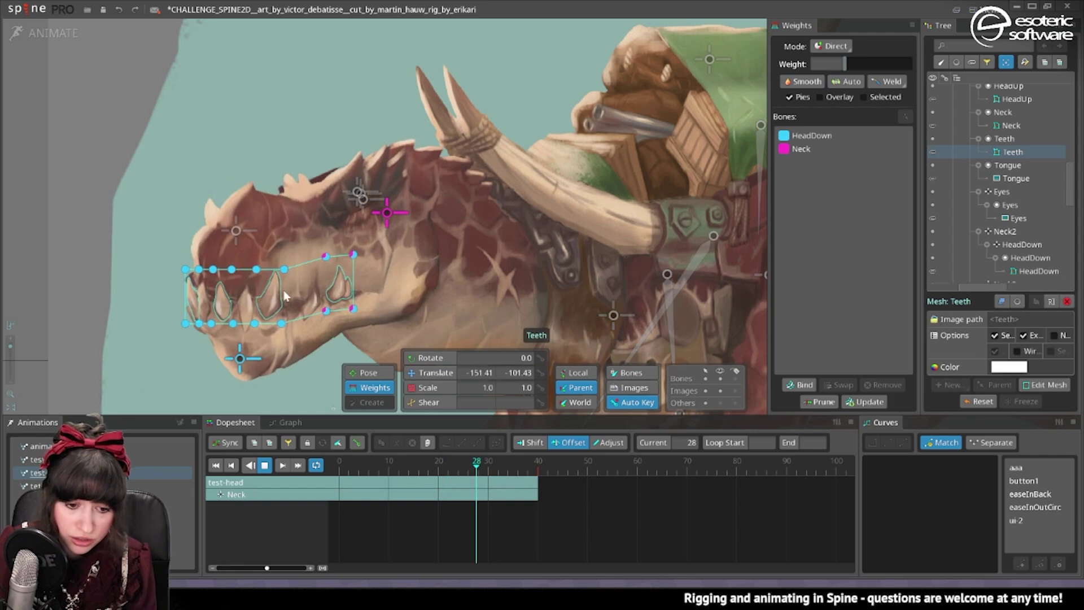
left_click(284, 318)
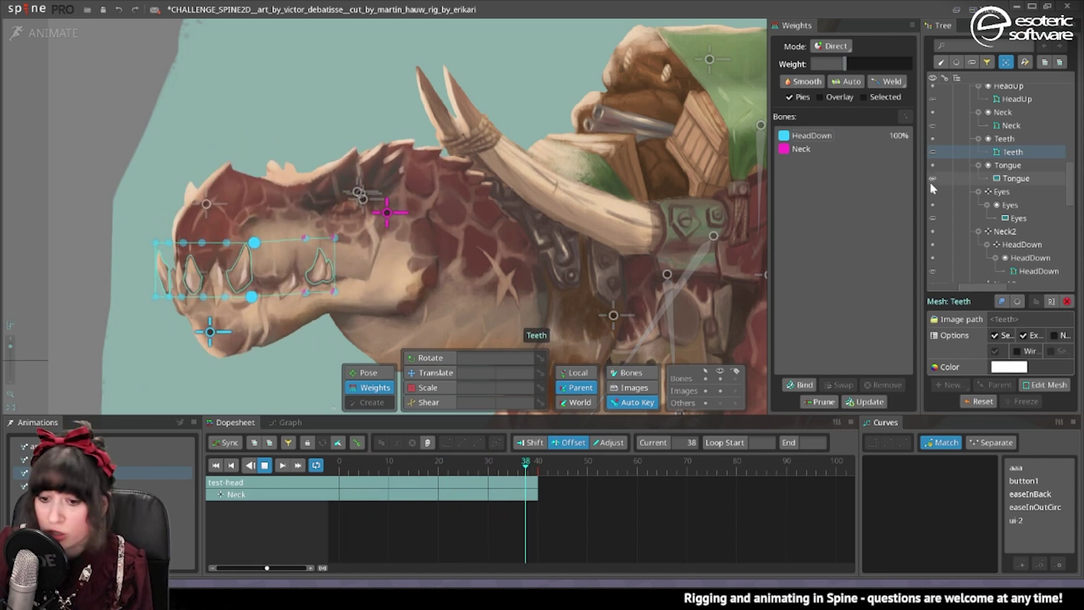
left_click(801, 149)
key("space")
left_click_drag(845, 64, 910, 63)
left_click(266, 268)
left_click(808, 136)
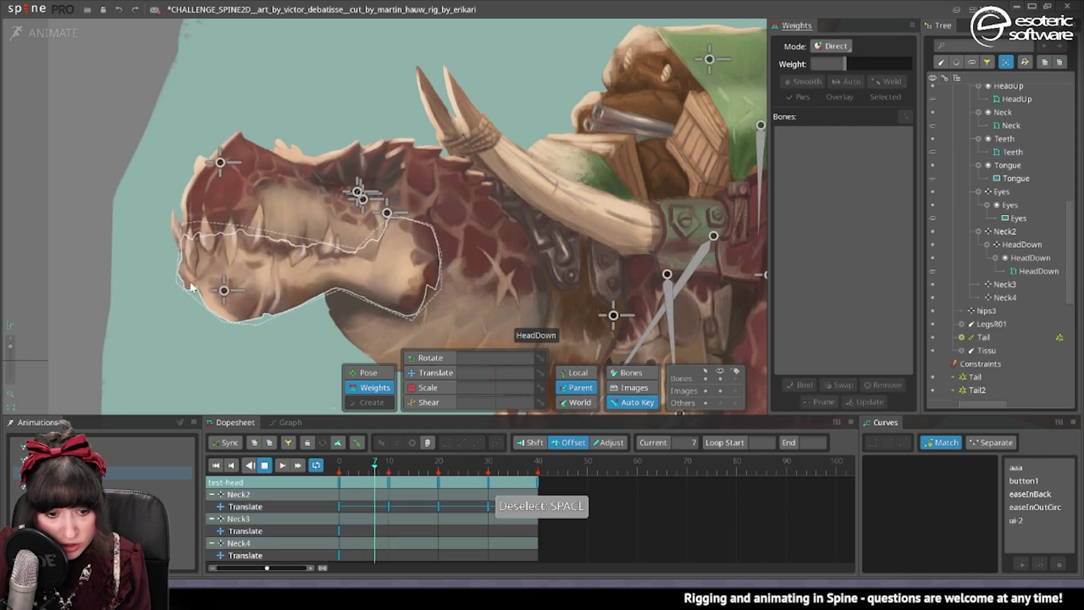
Step: Set the Neck bone's weight to about 27% on the four foremost vertices of the Teeth mesh
key("space")
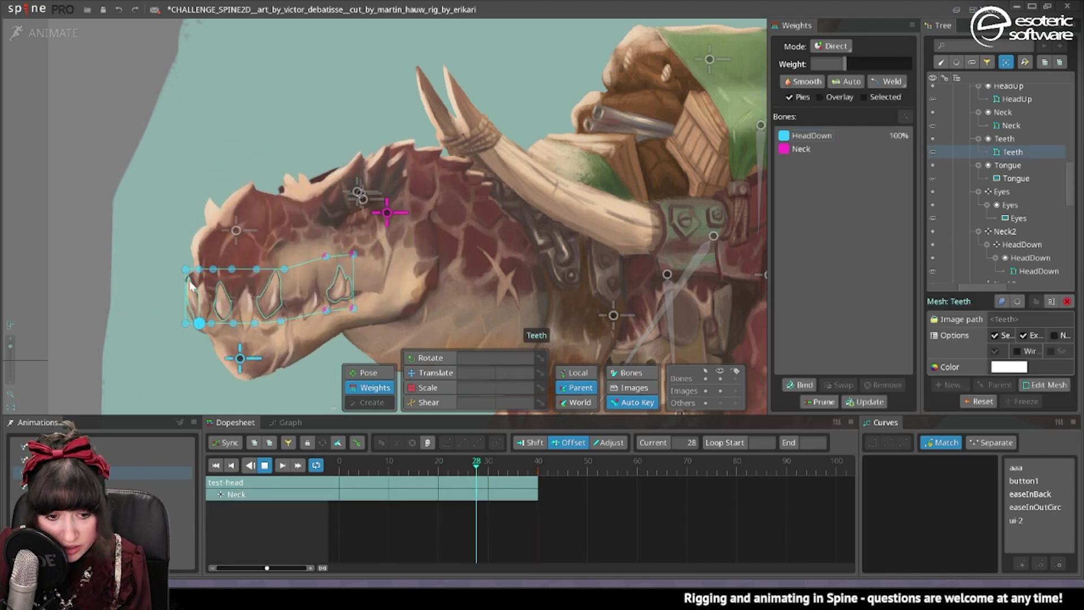
left_click(802, 149)
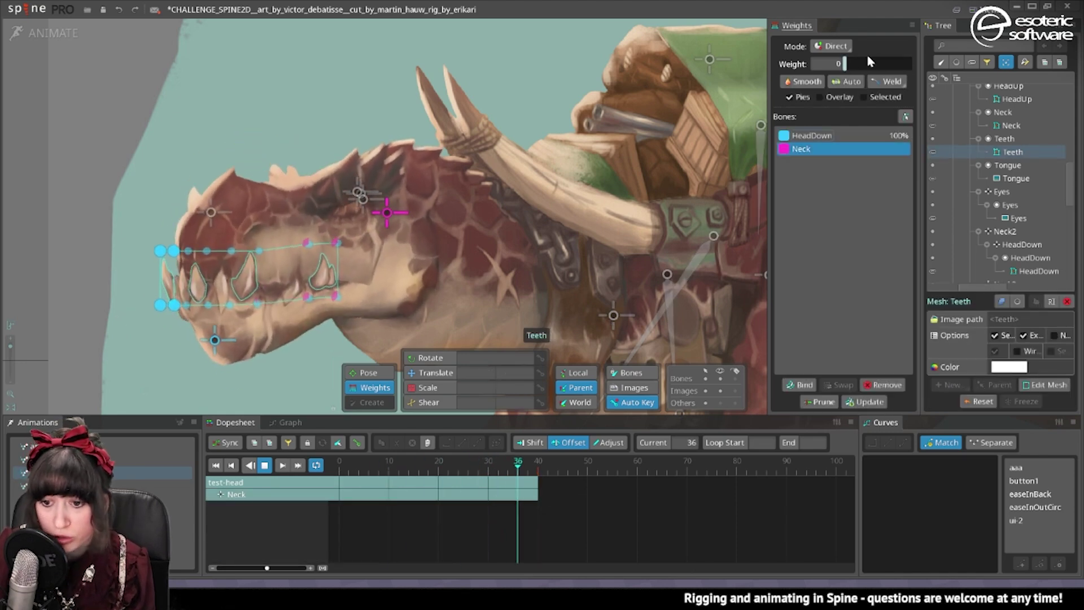
left_click_drag(846, 64, 873, 64)
key("space")
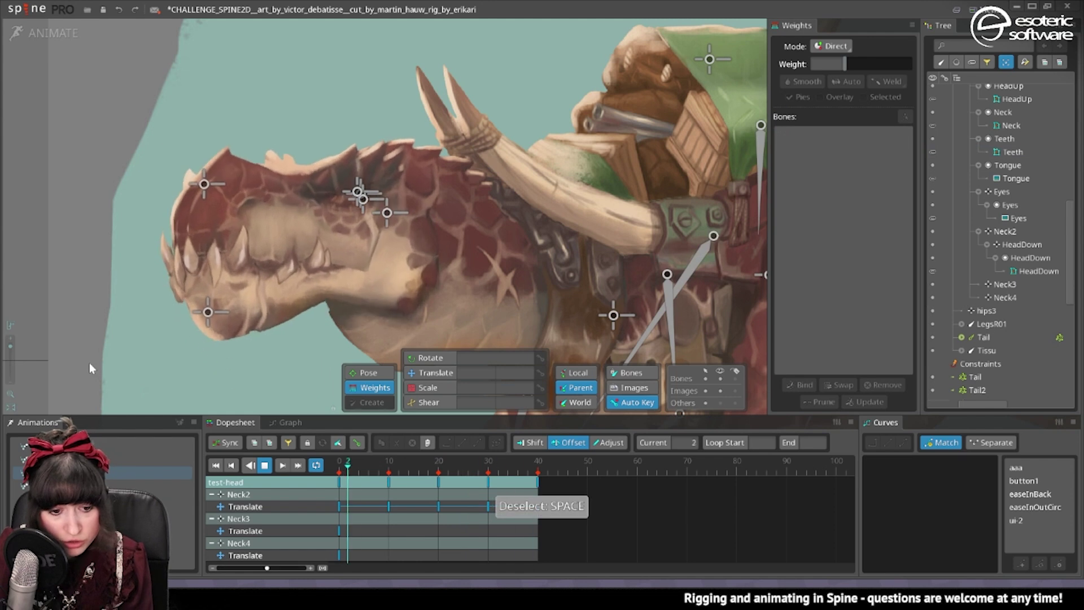
left_click(182, 310)
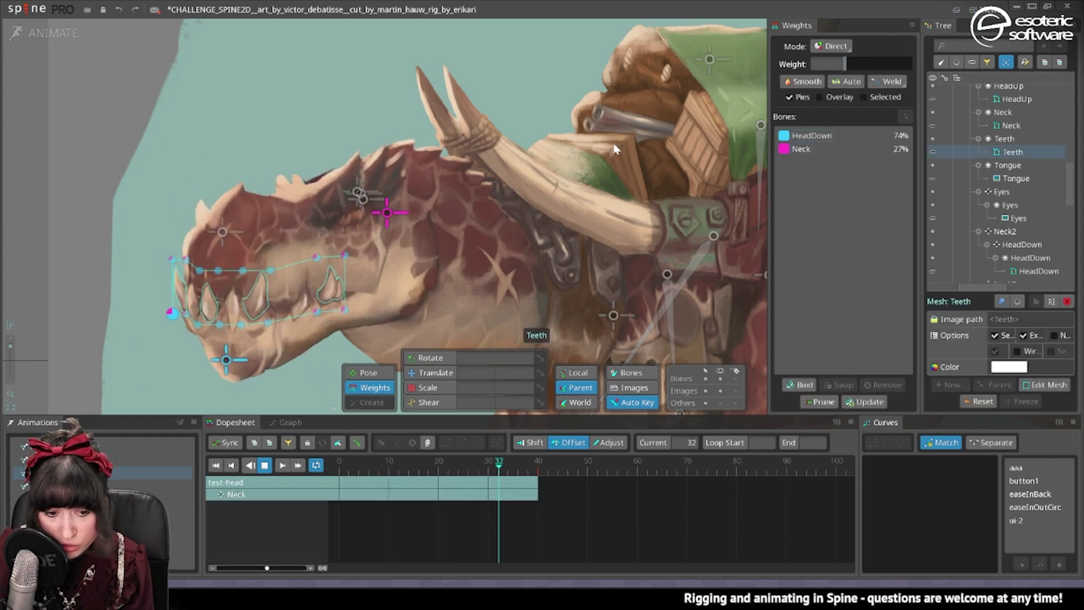
key("space")
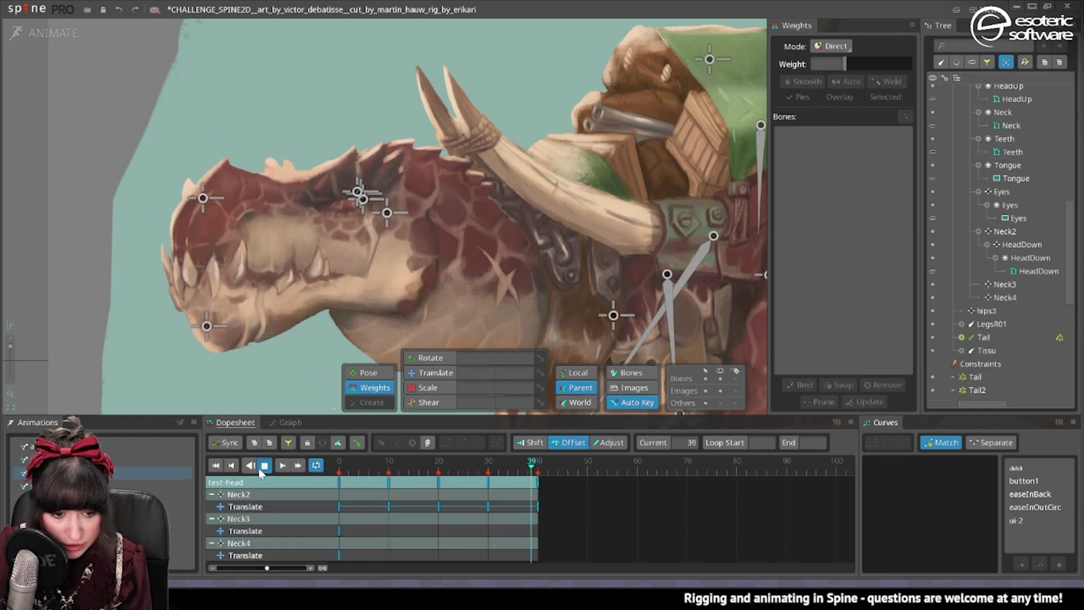
Step: Reselect the Teeth mesh and set the Neck weight of its second-from-front lower vertex to about 23%
left_click(162, 271)
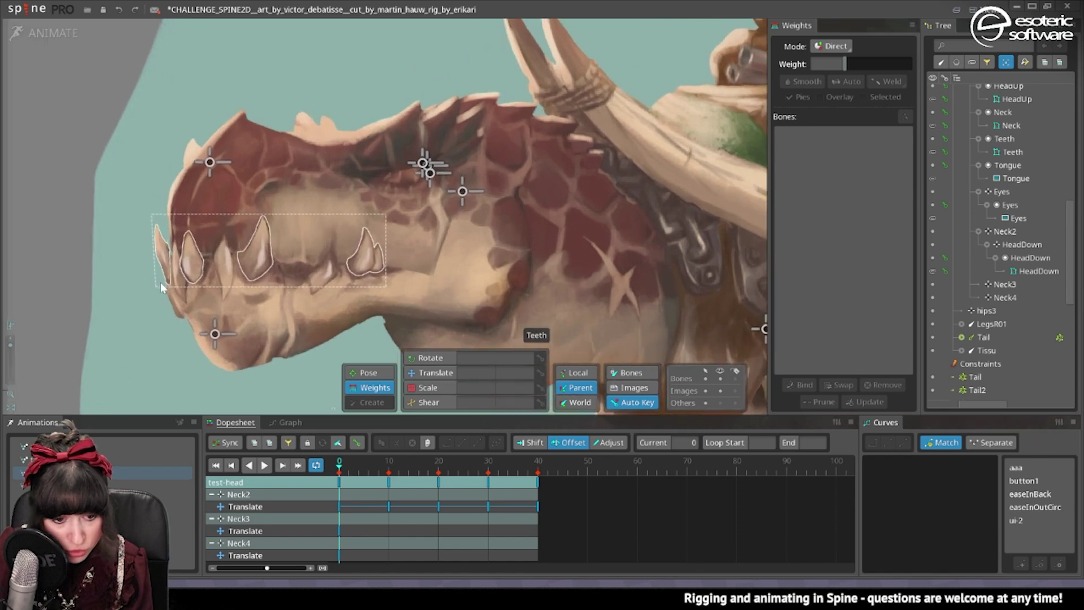
scroll(164, 259, "up", 5)
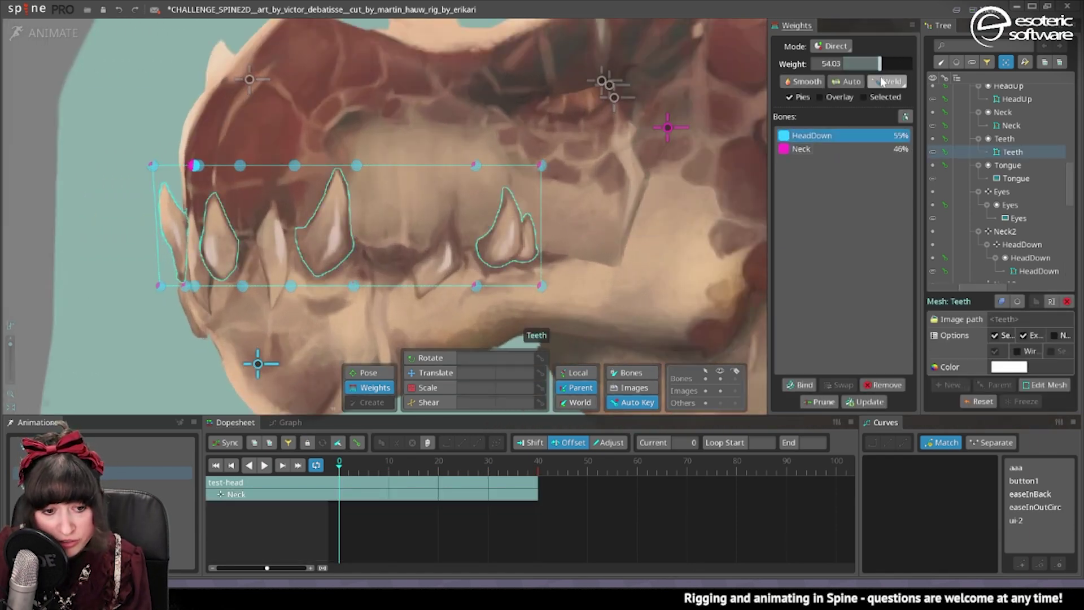
key("space")
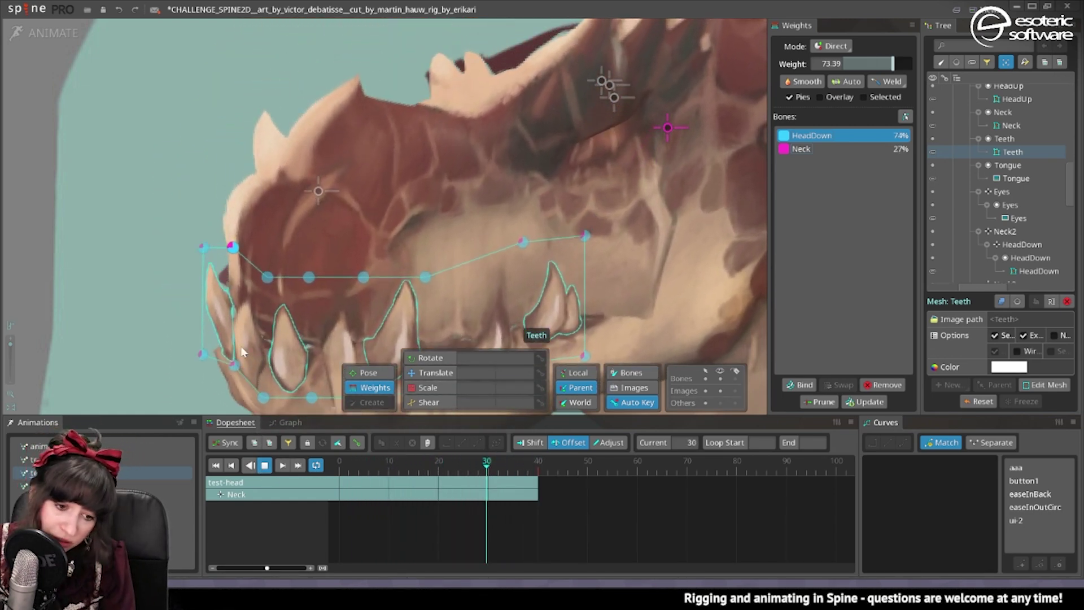
left_click(233, 367)
left_click(802, 149)
left_click_drag(852, 63, 859, 90)
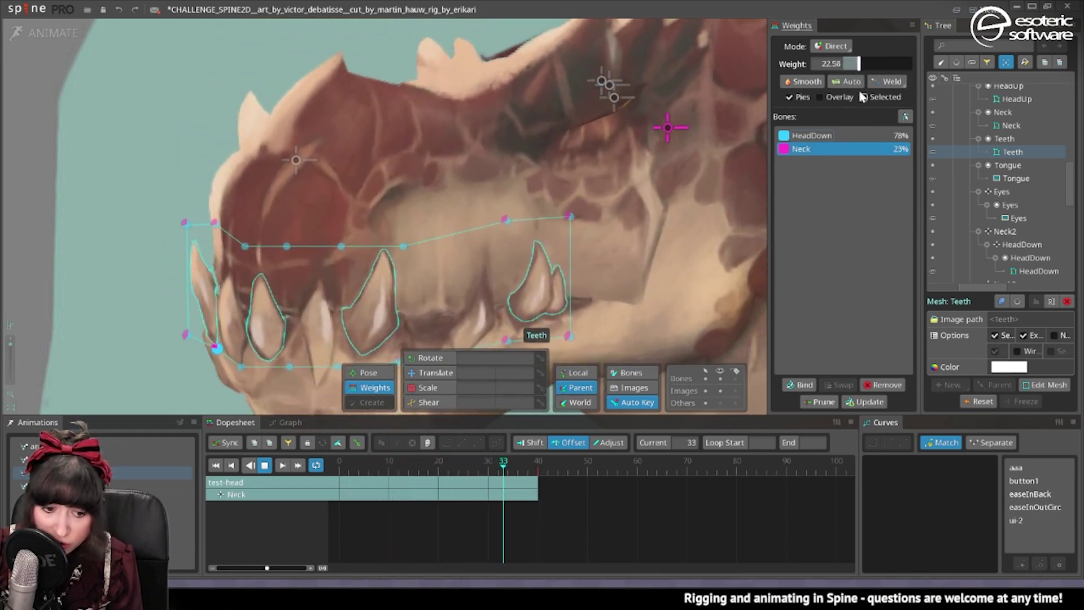
key("space")
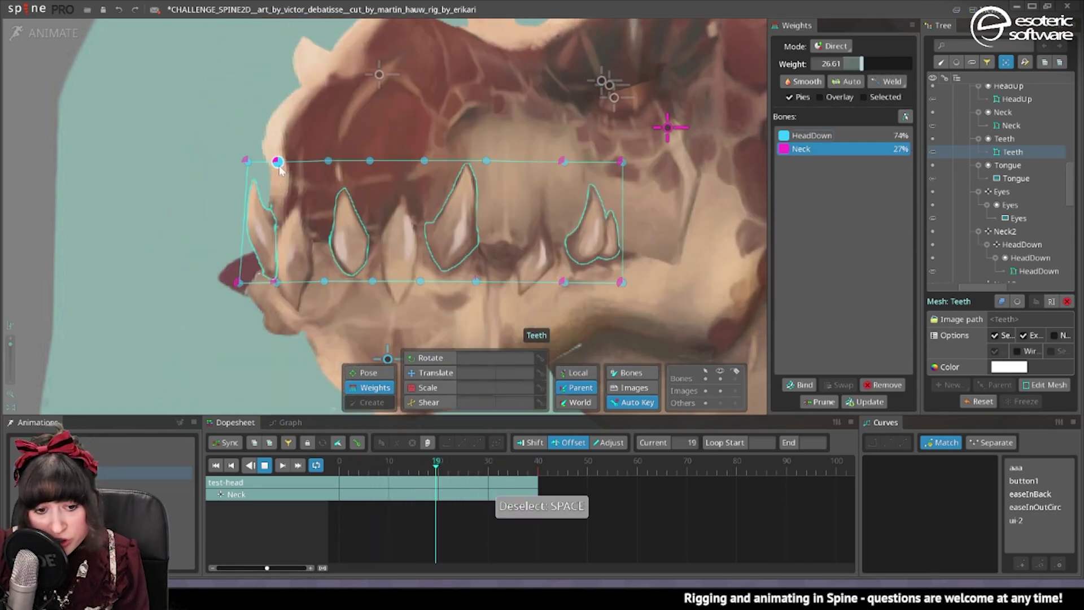
Step: Raise the Neck weight of the Teeth mesh's second-from-front upper vertex to about 33% and deselect the mesh
left_click_drag(861, 63, 867, 67)
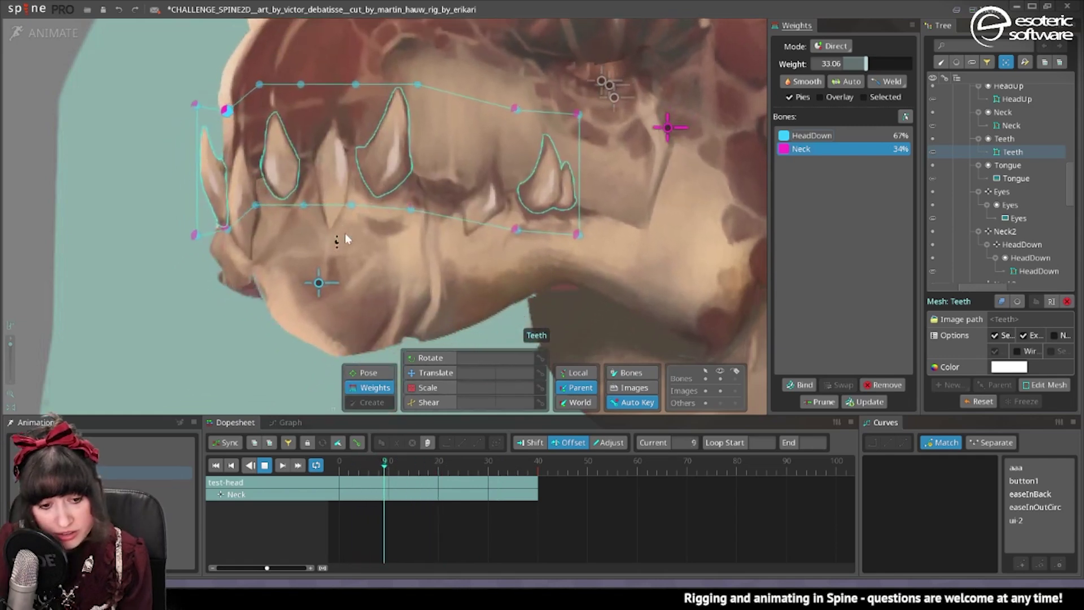
key("space")
scroll(339, 228, "down", 5)
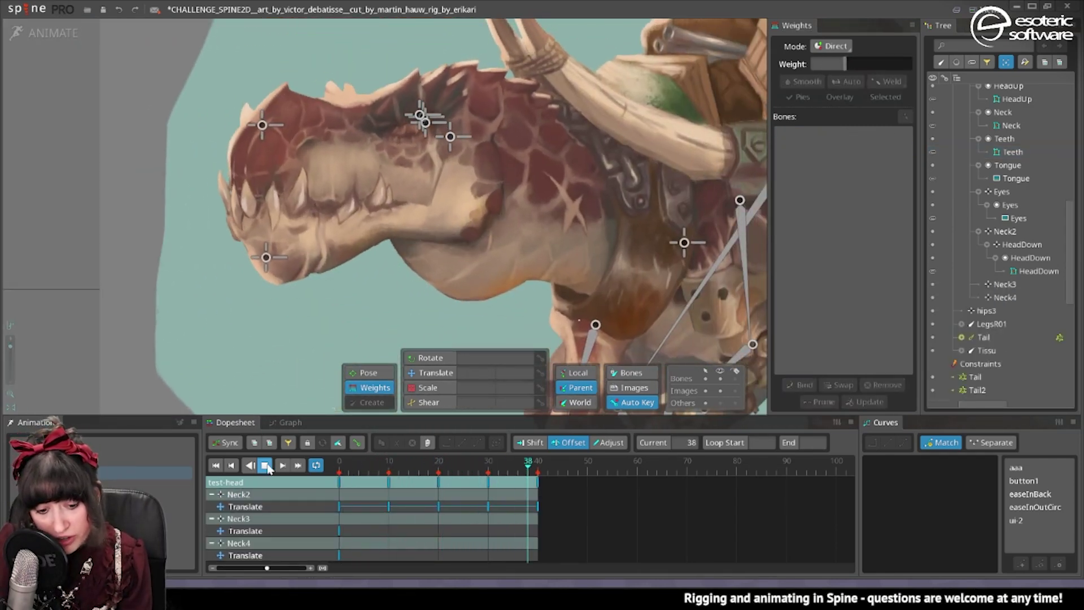
Step: Move the HeadDown bone down at frame 0 to a vertical translation of about -216, opening the jaw
key("space")
left_click(429, 374)
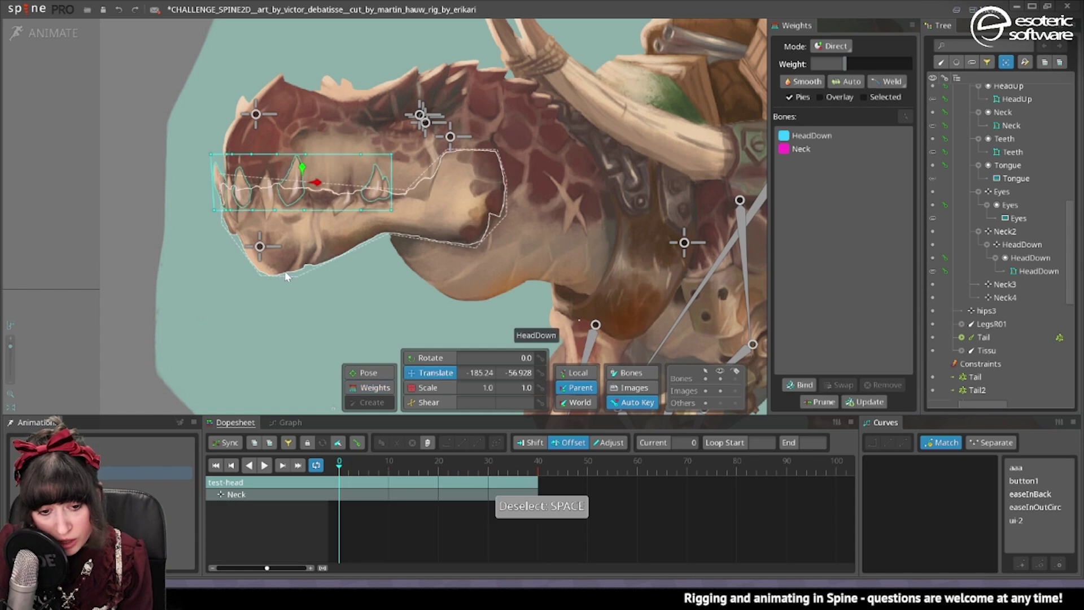
left_click(259, 247)
left_click_drag(263, 234, 264, 290)
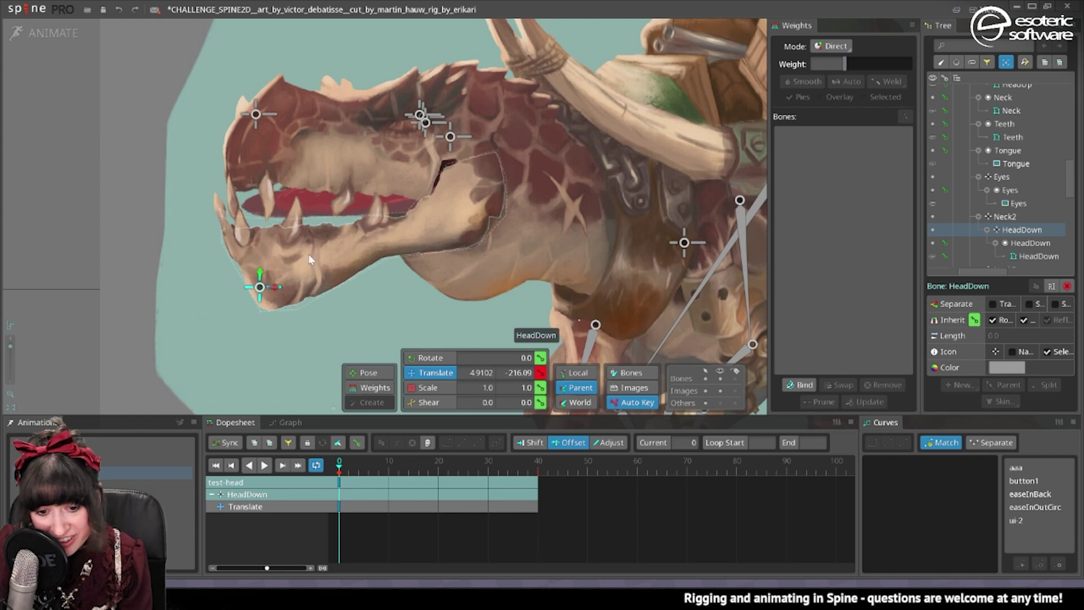
Step: Bind the HeadUp mesh to the HeadDown bone in setup mode and return to animate mode
left_click(405, 148)
key("ctrl+Tab")
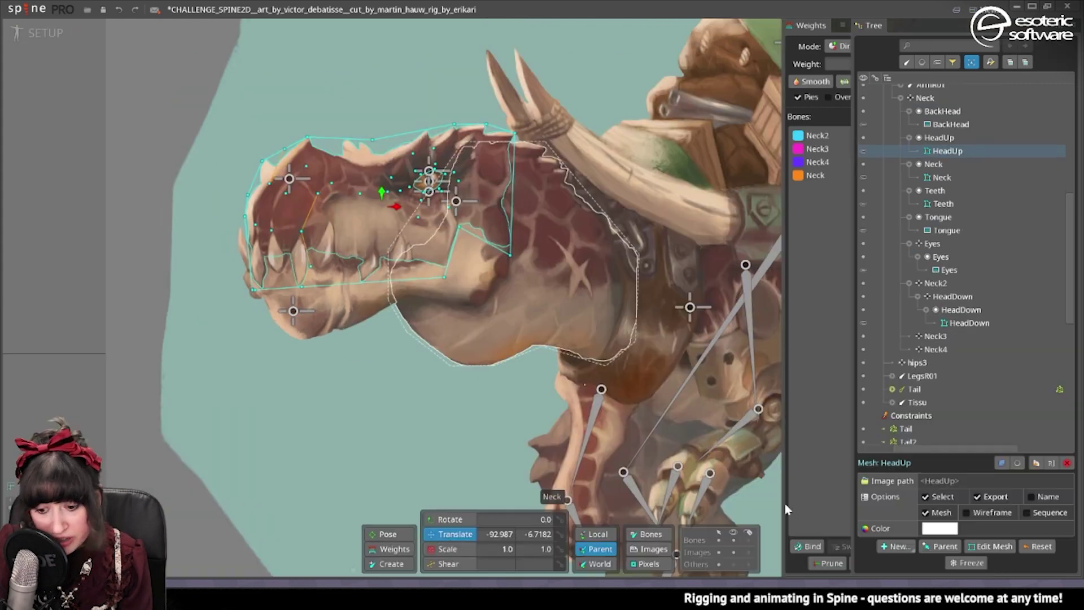
left_click(808, 546)
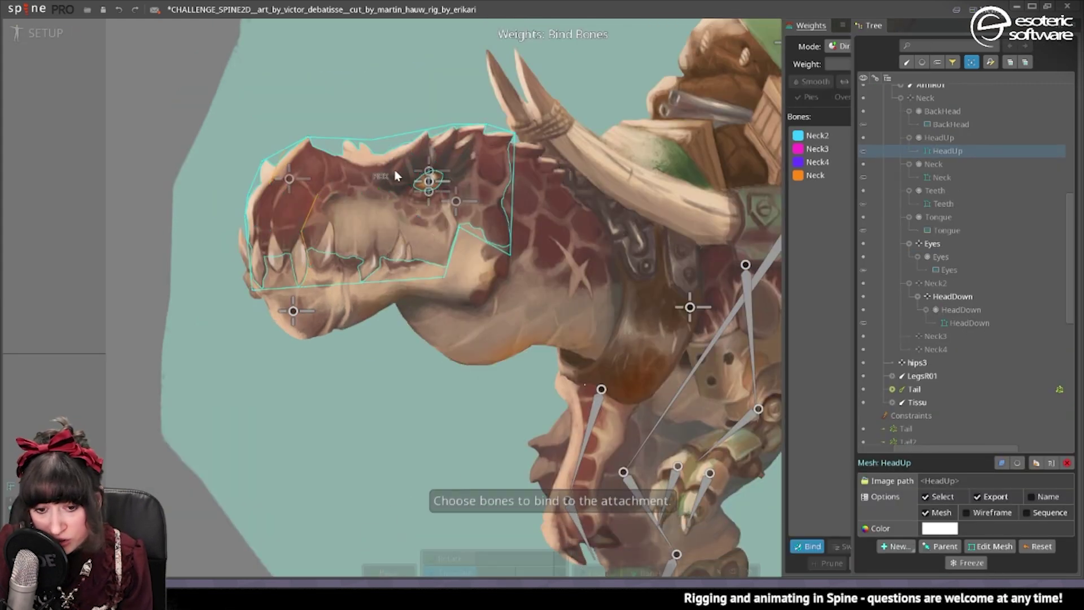
left_click(40, 36)
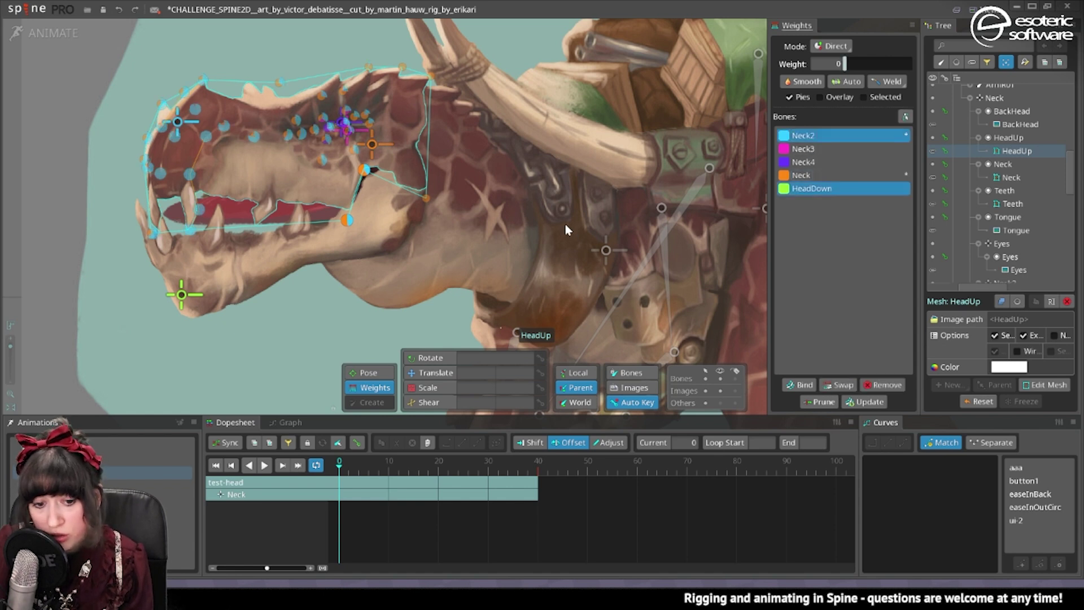
Step: Try swapping the Neck2 and HeadDown weights on the HeadUp mesh's two mouth-corner vertices, and undo the swap
key("space")
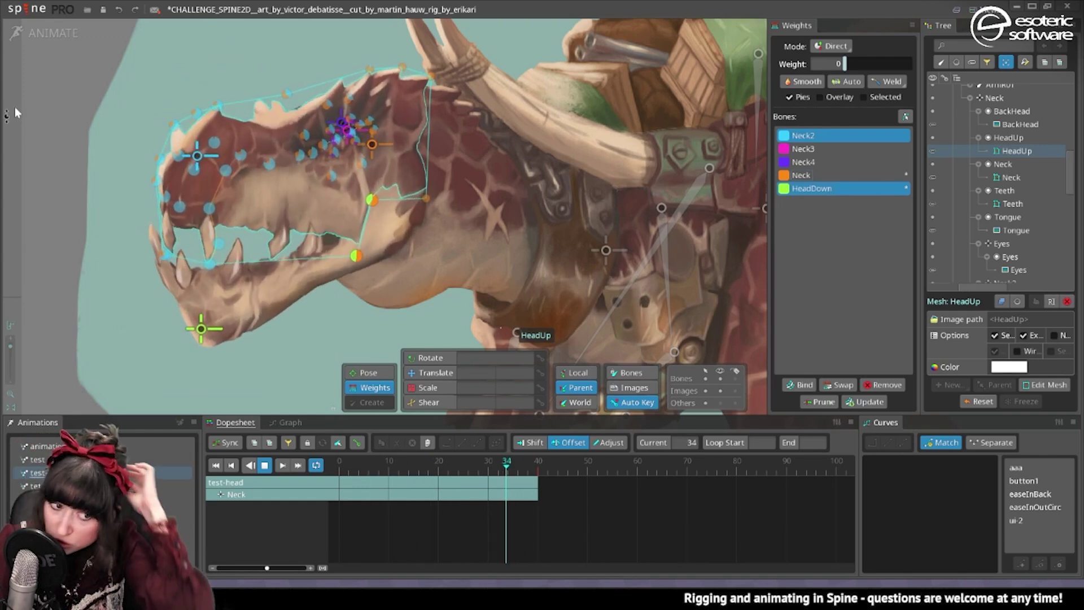
left_click(34, 33)
key("ctrl+z")
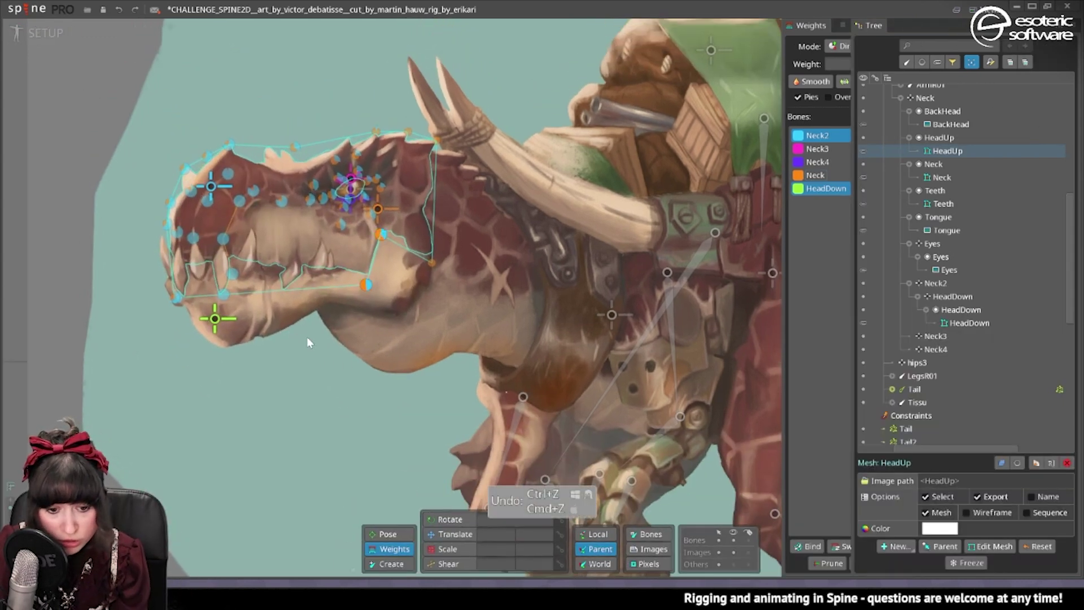
Step: In setup mode, add a connected vertex pair to the HeadUp mesh between its lower edge and the gum line ahead of the rear tooth
left_click(982, 550)
scroll(273, 243, "up", 3)
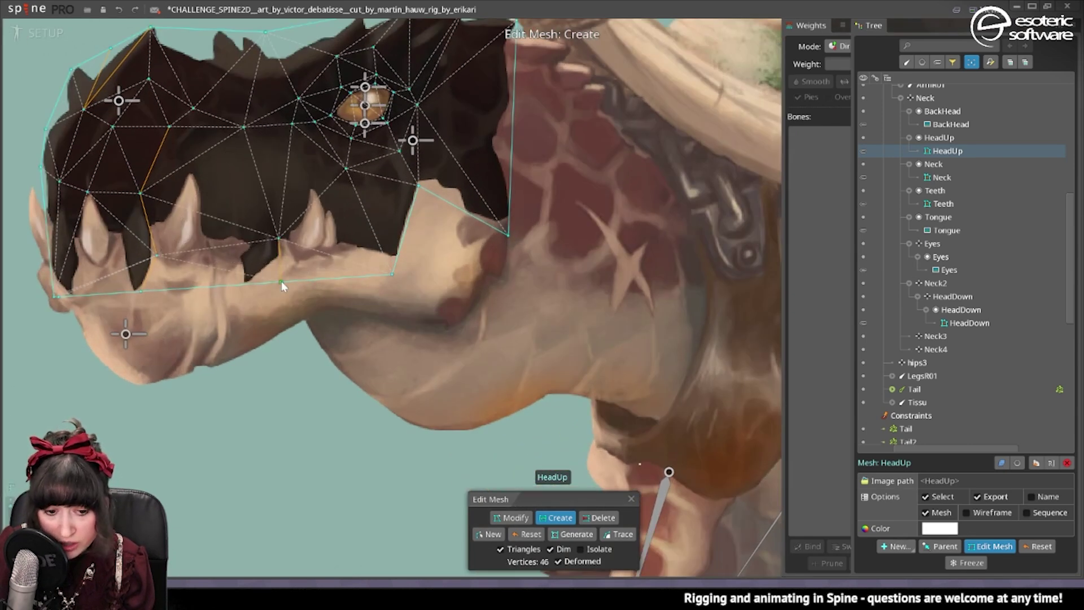
left_click(630, 499)
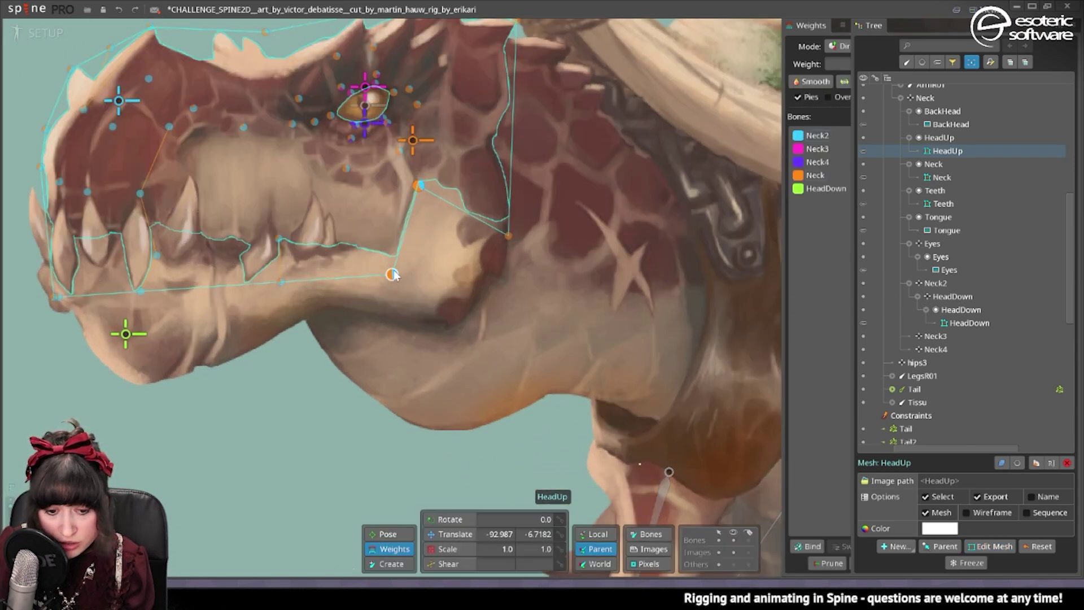
Step: Try swapping the Neck2 and HeadDown weights on the HeadUp mesh's mouth-corner vertices during the looping animation
left_click(15, 33)
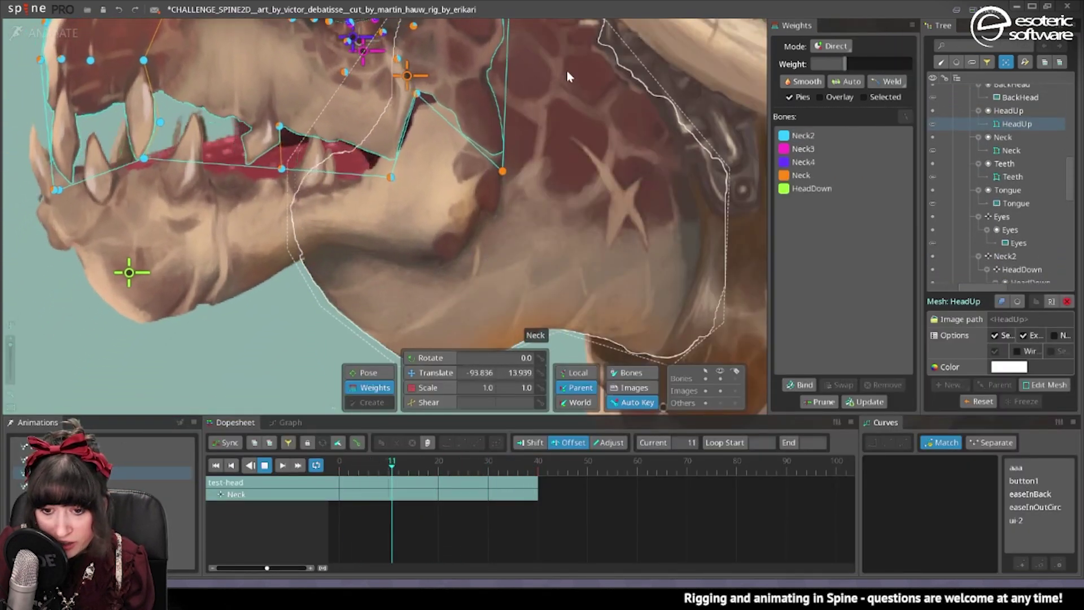
left_click(802, 136)
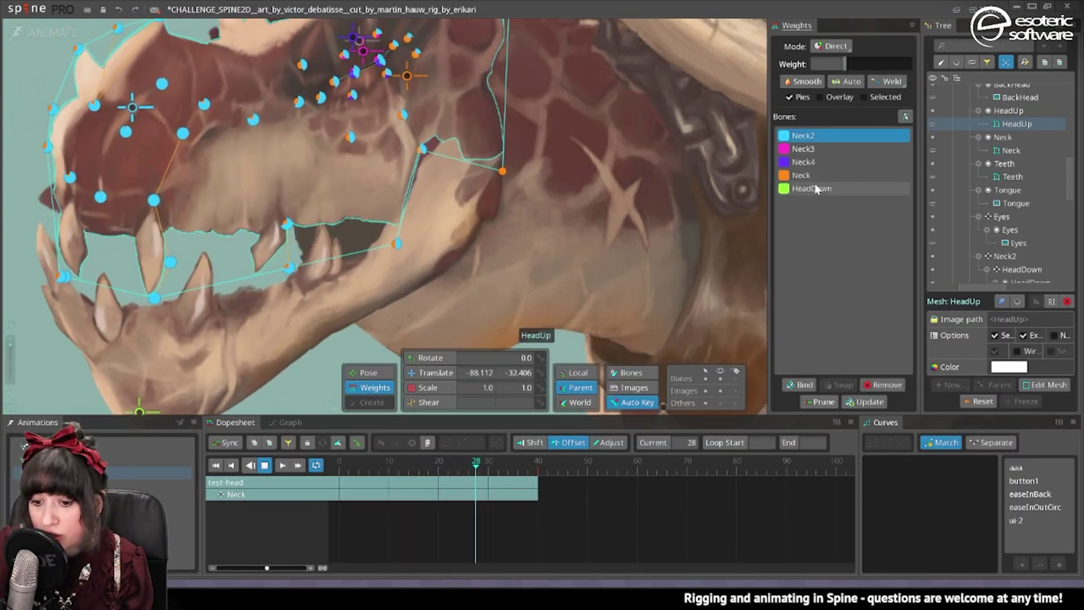
left_click(813, 188, "ctrl")
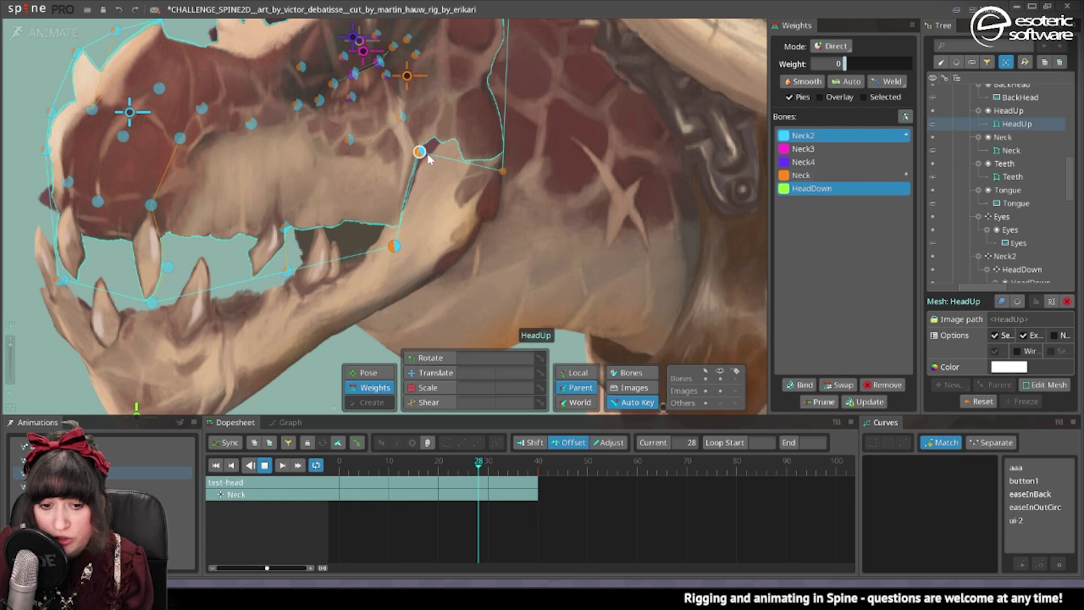
left_click(847, 388)
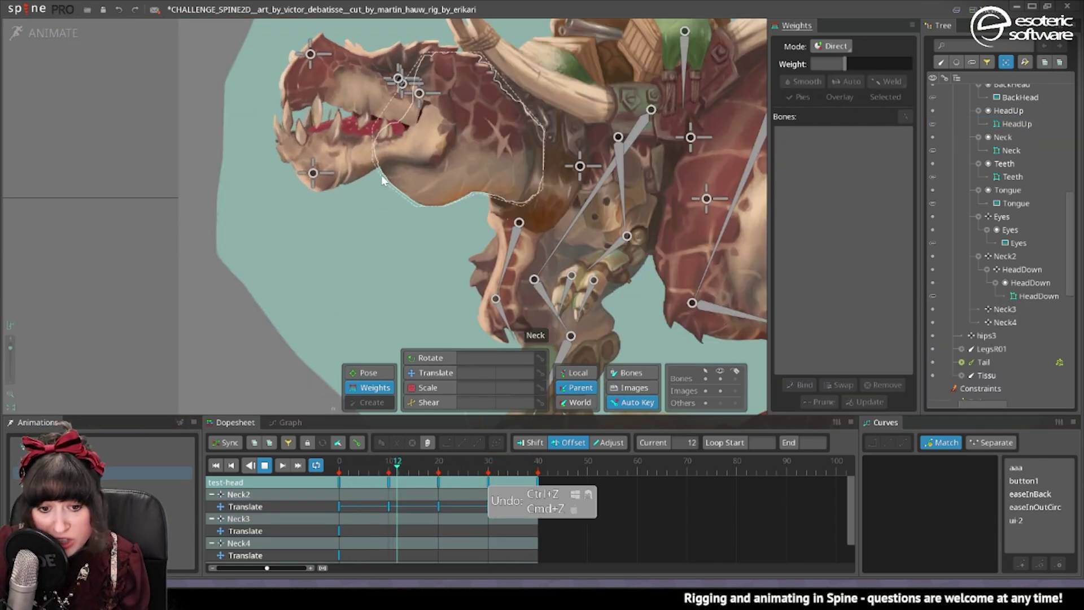
Step: Bind the HeadDown mesh to the Neck2 bone in setup mode and return to animate mode
scroll(381, 175, "up", 2)
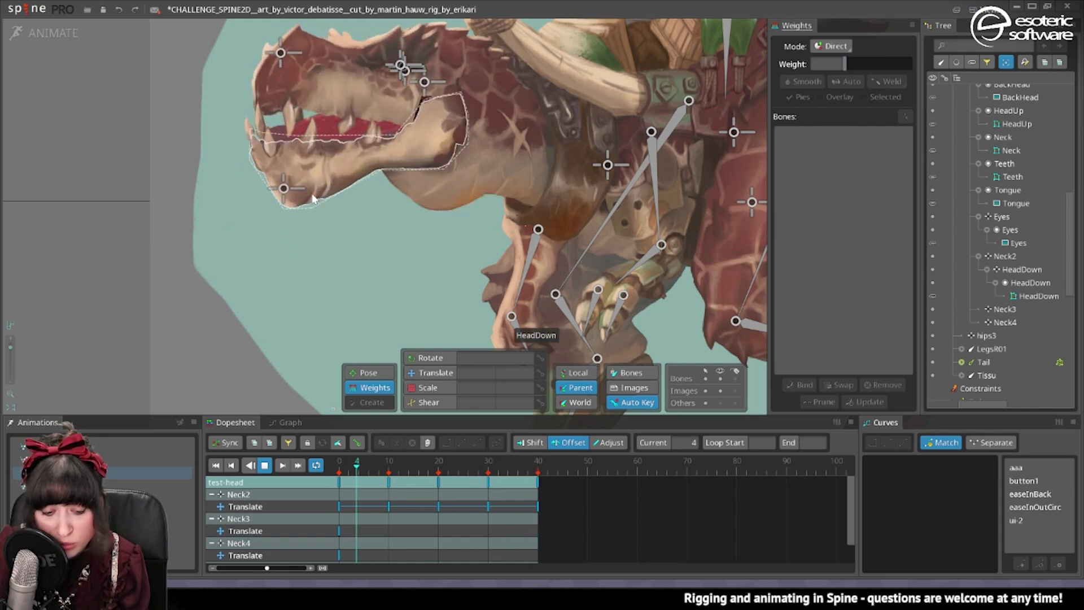
left_click(370, 86)
left_click(52, 35)
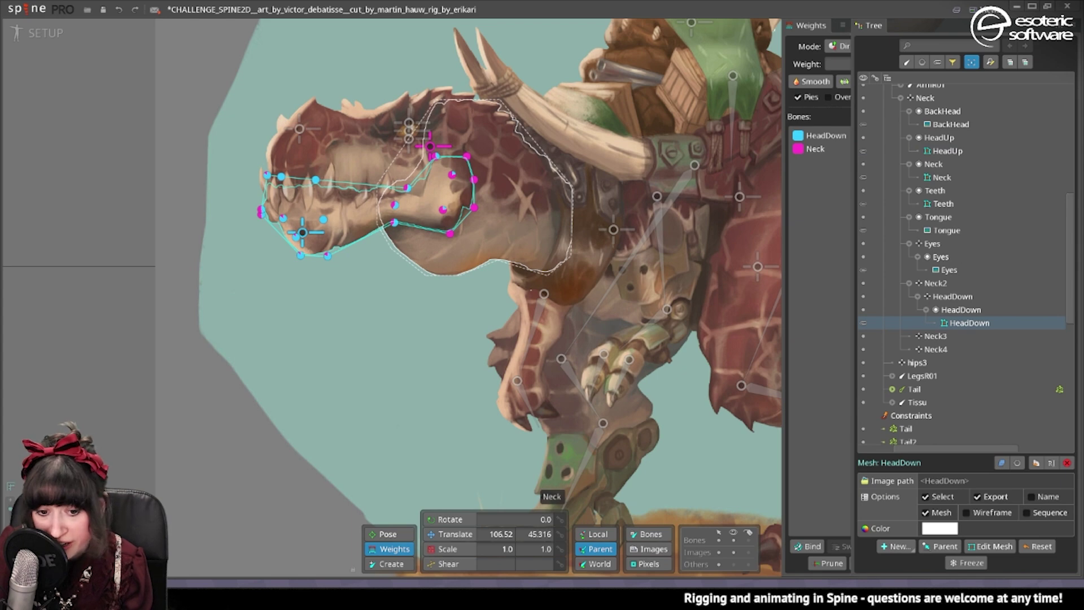
left_click(810, 546)
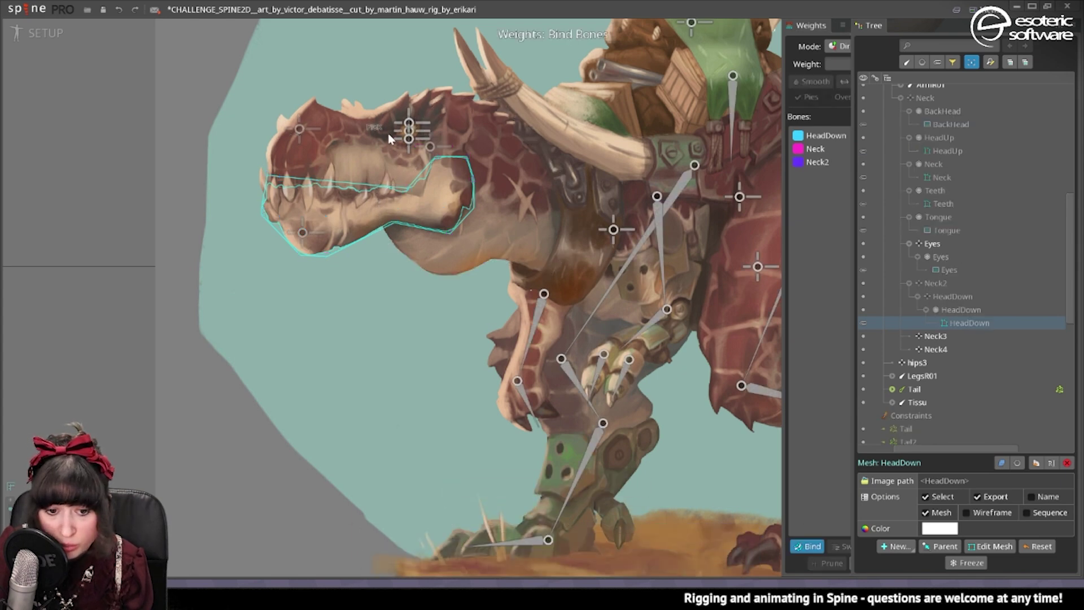
key("Escape")
left_click(13, 35)
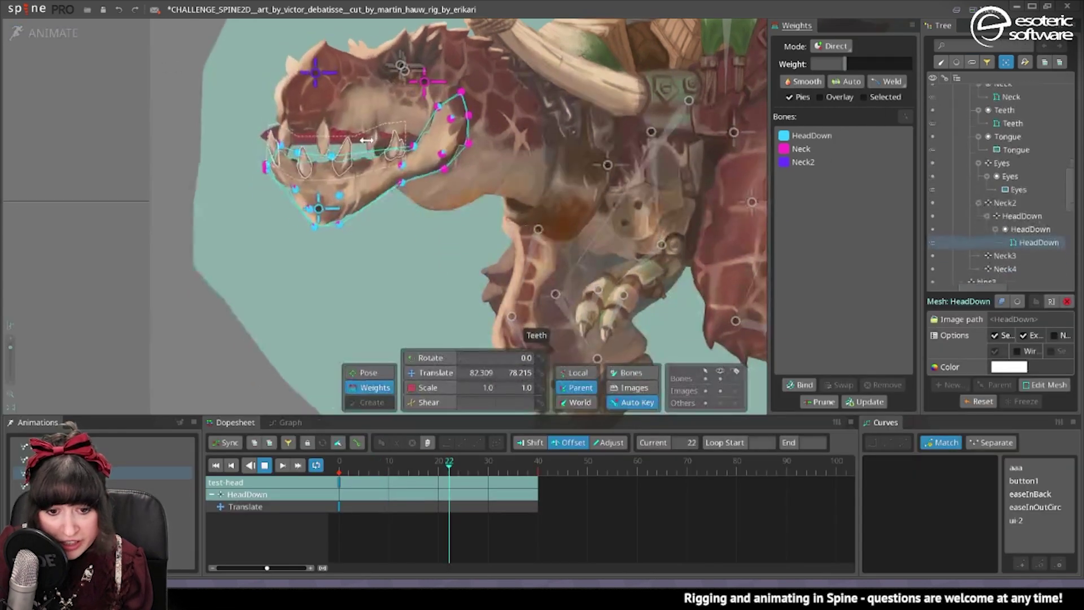
Step: With the Neck weight locked, set the Neck2 weight of the HeadDown mesh's upper mouth-corner vertex to about 37%
scroll(361, 167, "up", 3)
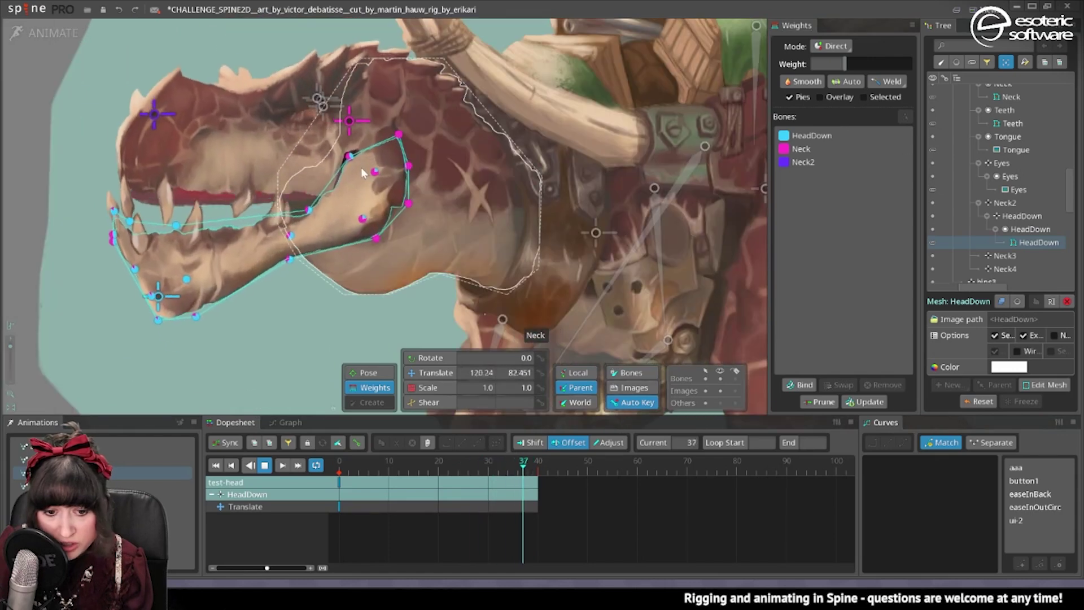
left_click(362, 143)
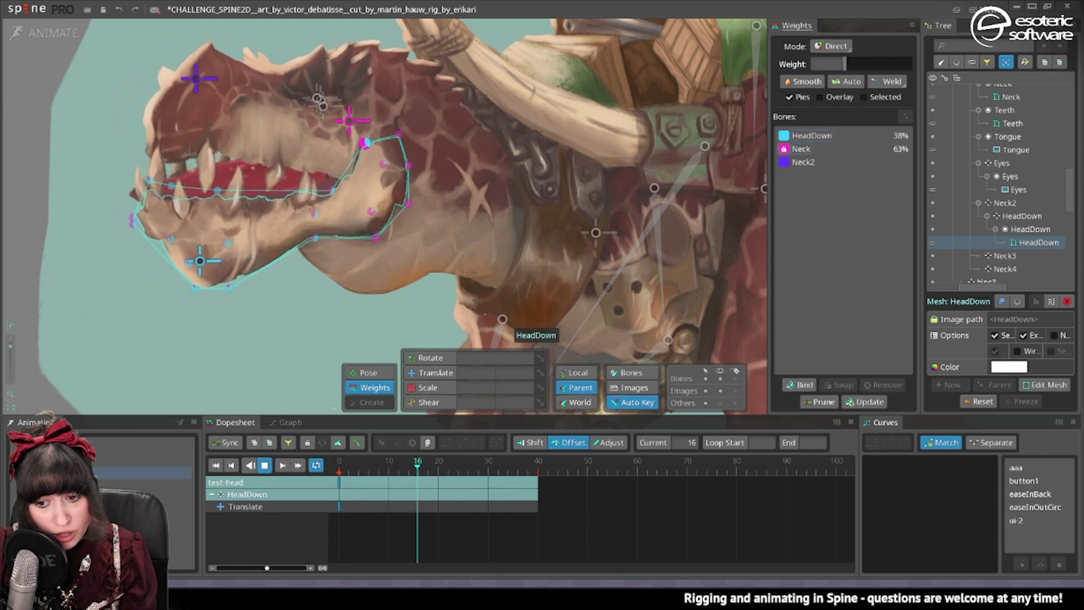
left_click(813, 163)
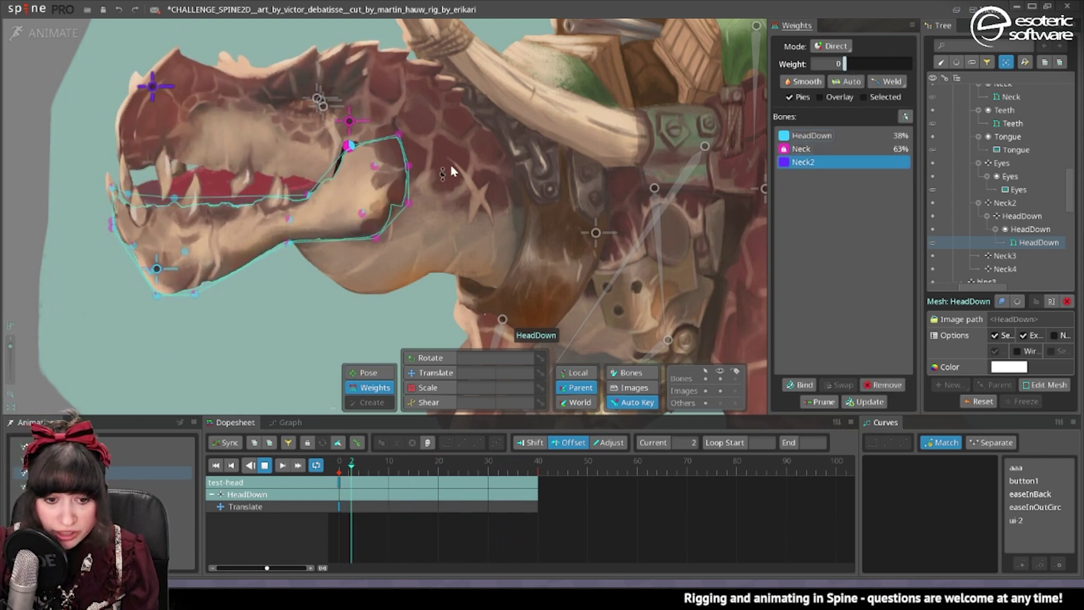
left_click(868, 59)
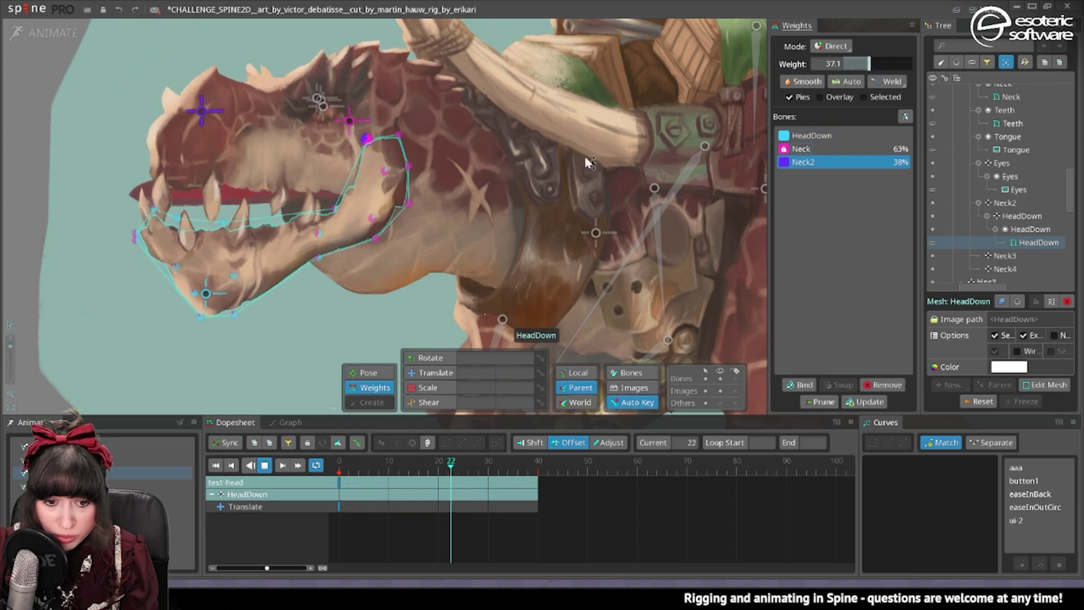
key("space")
Step: Give the HeadDown mesh's inner vertex behind the mouth corner a small Neck2 weight and deselect the mesh
left_click(376, 162)
left_click_drag(866, 65, 849, 66)
key("space")
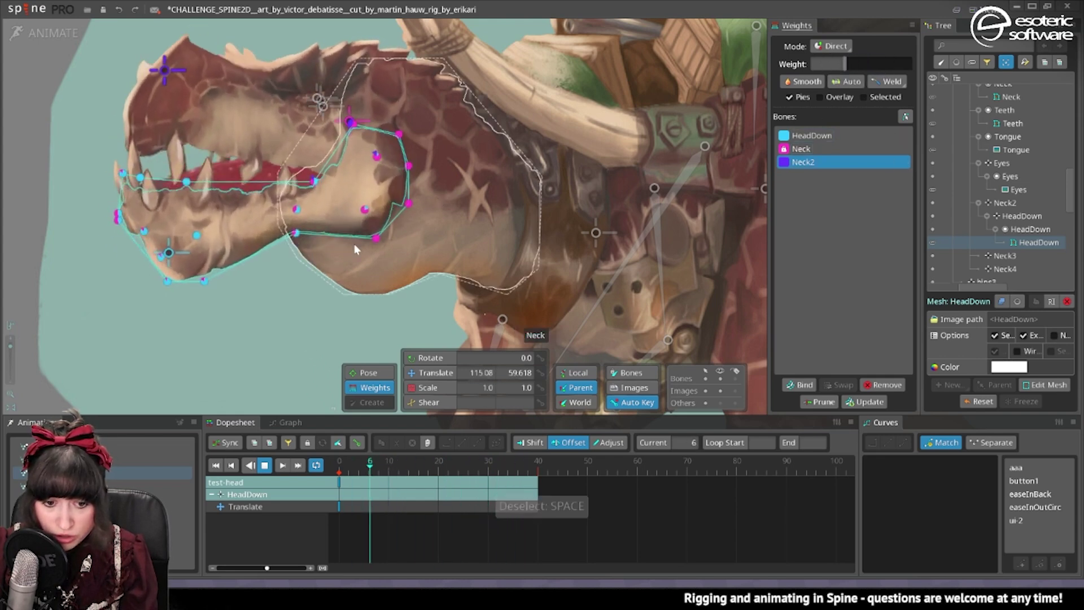
key("space")
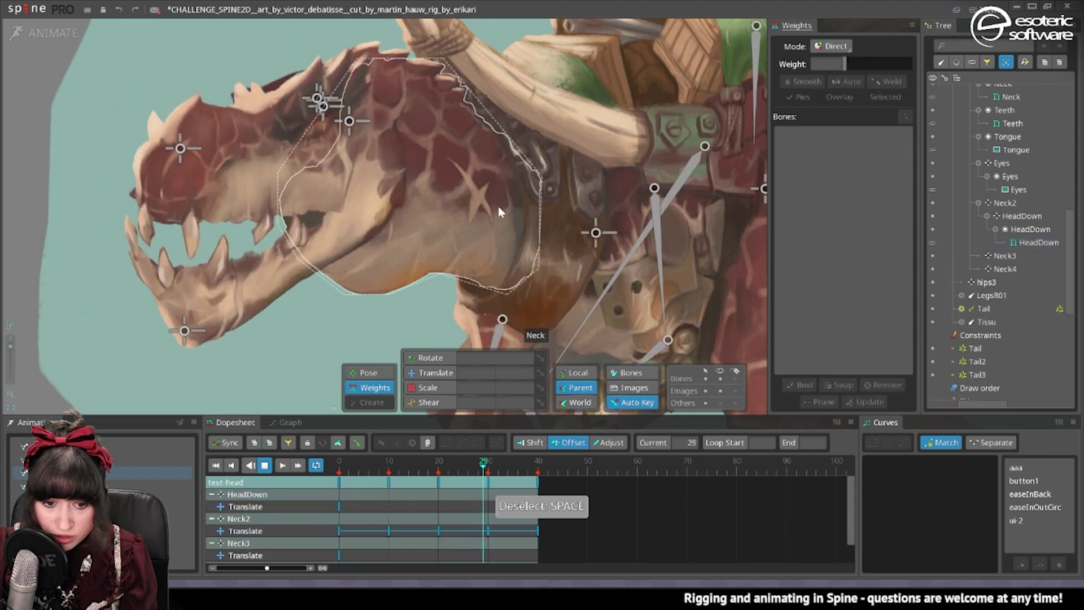
Step: In setup mode, convert the BackHead attachment to a mesh and trace its outline with a low-vertex hull
scroll(391, 154, "down", 2)
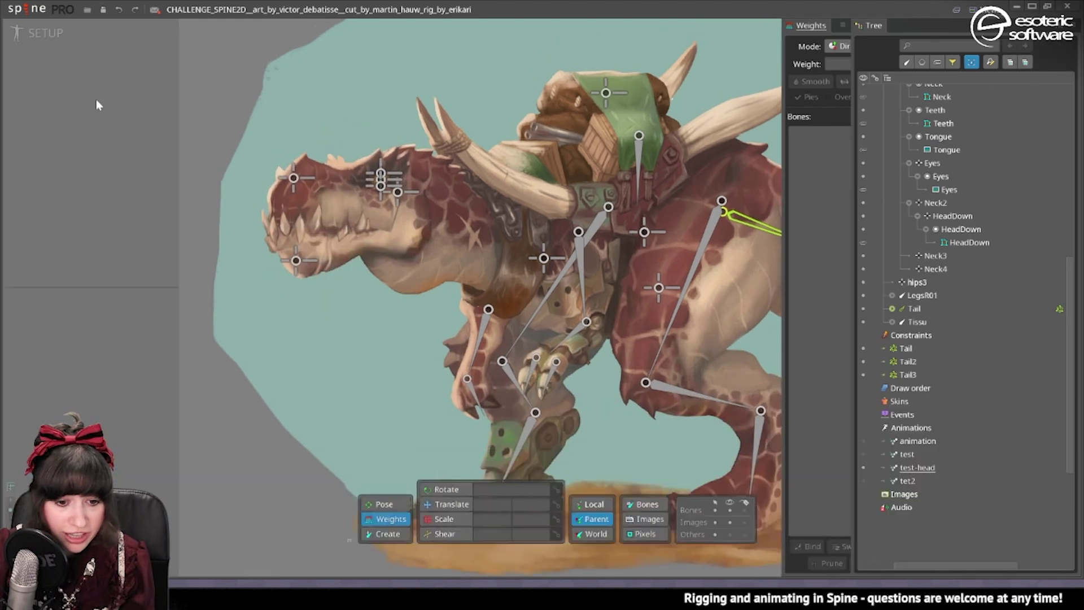
key("Tab")
scroll(367, 226, "up", 5)
left_click(193, 168)
scroll(537, 333, "down", 4)
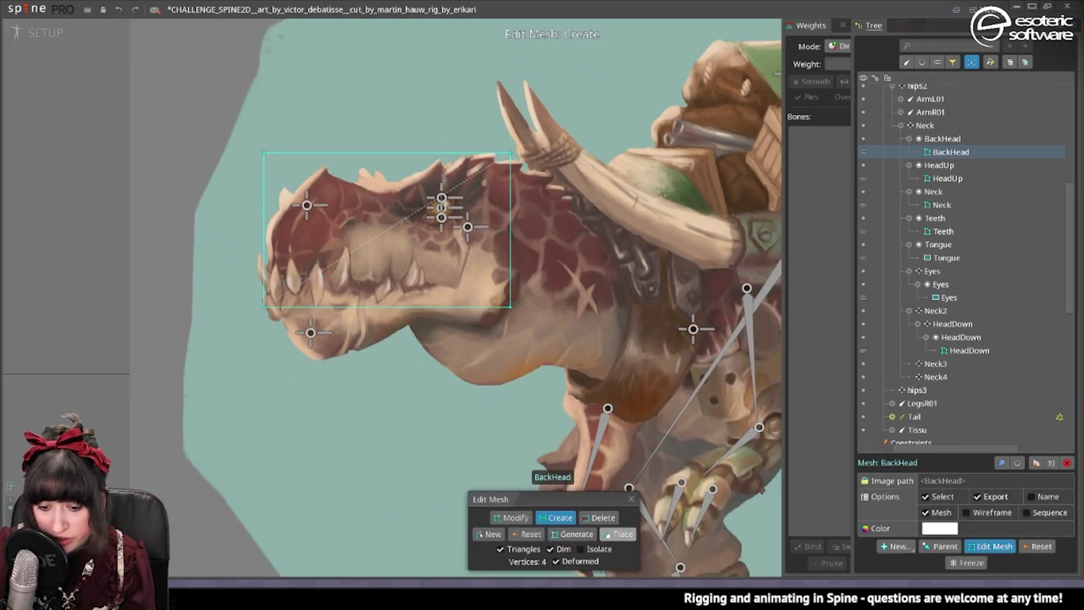
left_click(618, 534)
left_click(620, 550)
scroll(385, 278, "up", 3)
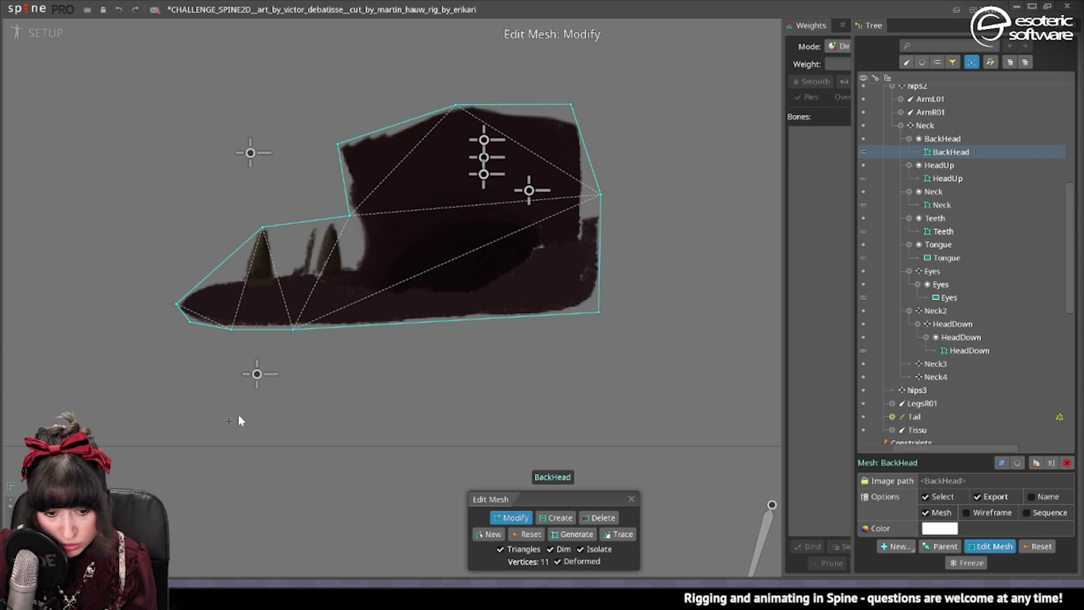
Step: Refine the BackHead mesh by adjusting its front vertices, removing the extra top-edge vertex and adding inner vertices
left_click(177, 304)
key("Escape")
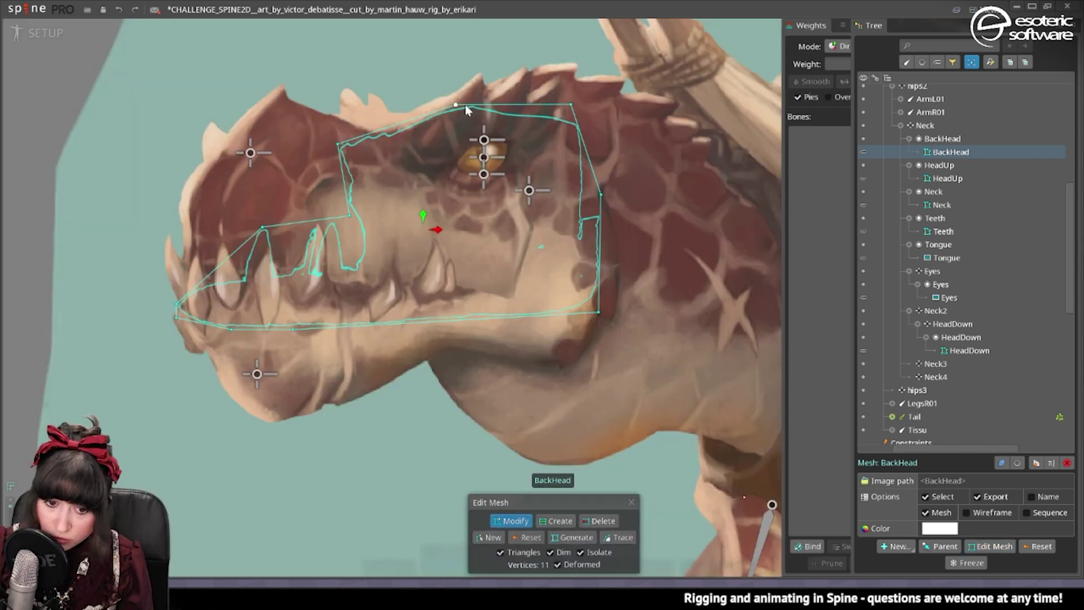
left_click(978, 547)
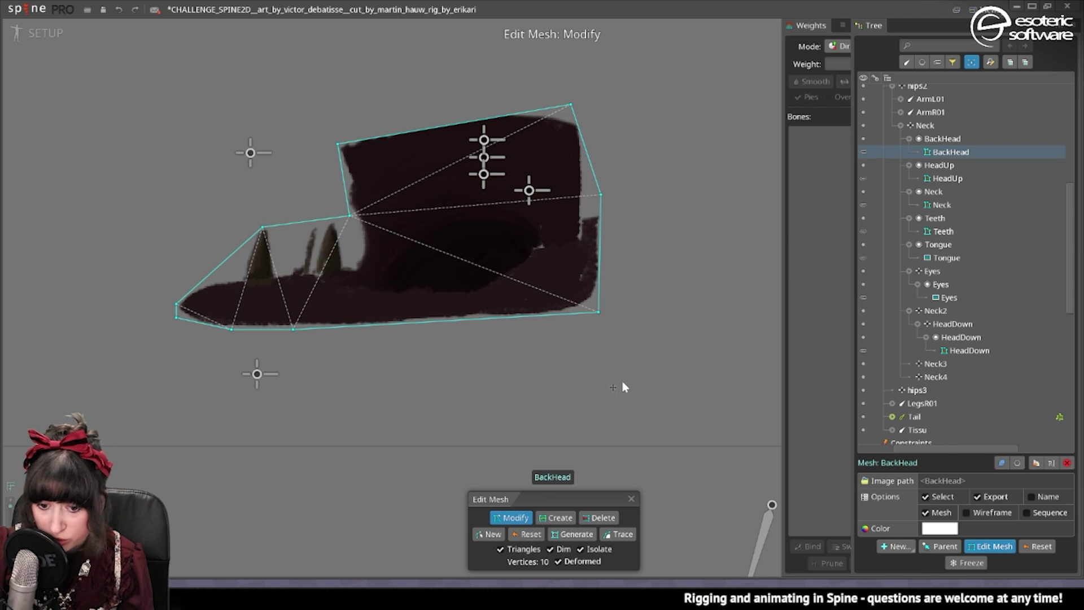
left_click(555, 517)
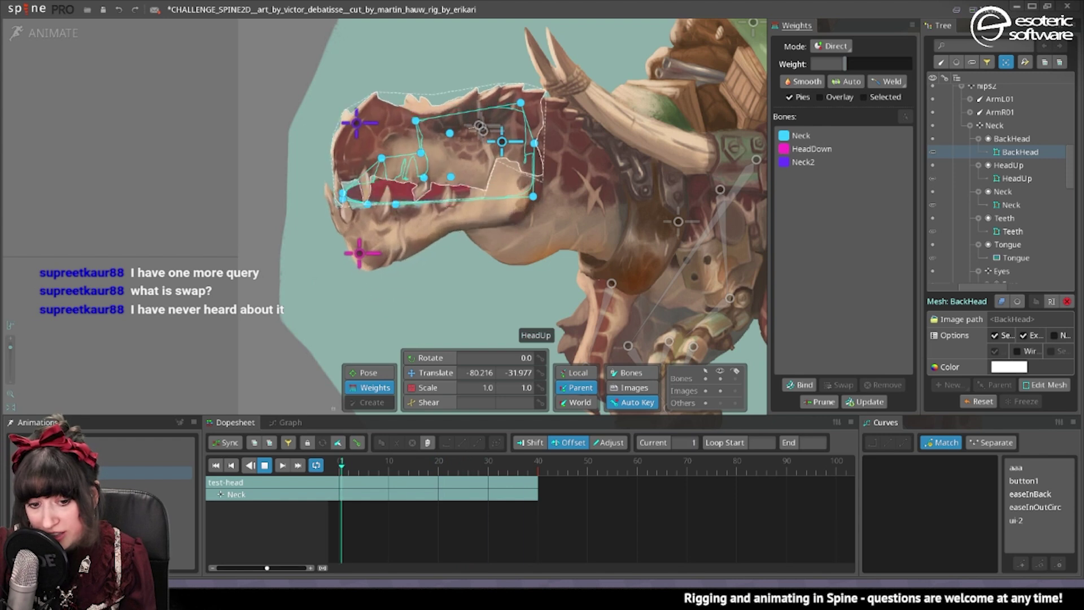
Step: Try swapping the Neck and Neck2 weights on the BackHead mesh while the test-head animation loops
left_click(812, 136)
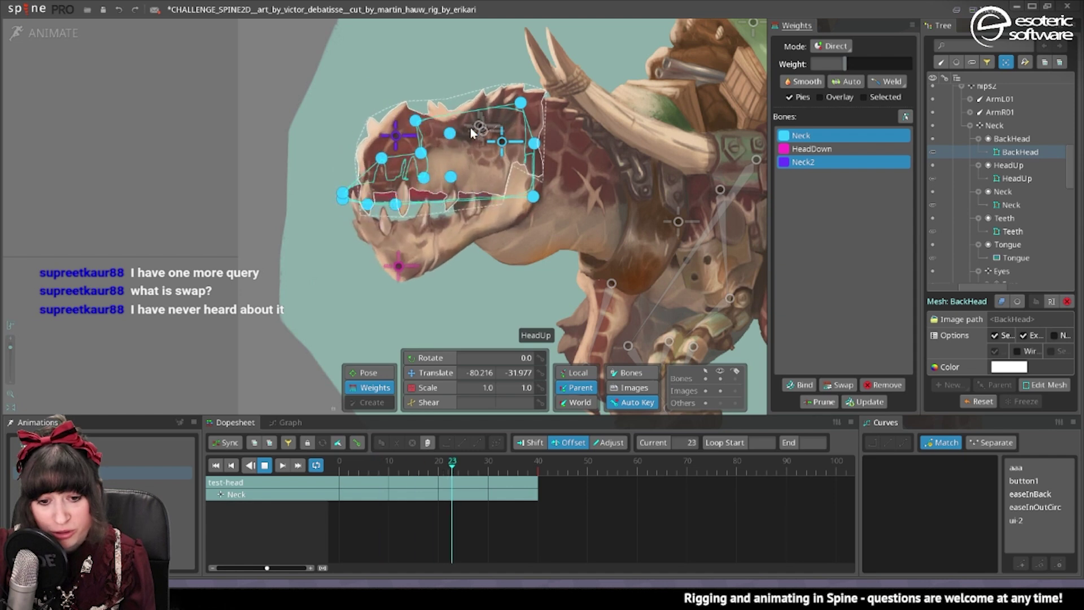
left_click(841, 384)
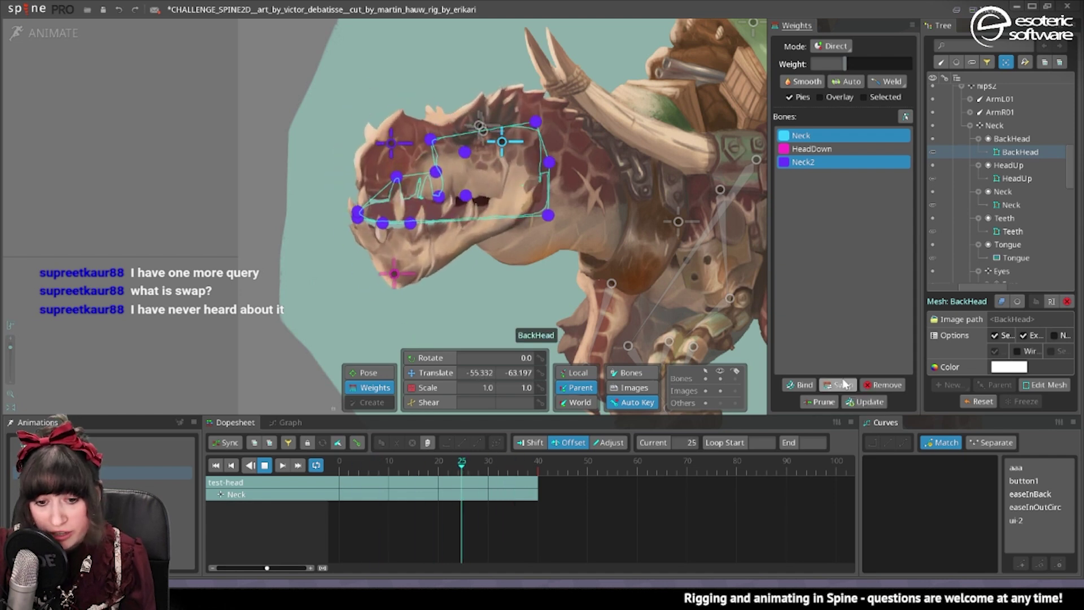
key("ctrl+z")
key("ctrl+z")
key("ctrl+z")
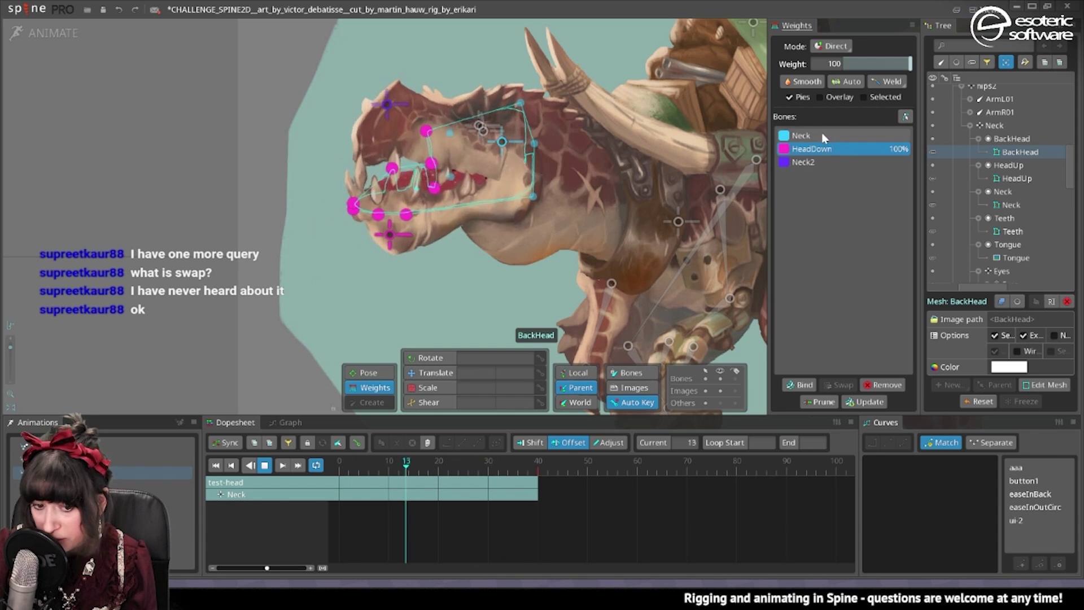
Step: Blend Neck2 into the HeadDown weights of the BackHead mesh's front vertices, giving the lower-edge vertex about 32% Neck2
left_click(803, 162)
left_click_drag(829, 64, 866, 67)
left_click(339, 461)
scroll(344, 213, "up", 2)
left_click_drag(334, 215, 284, 261)
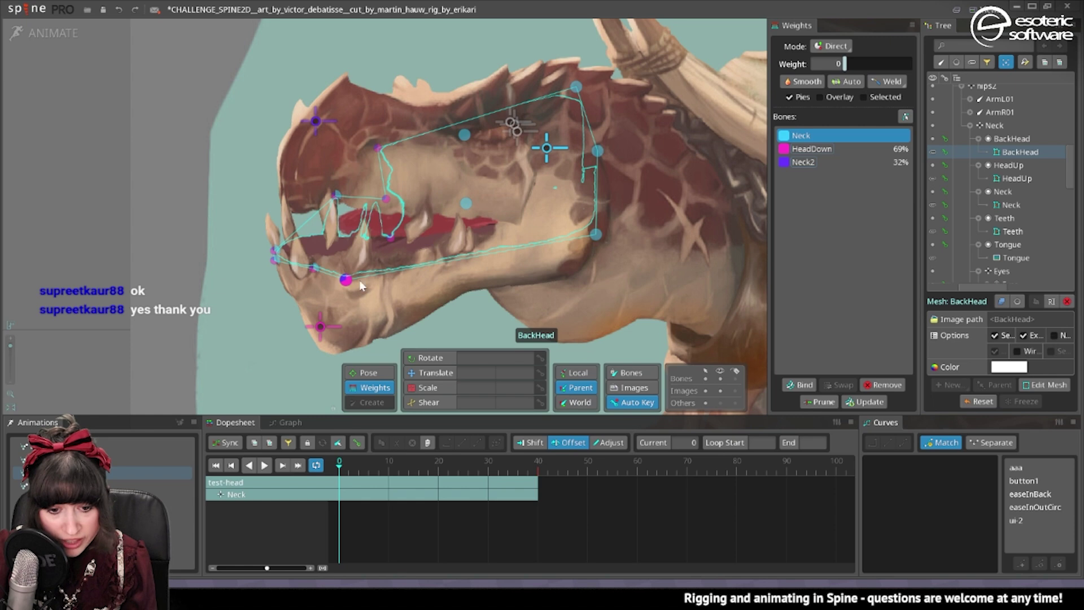
key("l")
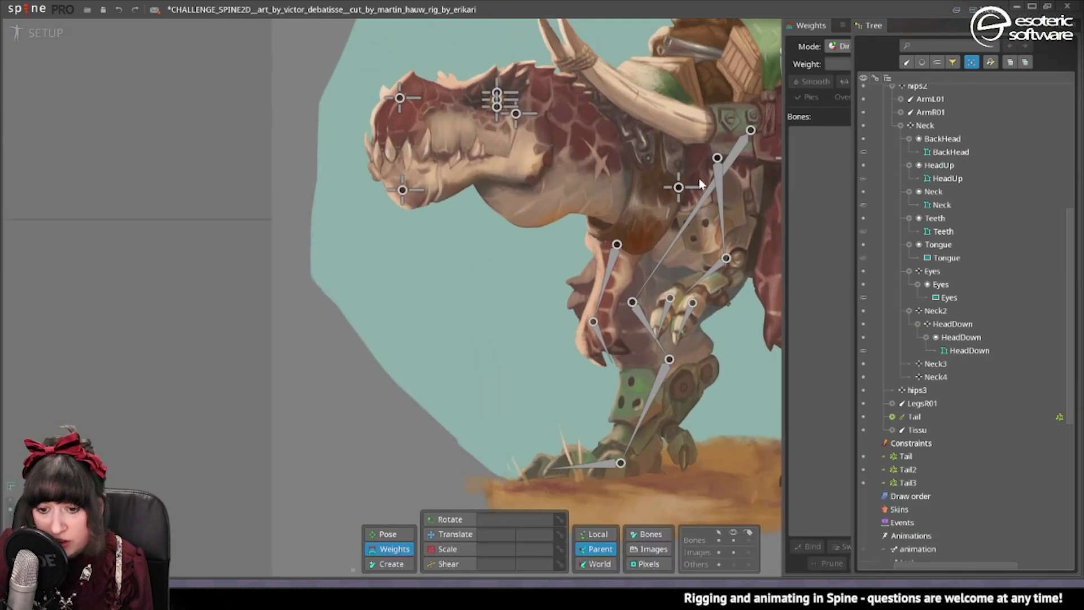
Step: In setup mode, convert the Tongue attachment to a mesh with evenly spaced vertices along its upper and lower edges
left_click(454, 158)
key("v")
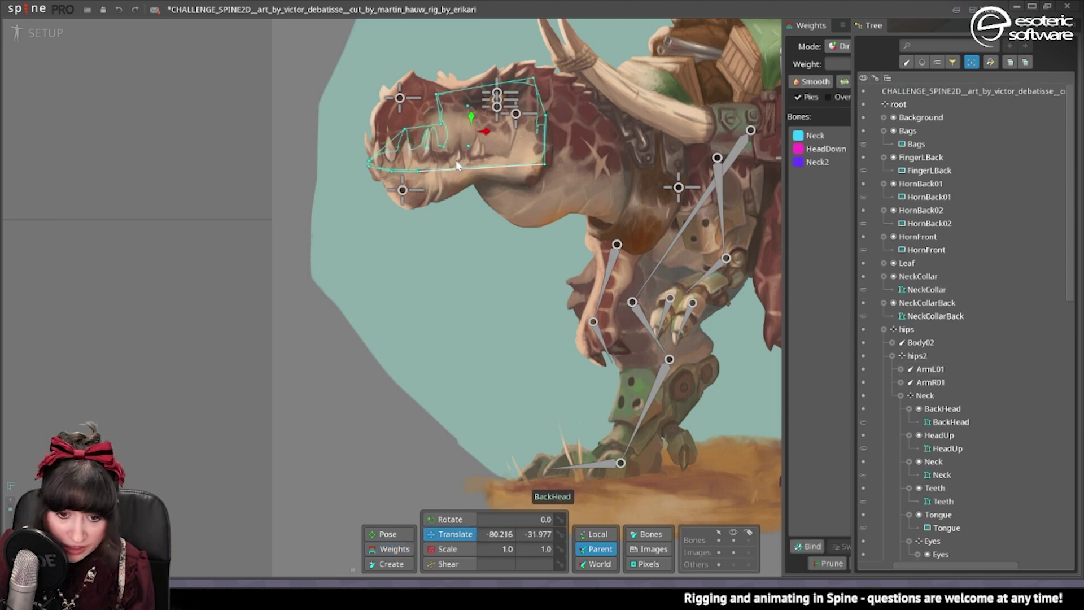
left_click(468, 150)
double_click(452, 137)
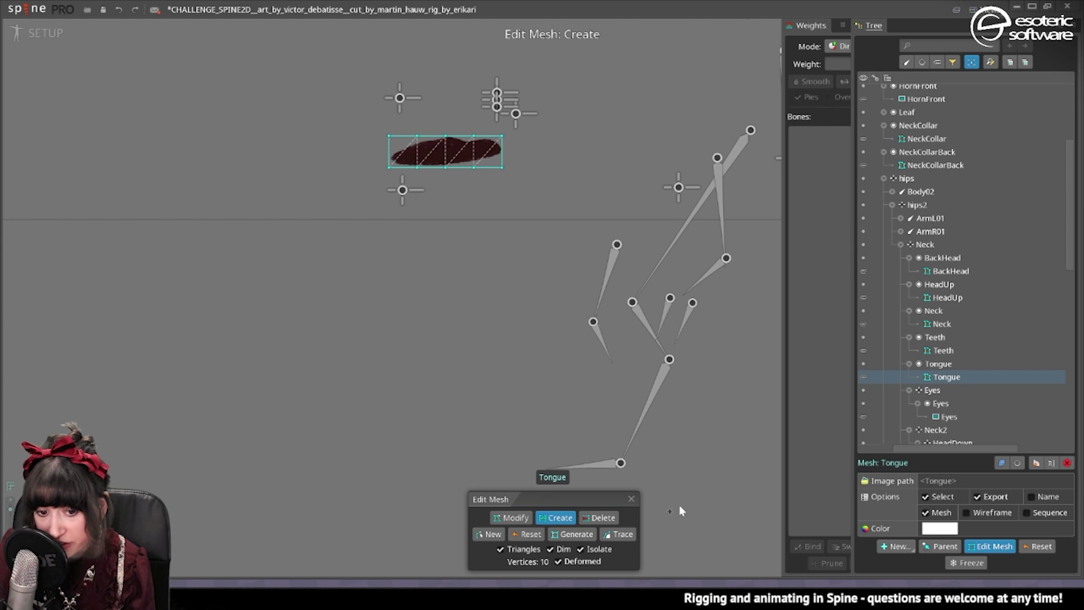
left_click(631, 500)
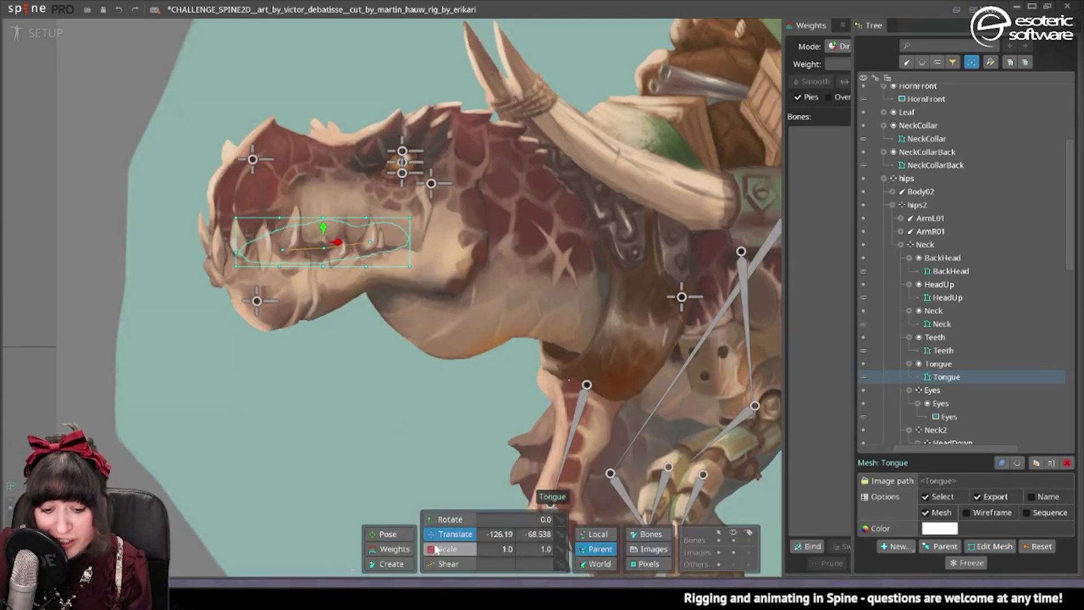
Step: Create a Tongue bone under HeadDown near the tongue's front, place the Tongue slot under it and return to animate mode
left_click(395, 563)
left_click(259, 301)
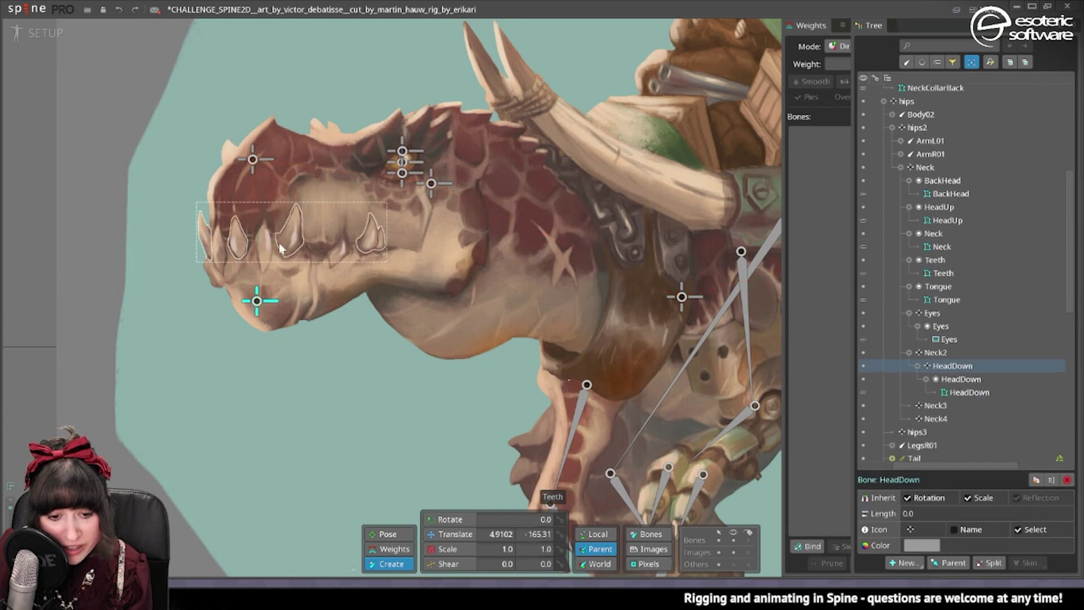
left_click(257, 250)
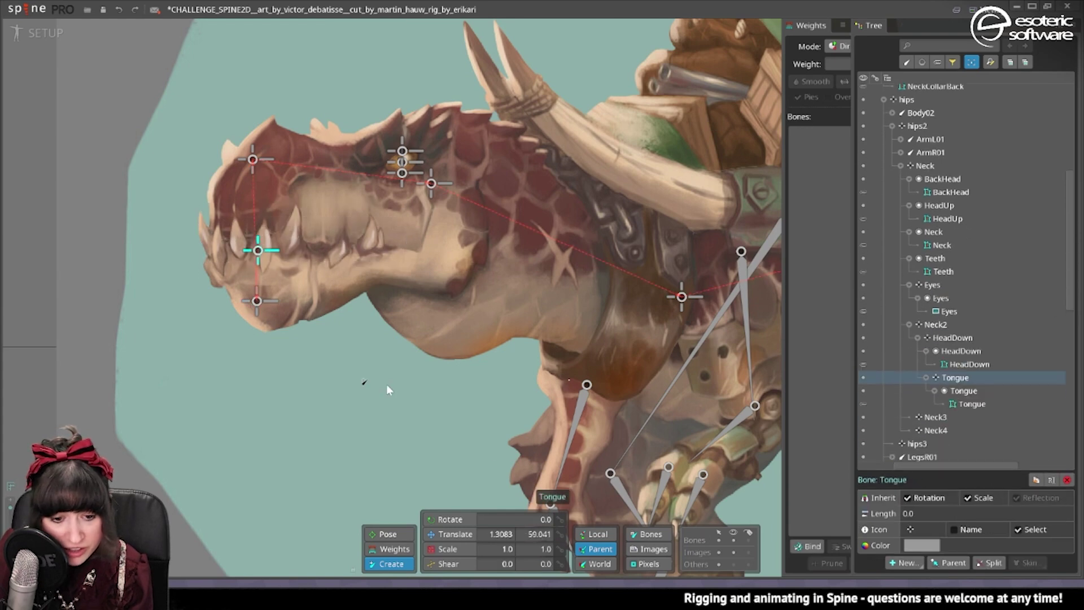
left_click(48, 35)
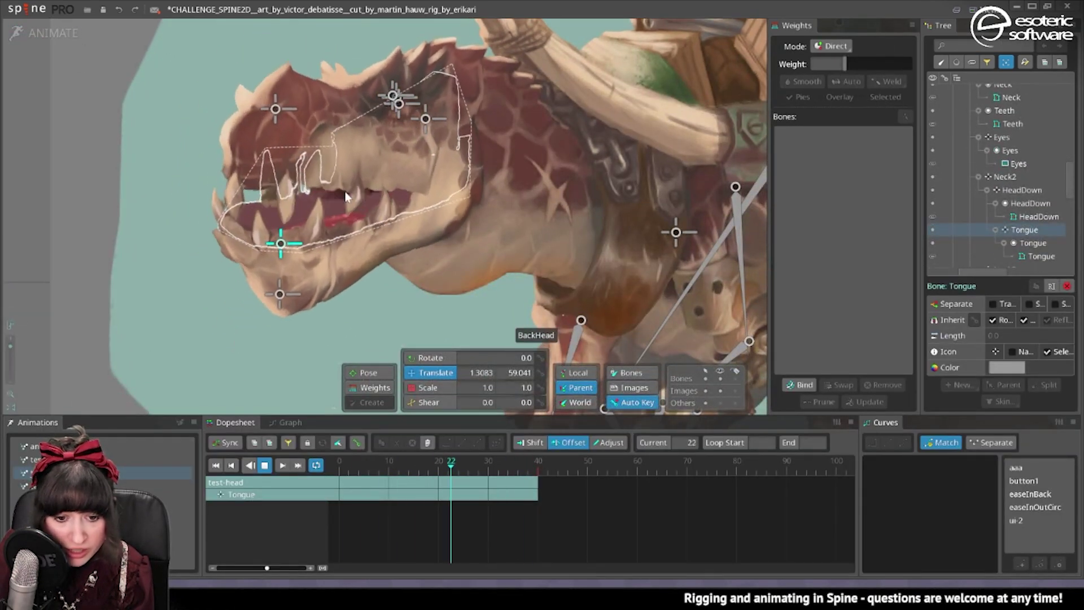
Step: Bind the Tongue mesh to the Neck, HeadDown, Tongue and Neck2 bones in setup mode and return to animate mode
left_click(66, 38)
left_click(304, 246)
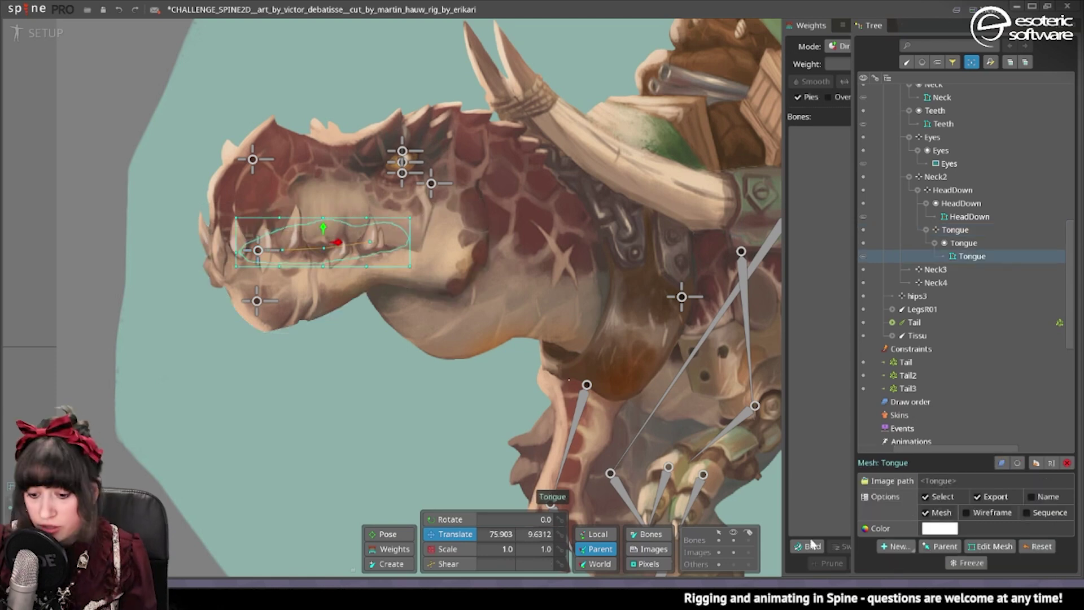
left_click(807, 545)
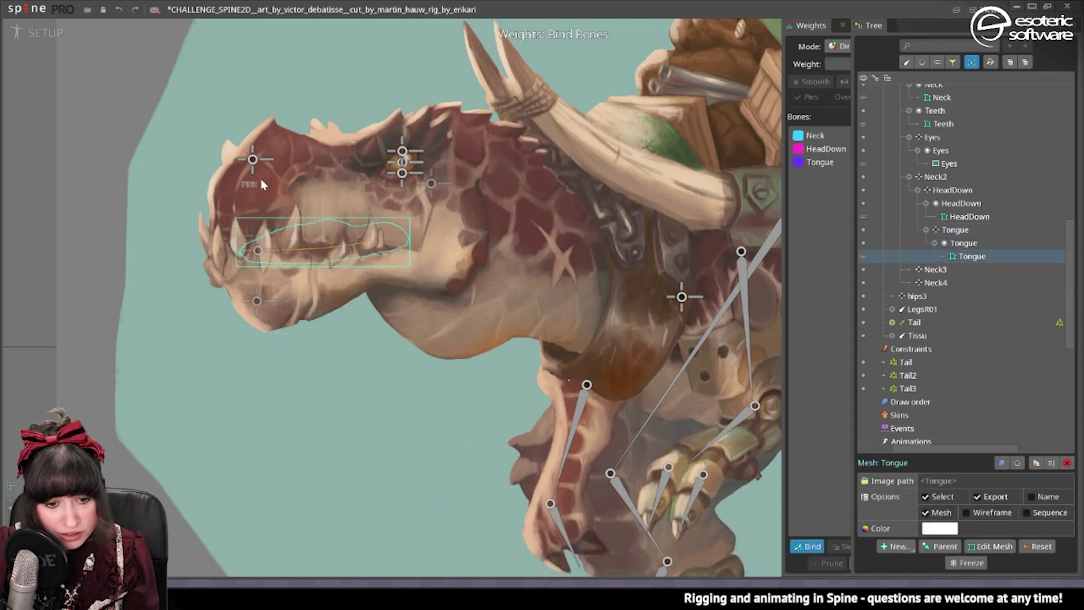
left_click(818, 549)
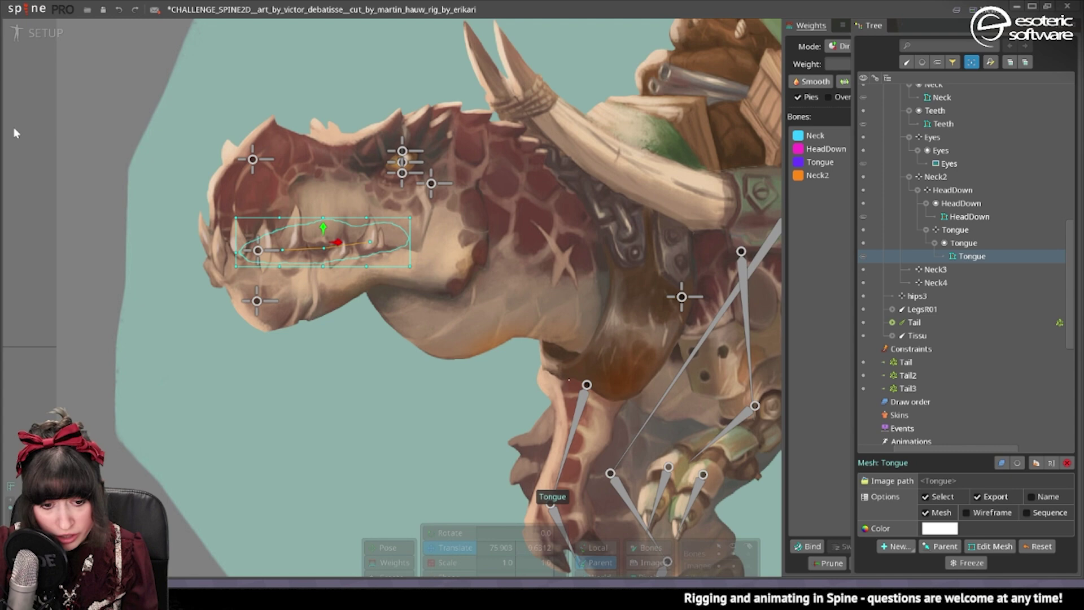
left_click(34, 34)
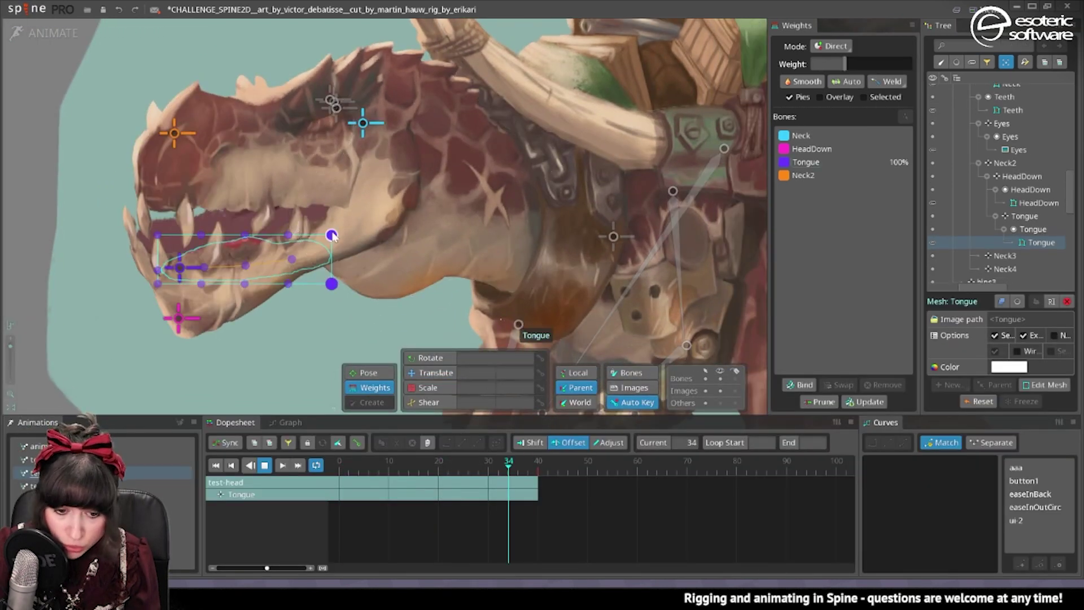
Step: Set the Tongue mesh's rear vertices to full Neck weight
left_click(802, 135)
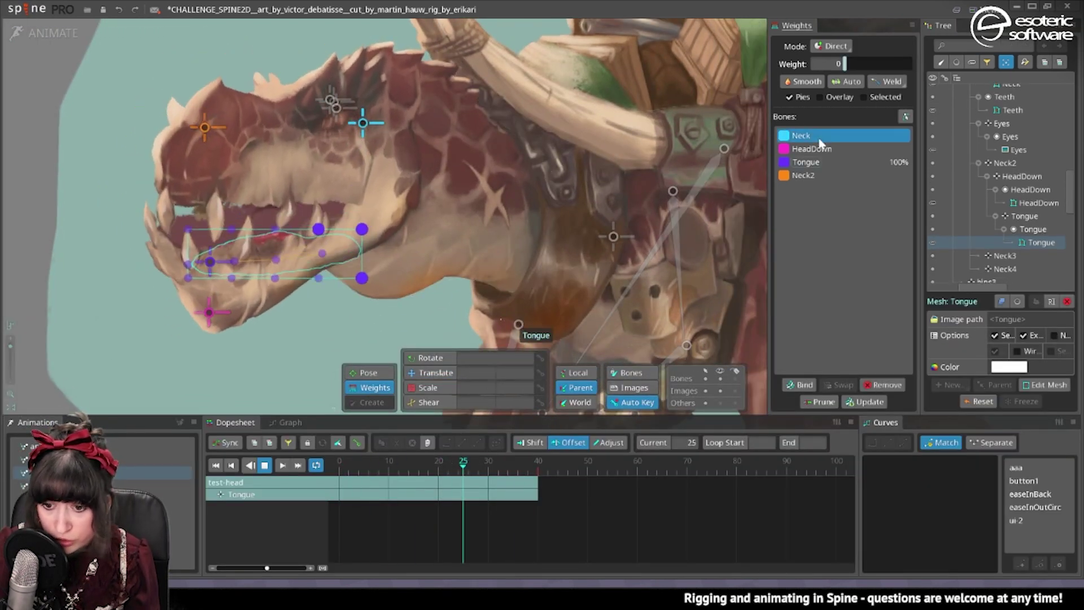
left_click_drag(819, 63, 893, 64)
left_click(312, 220)
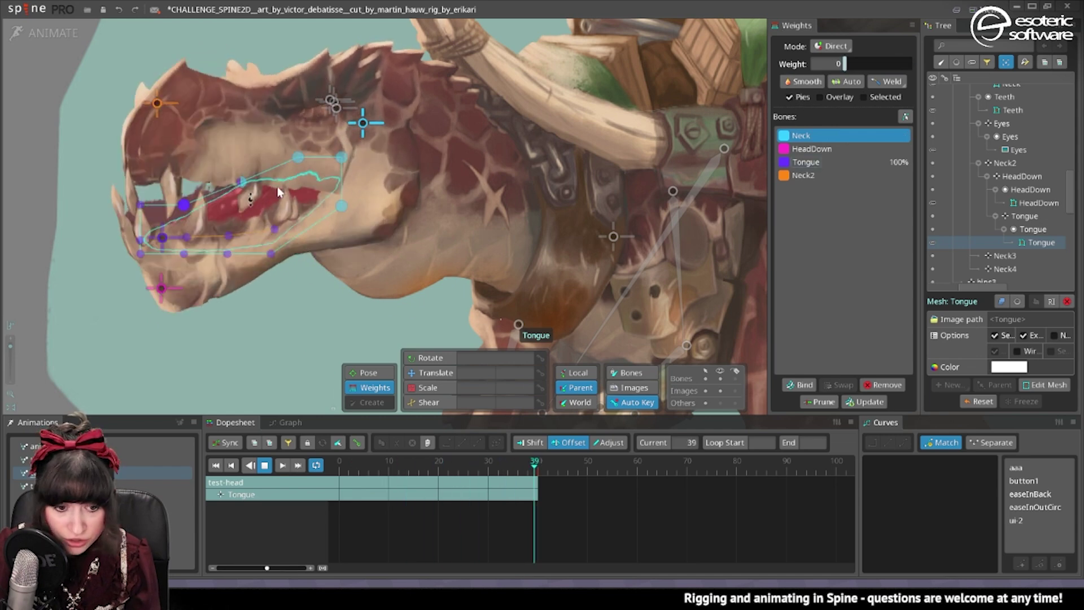
Step: Smooth the weights of the Tongue mesh's middle vertices between the Neck and Tongue bones, checking them during playback
left_click(801, 82)
left_click(285, 260)
key("ctrl+z")
left_click(289, 223)
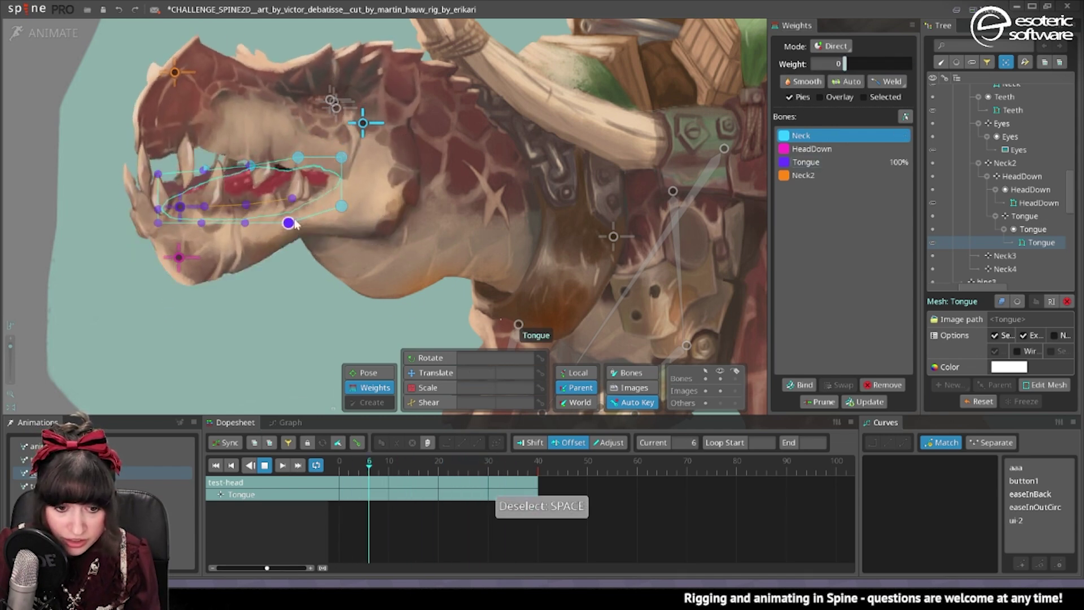
left_click(802, 81)
key("space")
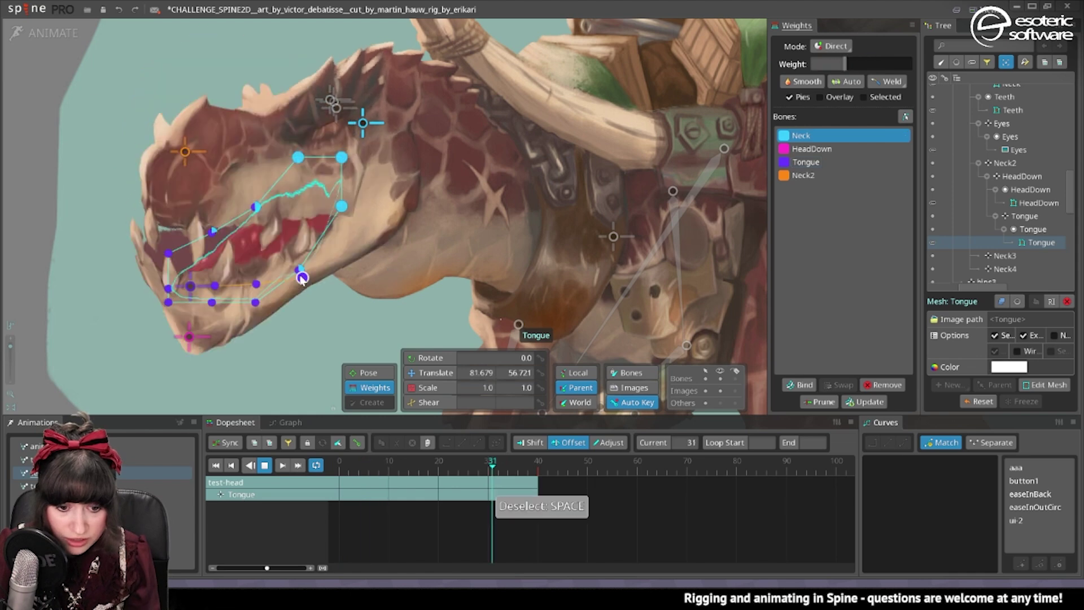
left_click(301, 272)
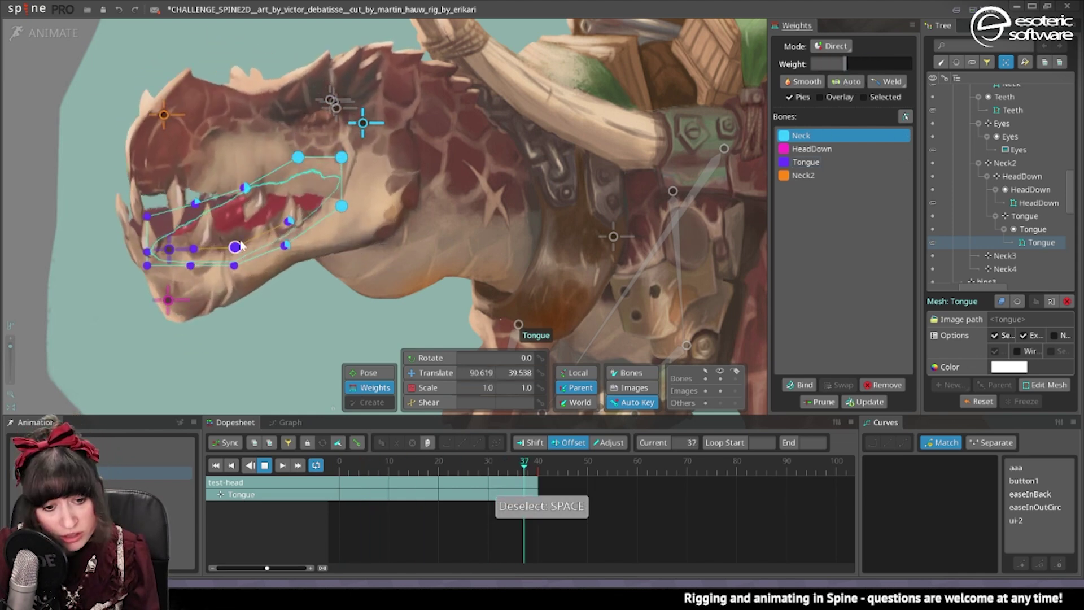
left_click(266, 208)
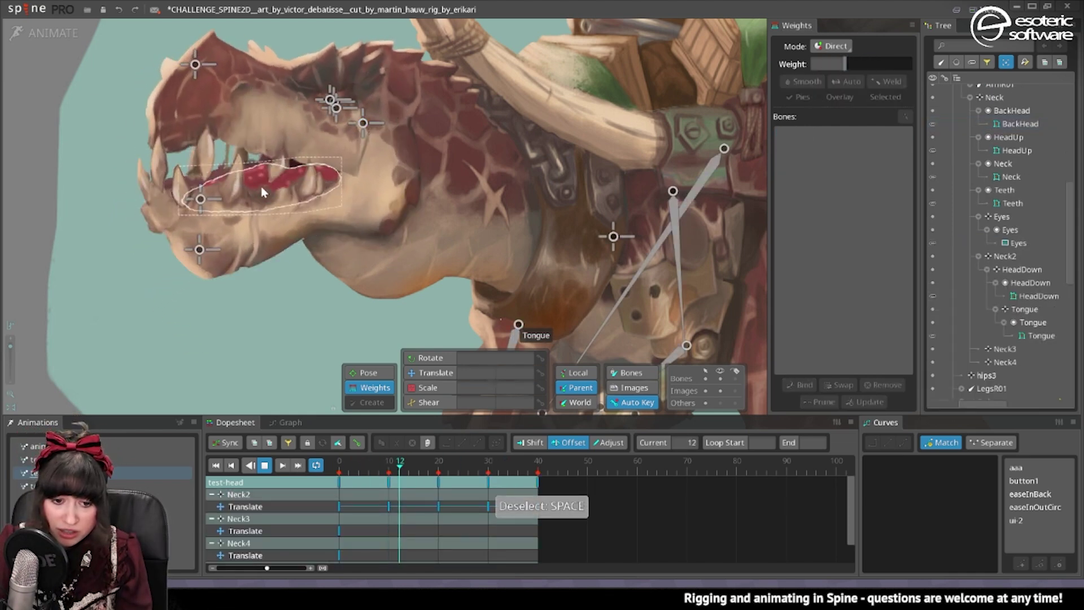
Step: Blend some HeadDown weight into the Tongue mesh's rear vertices and deselect the mesh
left_click(262, 189)
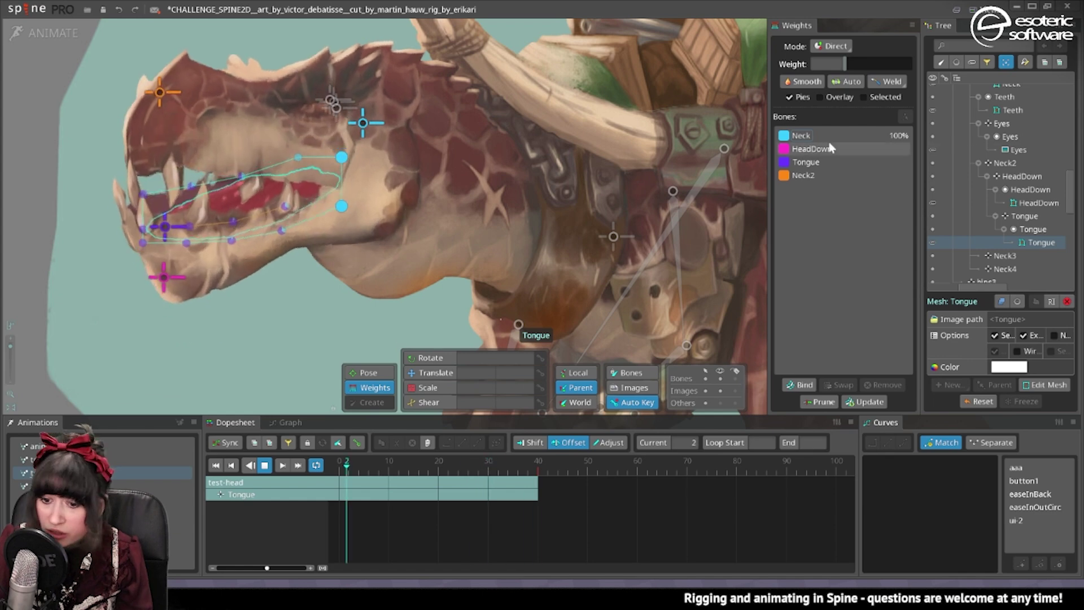
mouse_move(830, 149)
left_mouse_down()
mouse_move(846, 148)
mouse_move(782, 137)
left_mouse_up()
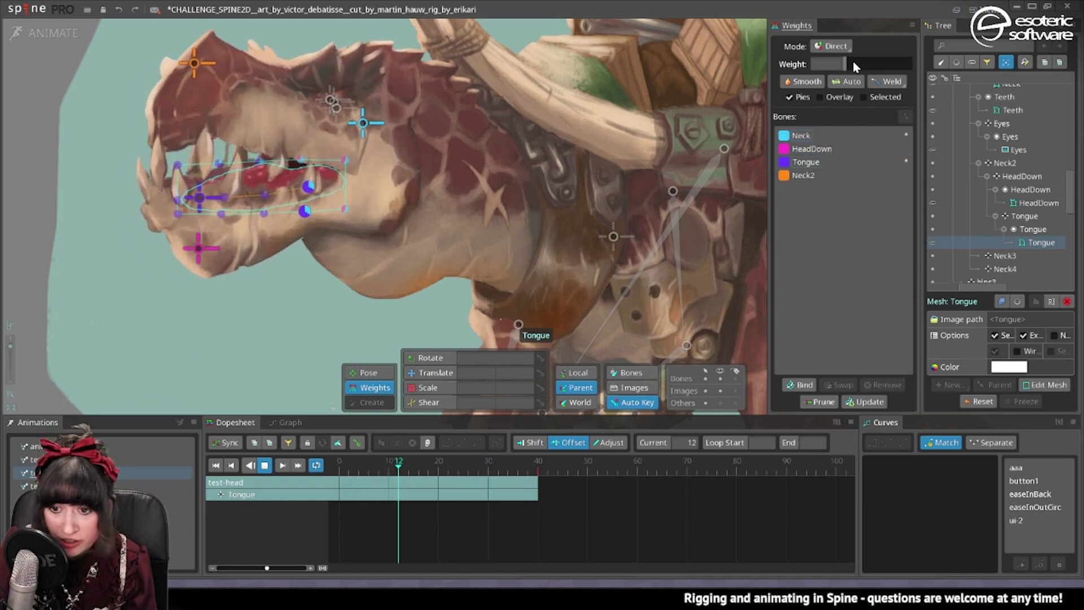
key("space")
Step: Stop playback at frame 0, move the Tongue bone slightly upward and clear the selection
left_click(432, 373)
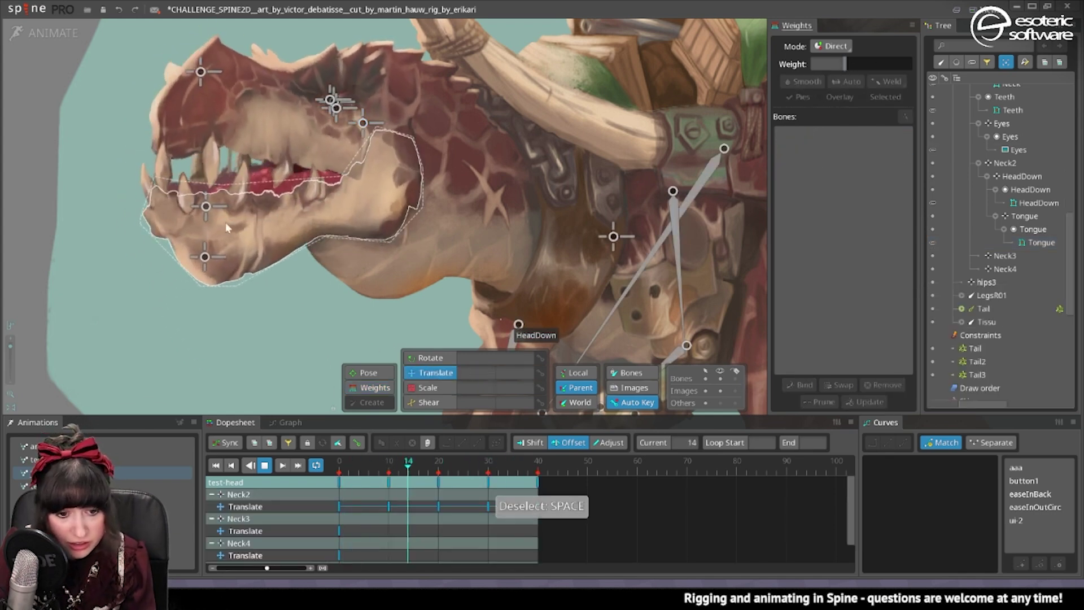
left_click(214, 211)
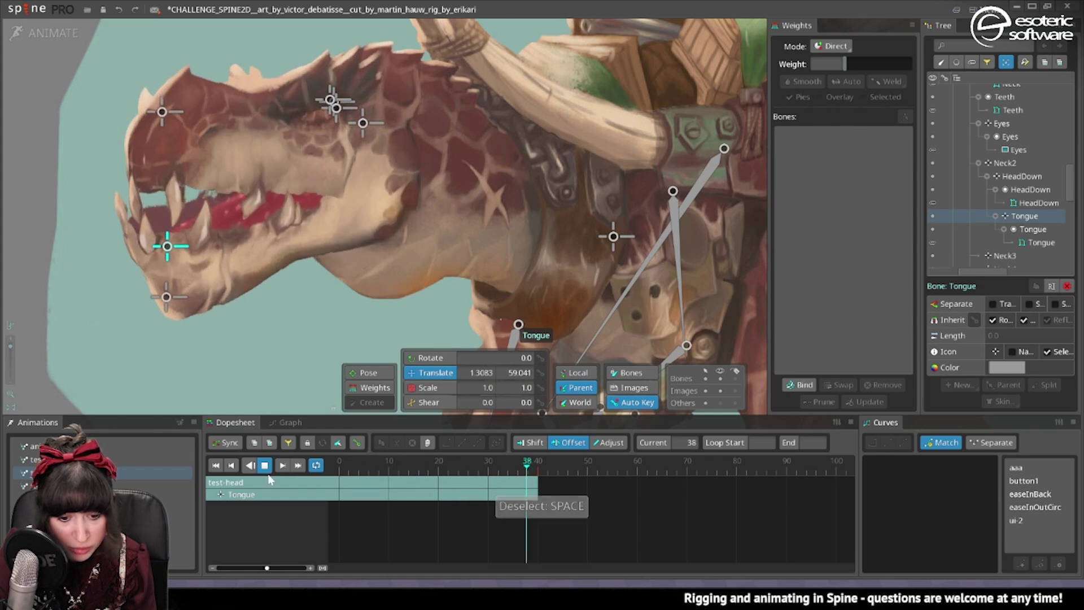
left_click(264, 467)
left_click(339, 465)
left_click_drag(162, 225, 172, 213)
left_click(174, 197)
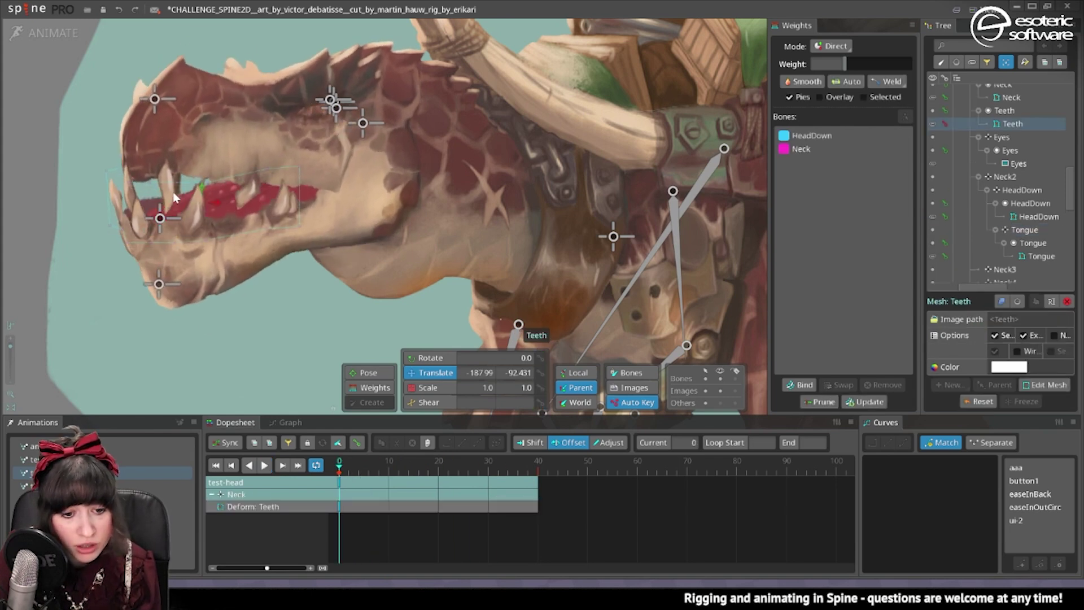
left_click(193, 322)
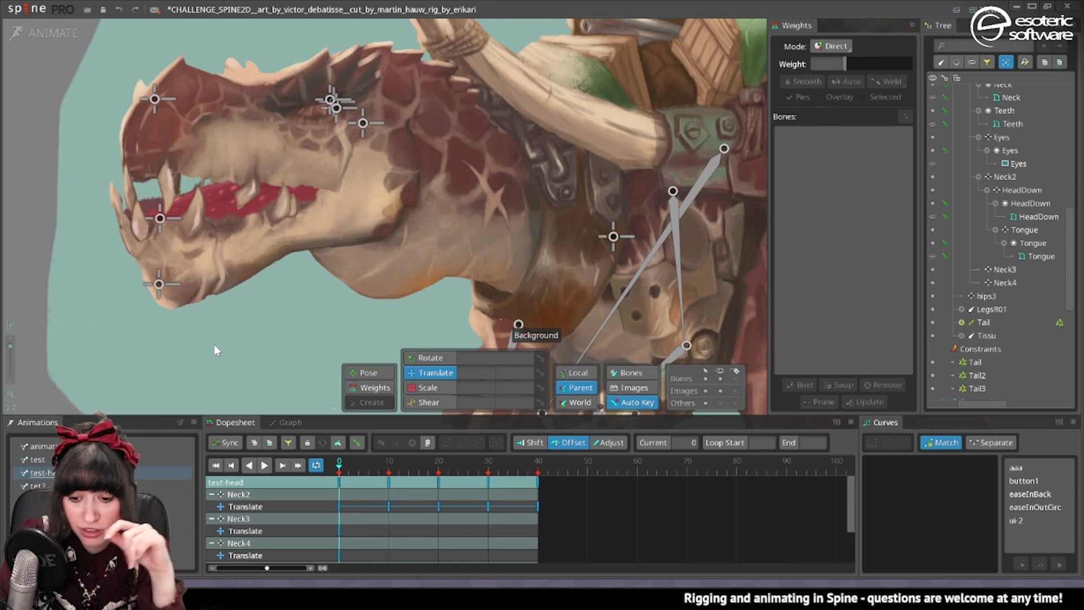
Step: Select the Neck mesh, bind the HeadDown bone to it in Setup mode and return to Animate mode
scroll(412, 193, "down", 3)
key("d")
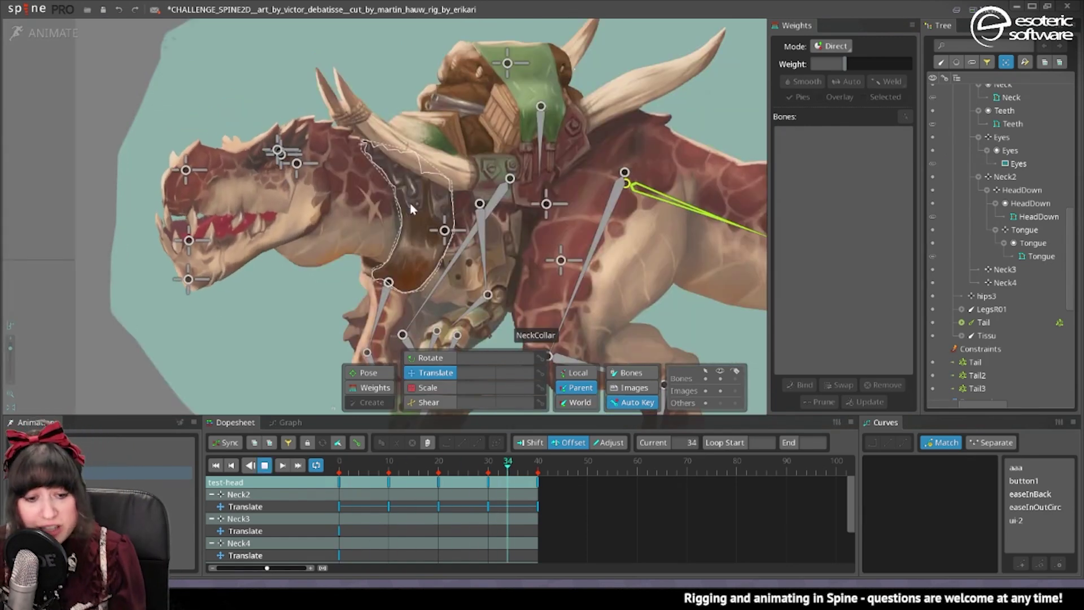
left_click(337, 248)
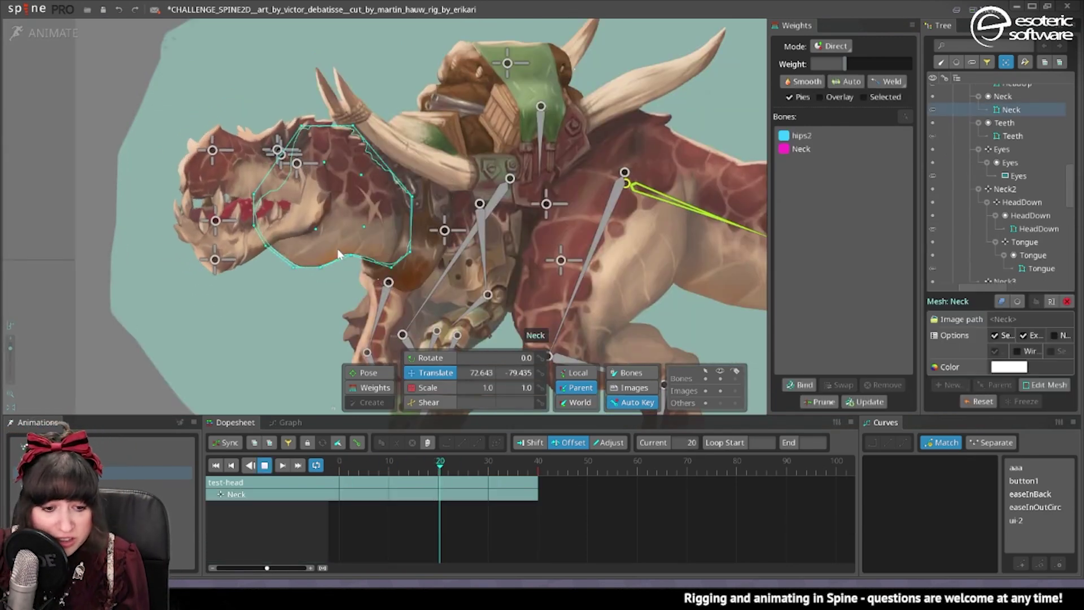
left_click(42, 34)
left_click(812, 547)
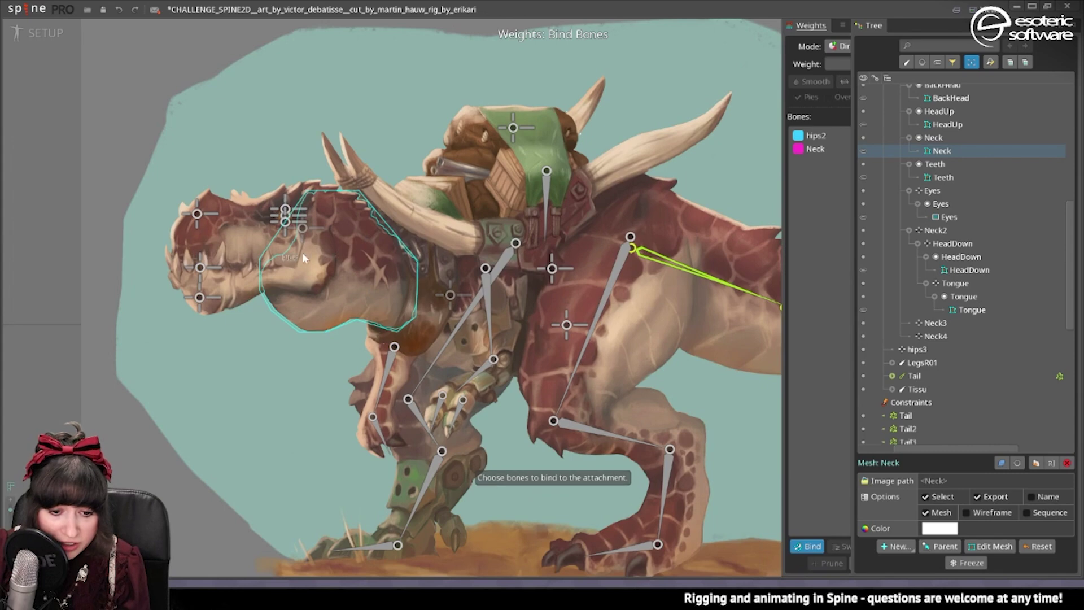
scroll(265, 248, "up", 2)
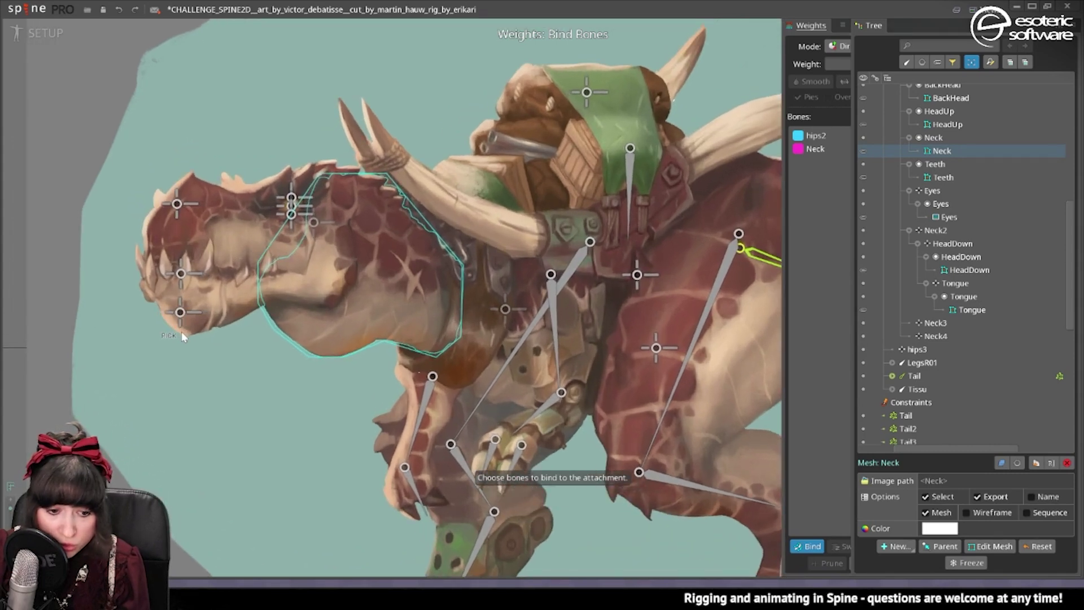
left_click(812, 546)
left_click(41, 34)
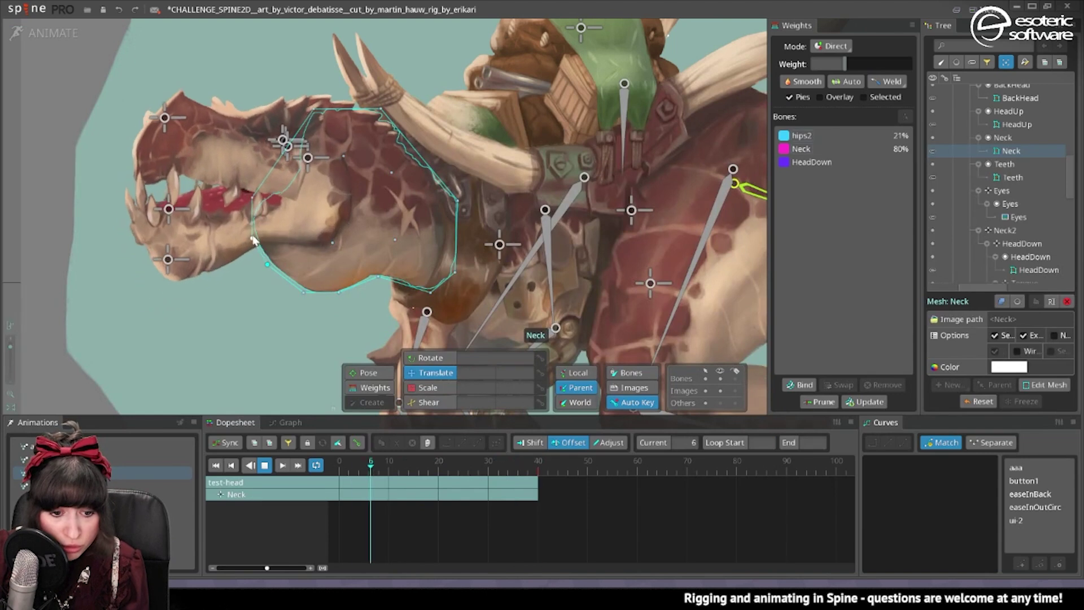
Step: Blend HeadDown weight into the Neck mesh's lower front vertices, about 26% near the jaw and 13% behind it, and deselect the mesh
key("w")
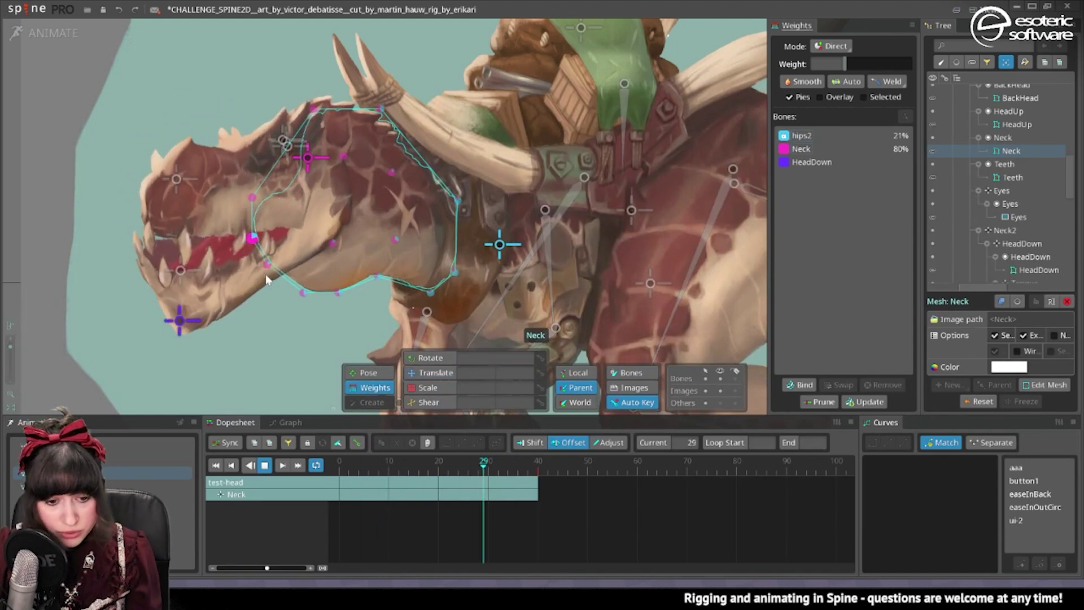
left_click(834, 162)
left_click_drag(845, 63, 869, 66)
mouse_move(266, 266)
left_mouse_down()
mouse_move(272, 244)
mouse_move(340, 230)
mouse_move(342, 219)
left_mouse_up()
left_click_drag(303, 293, 325, 272)
left_click_drag(339, 292, 341, 280)
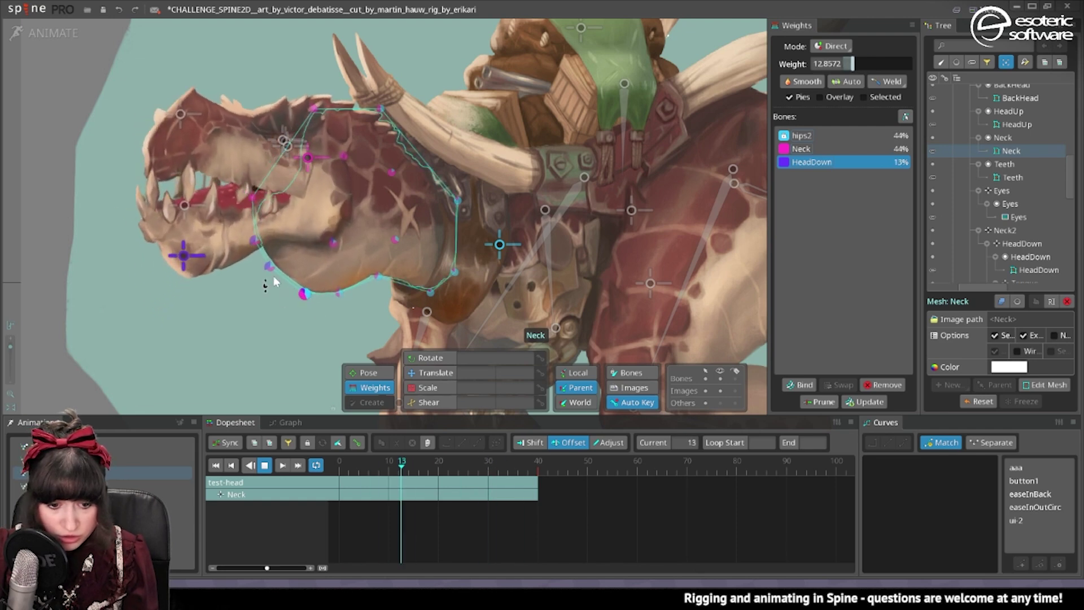
left_click(506, 231)
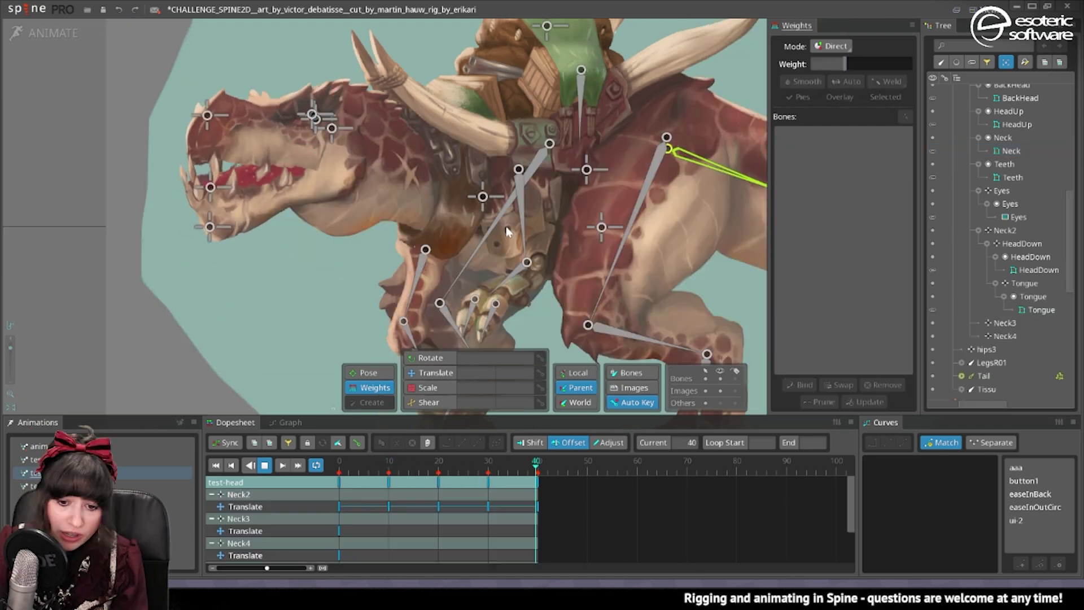
Step: Delete all keys of the test-head animation and clear the selection
left_click_drag(572, 513, 105, 417)
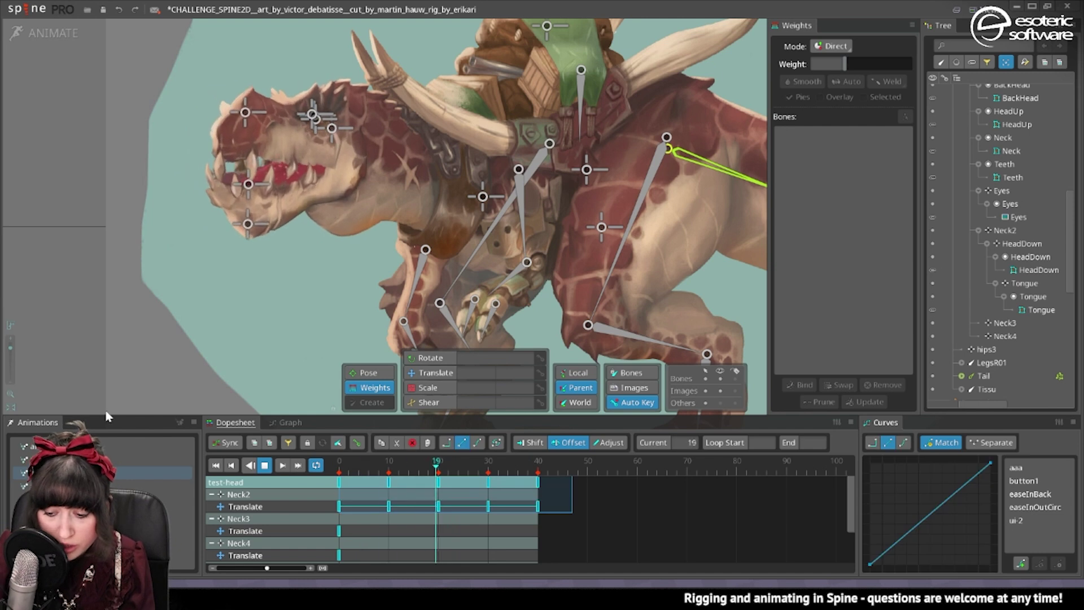
key("Delete")
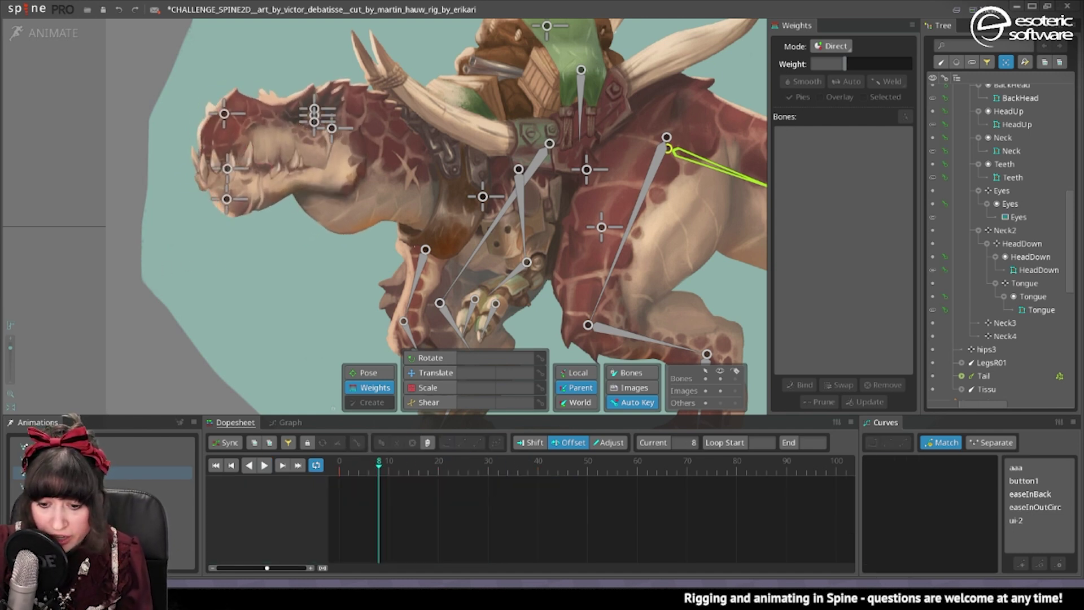
left_click(432, 372)
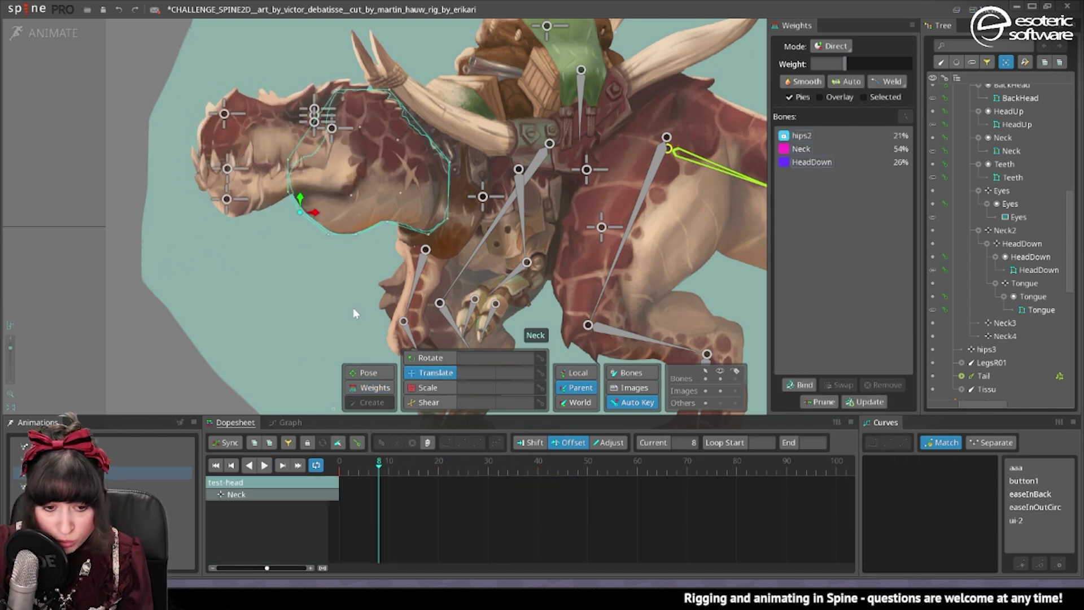
key("space")
Step: Key the Neck bone's translation at frames 0, 10 and 20, lowering it to about X -286.23, Y 88.925 at frame 10
left_click(331, 129)
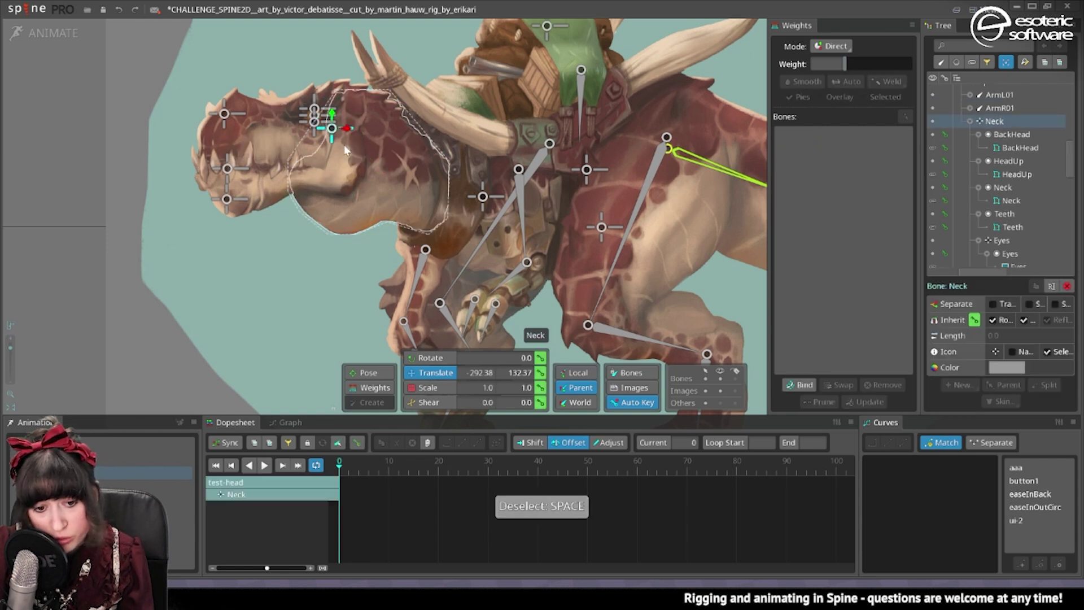
left_click_drag(332, 129, 346, 157)
left_click_drag(340, 482, 439, 481)
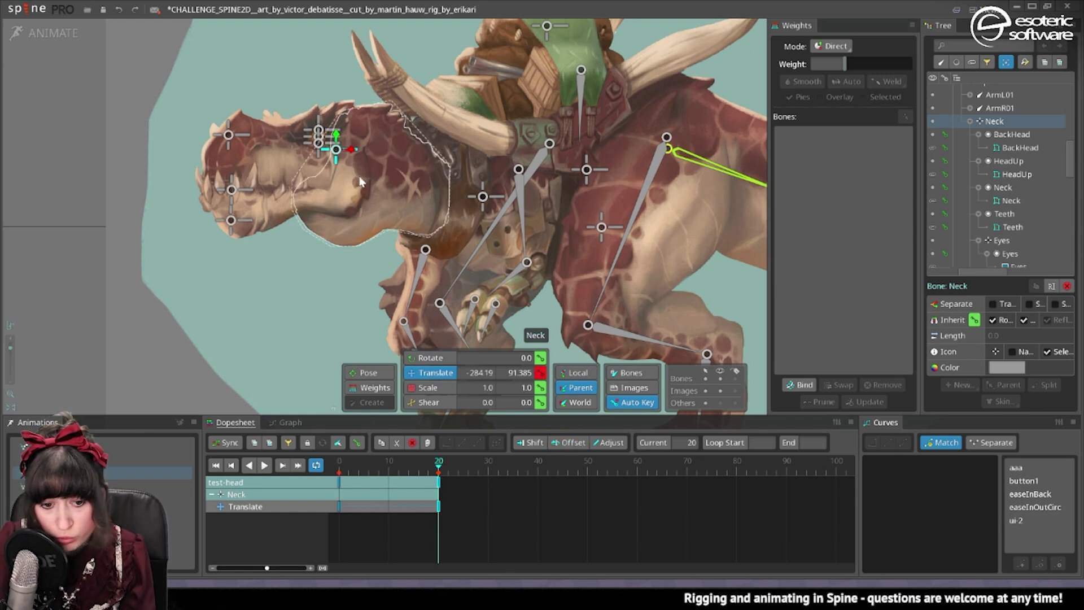
left_click_drag(347, 148, 354, 148)
mouse_move(395, 466)
left_mouse_down()
mouse_move(334, 474)
mouse_move(389, 468)
left_mouse_up()
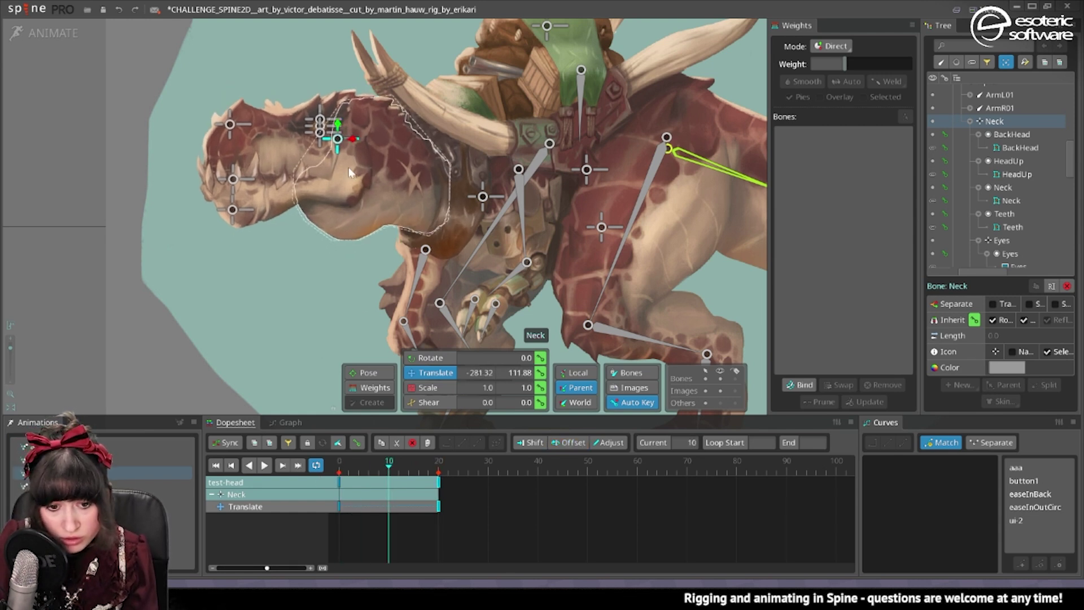
left_click_drag(353, 138, 352, 152)
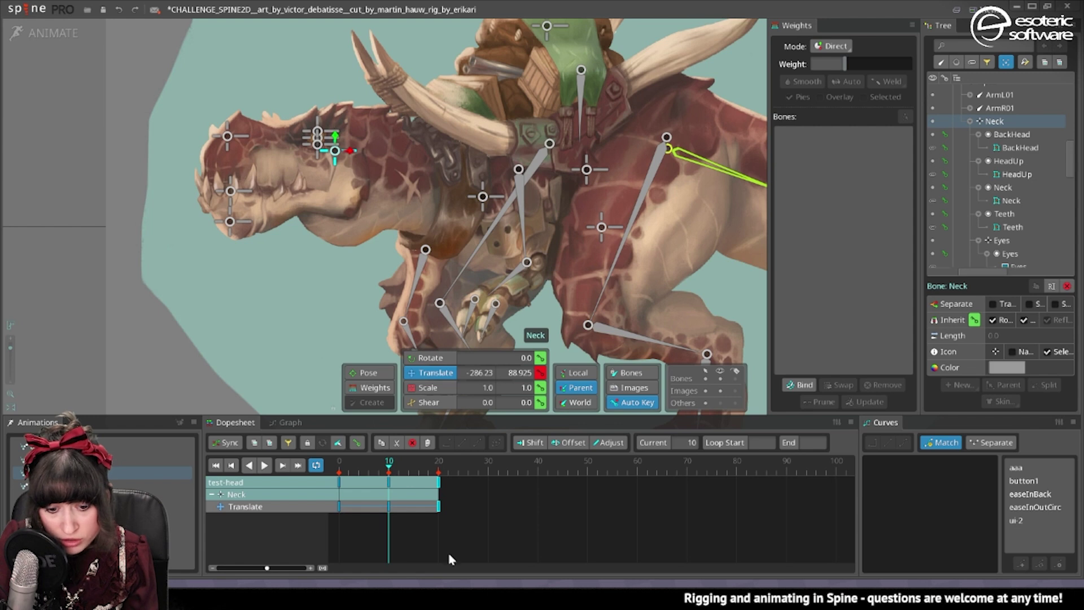
Step: Undo the last bone edits
key("ctrl+z")
key("ctrl+z")
key("ctrl+z")
key("ctrl+z")
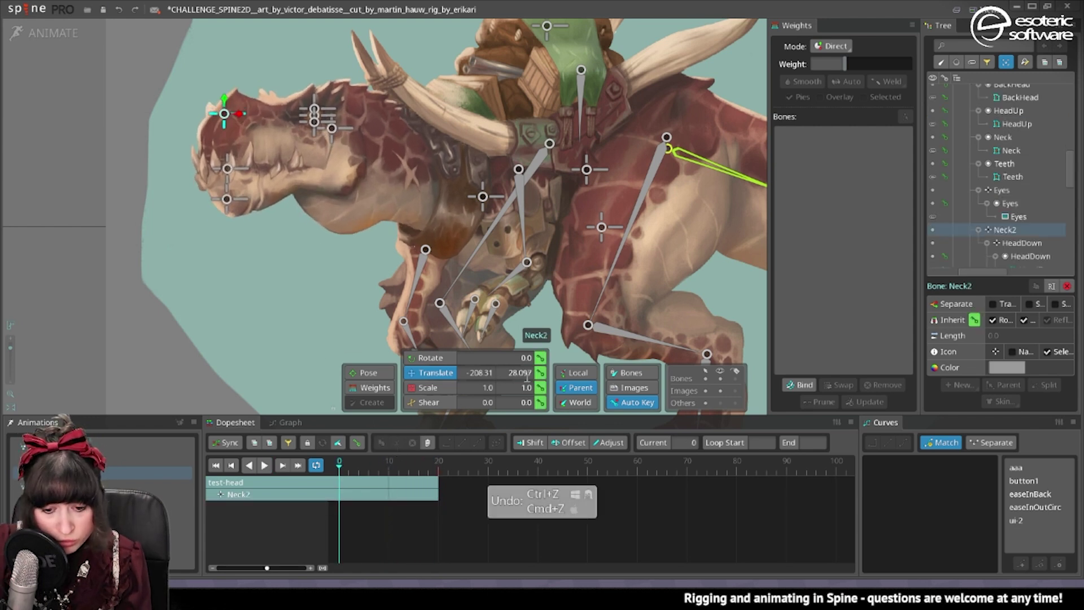
Step: Key the Neck2 bone's translation at frames 0, 15 and 30, moving it back and lowering it at frame 15, with Bezier easing
left_click_drag(439, 473, 487, 468)
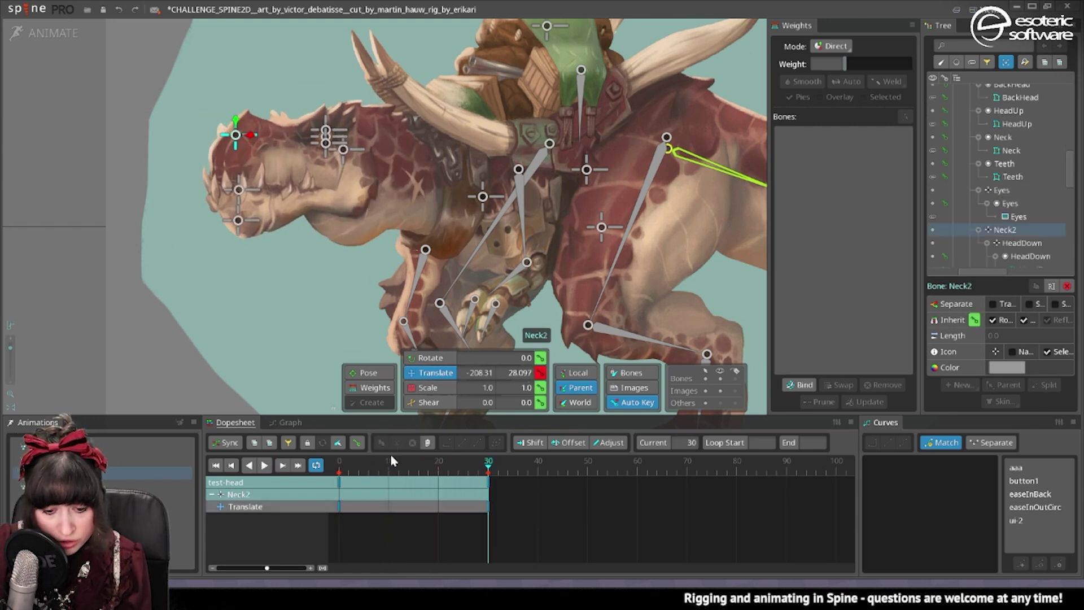
left_click_drag(266, 155, 290, 151)
left_click_drag(450, 478, 413, 481)
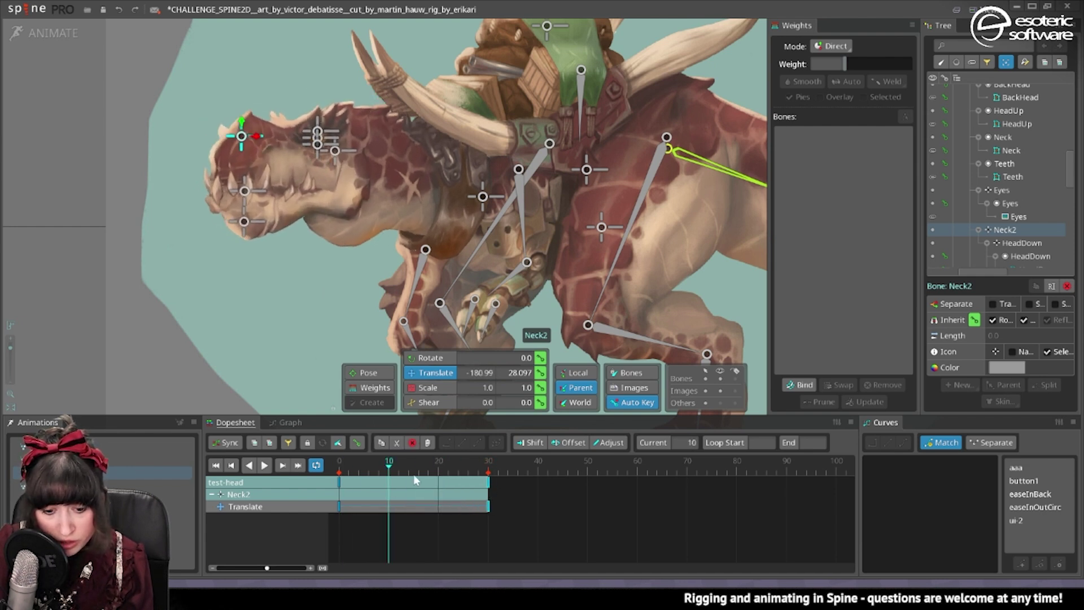
left_click_drag(252, 120, 251, 145)
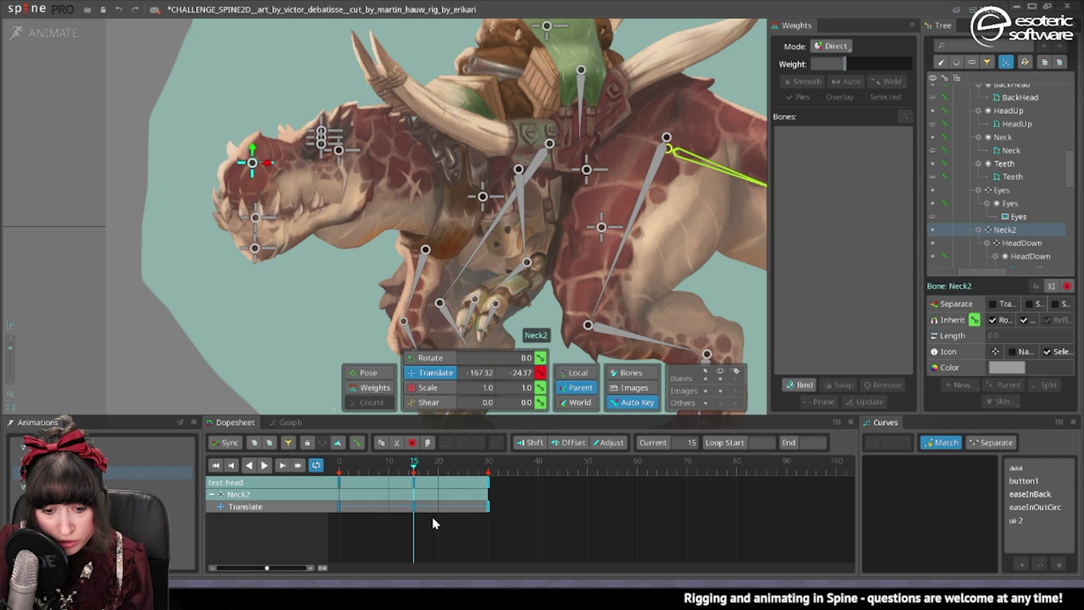
left_click_drag(415, 472, 300, 456)
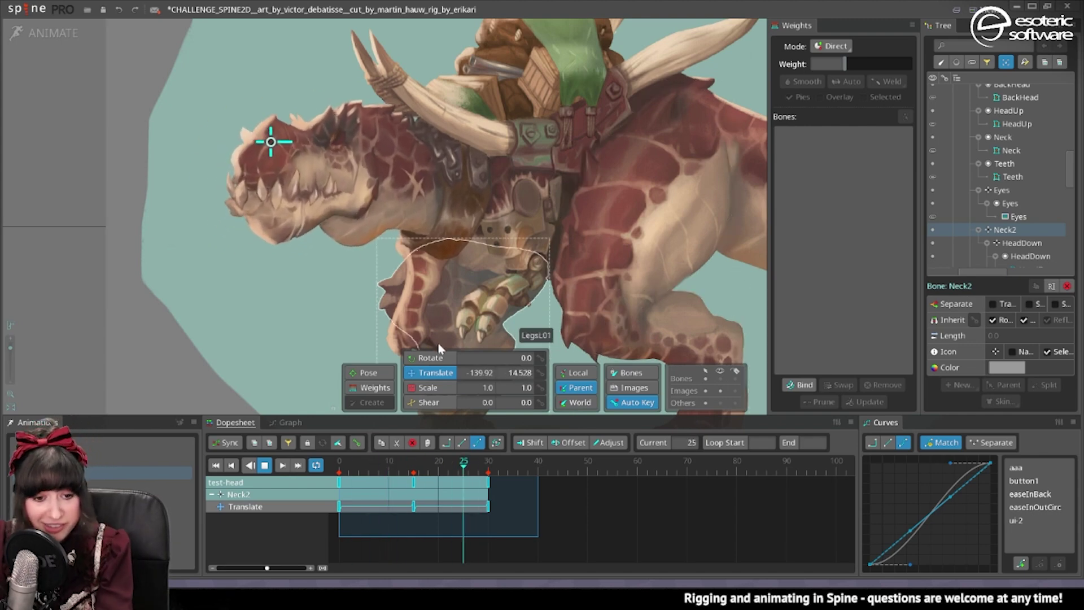
Step: Select the Eyes attachment in Setup mode and convert it to a mesh
key("ctrl+s")
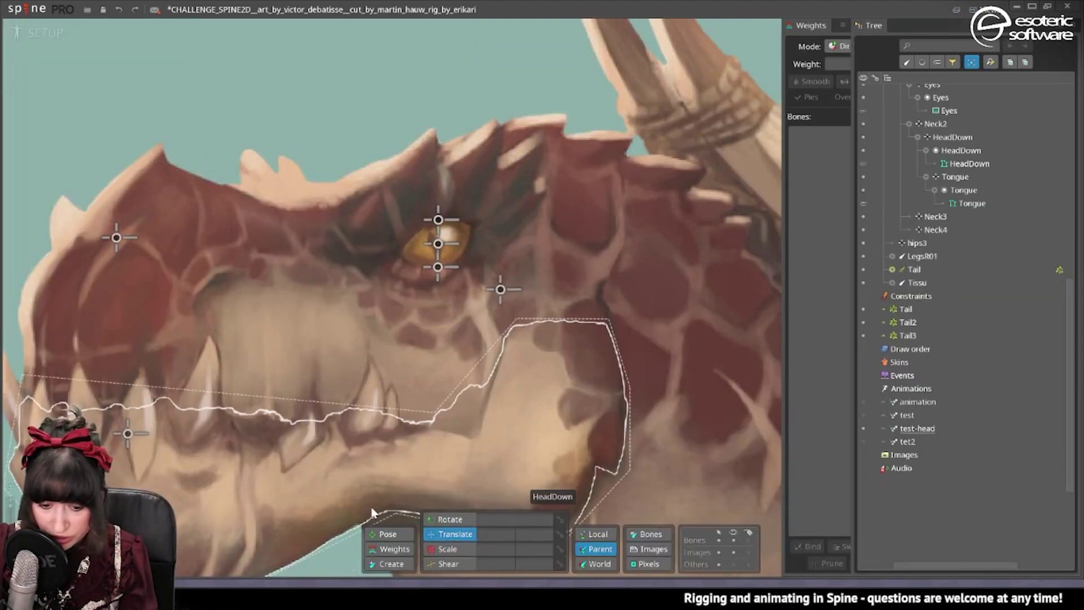
left_click(390, 548)
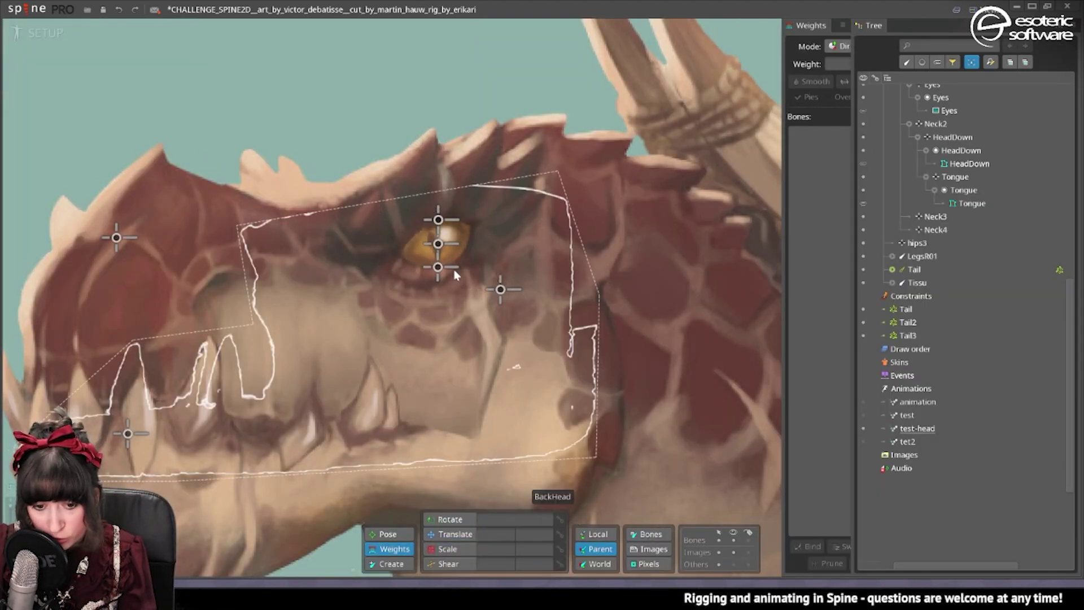
left_click(491, 268)
scroll(491, 268, "down", 3)
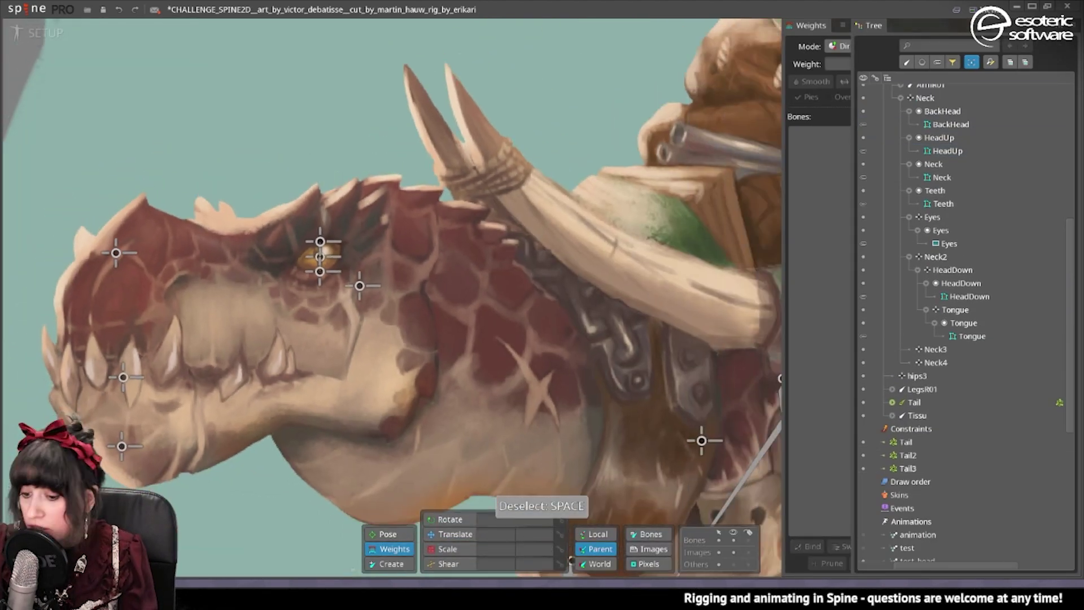
left_click(932, 216)
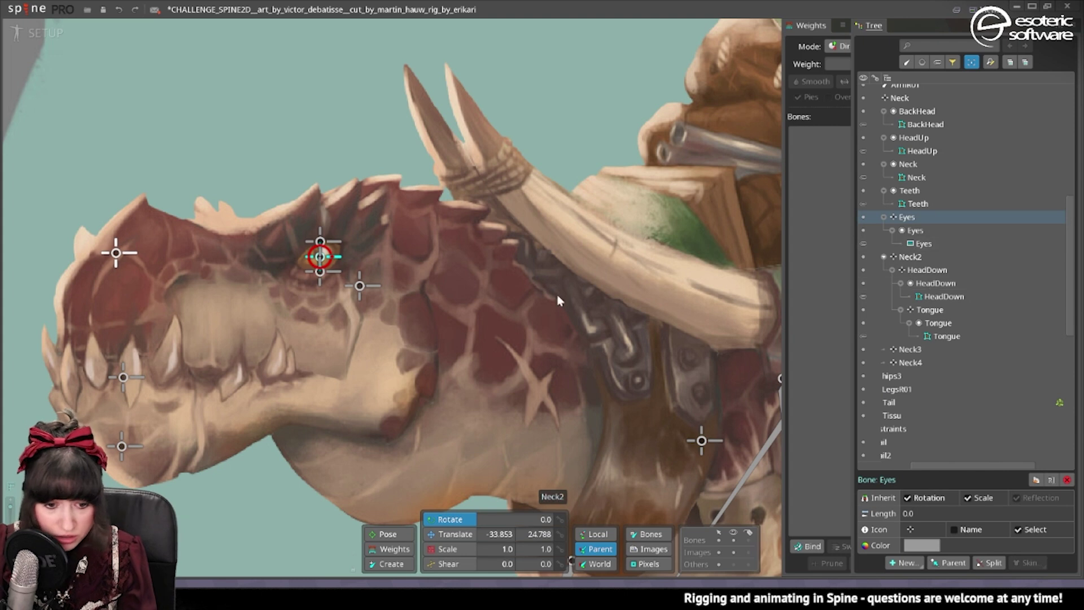
left_click(330, 253)
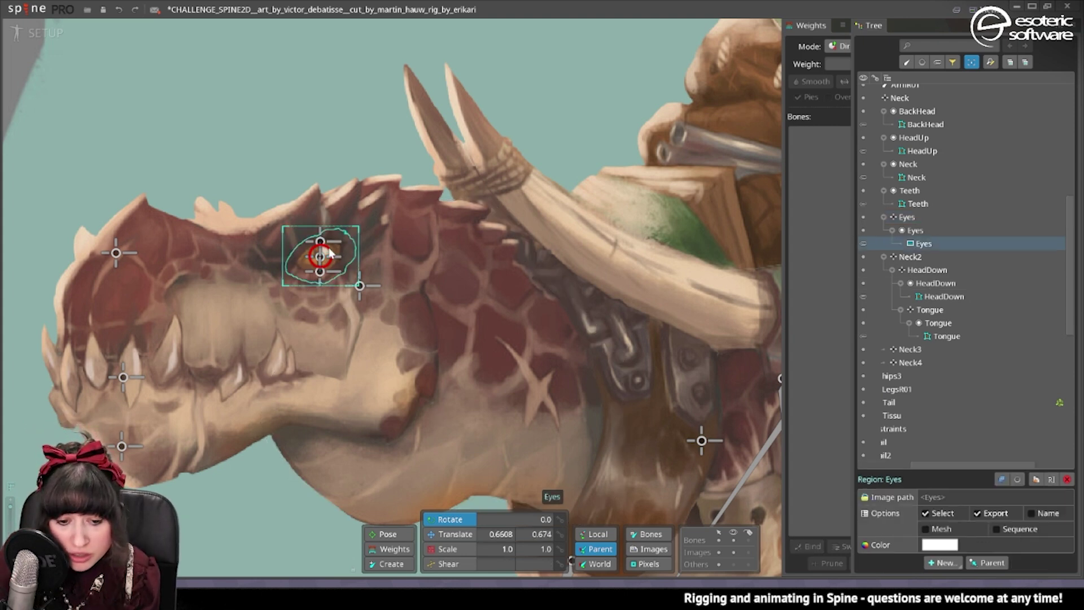
left_click(936, 528)
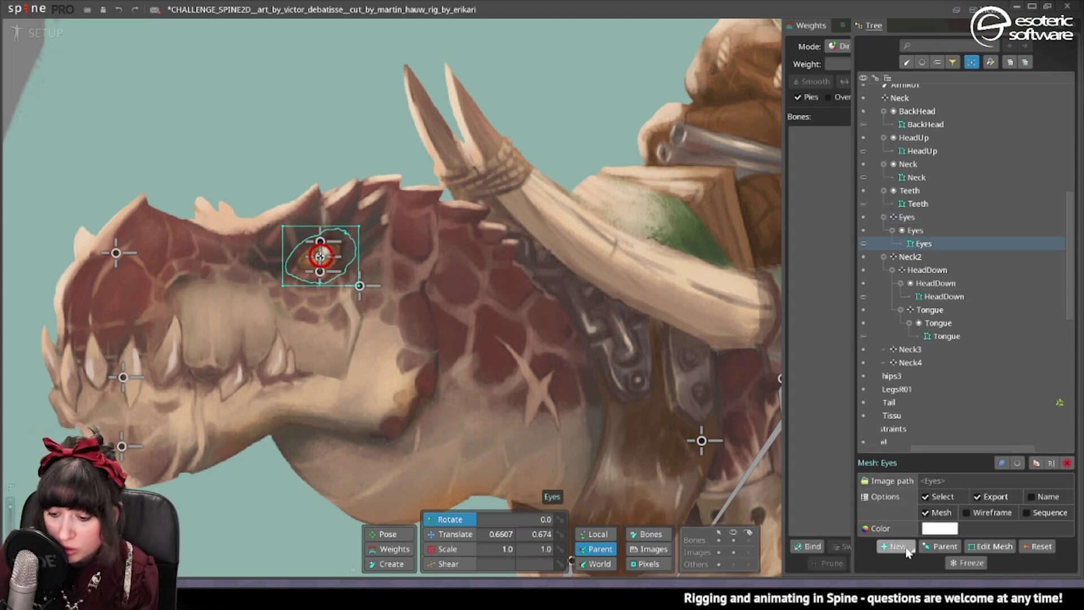
Step: Bind the Eyes mesh to the Eyes, Neck and Neck2 bones and return to Animate mode
left_click(806, 547)
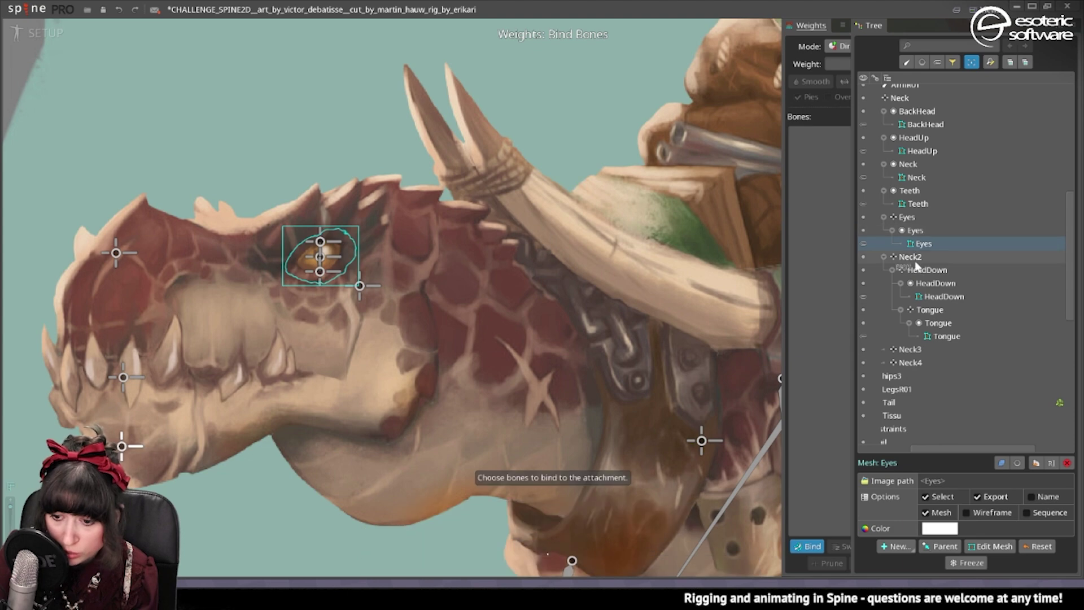
left_click(909, 217)
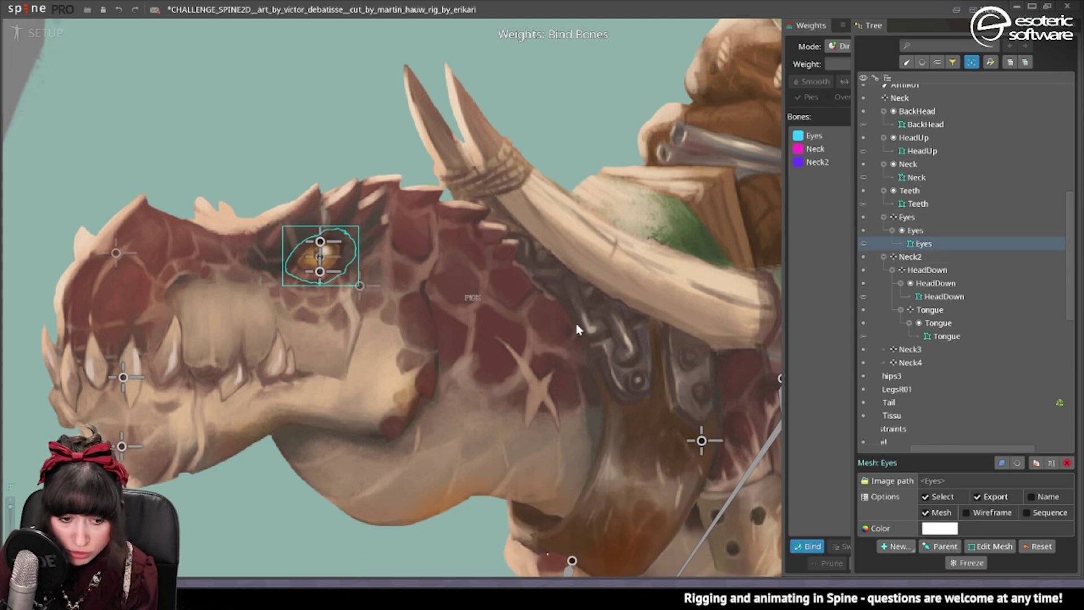
left_click(42, 33)
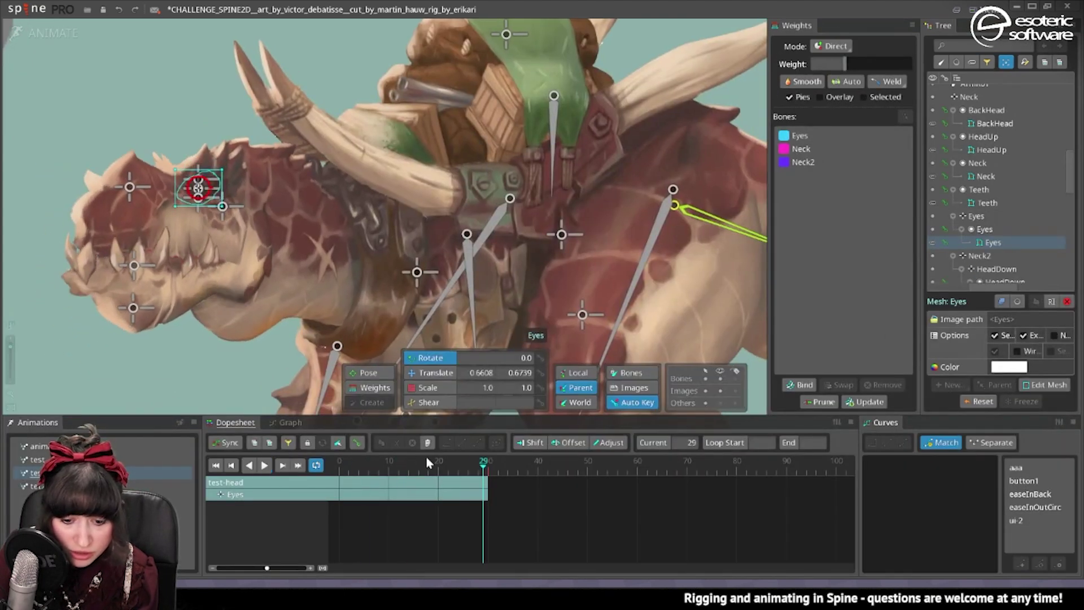
Step: At frame 30, blend about 38% Neck2 weight into the Eyes mesh's front corner vertices
left_click_drag(486, 466, 489, 466)
scroll(218, 181, "up", 4)
scroll(451, 101, "down", 2)
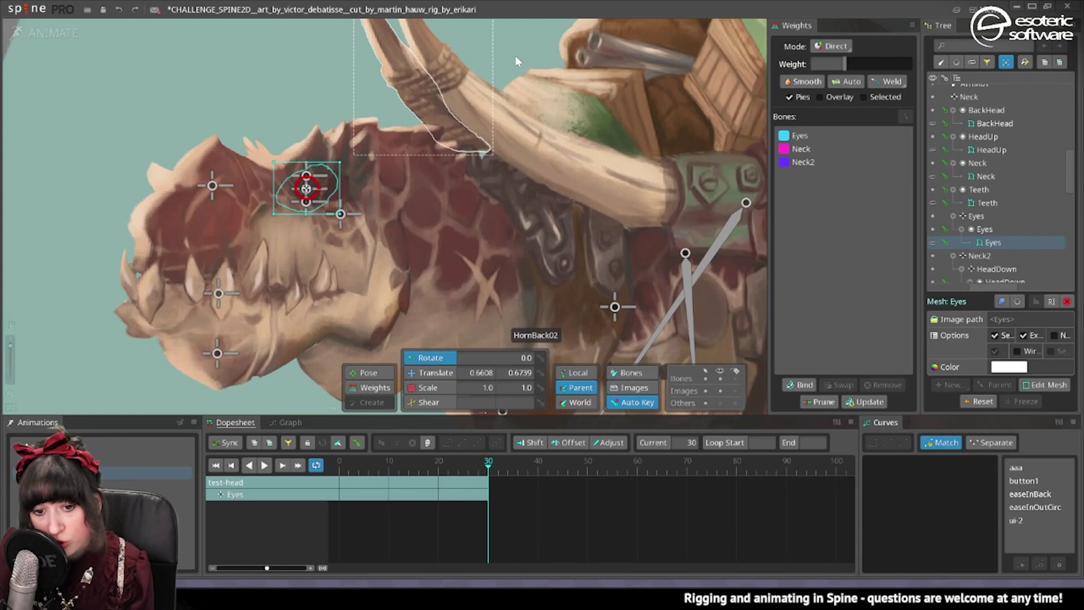
left_click(373, 388)
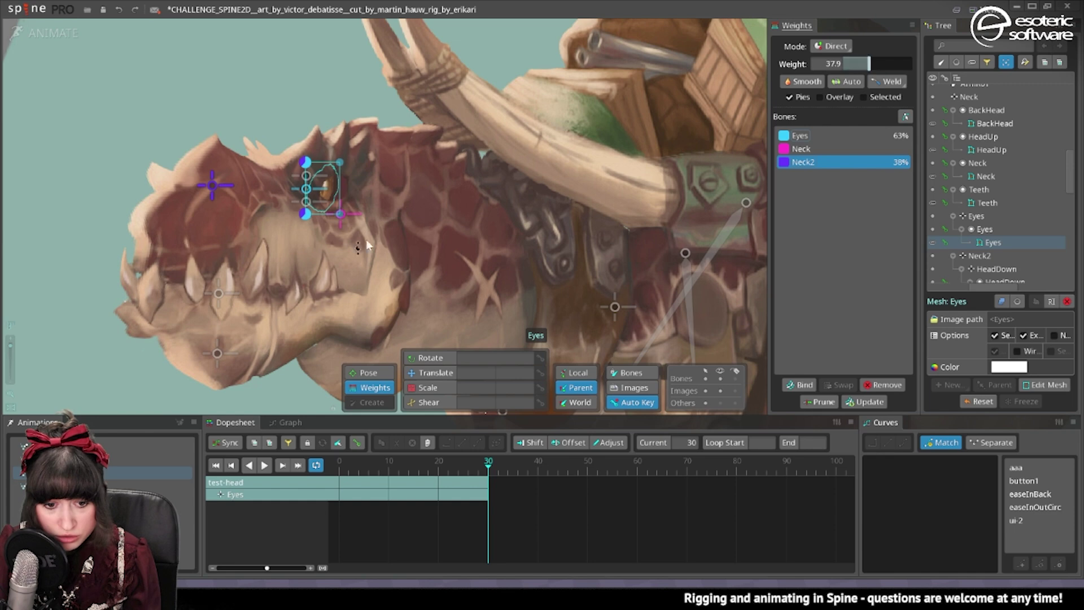
Step: Deselect the Eyes mesh and save the project
key("Escape")
scroll(220, 229, "down", 3)
key("space")
key("ctrl+s")
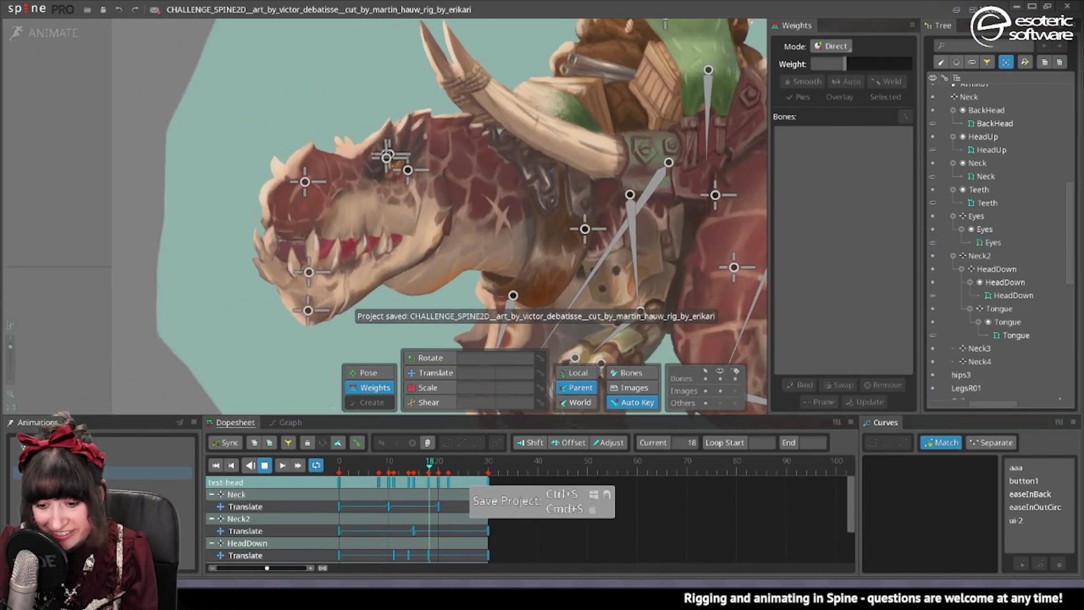
Step: Review the animated head on the whole dinosaur and bring back the hidden editor panels
scroll(447, 276, "down", 3)
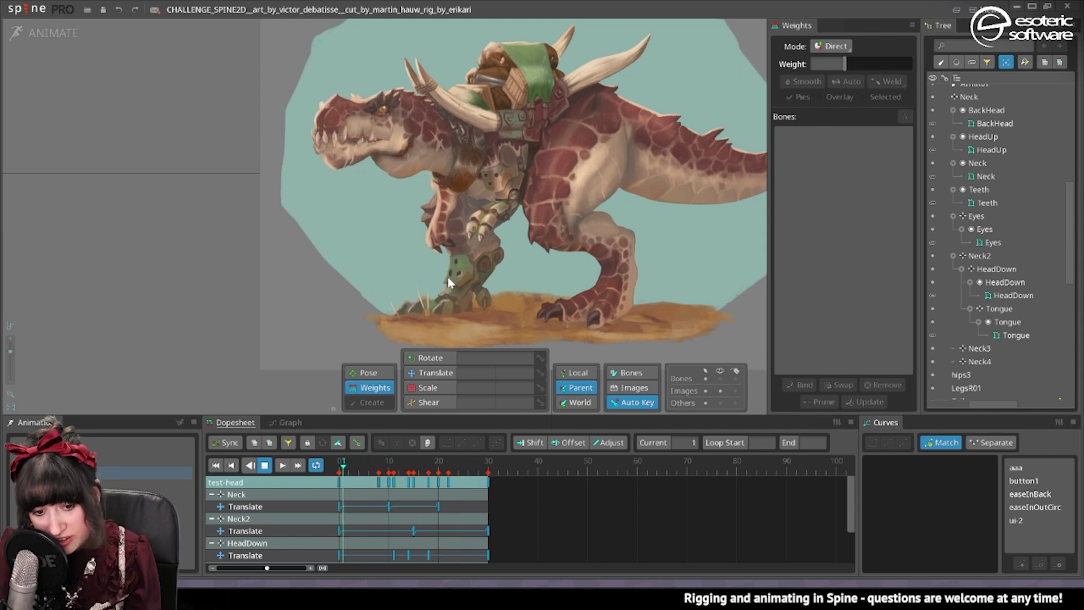
scroll(436, 270, "up", 3)
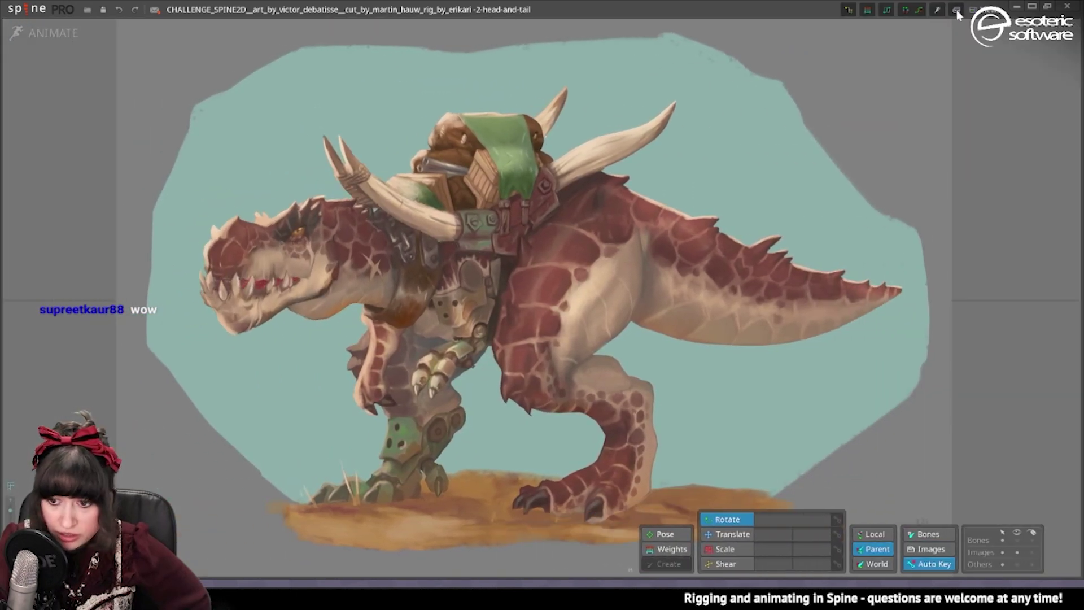
left_click(957, 12)
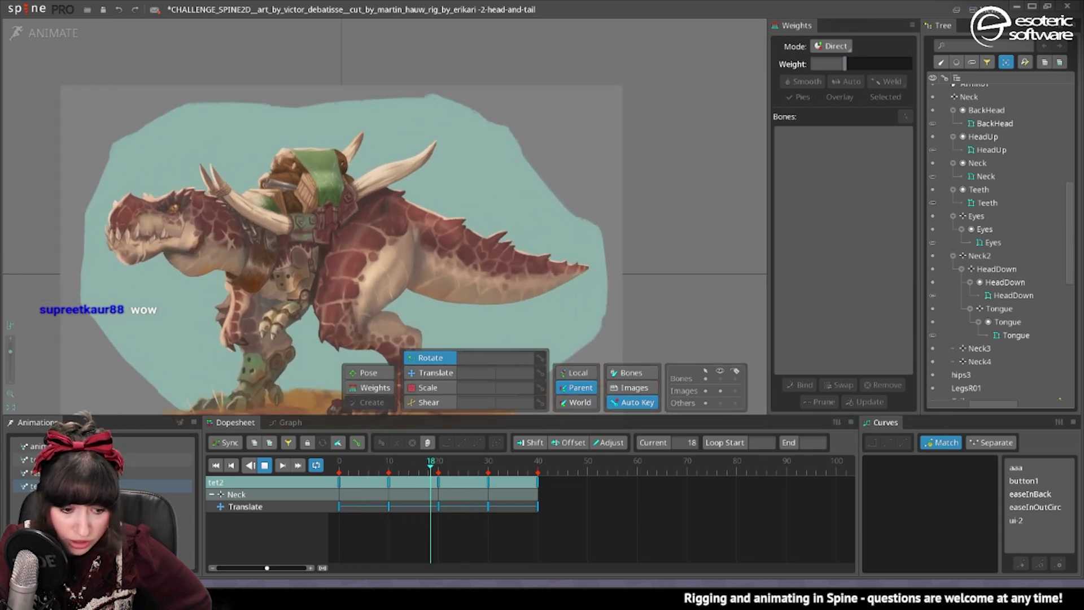
Step: Switch to the "test" animation and examine the tail movement on the whole dinosaur during playback
left_click(62, 459)
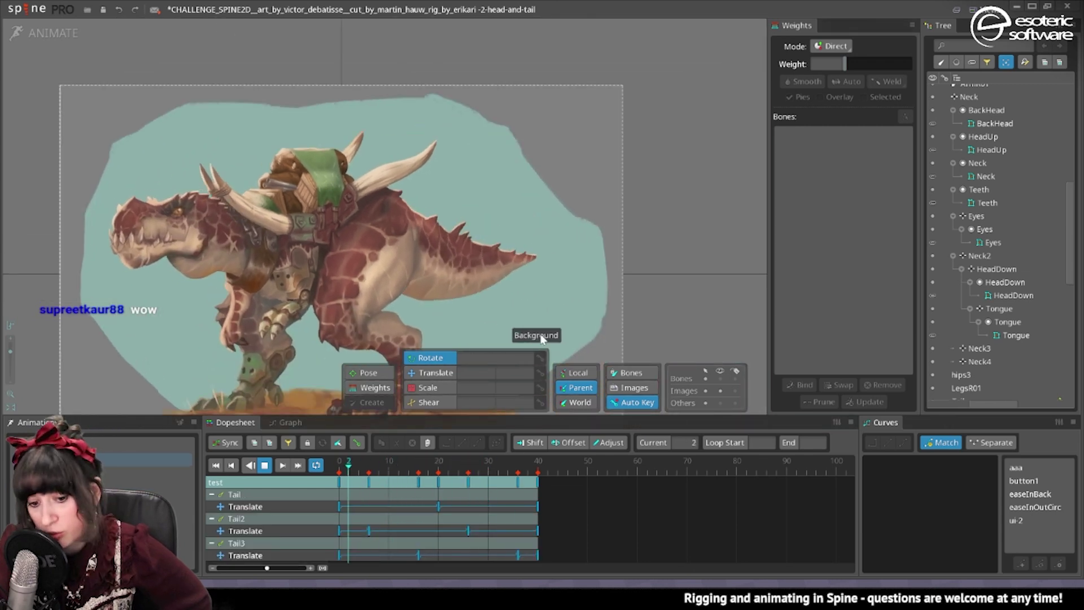
left_click_drag(487, 338, 547, 303)
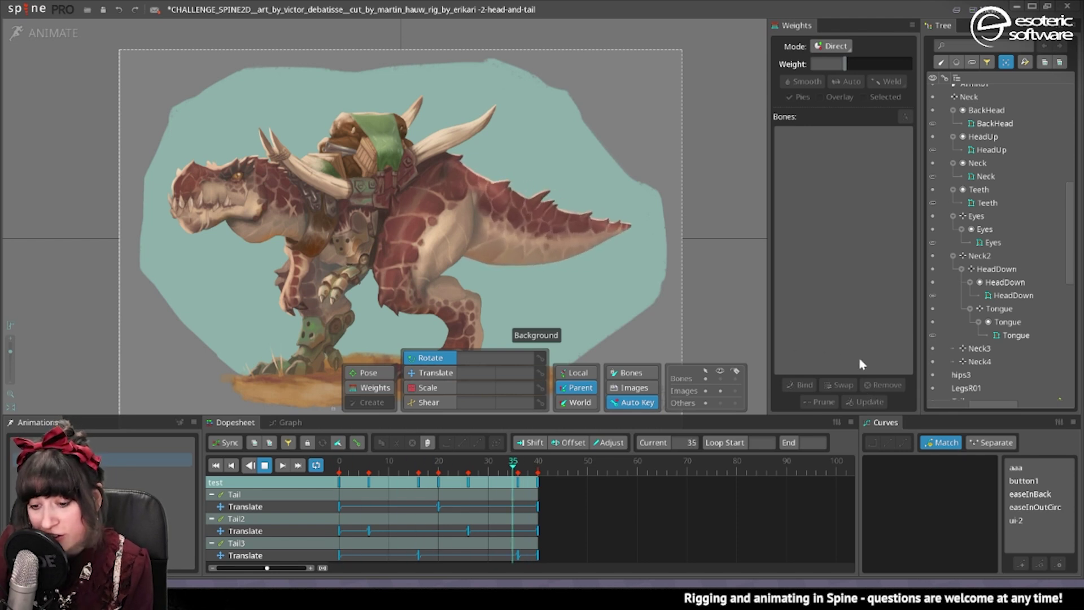
left_click(486, 158)
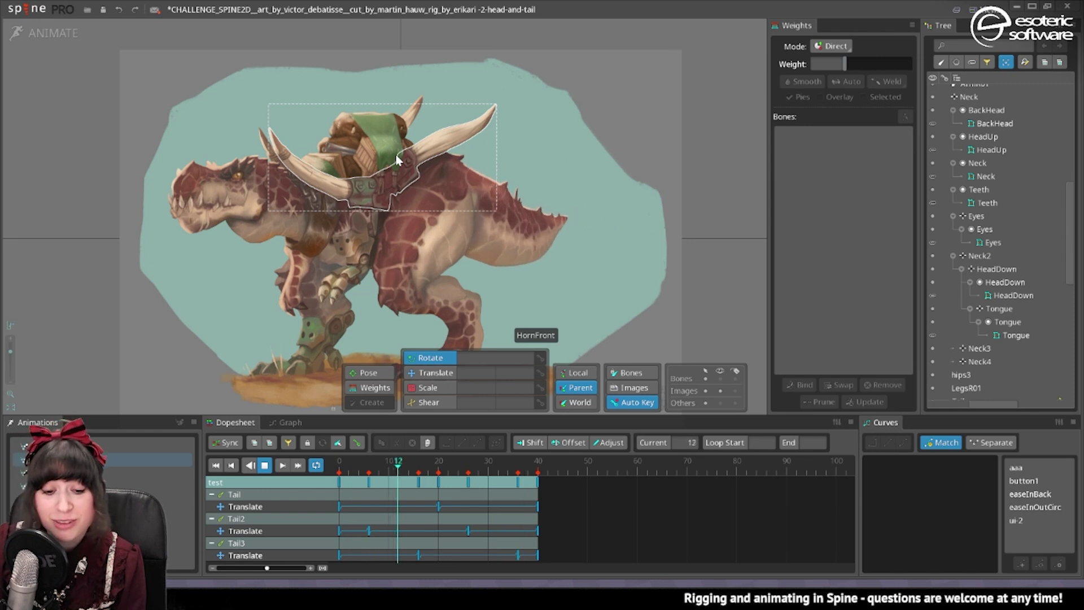
left_click(510, 303)
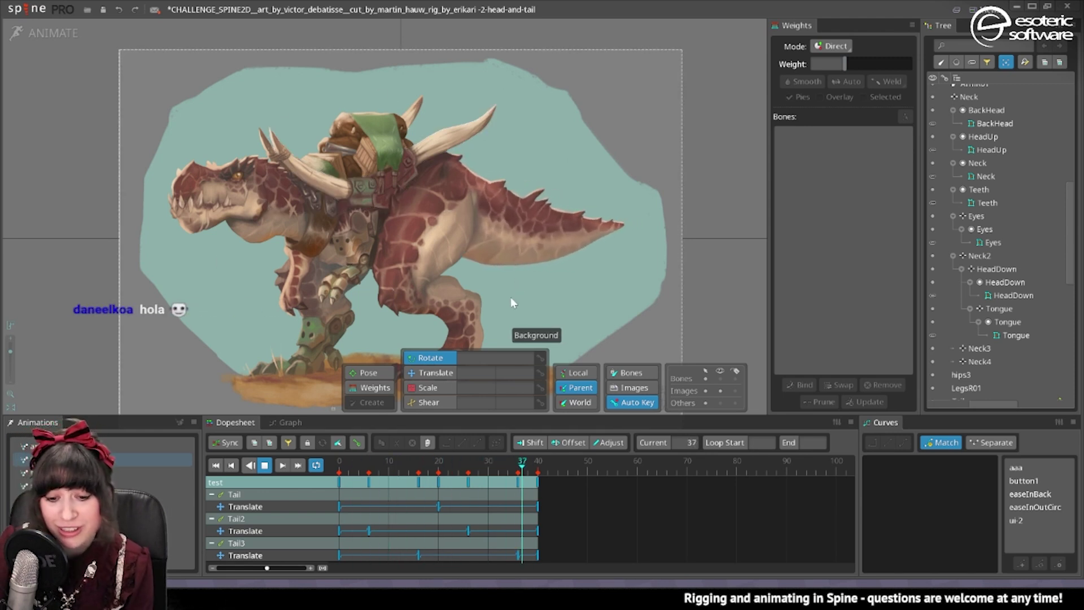
left_click(434, 236)
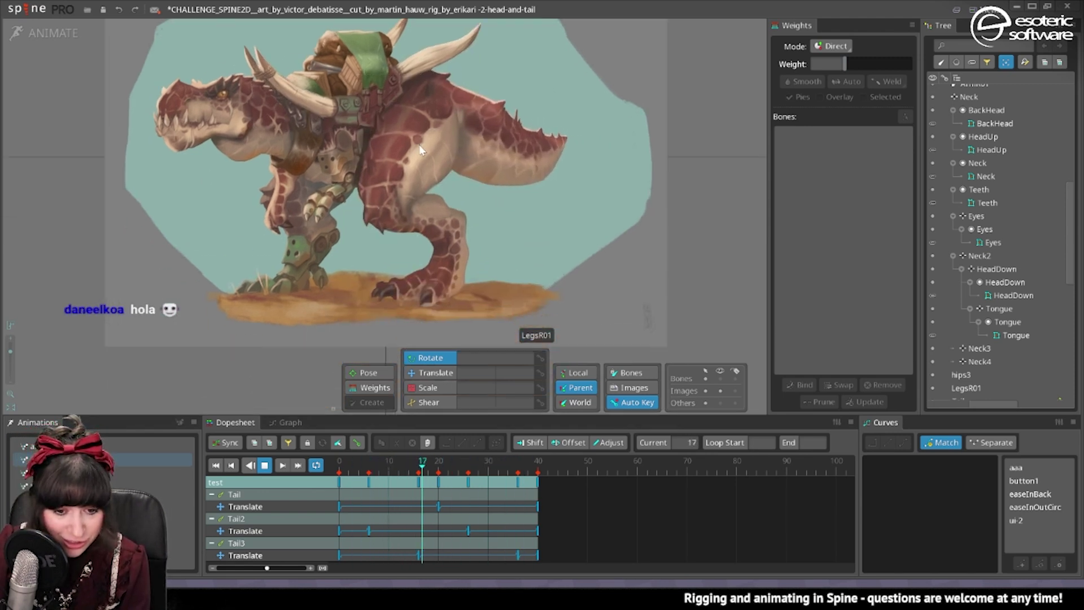
left_click(261, 227)
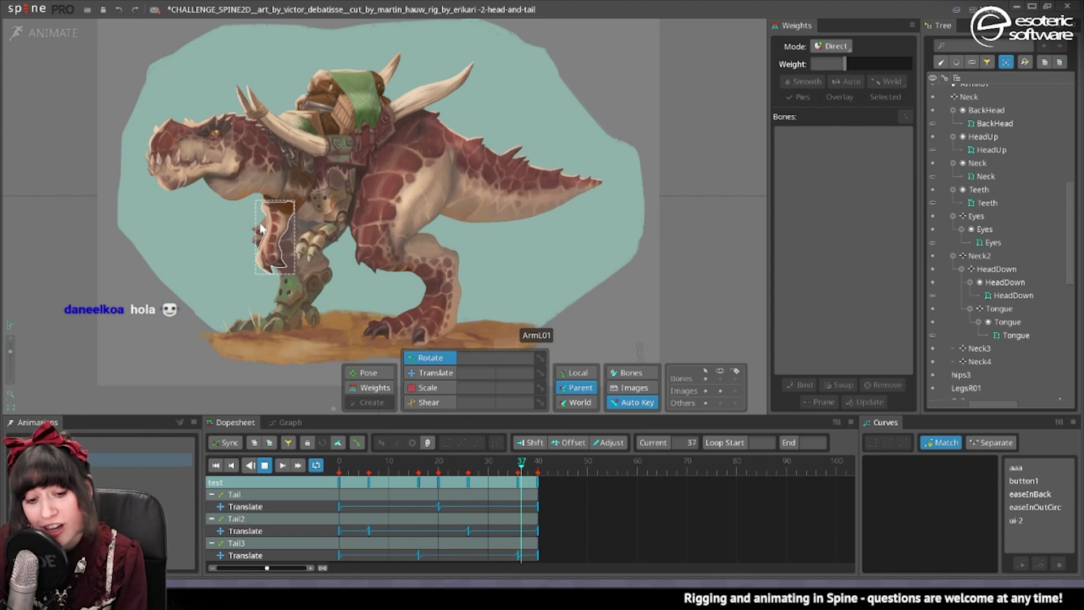